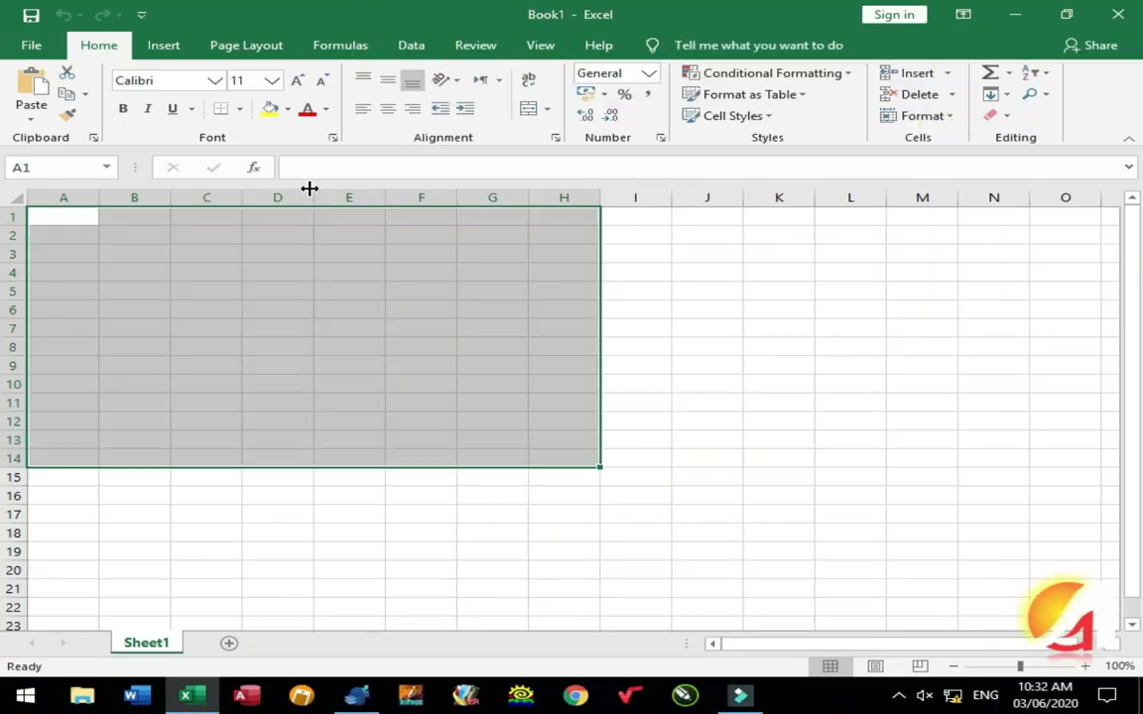
Step: Border and filter A1:H14, then enter headers S.No, Name, Father, Class, Roll No, Date of Birth
click(1037, 74)
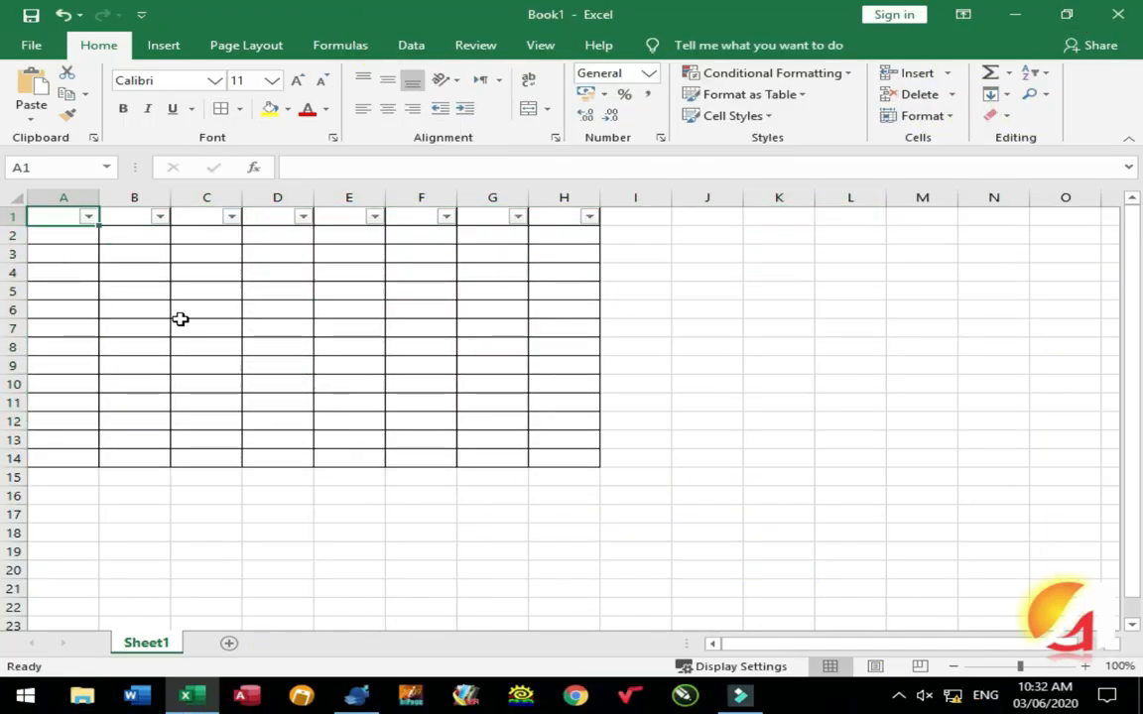
text(S.No)
key(Tab)
text(Name)
key(Tab)
text(Father)
key(Tab)
text(Class)
key(Tab)
text(Roll No)
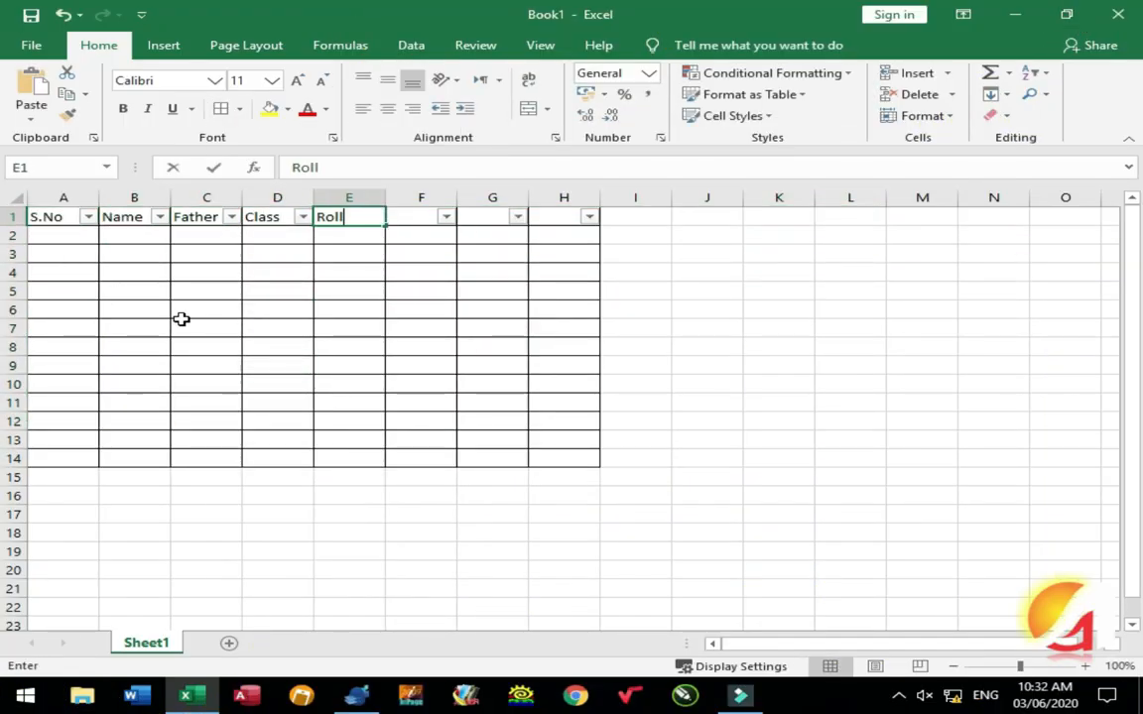
key(Tab)
text(Date of Birth)
key(Tab)
Step: Delete the unused columns G and H
click(493, 198)
shift+click(556, 195)
key(ctrl+minus)
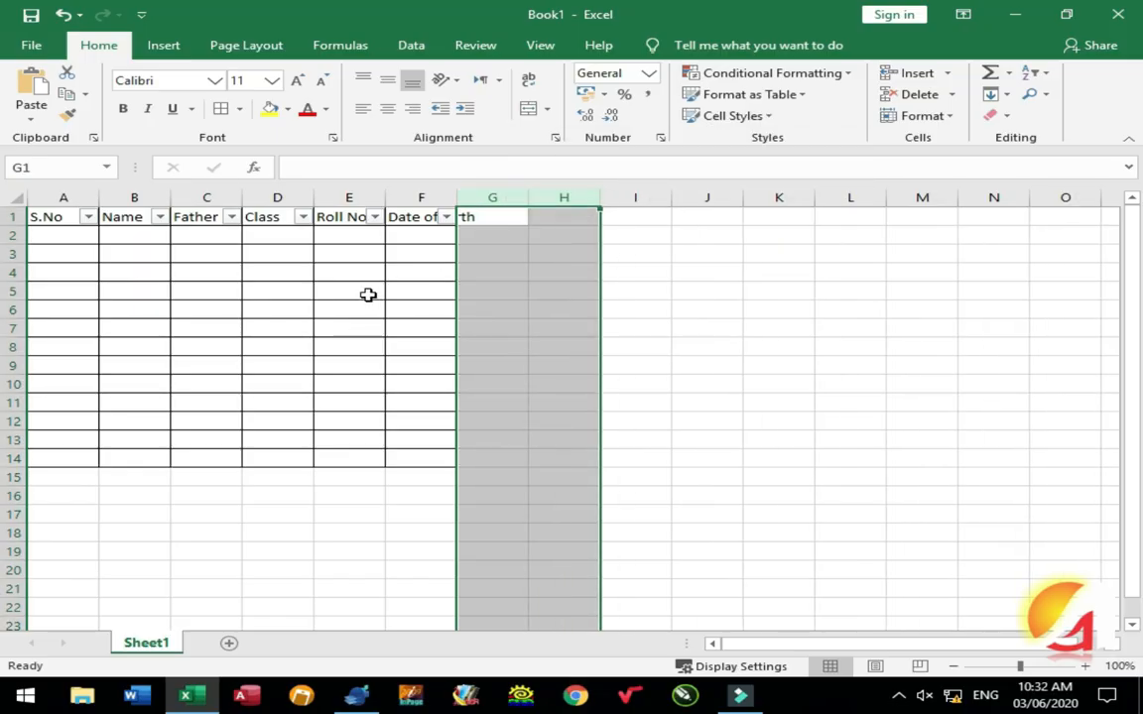
click(370, 293)
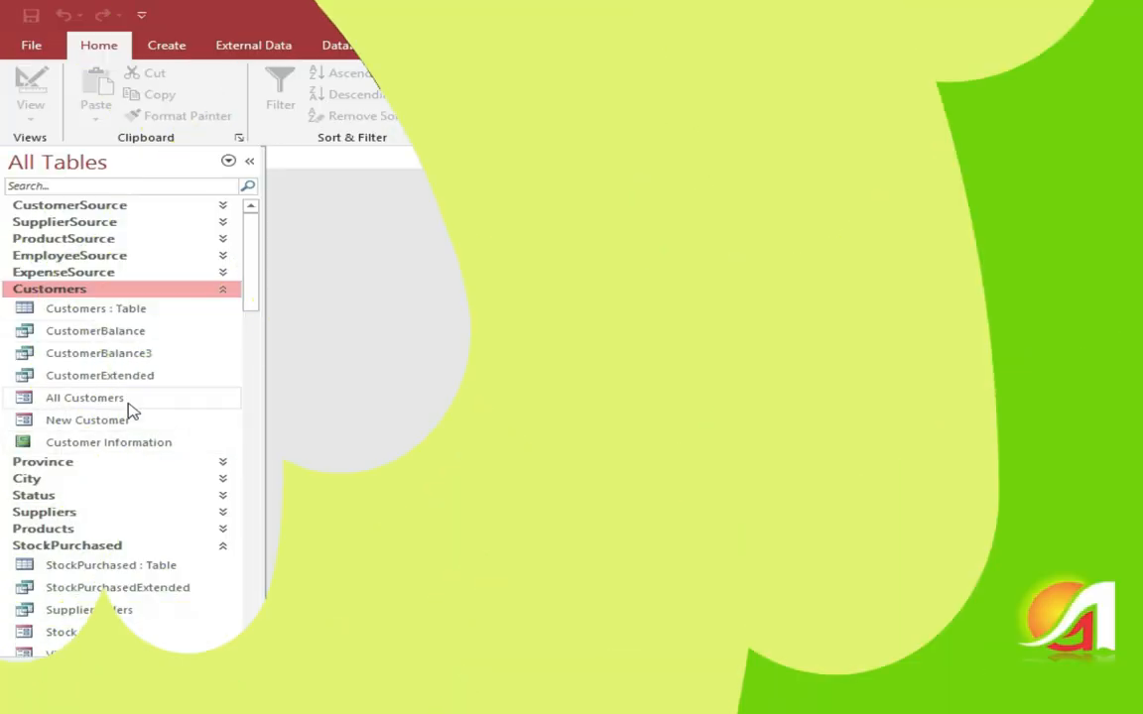
Step: Save a new customer with an Urdu company name, contact person's name and Khyber Pakhtunkhwa province
double_click(109, 420)
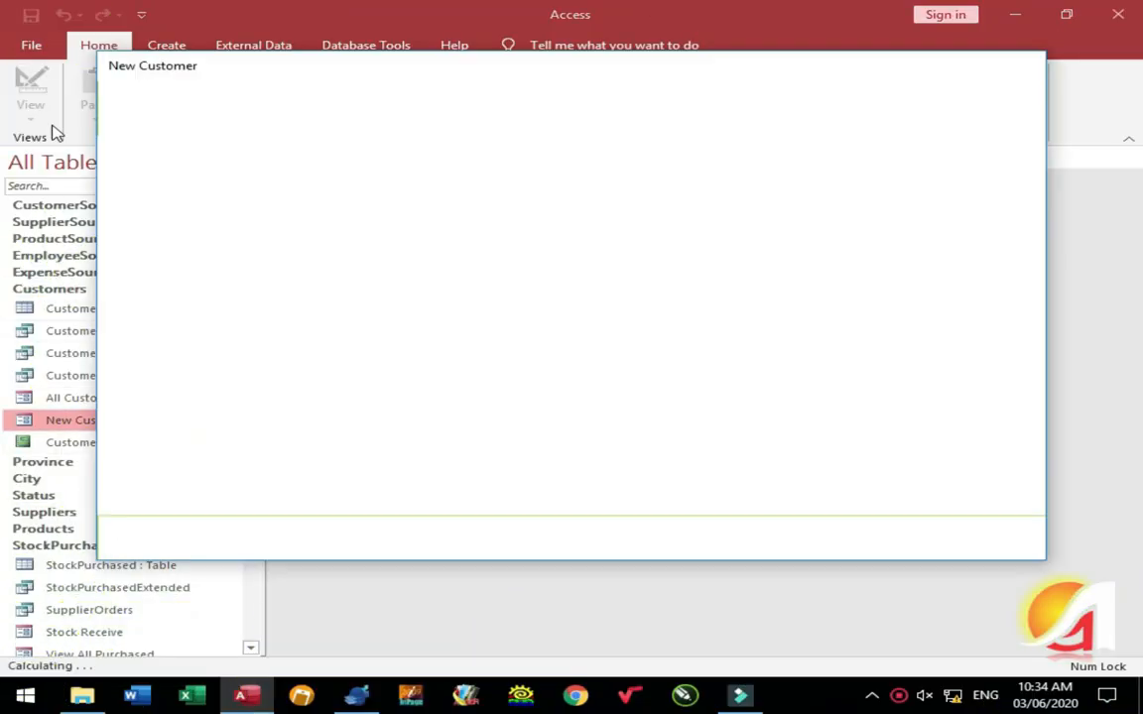
click(572, 283)
key(alt+shift)
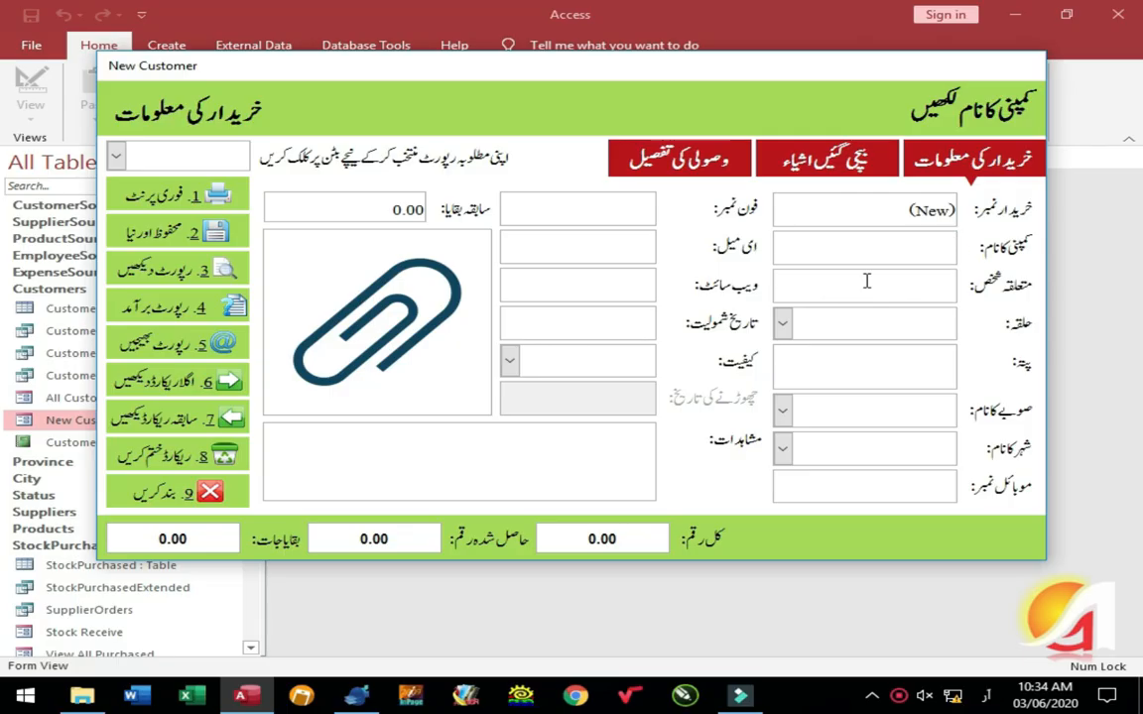
text(فریداللہ)
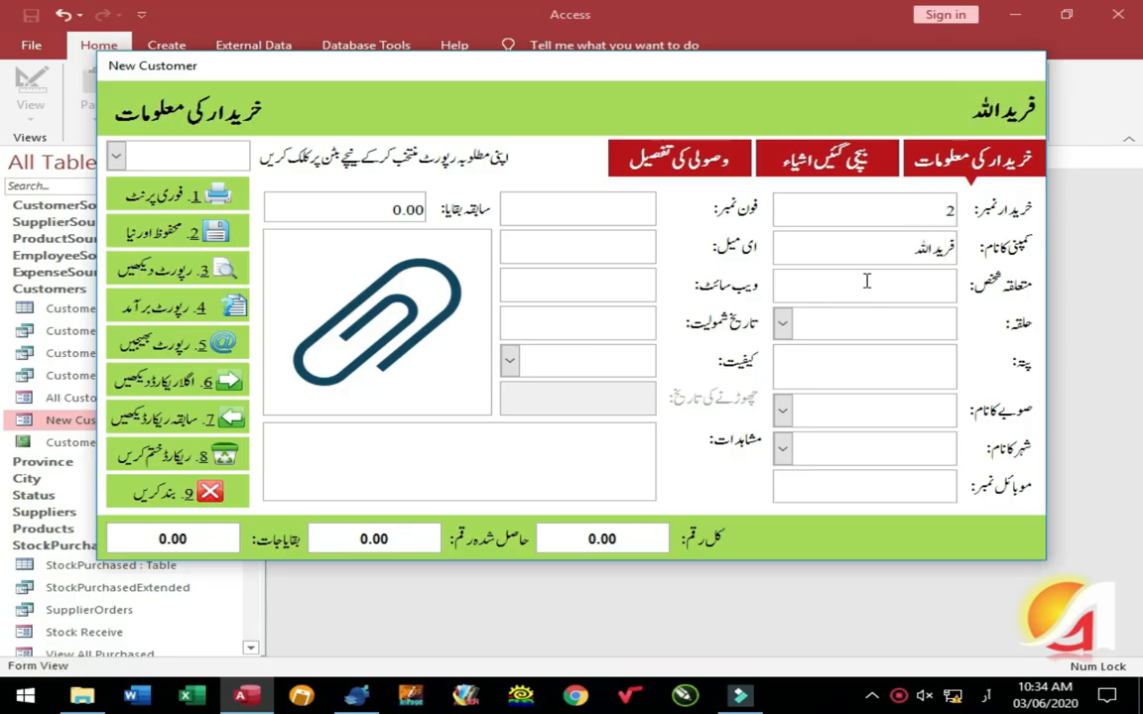
text( اینڈ سنز)
key(Tab)
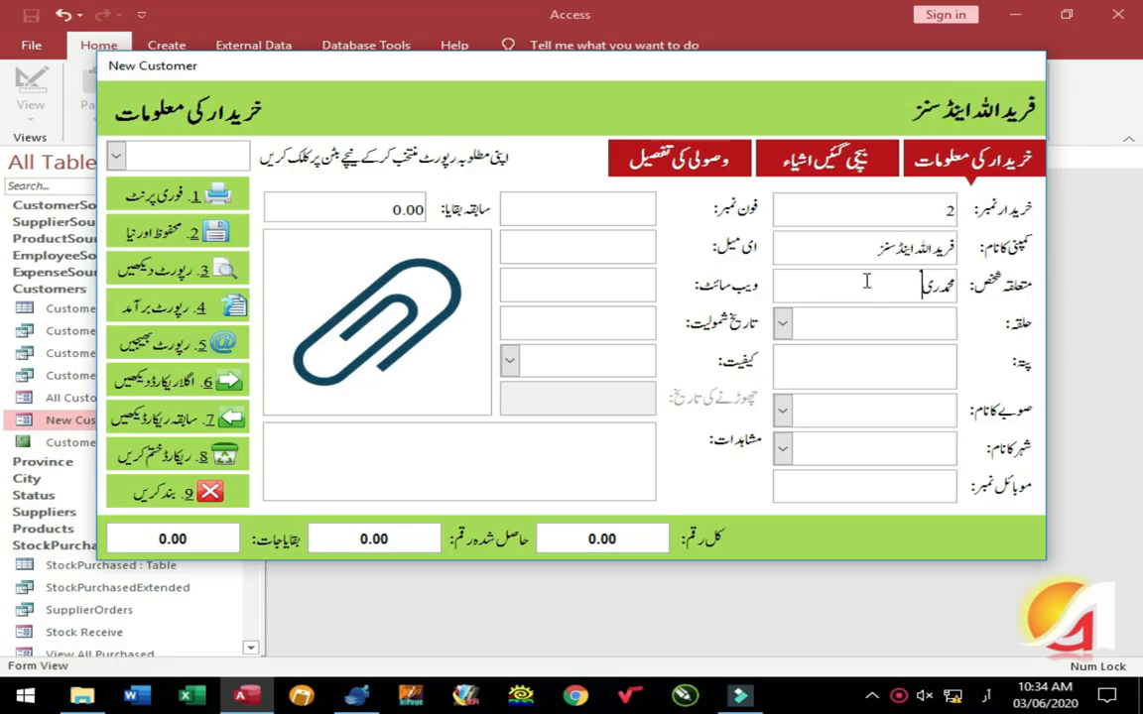
key(Tab)
key(Tab)
key(Tab)
text(خ)
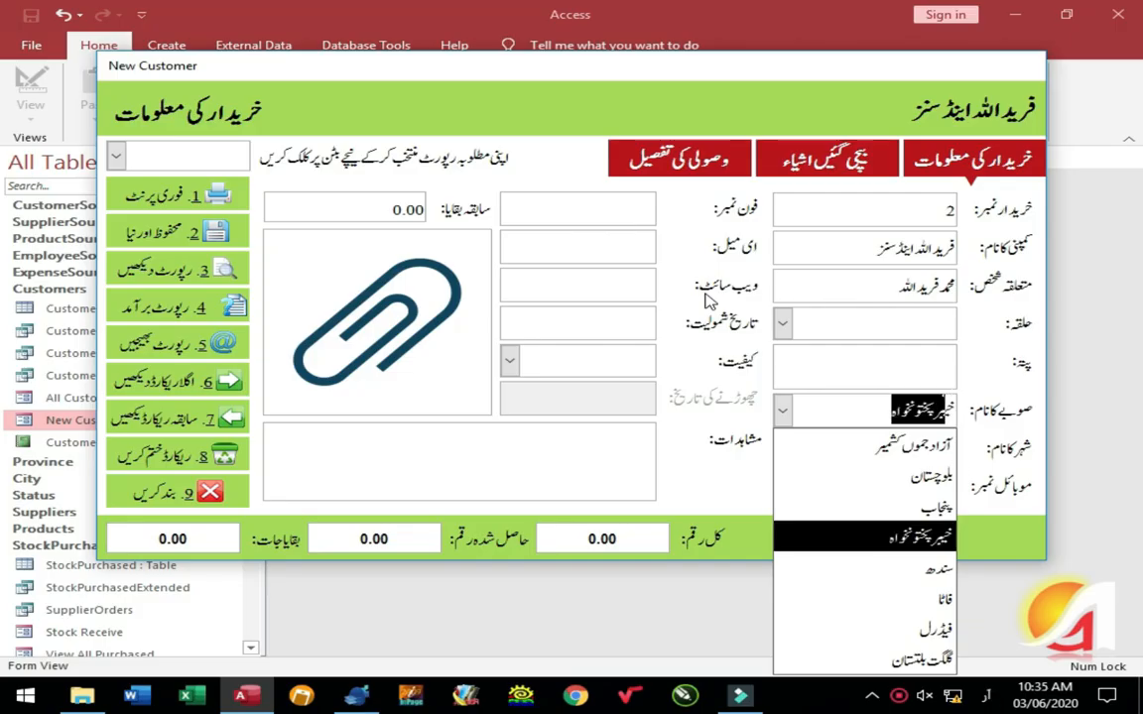
key(Tab)
click(179, 231)
click(583, 294)
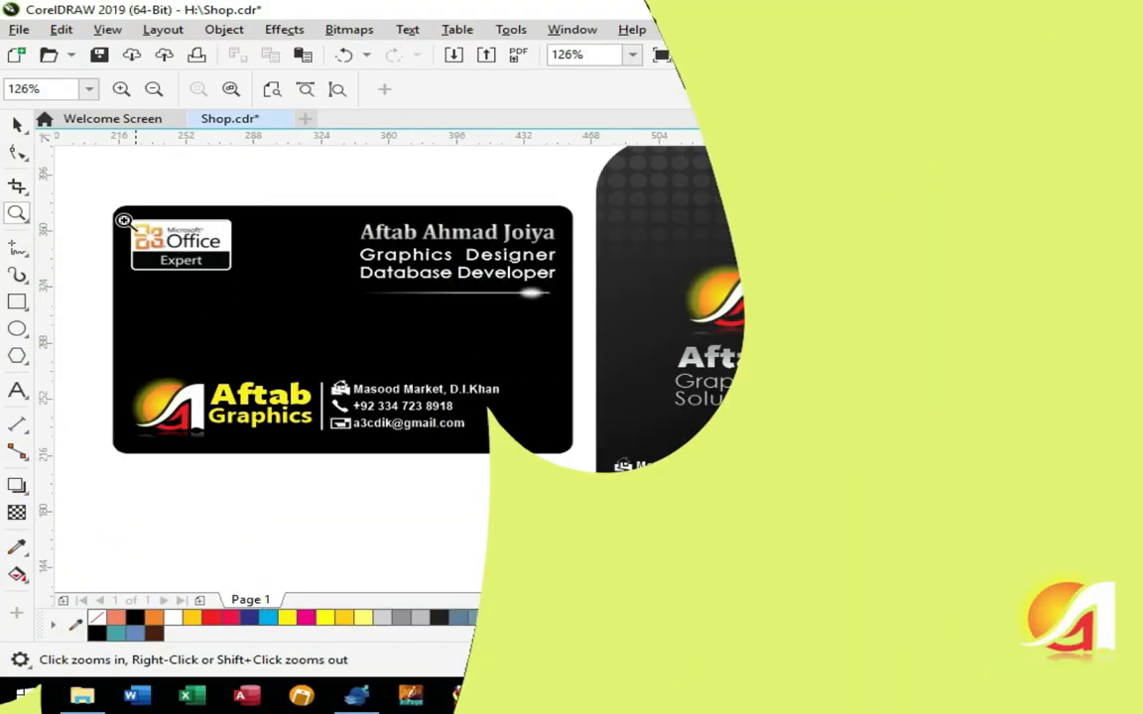
Step: Give the first logo word a vertical white-to-blue gradient fill
scroll(396, 503, up, 3)
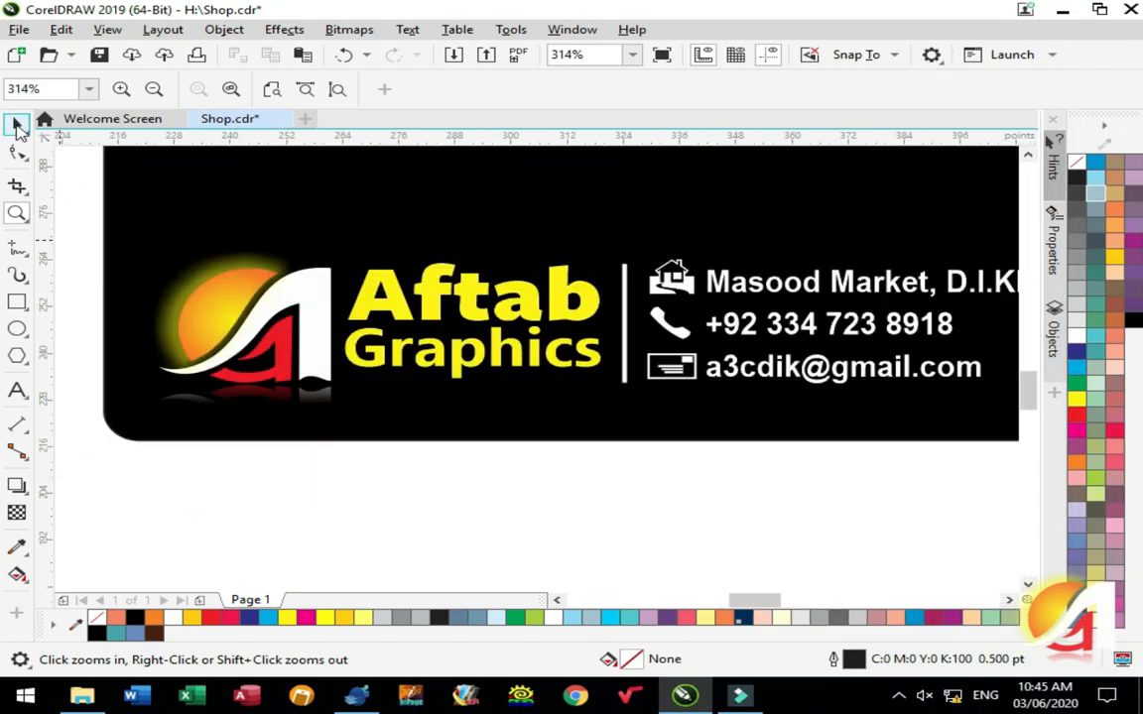
key(space)
click(437, 295)
key(g)
drag(458, 307, 456, 269)
Step: Copy the fill properties from the other word onto the Graphics text
key(space)
click(467, 349)
click(61, 29)
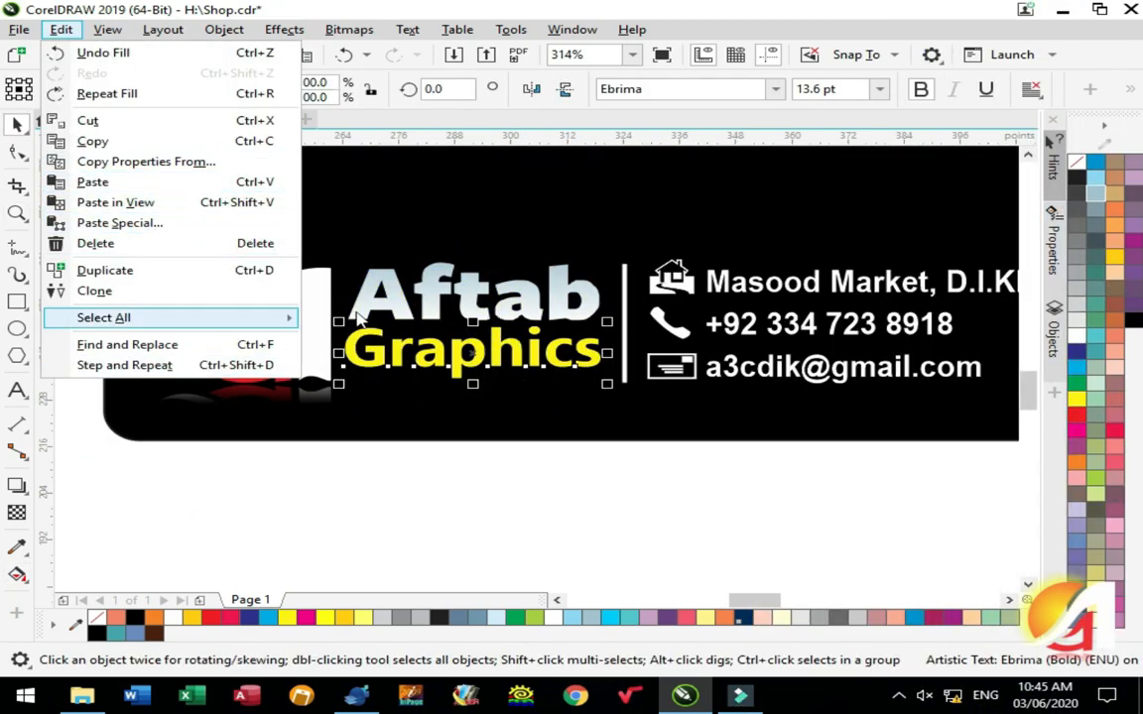
click(159, 158)
click(604, 377)
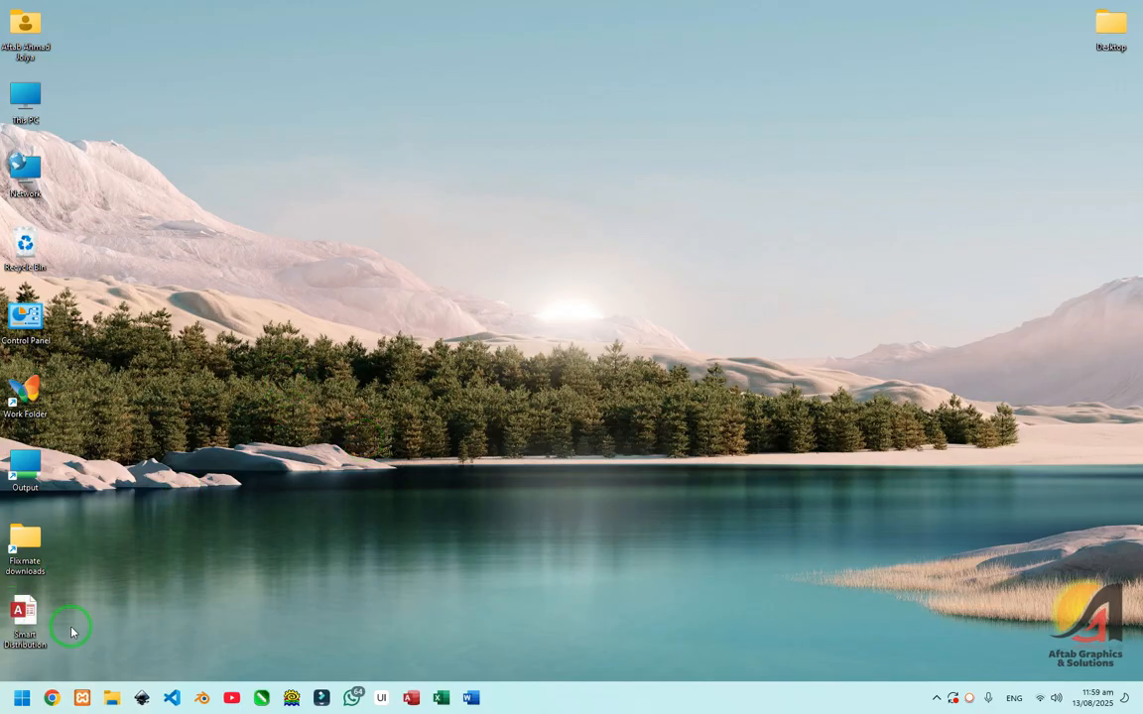
Step: Open the Smart Distribution database and enter the new user's name, login credentials and mobile number
double_click(34, 617)
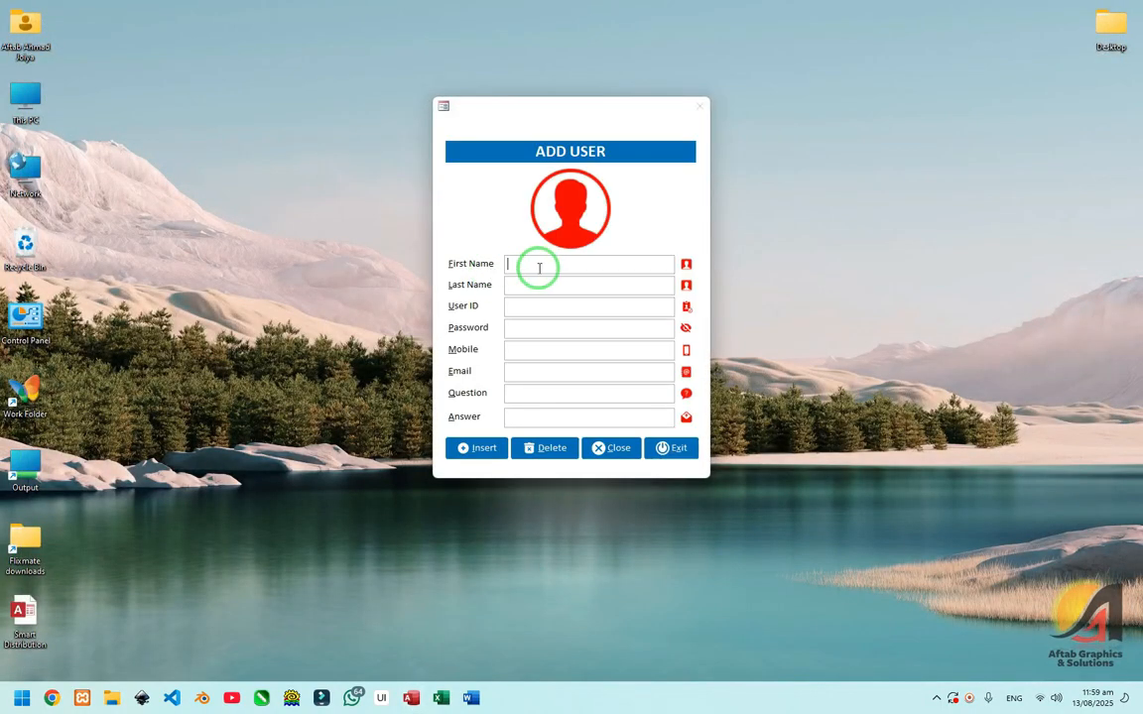
click(539, 268)
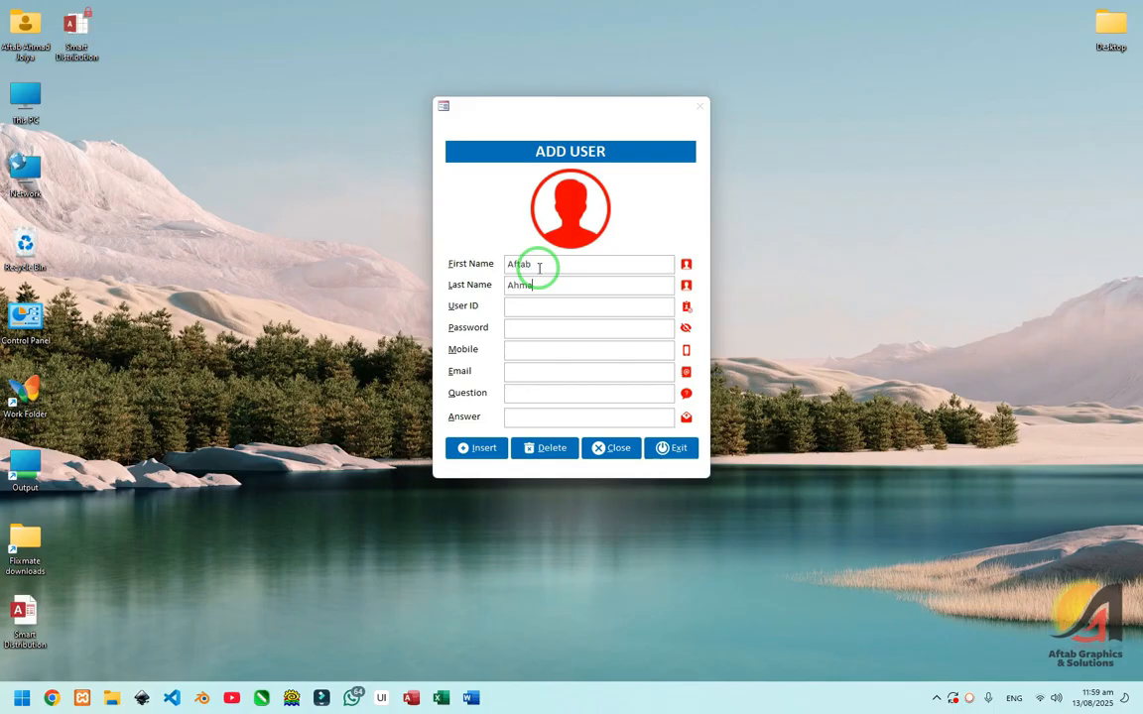
key(Tab)
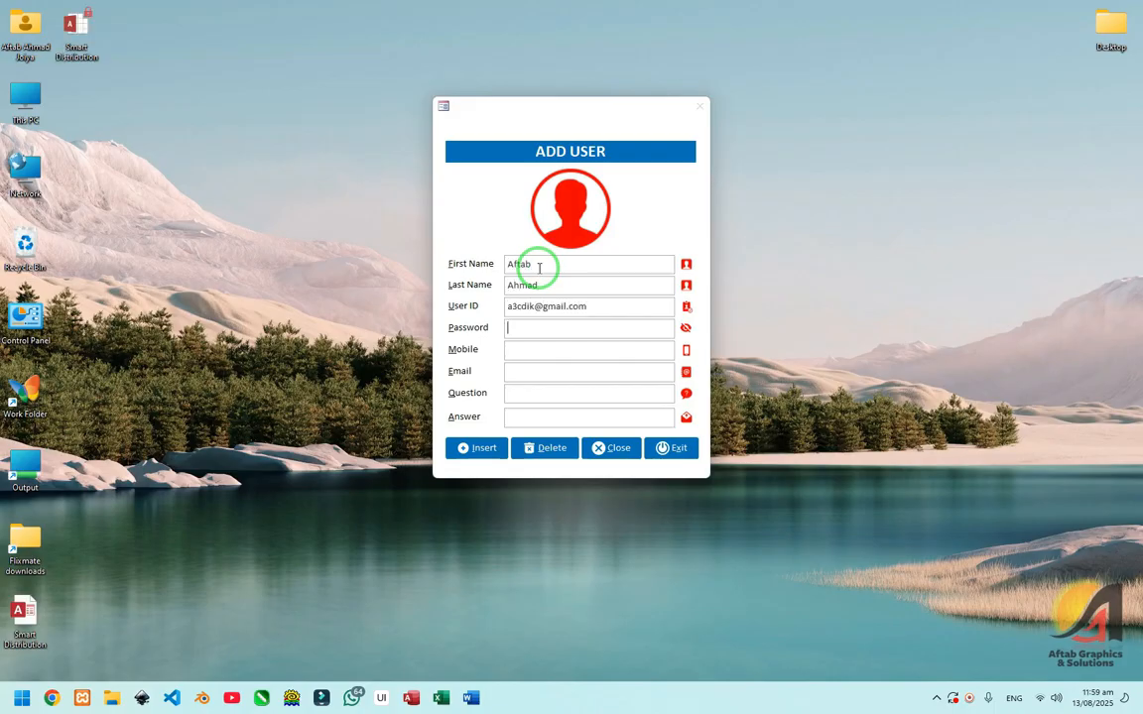
key(Tab)
key(Tab)
key(shift+Tab)
key(shift+Tab)
key(Tab)
key(Tab)
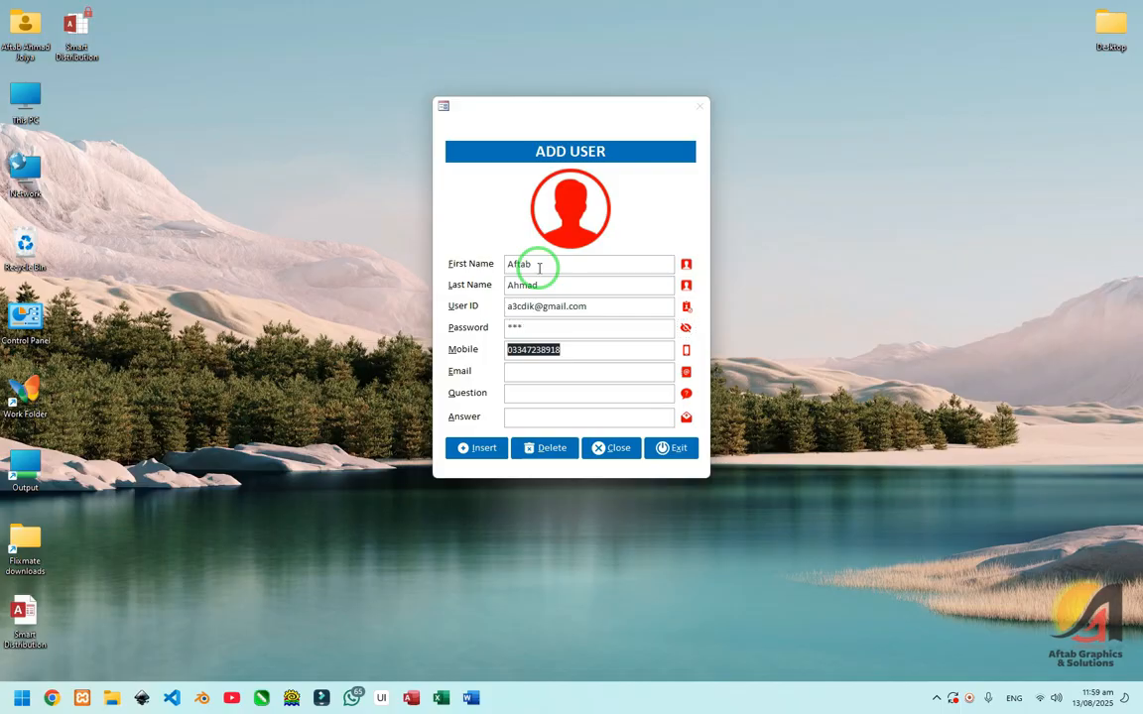
key(Tab)
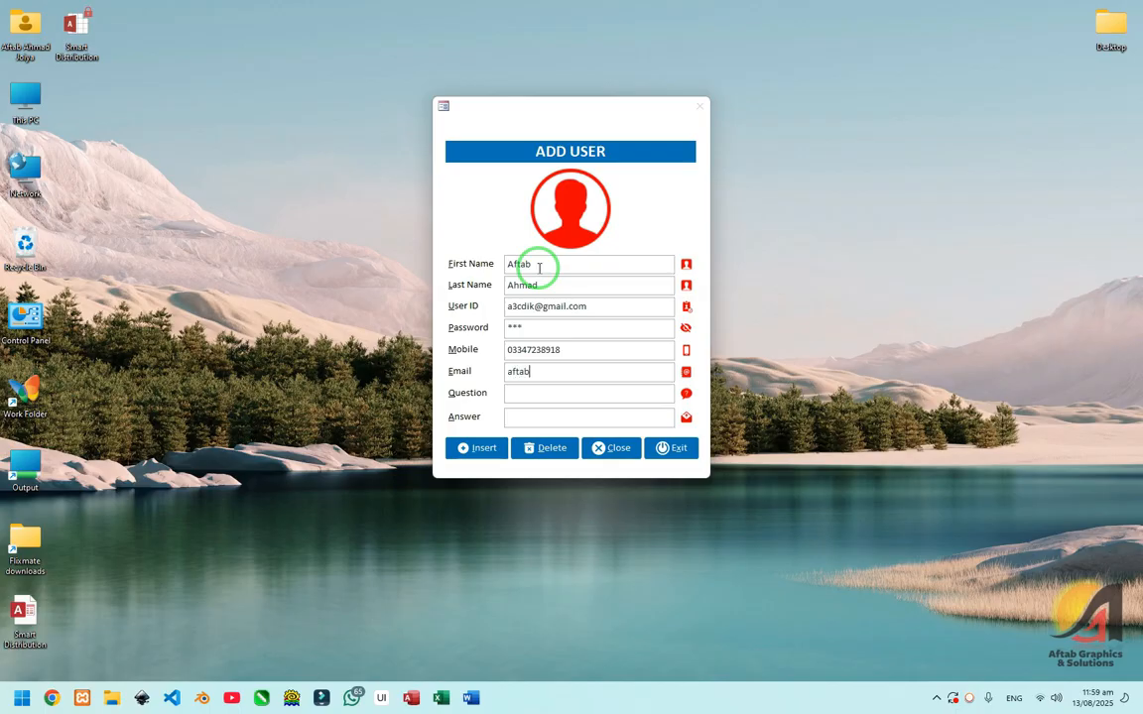
Step: Enter the user's e-mail, choose the suggested security question and type the answer
key(Tab)
key(Down)
key(Tab)
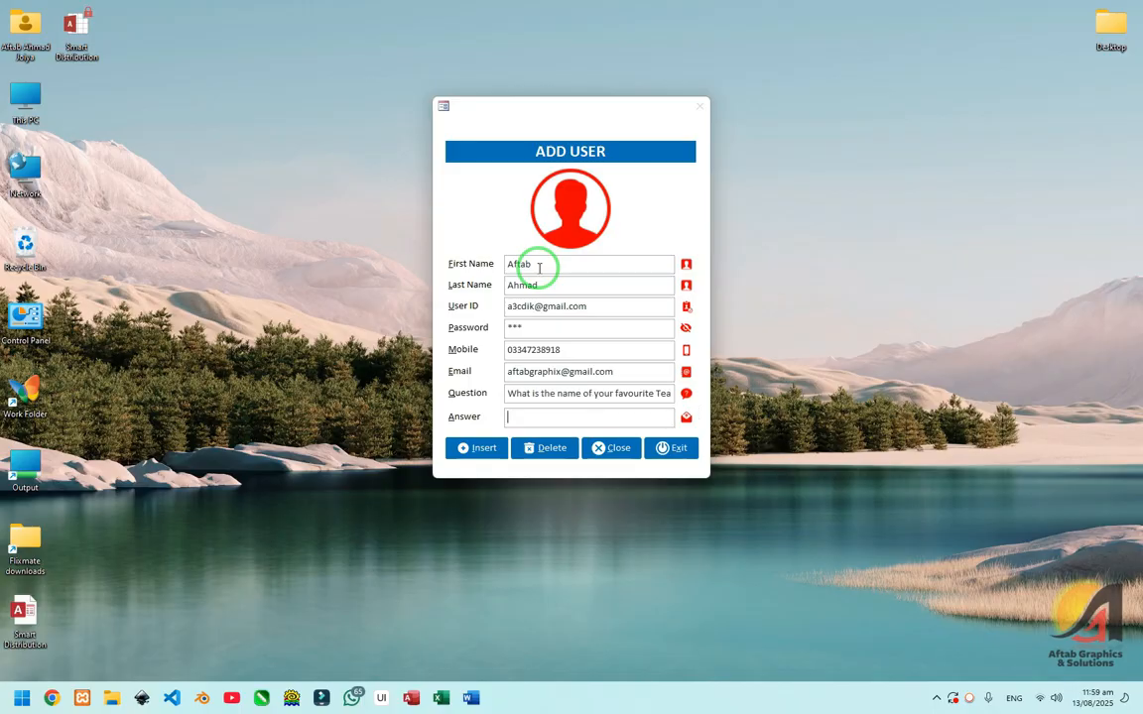
text(Sir Ma)
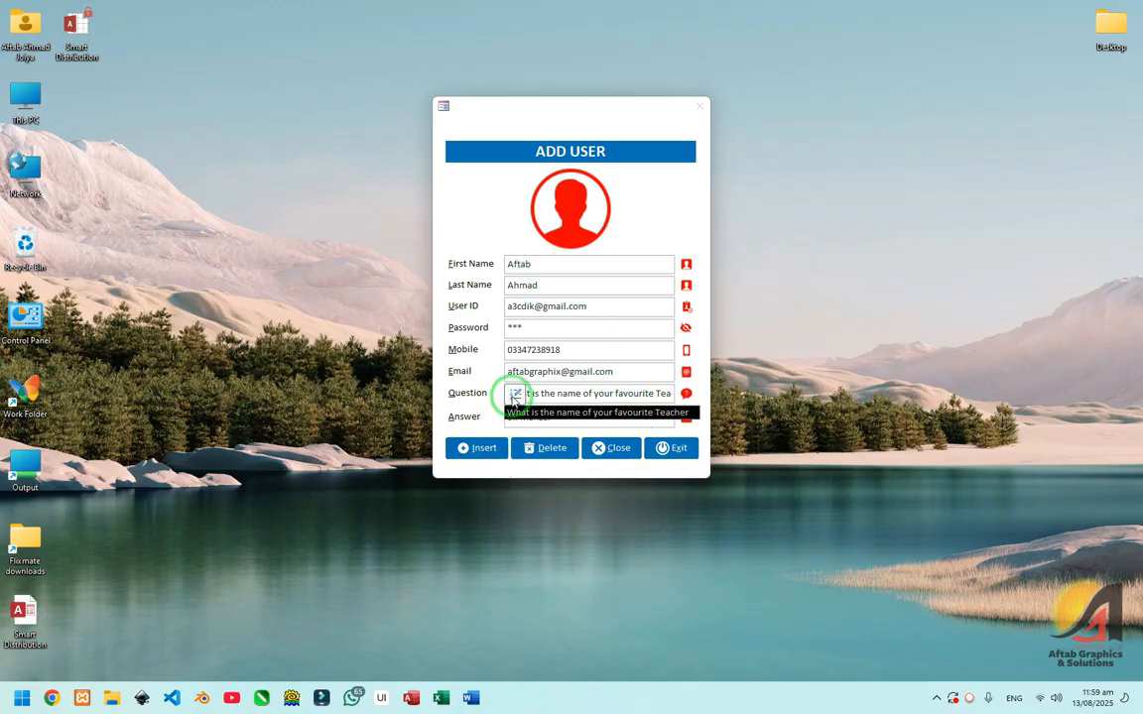
Step: Leave the preset question list unchanged, then insert the new user and confirm
click(514, 396)
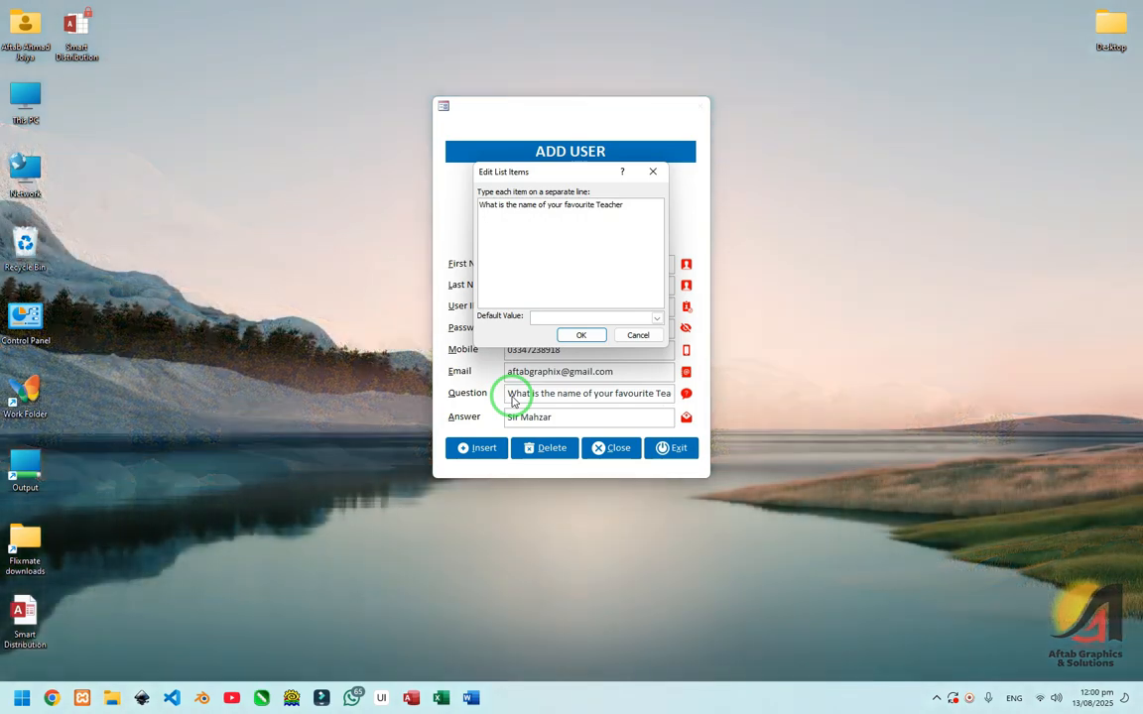
key(Return)
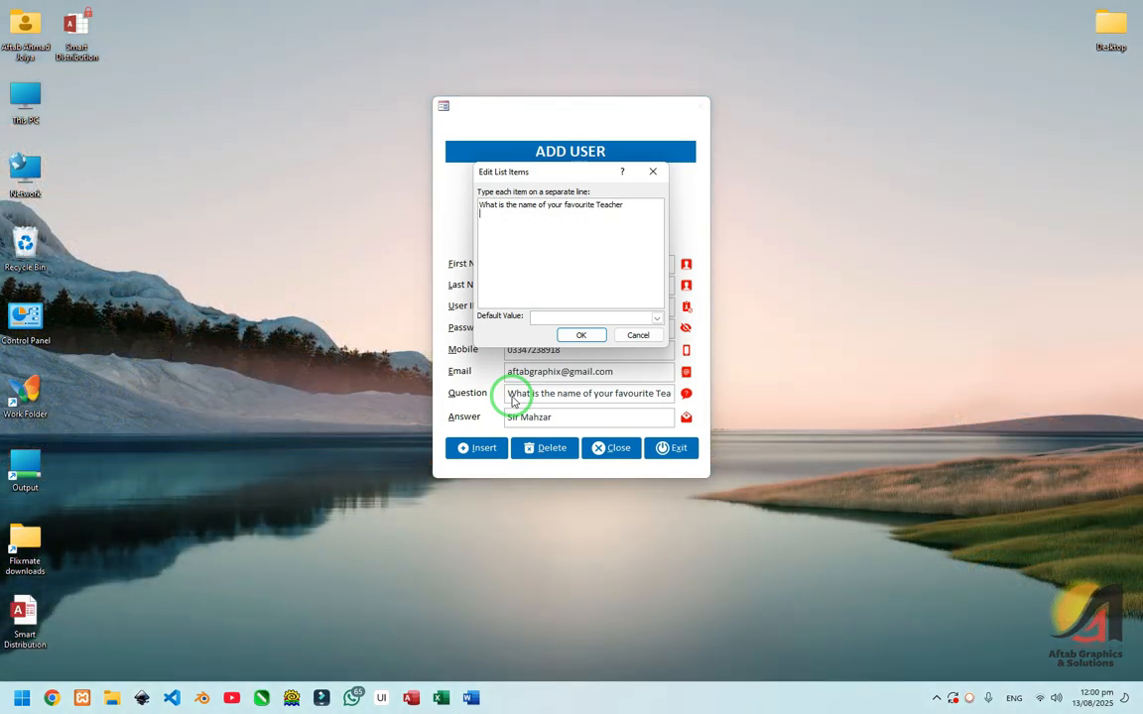
click(640, 335)
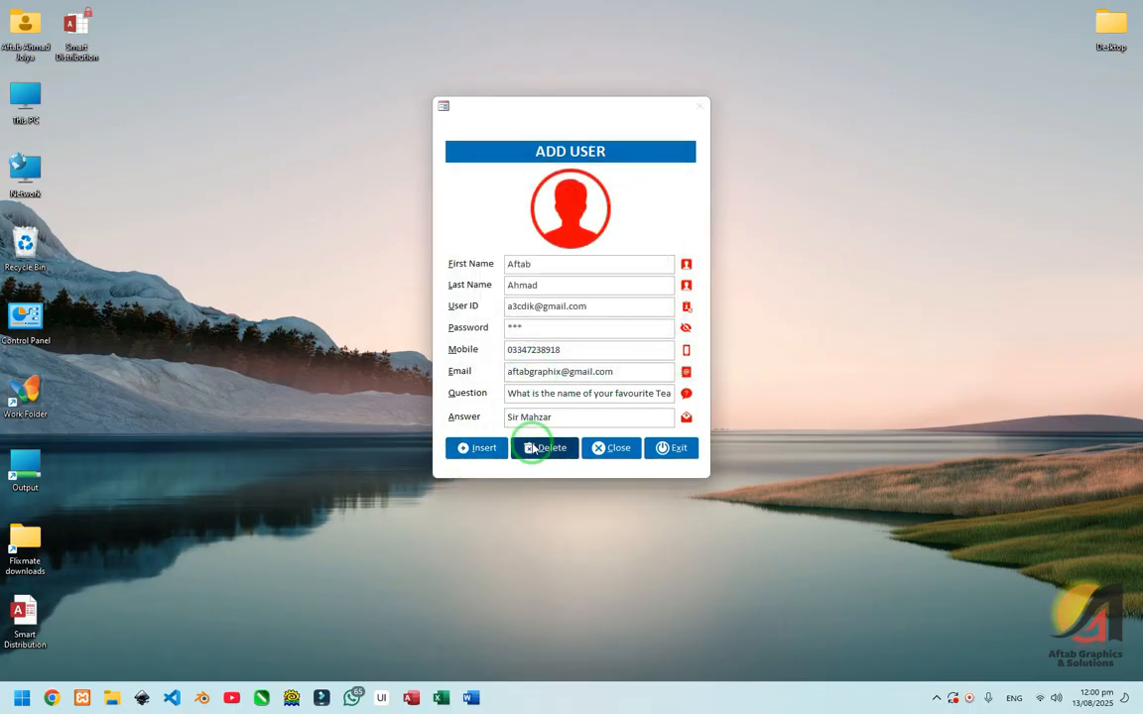
click(582, 416)
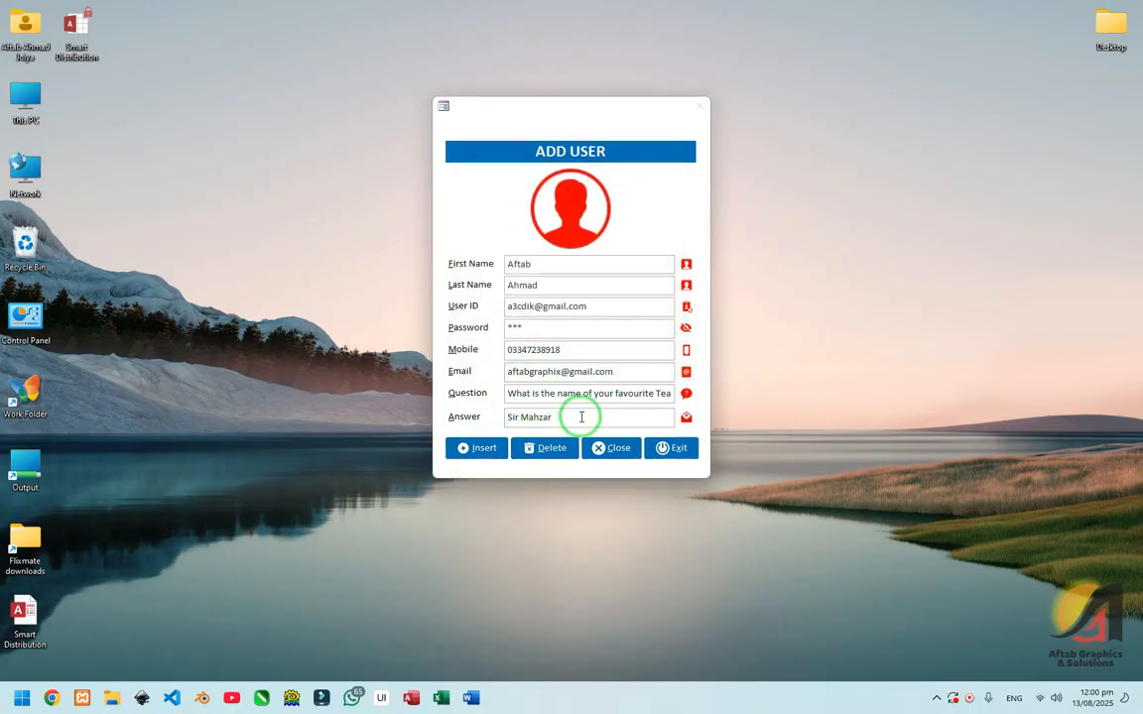
click(485, 450)
click(612, 385)
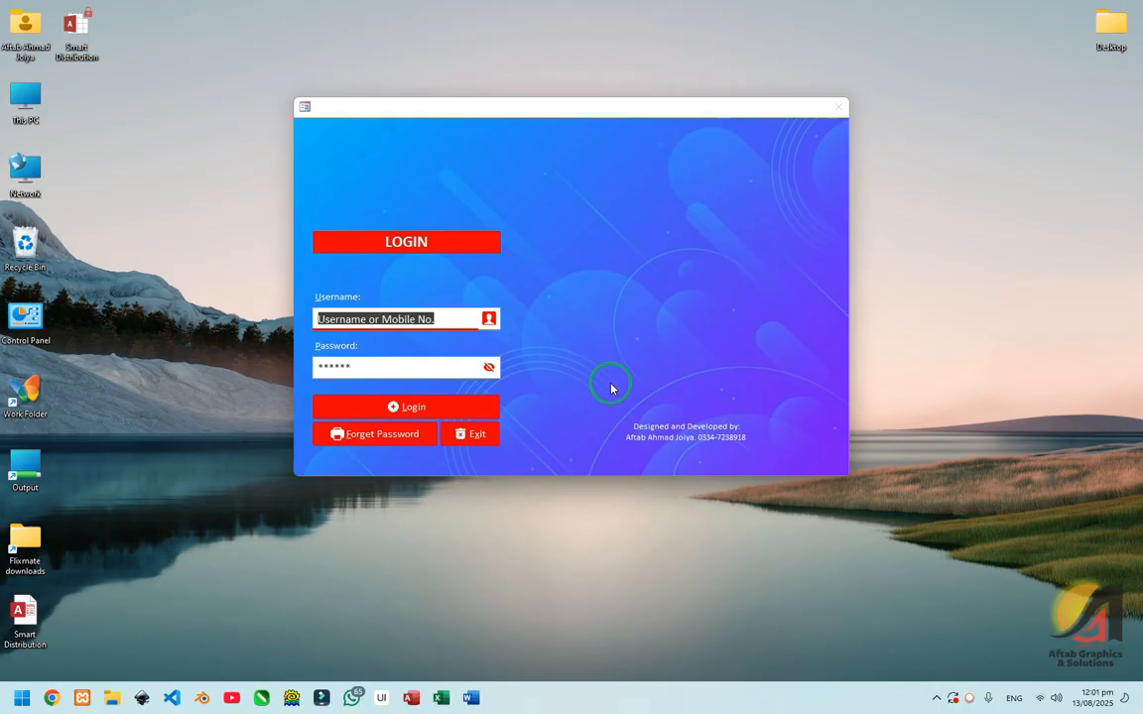
Step: Try logging in as admin twice, dismissing the wrong-credentials message each time
text(admin)
key(Tab)
text(***)
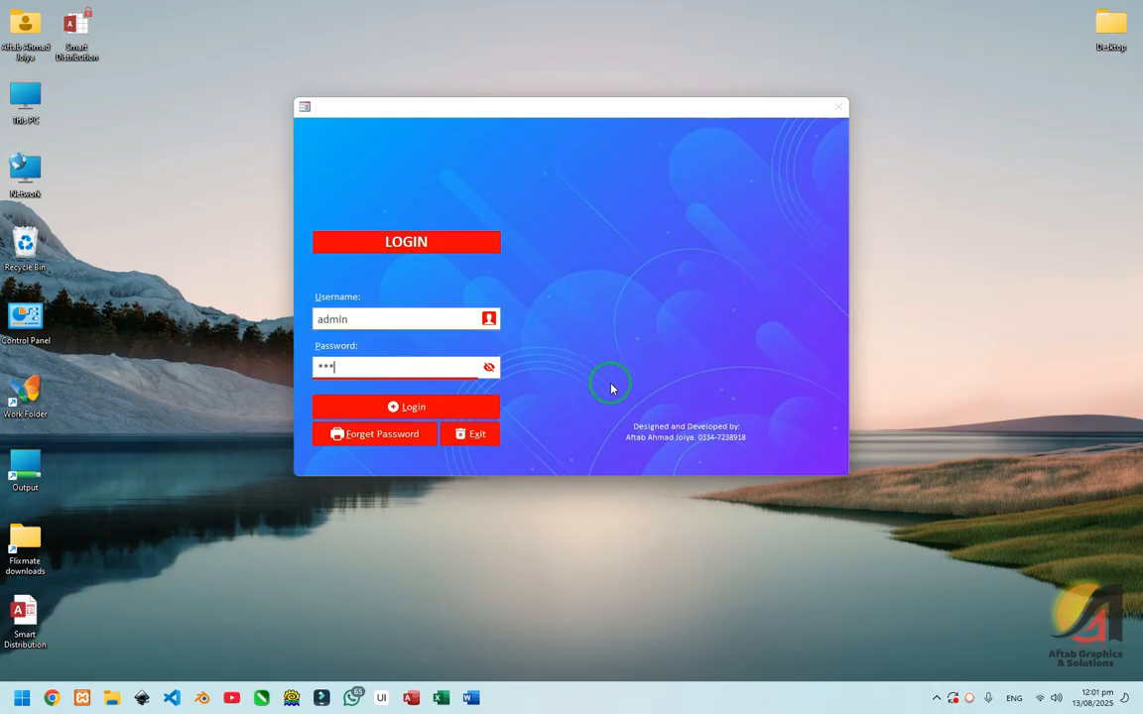
key(Return)
click(613, 393)
text(admin)
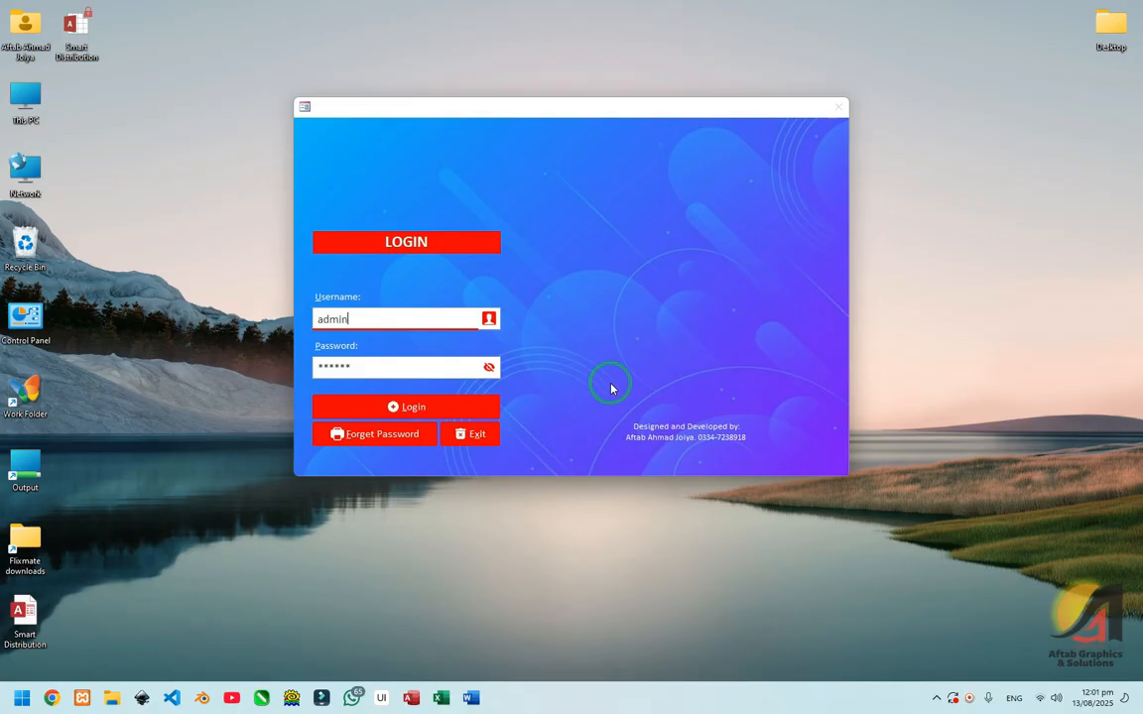
key(Tab)
text(******)
key(Return)
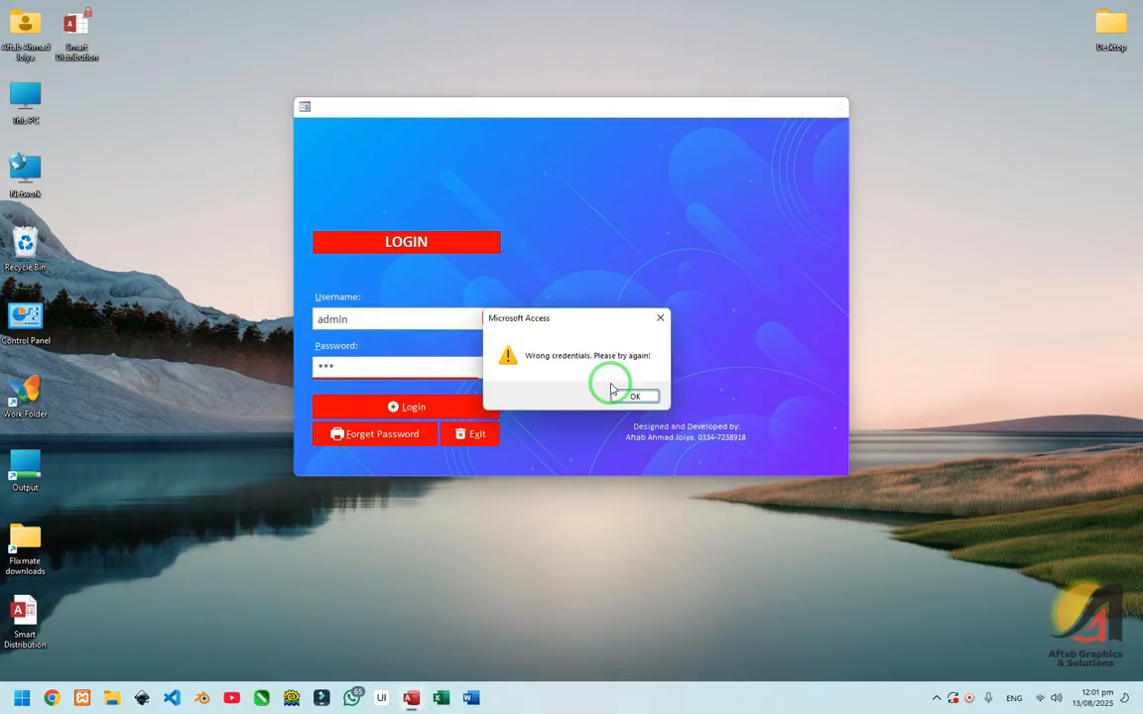
click(611, 389)
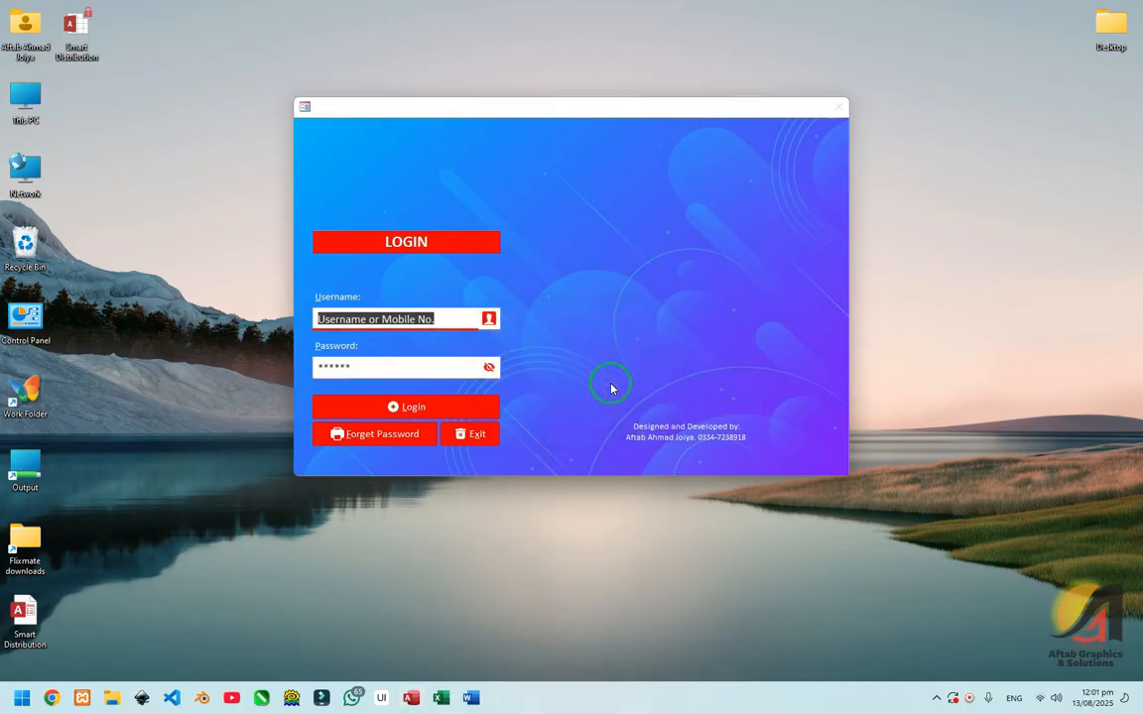
Step: Pick the forgotten account, submit its security answer to recover the credentials, and close the form
click(402, 434)
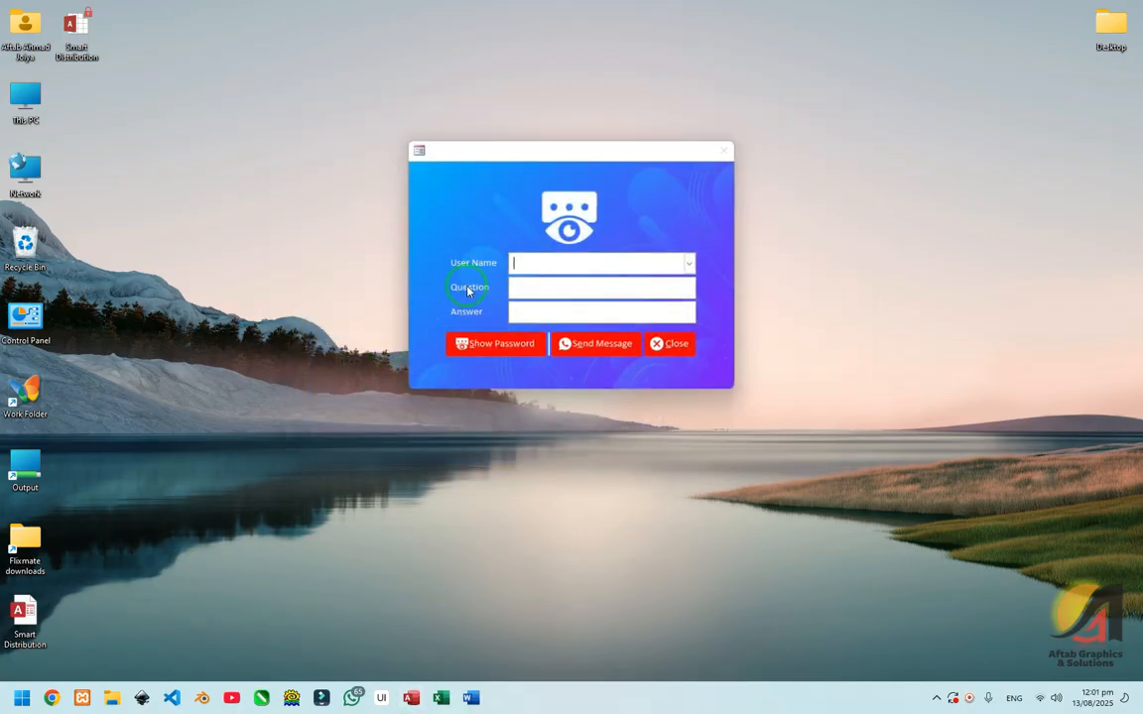
click(684, 265)
click(596, 286)
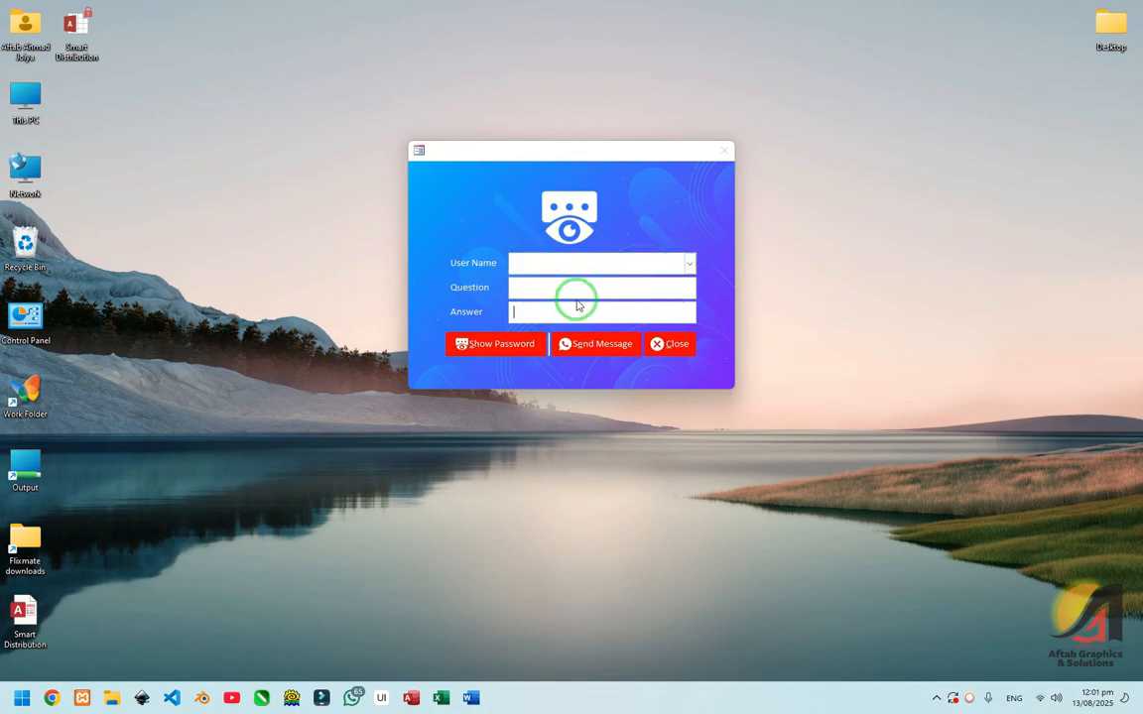
click(673, 260)
click(630, 281)
click(573, 311)
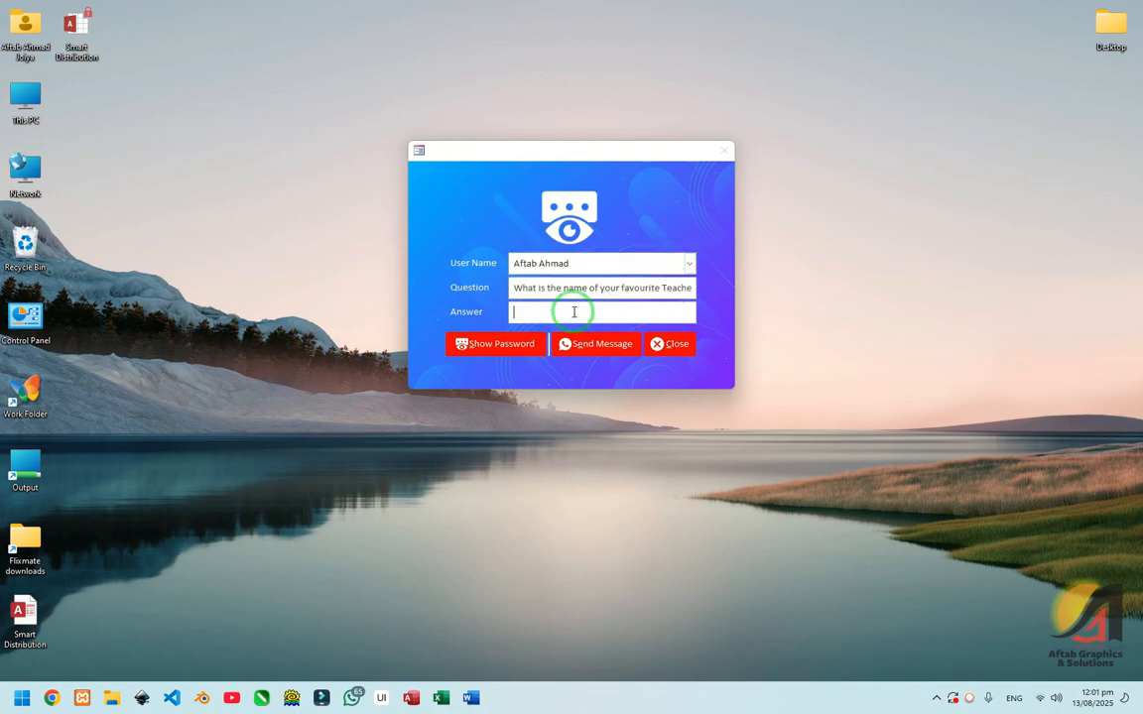
key(Return)
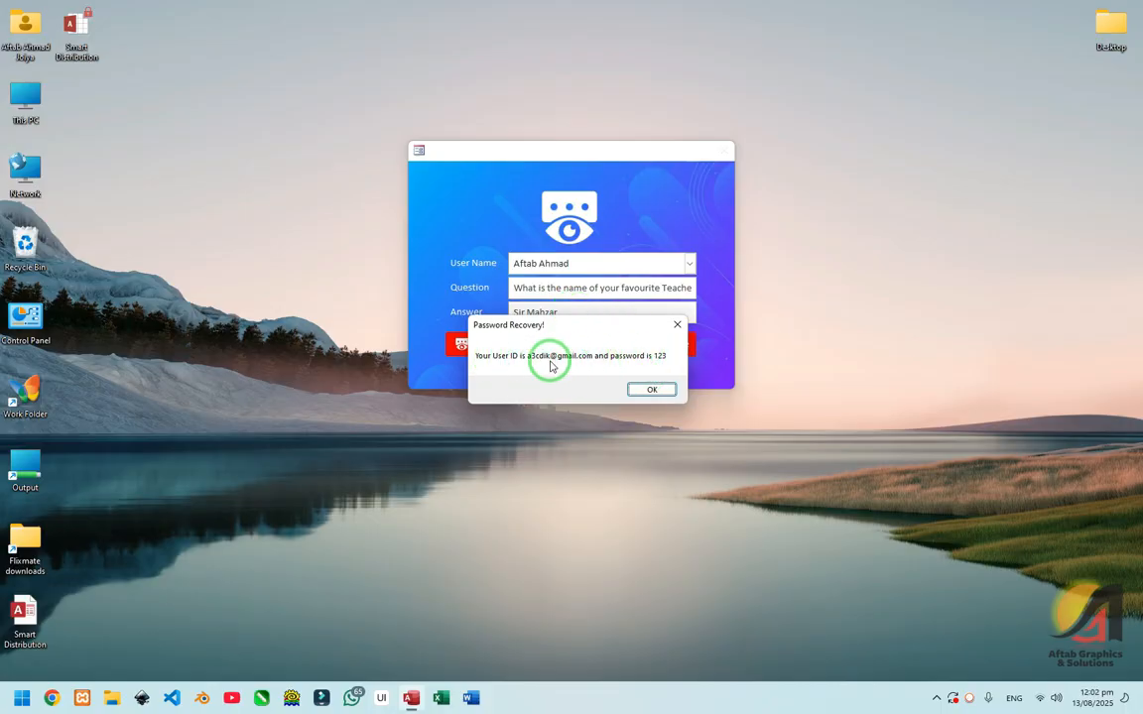
click(651, 389)
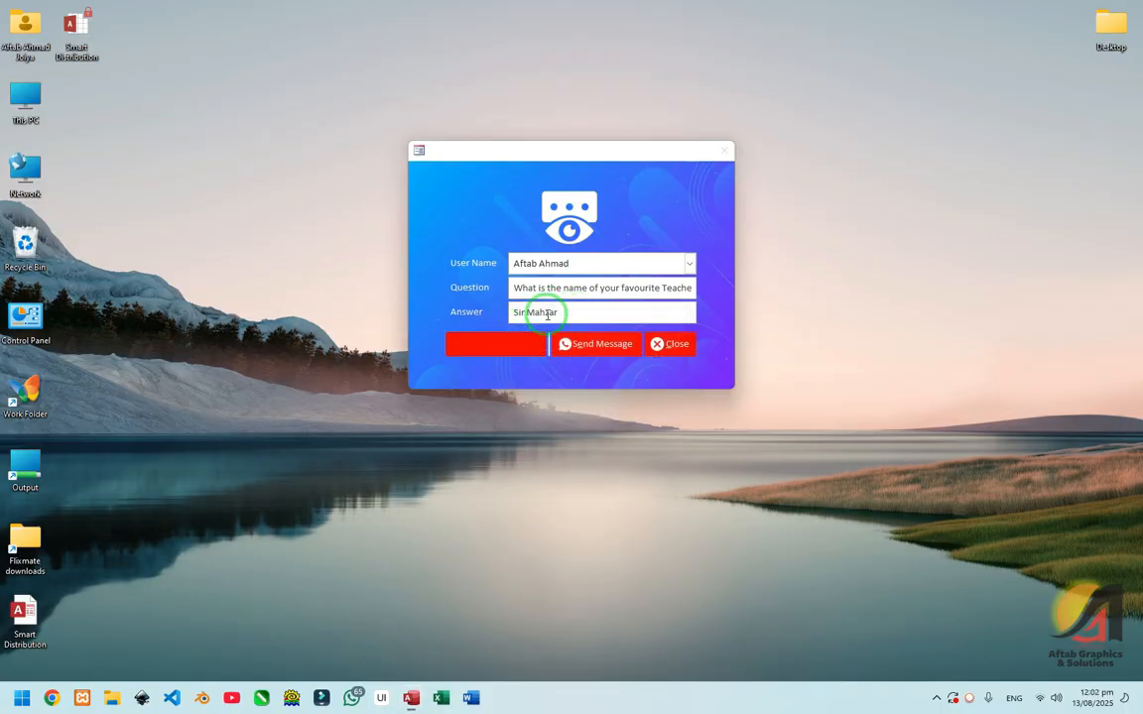
click(676, 343)
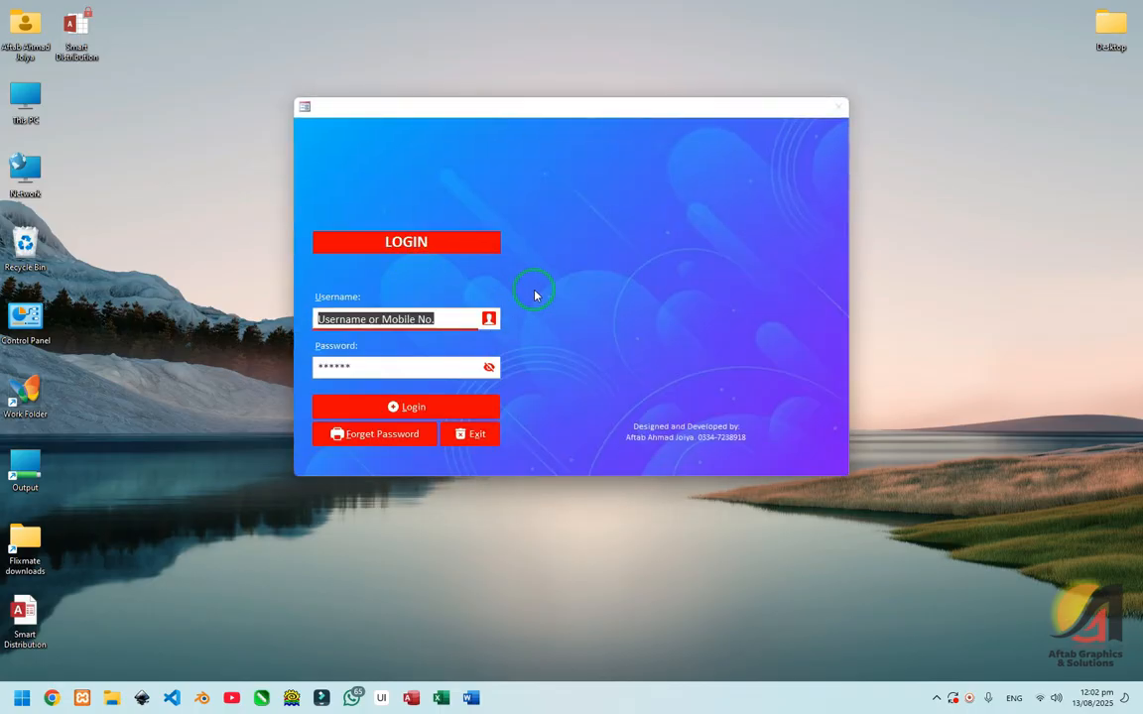
Step: Log in using the user's mobile number as the user ID
click(413, 335)
text(ad)
key(BackSpace)
key(BackSpace)
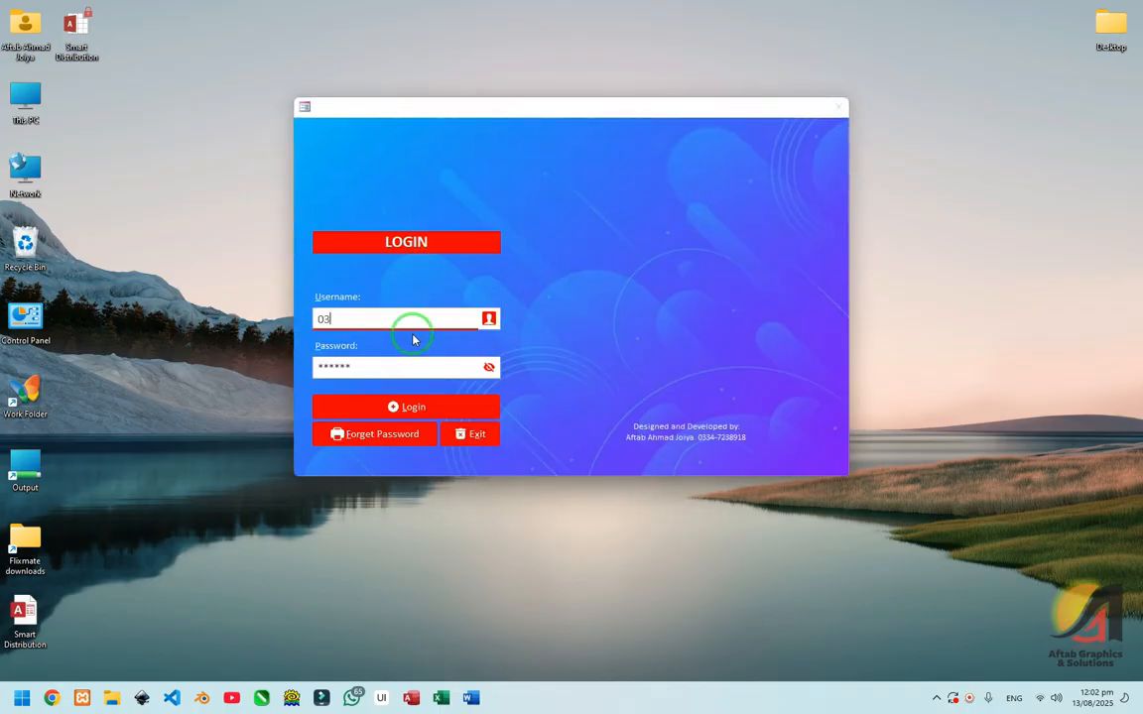
key(Tab)
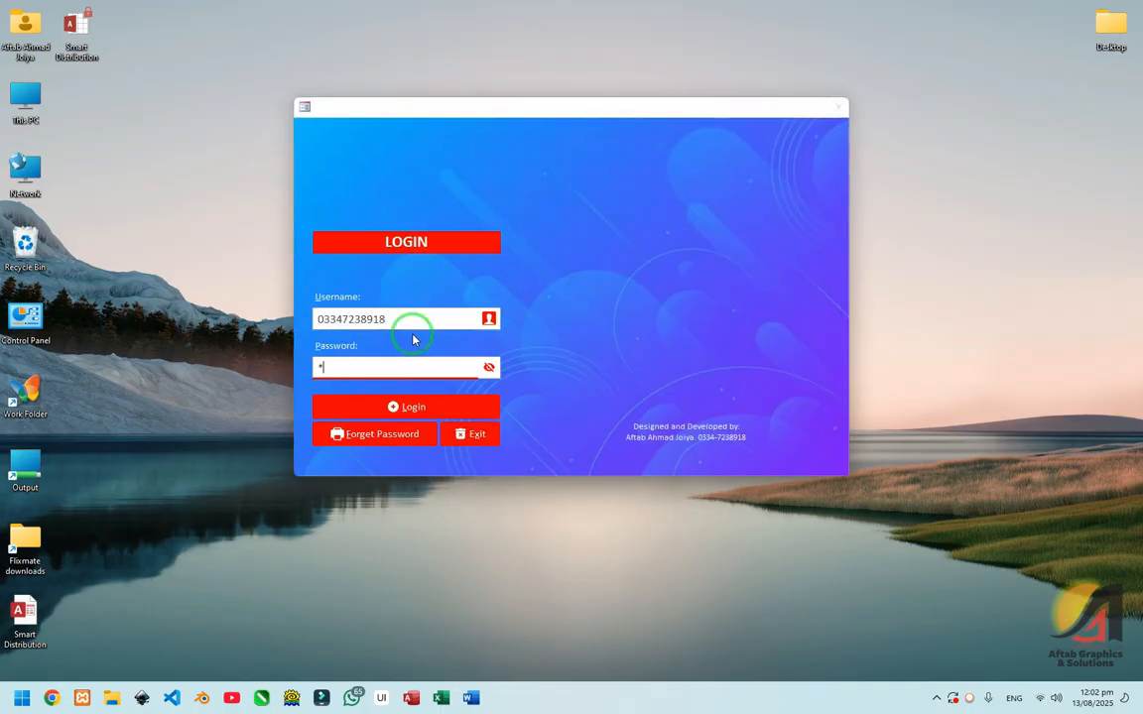
key(Return)
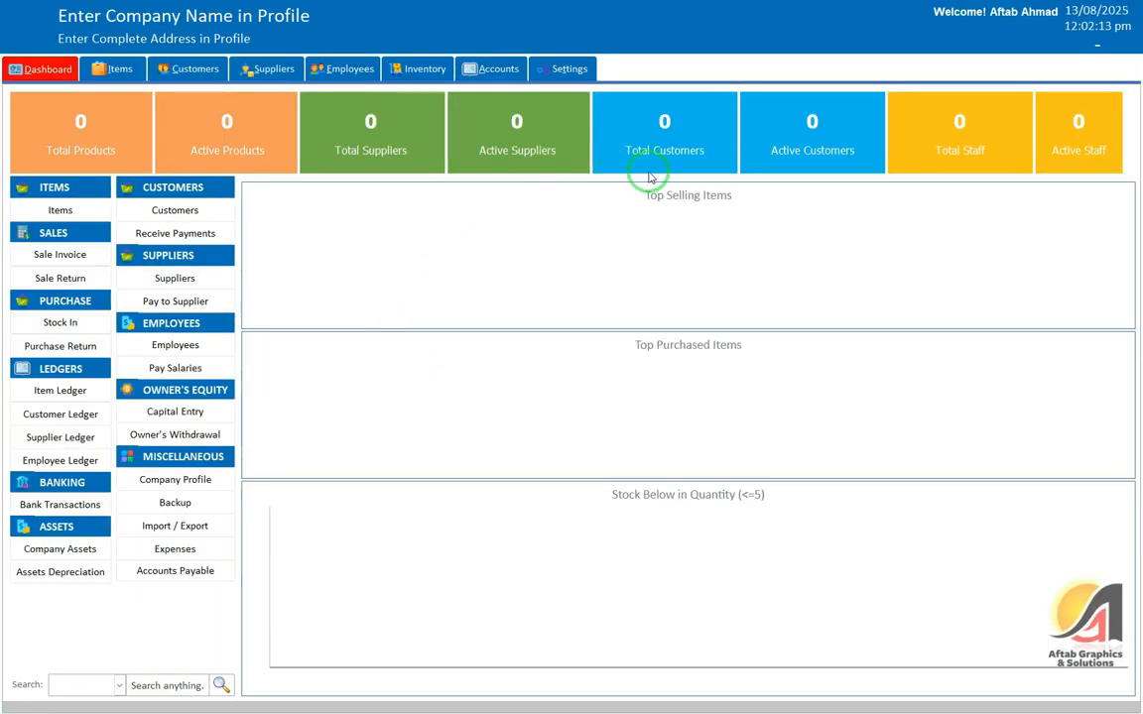
Step: Change the user's ID to 'admin' in Settings > Users, update the record, and exit to login
click(568, 68)
click(24, 107)
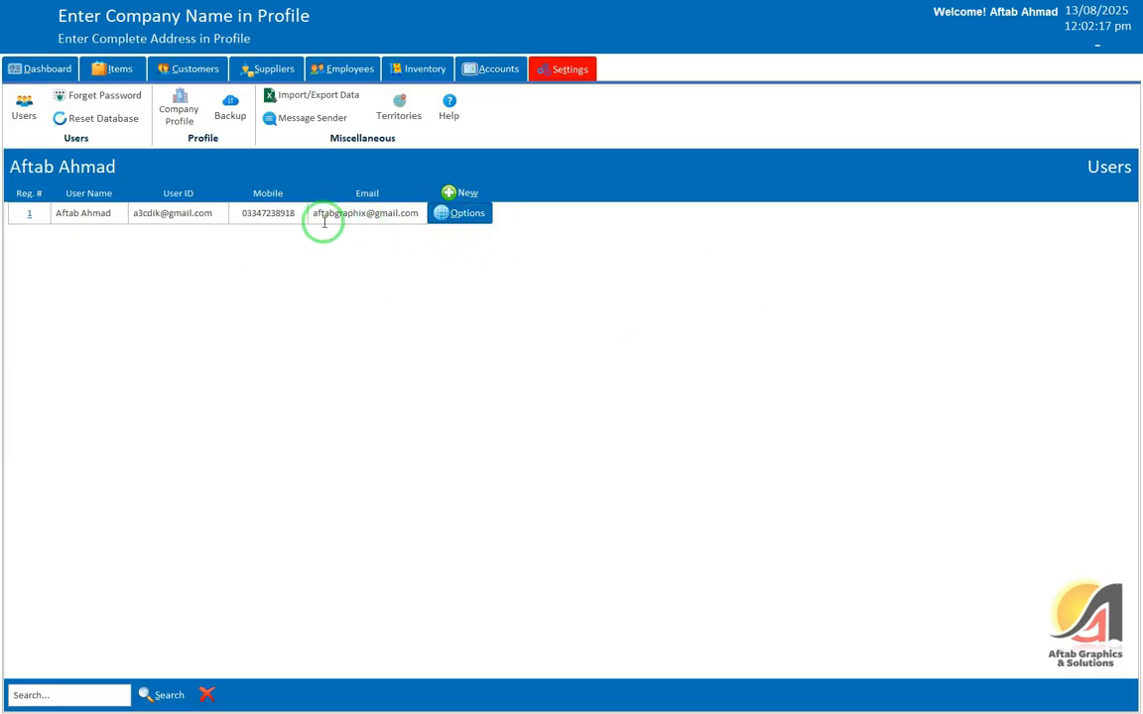
click(29, 214)
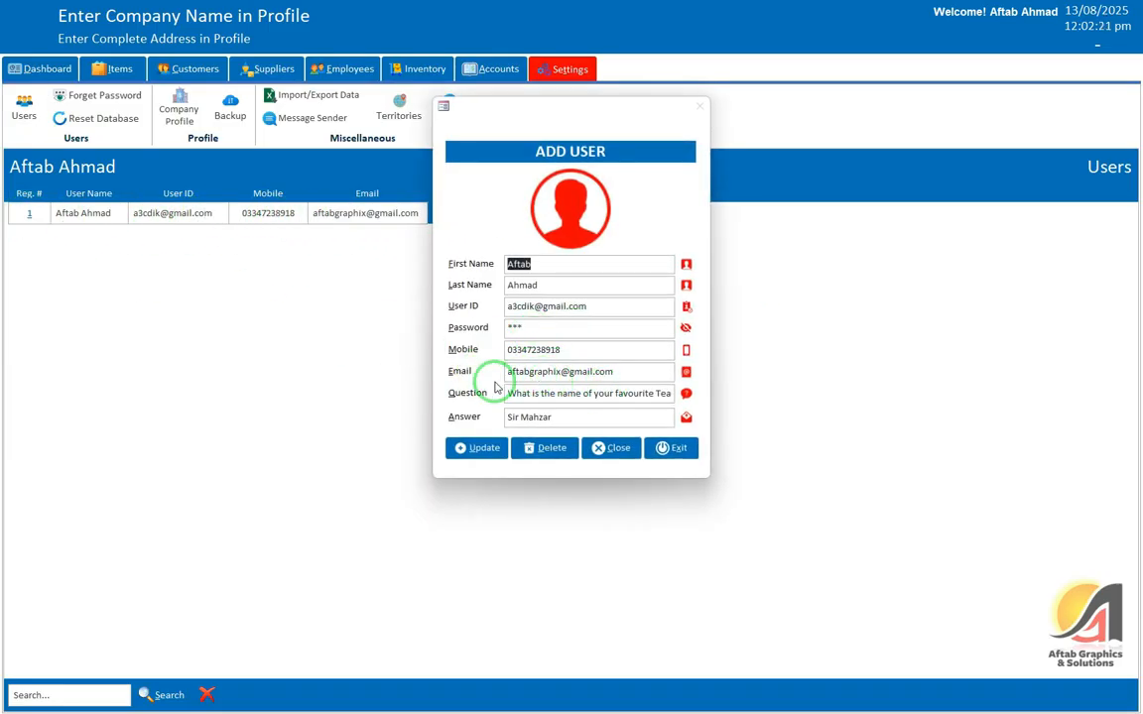
drag(605, 305, 475, 288)
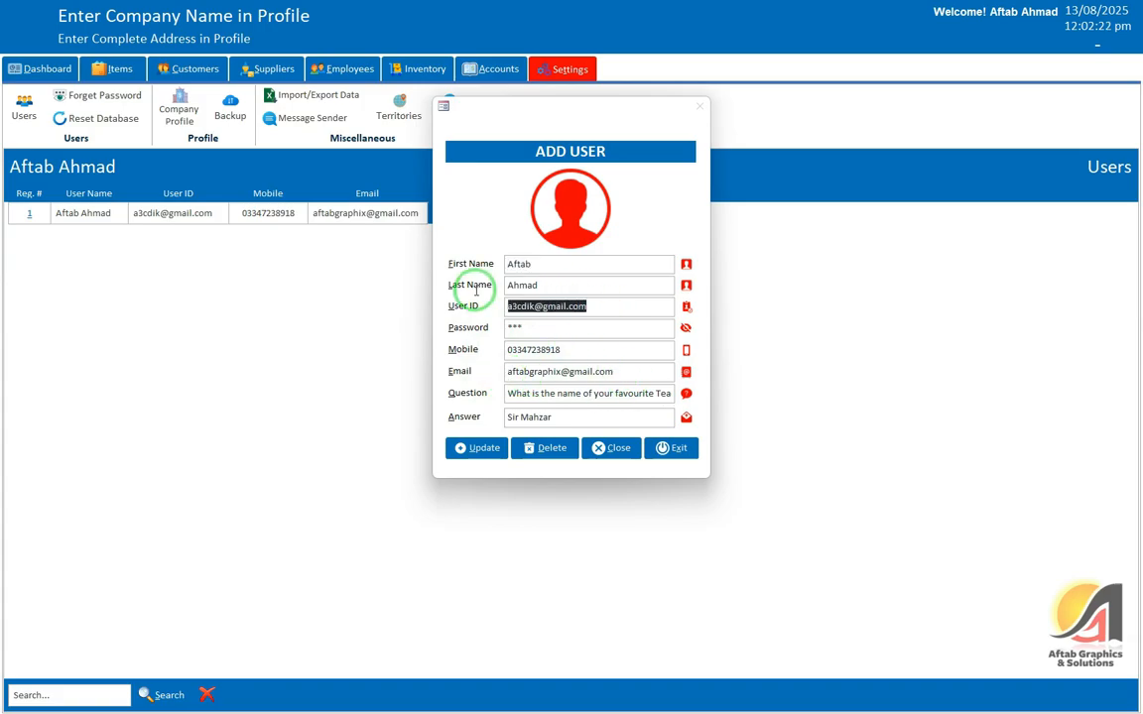
text(admin)
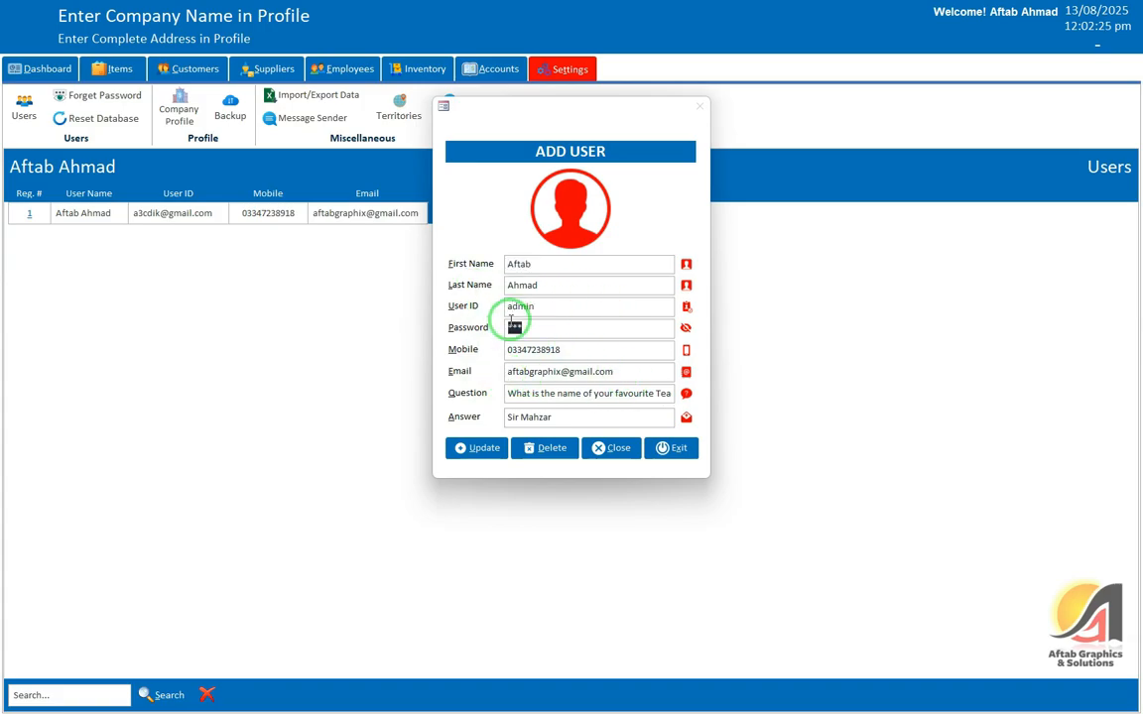
drag(617, 371, 492, 357)
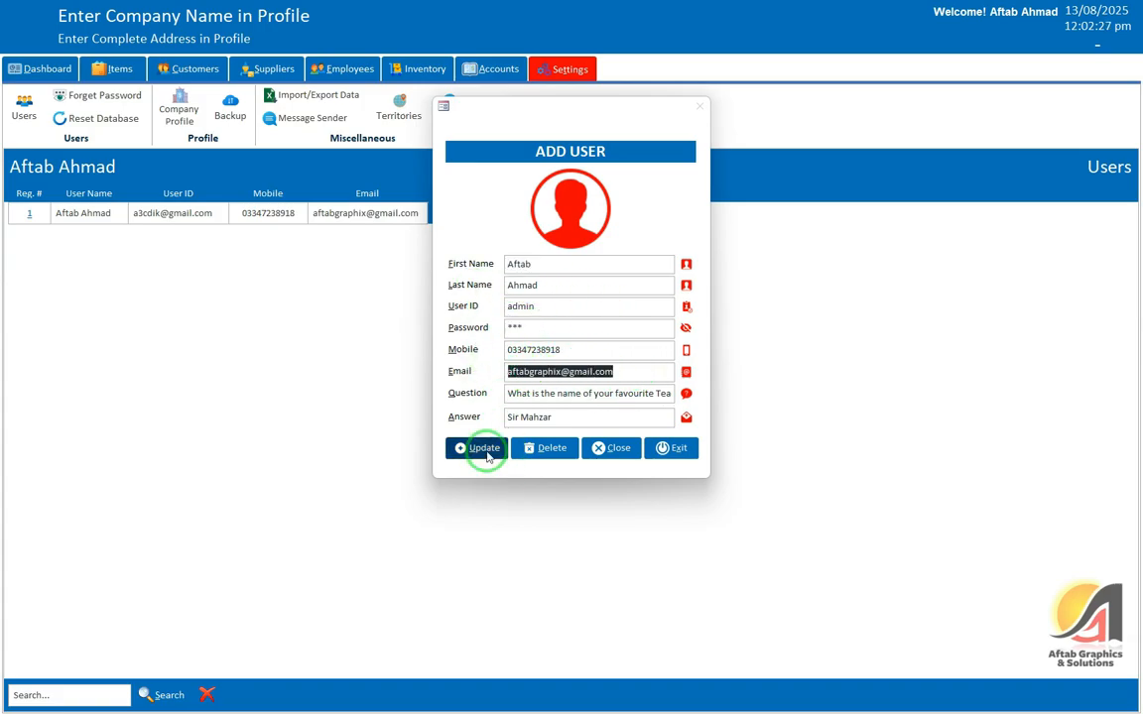
click(483, 449)
click(615, 388)
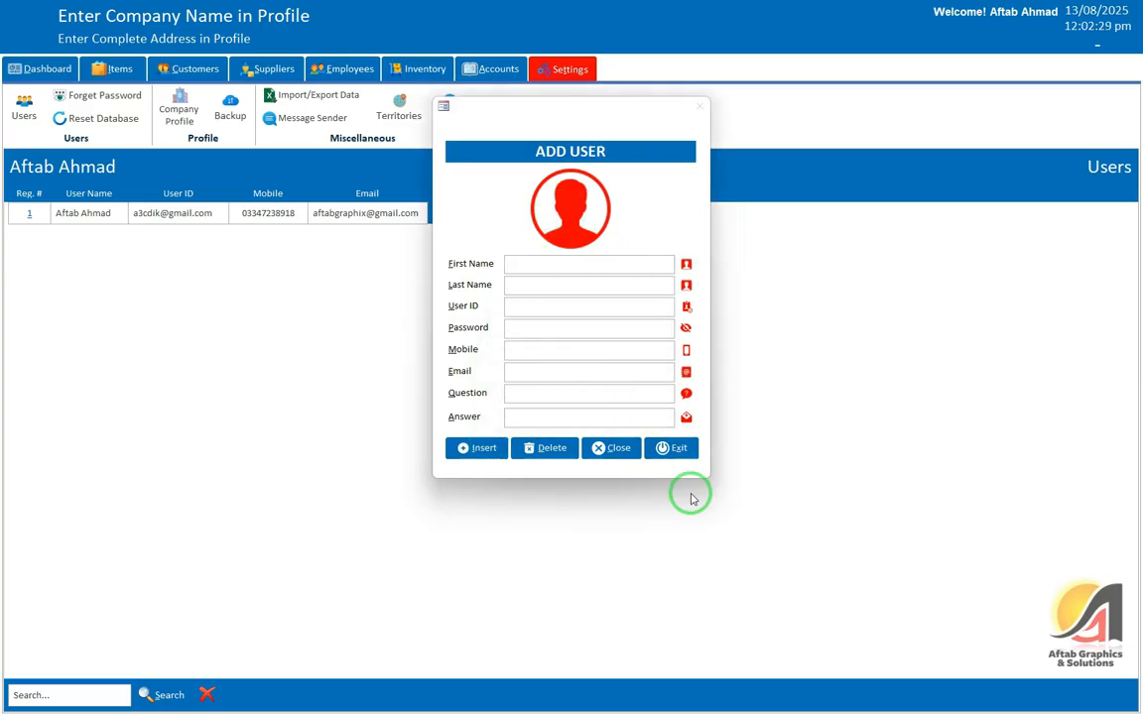
click(611, 447)
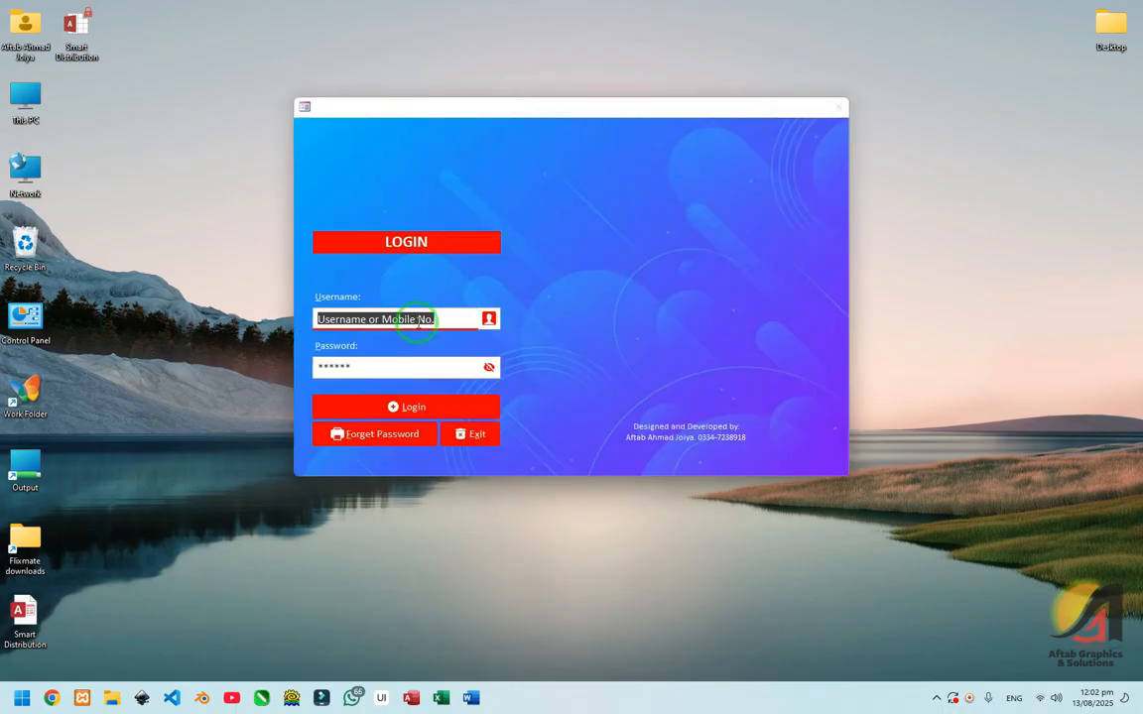
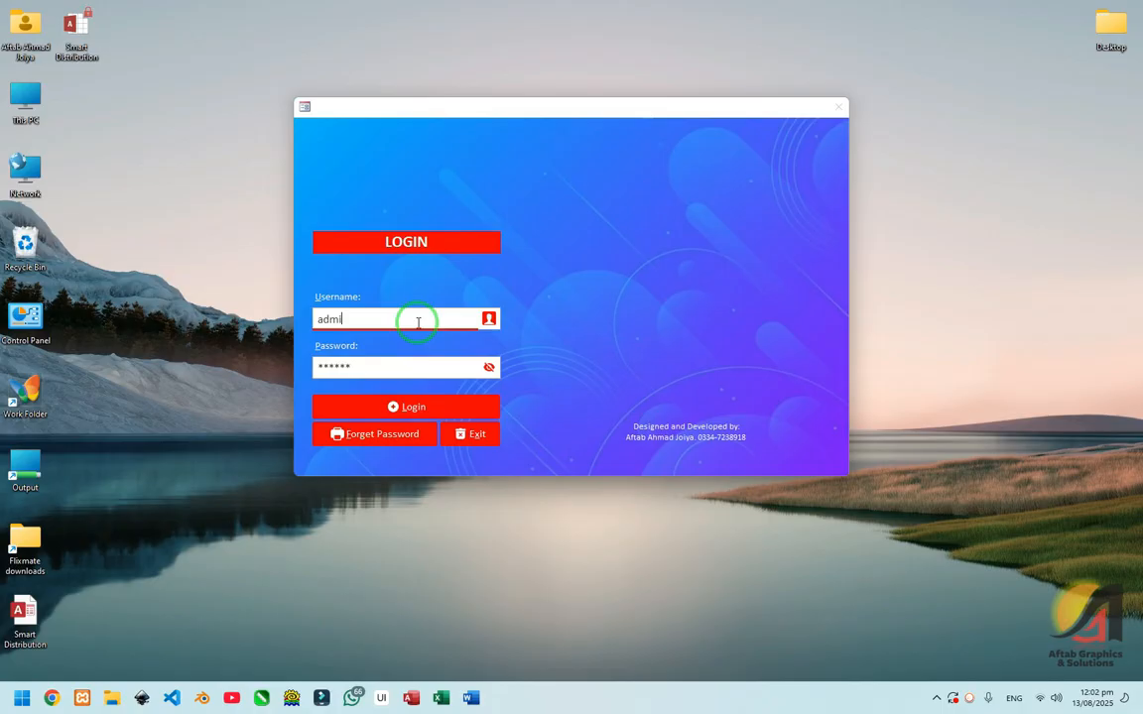
Step: Log back in with user ID admin and the account password
key(Tab)
key(Return)
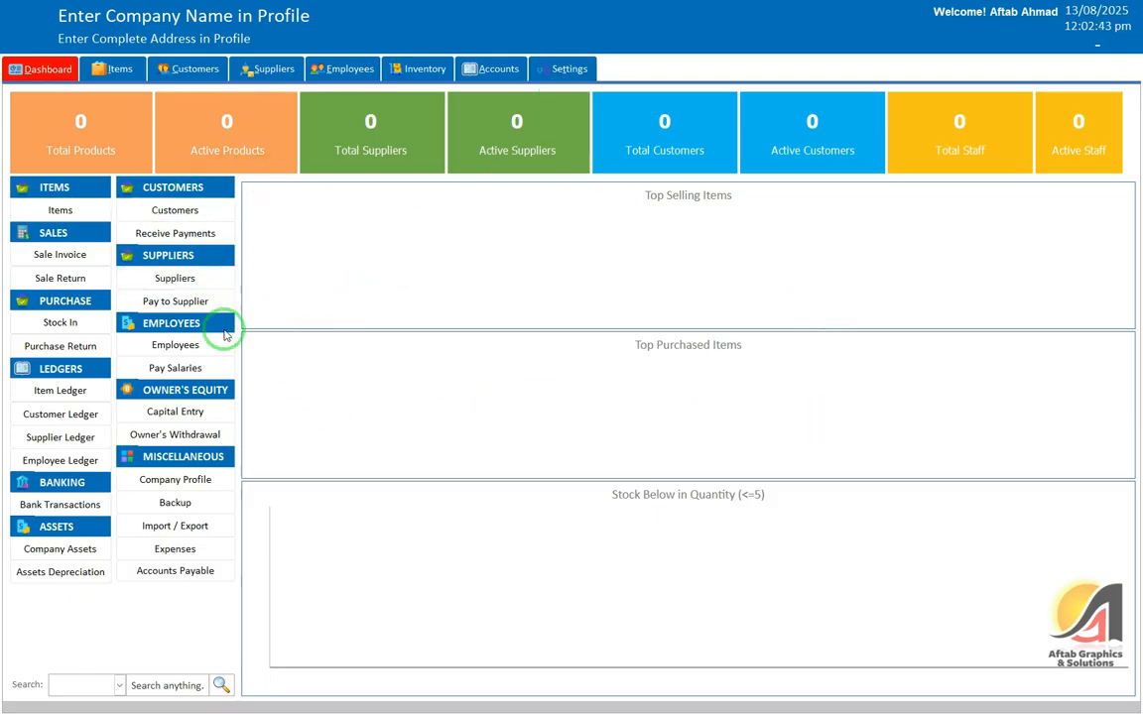
Step: Browse the Items, Customers, Suppliers and Inventory pages, returning to the dashboard
click(109, 68)
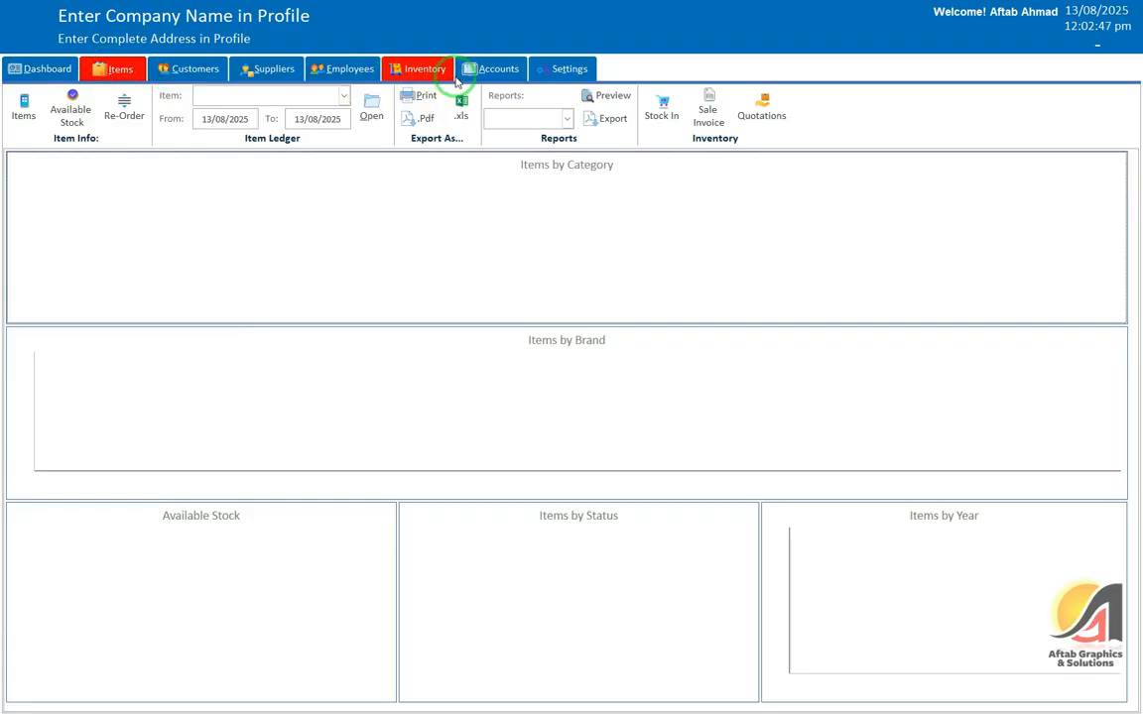
click(54, 74)
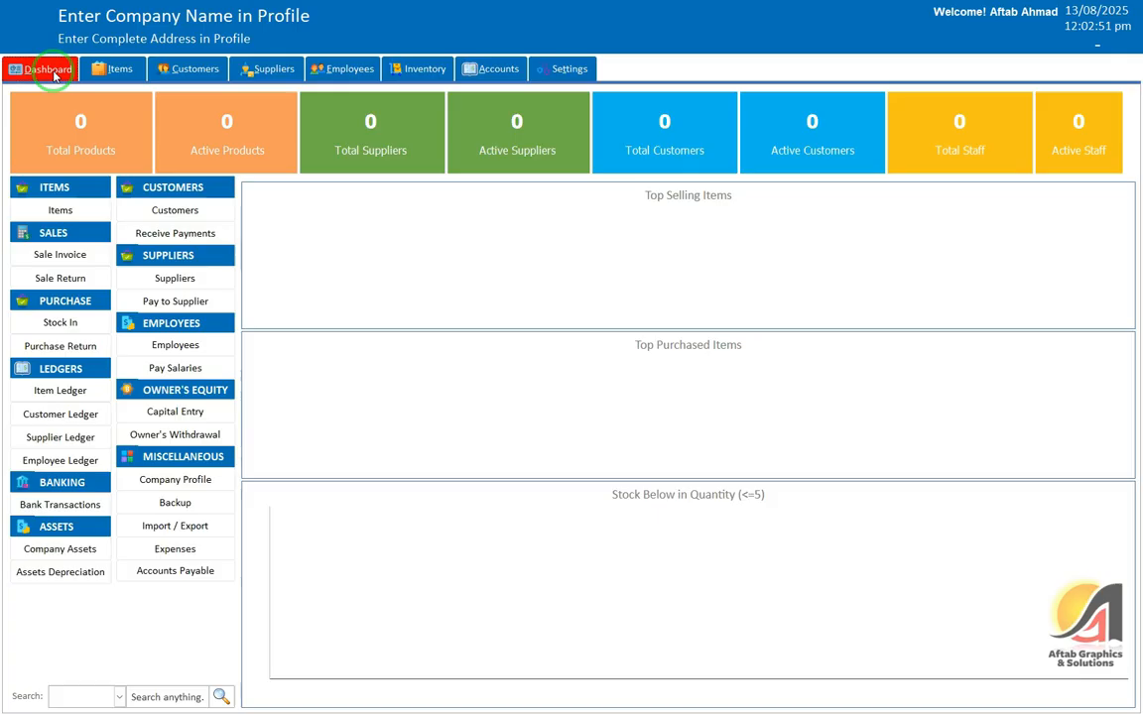
click(119, 70)
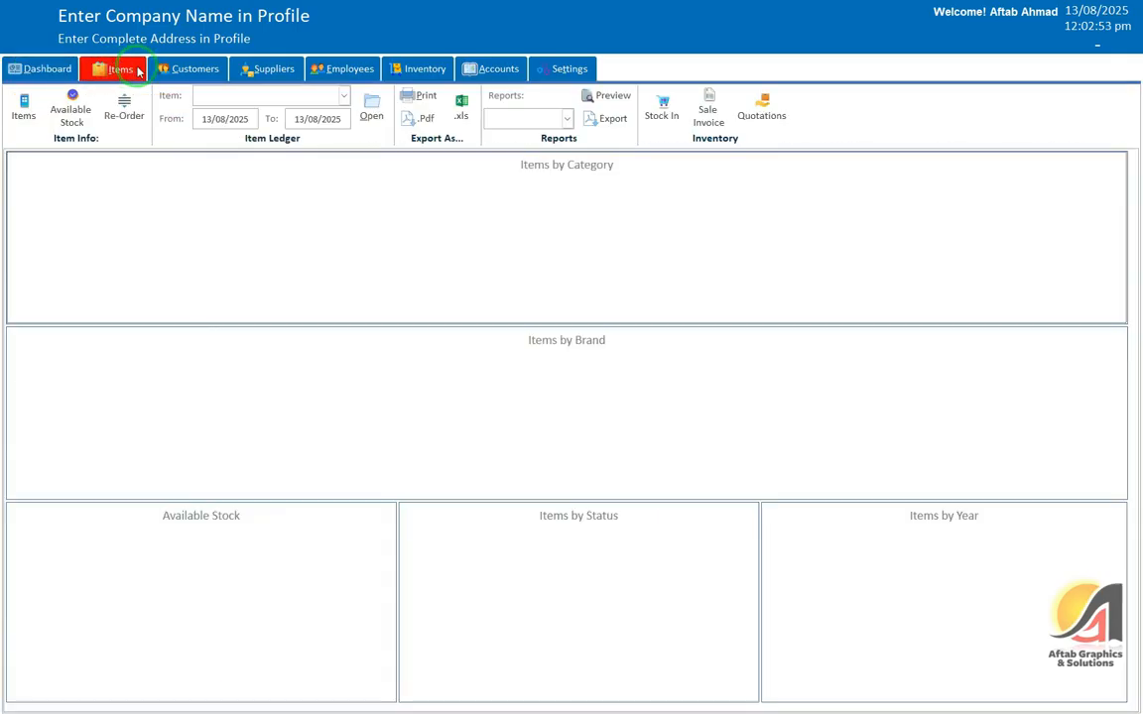
click(188, 69)
click(268, 76)
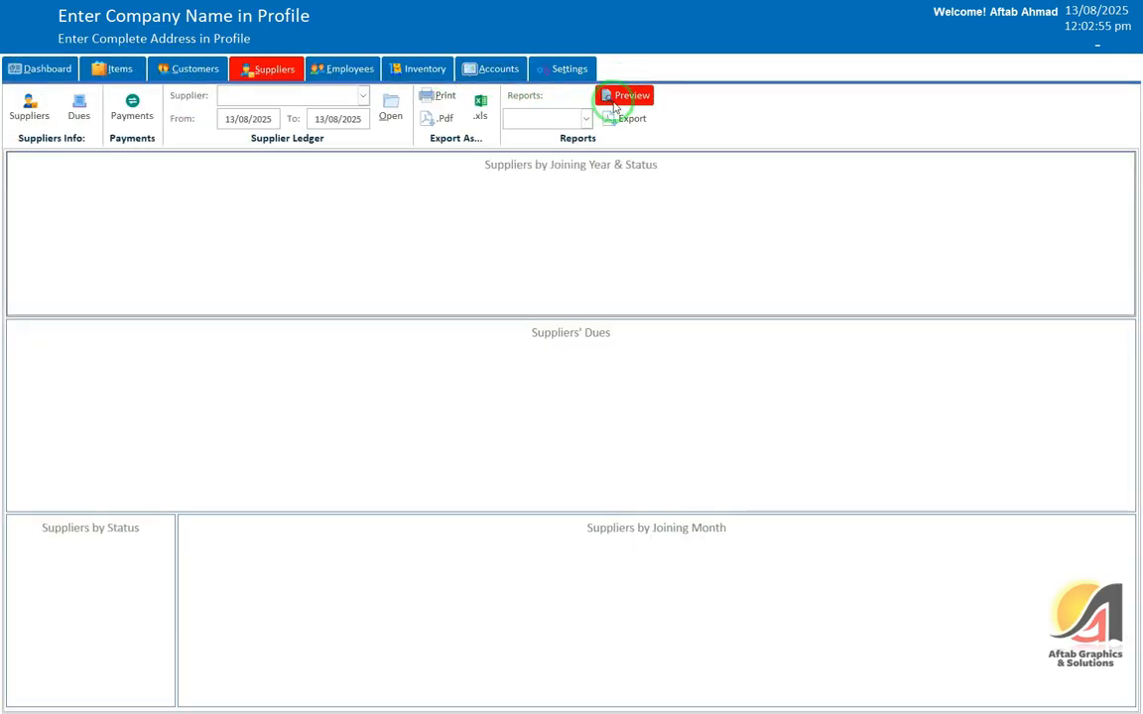
click(123, 75)
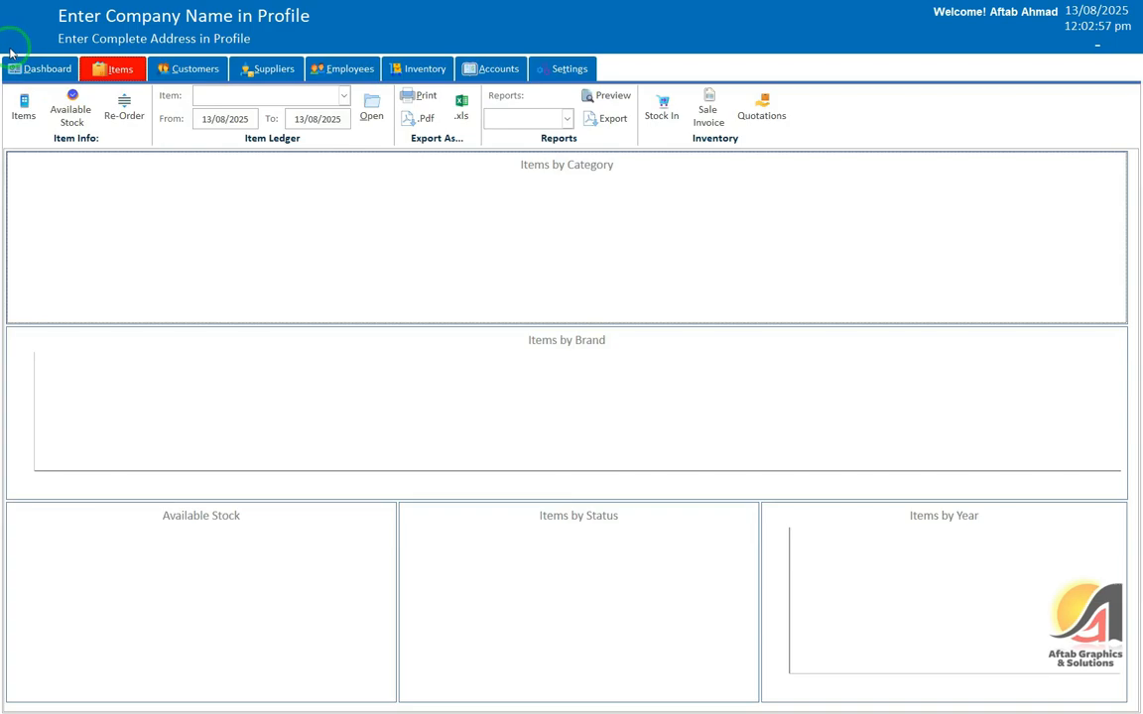
click(40, 71)
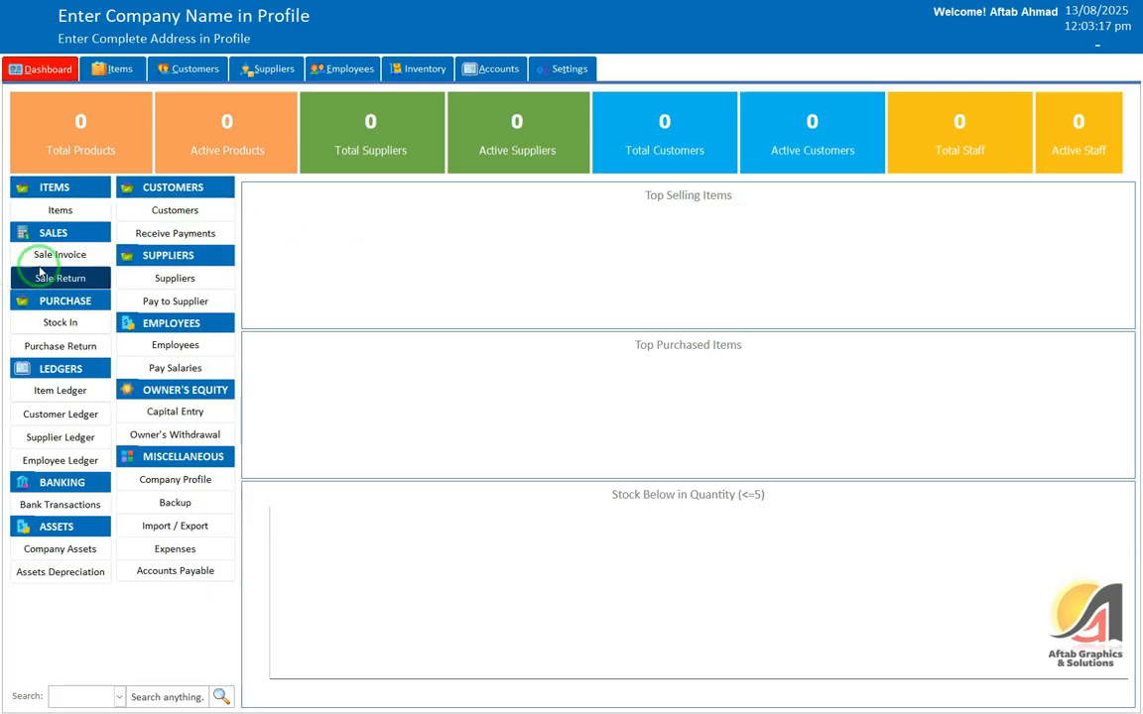
click(133, 70)
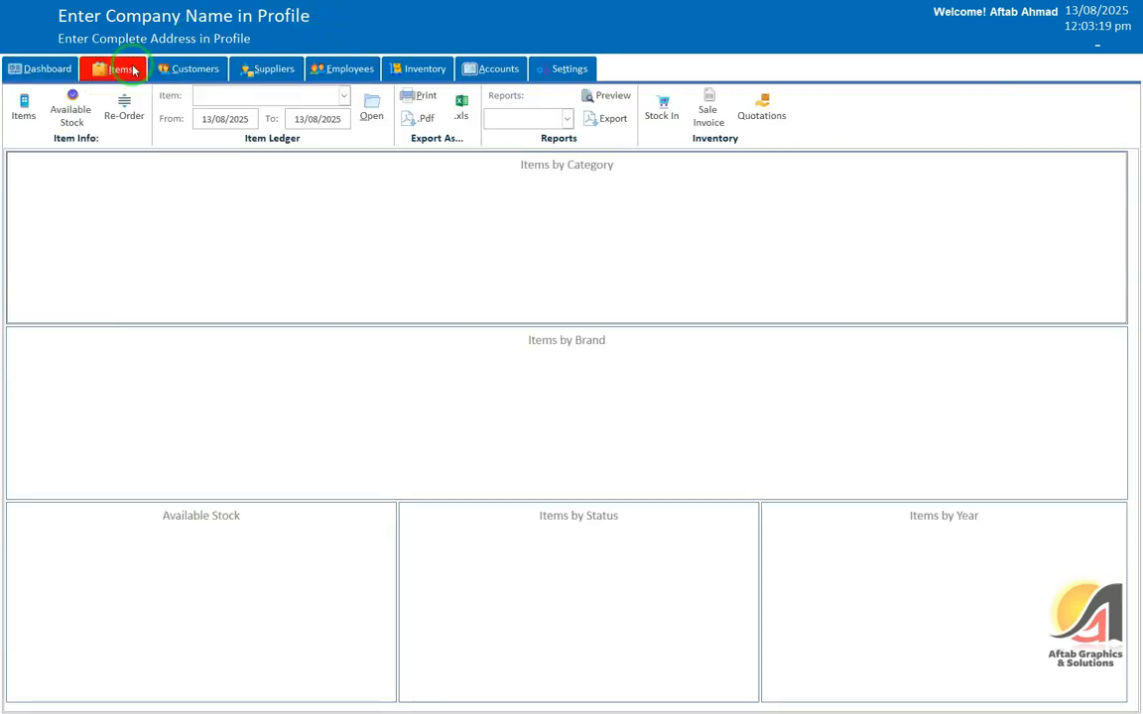
click(425, 70)
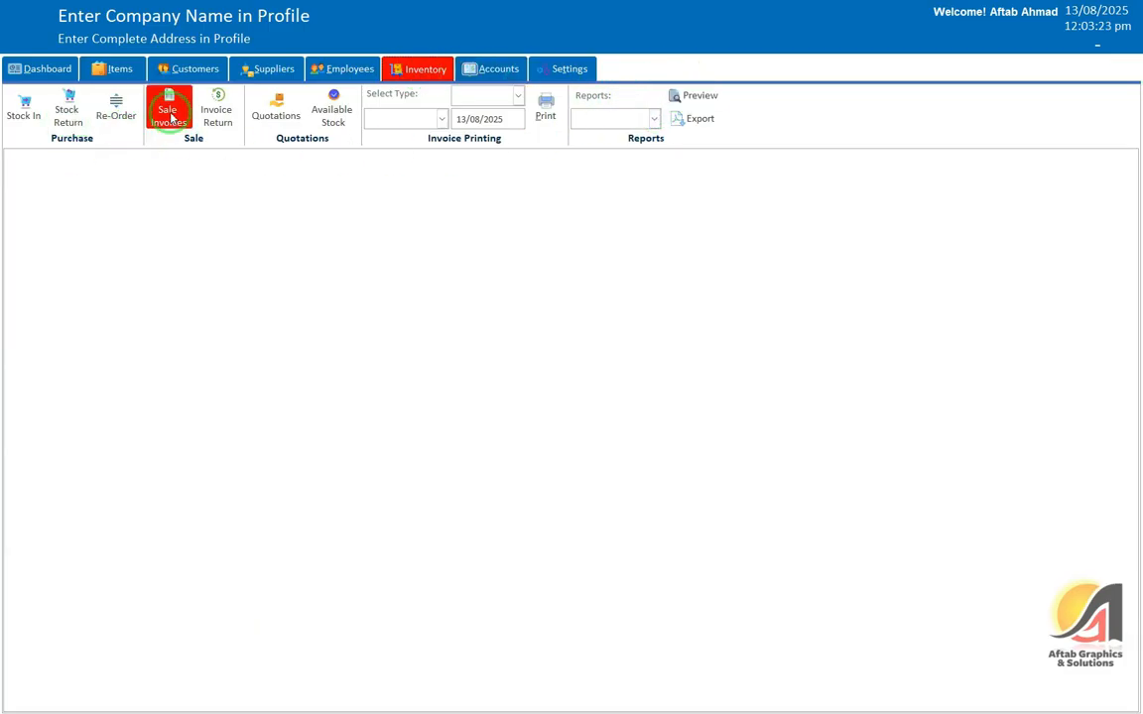
click(50, 70)
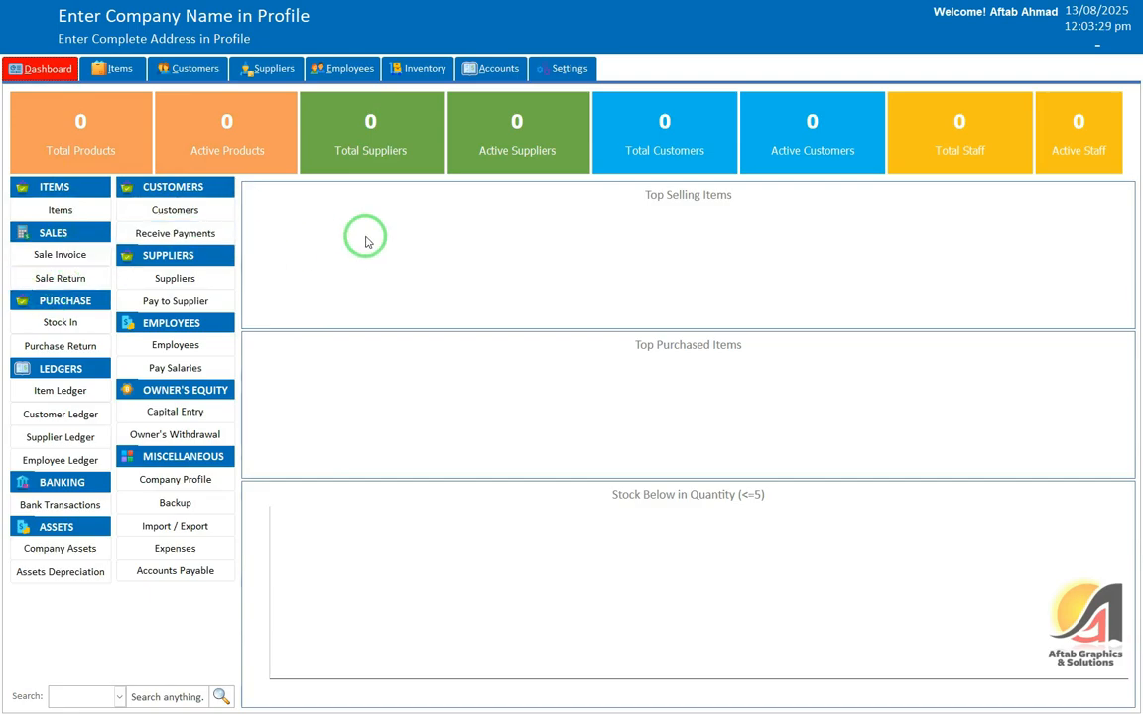
Step: Open and close the Sale Invoice form, then settle on the Items page
click(77, 255)
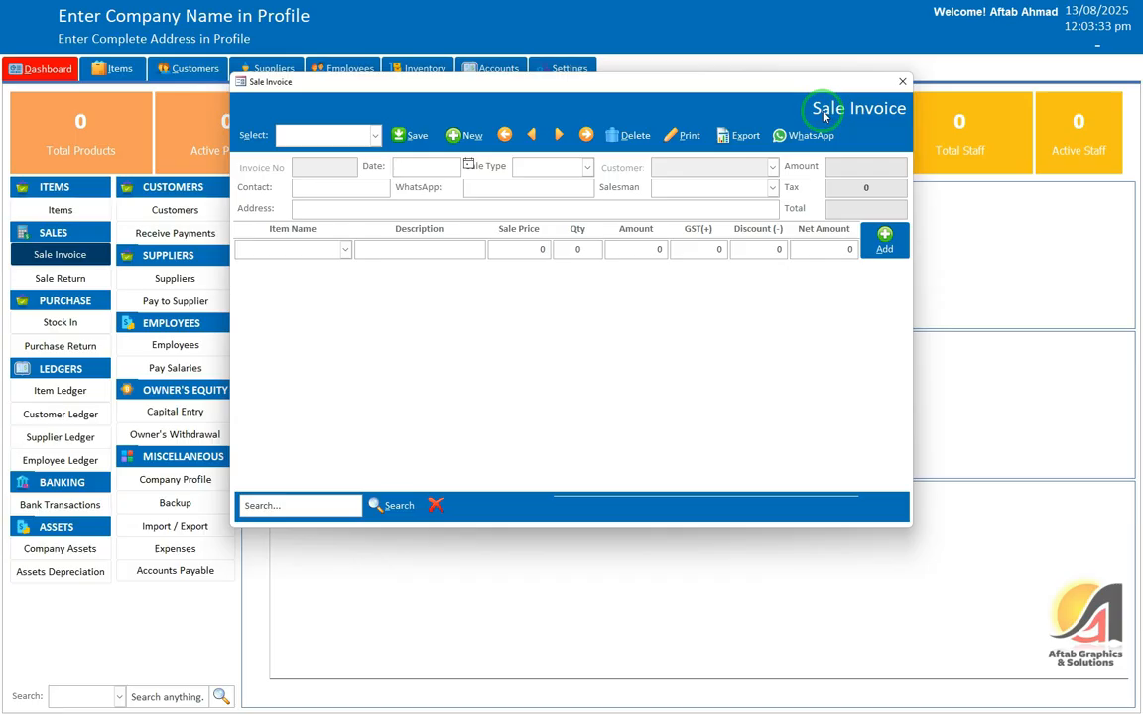
click(900, 82)
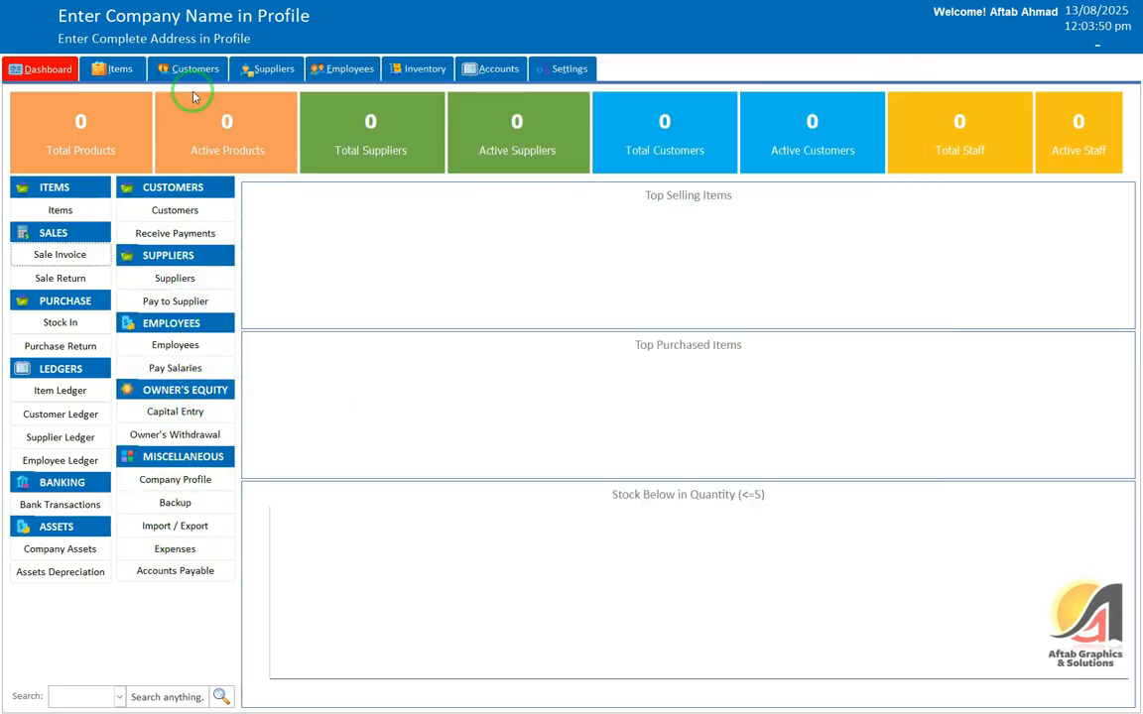
click(115, 74)
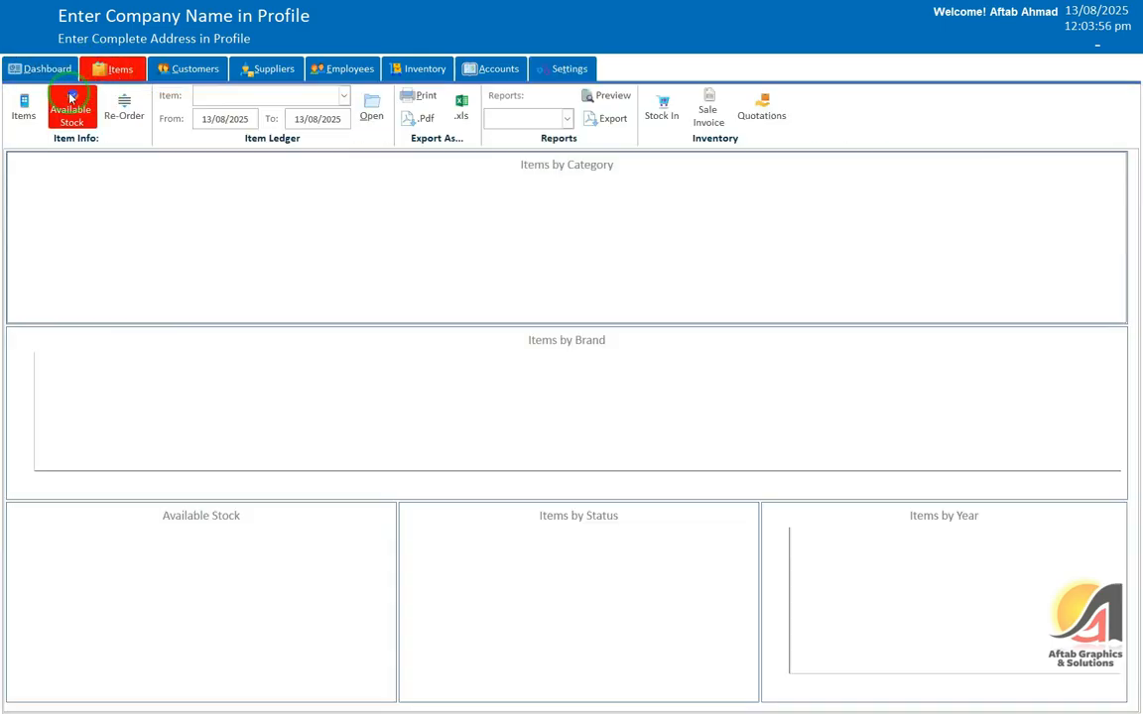
click(47, 68)
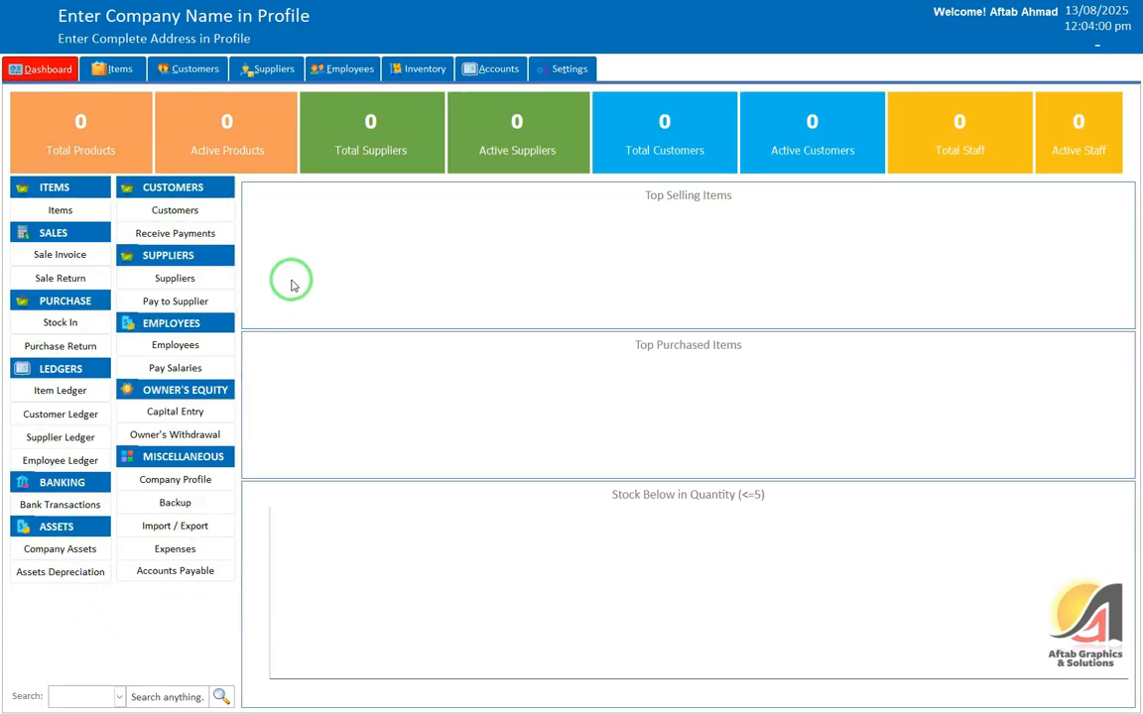
click(109, 72)
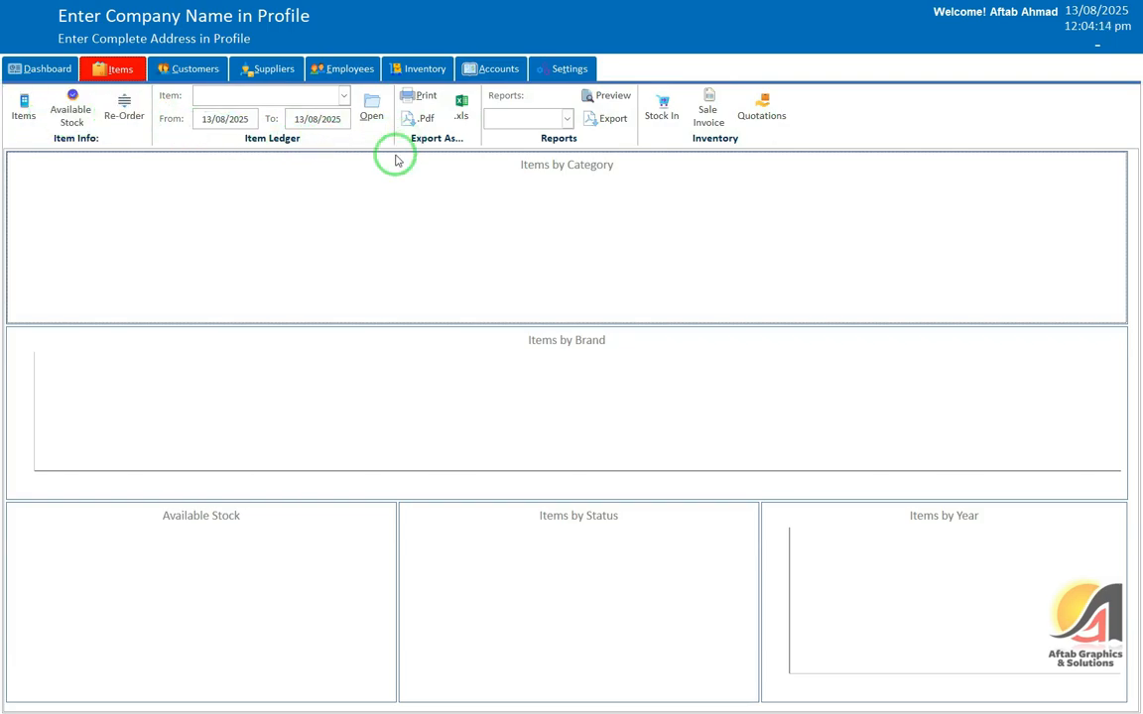
Step: Glance at the item reports list, then switch between the Inventory and Items sections
click(565, 119)
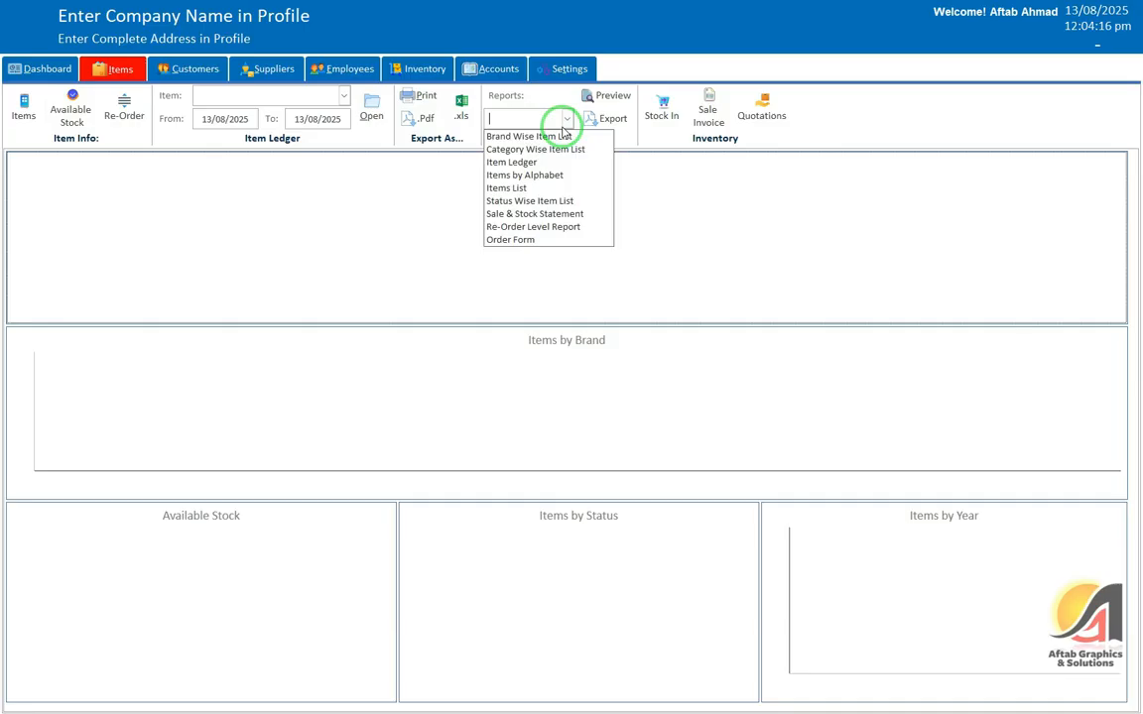
click(804, 172)
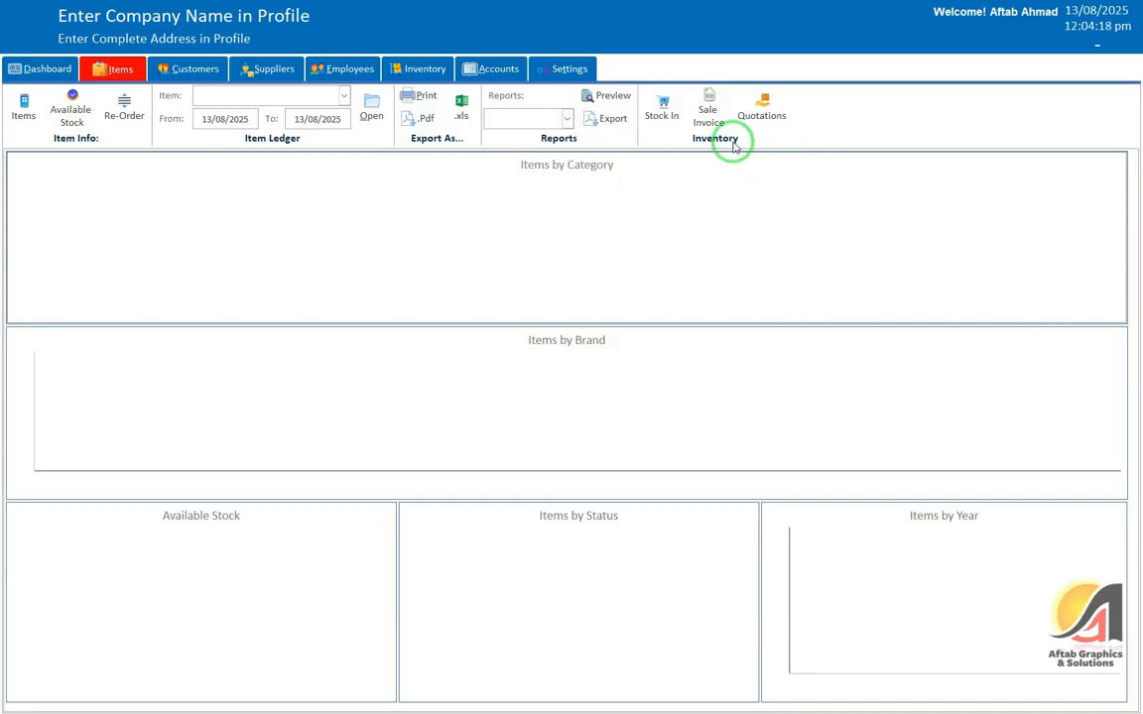
click(421, 71)
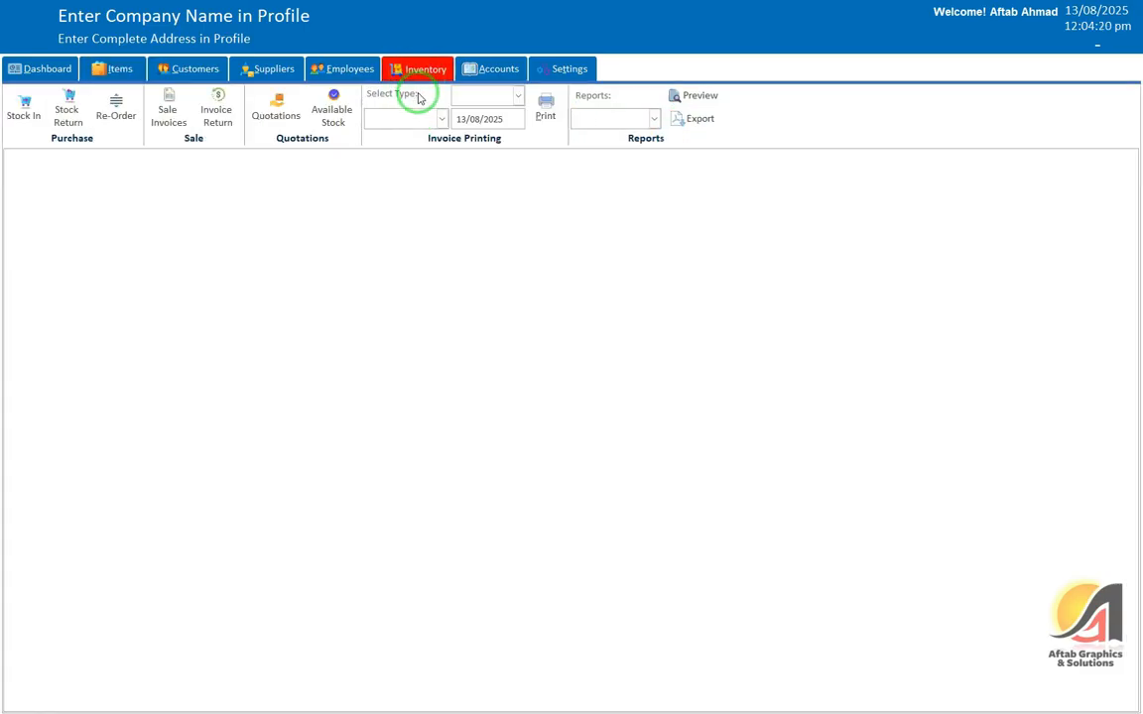
click(119, 72)
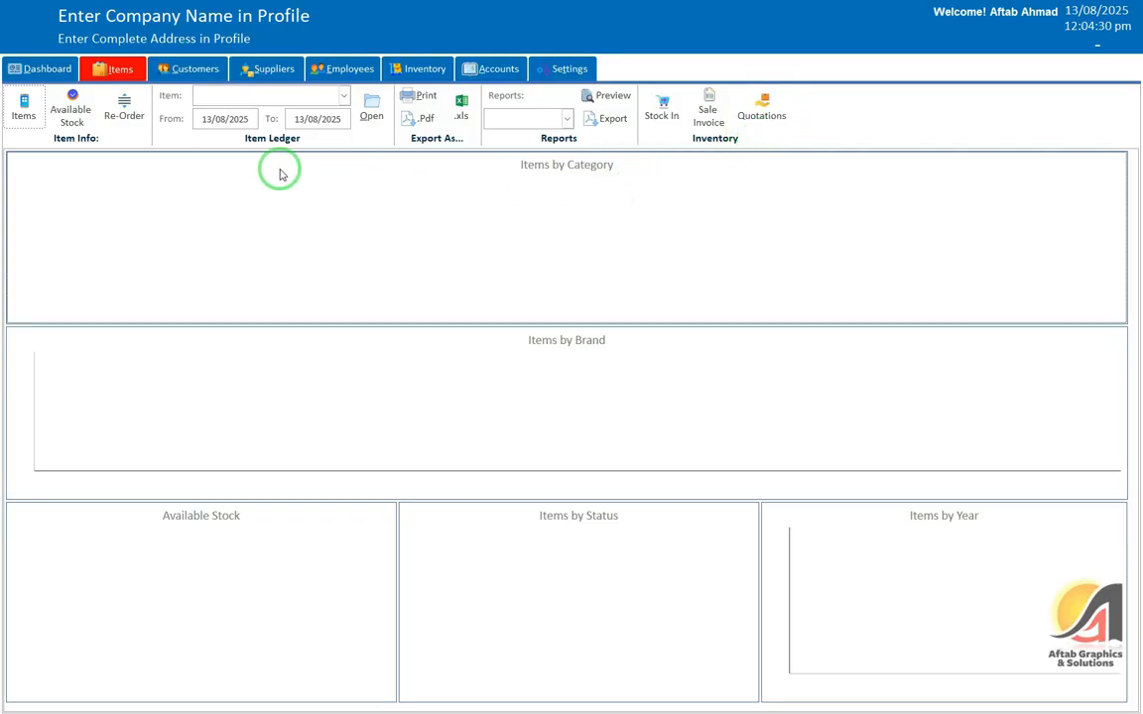
click(425, 71)
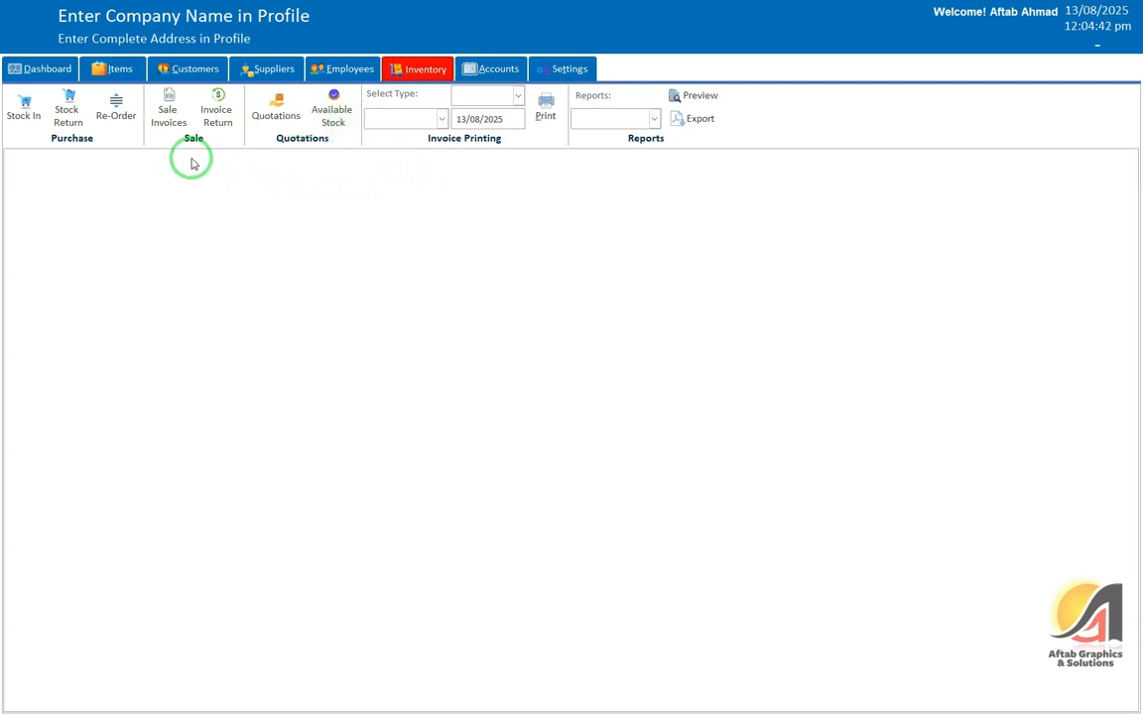
click(120, 72)
Step: View the items, customers and suppliers lists, ending on the empty Items list
click(24, 111)
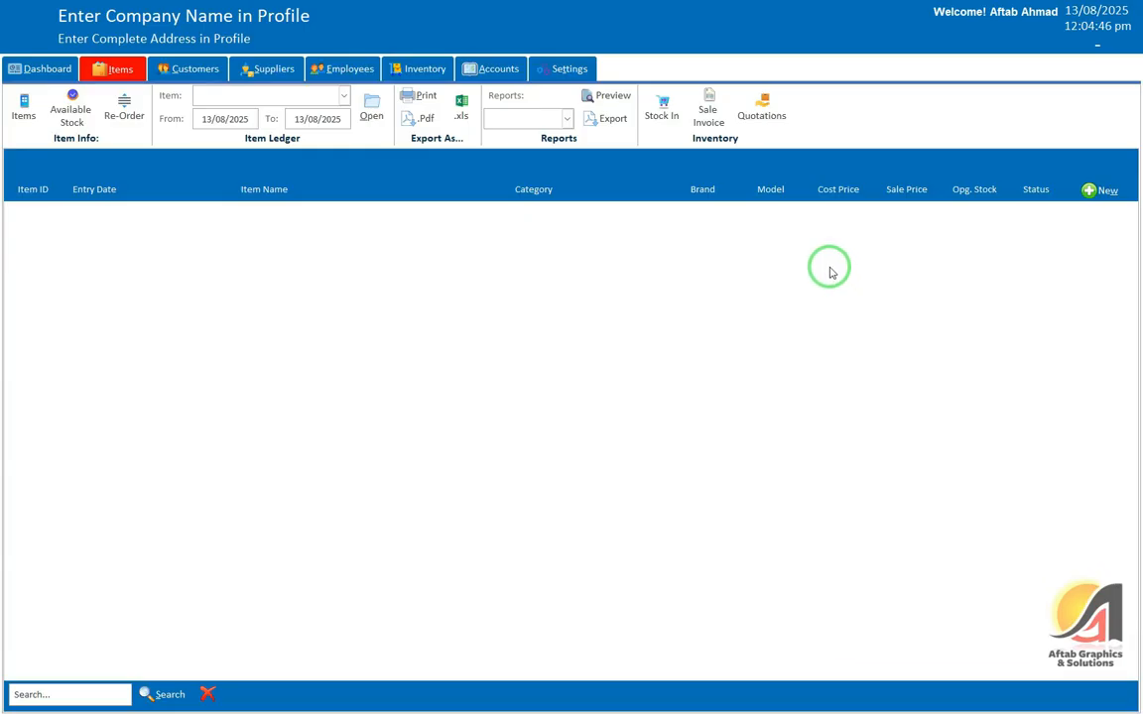
click(1117, 189)
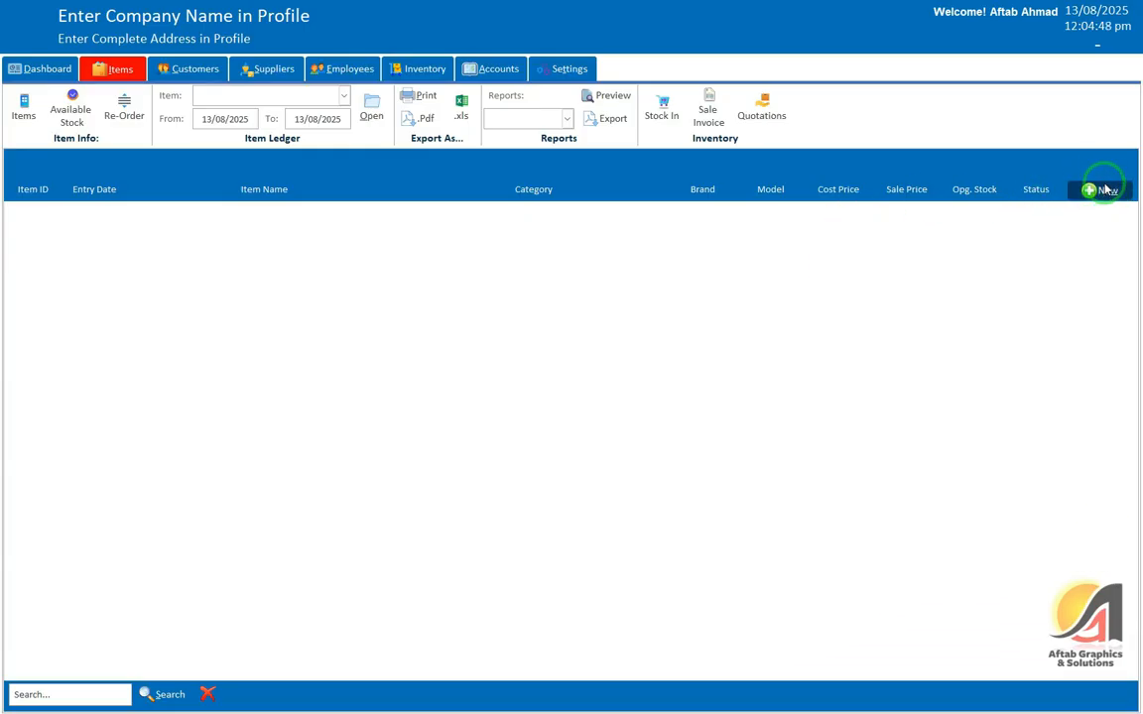
click(188, 68)
click(34, 108)
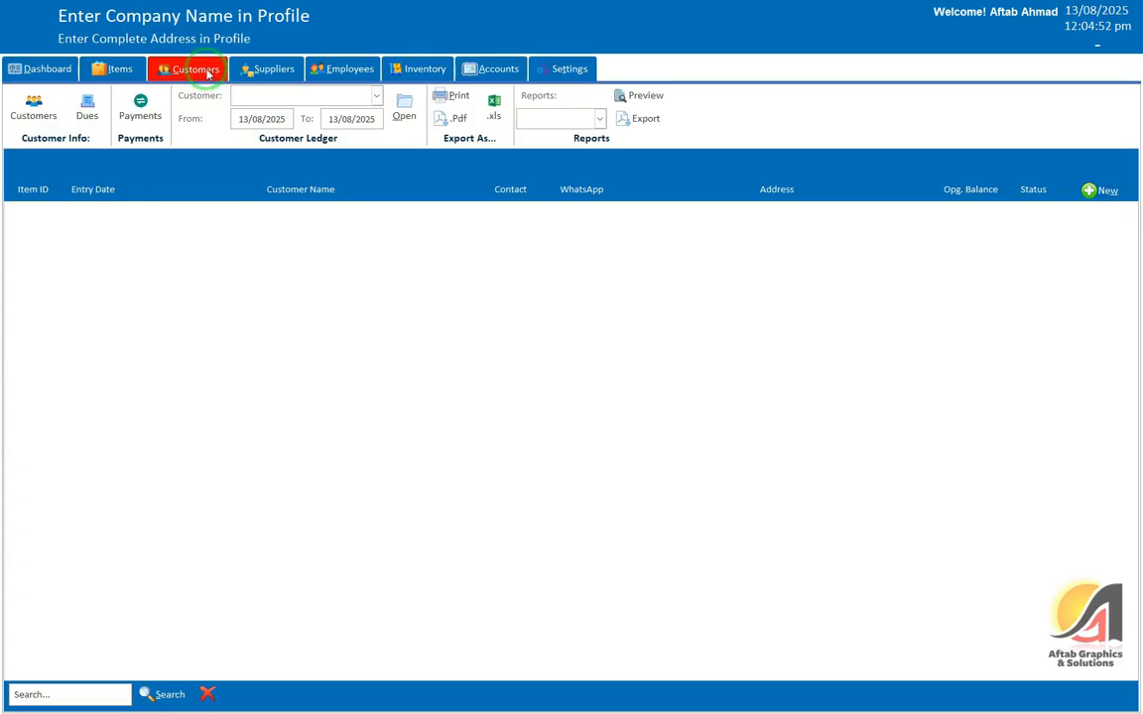
click(268, 68)
click(30, 108)
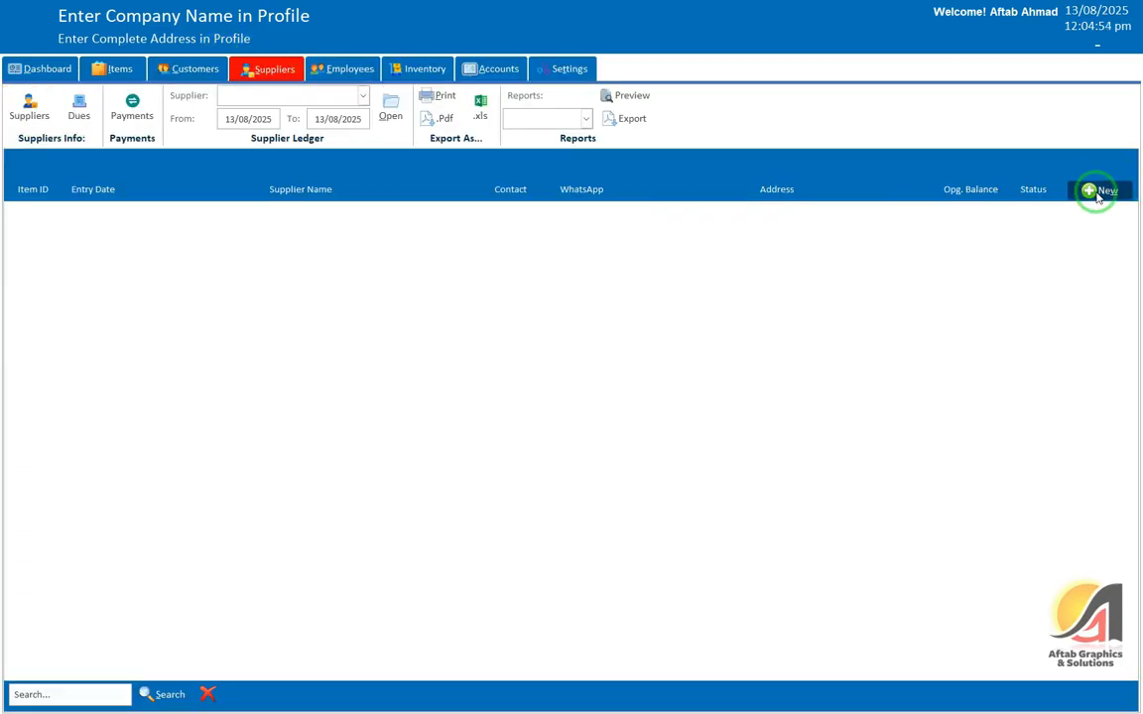
click(123, 71)
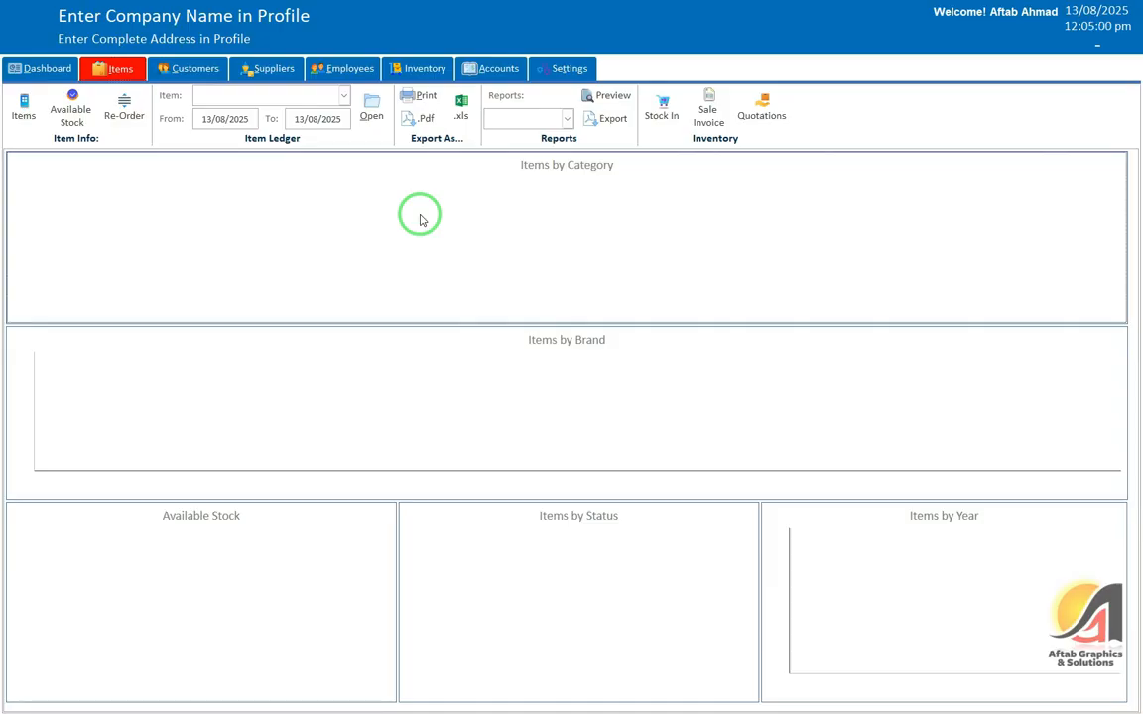
click(23, 106)
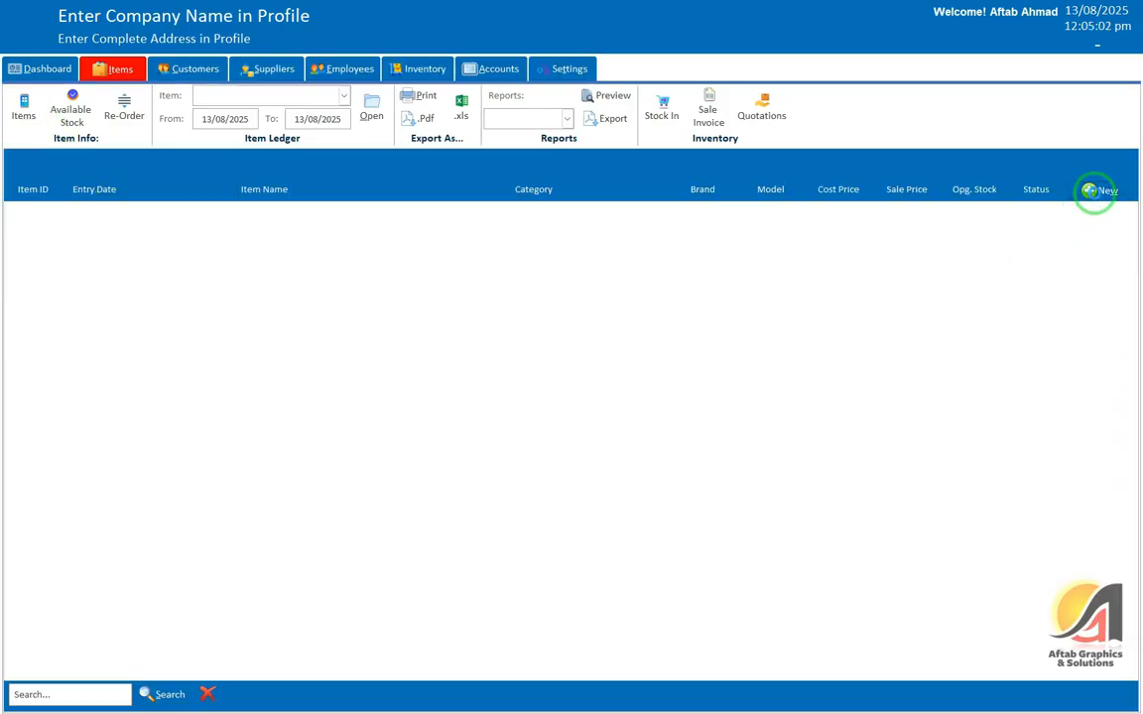
Step: Add Item 1: category Other, re-order 5, cost 250, sale 350, stock 100, Active; save
click(1092, 191)
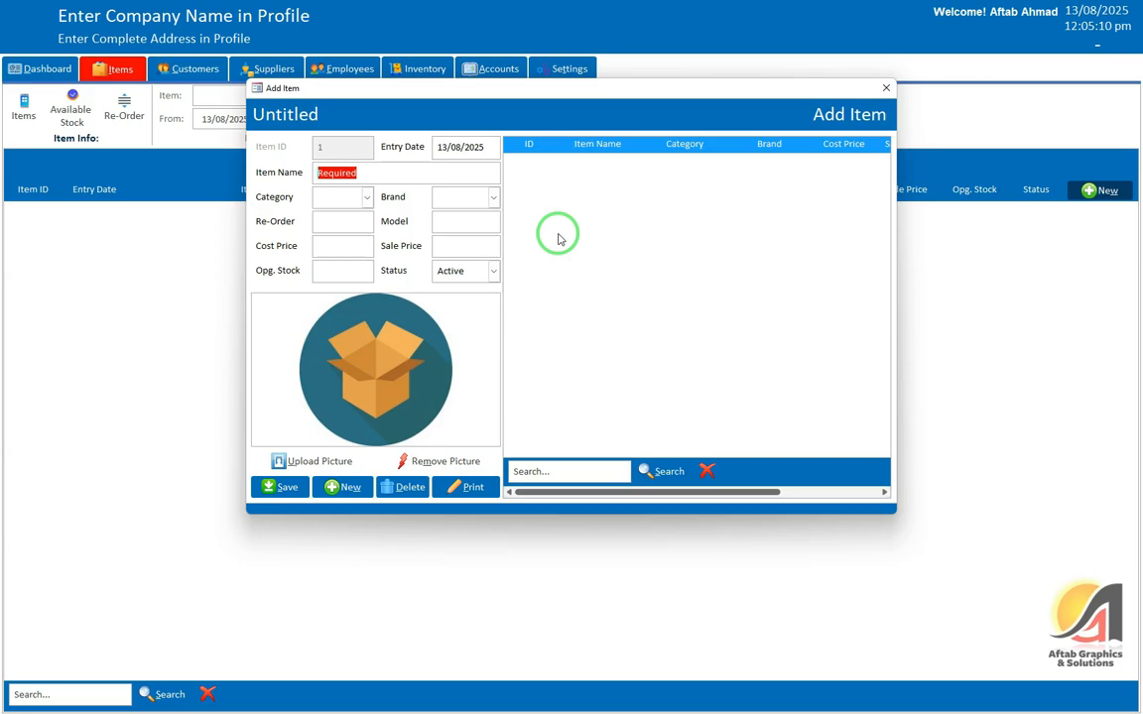
key(Tab)
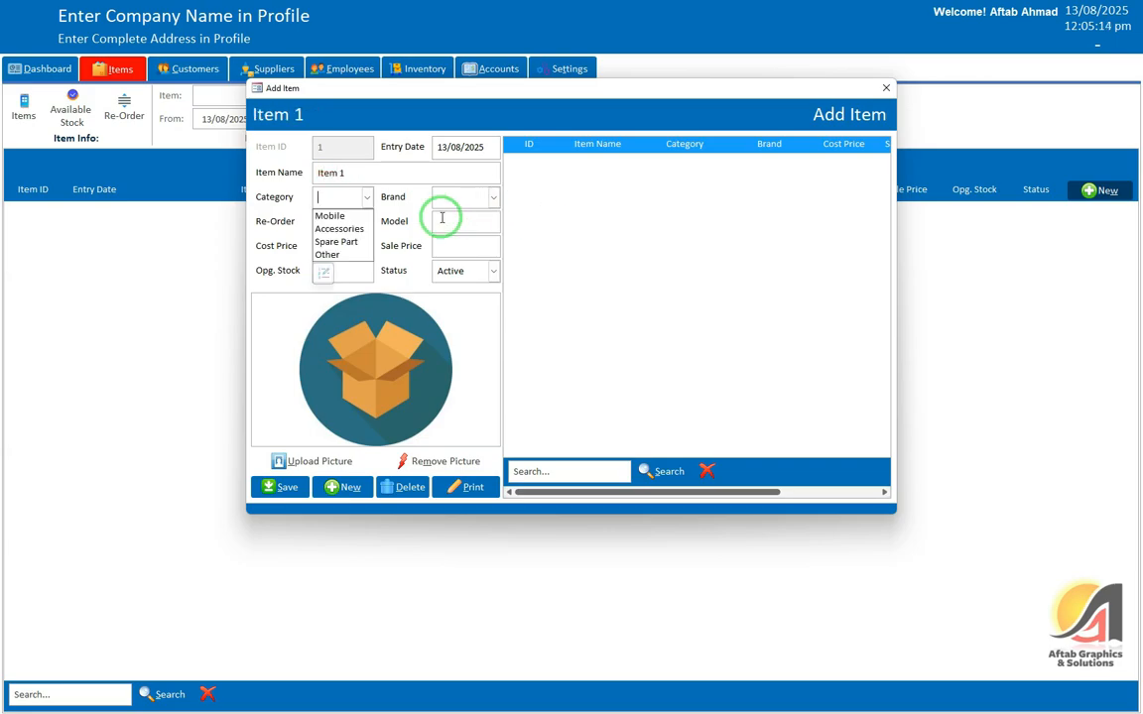
click(338, 254)
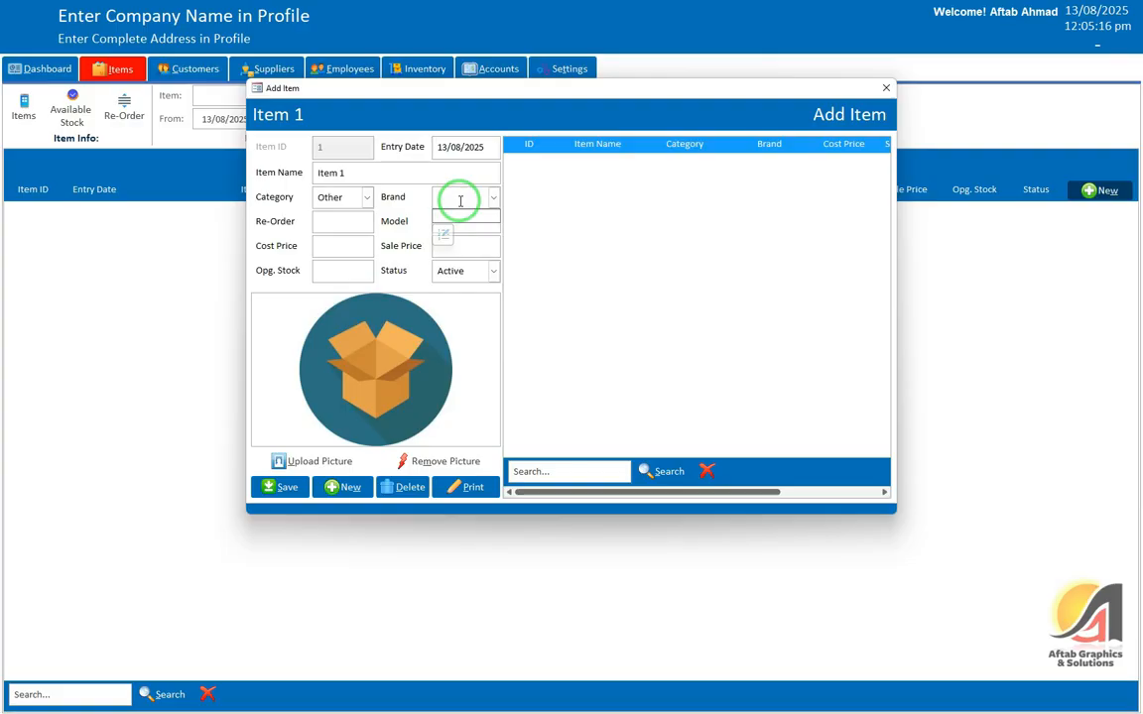
key(Tab)
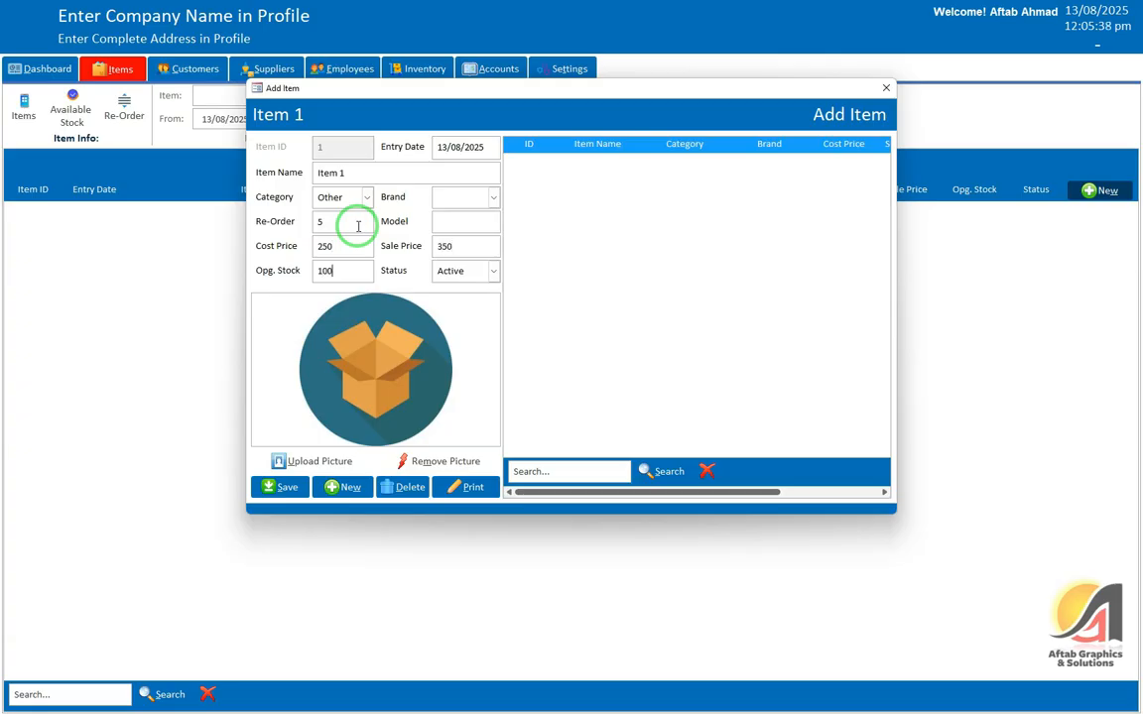
key(Tab)
key(Tab)
key(shift+Tab)
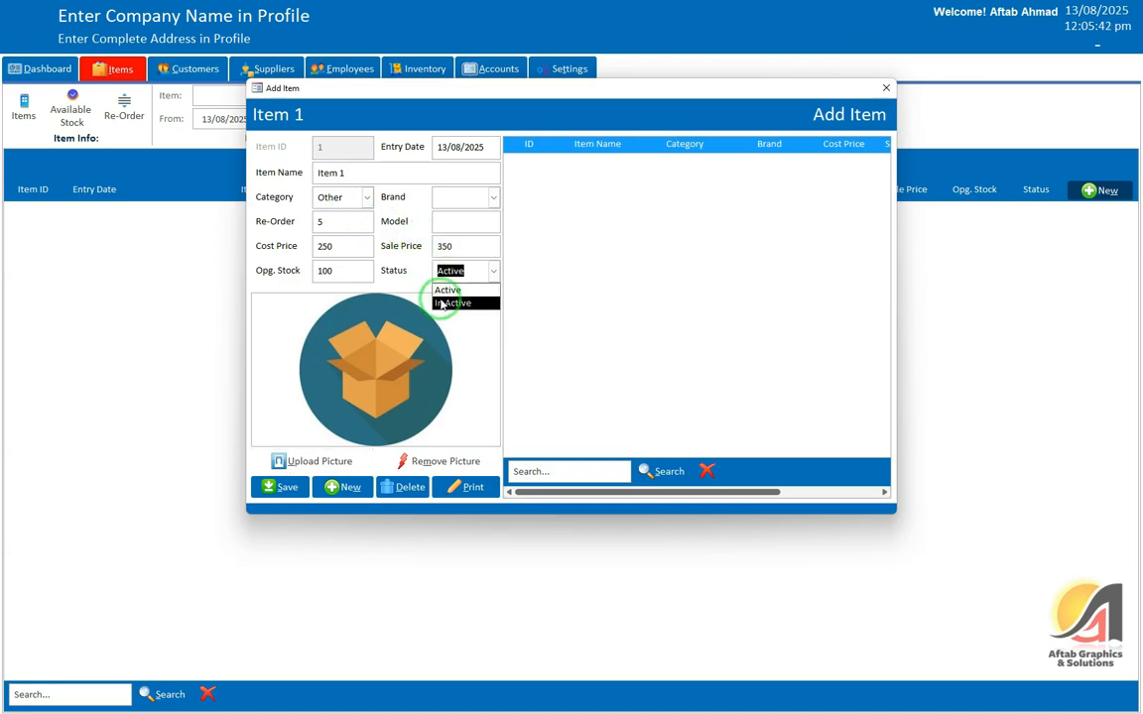
click(459, 277)
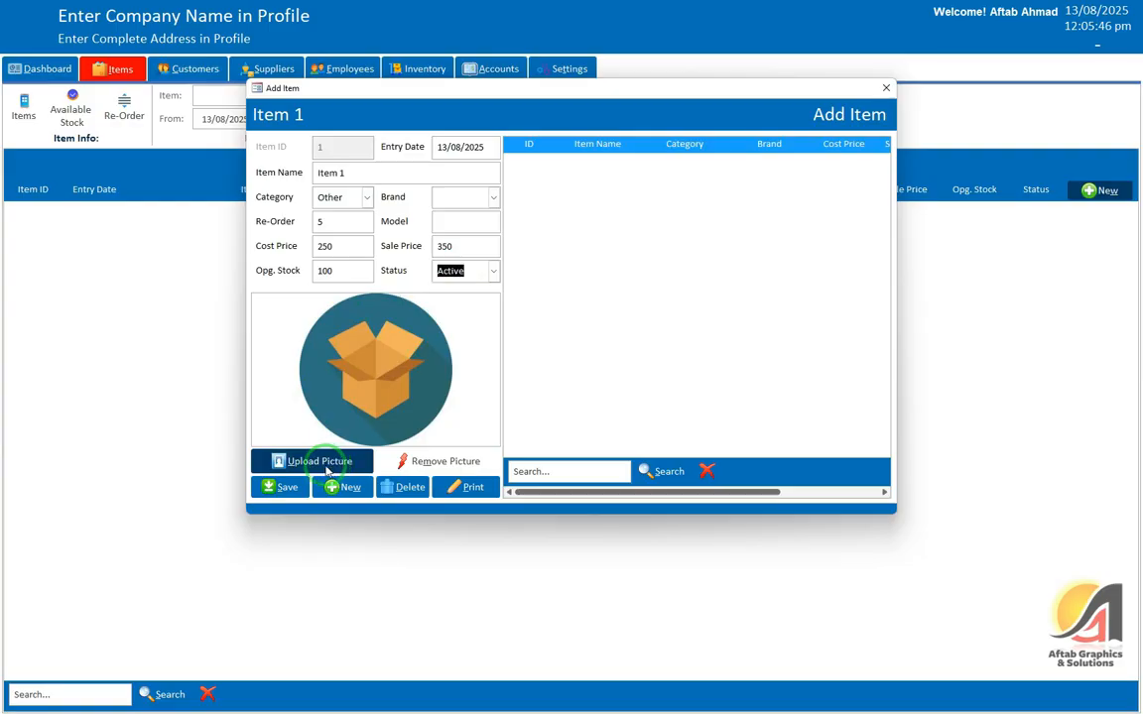
click(271, 488)
Step: Dismiss the saved-item confirmation and try uploading a picture, which warns that no record is loaded
click(618, 394)
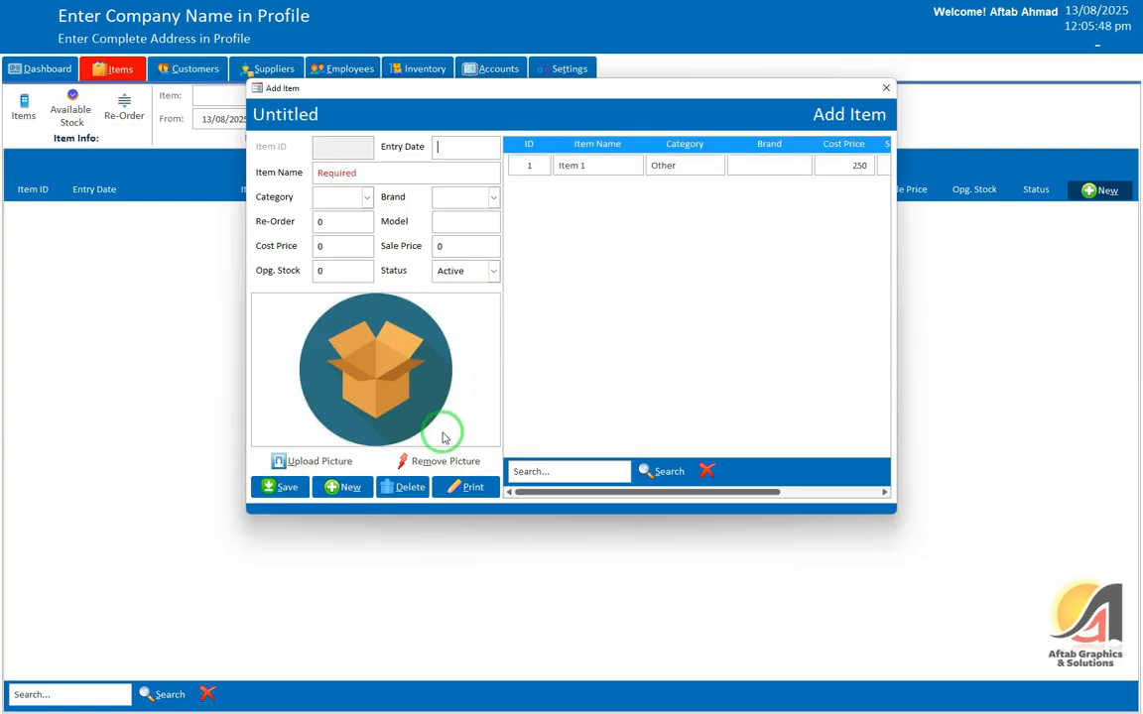
click(335, 466)
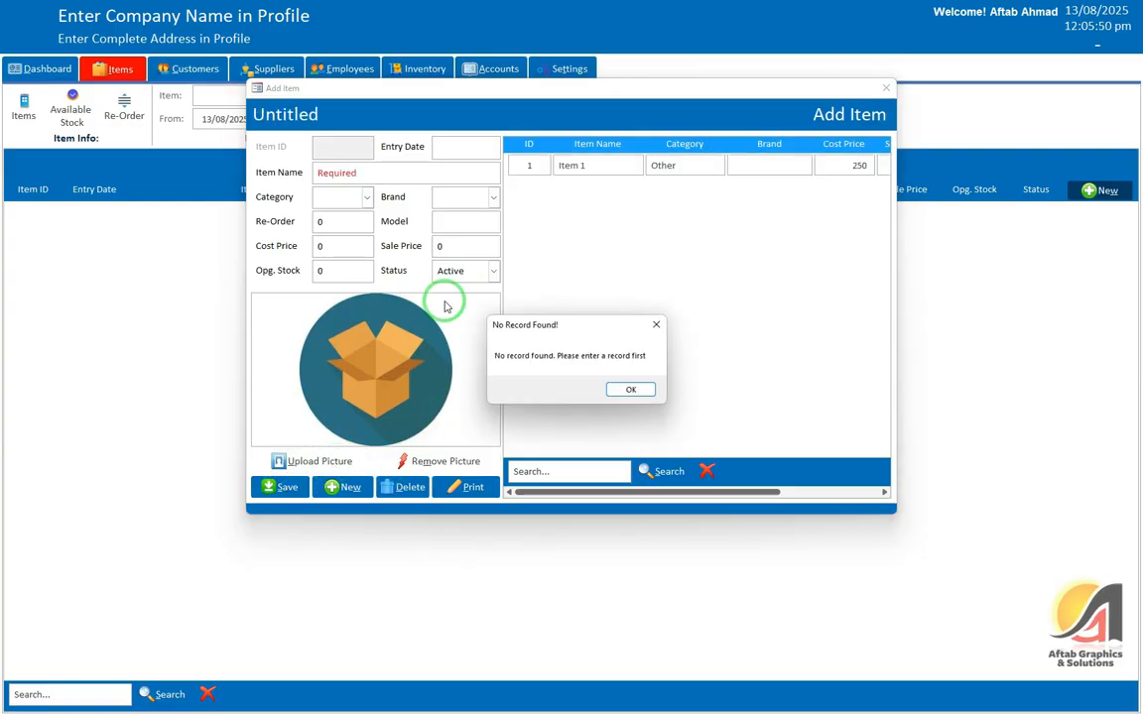
click(635, 389)
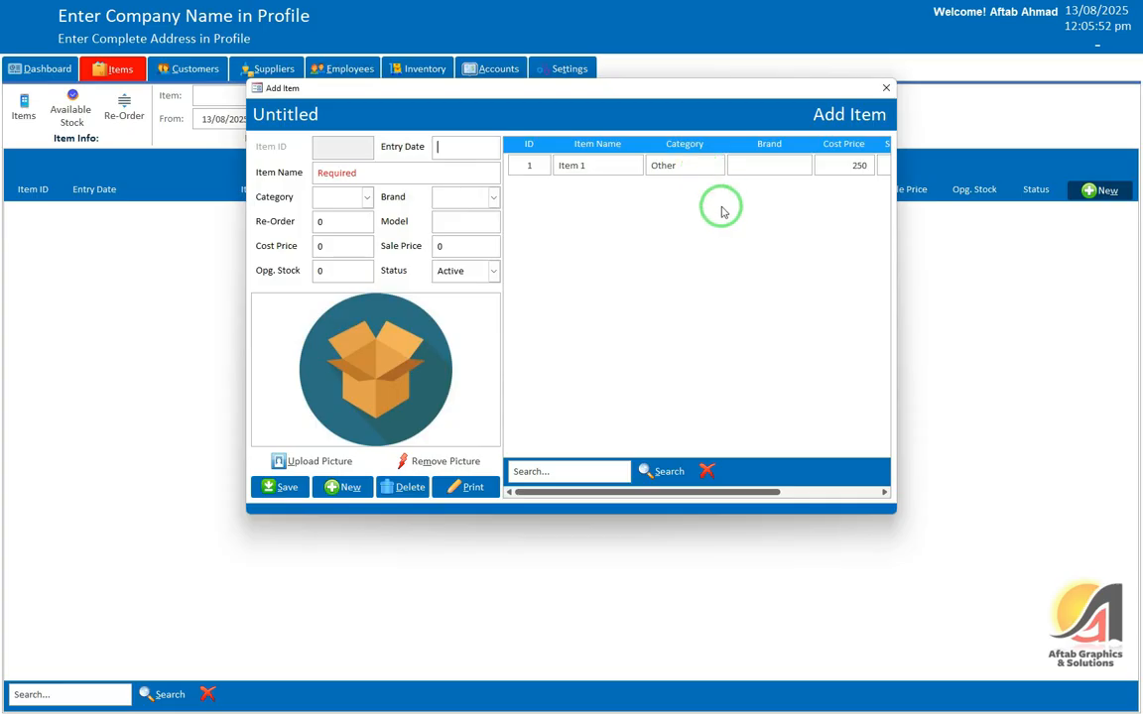
click(874, 492)
Step: Load Item 1 through its row's Edit action and resave it unchanged without a picture
click(872, 167)
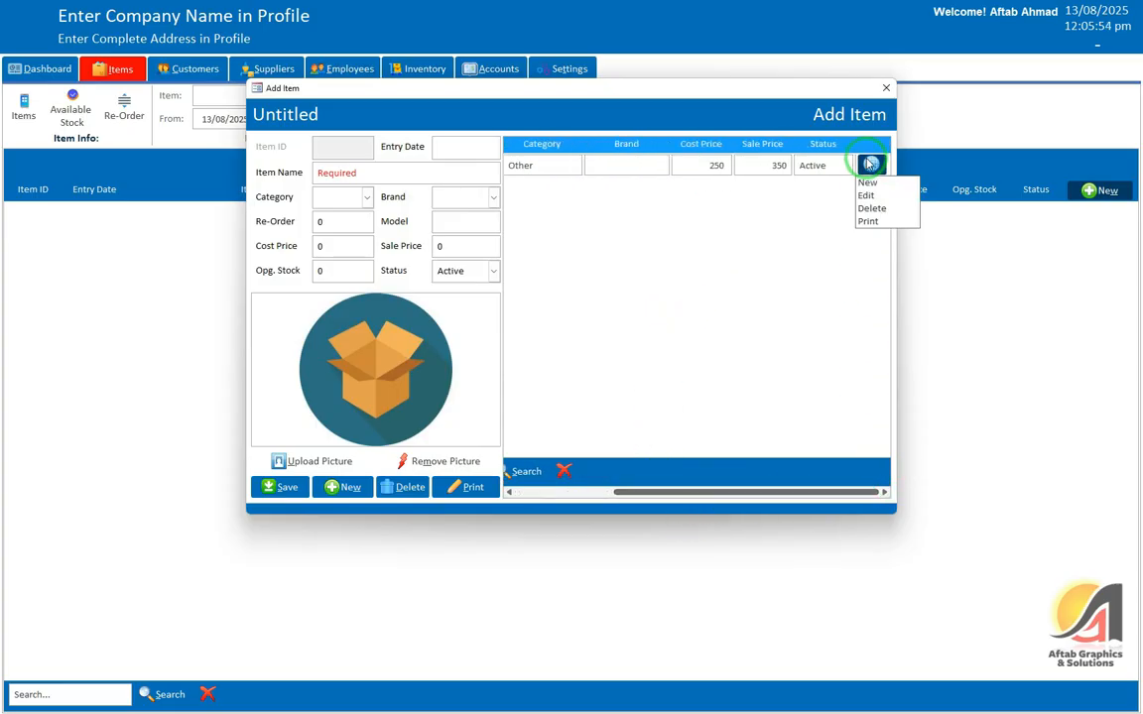
click(865, 192)
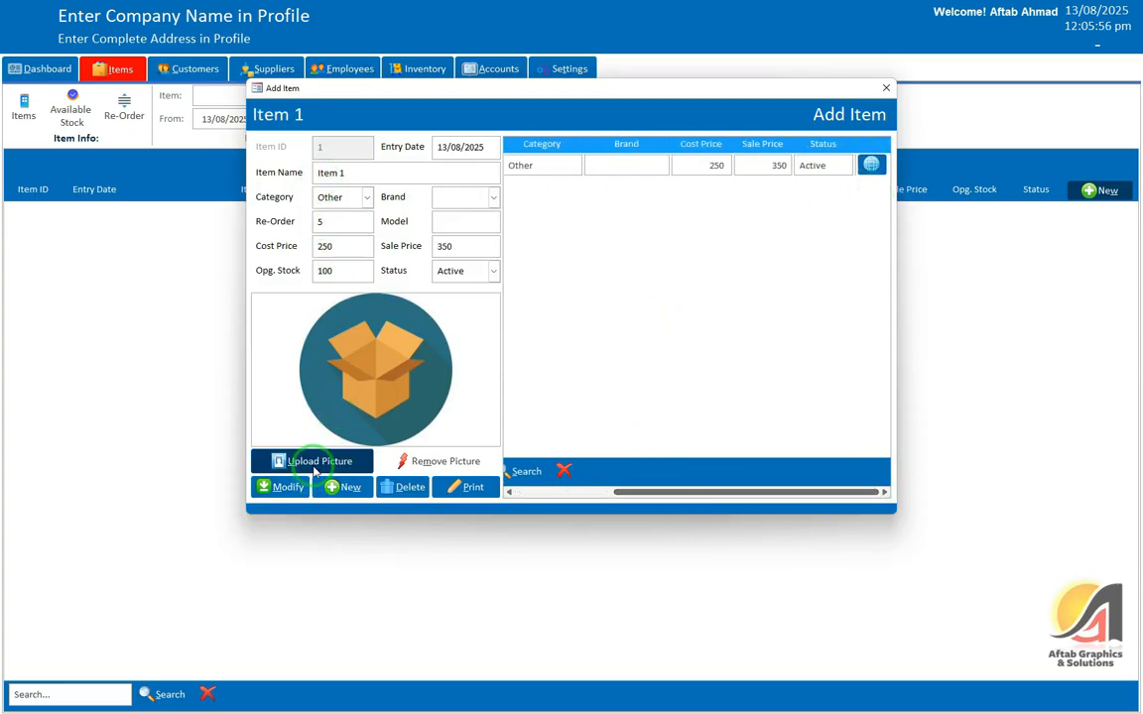
click(310, 462)
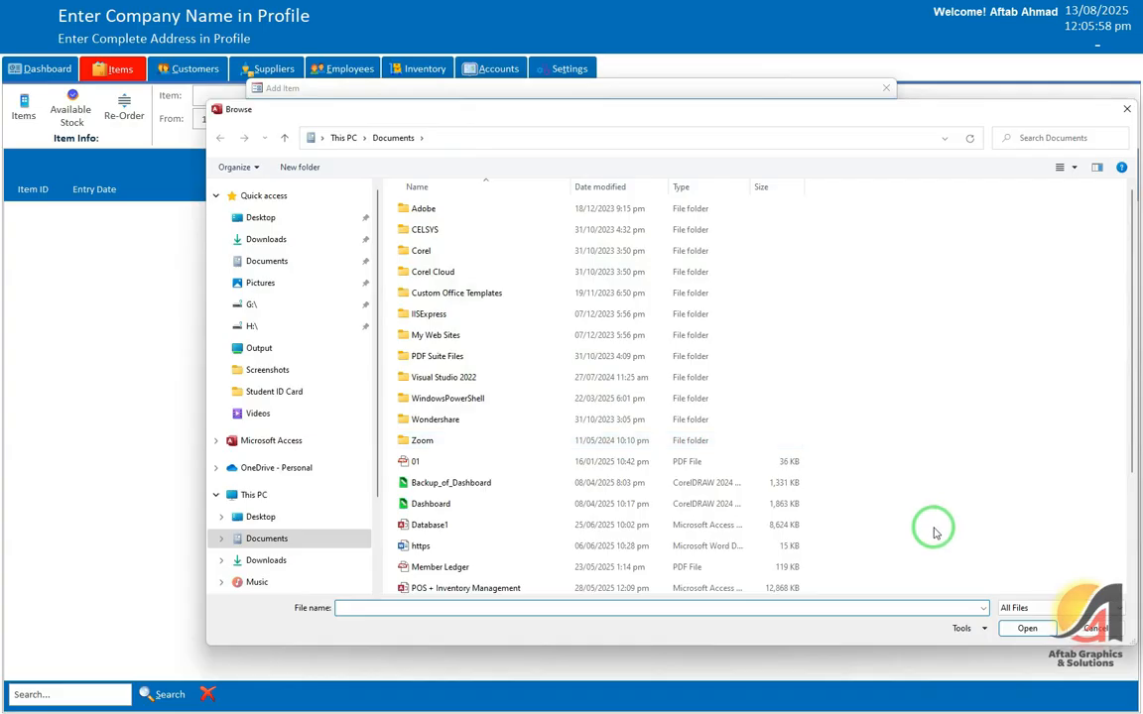
click(1096, 629)
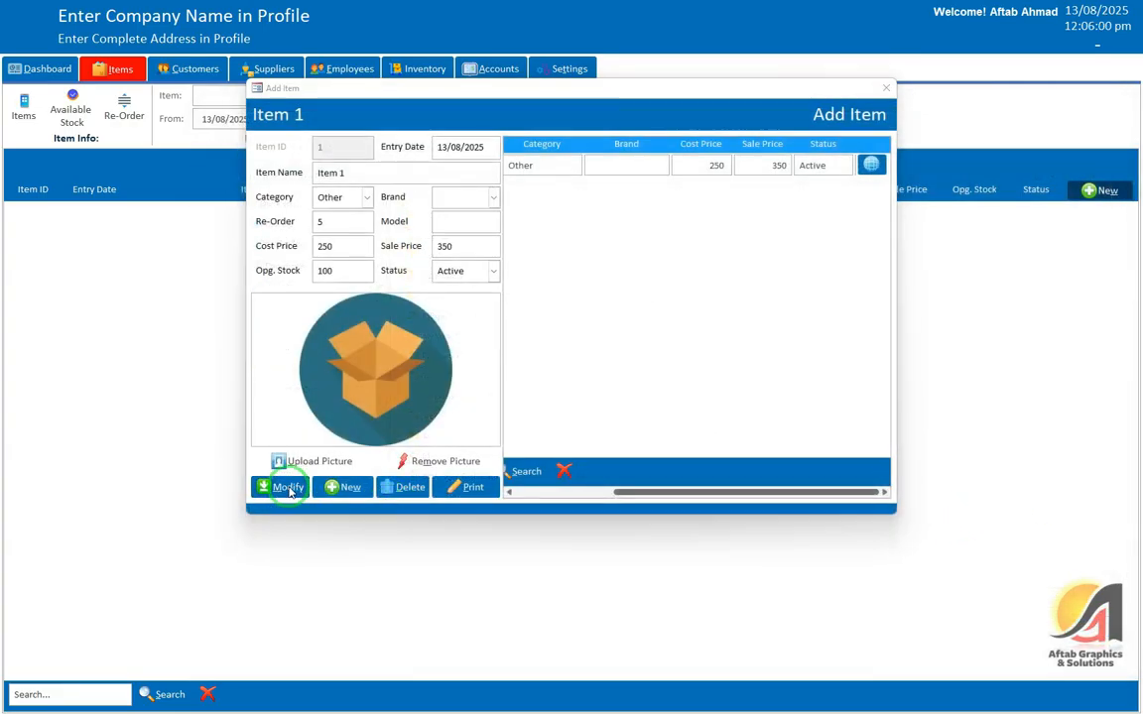
click(281, 486)
click(641, 397)
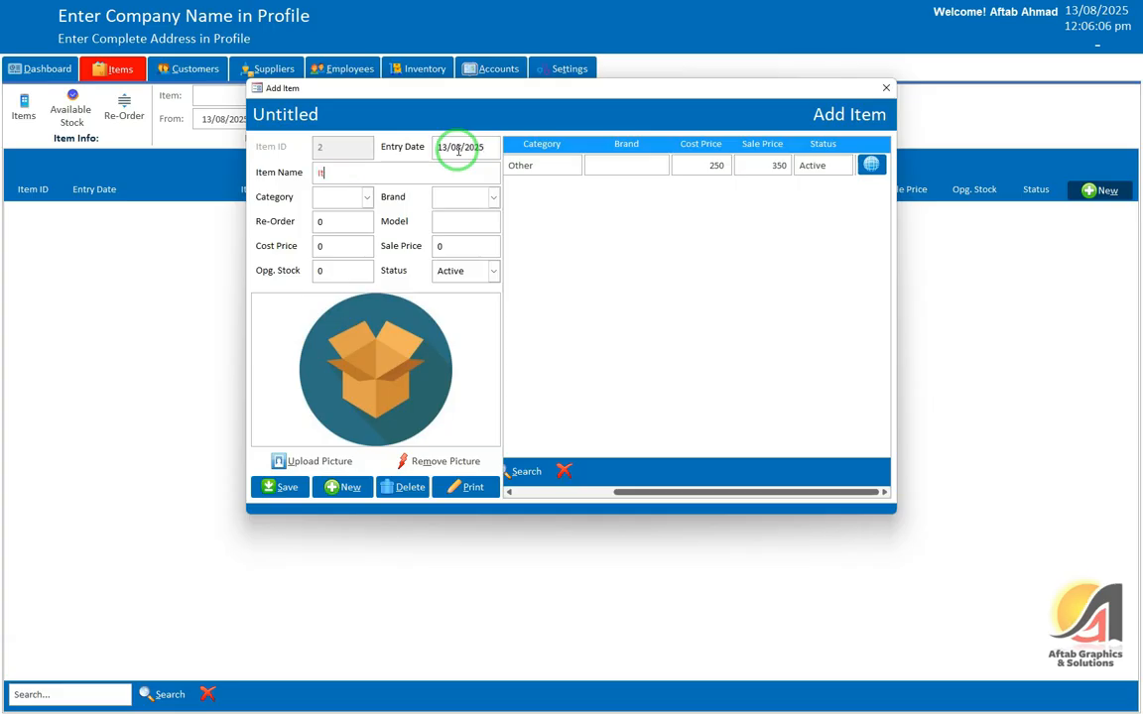
Step: Fill in Item 2 with category Other, re-order 10, cost 1,500, sale 2,000 and opening stock 15
key(Tab)
key(Down)
key(Down)
key(Down)
key(Down)
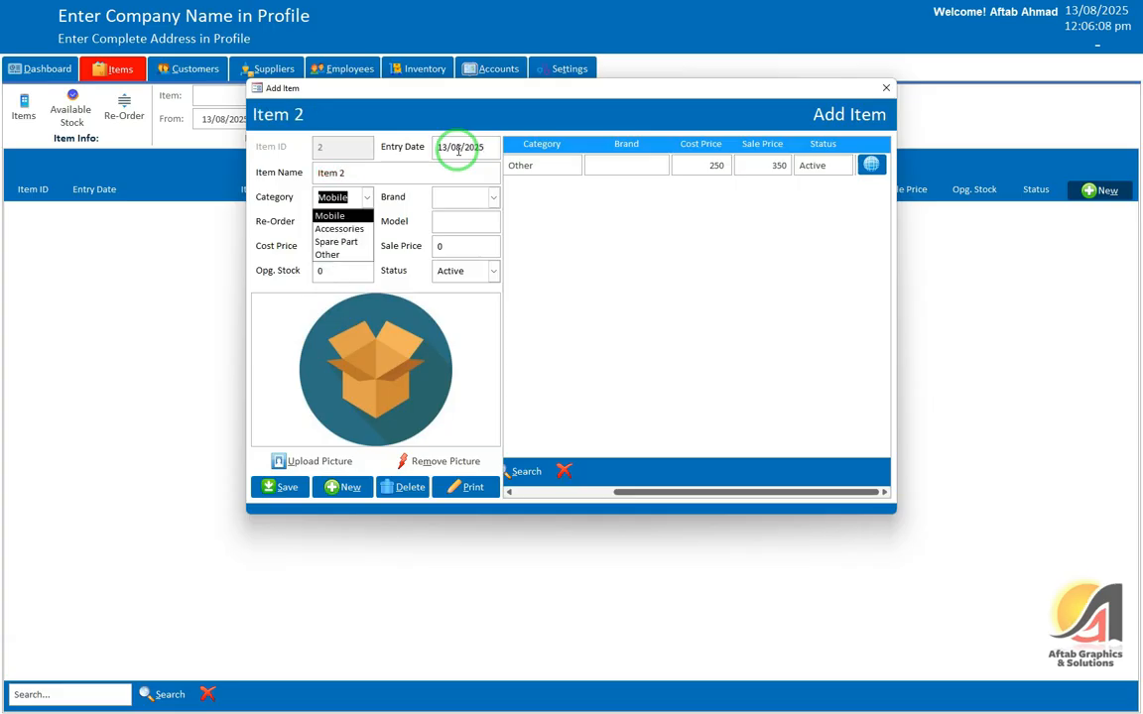
key(Return)
key(Tab)
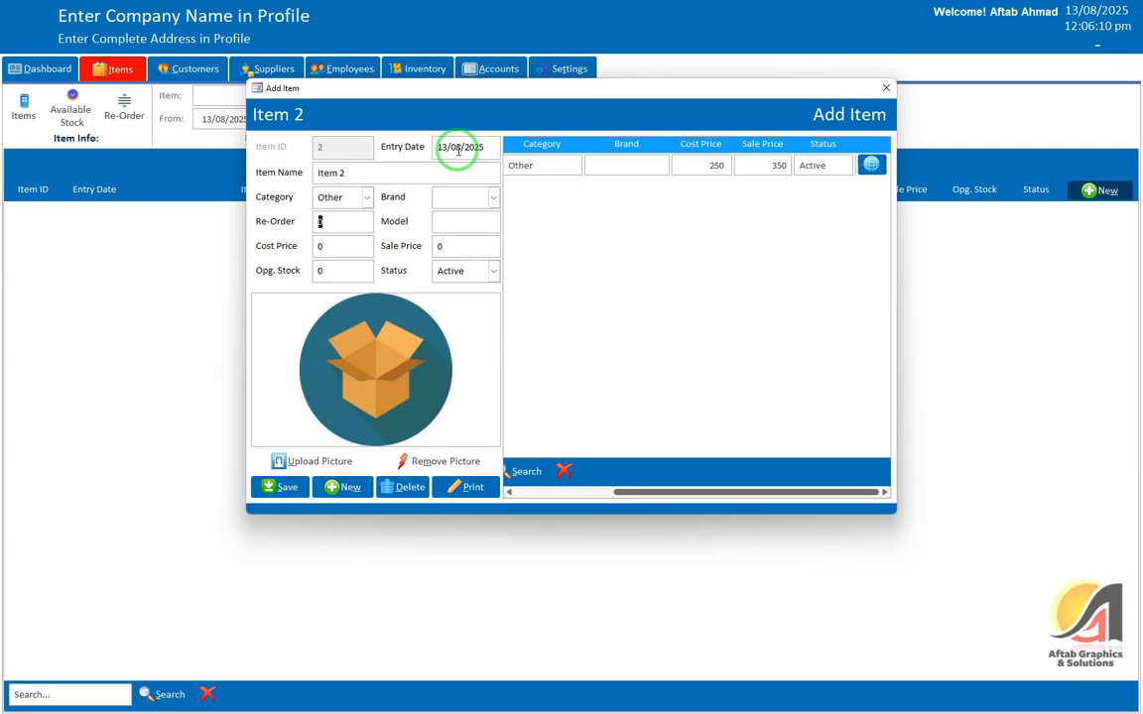
text(101500)
key(Tab)
text(2)
key(Tab)
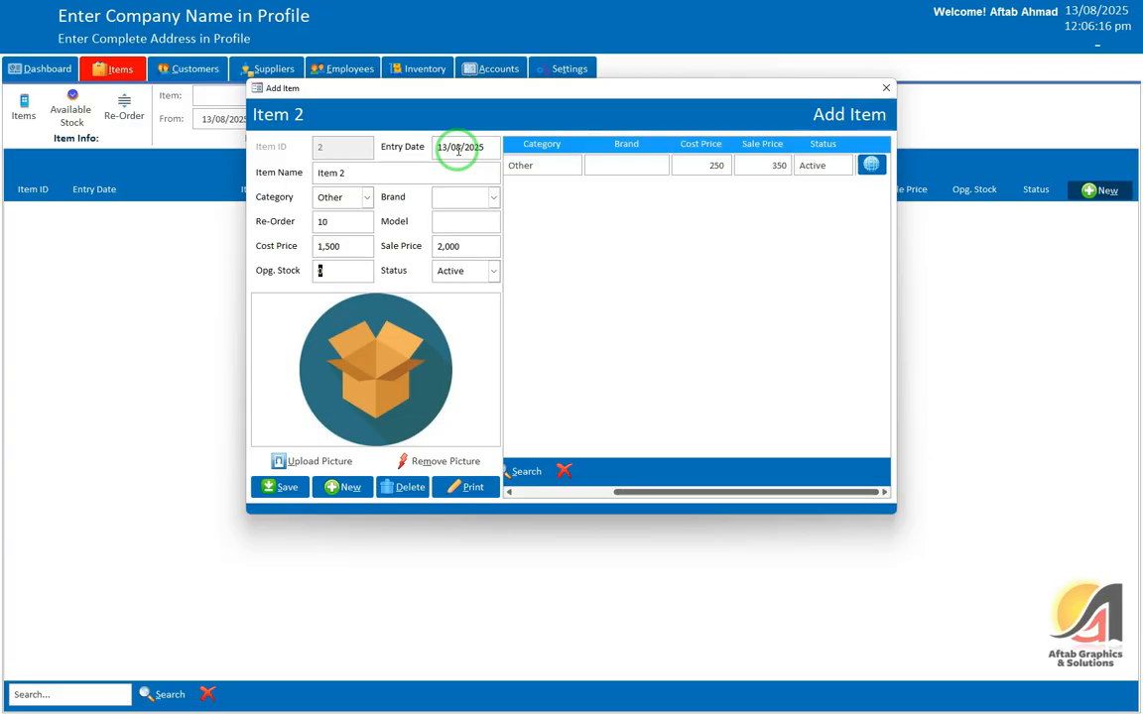
key(BackSpace)
key(Tab)
key(Tab)
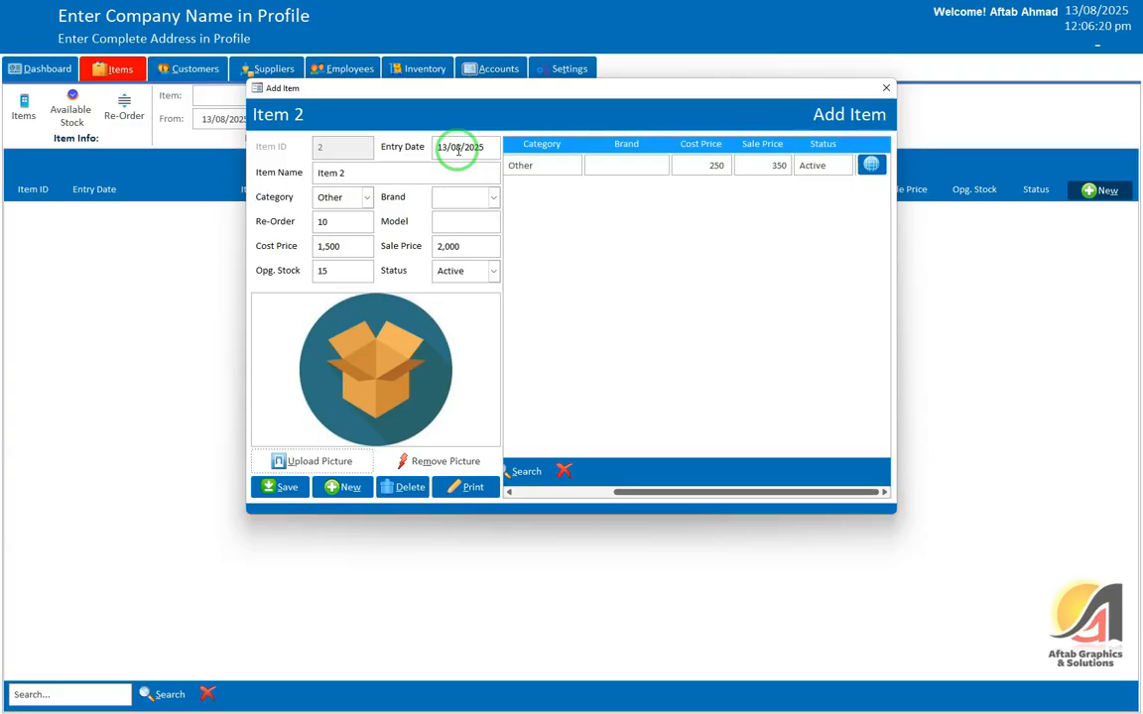
Step: Save Item 2, acknowledge the item-inserted confirmation, and select Item 1's row in the list
click(280, 487)
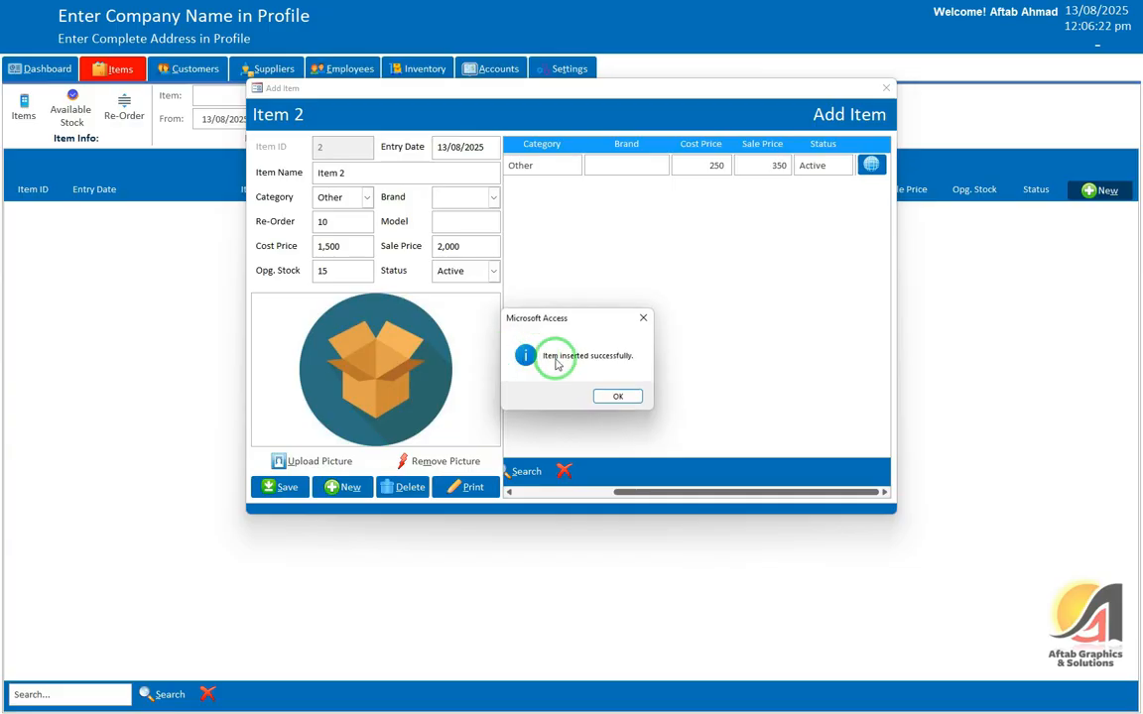
click(620, 398)
drag(651, 492, 536, 492)
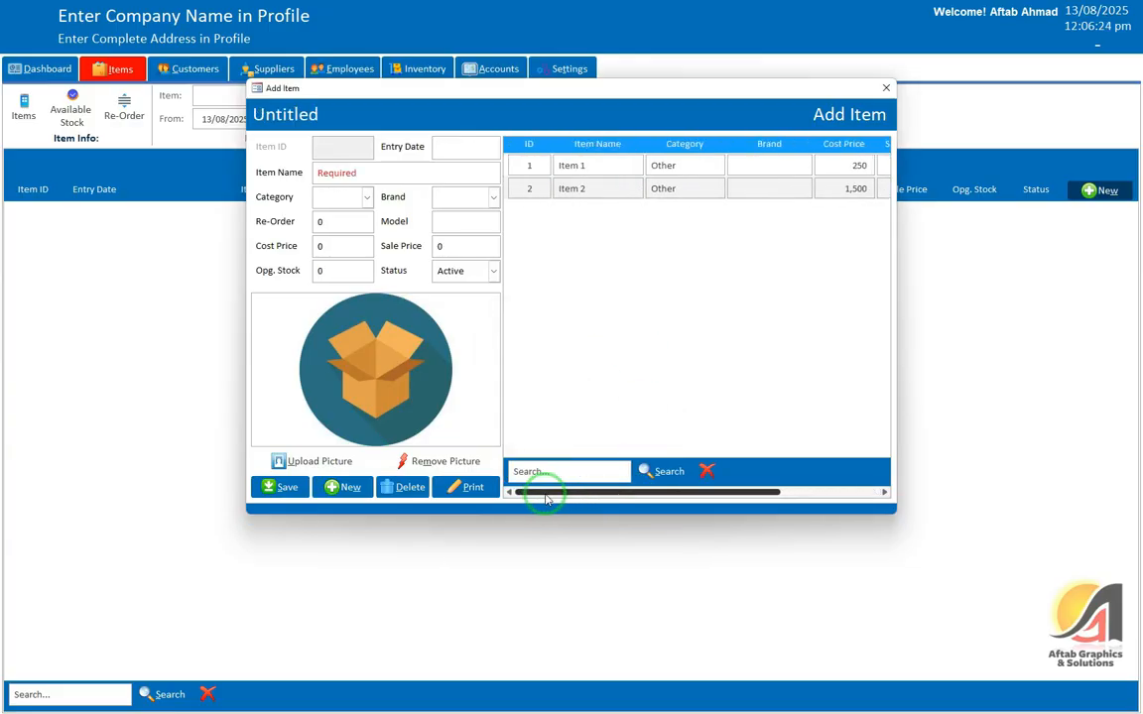
click(653, 165)
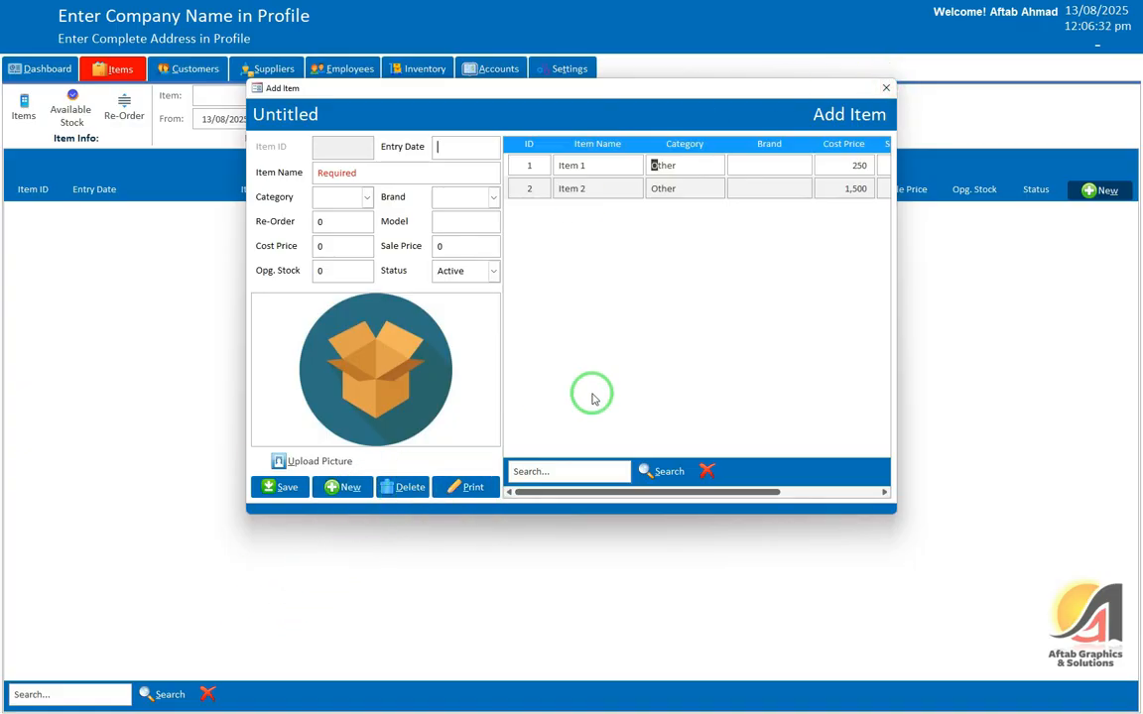
Step: After a no-record print warning, load Item 1 into the form through its row's Edit action
click(473, 488)
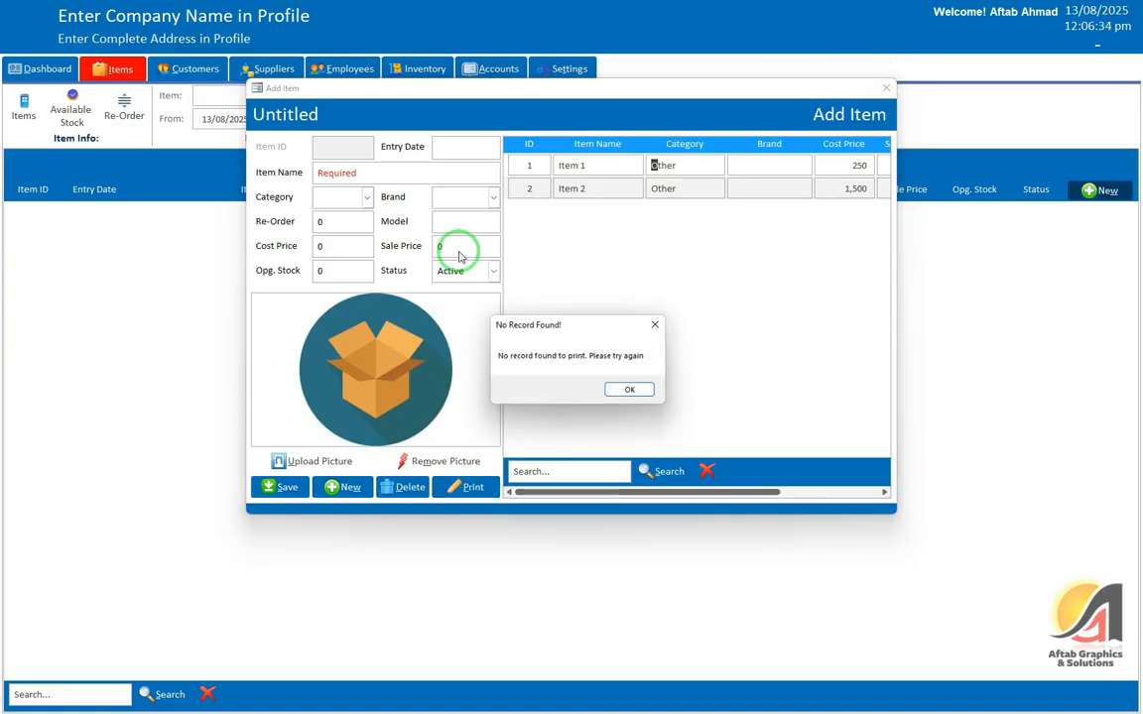
click(629, 389)
drag(669, 492, 768, 493)
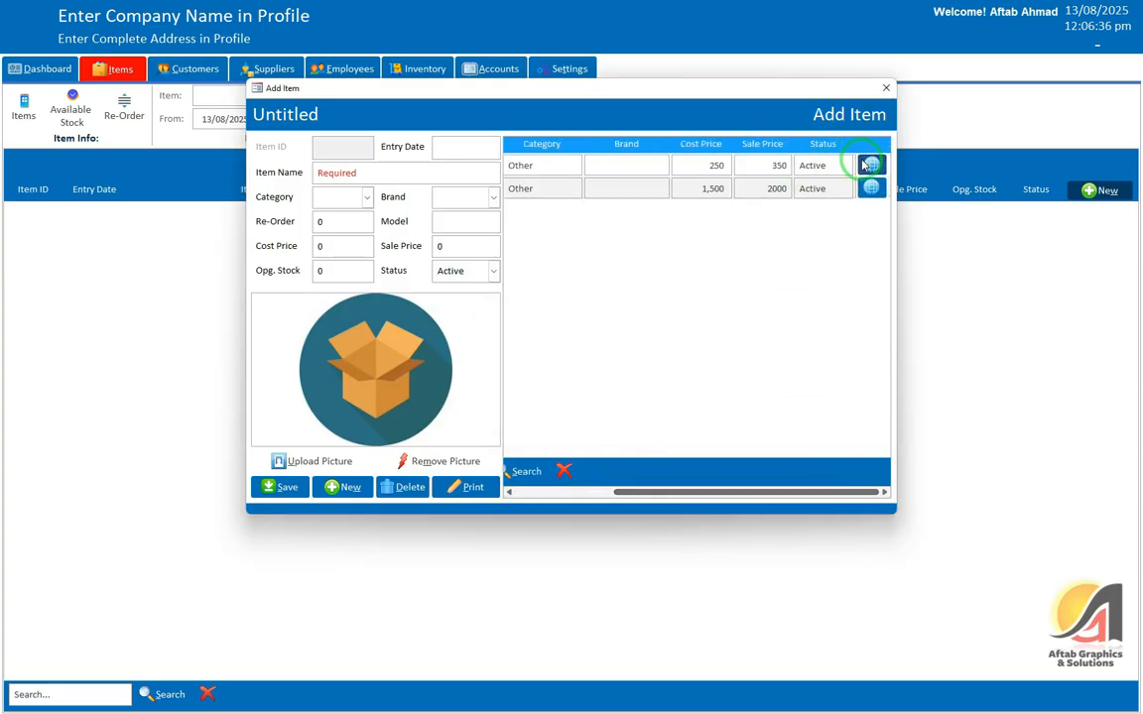
click(861, 166)
click(873, 193)
Step: Preview Item 1's Item Detail report zoomed in, close it, then close the Add Item form
click(482, 495)
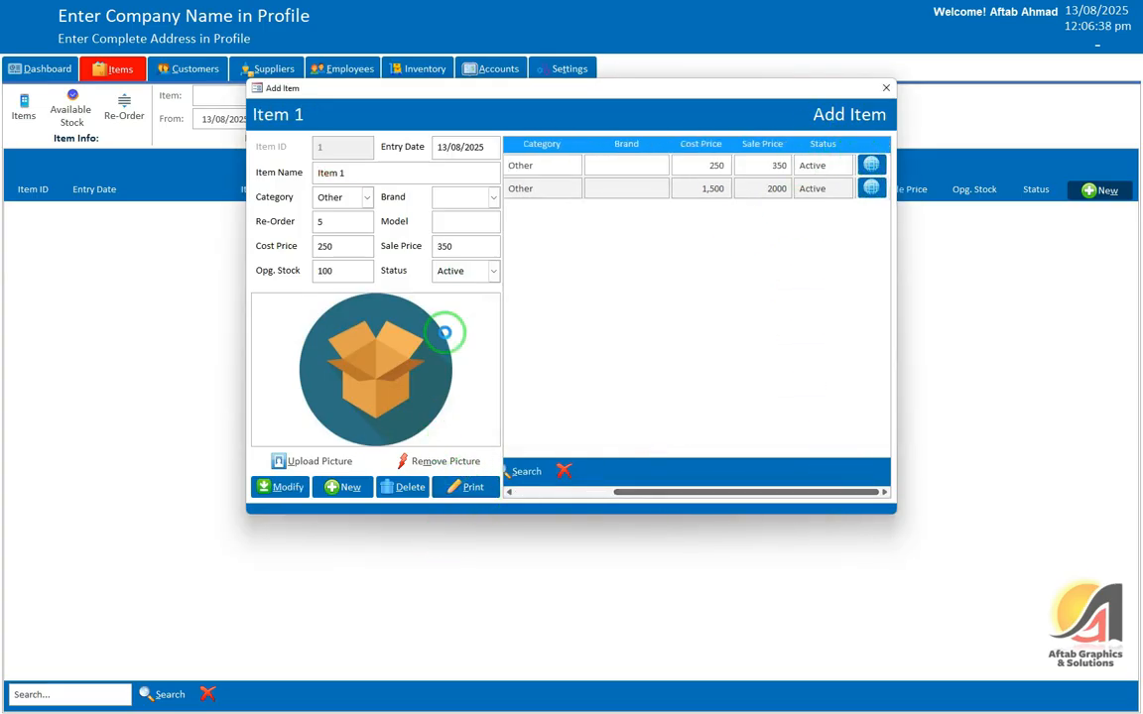
click(726, 48)
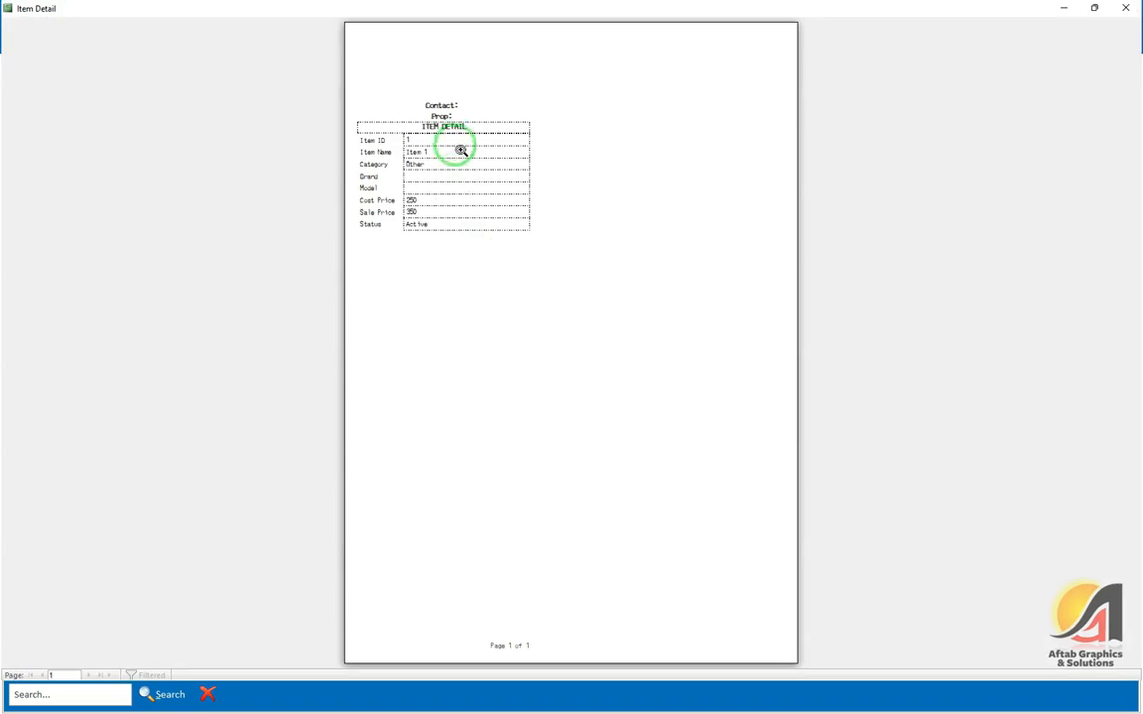
click(462, 150)
scroll(469, 242, up, 1)
scroll(469, 242, down, 1)
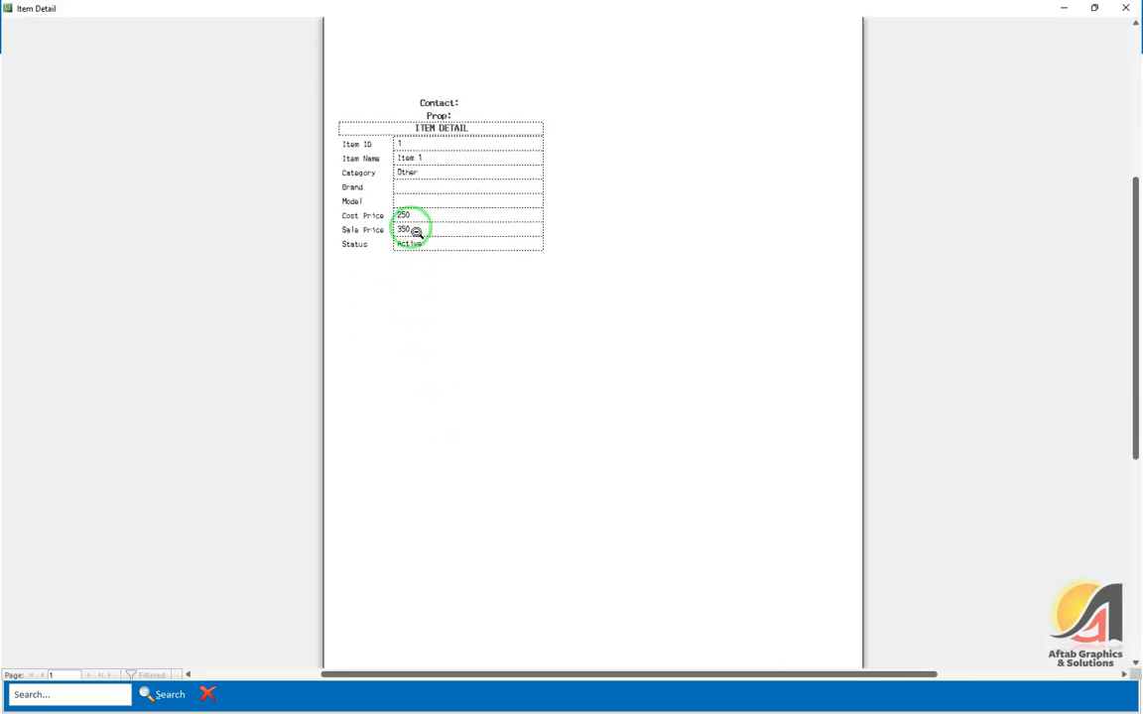
click(412, 230)
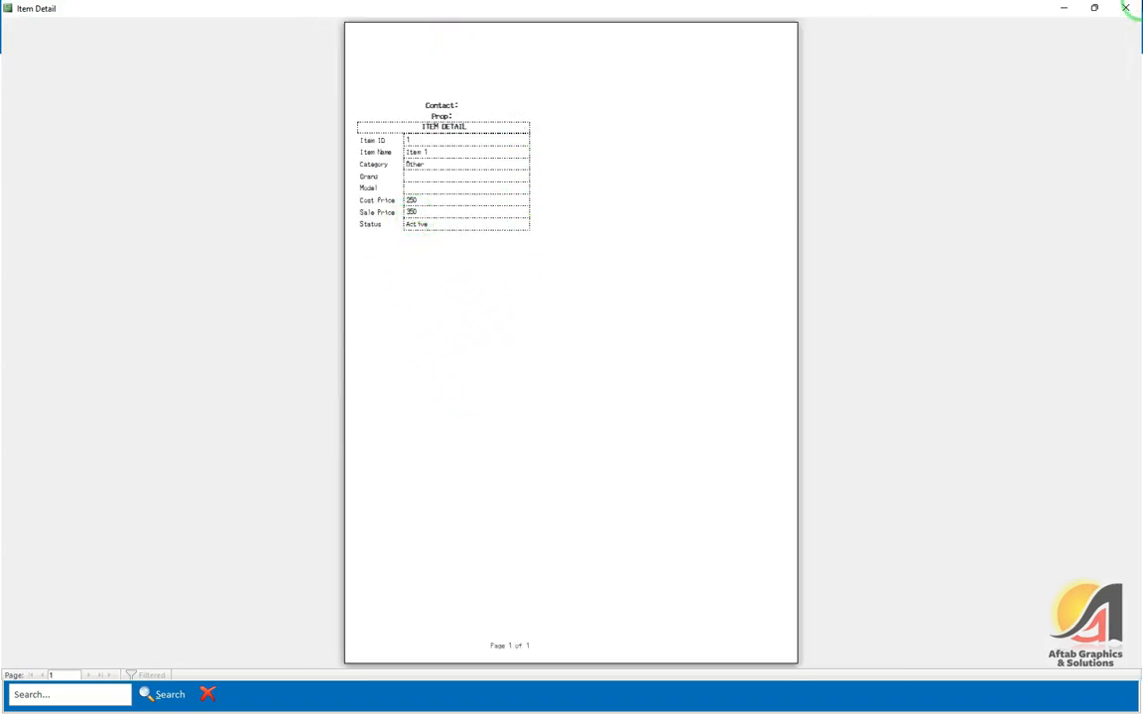
key(Escape)
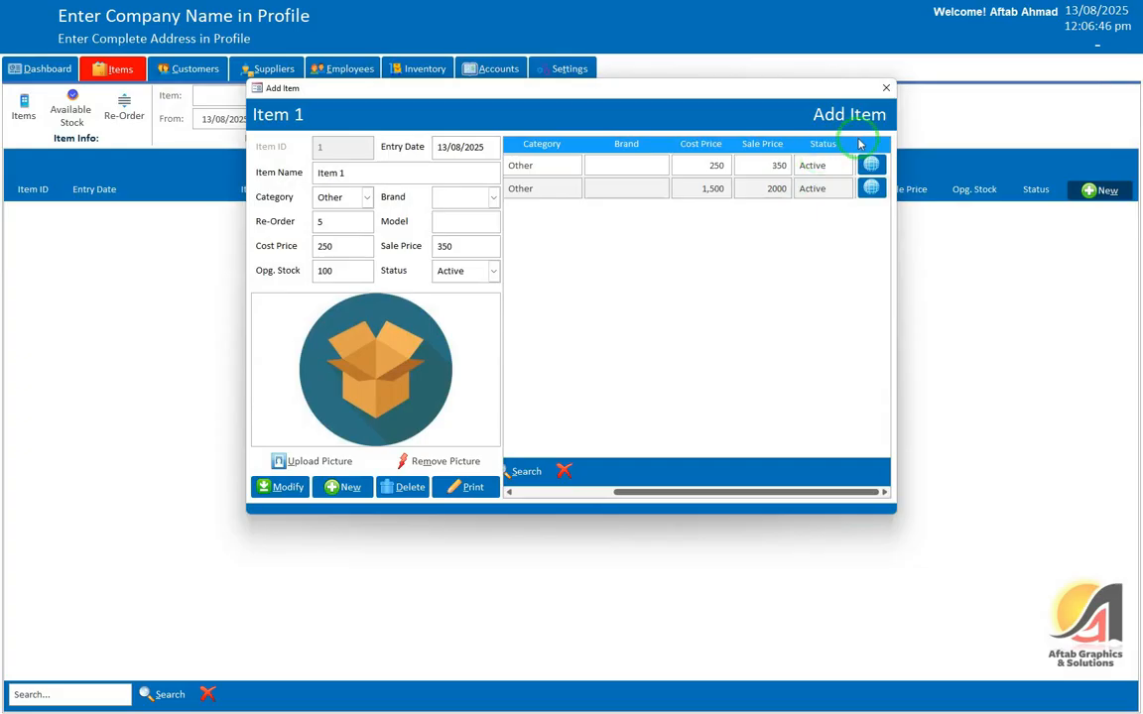
click(884, 88)
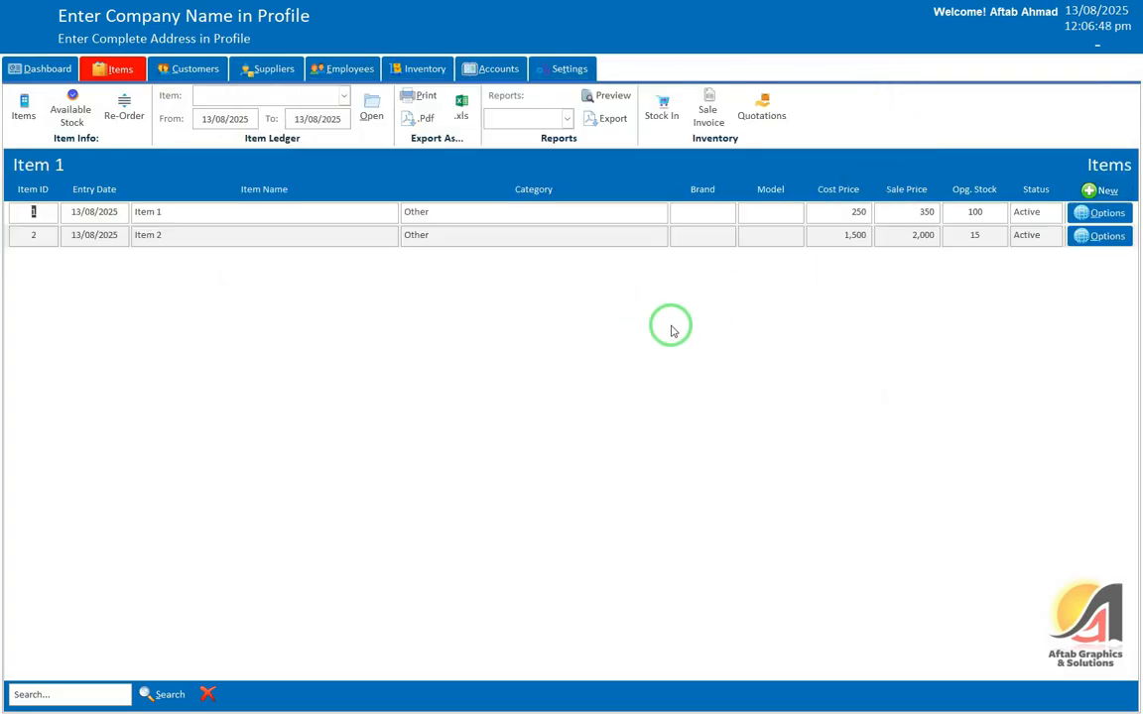
Step: Open the Company Profile form from the Settings area
click(563, 75)
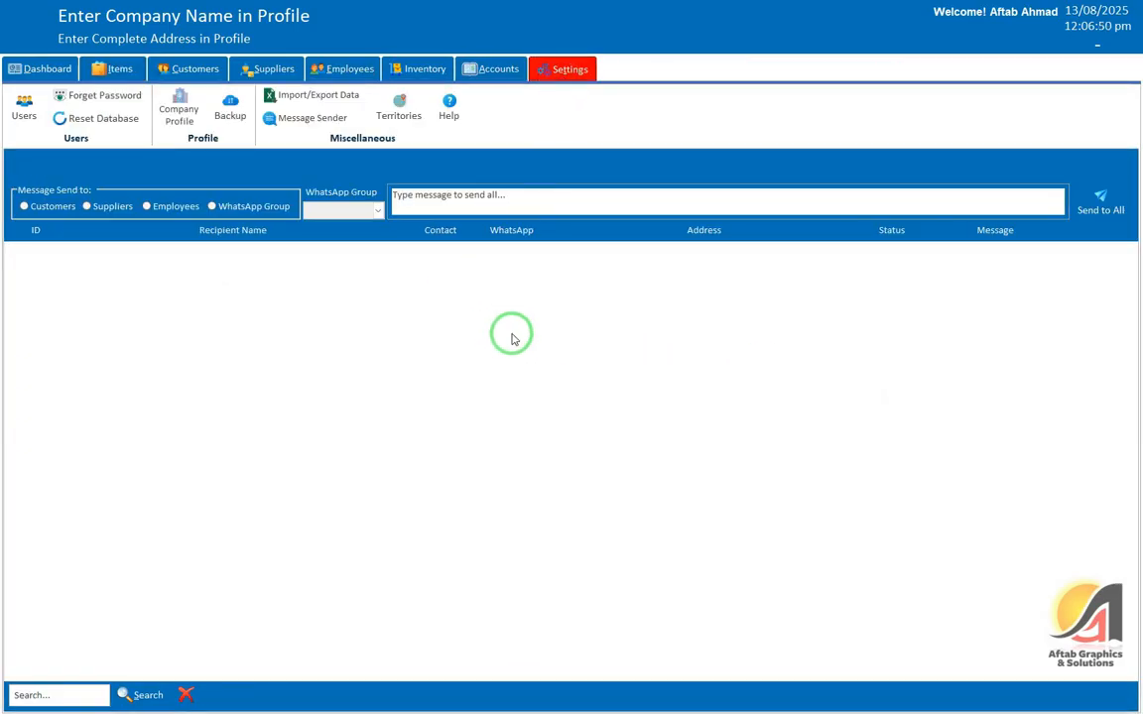
click(181, 109)
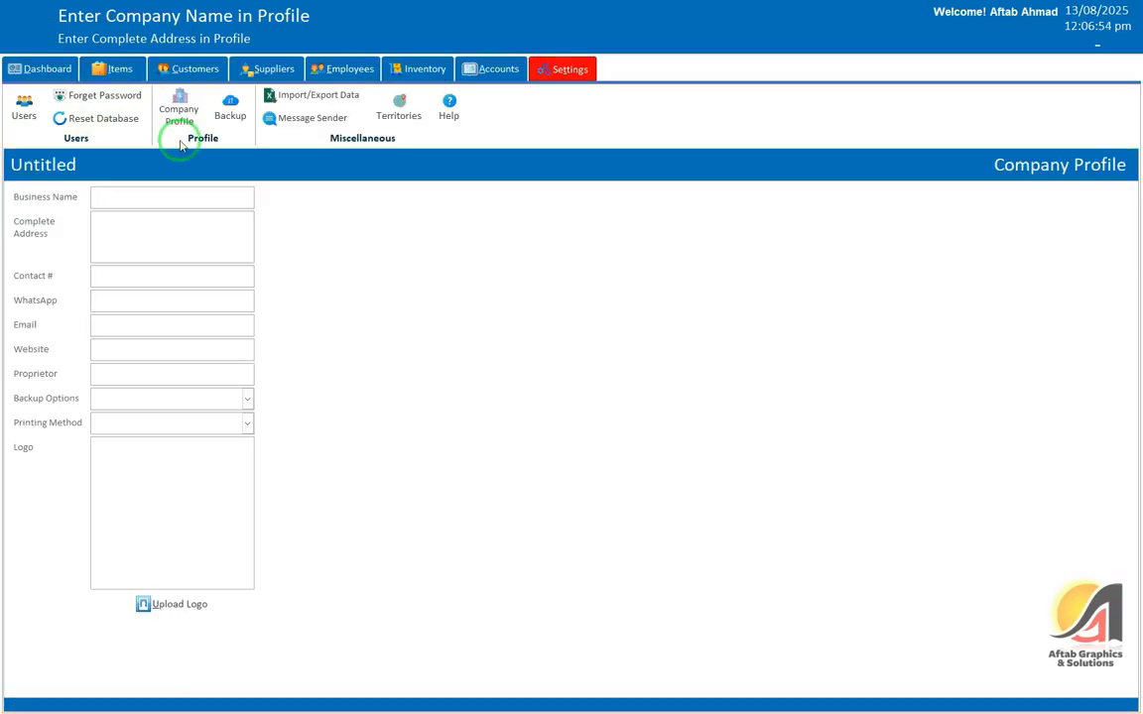
click(124, 421)
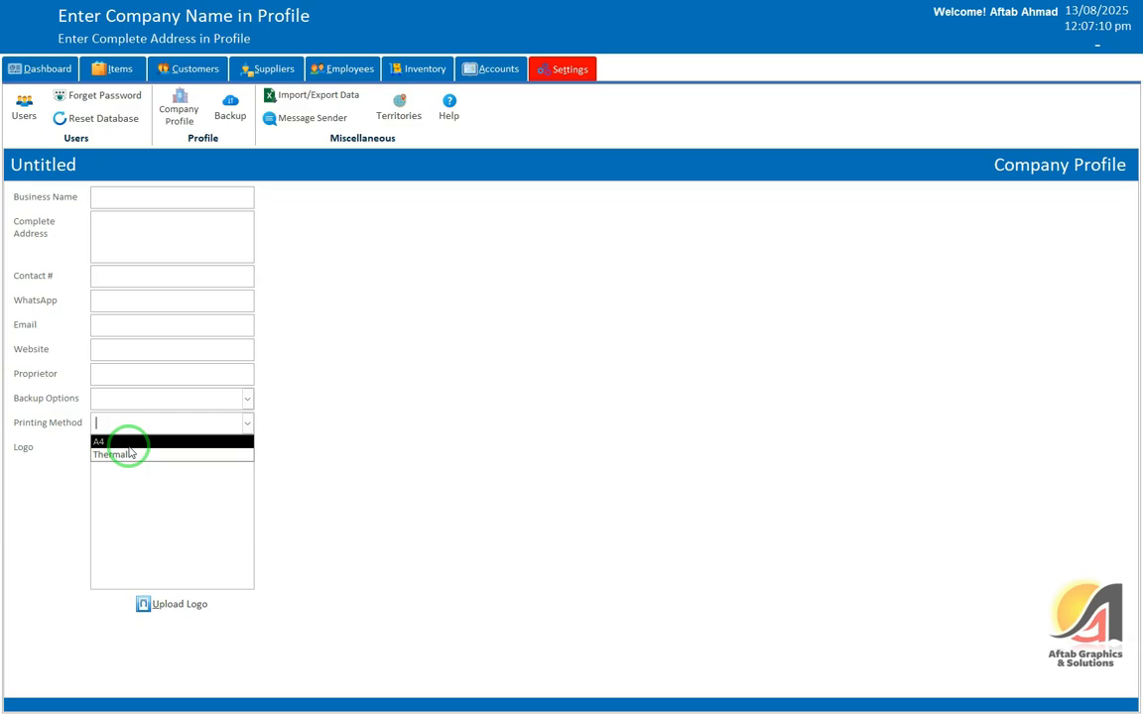
Step: Enter business name 'The Sign Shop®', the business address and the contact number
click(108, 193)
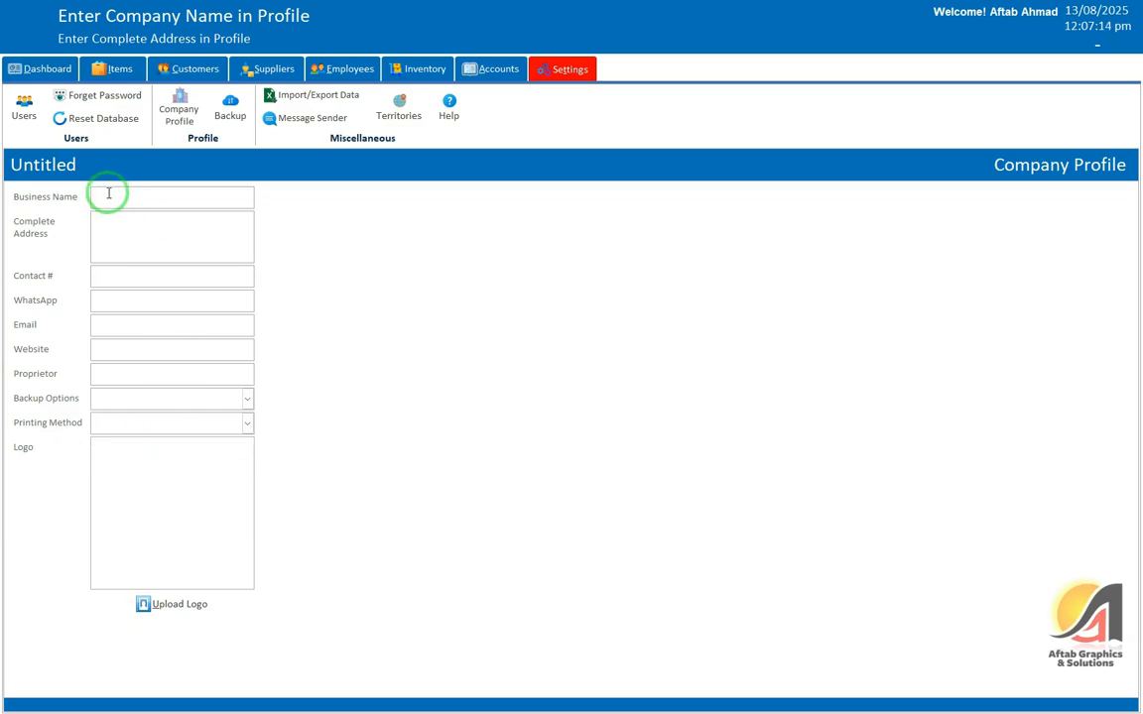
text(The Sign Shop(R))
key(Tab)
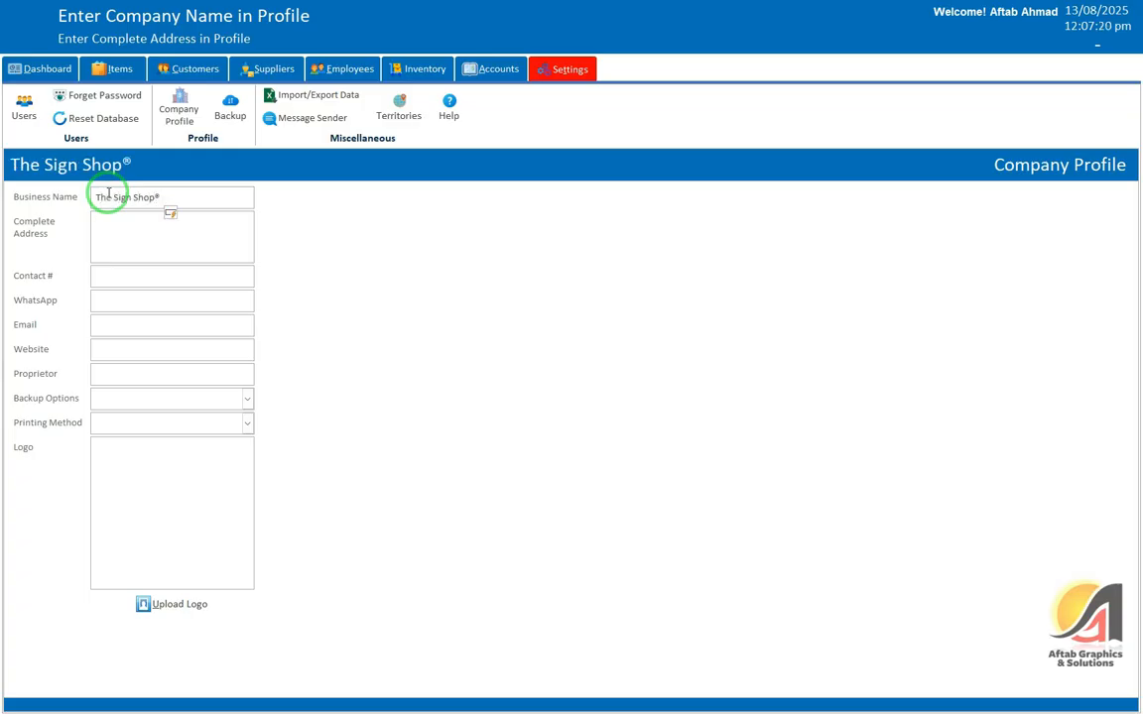
text(Masood Market, Dera Ismail Khan)
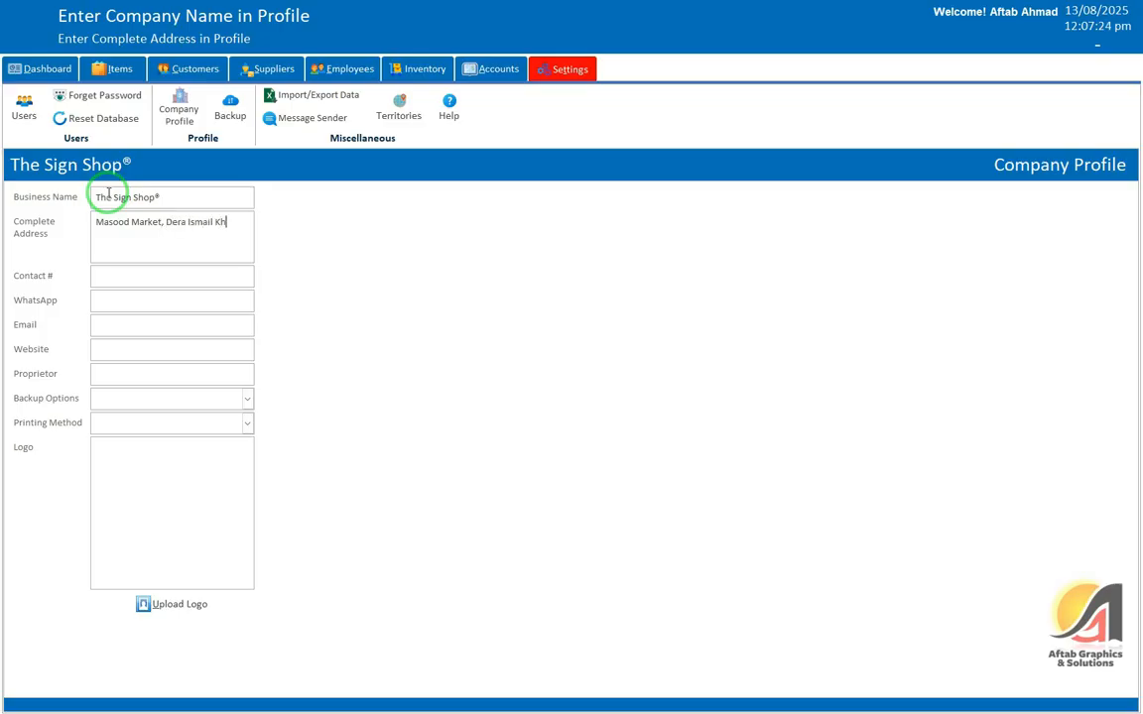
key(Tab)
key(Tab)
key(Tab)
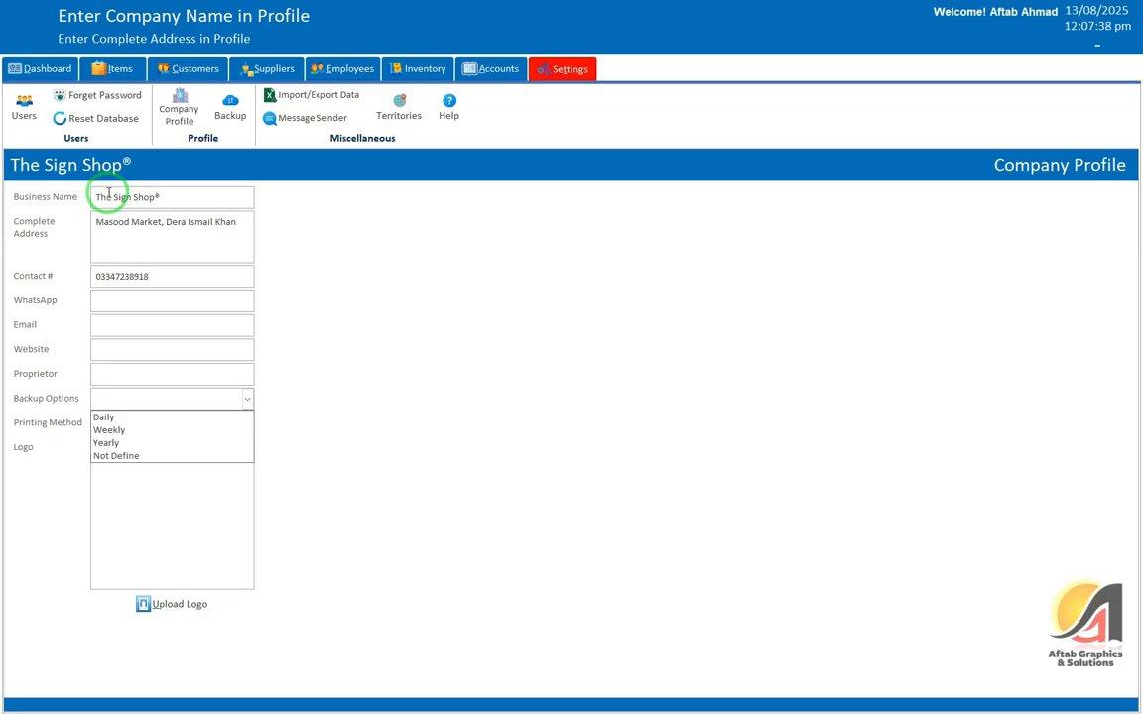
Step: Set Backup Options to Daily and Printing Method to Thermal, then commit the change
key(Down)
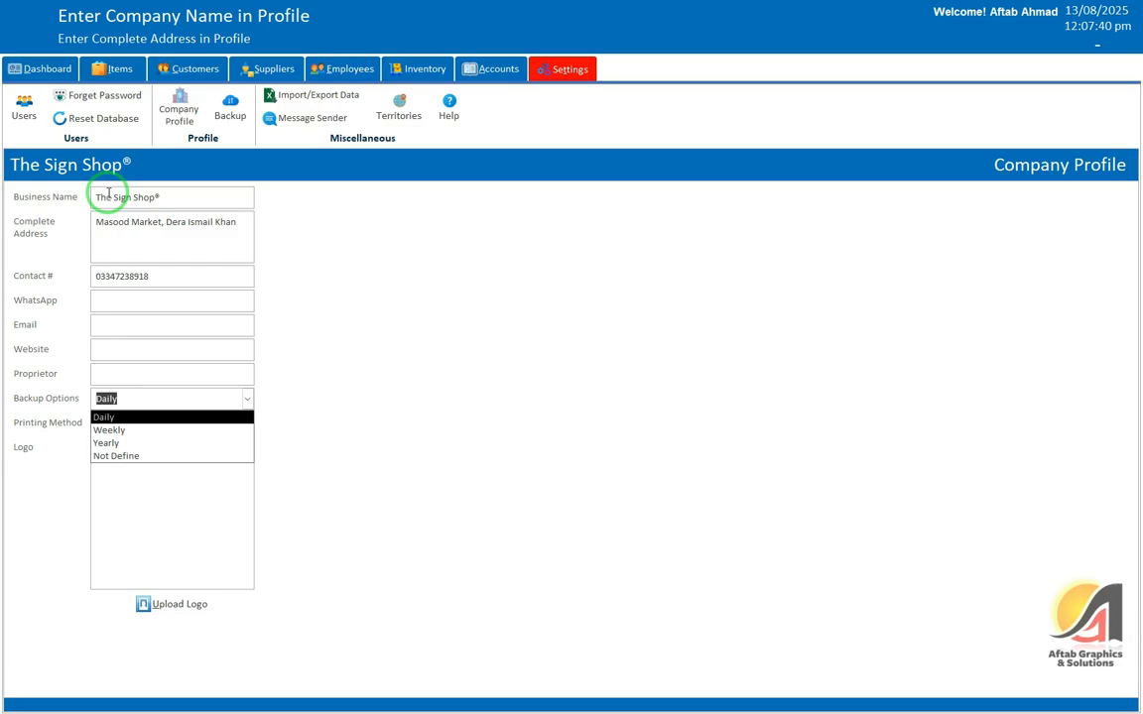
key(Tab)
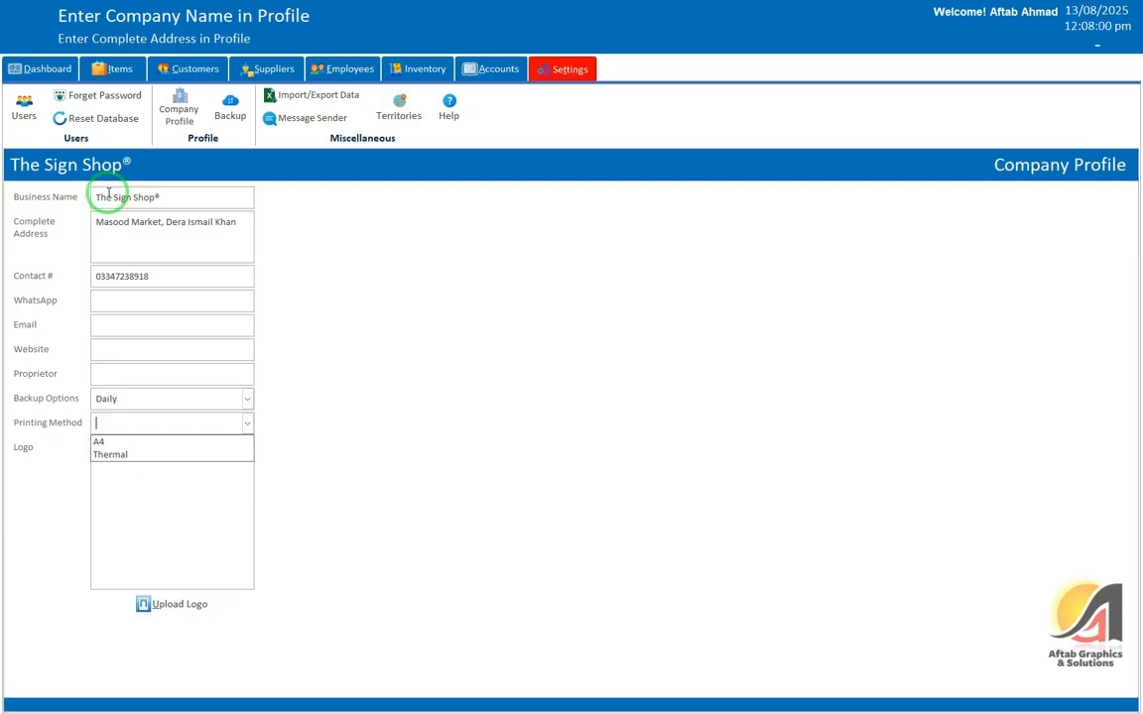
click(121, 455)
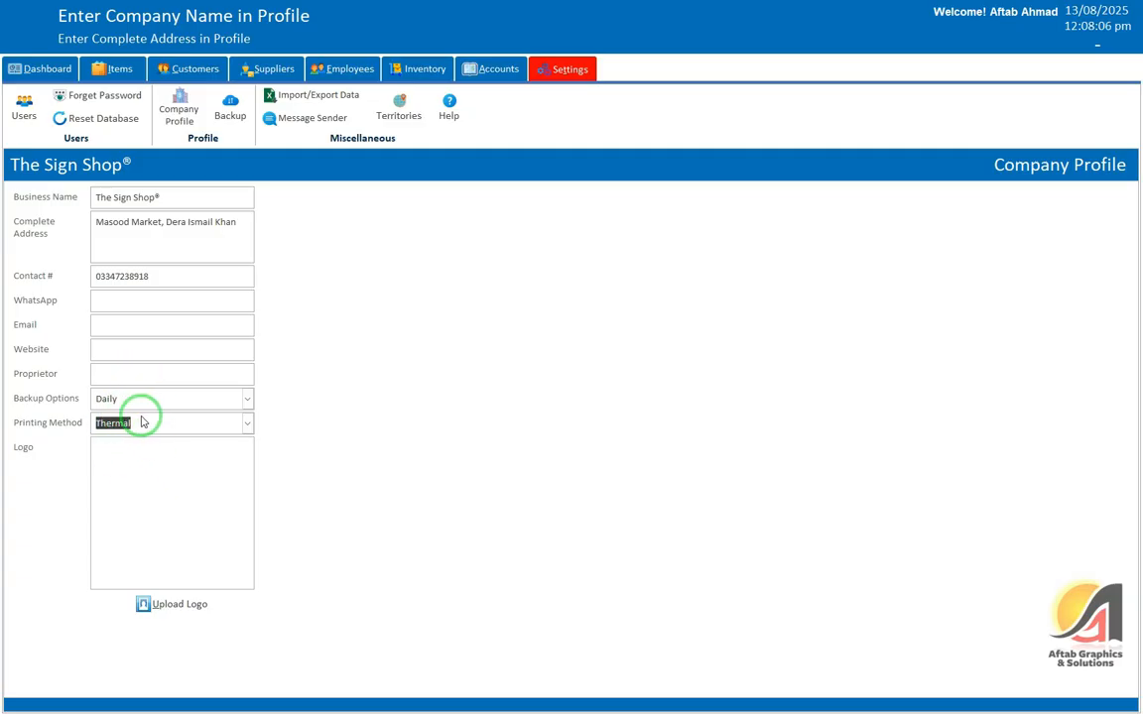
click(128, 355)
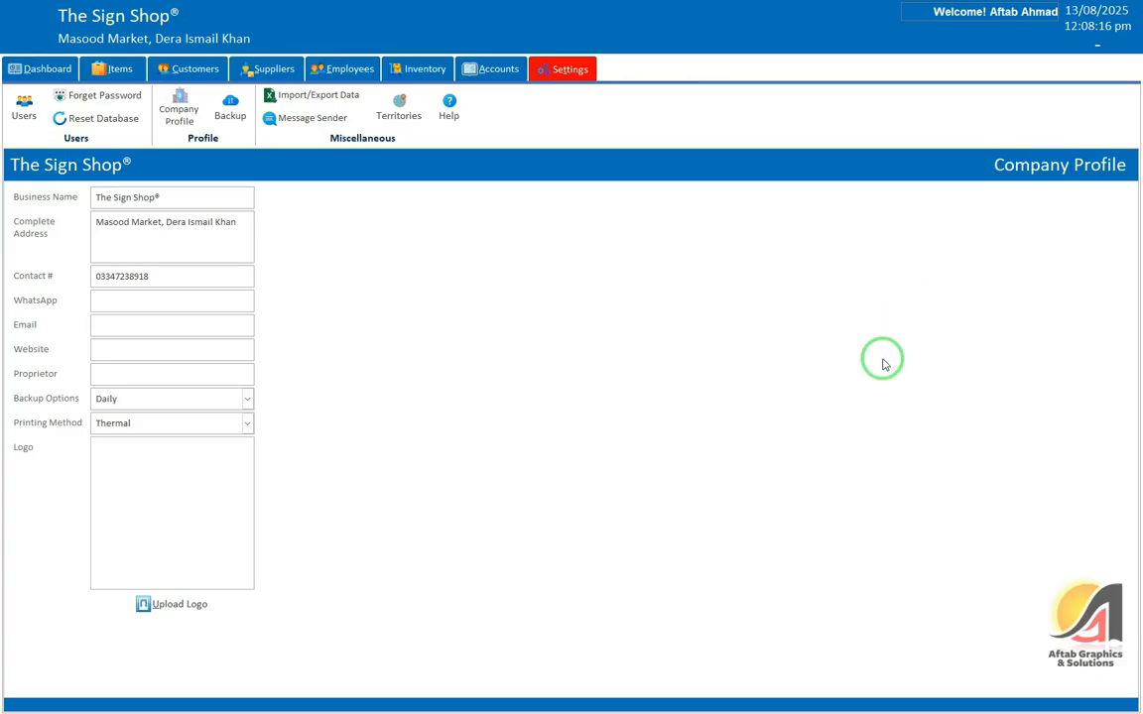
Step: Exit the app from the Welcome menu and acknowledge the Backup Created message
click(1002, 12)
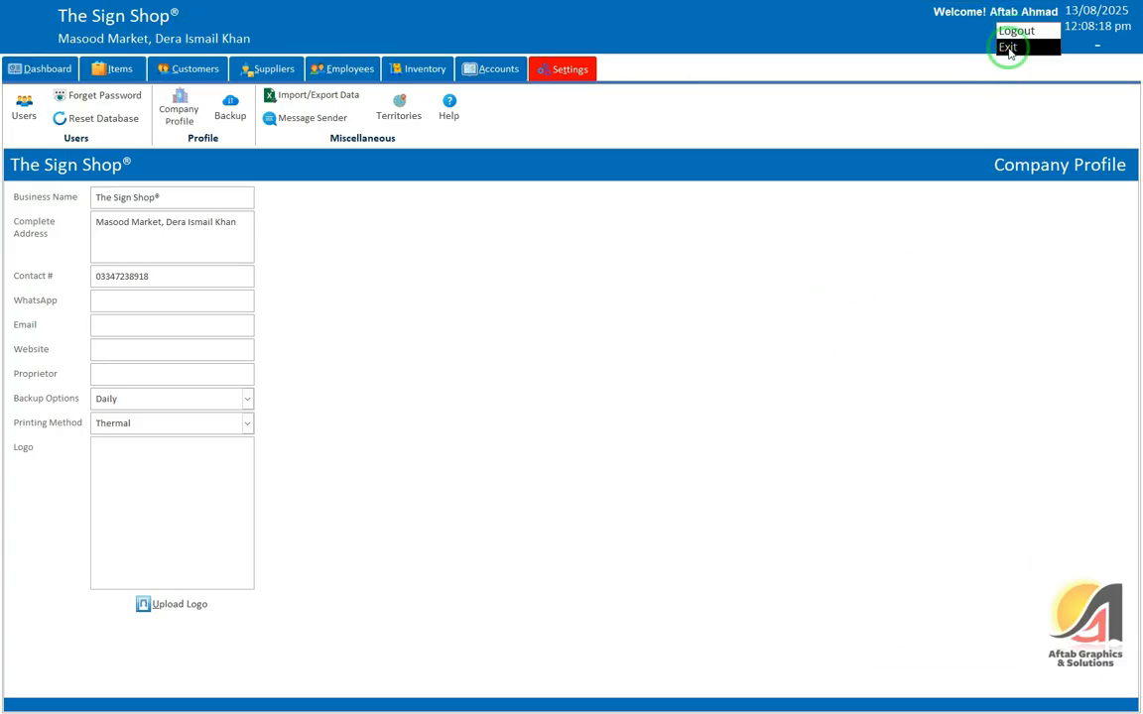
click(851, 155)
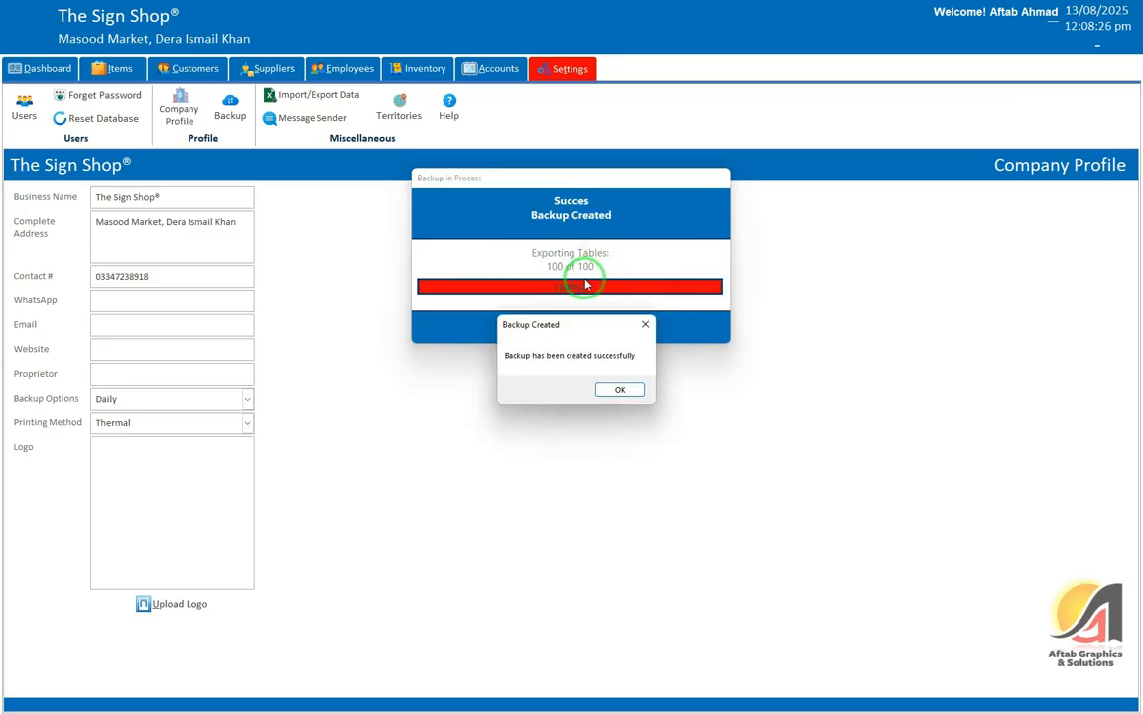
click(618, 394)
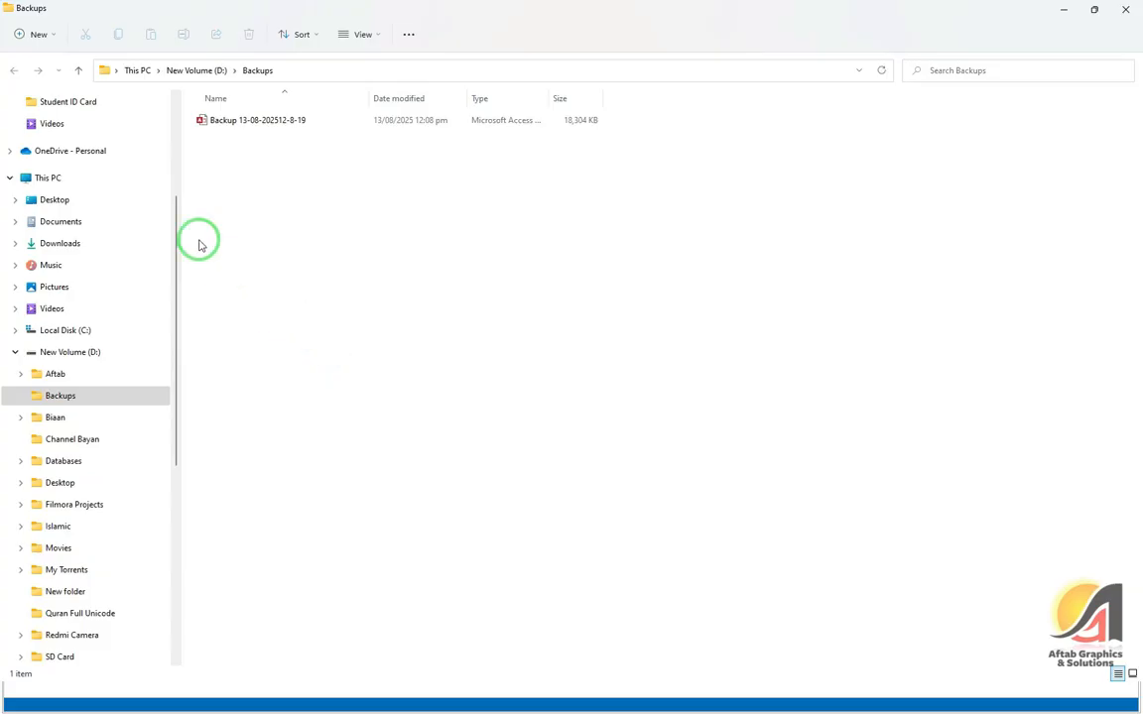
drag(325, 153, 195, 116)
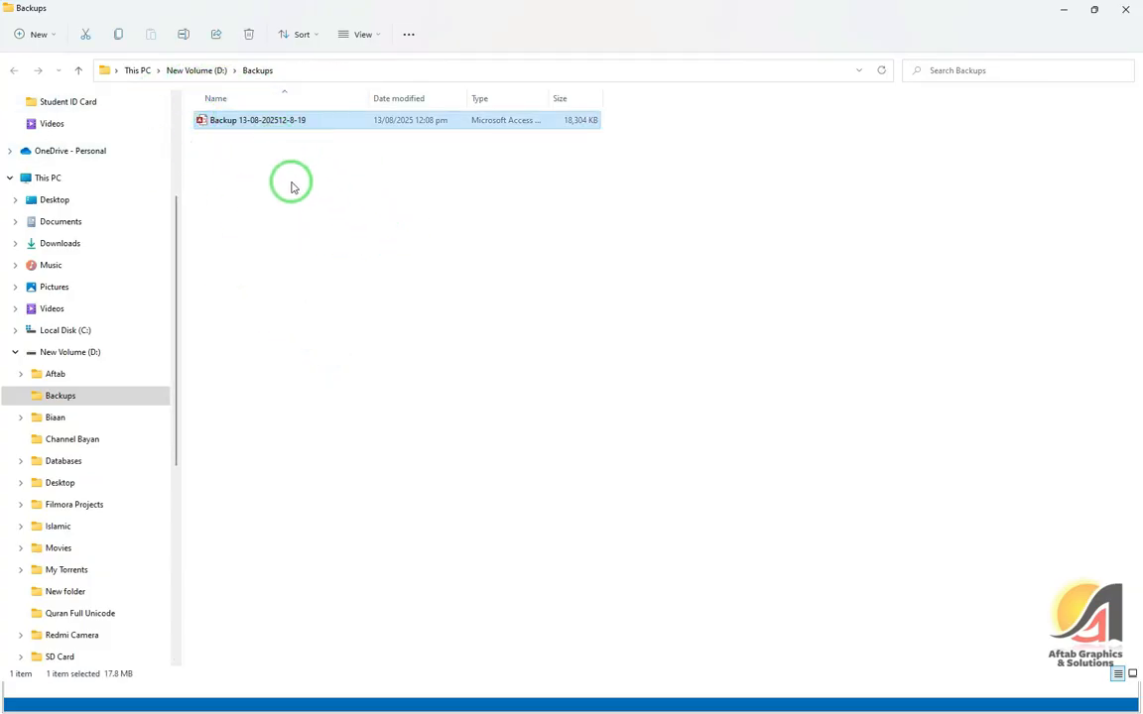
click(263, 147)
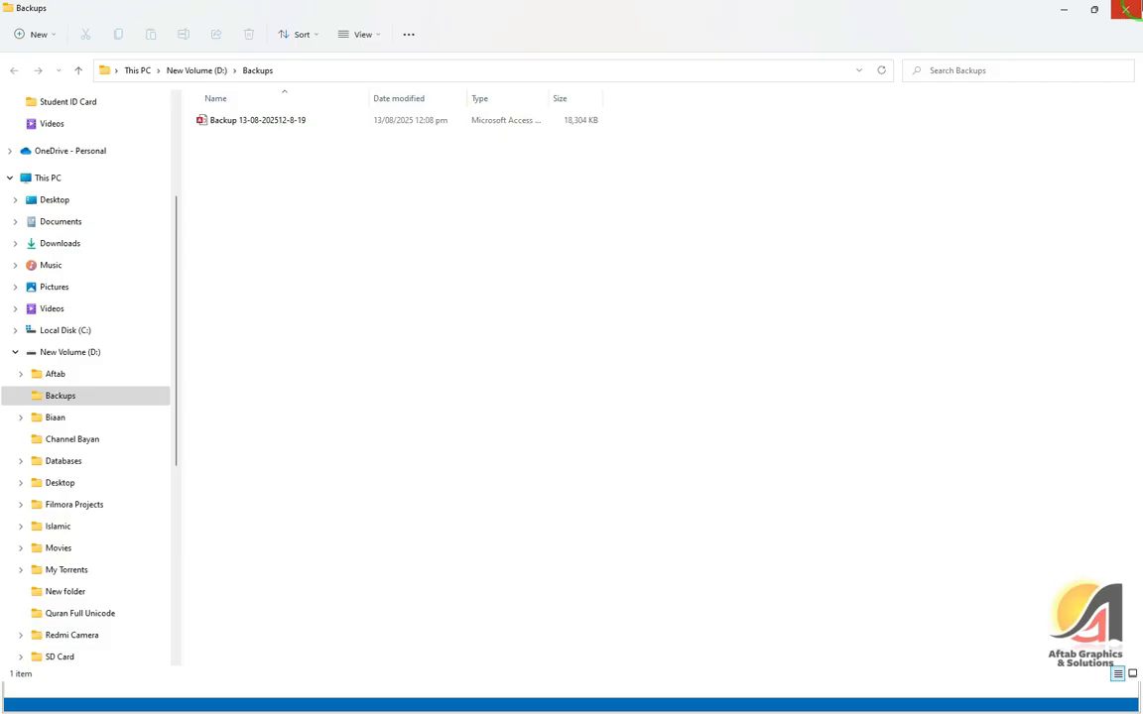
click(1136, 5)
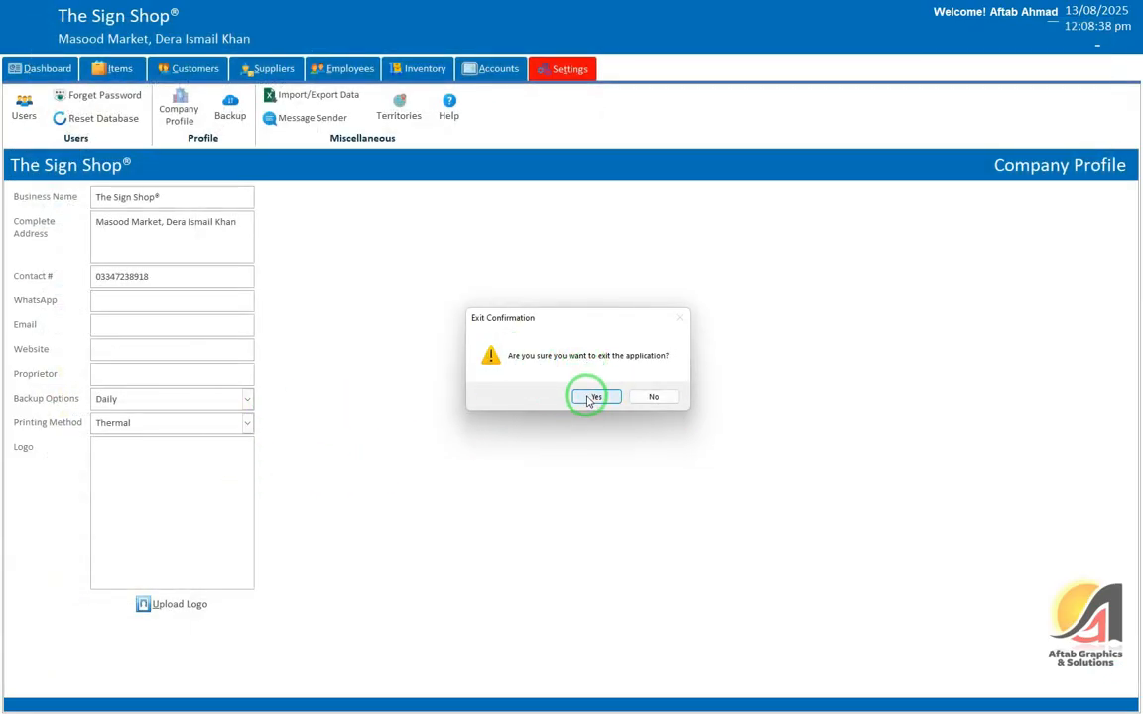
Step: Confirm the exit, refresh the desktop, relaunch Smart Distribution and log in with the username and password
click(587, 399)
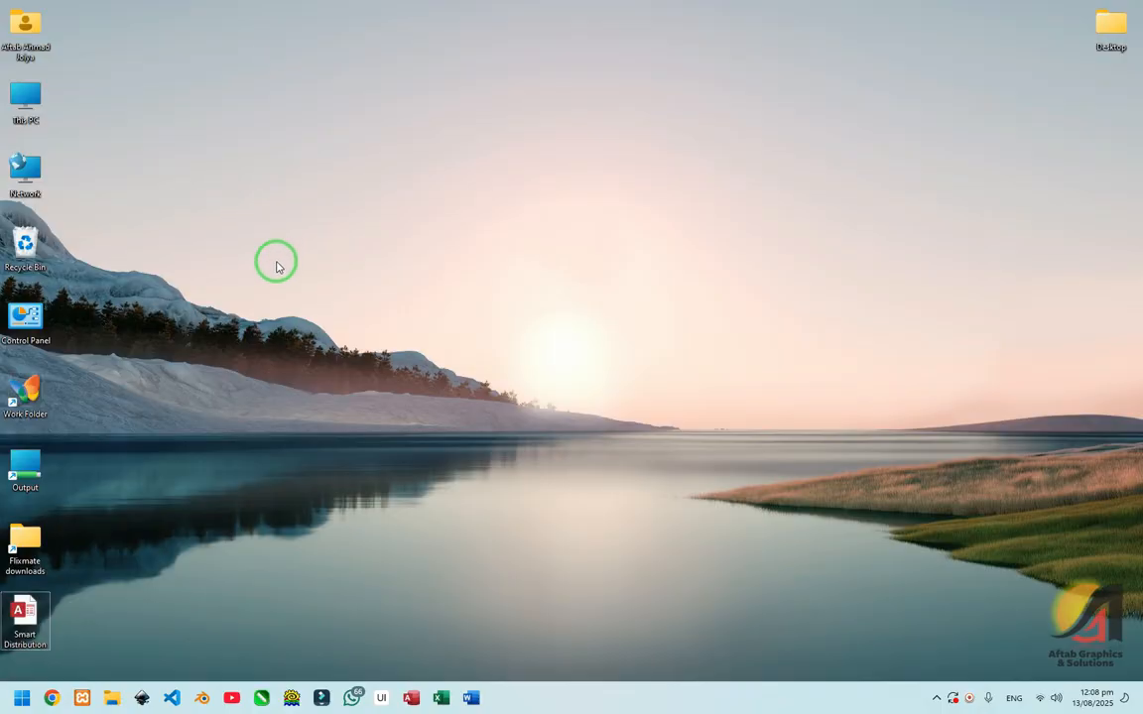
right_click(244, 187)
click(299, 247)
double_click(25, 616)
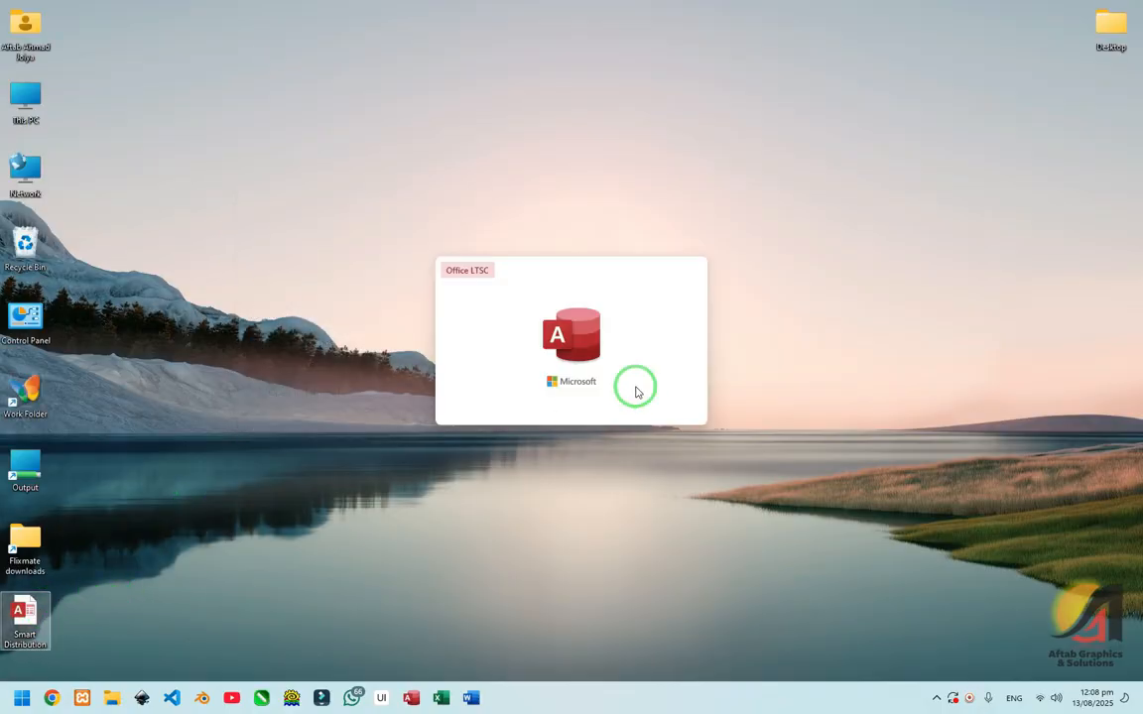
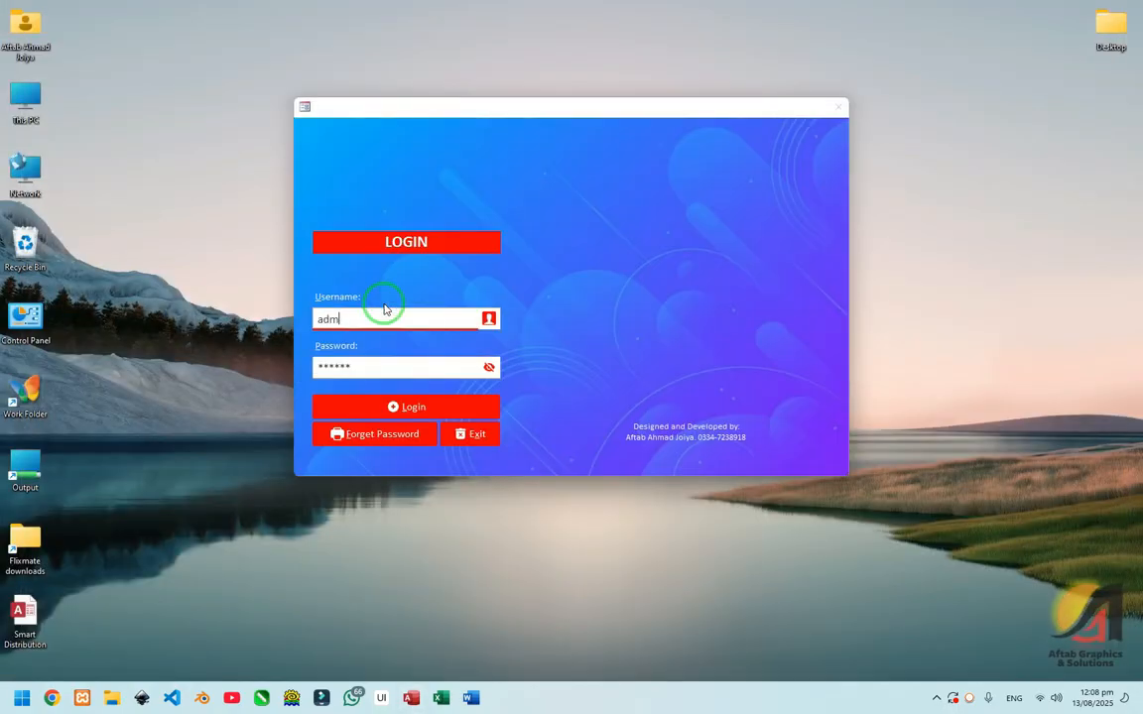
key(Tab)
key(Return)
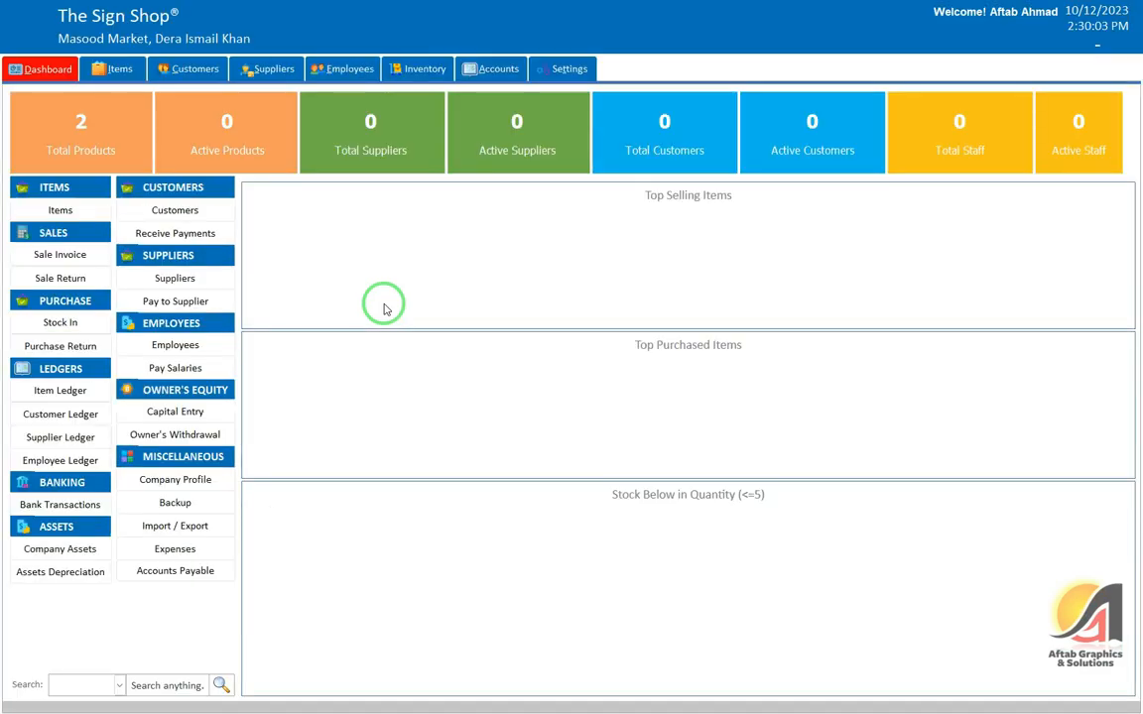
Step: Start exiting again, answer the replace-daily-backup prompt, then cancel to stay in the app
click(995, 12)
click(1012, 48)
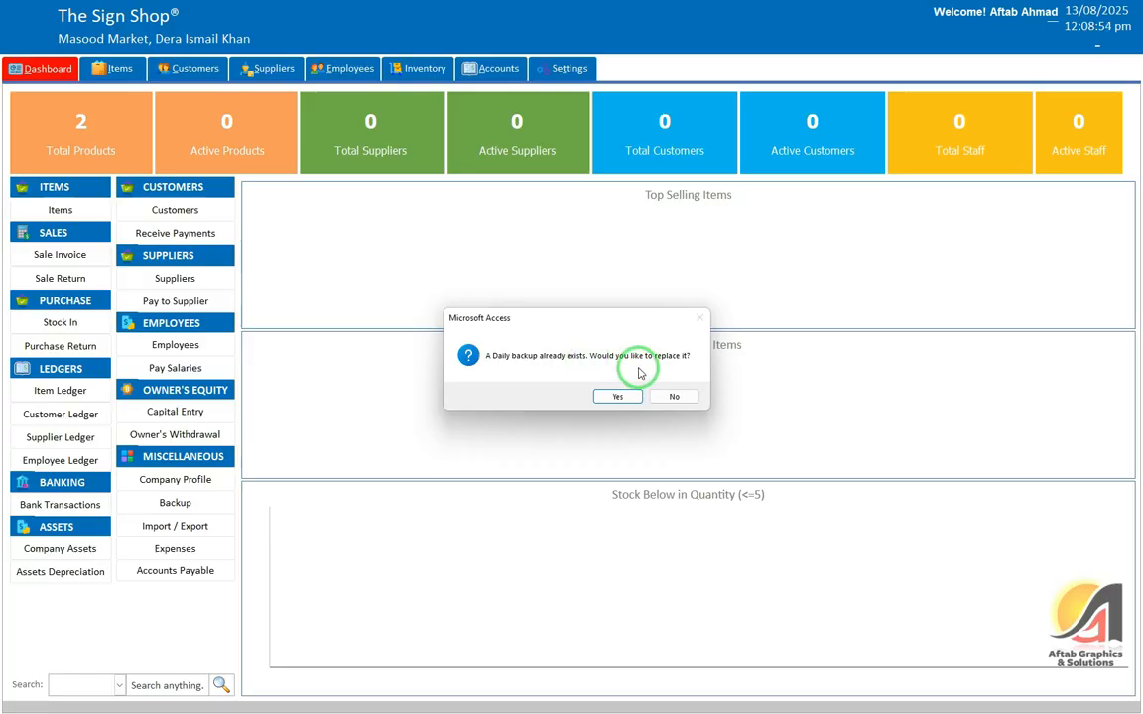
click(671, 397)
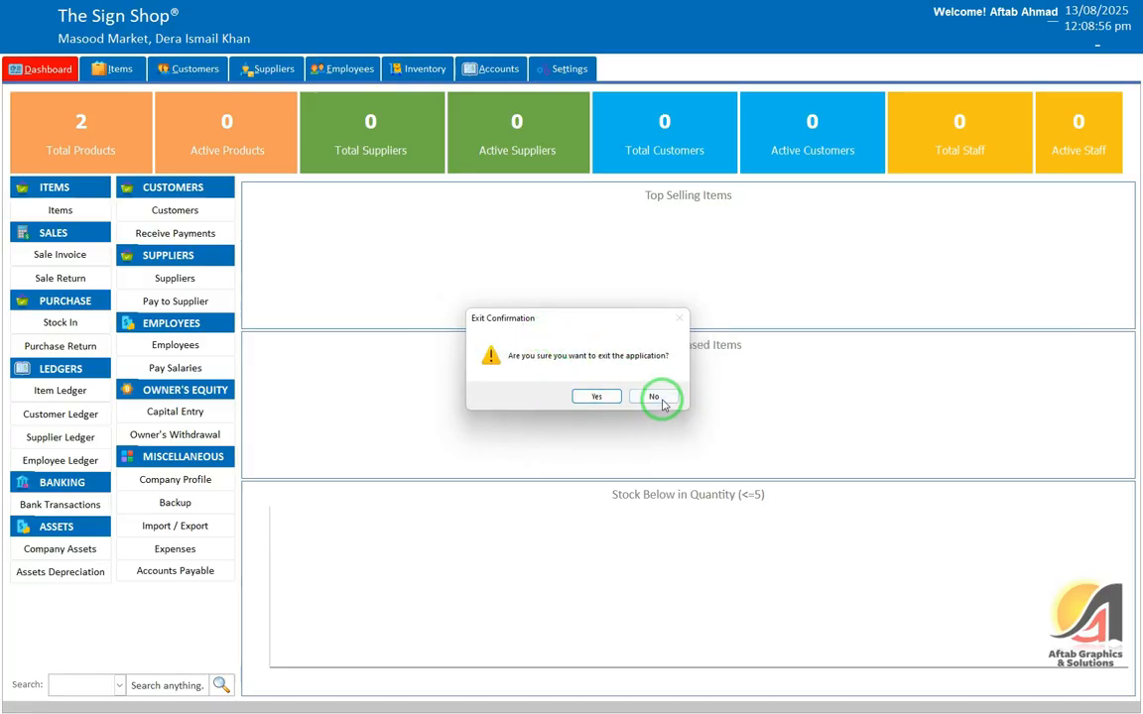
click(657, 397)
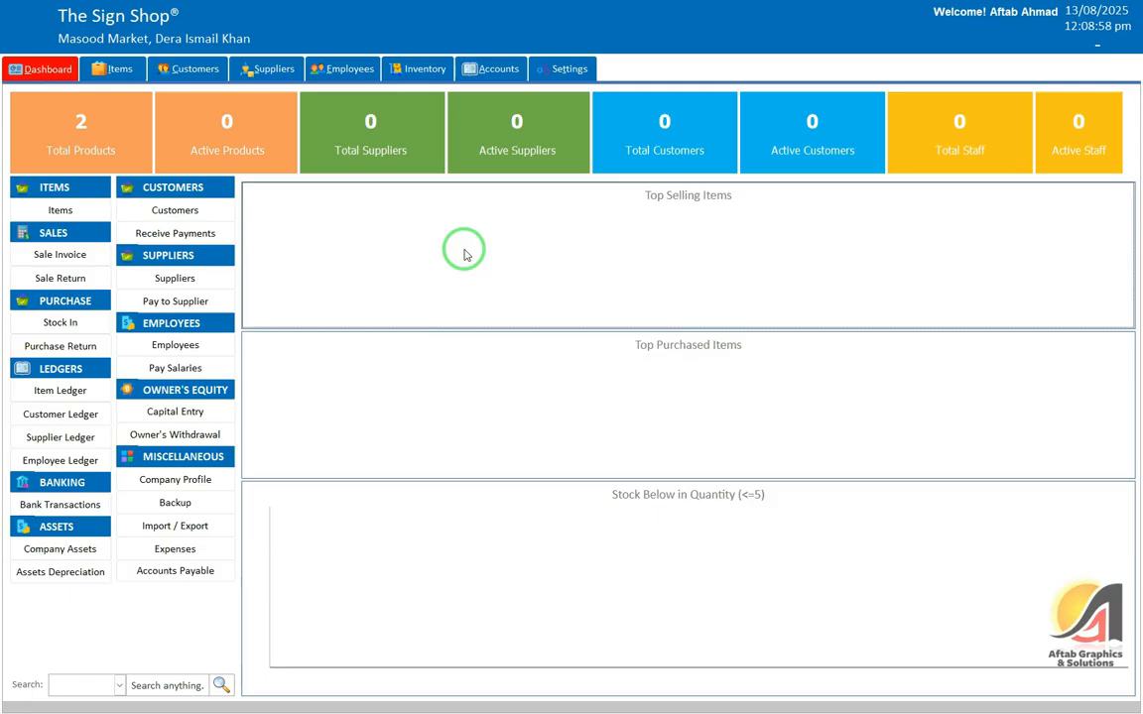
Step: Open the Items area's Available Stock list and check Item 1's quantity
click(118, 69)
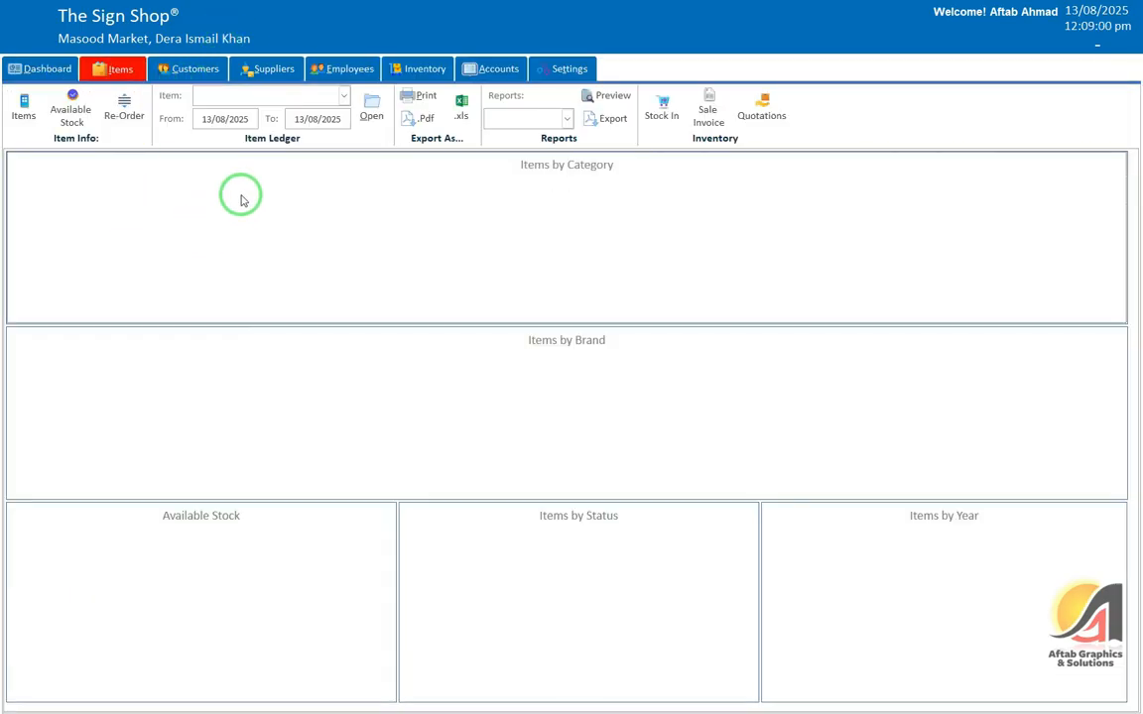
click(23, 107)
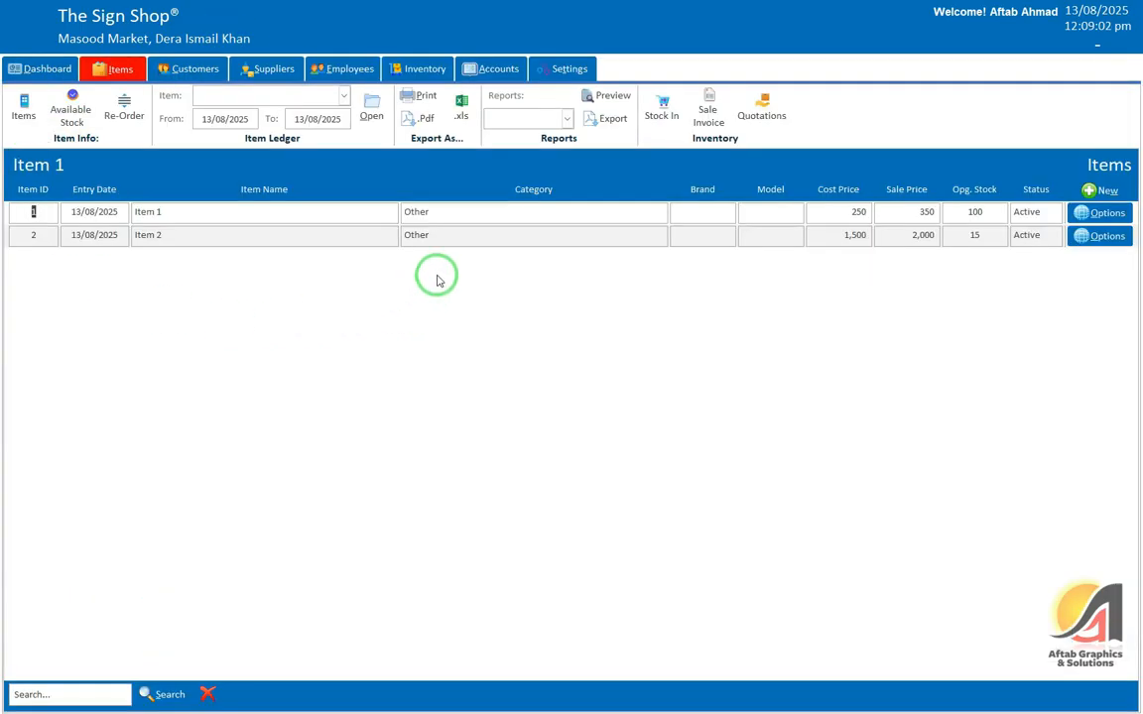
click(76, 111)
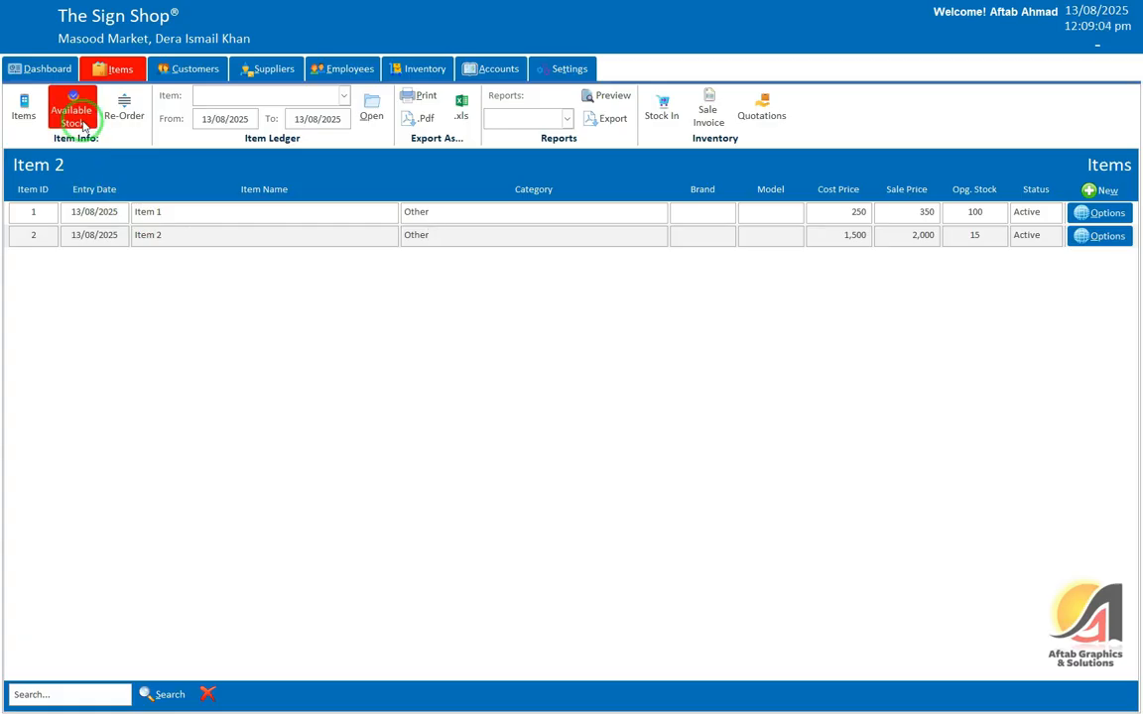
click(238, 211)
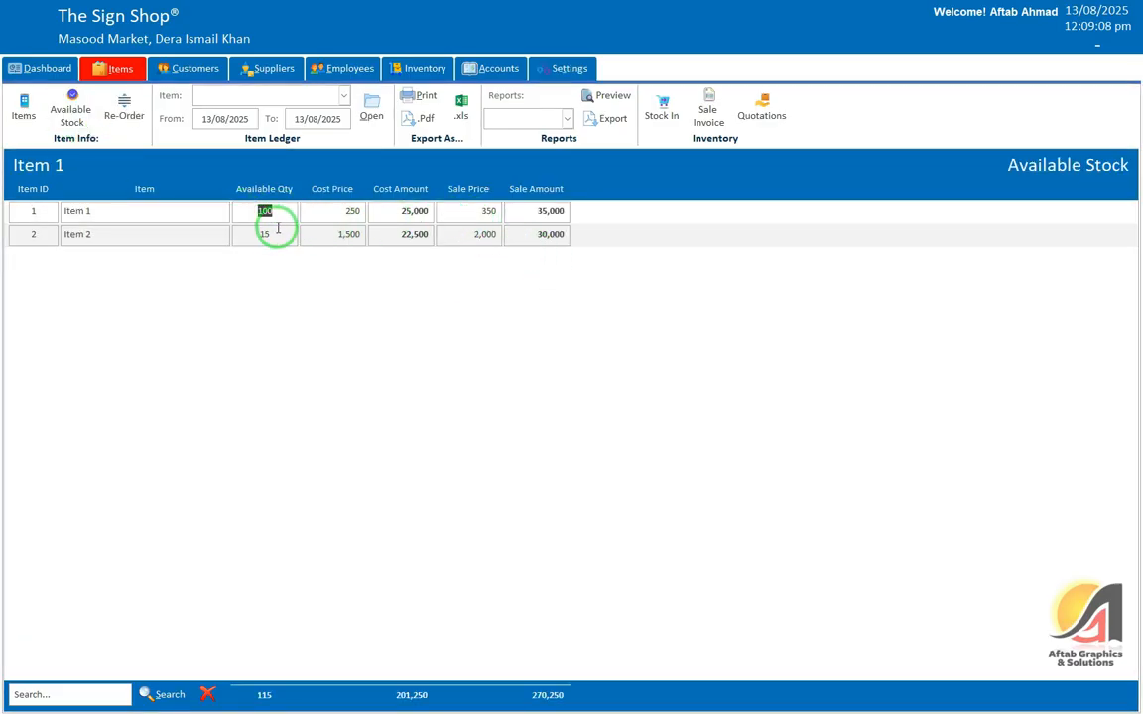
Step: Check Item 2's available quantity of 15, then open the Re-Order list
click(270, 235)
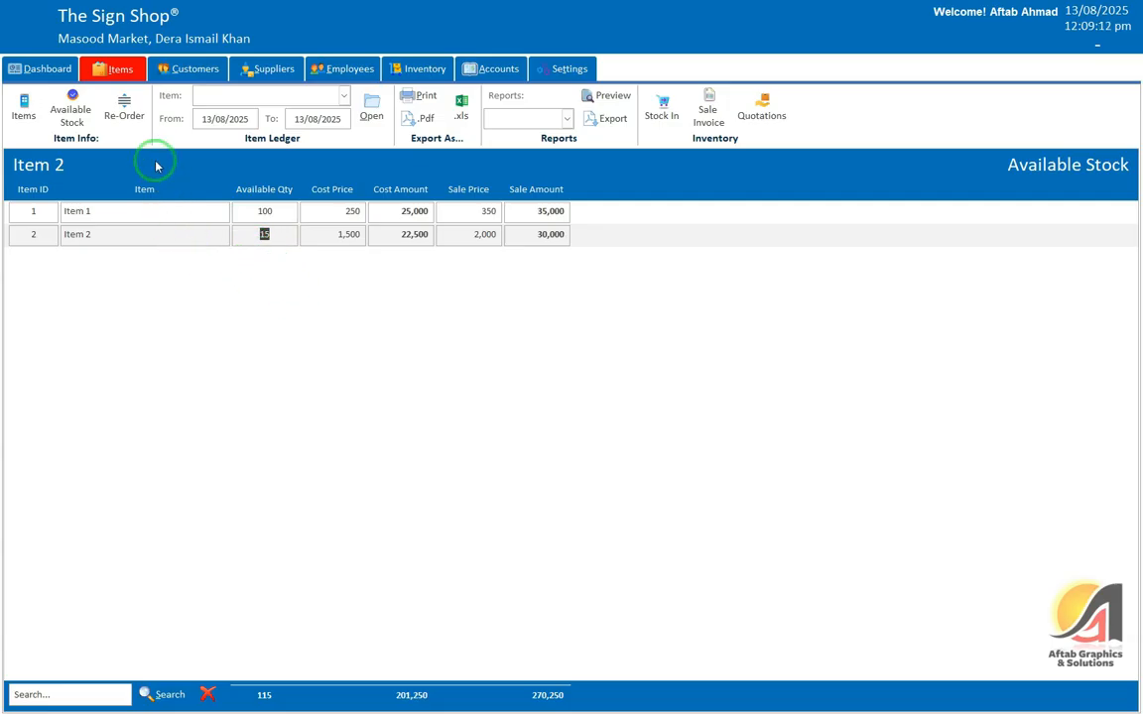
click(124, 109)
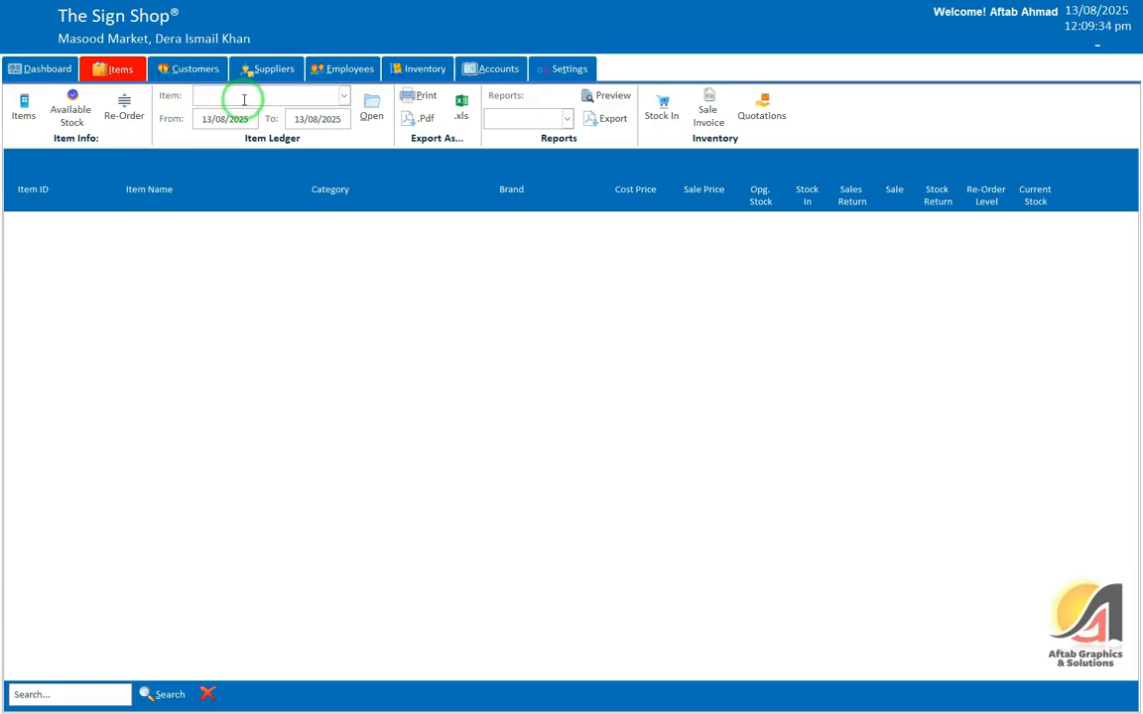
Step: Load the item ledger for Item 1 and check its available 100 and cost amount 25,000
click(291, 95)
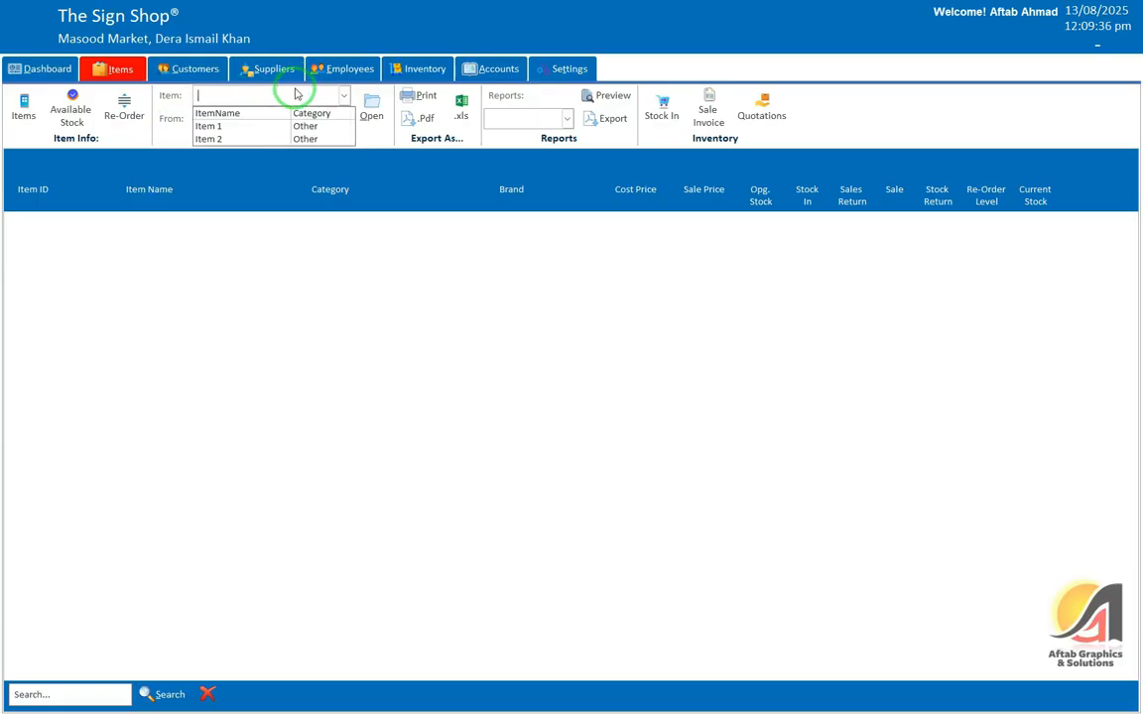
click(321, 135)
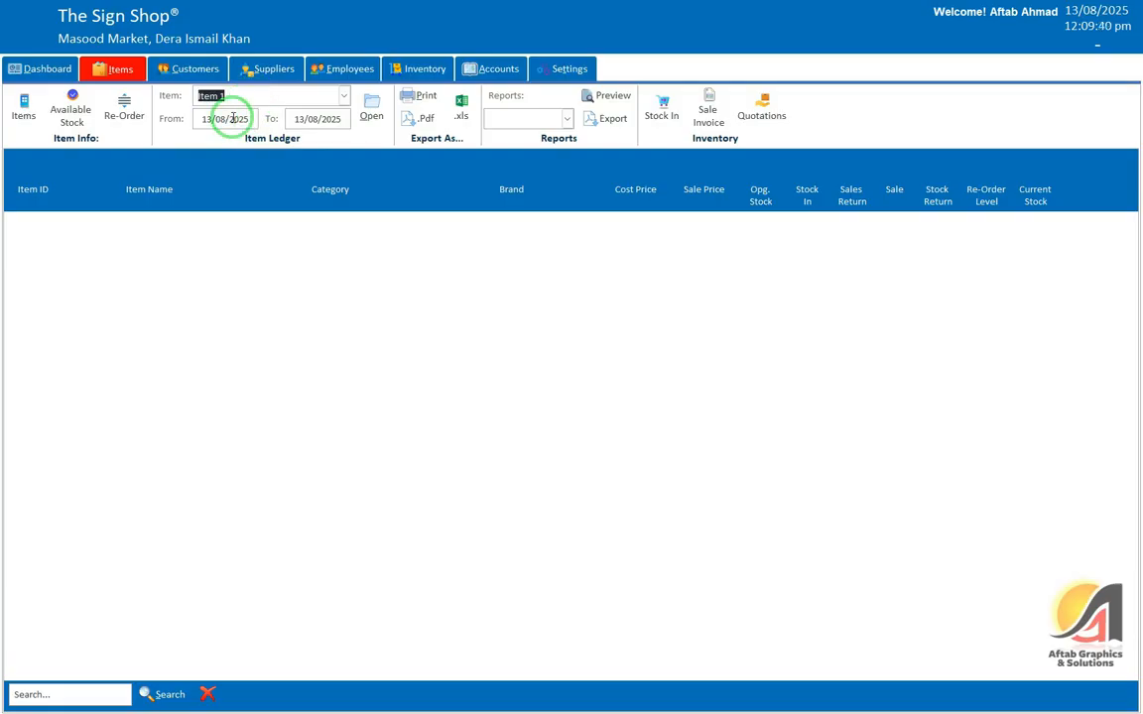
click(235, 118)
click(356, 118)
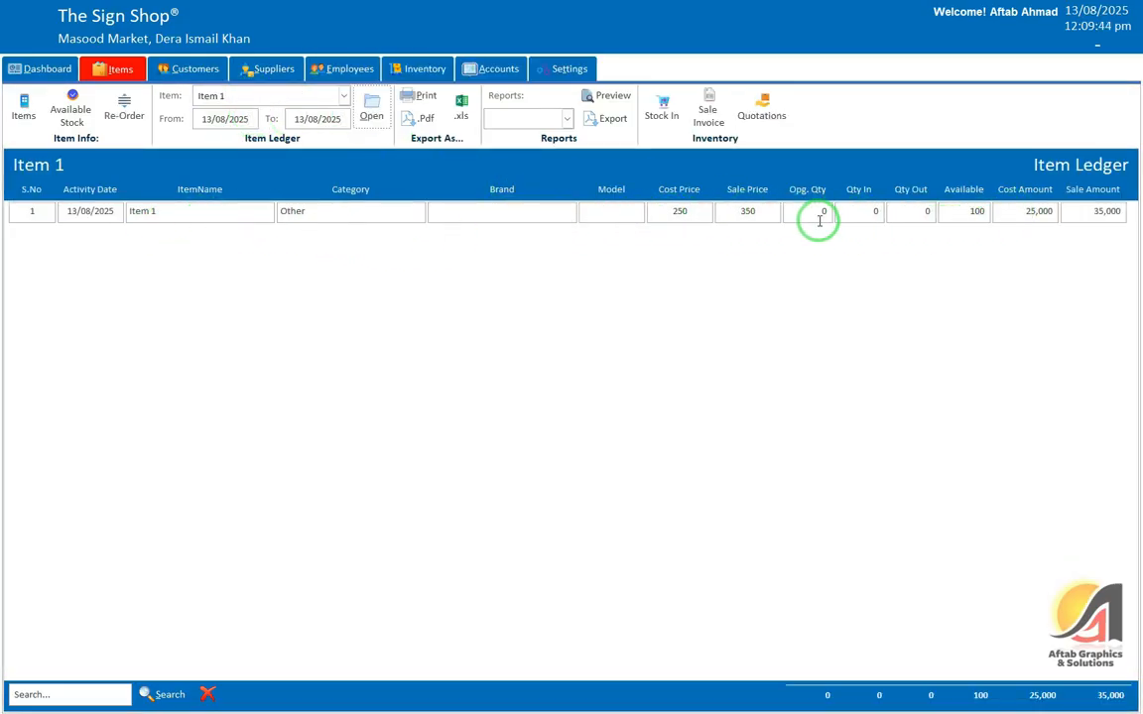
click(961, 213)
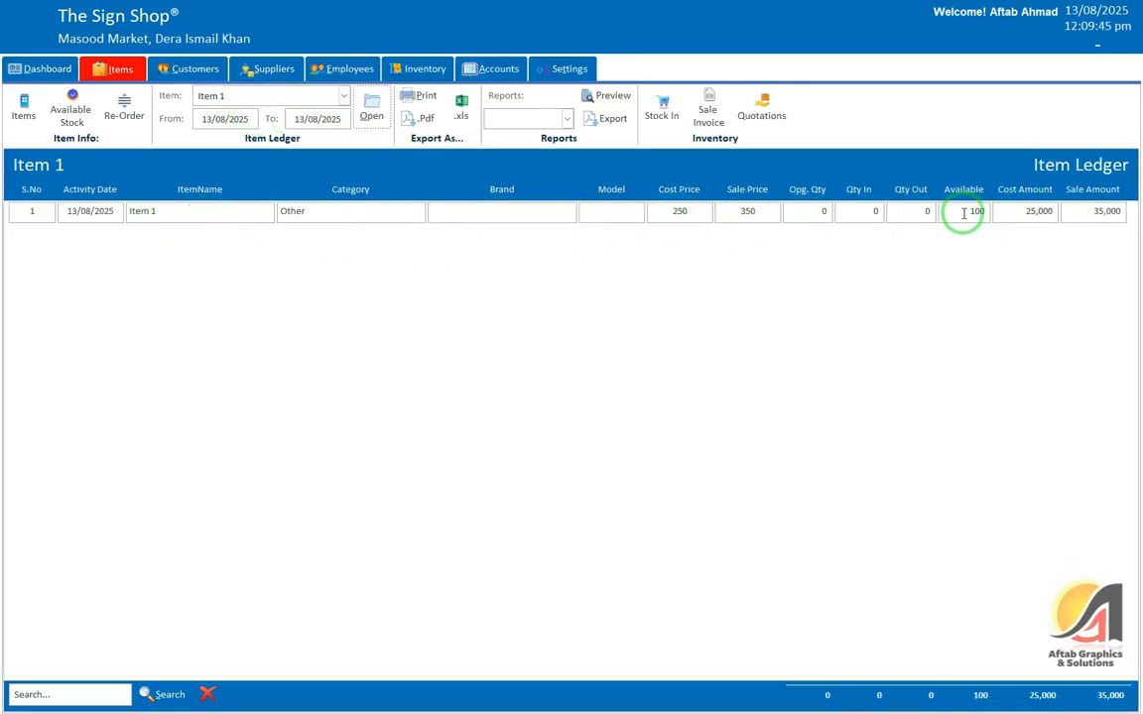
click(1020, 211)
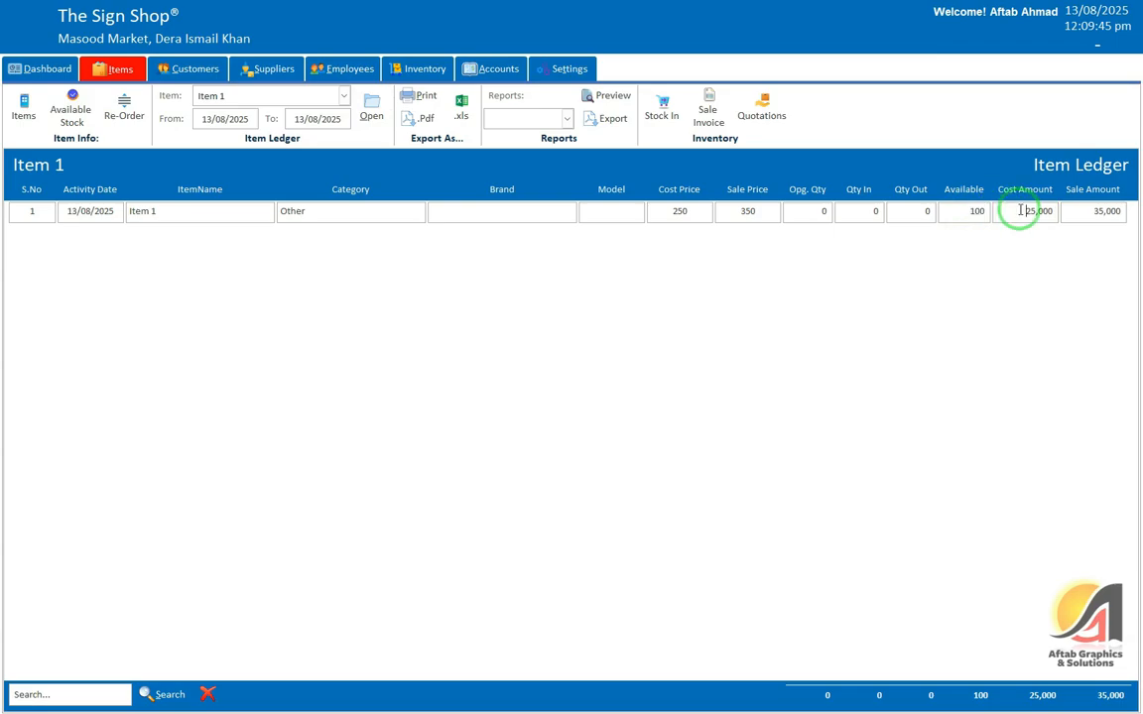
Step: Preview the Item 1 ledger for printing, close the preview, and export it as PDF
click(419, 96)
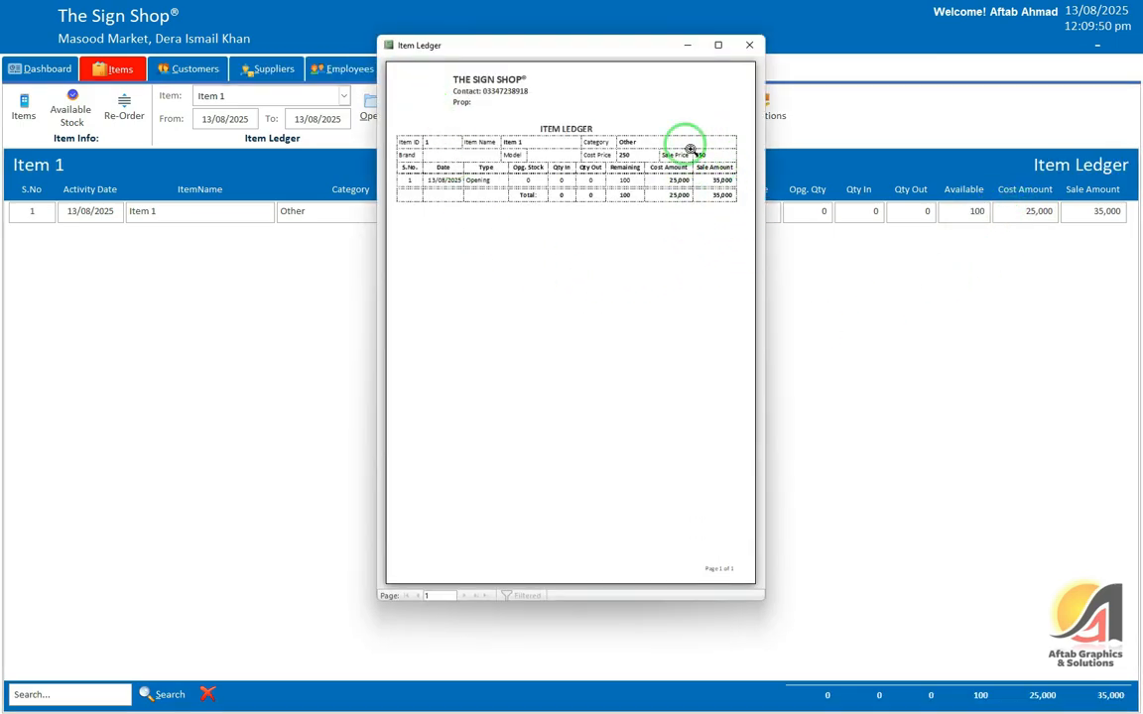
click(750, 48)
click(422, 117)
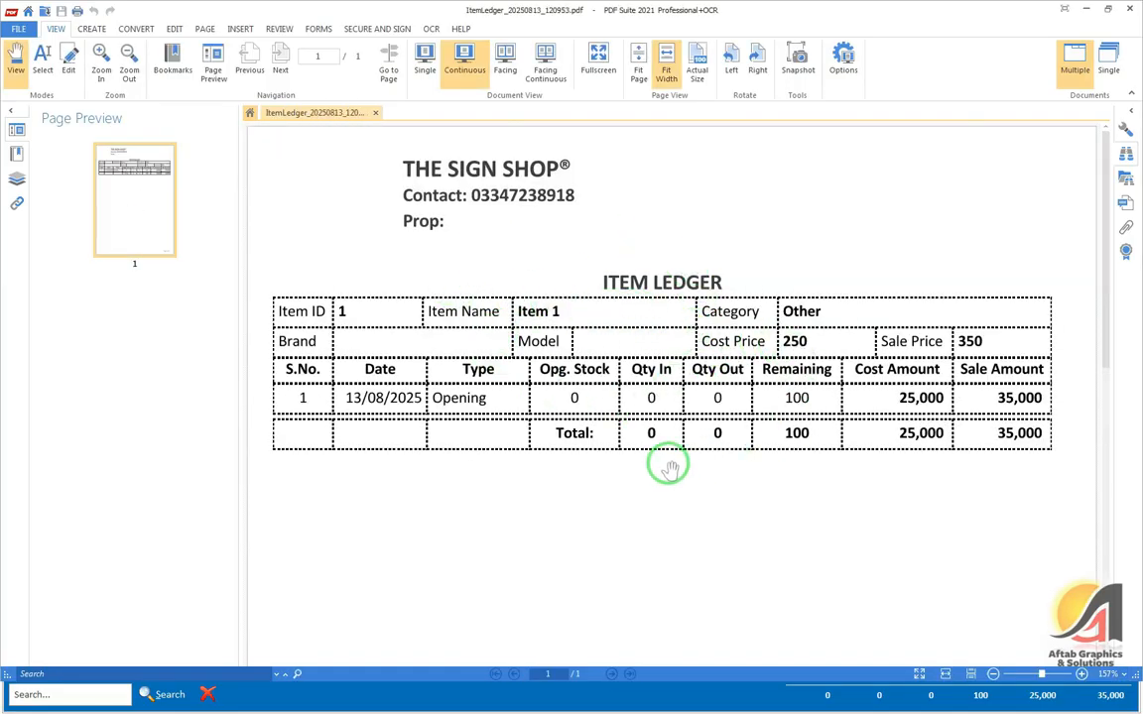
Step: Review the ItemLedger PDF showing category Other, cost 250 and sale 350, then close PDF Suite
drag(673, 392, 674, 316)
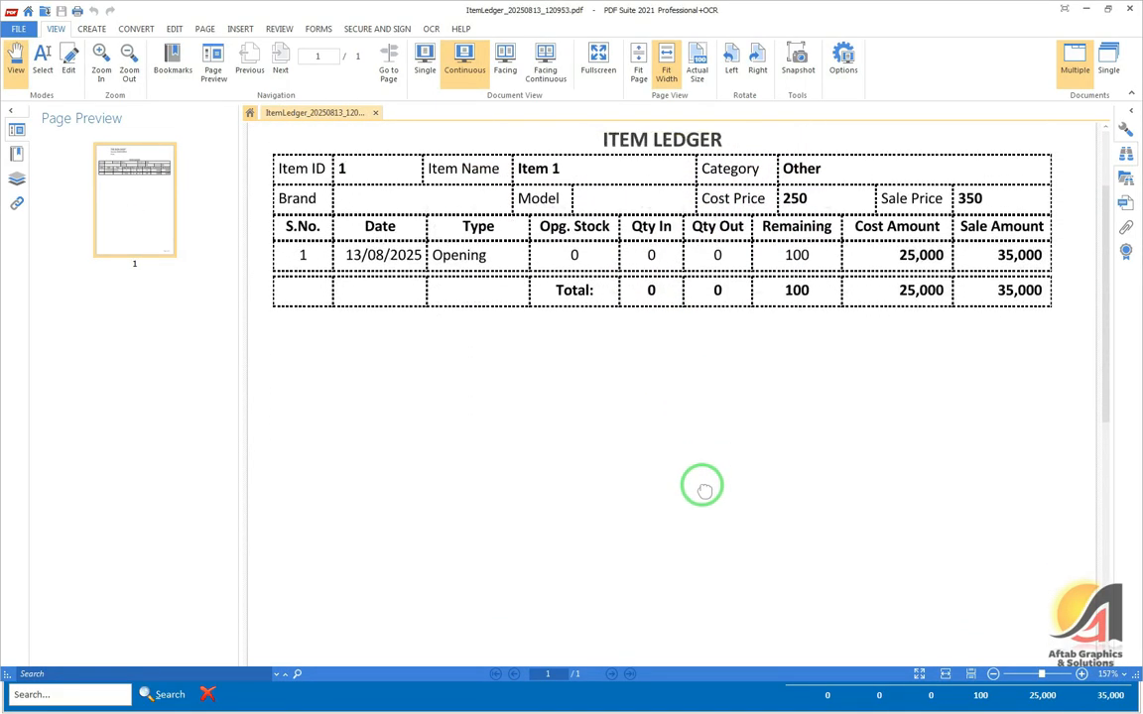
scroll(705, 496, up, 1)
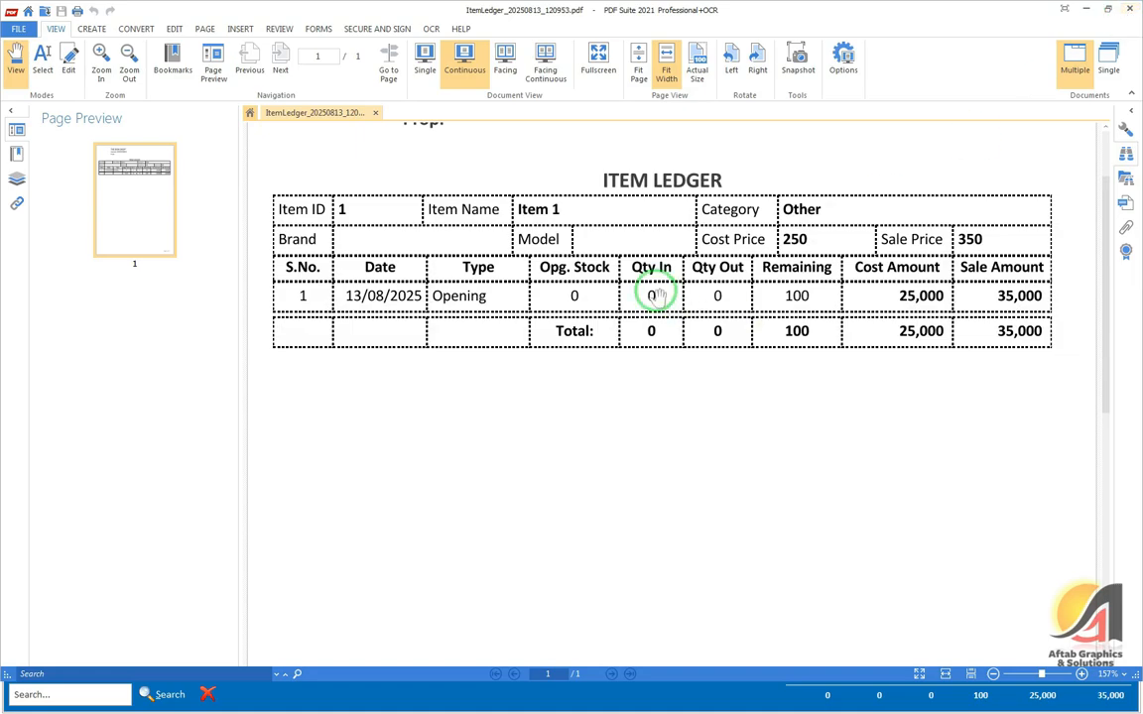
scroll(681, 260, up, 3)
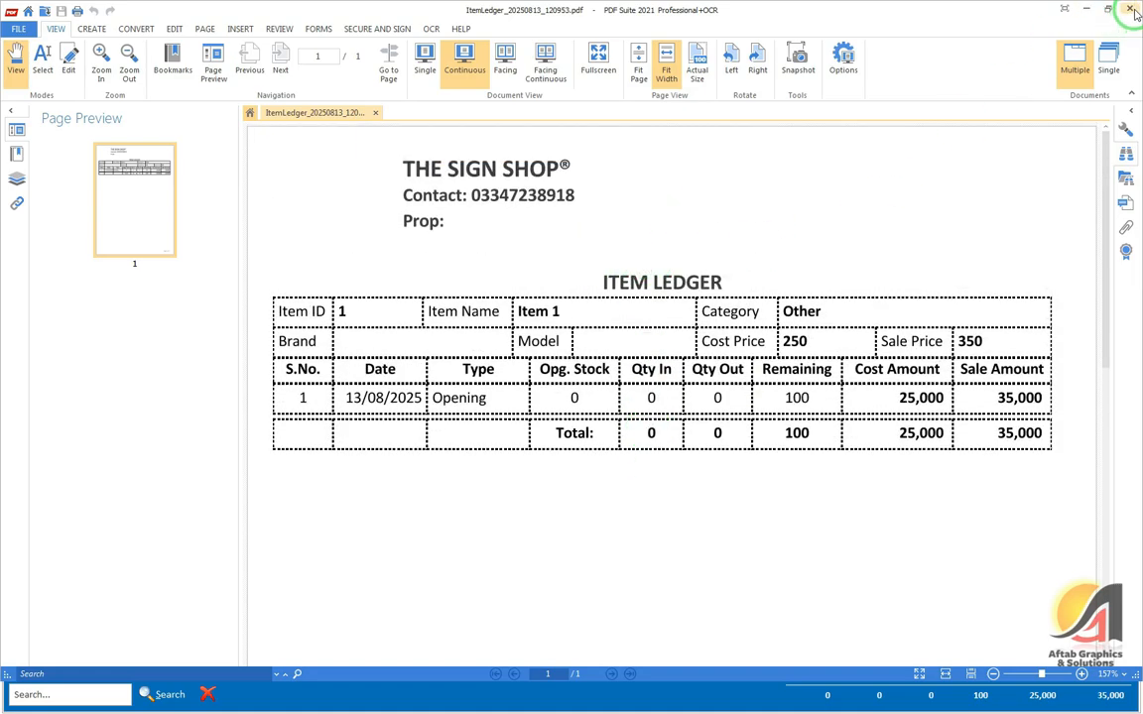
click(1132, 11)
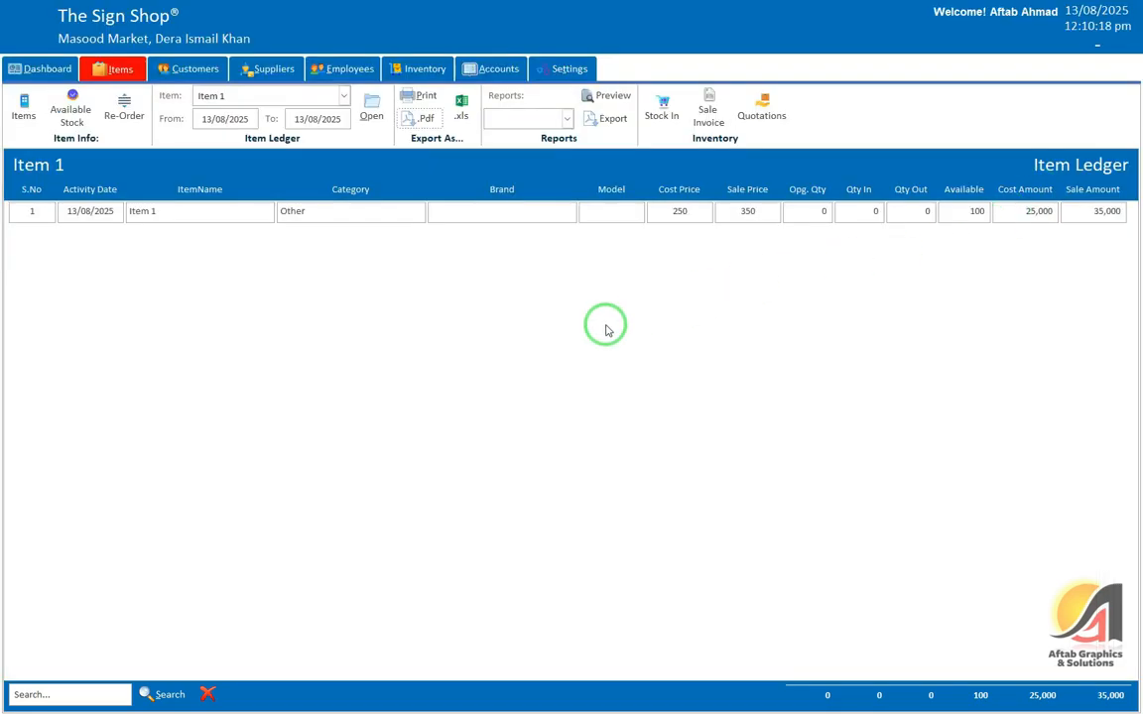
Step: Preview the Items by Alphabet report from the Reports list, then close it
click(516, 122)
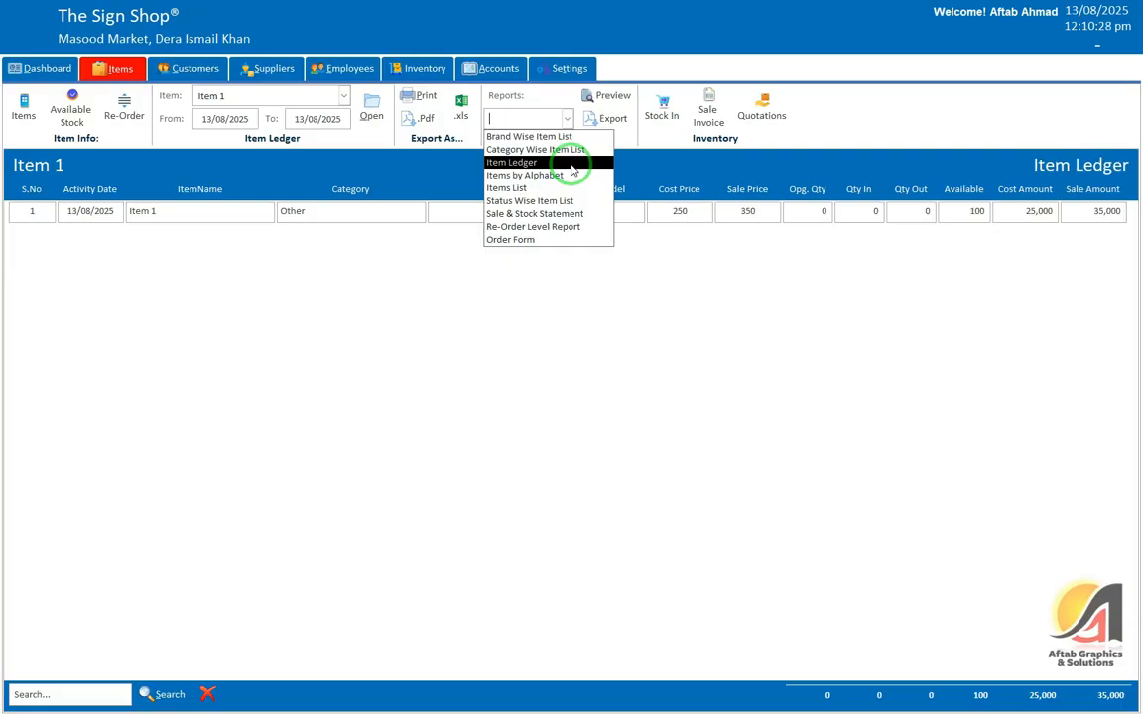
click(571, 179)
click(605, 95)
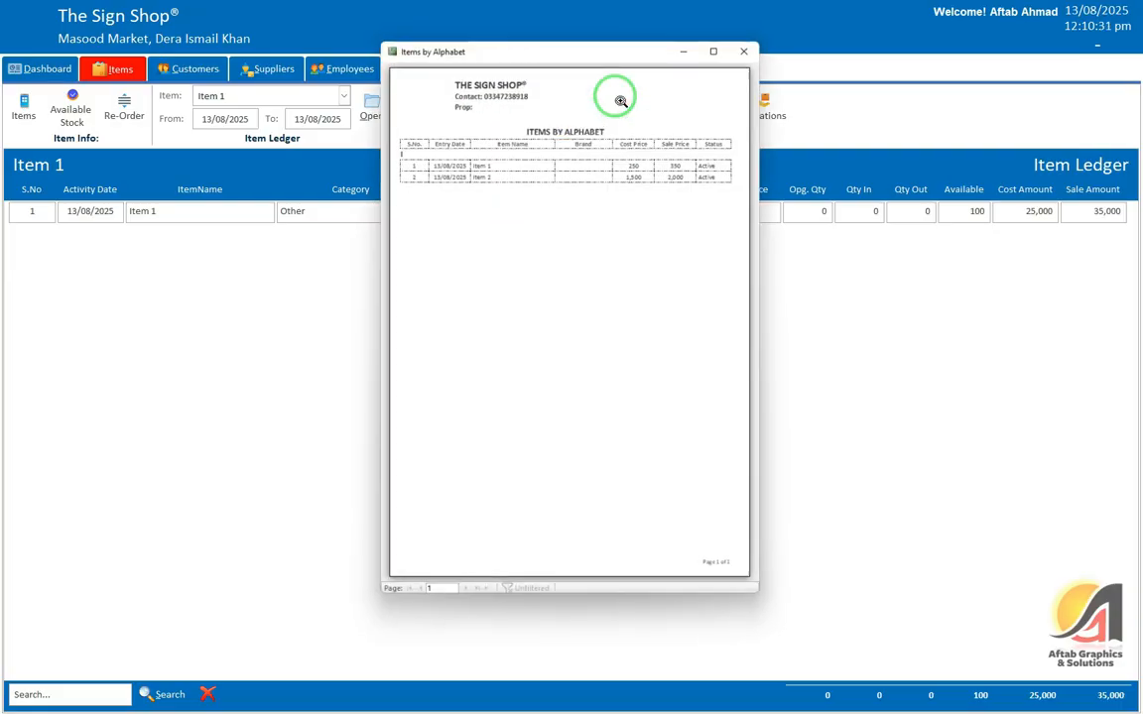
click(749, 45)
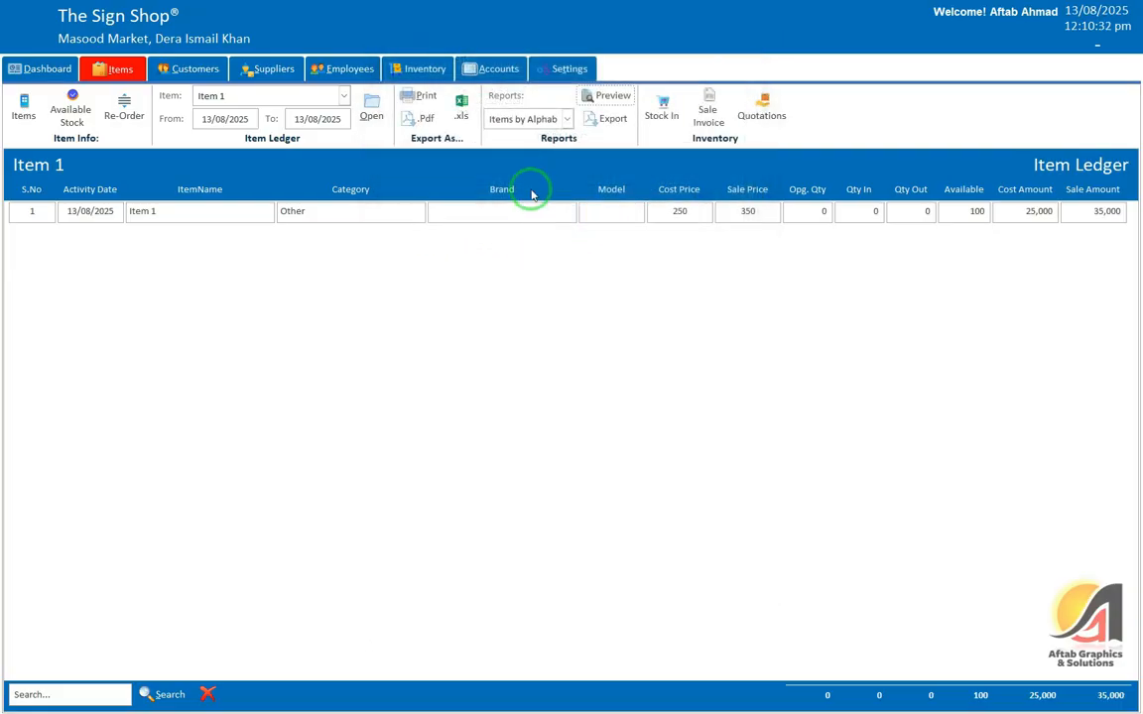
Step: Preview the Items List report, then close it
click(567, 118)
click(566, 188)
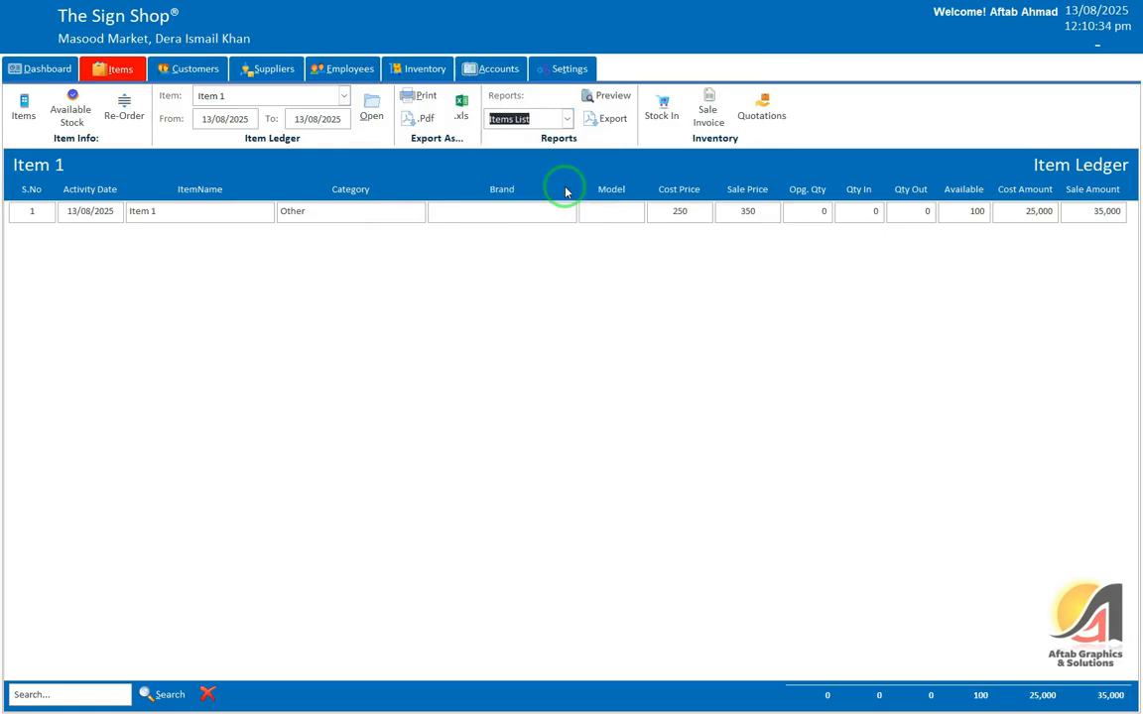
click(604, 94)
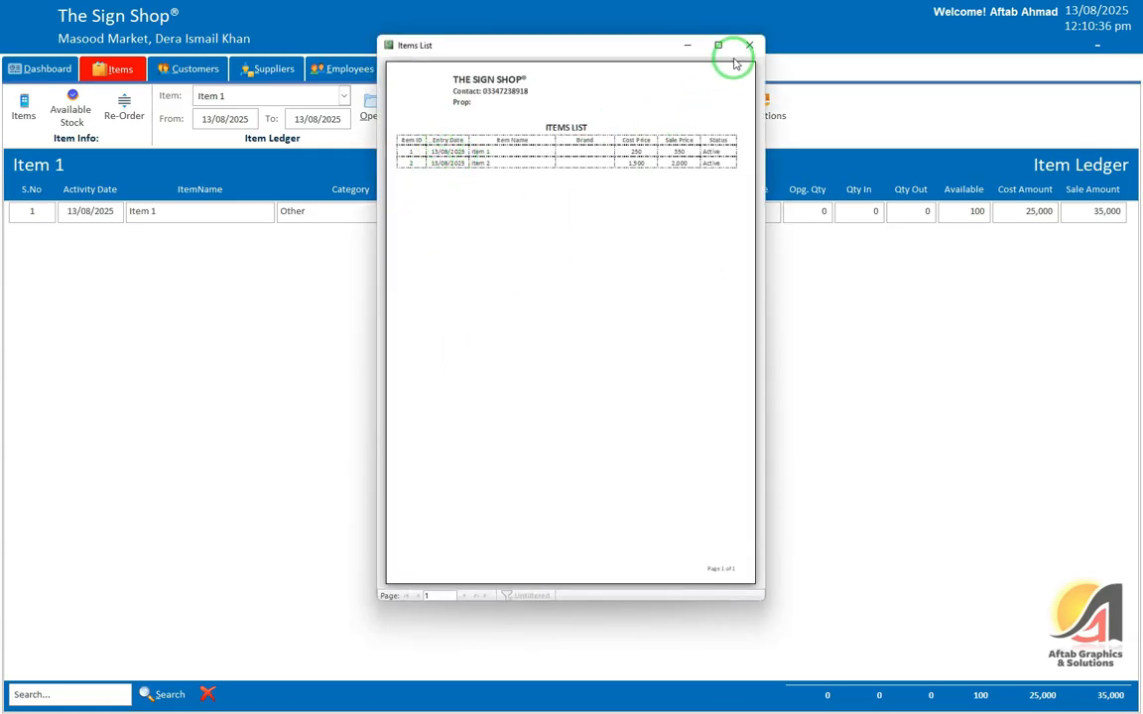
click(746, 45)
Step: Preview the Sale & Stock Statement showing closing stock 115 worth 47,500, then close it
click(567, 118)
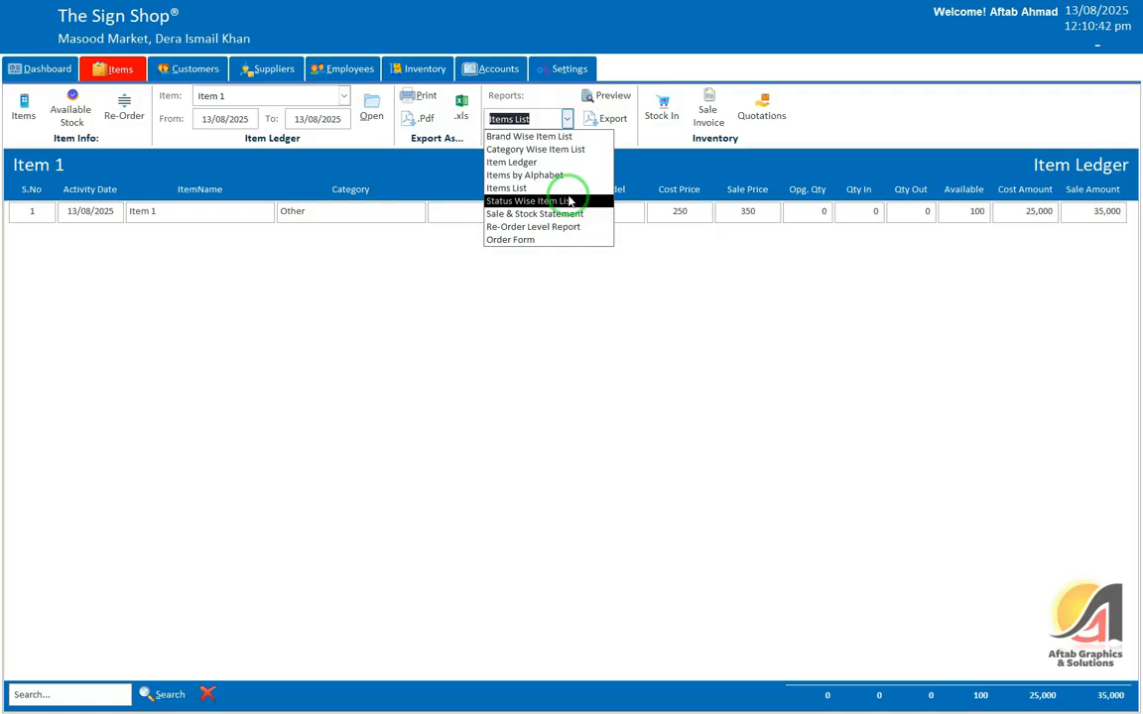
click(556, 214)
click(607, 95)
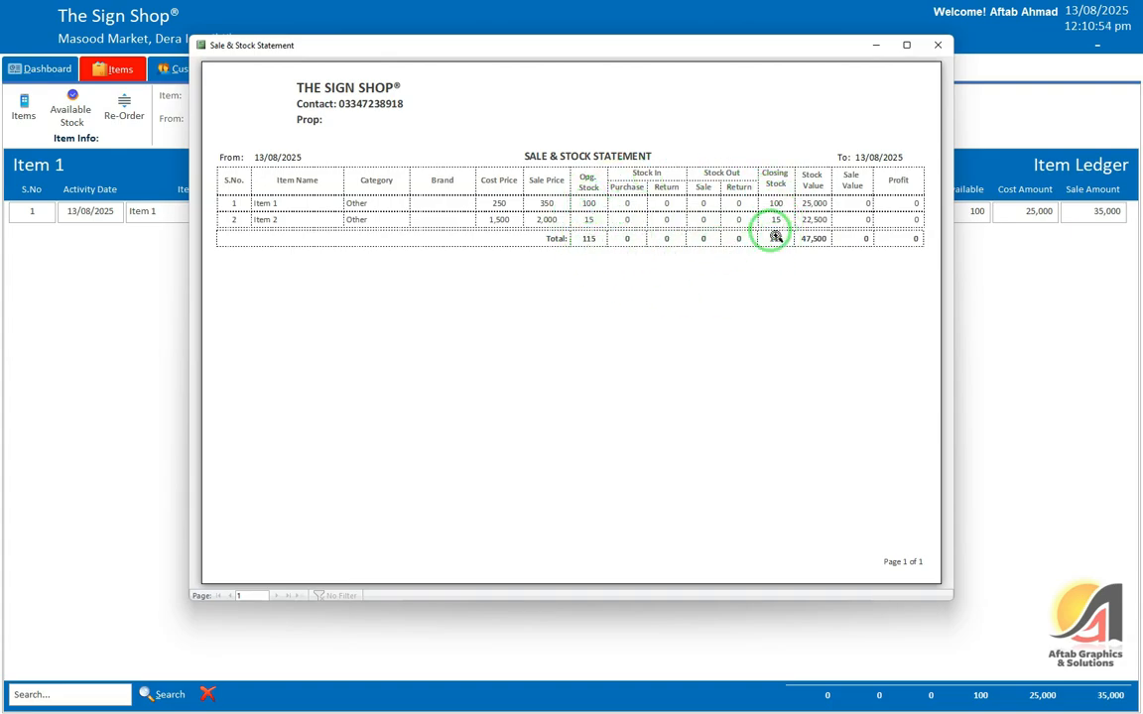
click(939, 47)
Step: Preview the Re-Order Level Report, then close it
click(566, 118)
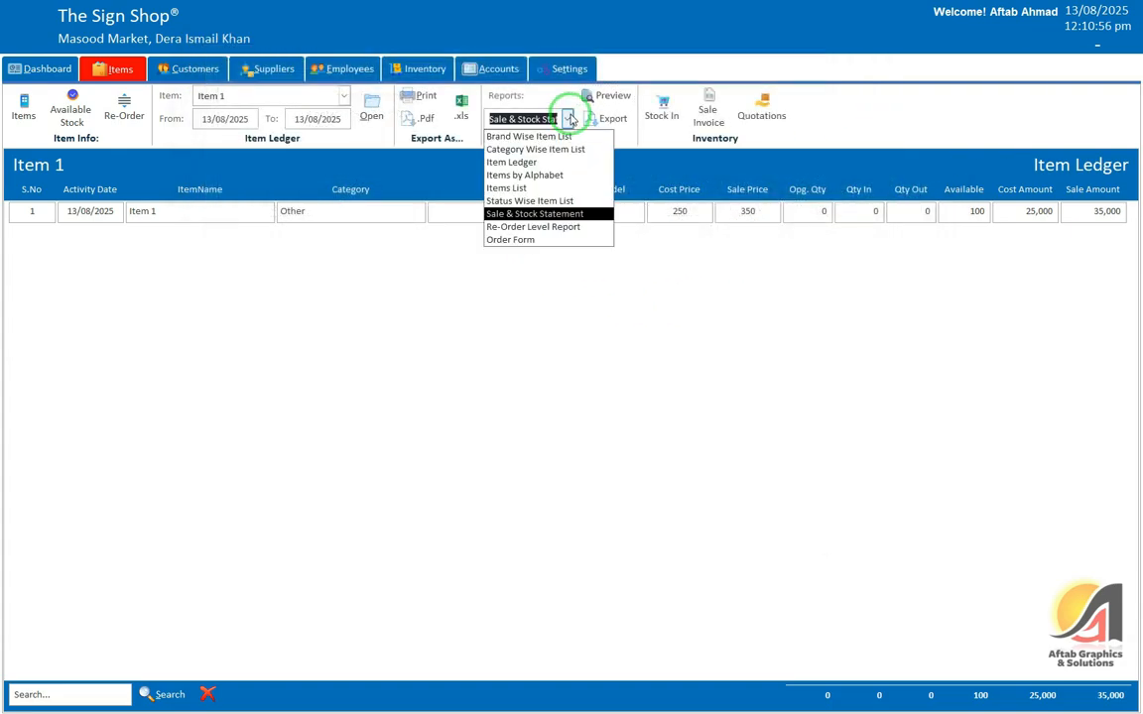
click(570, 227)
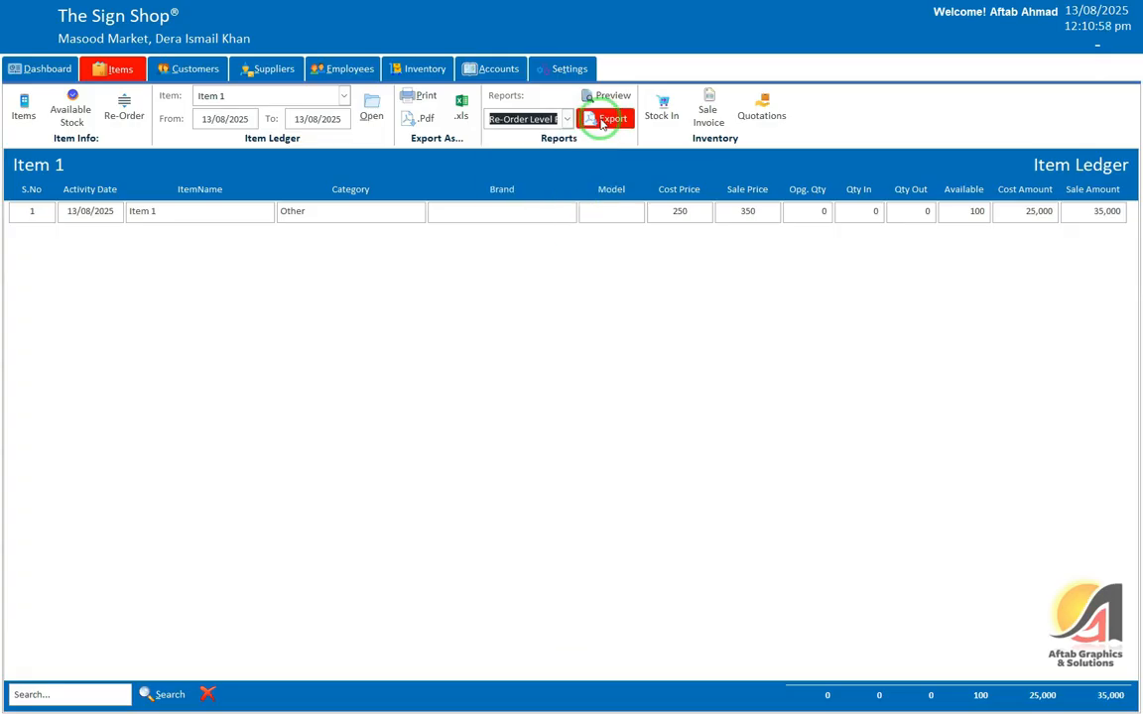
click(612, 95)
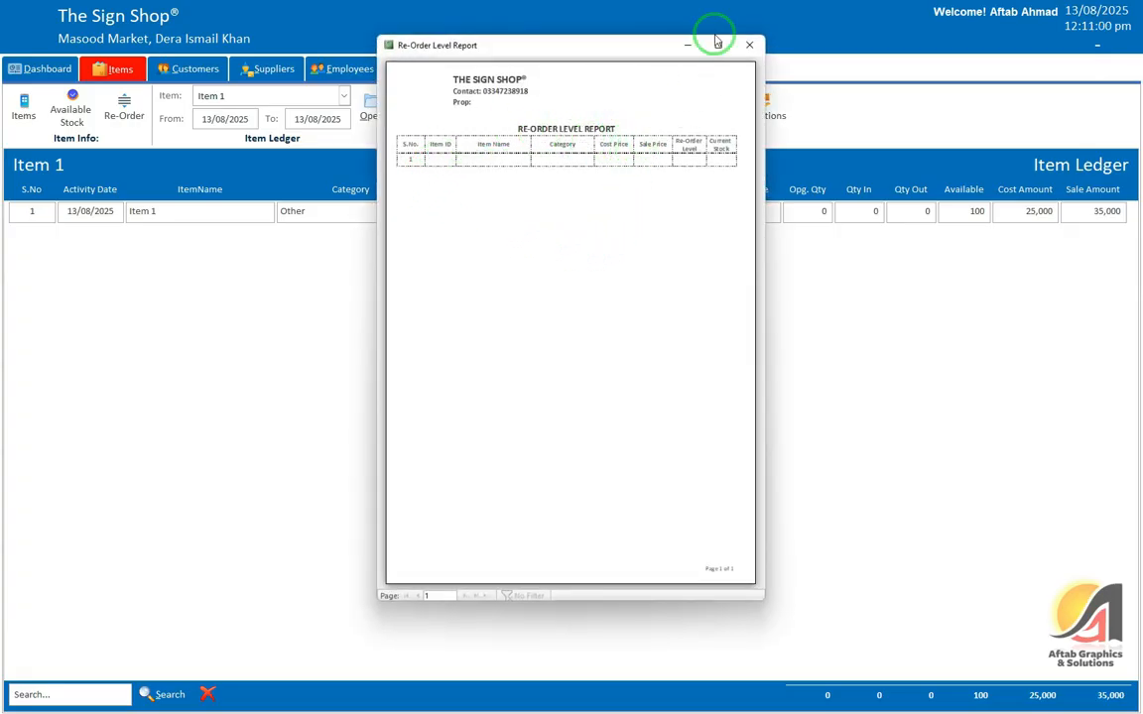
click(750, 47)
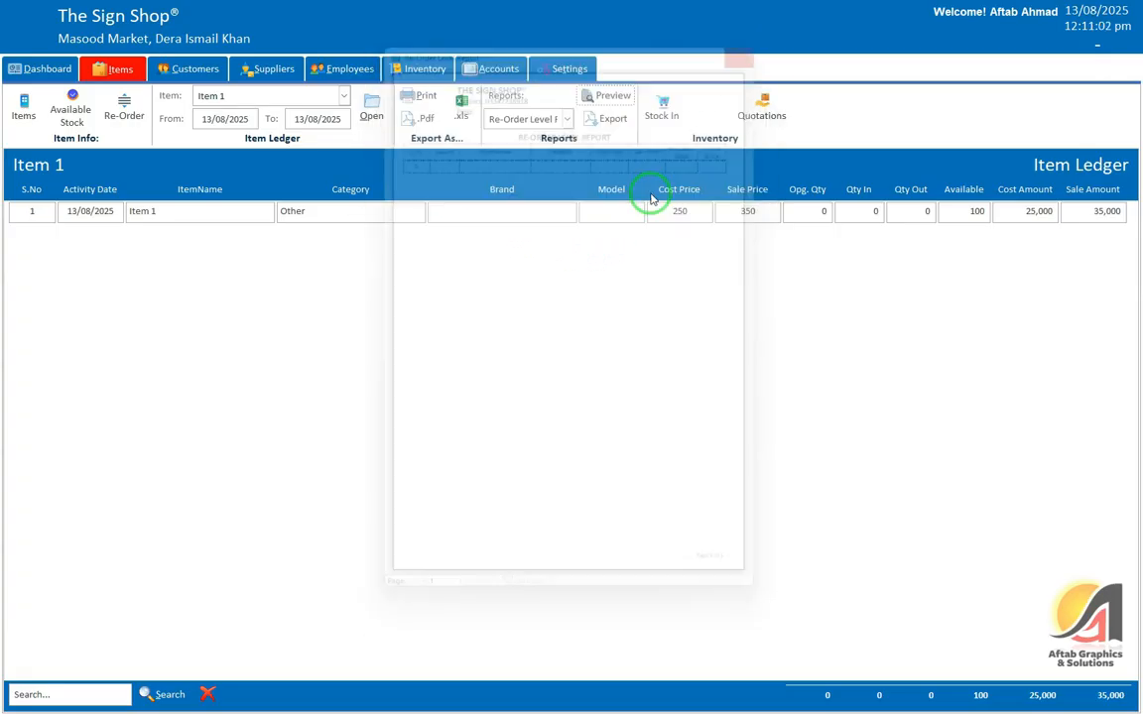
Step: Preview the Order Form full screen, zooming in and back out, then close it
click(568, 119)
click(521, 239)
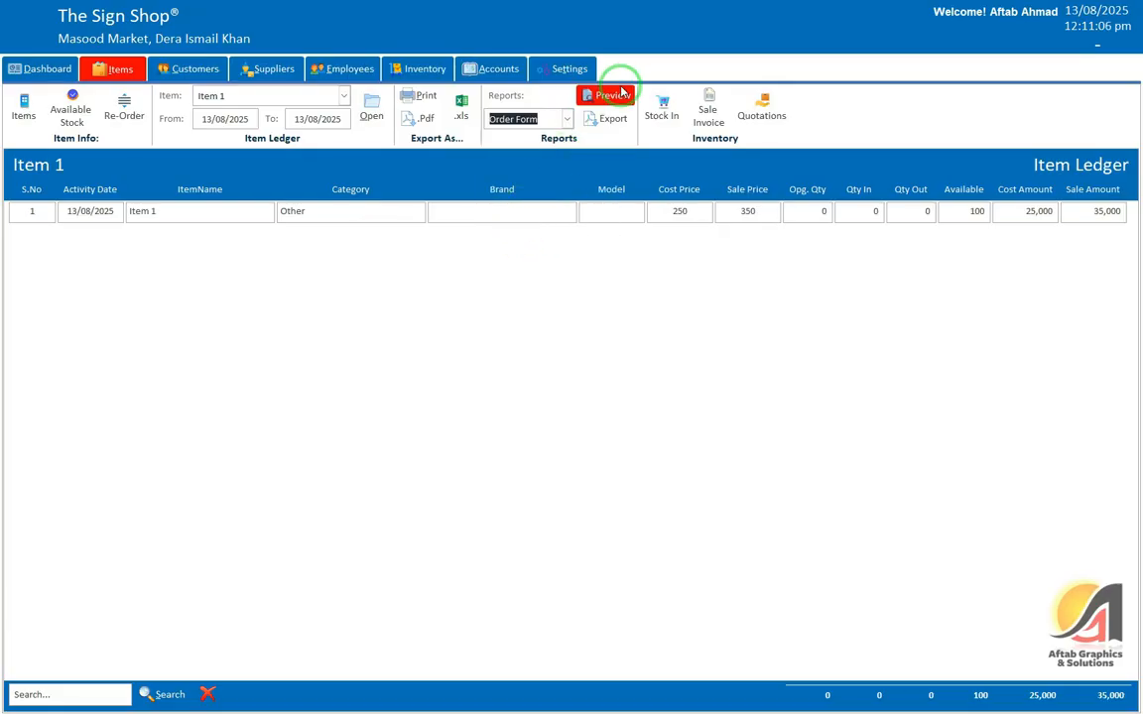
click(616, 95)
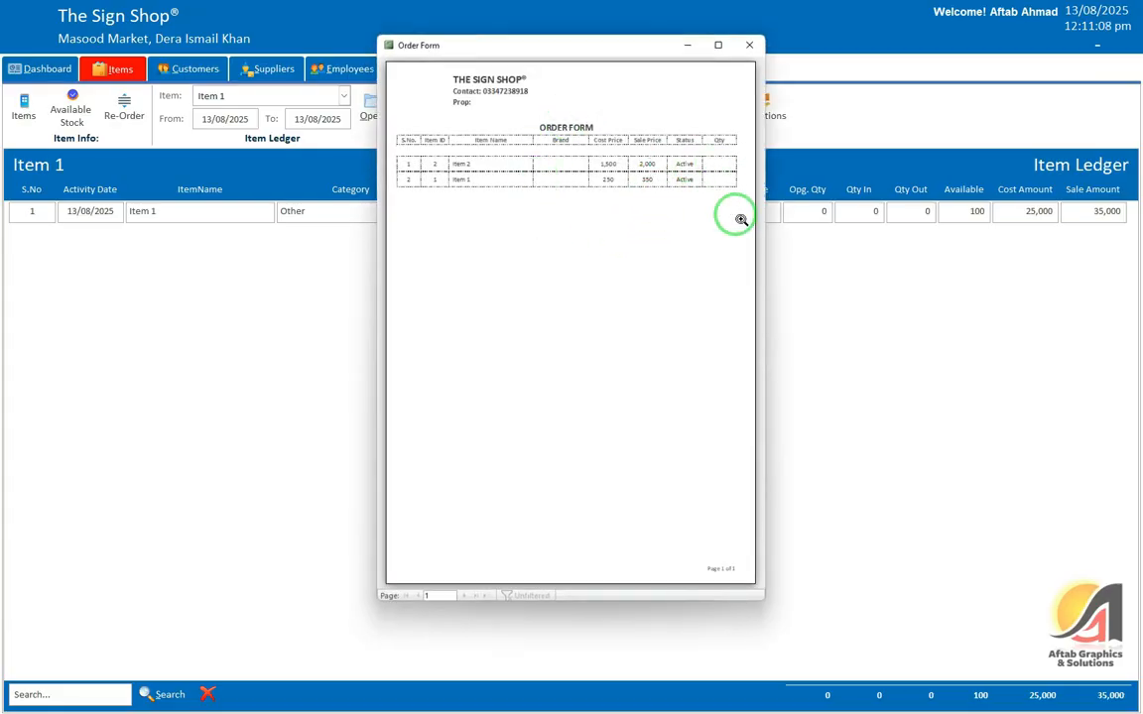
click(723, 44)
click(581, 164)
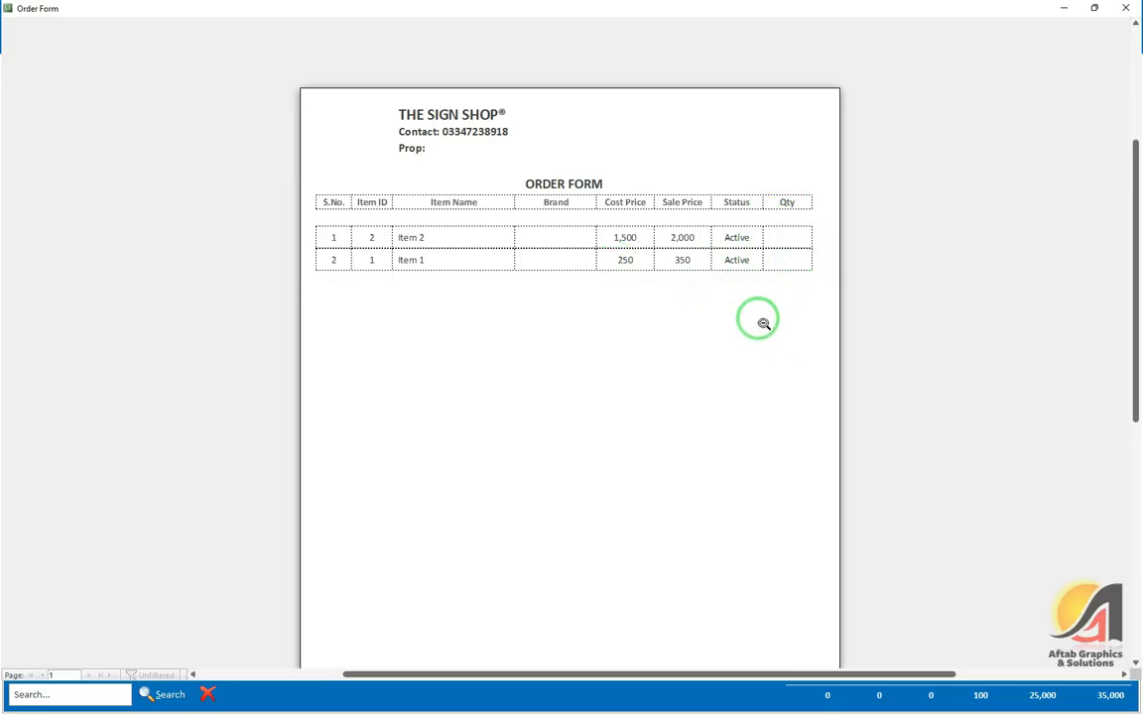
click(611, 210)
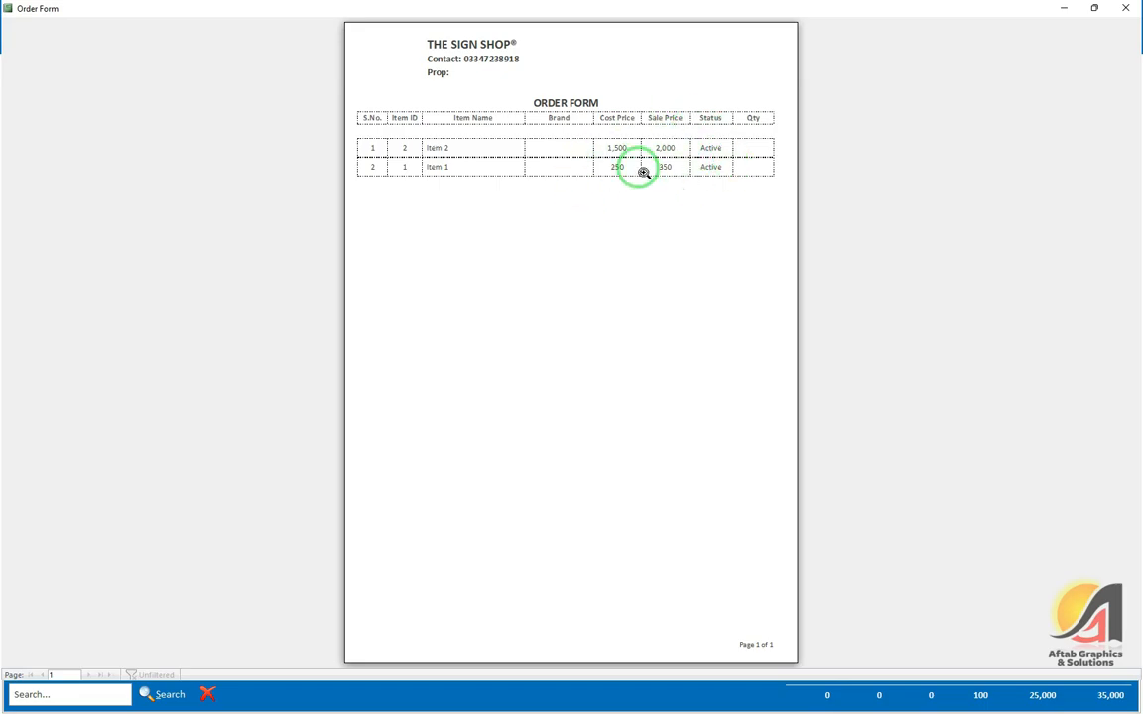
click(1125, 8)
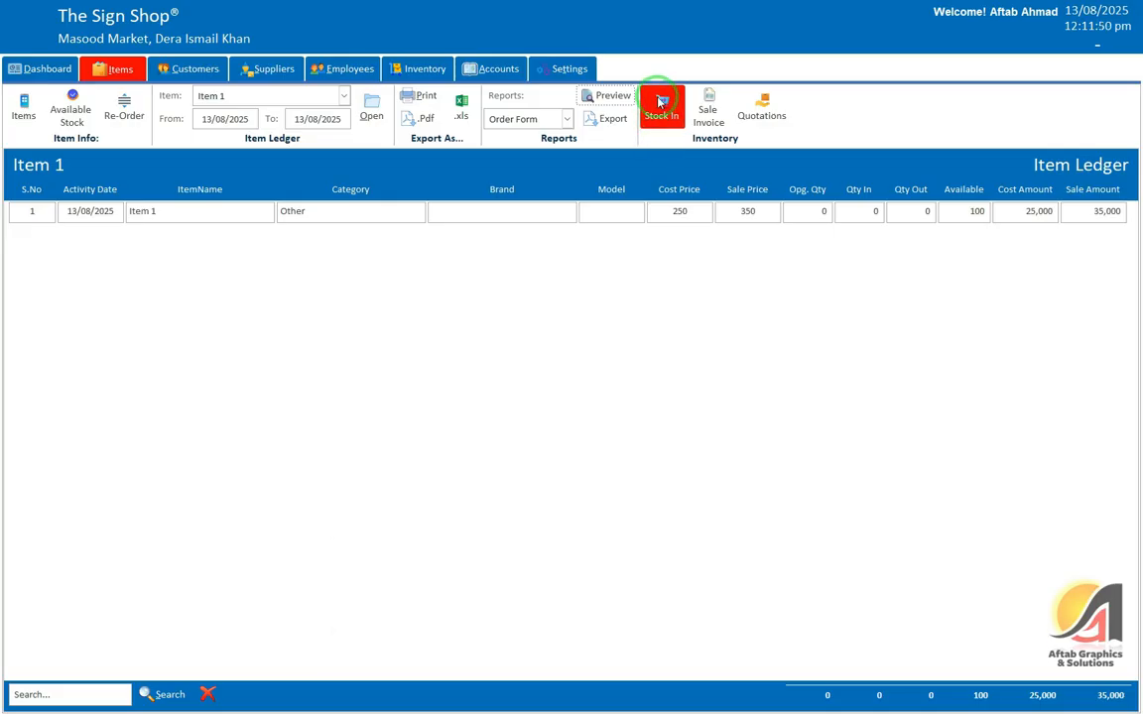
Step: Move from stock-in and sale invoice screens to the Customers list and start a new customer
click(662, 102)
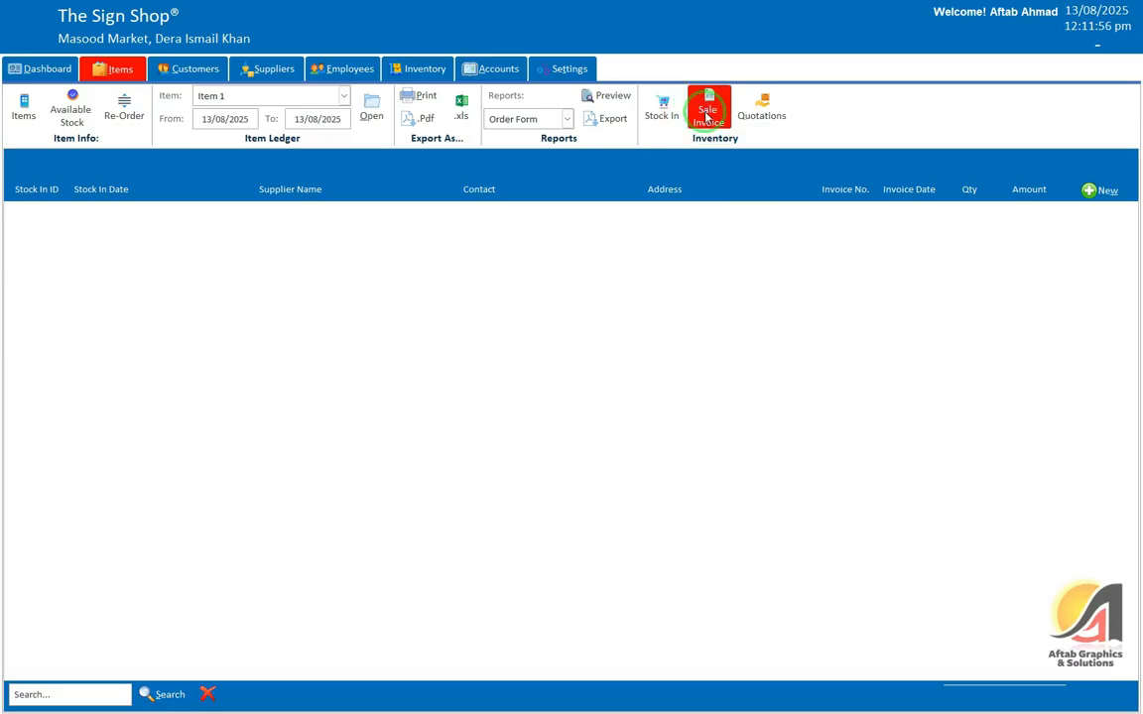
click(763, 107)
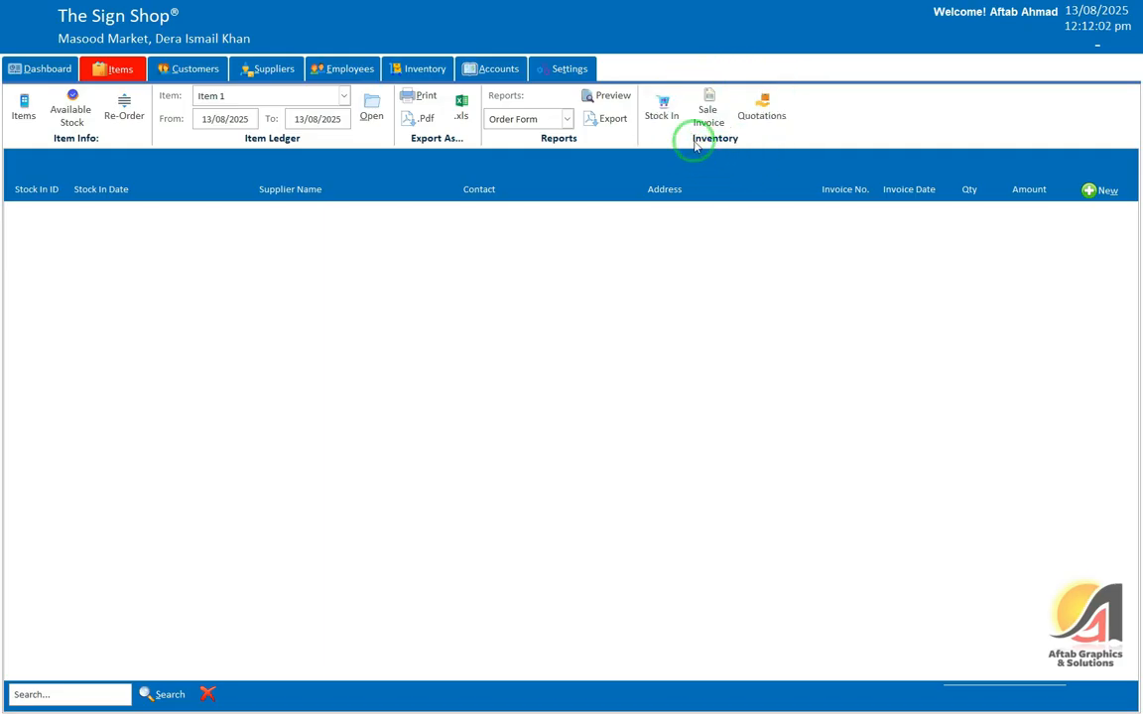
click(193, 71)
click(276, 71)
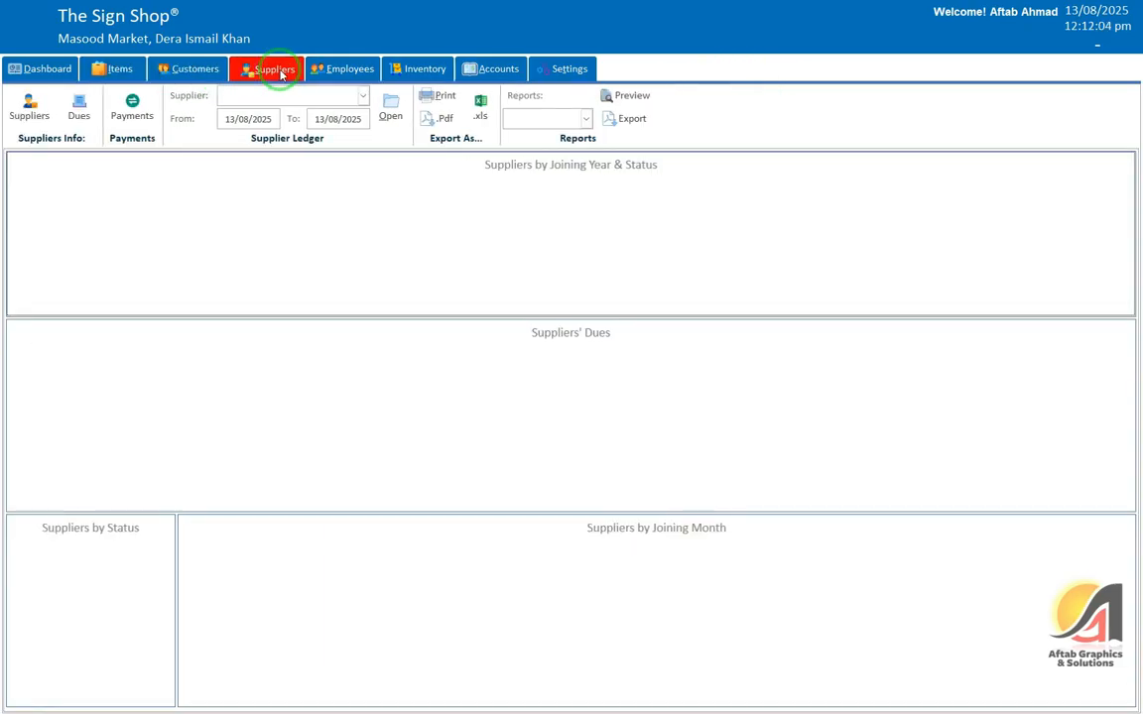
click(192, 74)
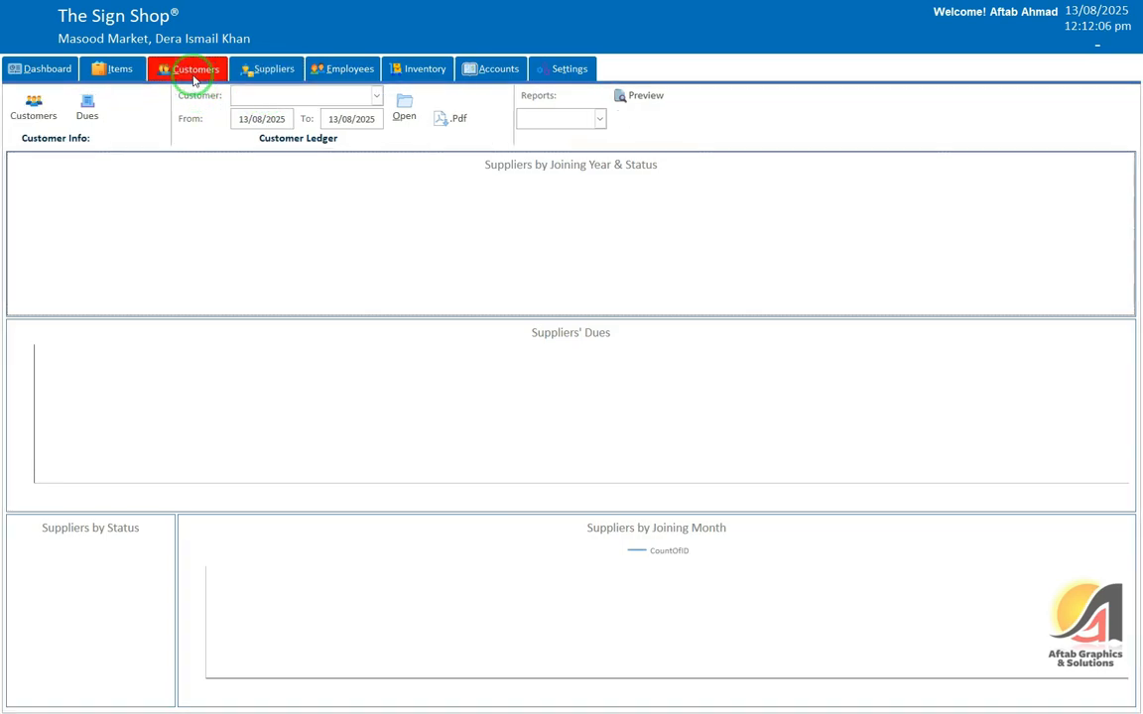
click(40, 116)
click(1097, 191)
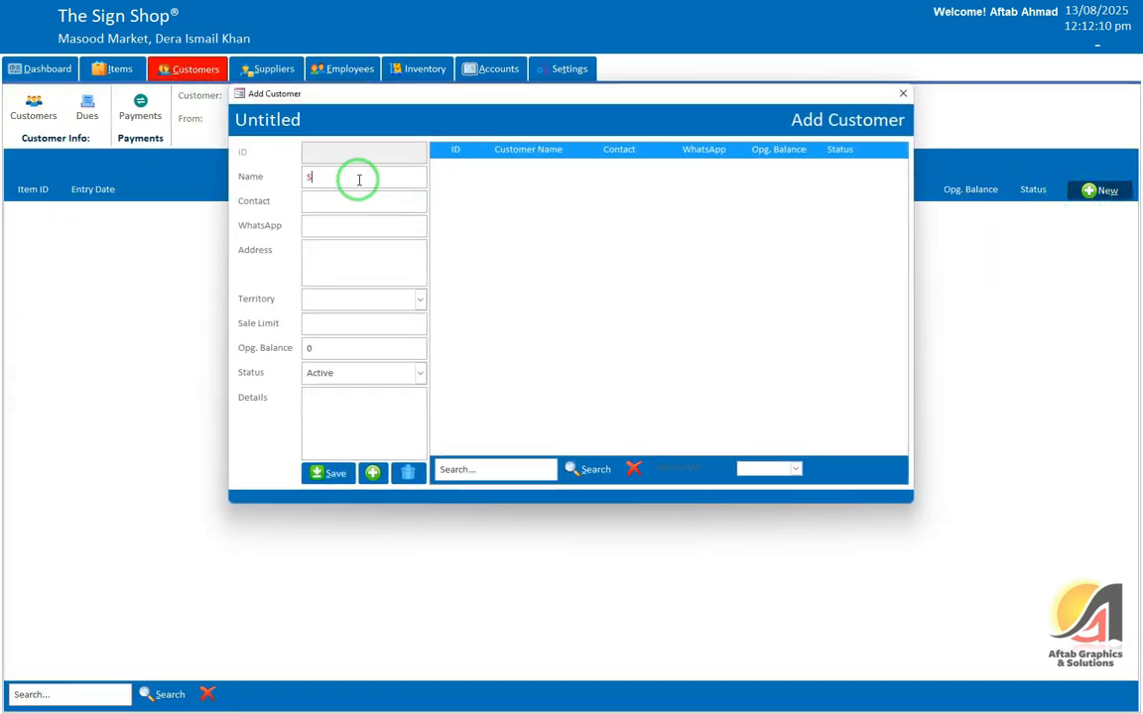
Step: Enter a customer's name, find the Territory list empty, and close the form unsaved
key(Tab)
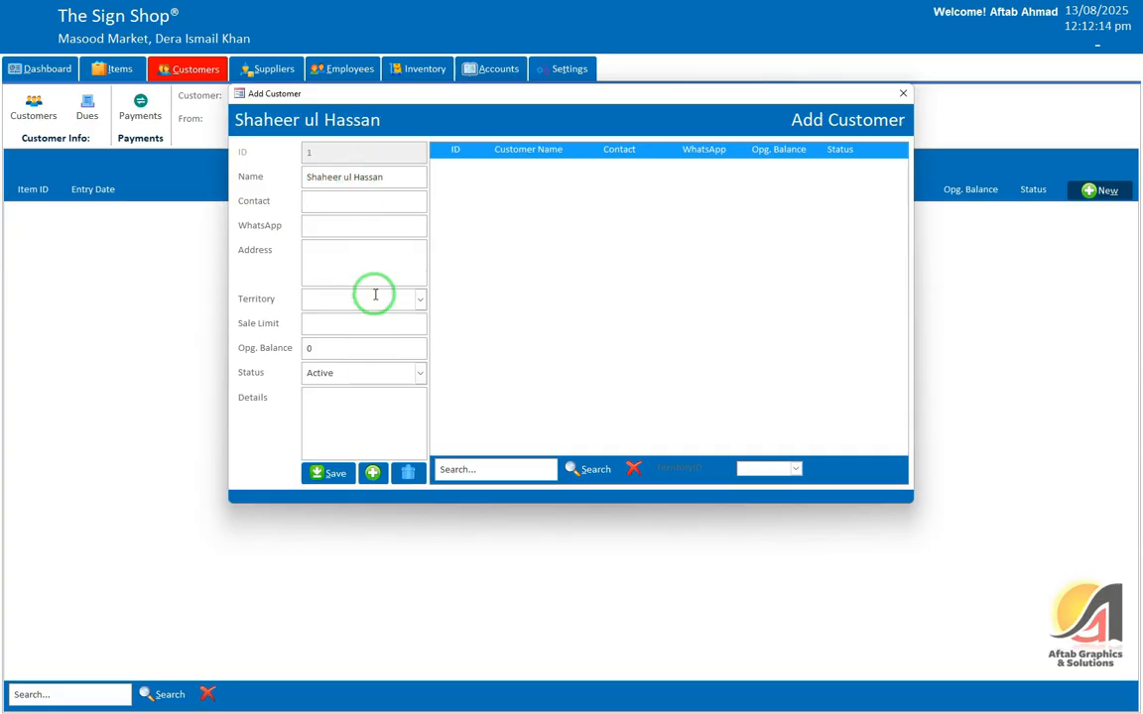
click(375, 300)
click(412, 280)
click(421, 299)
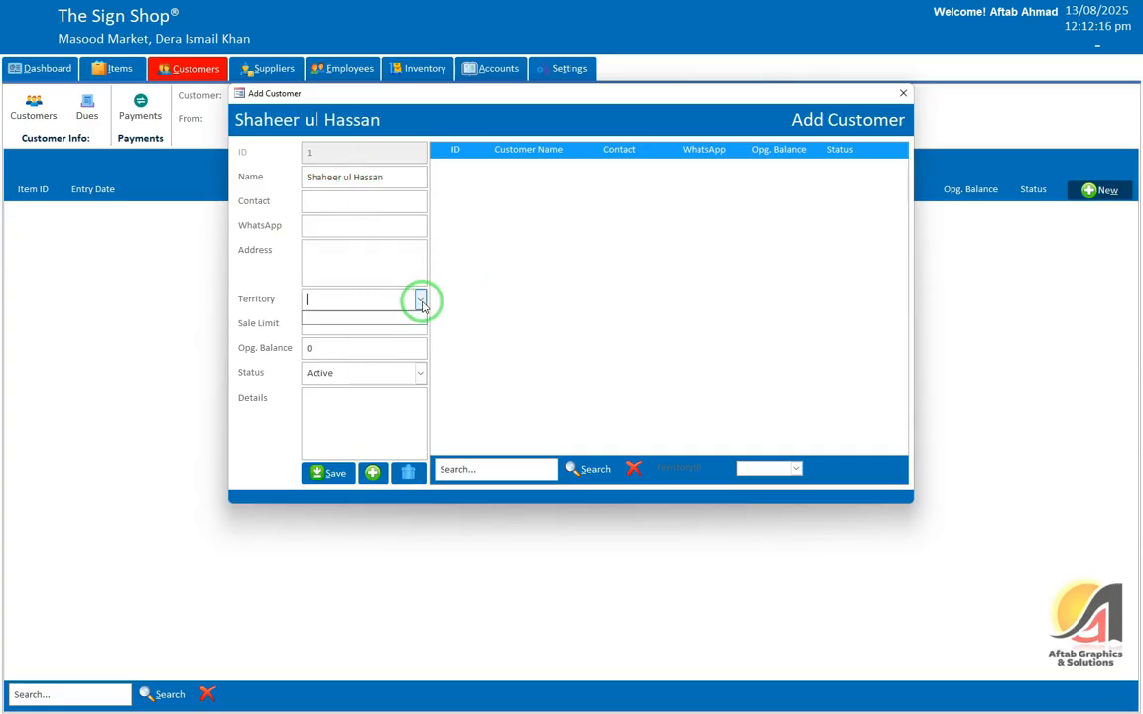
click(352, 268)
click(338, 222)
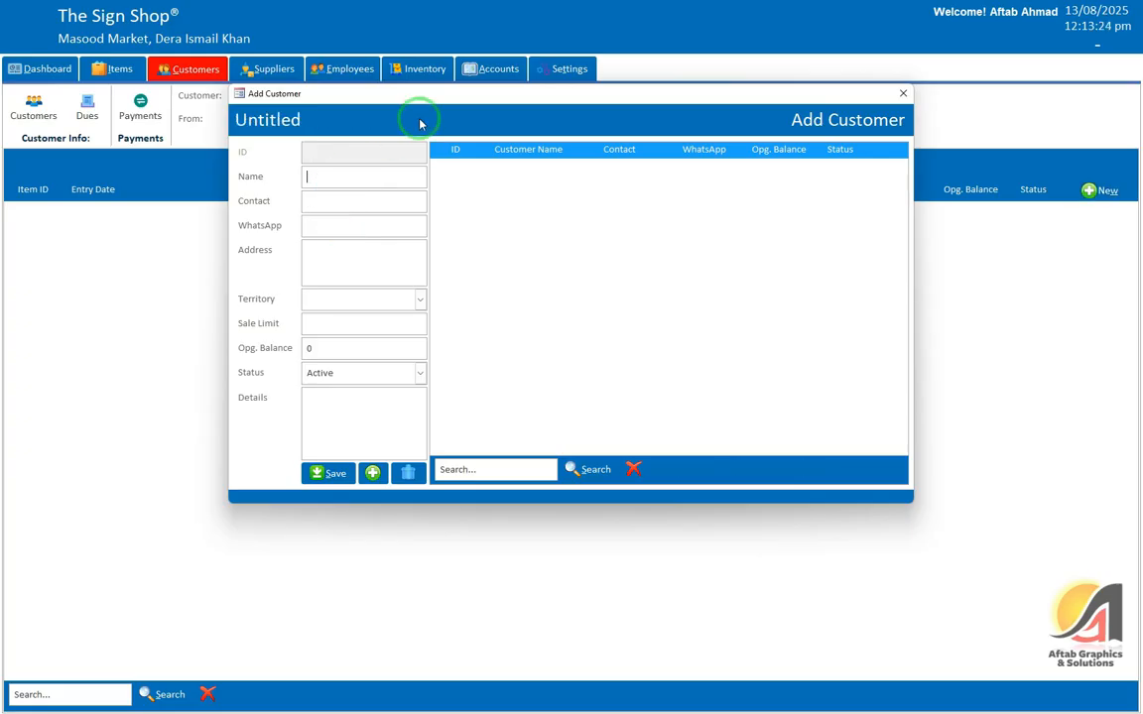
click(903, 93)
Step: In Settings' Territories table, add rows Circular Road, General Route and Civil Hospital
click(565, 69)
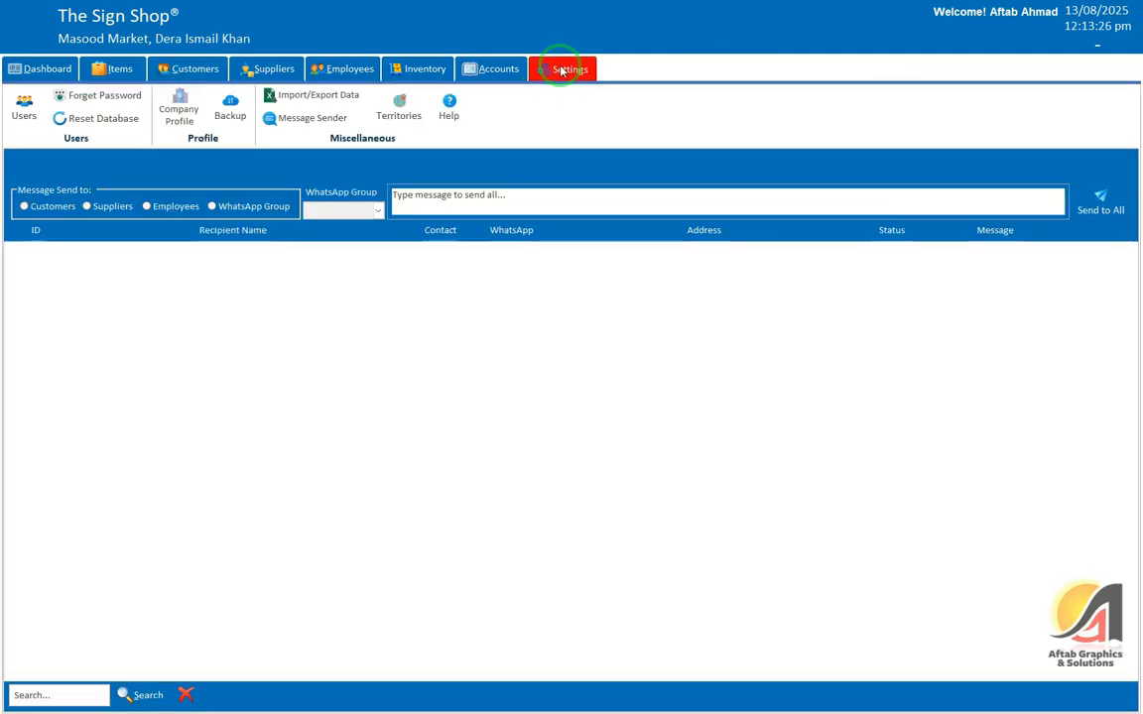
click(401, 111)
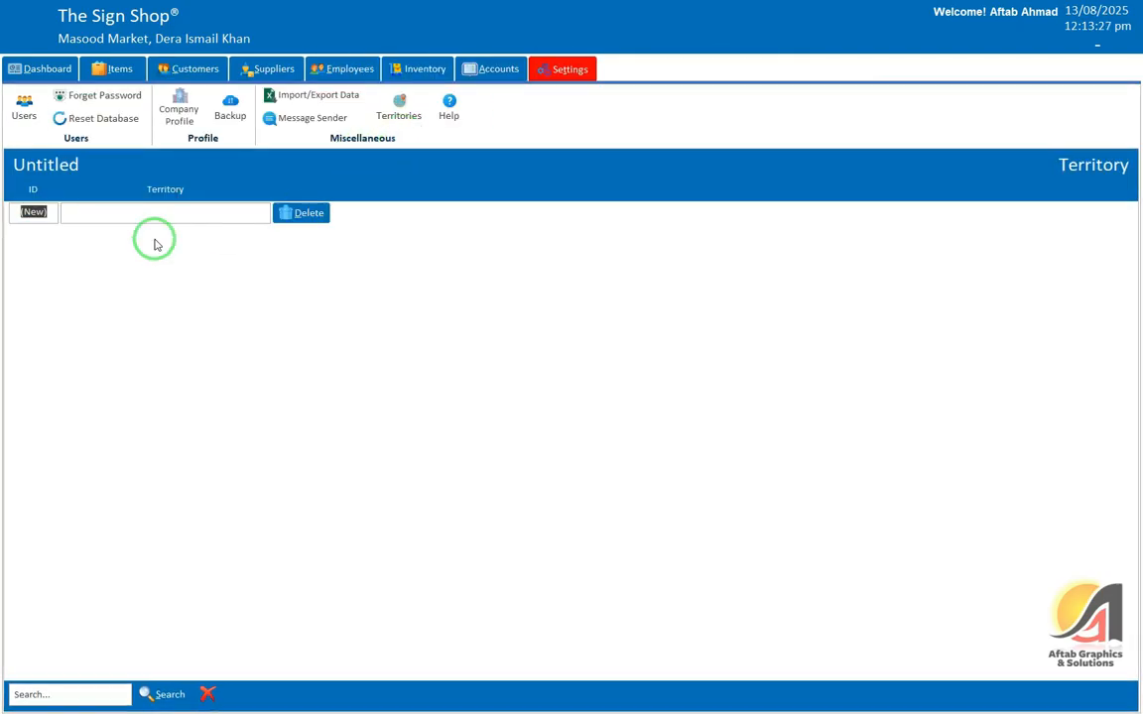
text(d)
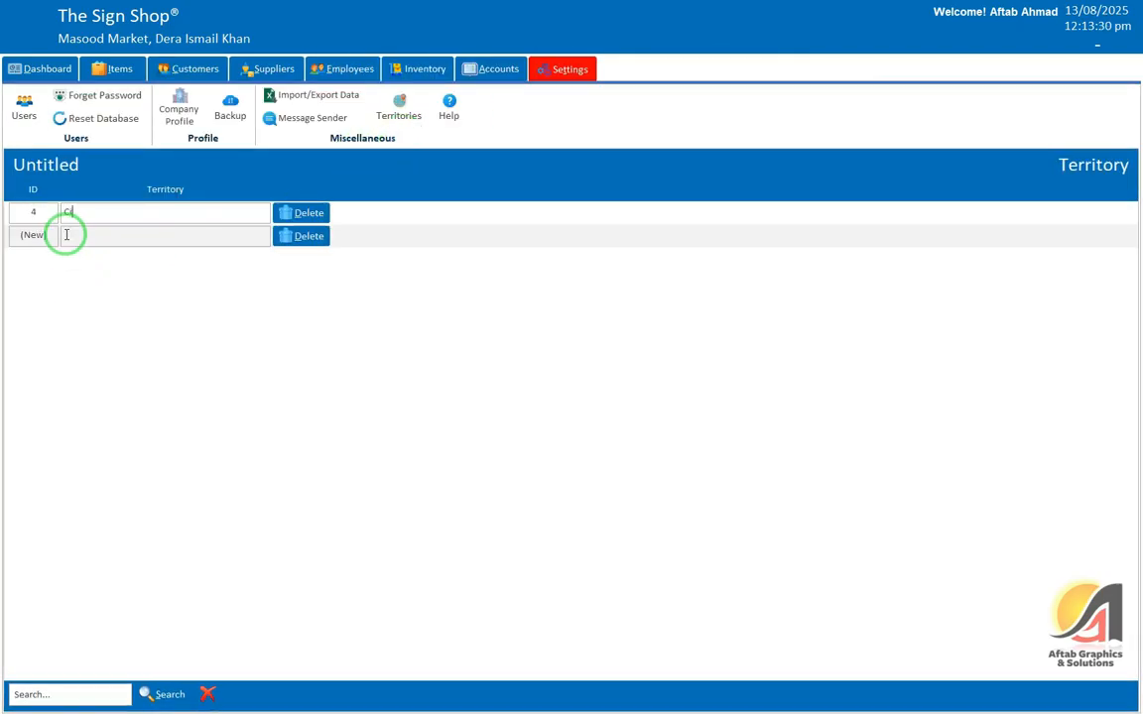
text(d)
key(Return)
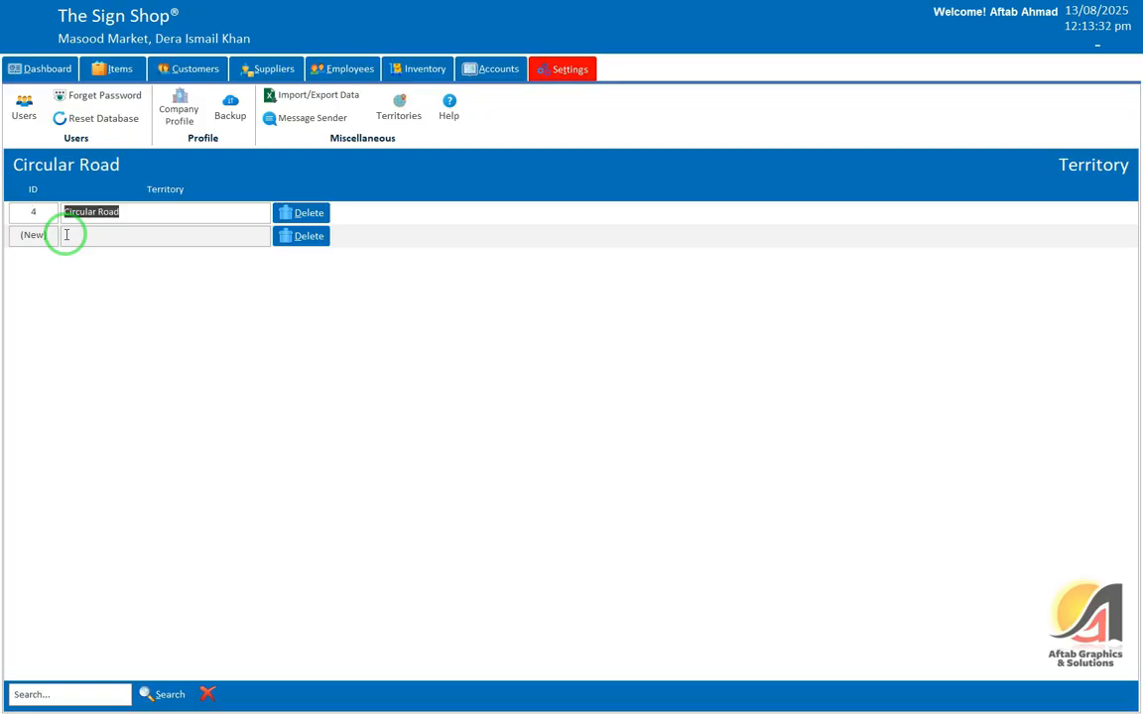
click(67, 234)
text(General Route)
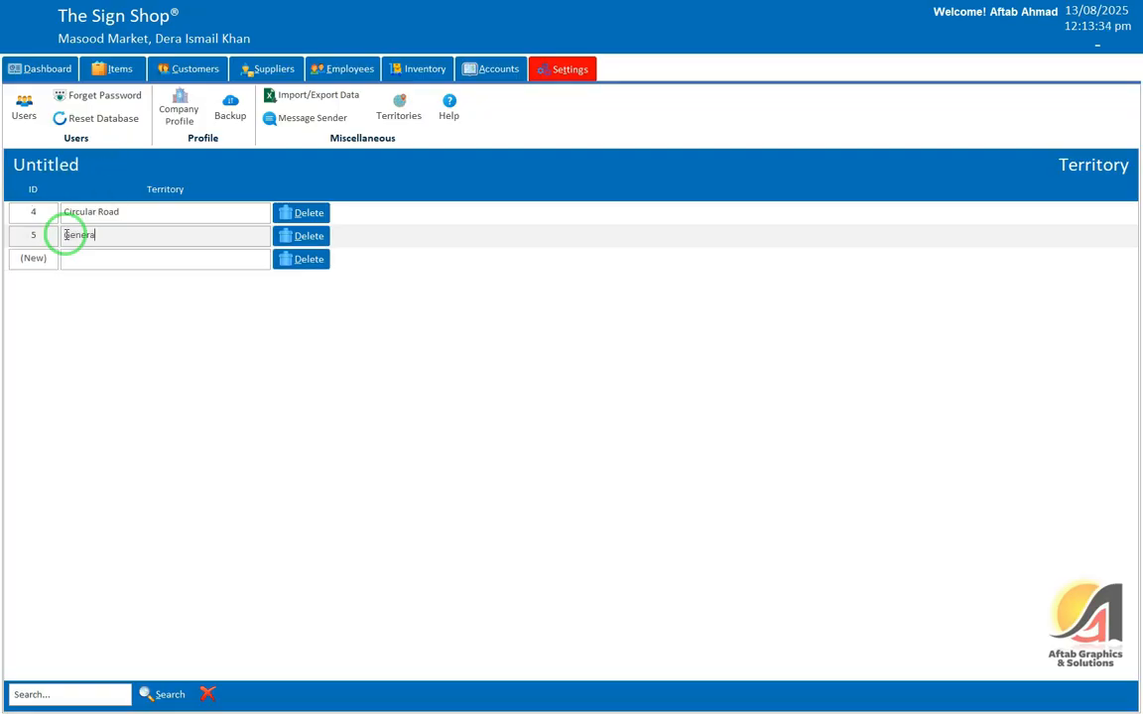
click(114, 256)
text(Civil Hospital)
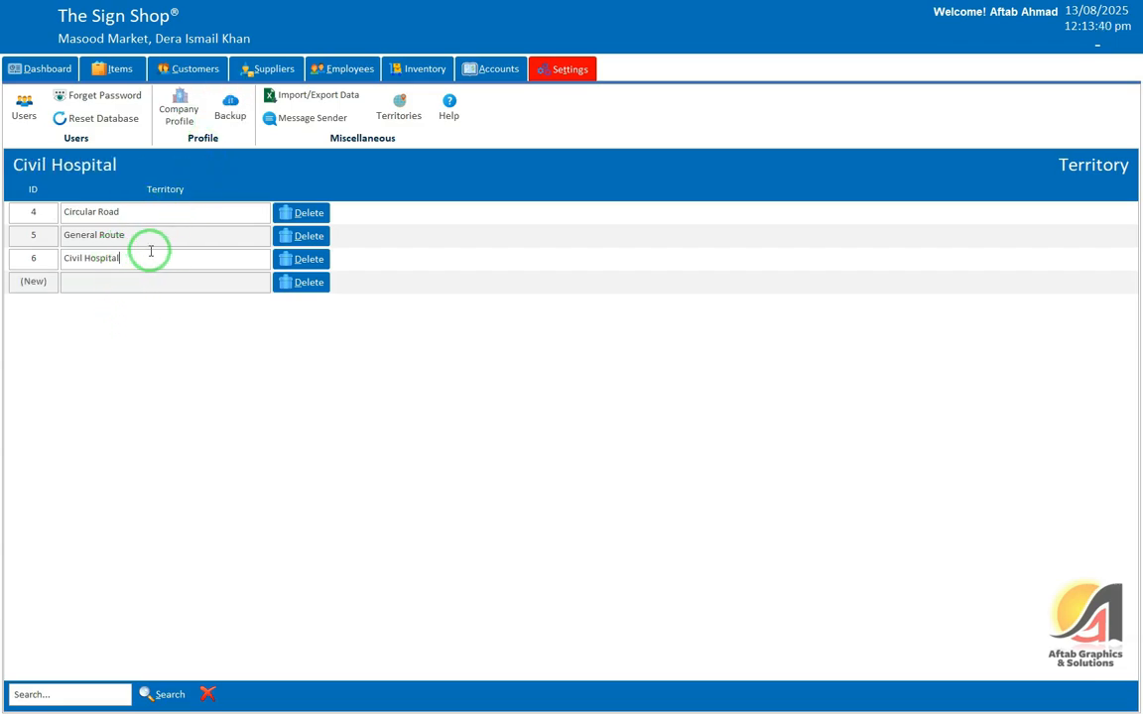
Step: Start a new customer from the Customers list and enter the customer's full name
click(169, 69)
click(34, 109)
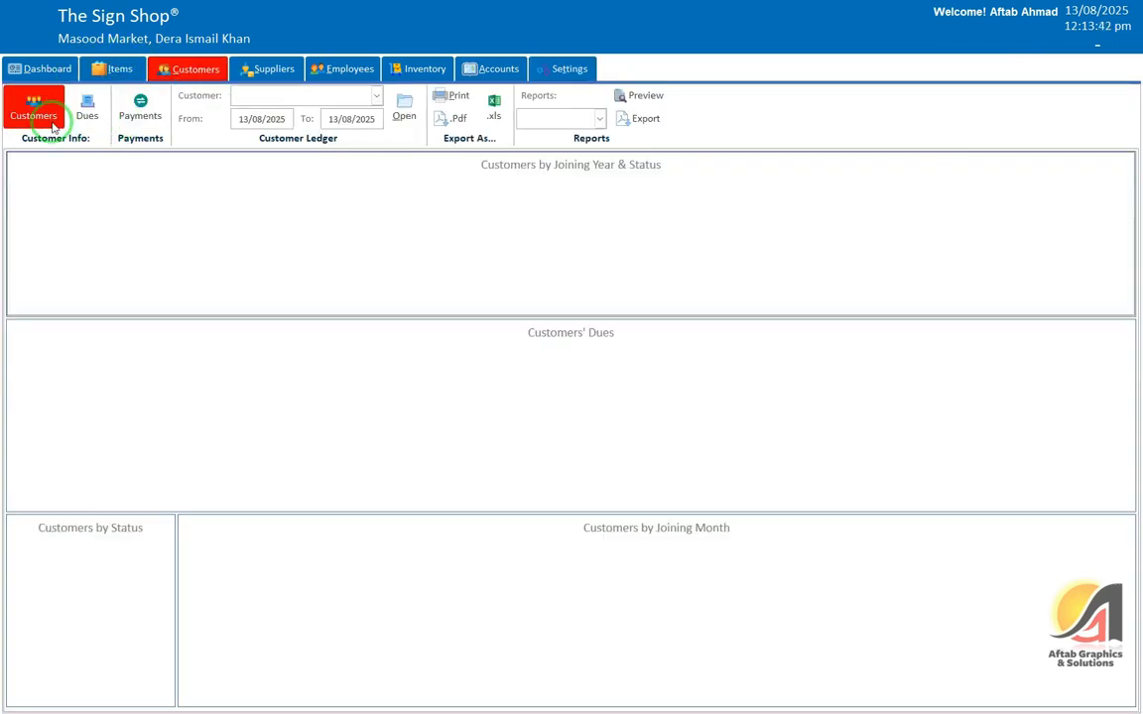
click(1096, 192)
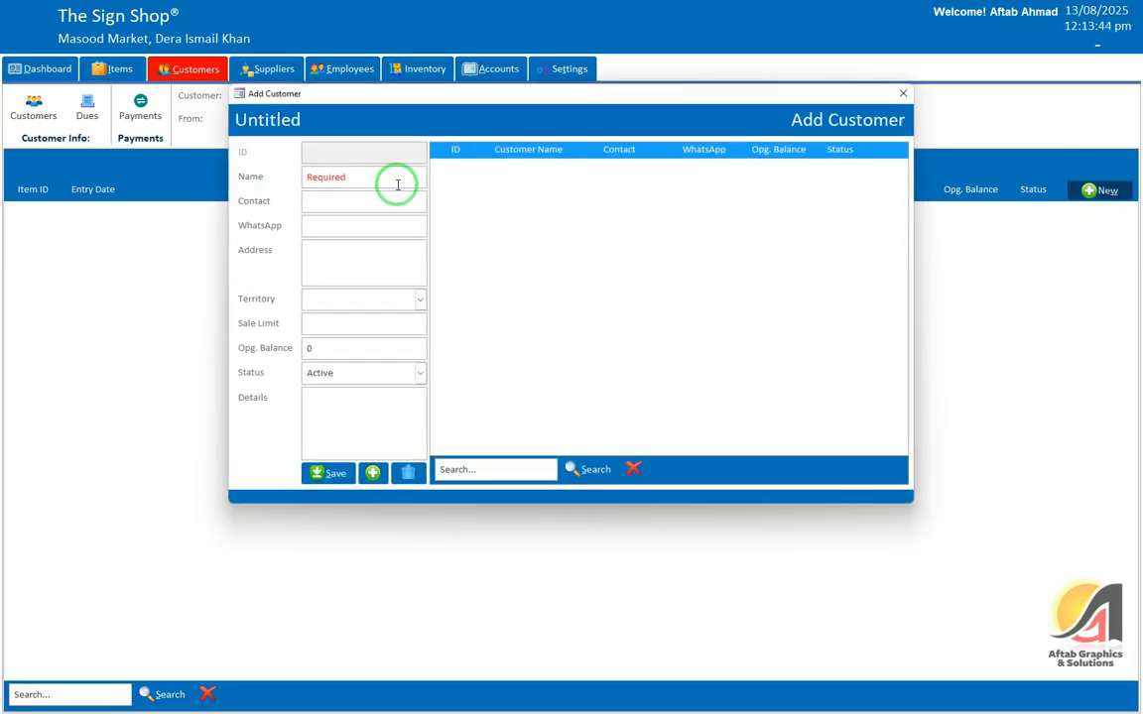
click(355, 184)
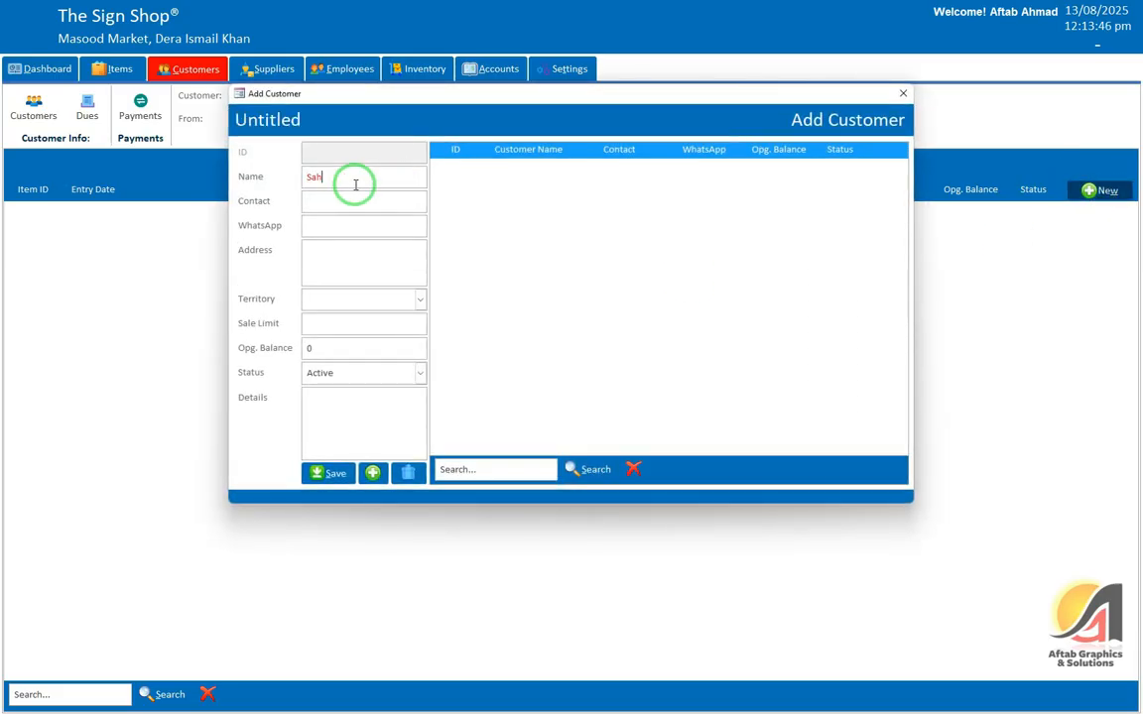
key(Tab)
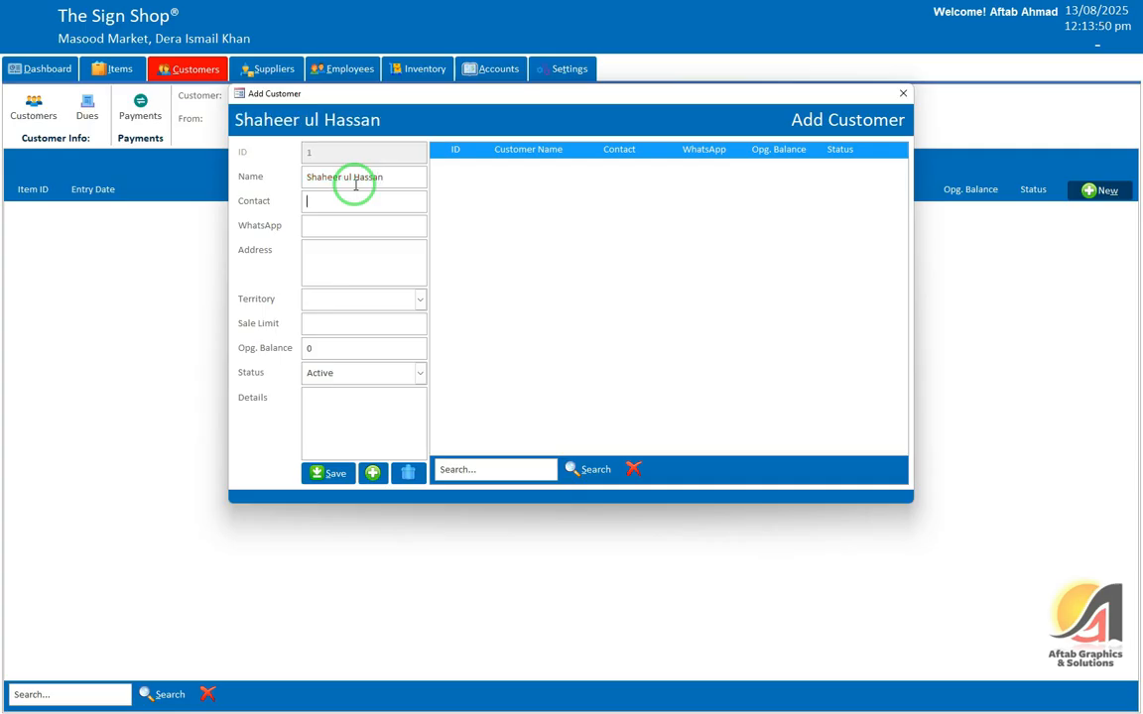
Step: Enter the customer's contact number and address, and choose territory Circular Road
key(Tab)
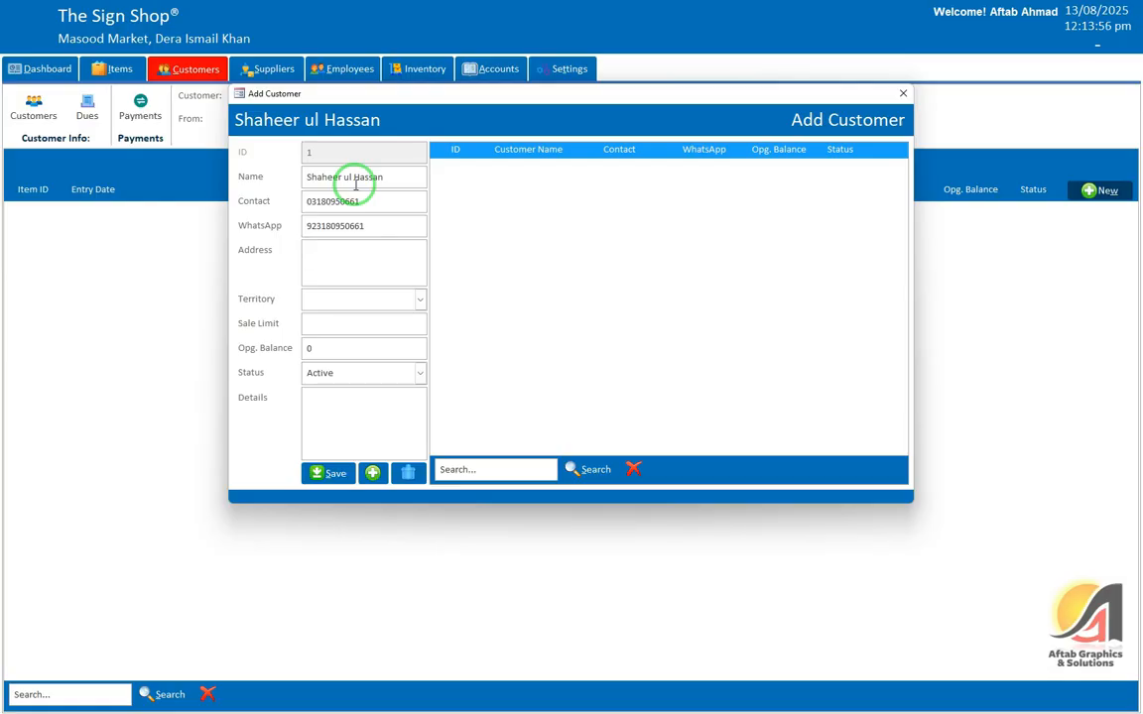
text(Awan Abad, D.I.Khan)
key(Tab)
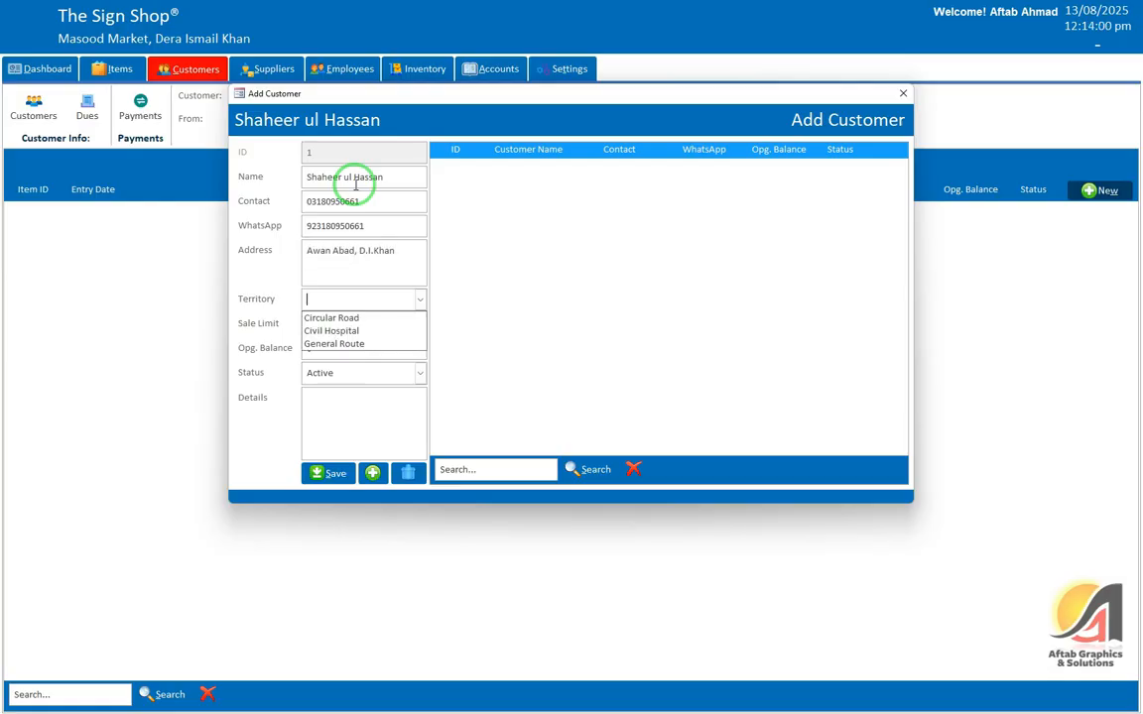
key(Down)
key(Tab)
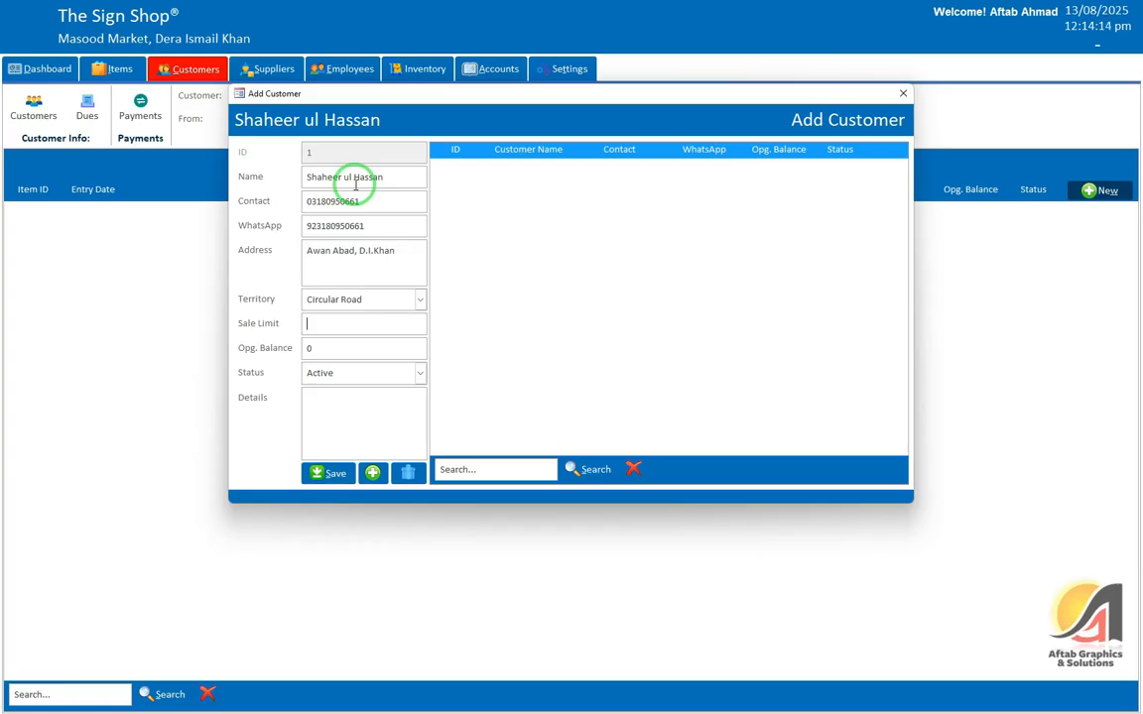
Step: Set sale limit 50000 and opening balance 20000, then save the customer
text(50000)
key(Tab)
text(20000)
key(Tab)
key(Tab)
key(alt+s)
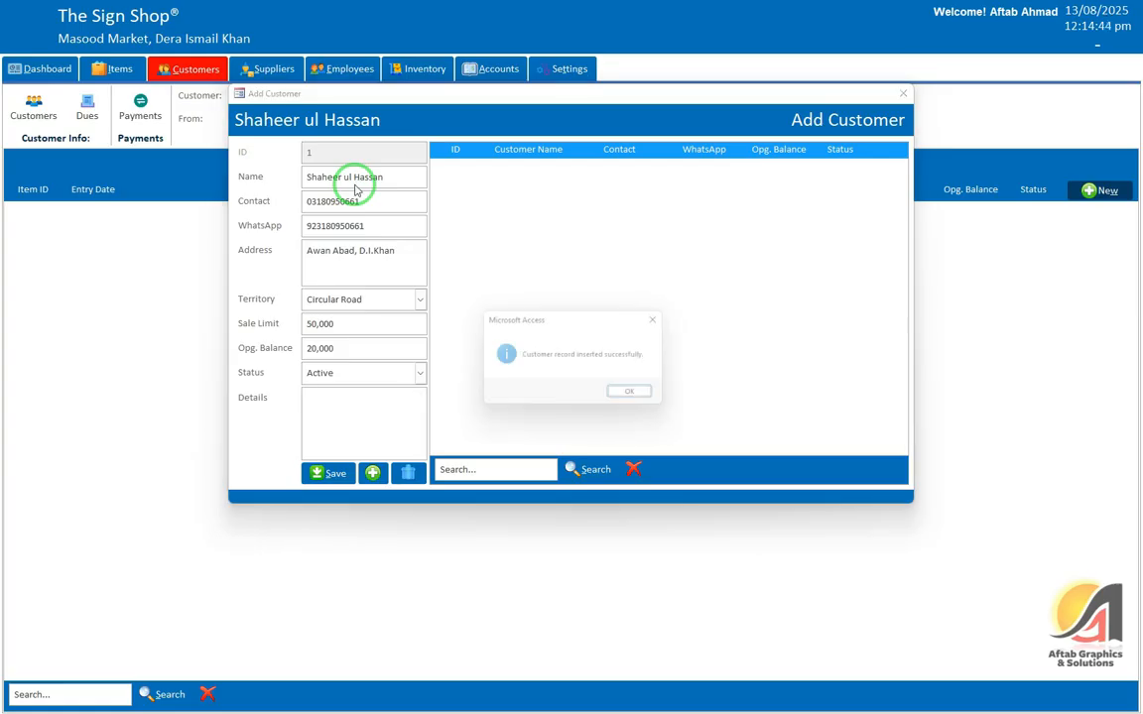
key(Return)
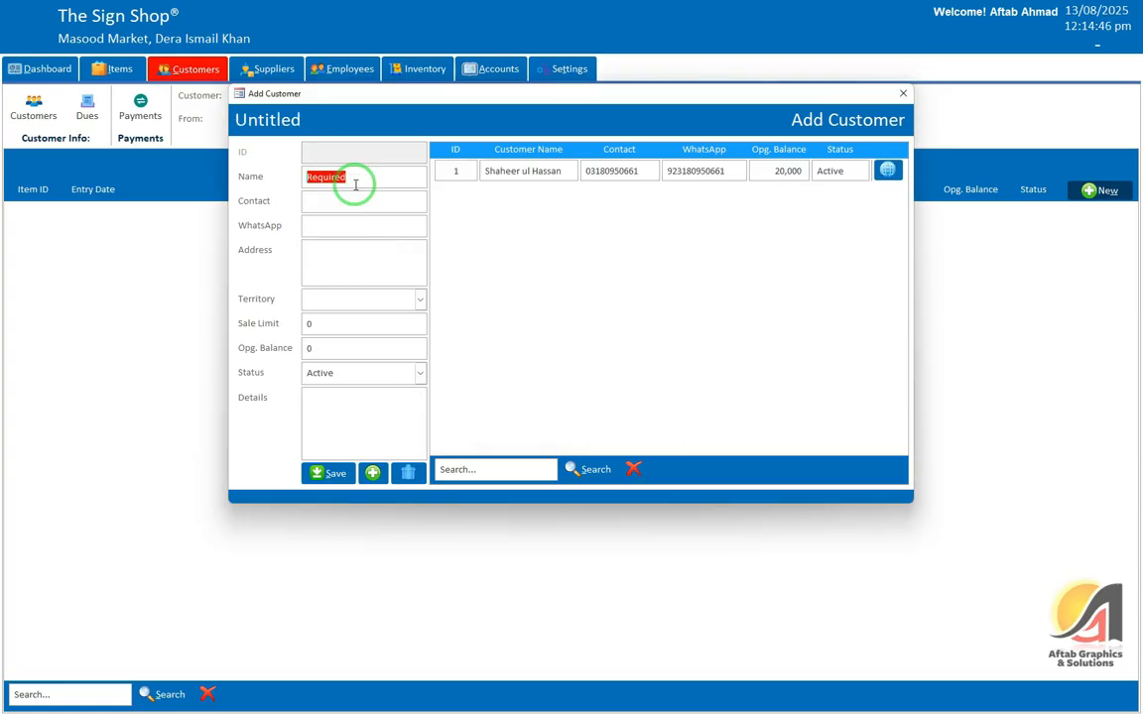
Step: Enter the second customer's name, contact number and address, with territory Civil Hospital
key(Tab)
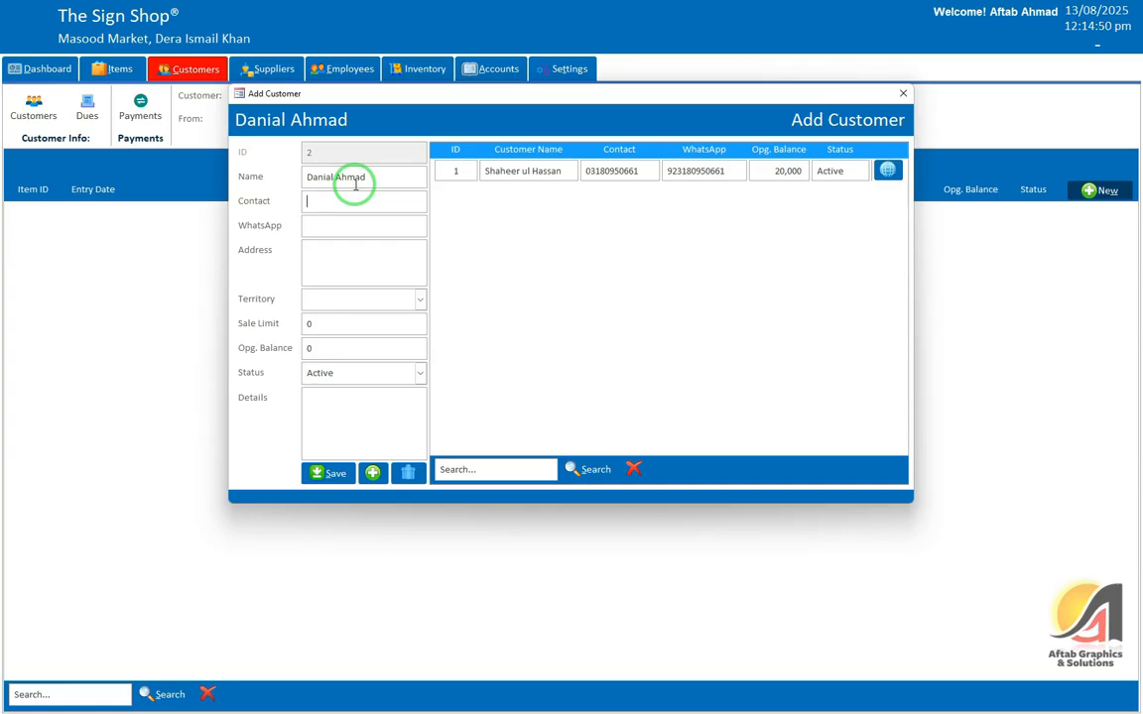
key(Tab)
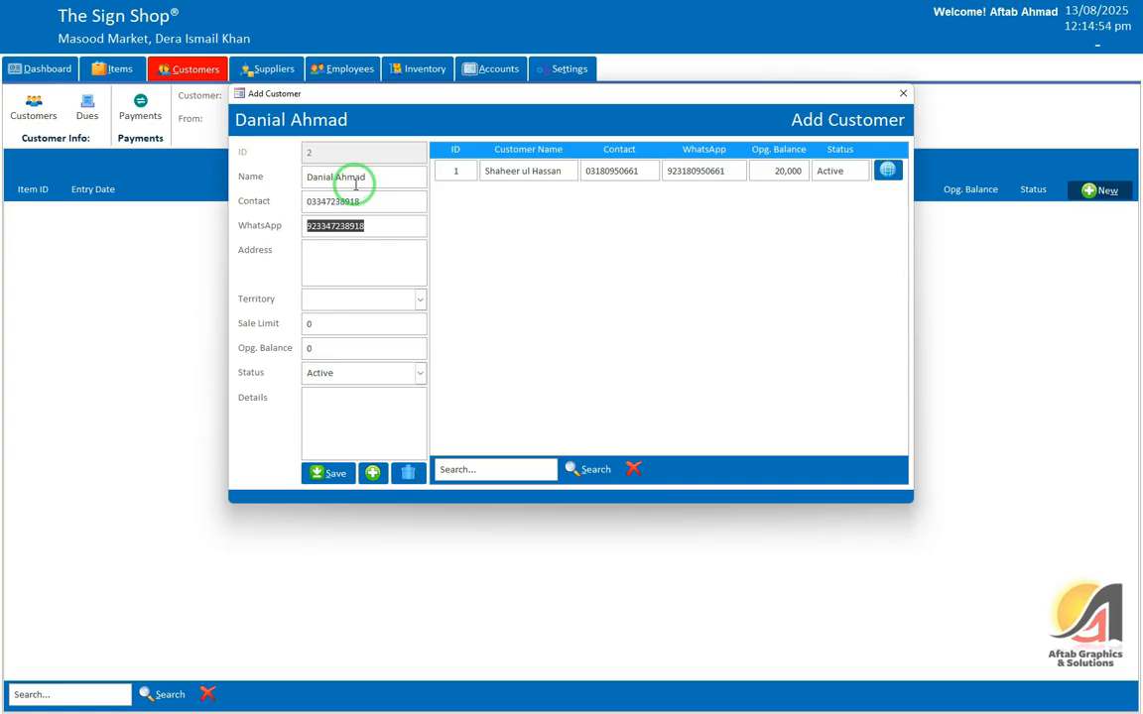
key(Tab)
text(Madni)
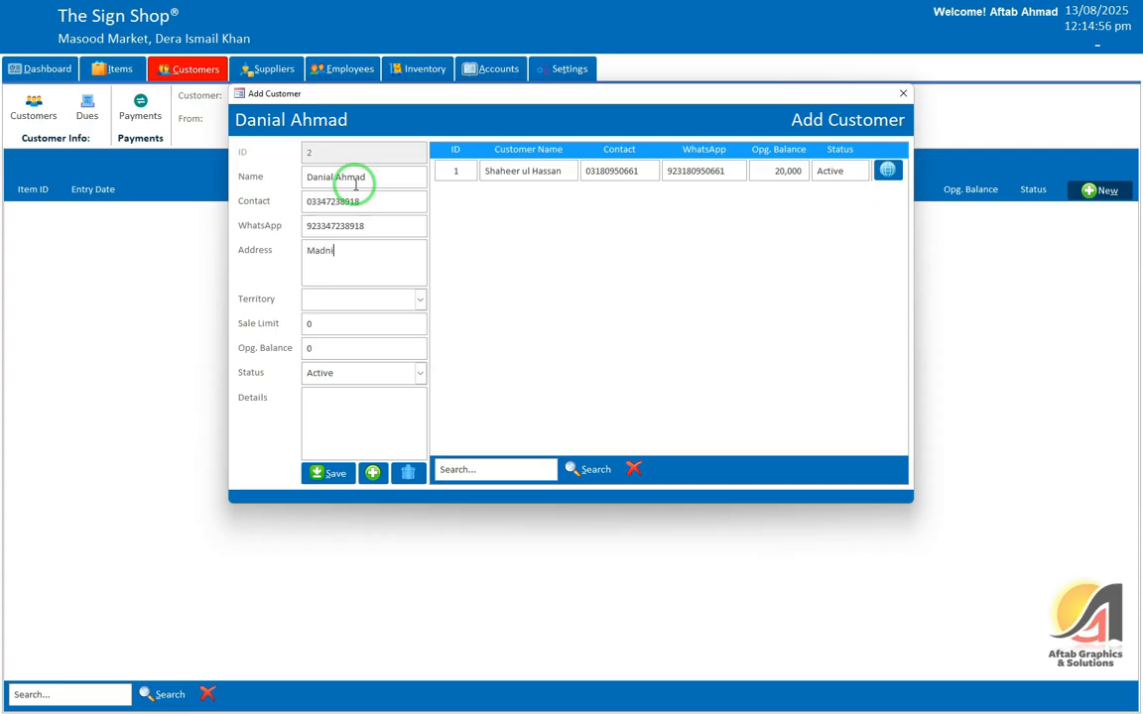
text( Town, D.I.Khan)
key(Tab)
key(Down)
key(Down)
key(Tab)
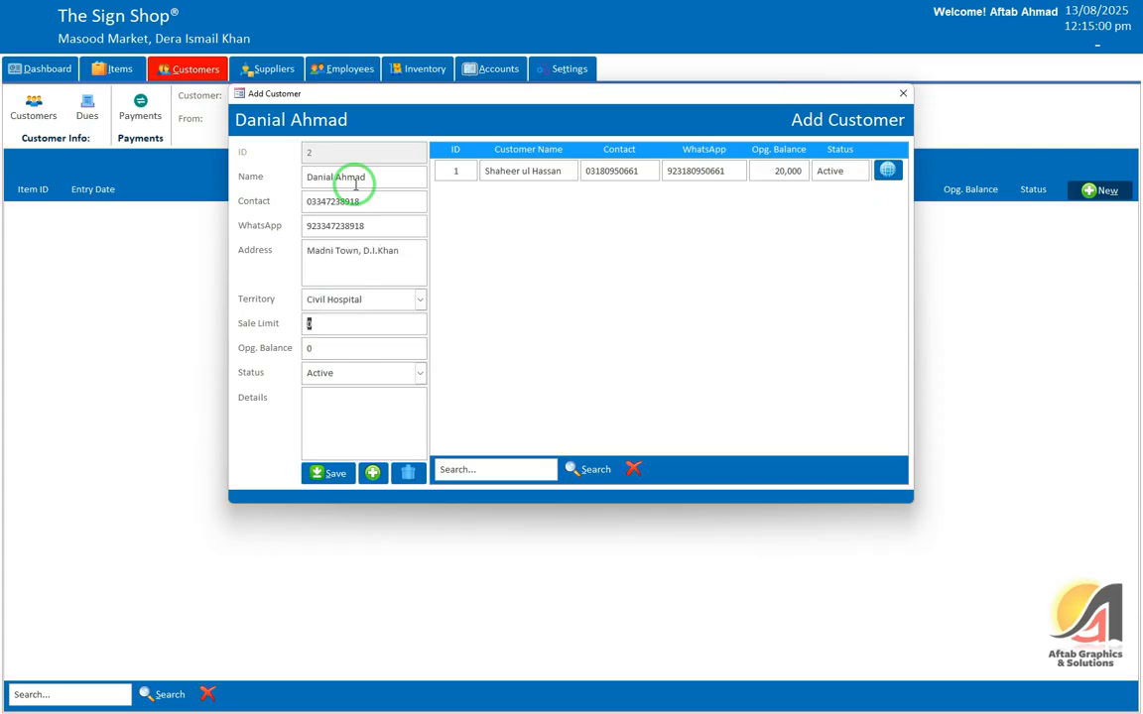
Step: Save the second customer, close the Add Customer form and go to Suppliers
key(alt+s)
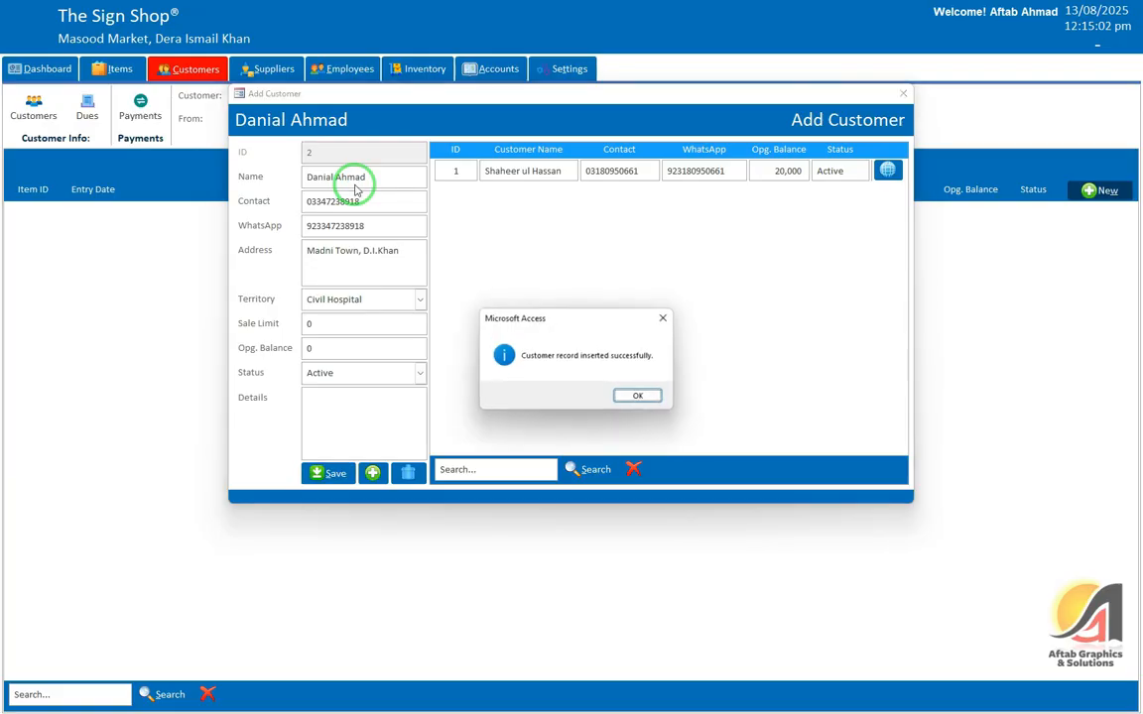
key(Return)
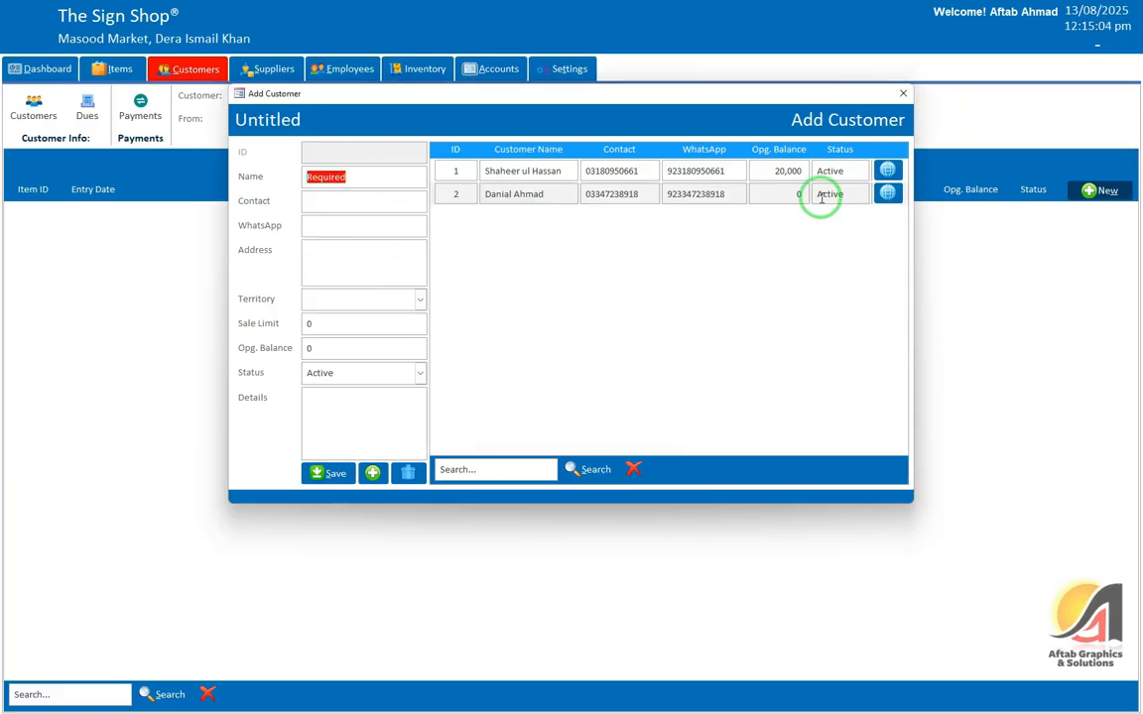
click(903, 93)
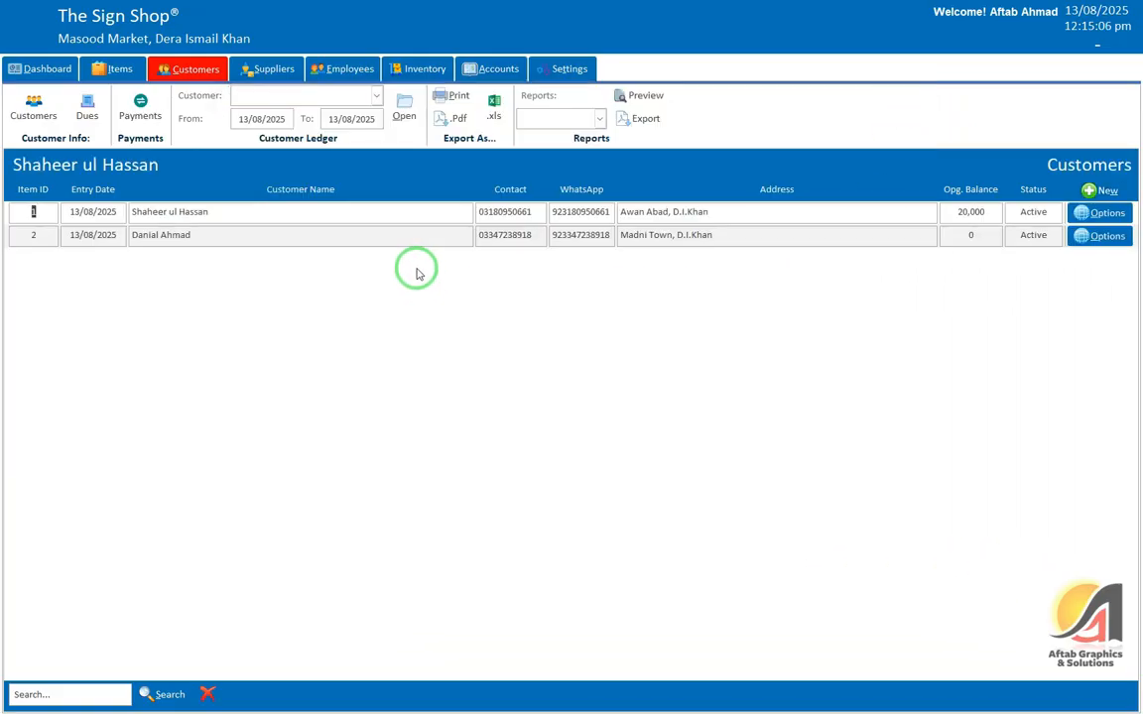
click(270, 70)
Step: Start a new supplier named Supplier 1 and enter a placeholder contact number
click(32, 109)
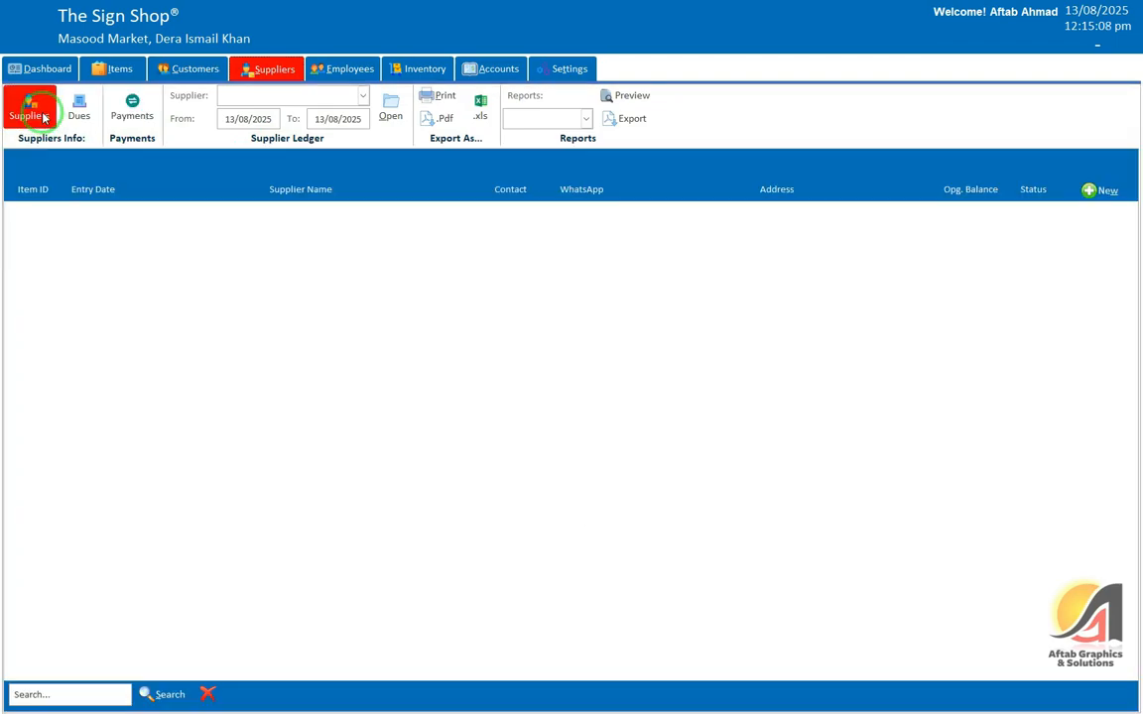
click(1092, 193)
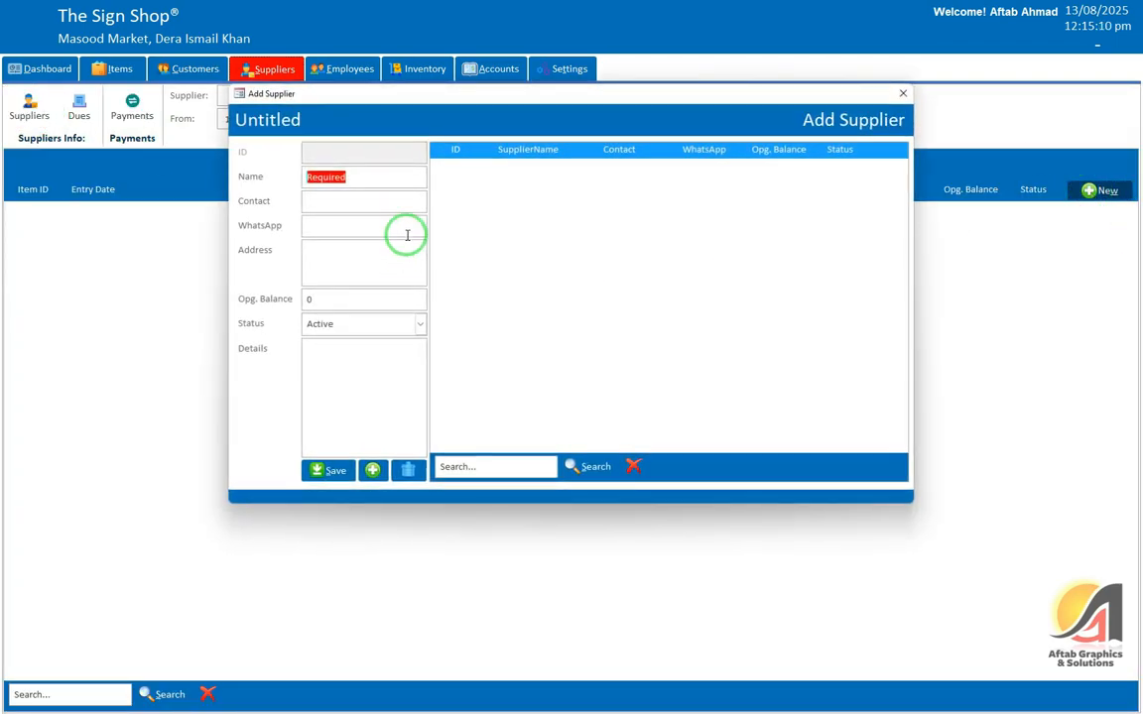
text(Su)
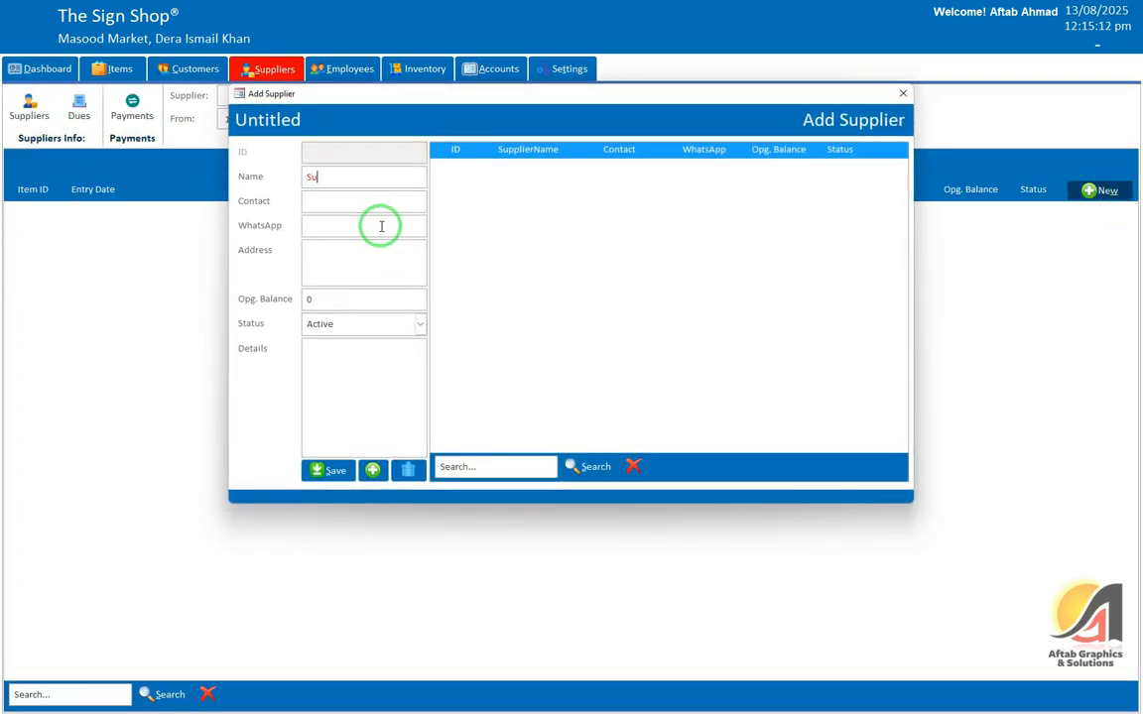
text(pplier 1)
key(Tab)
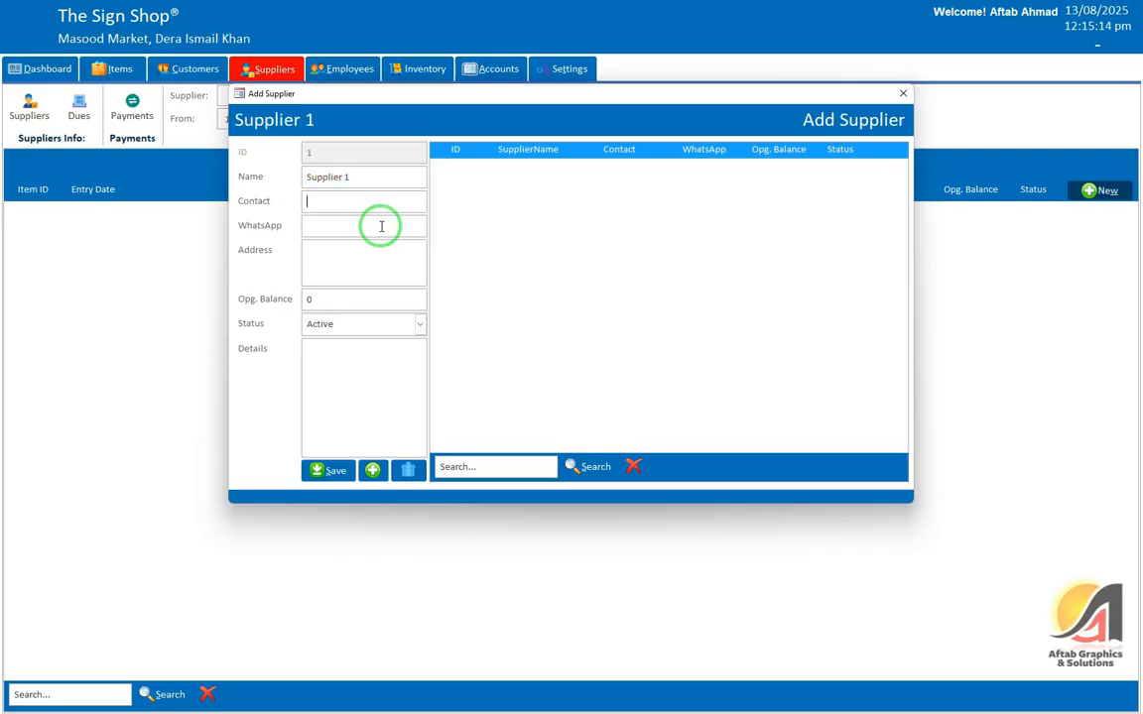
text(00000000000)
key(Tab)
key(Tab)
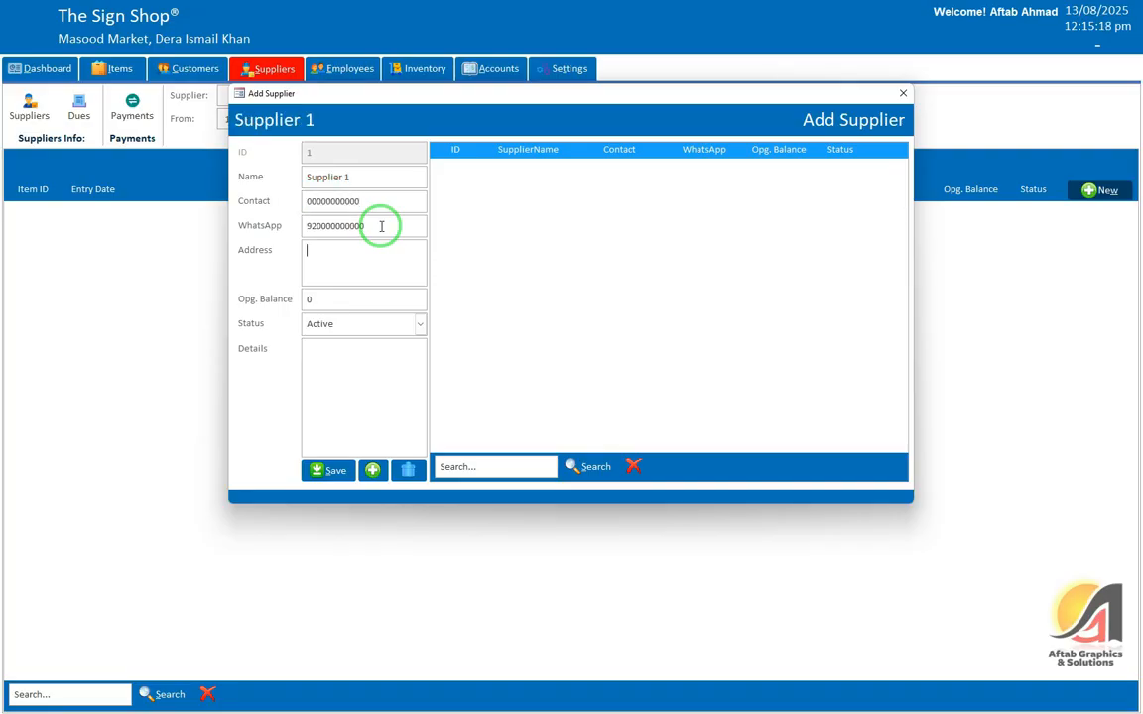
Step: Give Supplier 1 the address 'Somewhere', save it, and close the supplier form
text(Somewhere)
key(Tab)
key(Return)
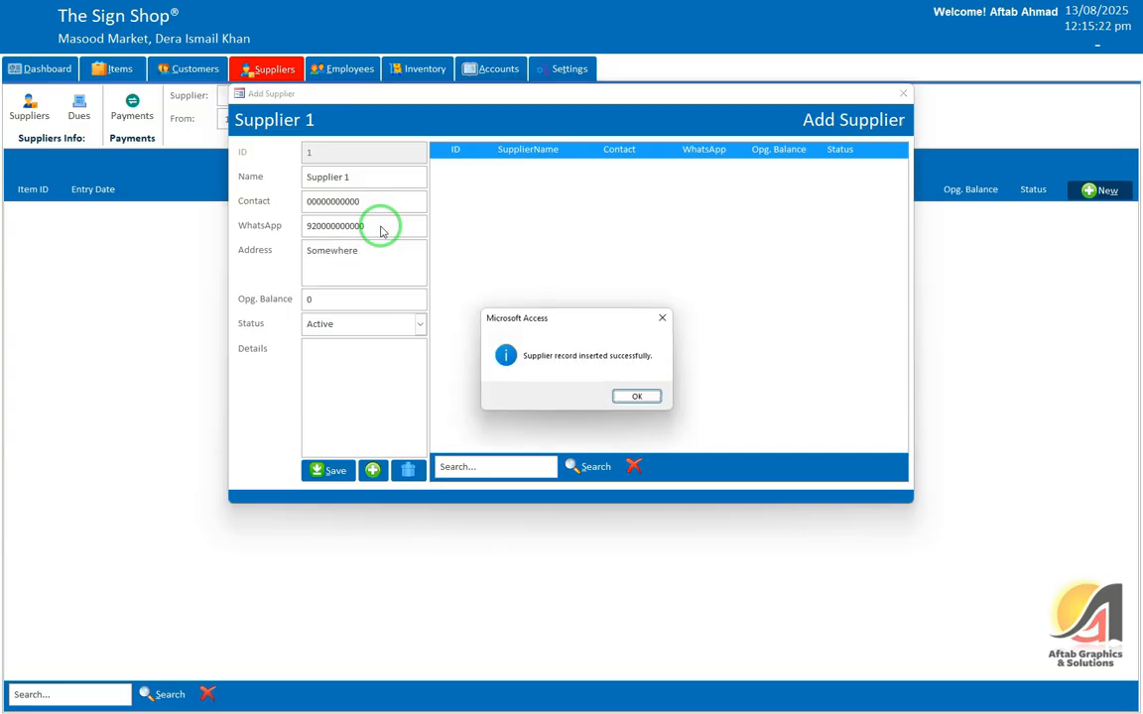
key(Return)
key(alt+space)
key(Return)
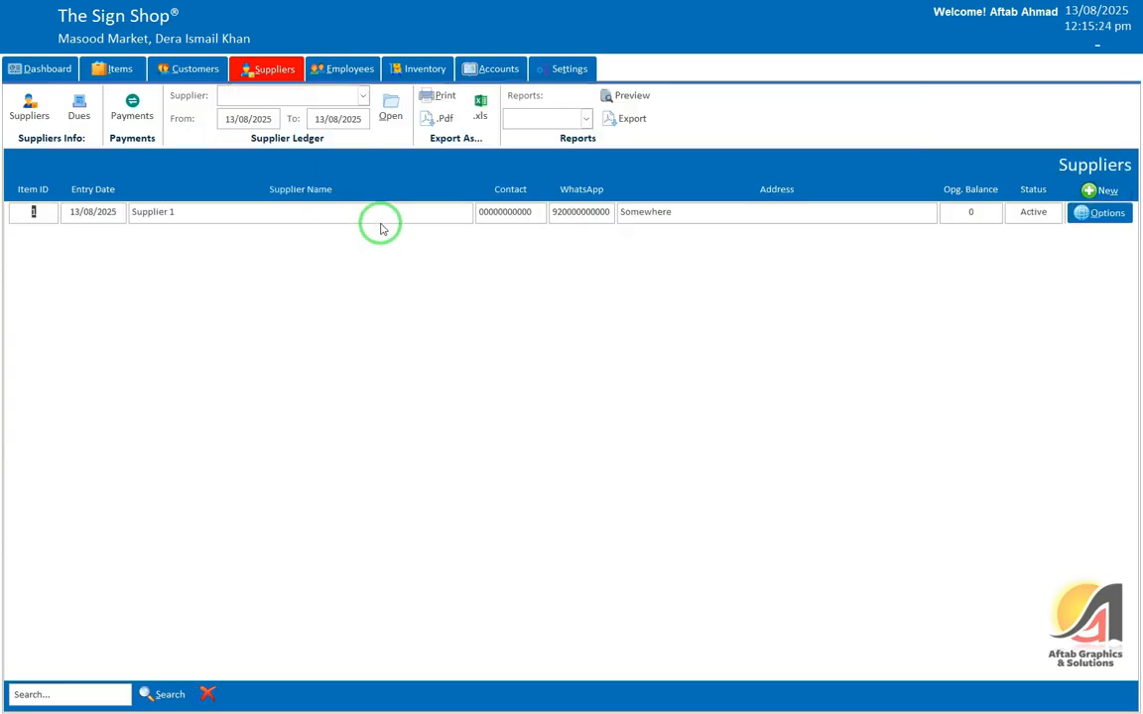
Step: Start a new employee on the Employees page with name, contact number and address
click(342, 68)
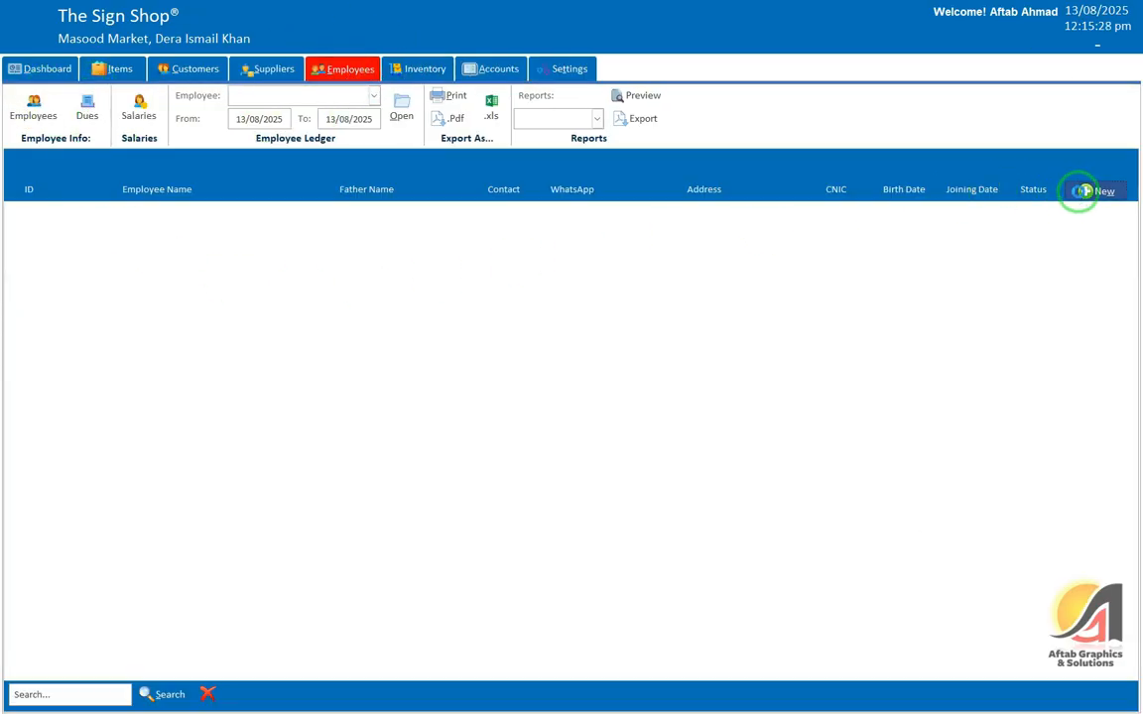
click(1092, 189)
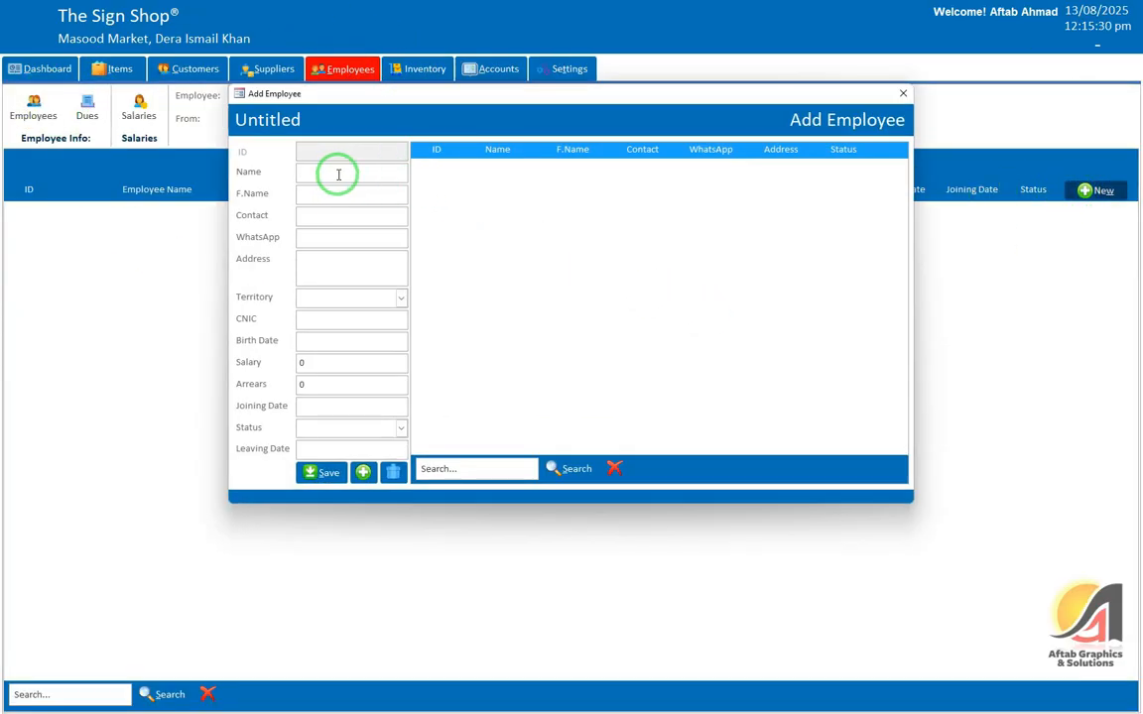
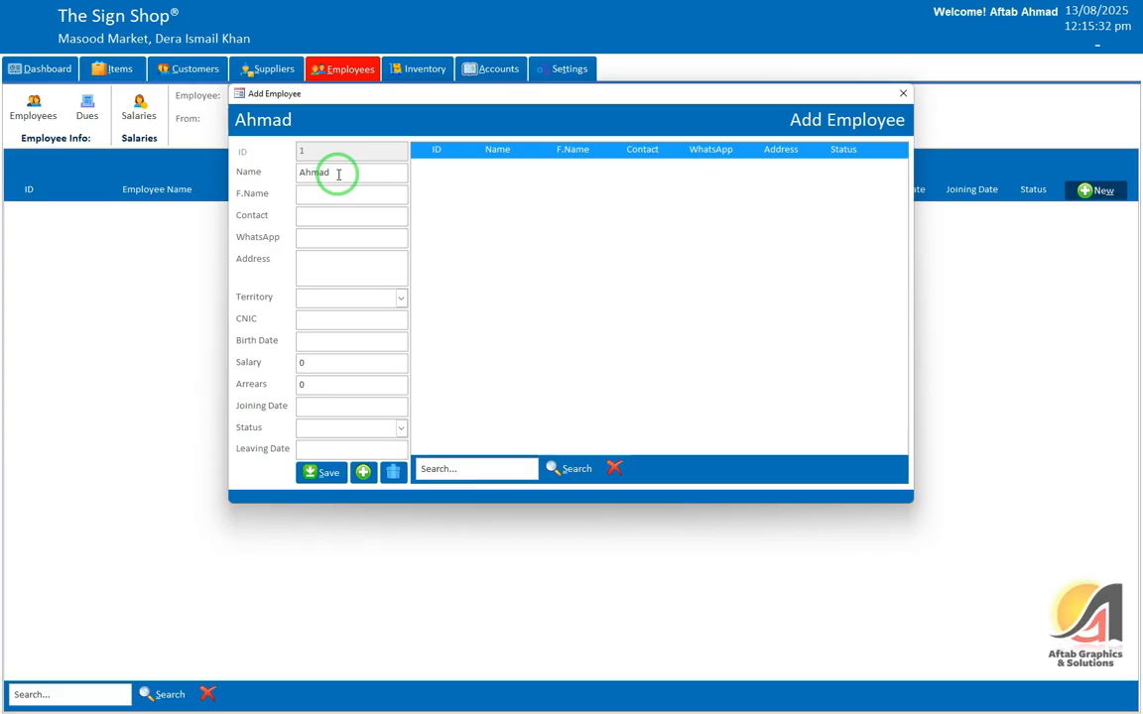
key(Tab)
text(00000000000)
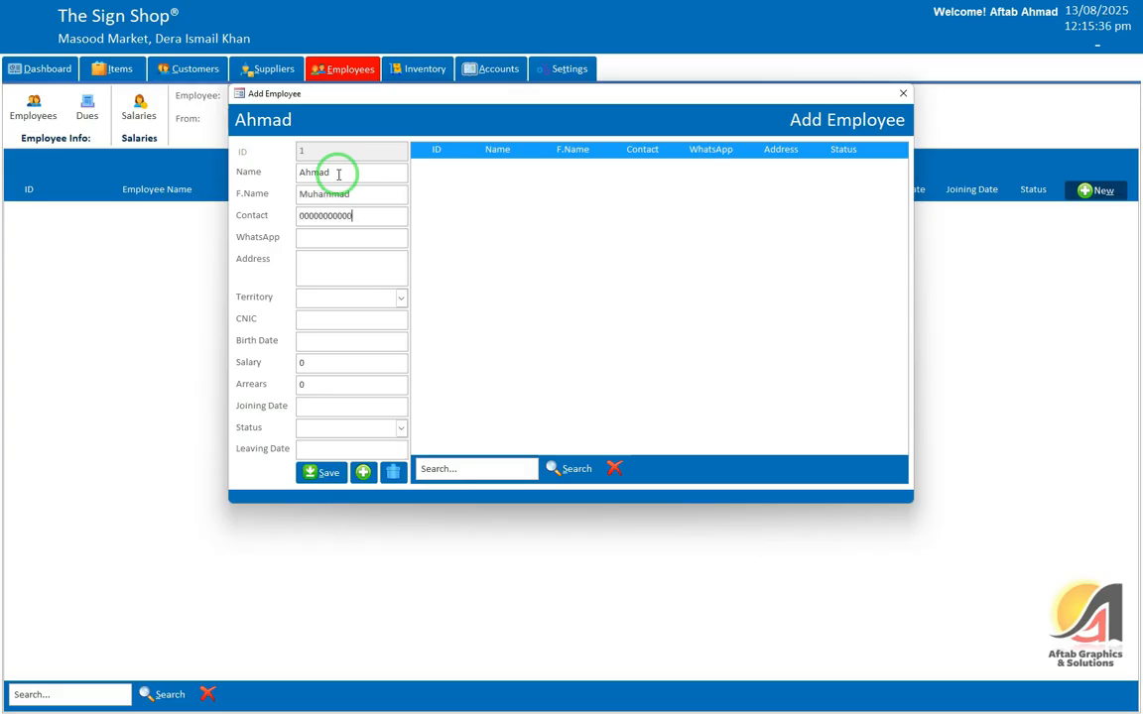
key(Tab)
text(Awan)
text( Abad, D.I)
text(.Khan)
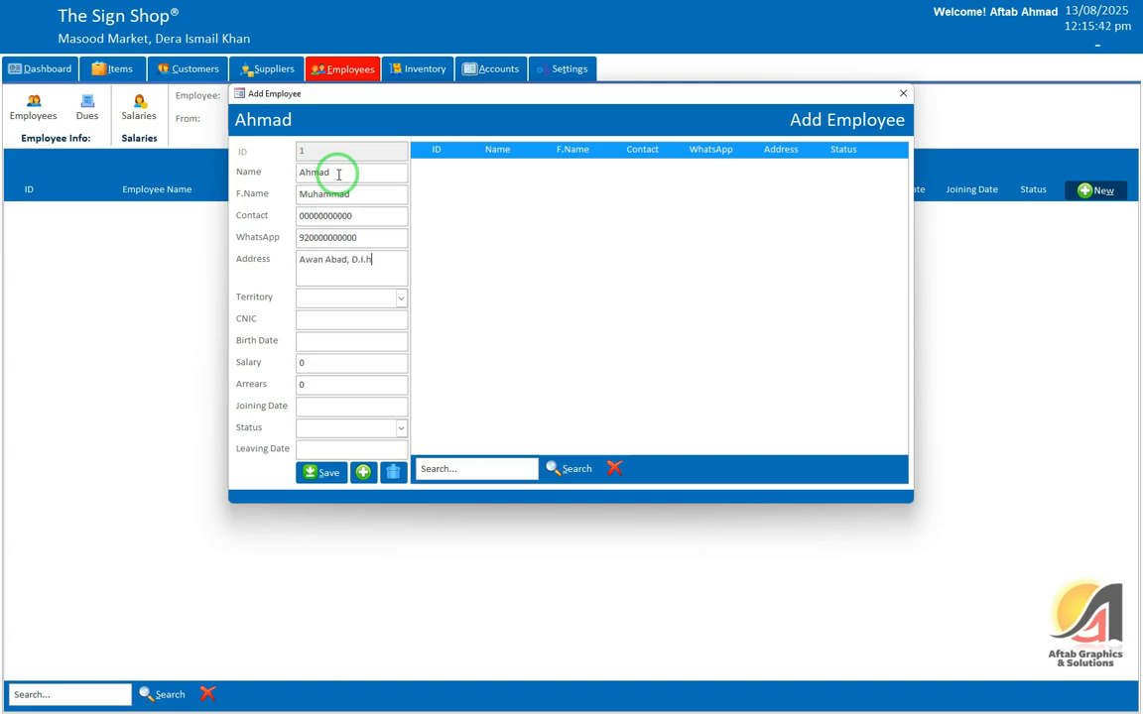
key(Tab)
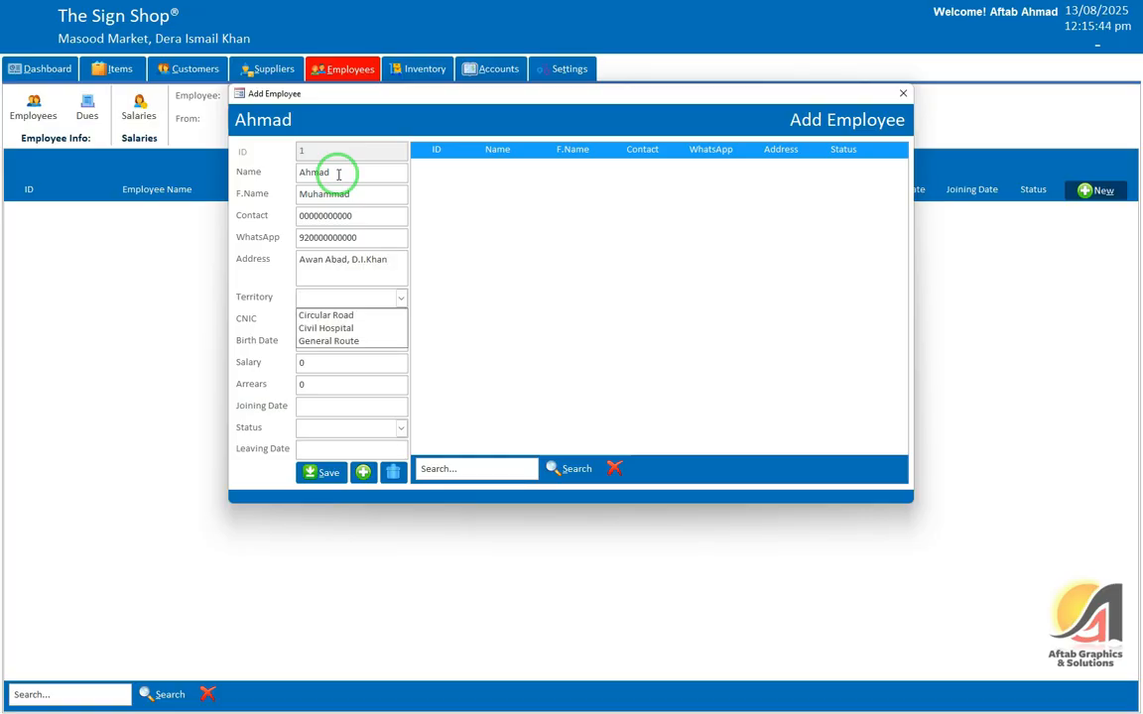
Step: Give the first employee territory Circular Road, a joining date and Active status, then save
key(Down)
key(Tab)
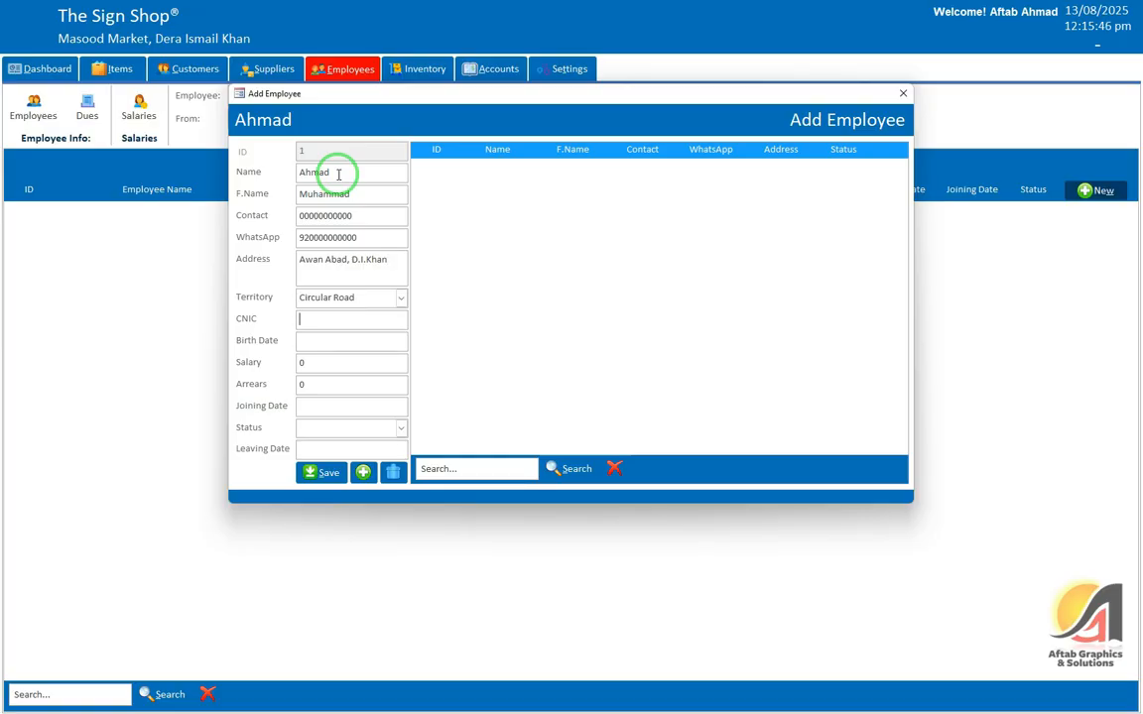
key(Tab)
key(Tab)
key(Tab)
key(Tab)
key(Tab)
key(shift+Tab)
key(Tab)
key(Down)
key(Tab)
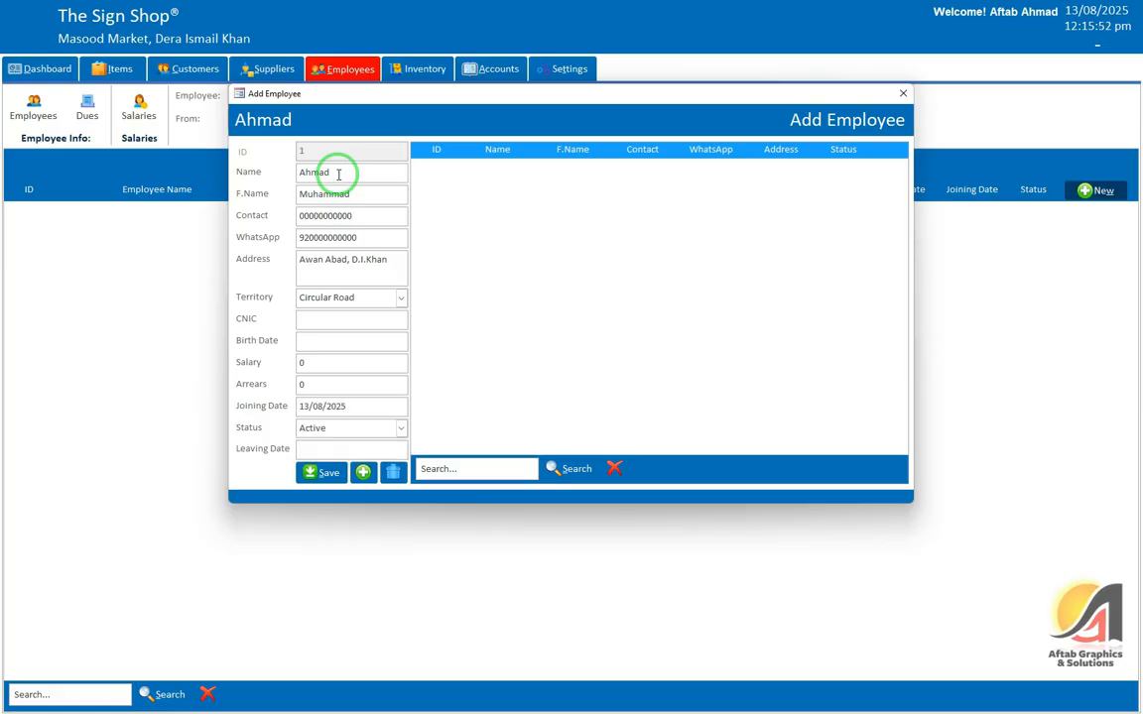
key(alt+s)
key(Return)
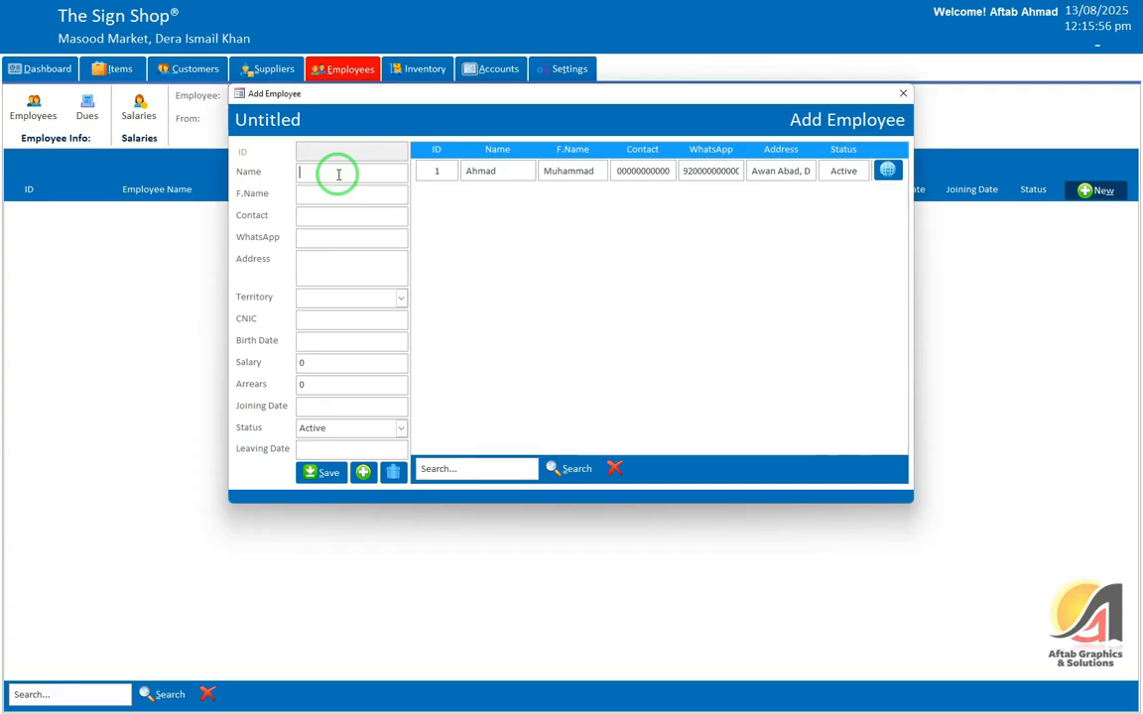
Step: Enter the second employee's name, father name, contact and WhatsApp numbers
key(Tab)
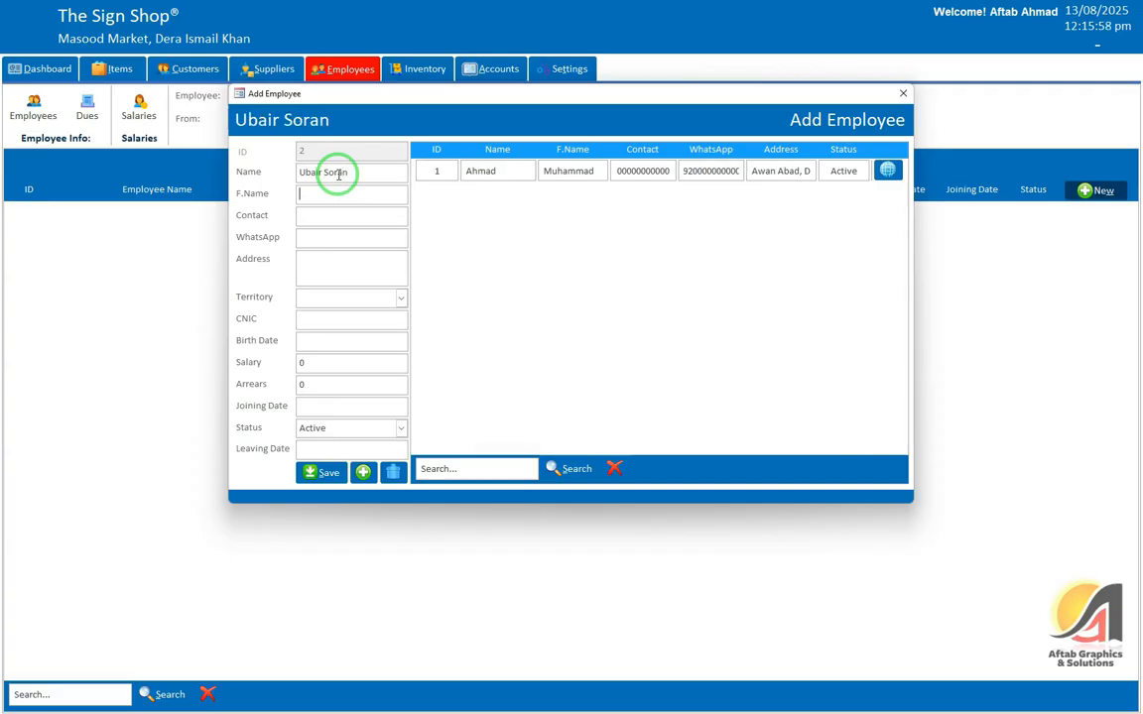
key(Tab)
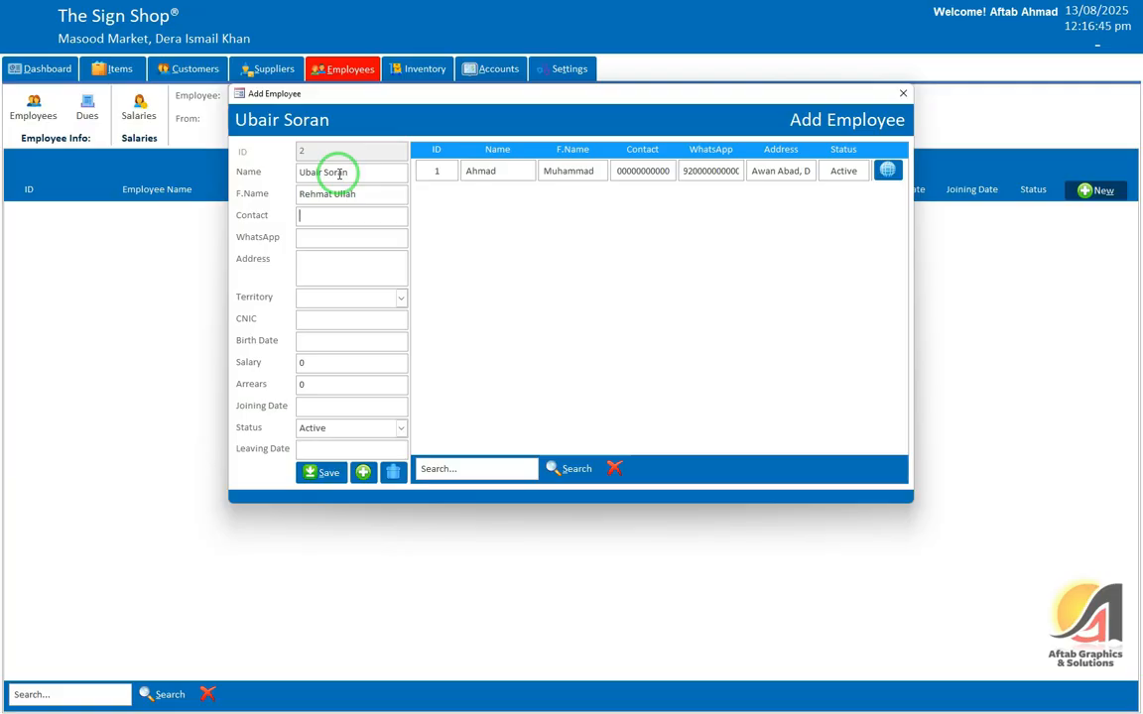
text(00000000000)
key(Tab)
text(920000000000)
key(Tab)
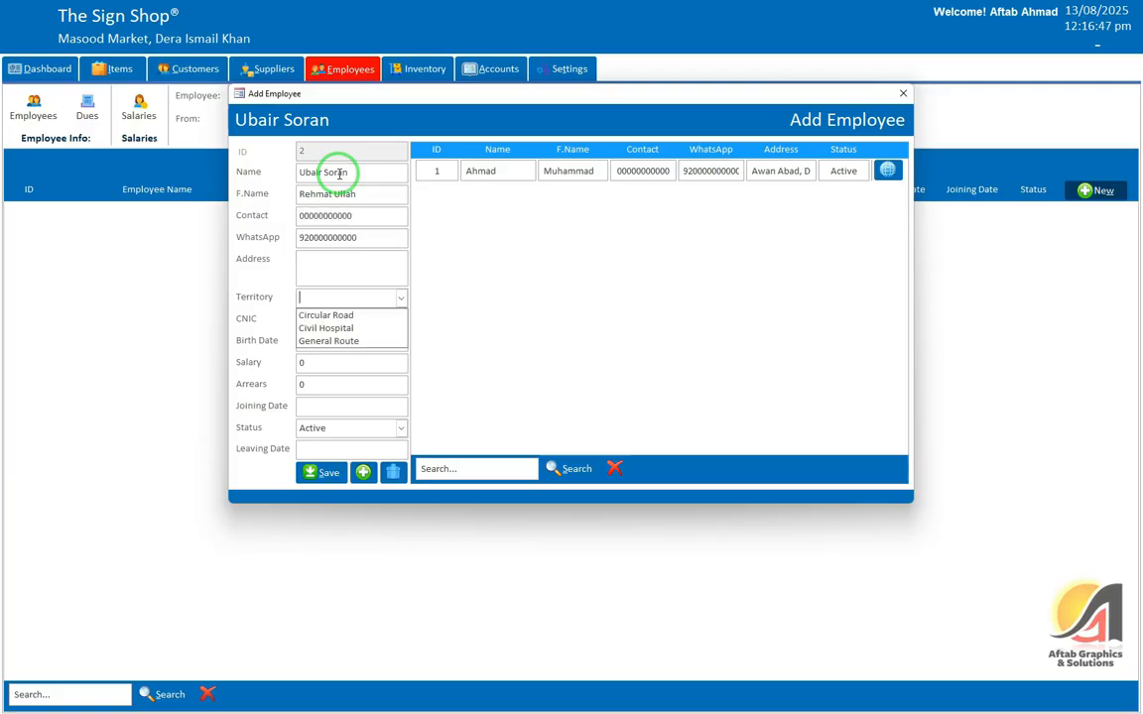
Step: Set territory Civil Hospital, joining date 13/08/2025, Active status; save and close the form
key(Down)
key(Down)
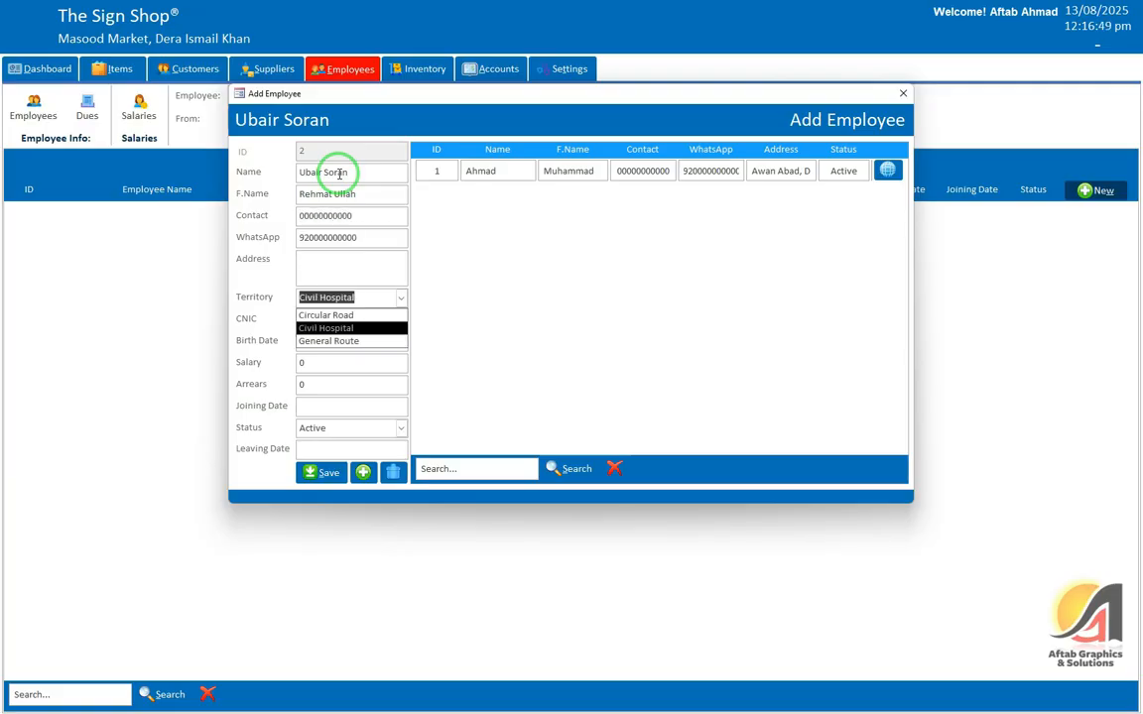
key(Tab)
key(Tab)
key(Tab)
key(Tab)
key(Tab)
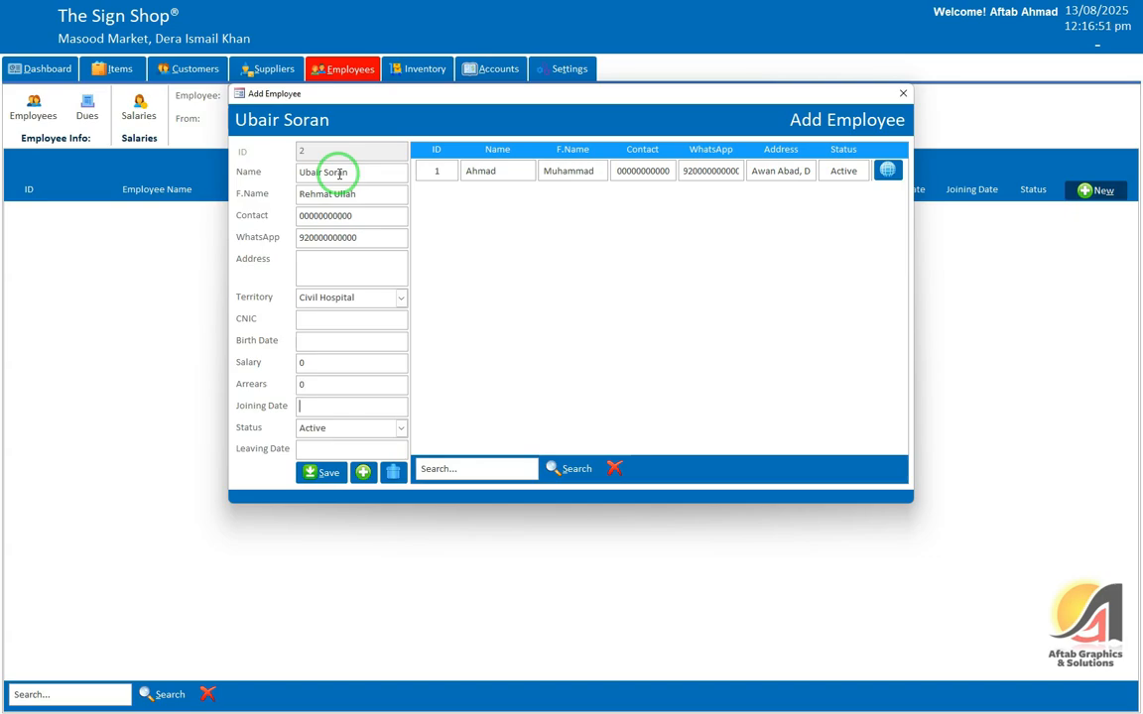
key(ctrl+semicolon)
key(Tab)
key(alt+s)
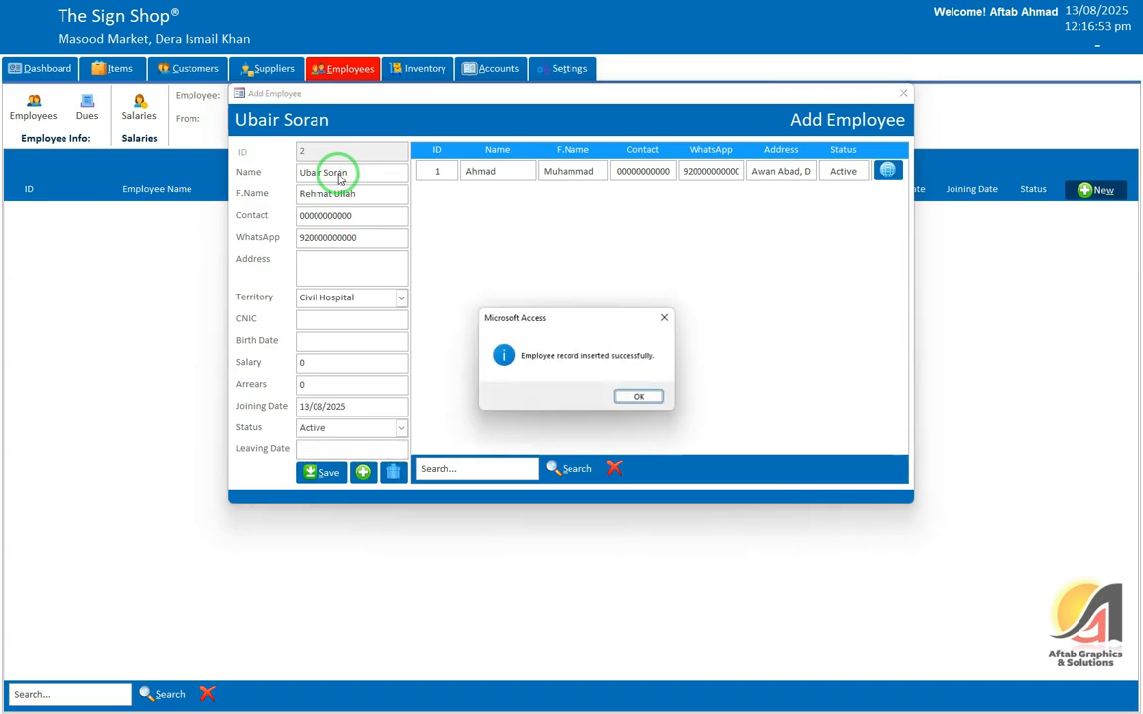
key(Return)
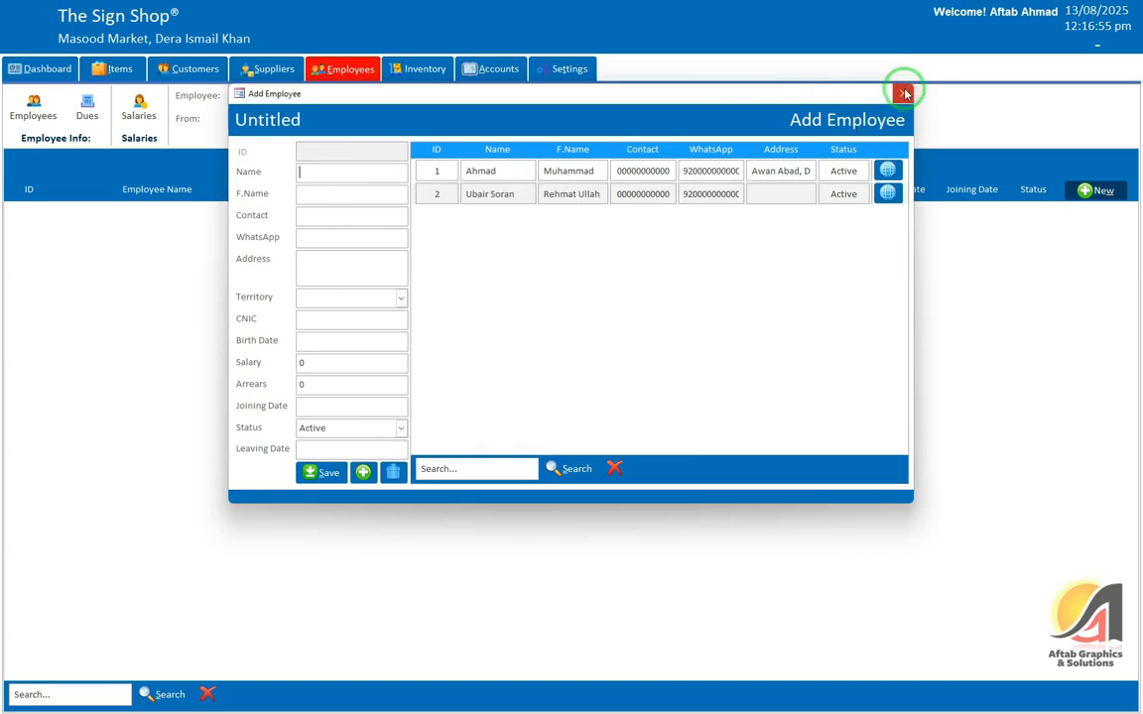
click(903, 94)
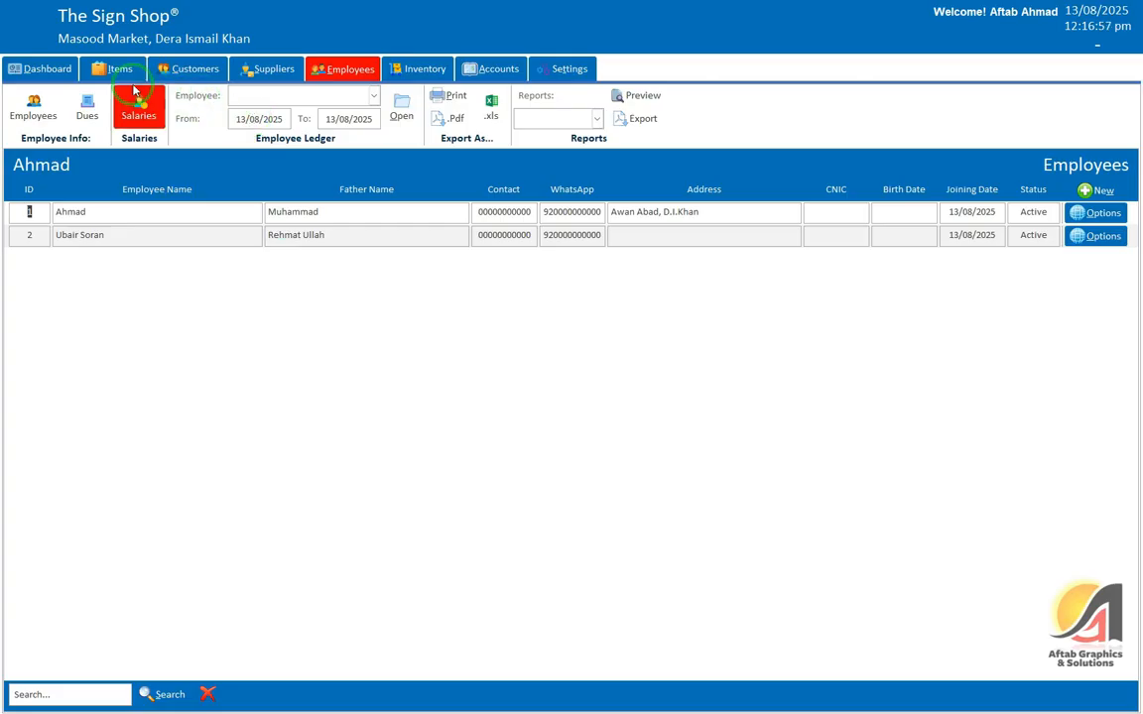
Step: Start a new stock-in entry from the Items page, dated today (13/08/2025)
click(108, 68)
click(663, 116)
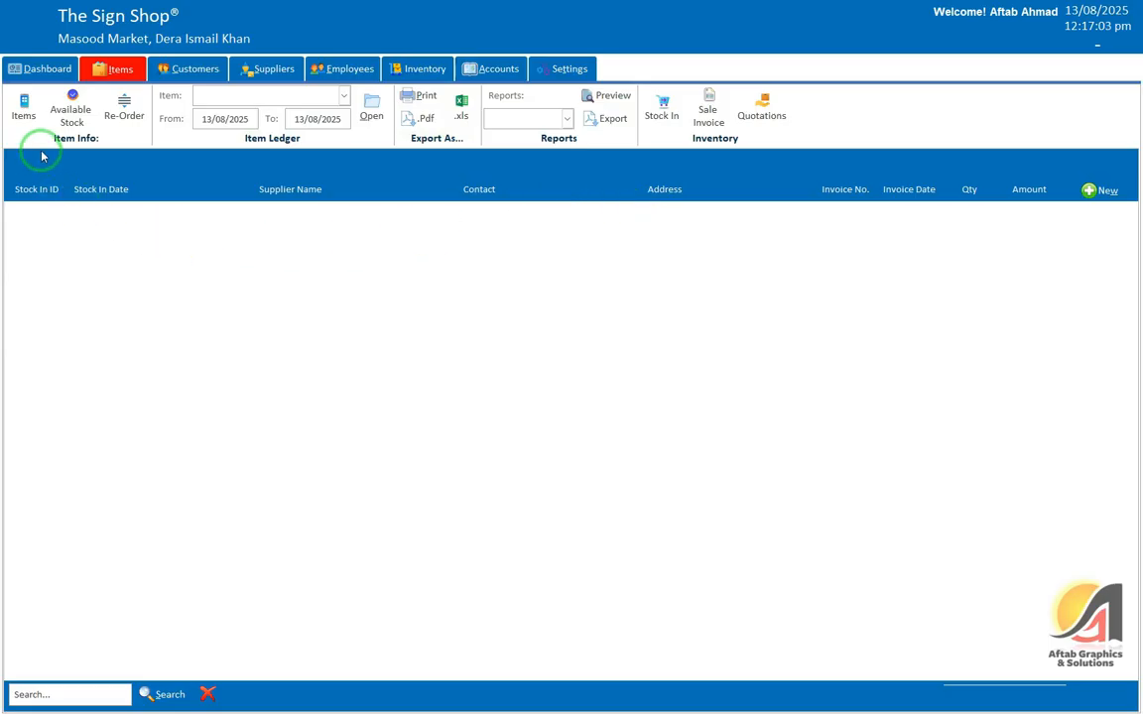
click(1102, 190)
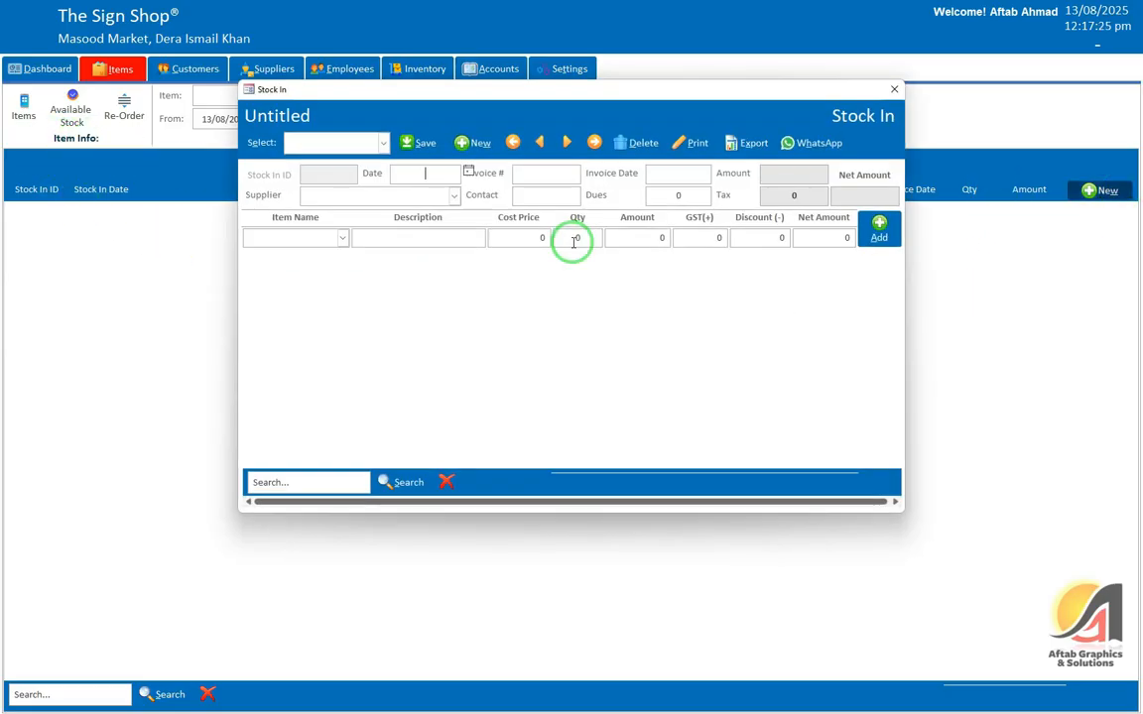
click(467, 173)
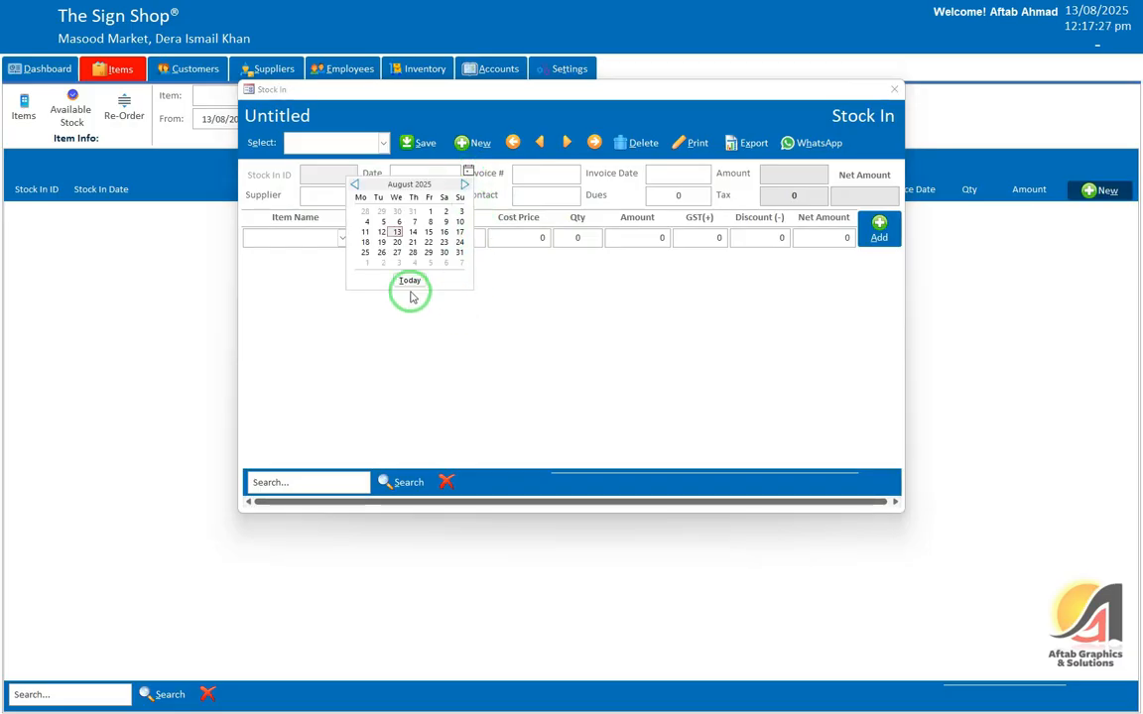
click(411, 292)
click(545, 178)
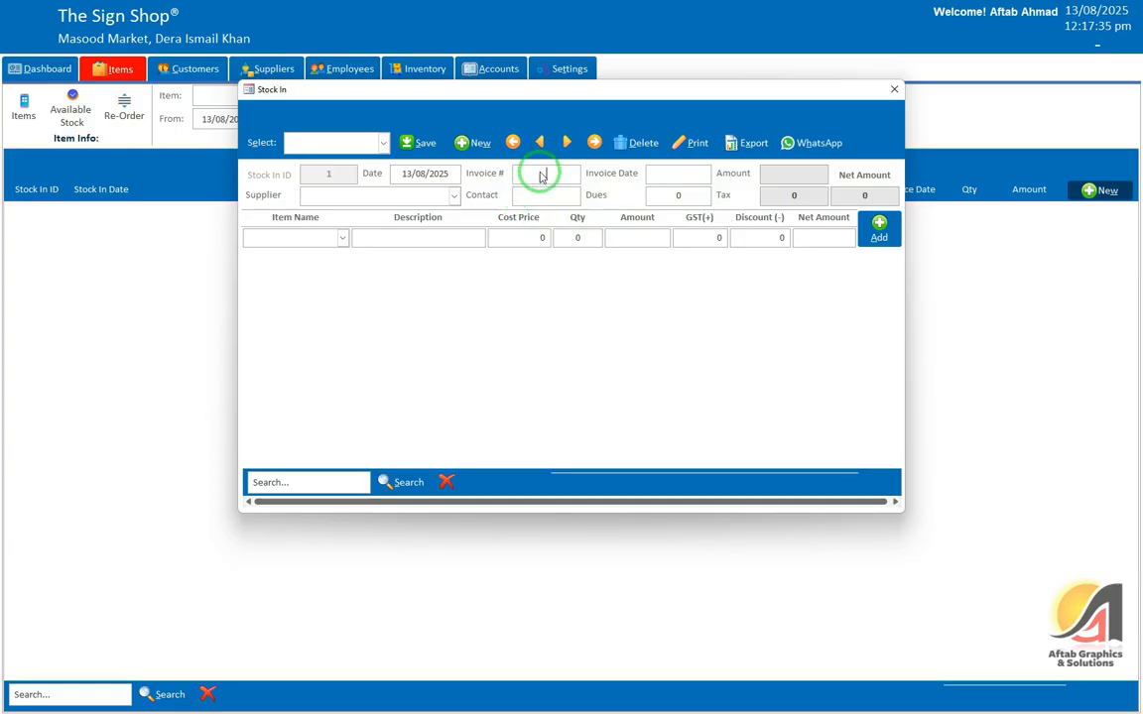
Step: Enter the invoice number, fill the invoice date 13/08/2025 and choose Supplier 1
text(123213)
key(Tab)
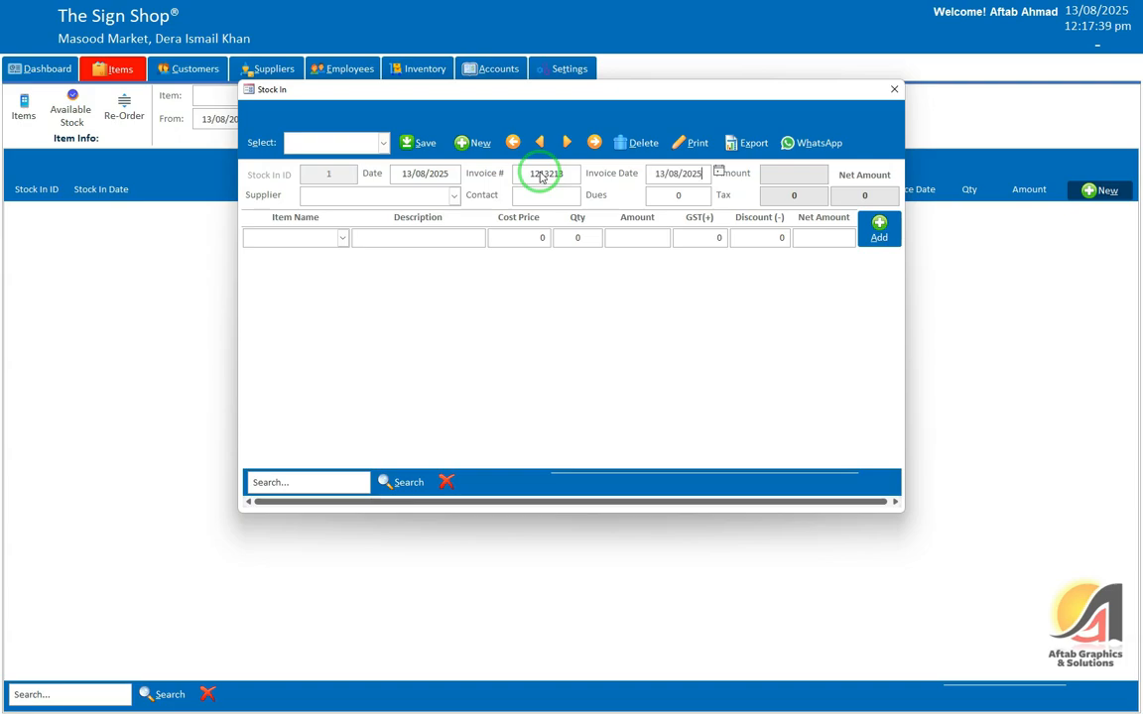
key(Tab)
key(Tab)
click(431, 227)
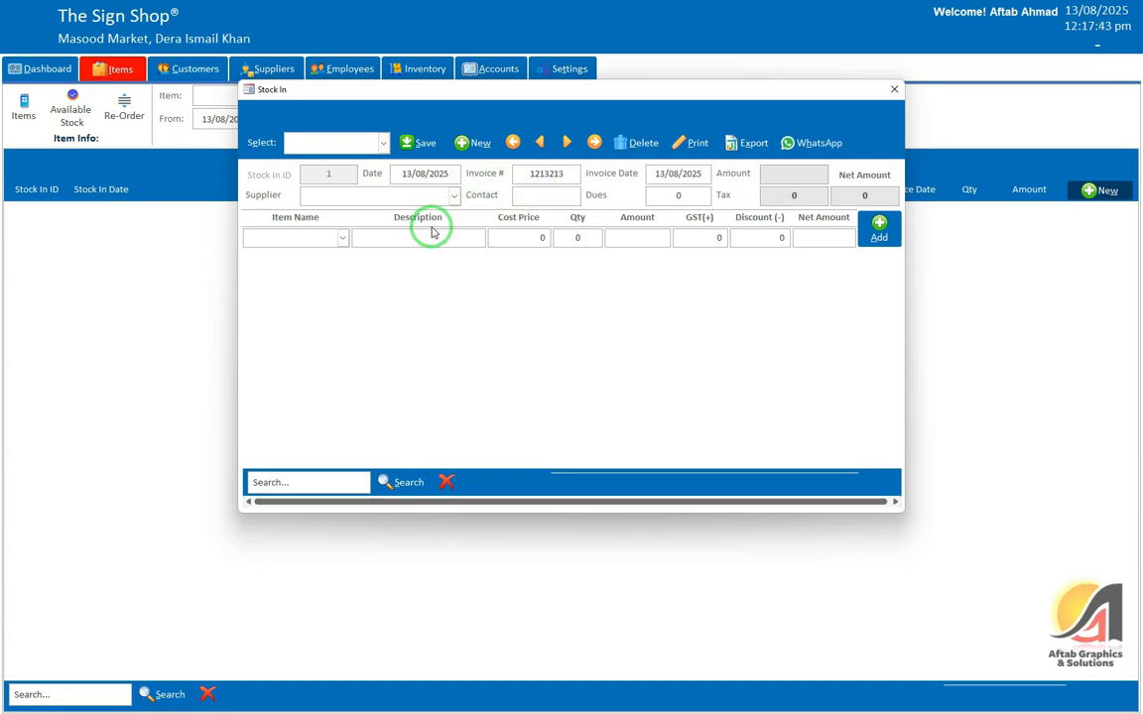
click(453, 195)
click(377, 223)
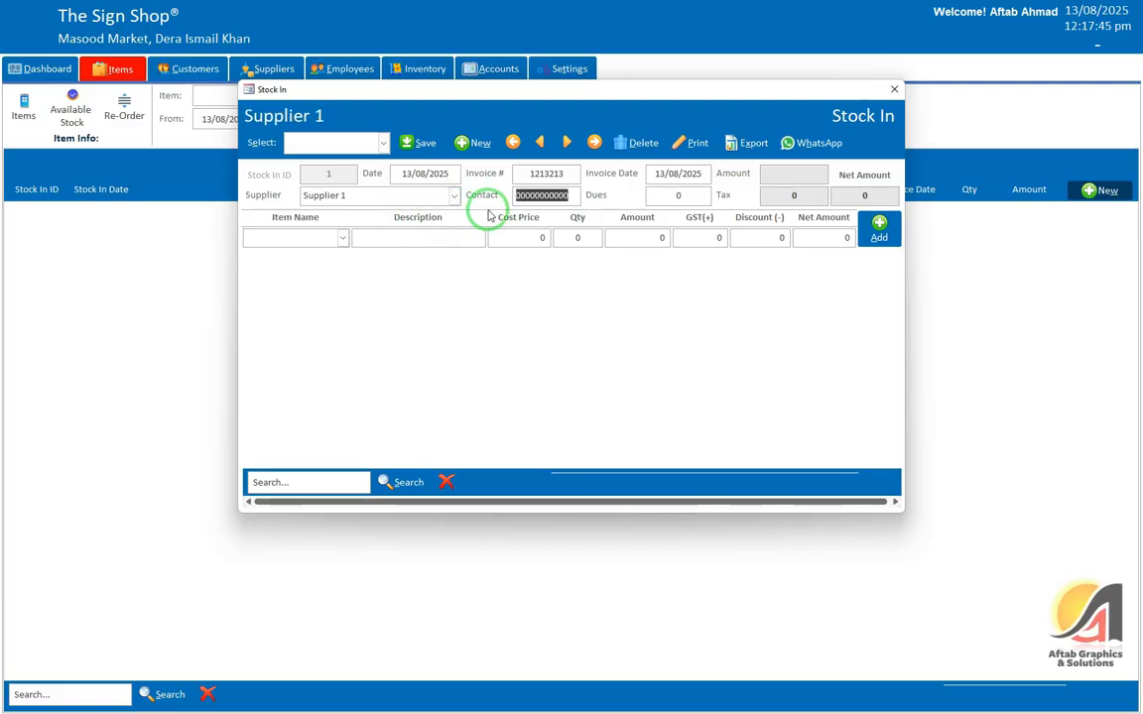
key(Tab)
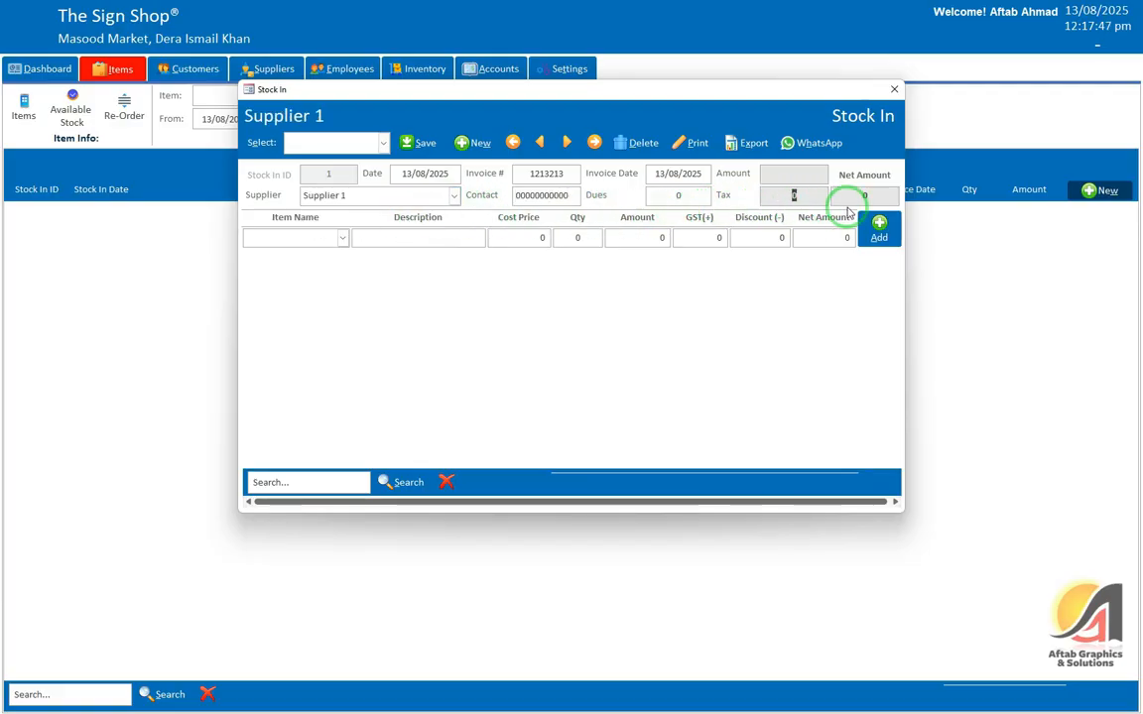
click(324, 234)
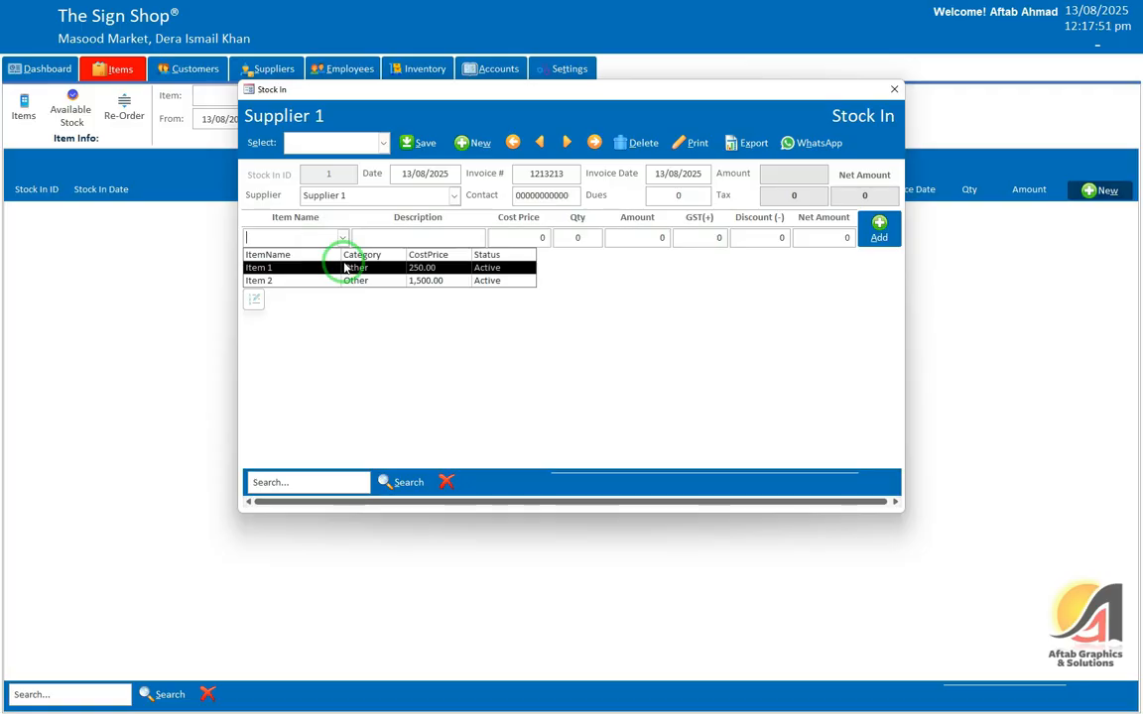
Step: Select Item 1 as the first line of the stock-in invoice
click(345, 268)
click(342, 238)
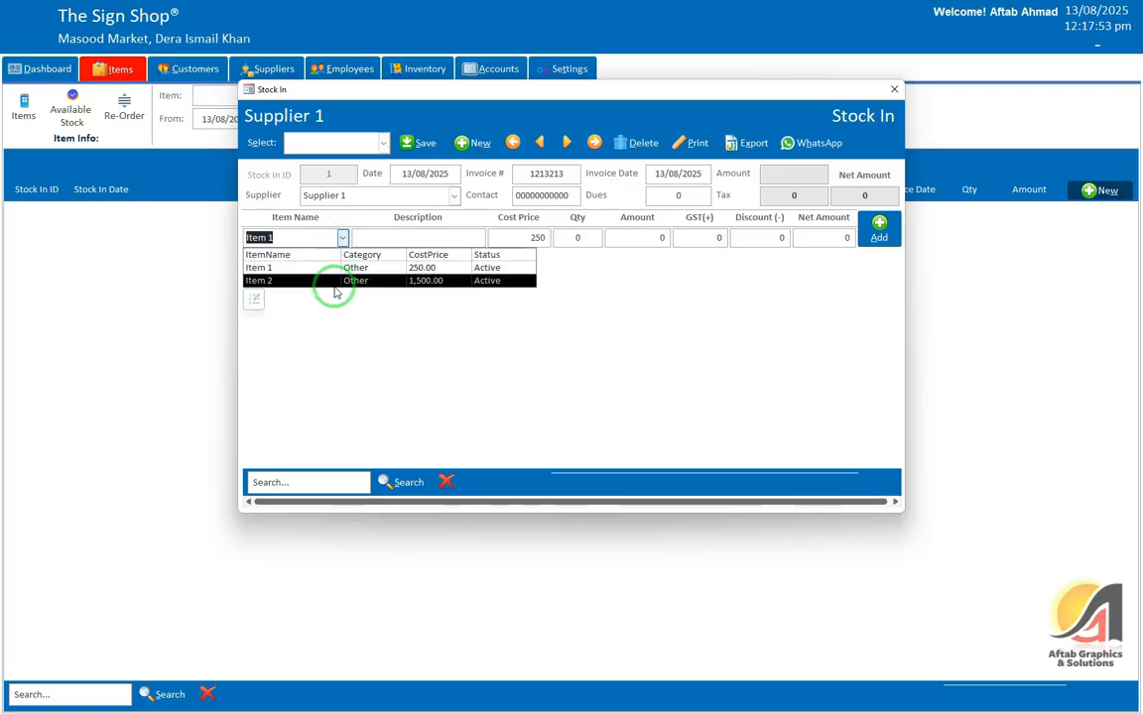
click(339, 272)
click(344, 238)
click(340, 269)
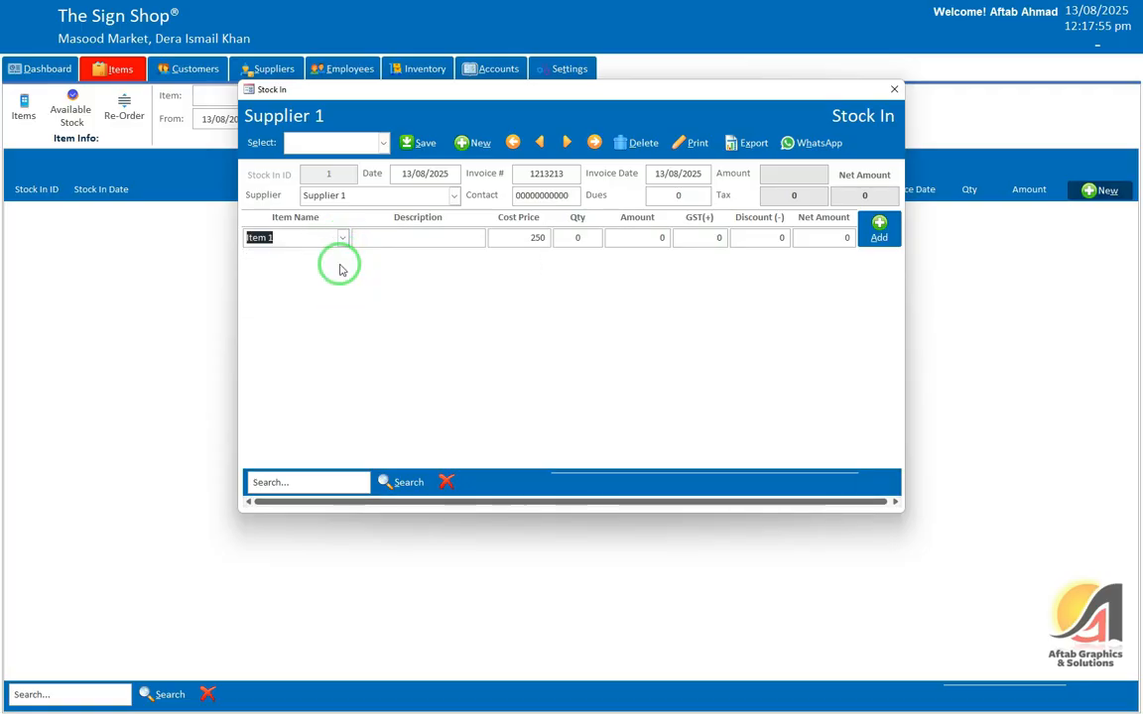
click(397, 234)
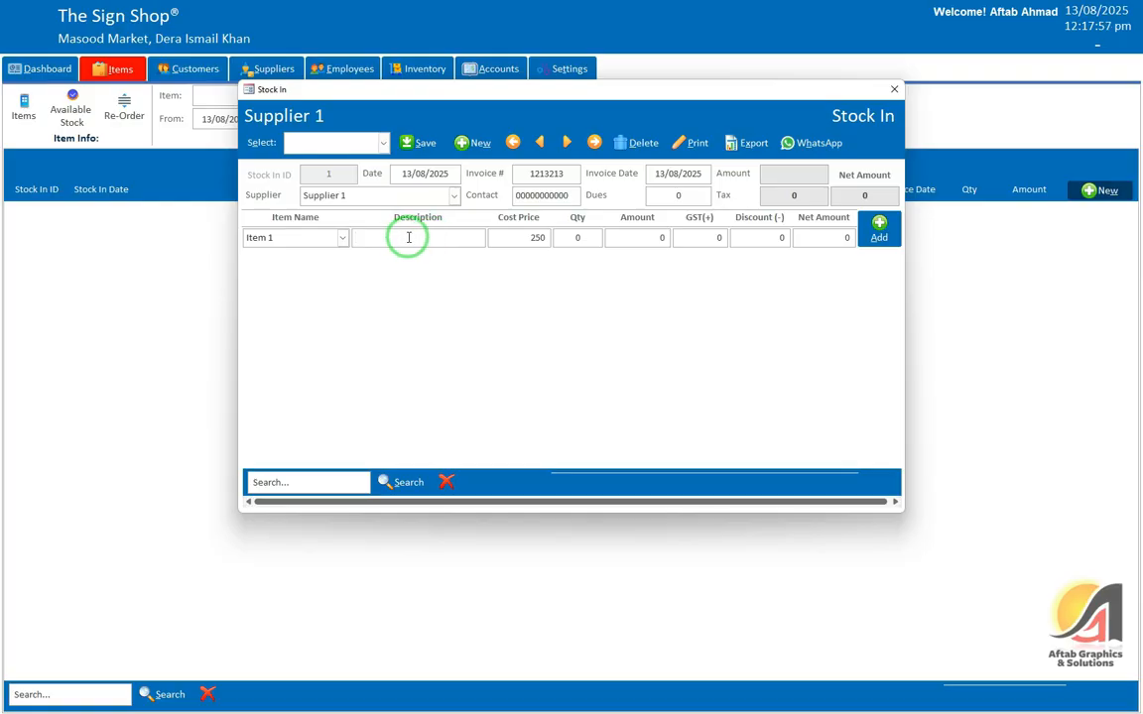
Step: Fill in Item 1's quantity, GST and discount, then add the Item 1 row (10 at 250)
key(Tab)
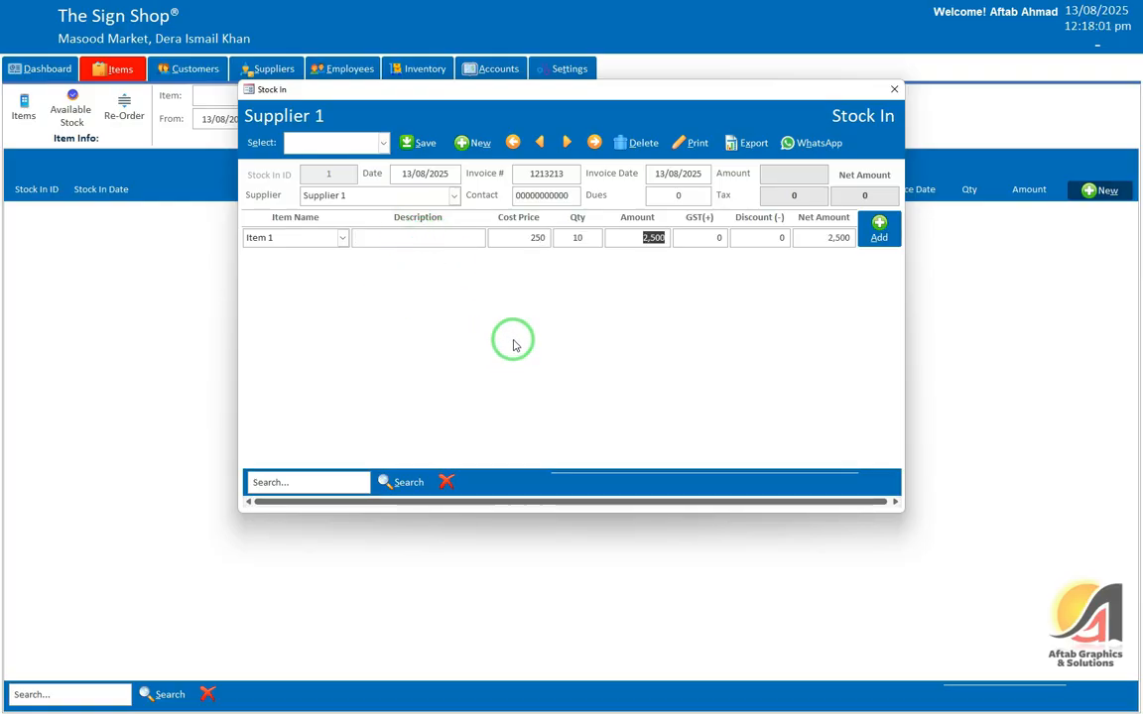
key(Tab)
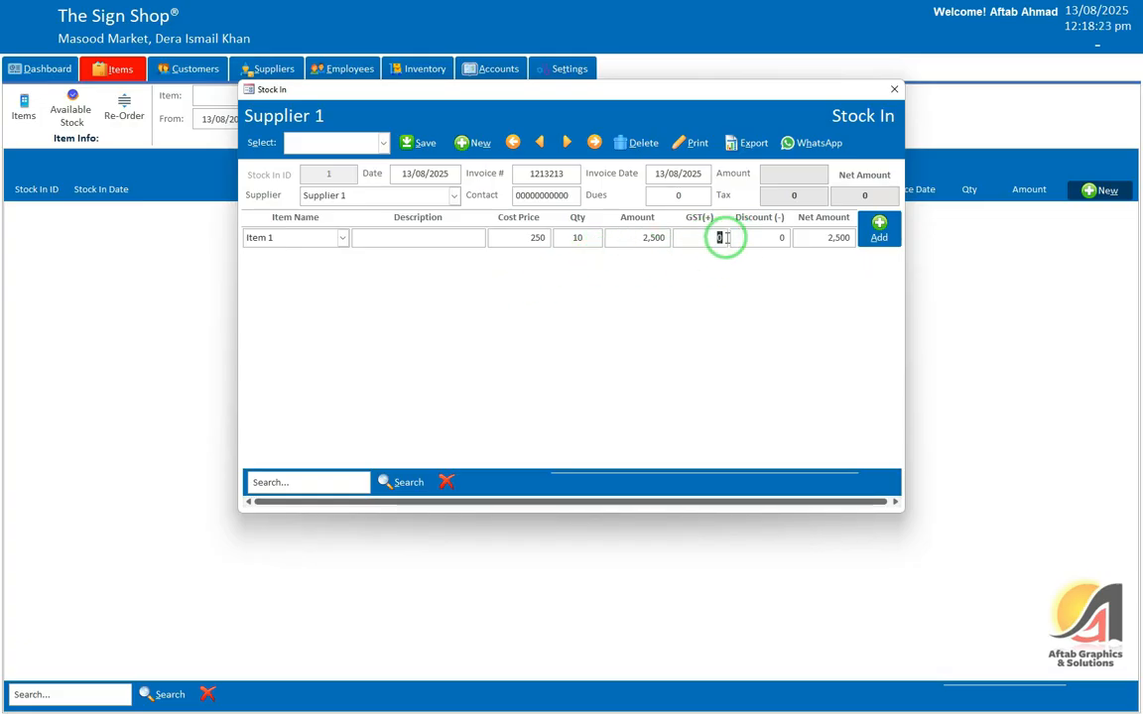
key(Tab)
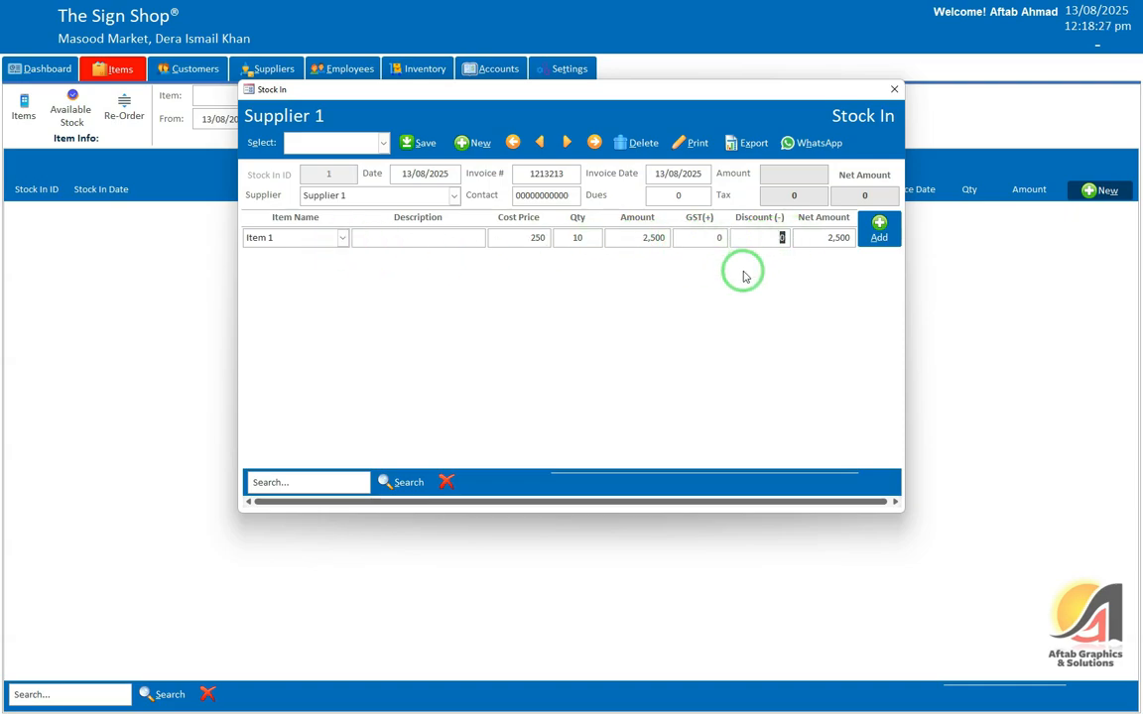
click(772, 238)
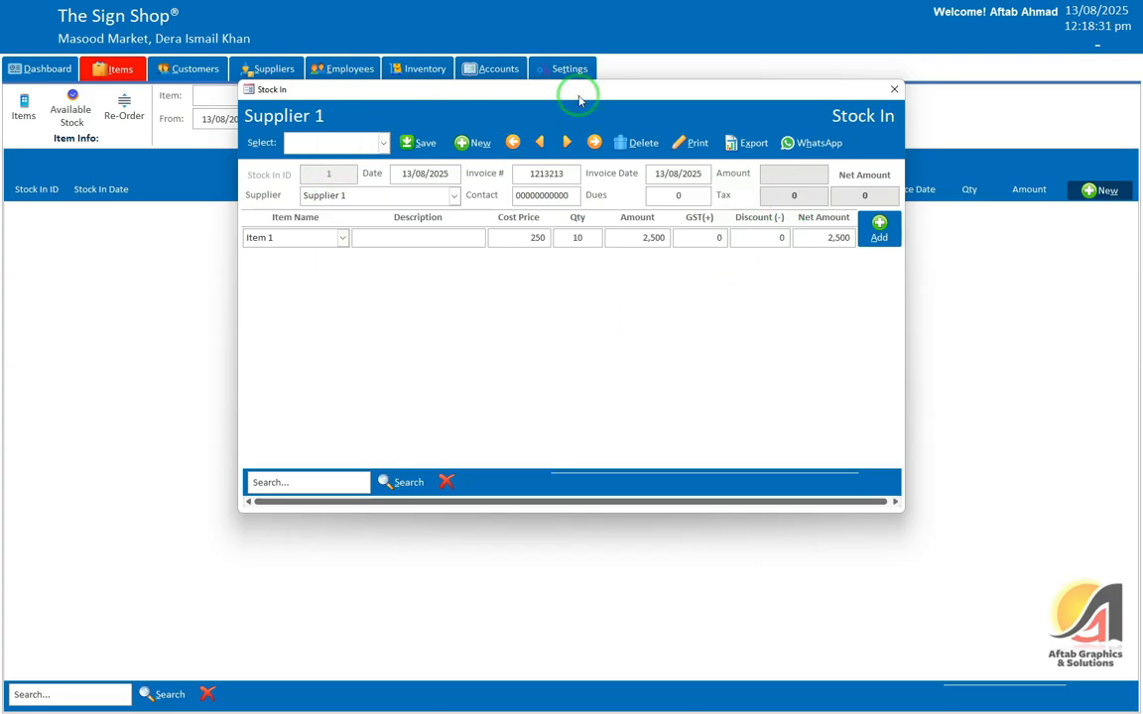
click(782, 196)
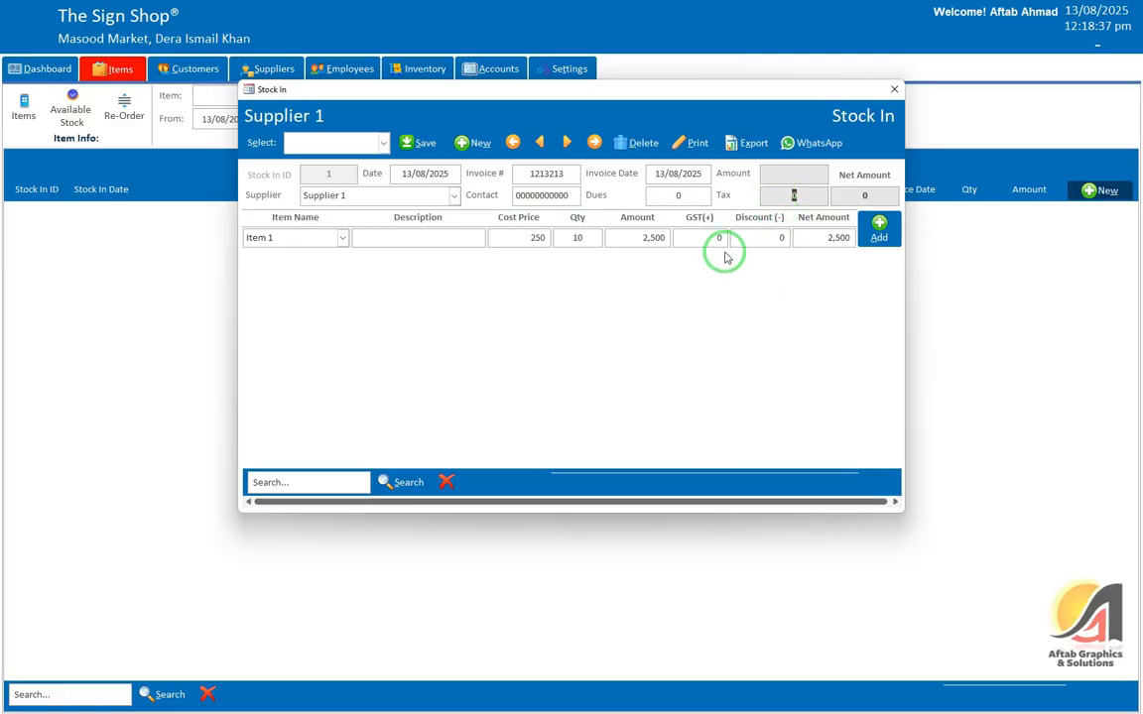
click(863, 236)
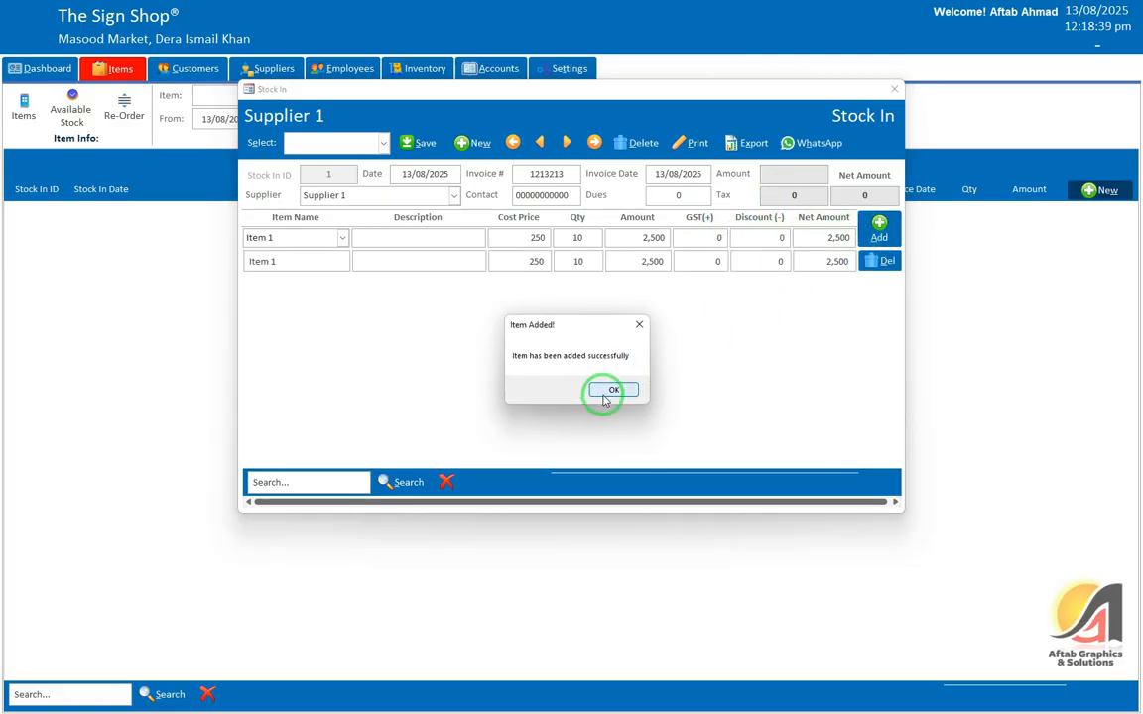
click(605, 388)
Step: Add Item 2 with quantity 5 at 1,500, bringing the invoice amount to 10,000
click(342, 239)
click(301, 280)
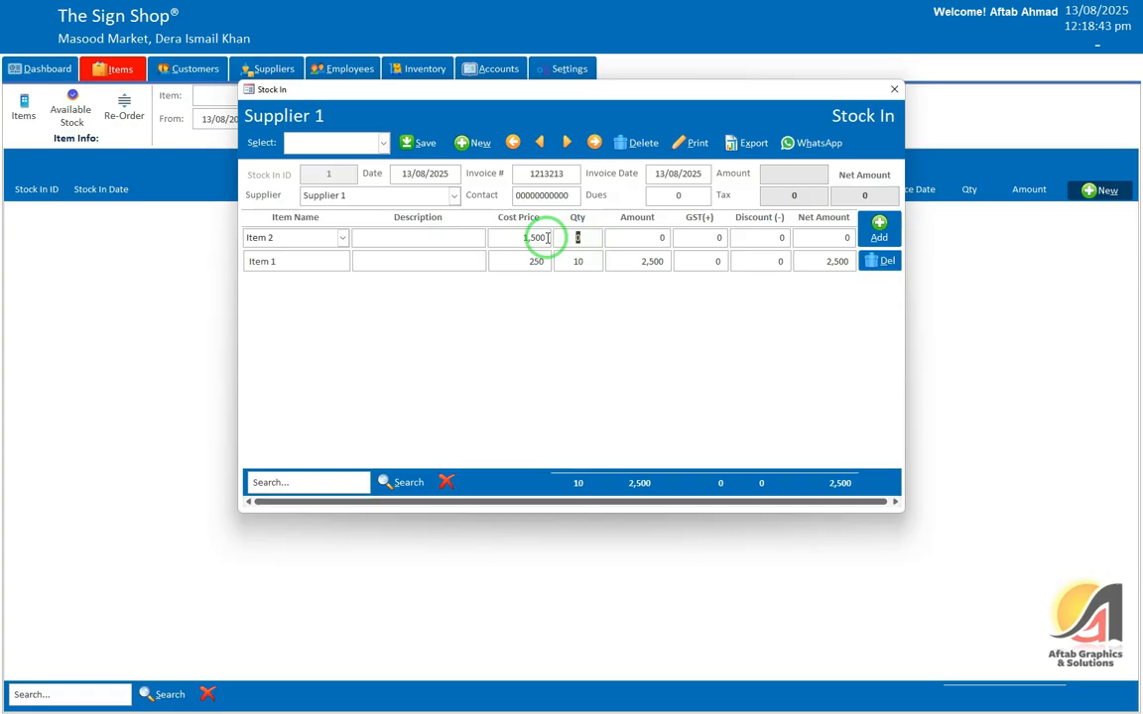
text(5)
click(876, 234)
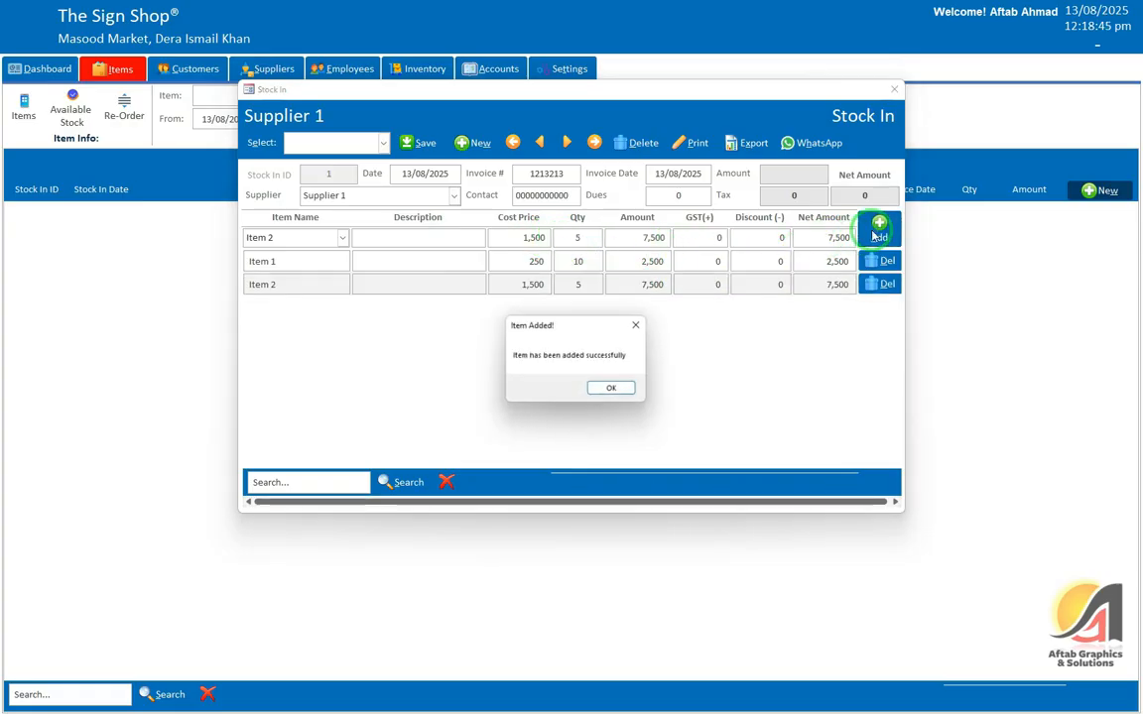
click(611, 387)
click(778, 293)
click(812, 174)
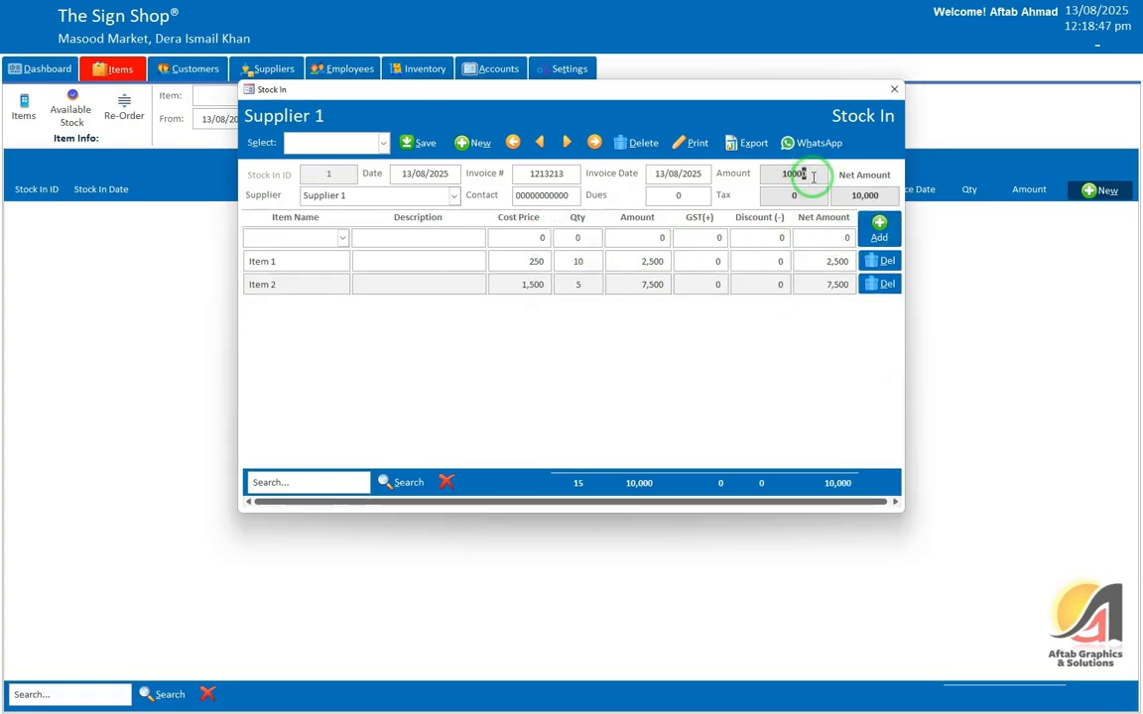
Step: Replace the tax with 250 for a 10,250 net amount and save the stock-in record
drag(814, 177, 762, 173)
click(808, 194)
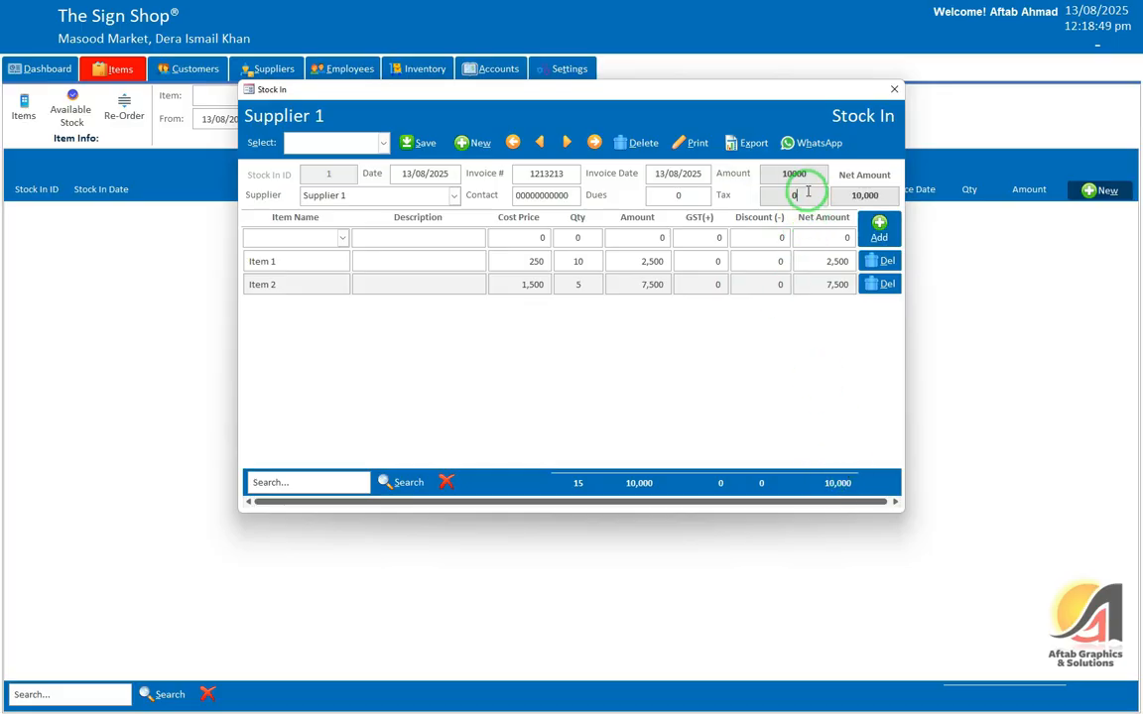
drag(798, 192, 772, 195)
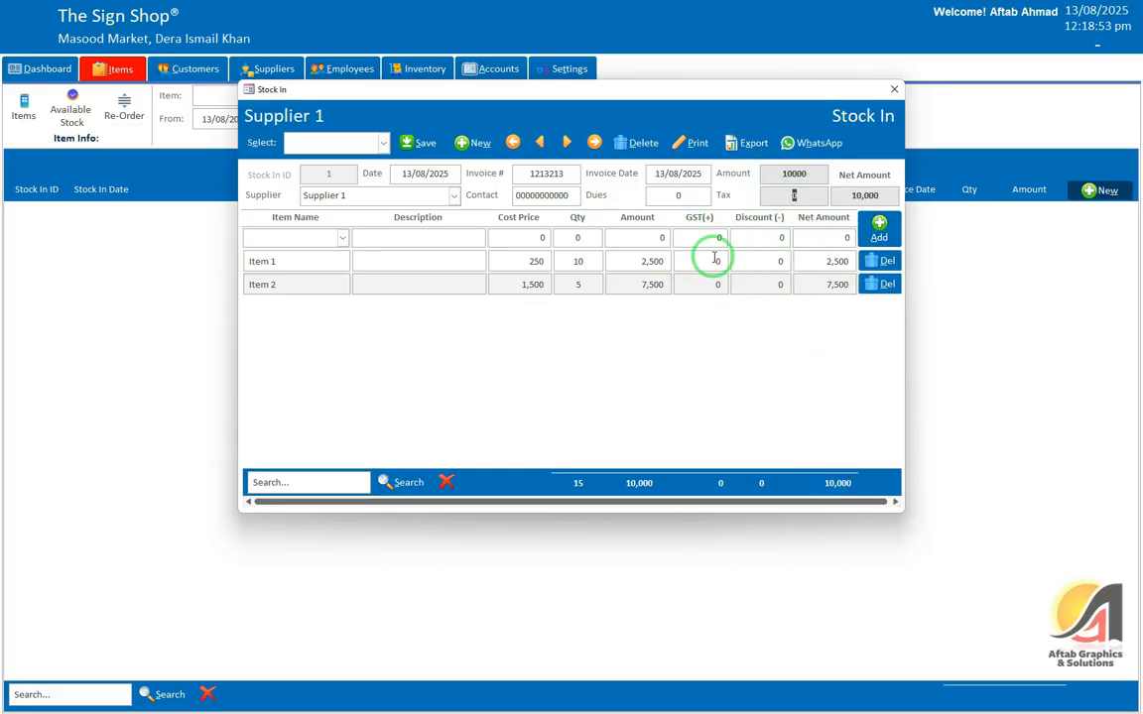
text(25)
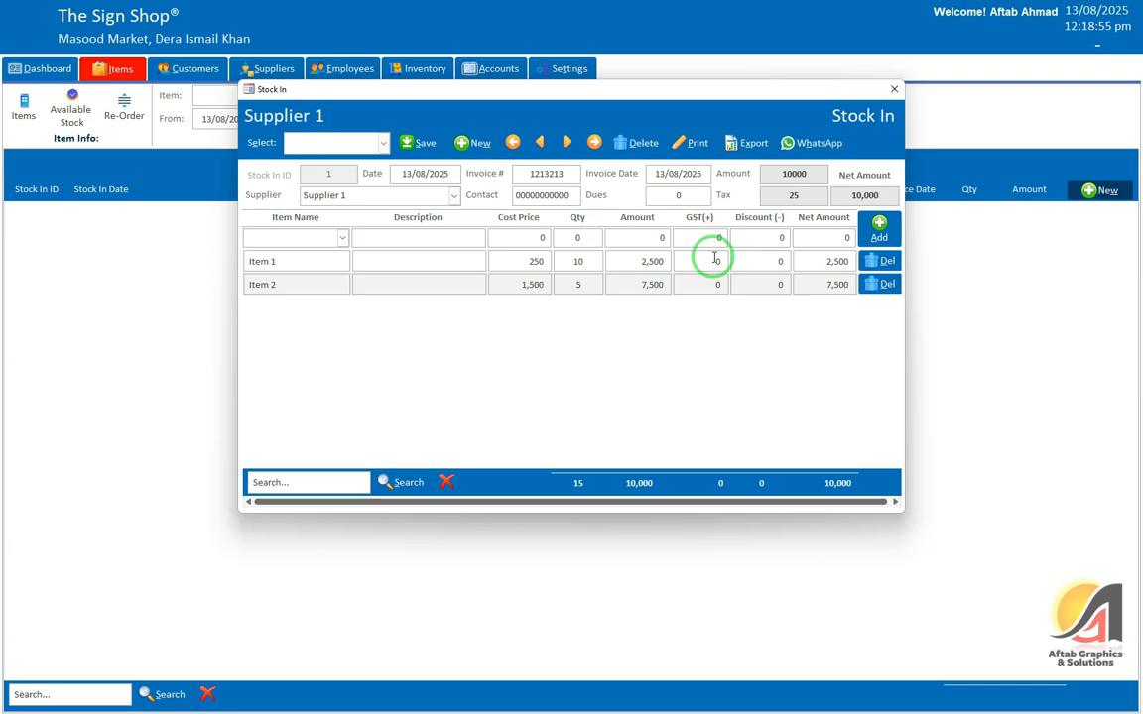
text(0)
click(808, 240)
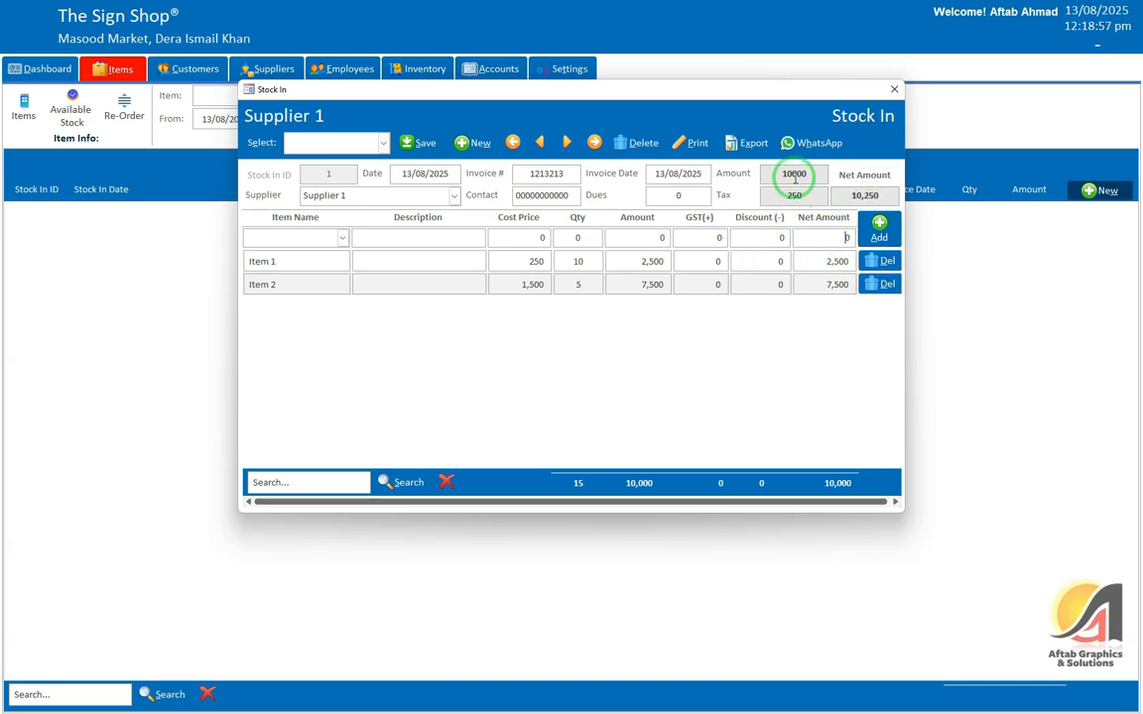
click(415, 144)
click(612, 388)
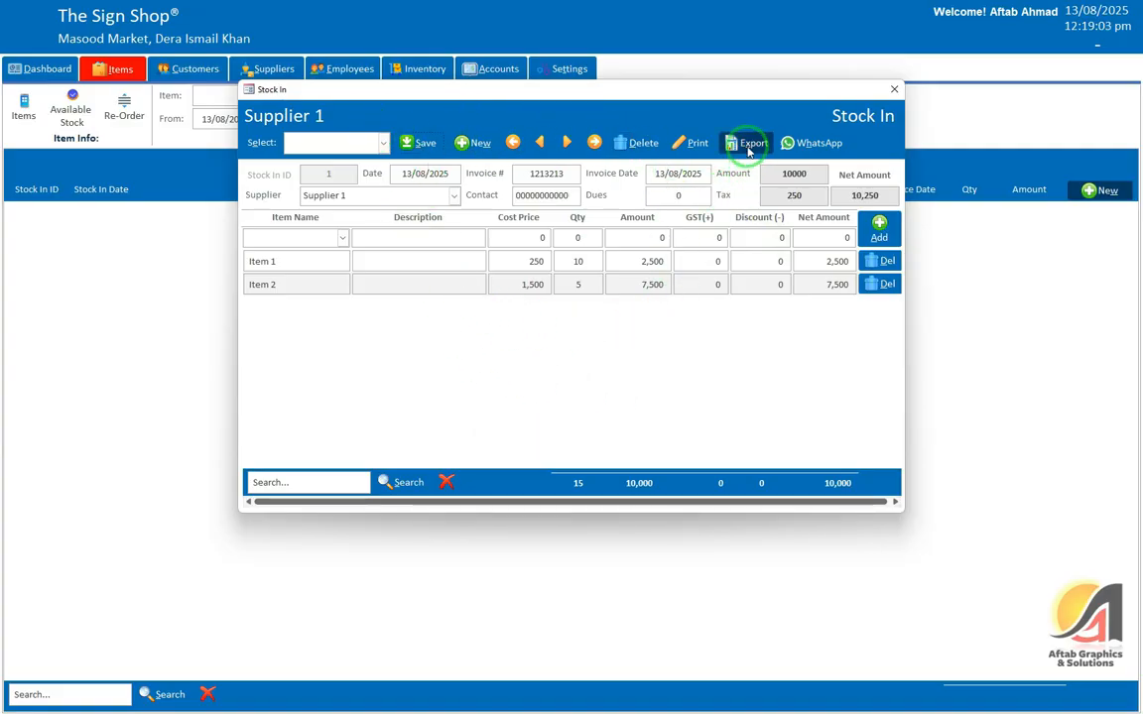
click(690, 143)
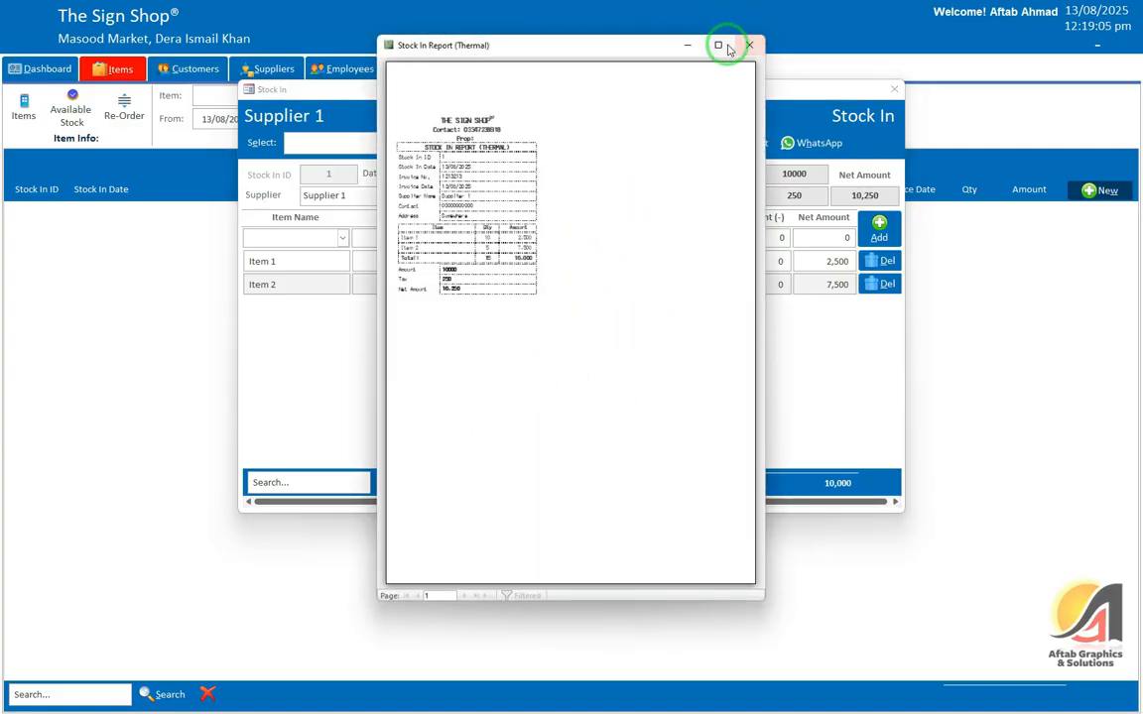
click(728, 48)
click(408, 255)
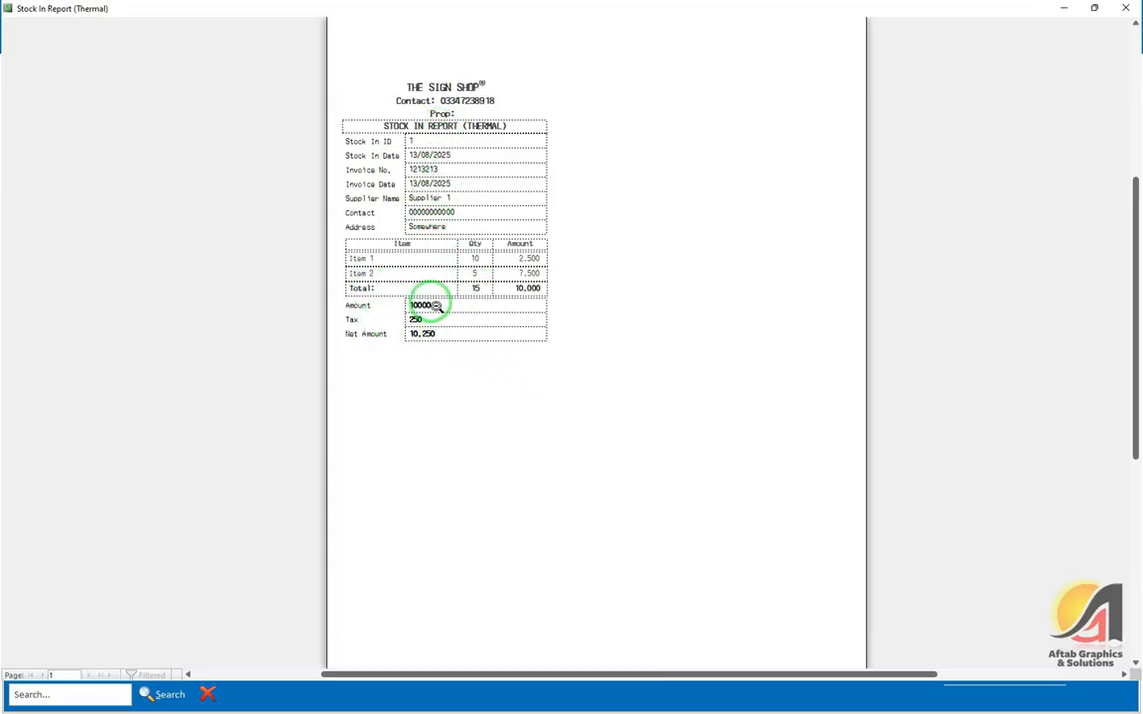
click(1126, 8)
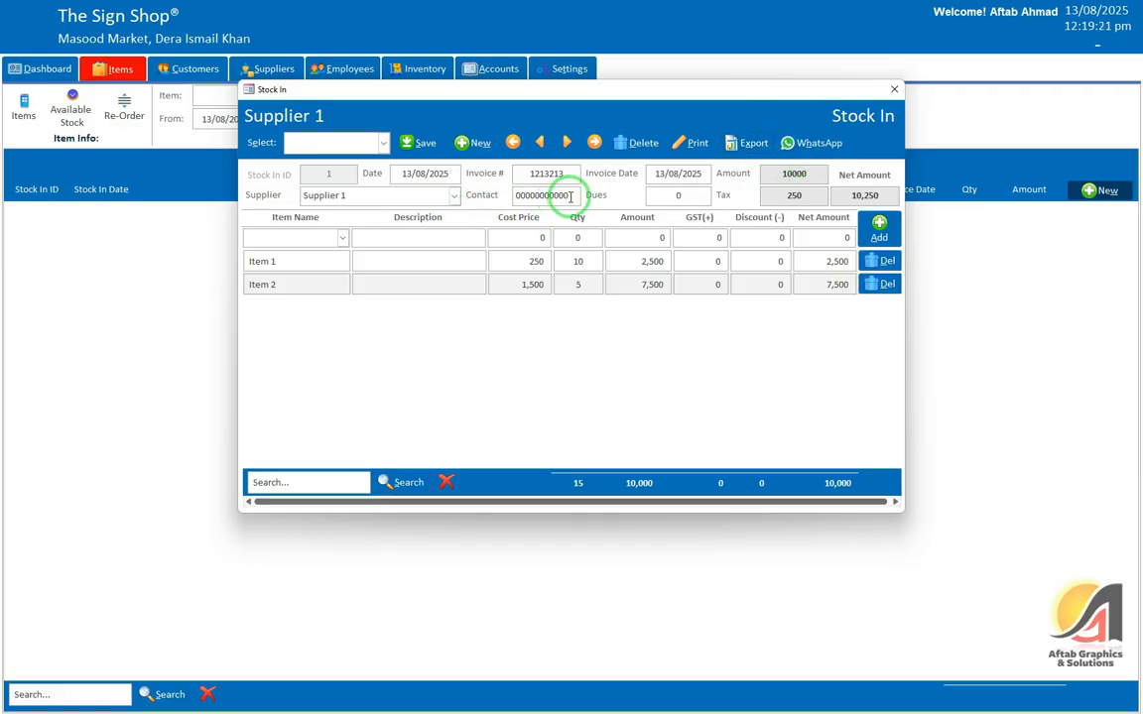
Step: Review the saved stock-in records, then close the invoice form to return to Stock In Detail
drag(569, 194, 516, 194)
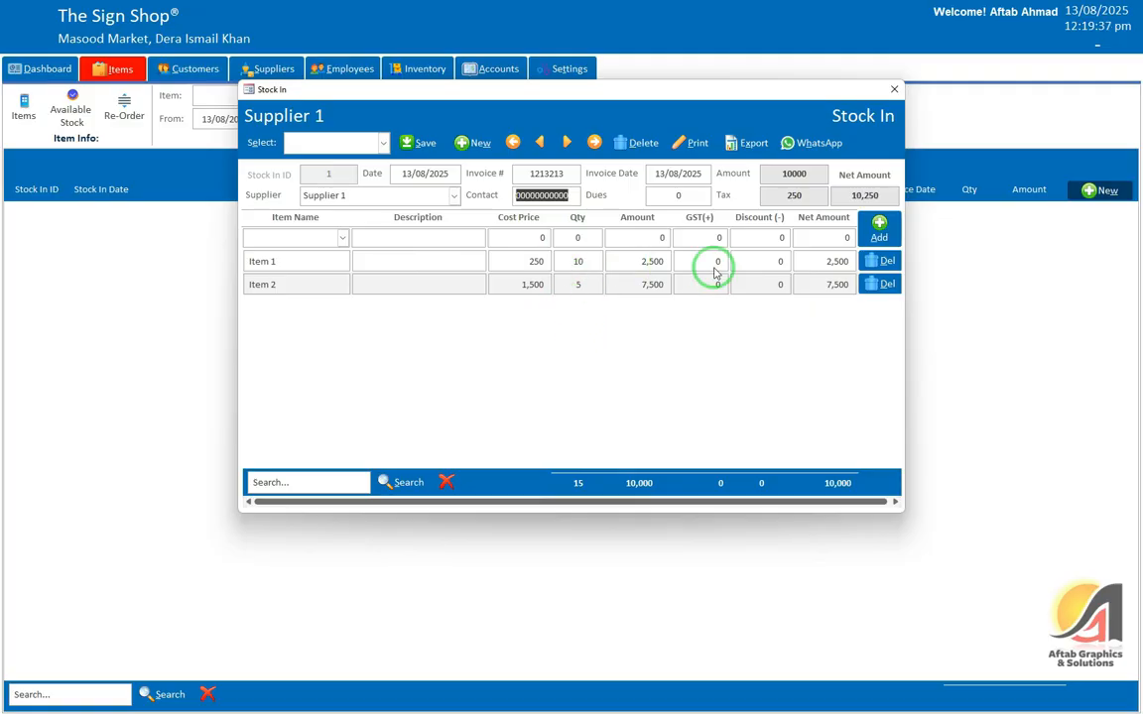
click(383, 141)
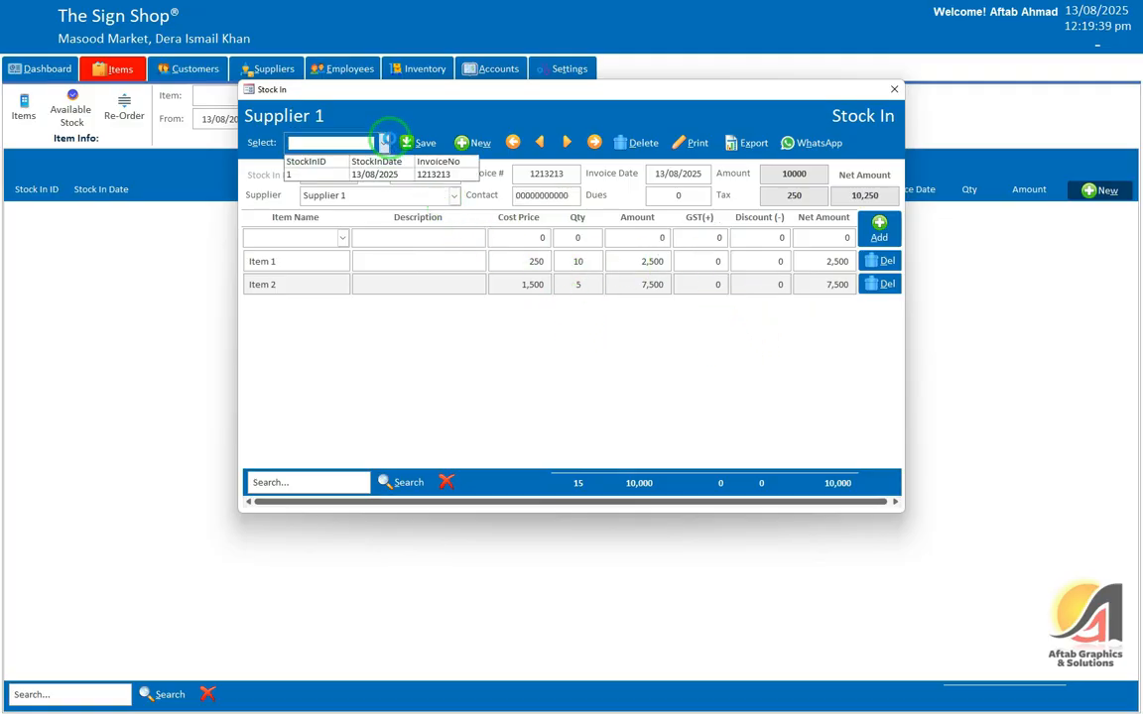
click(894, 90)
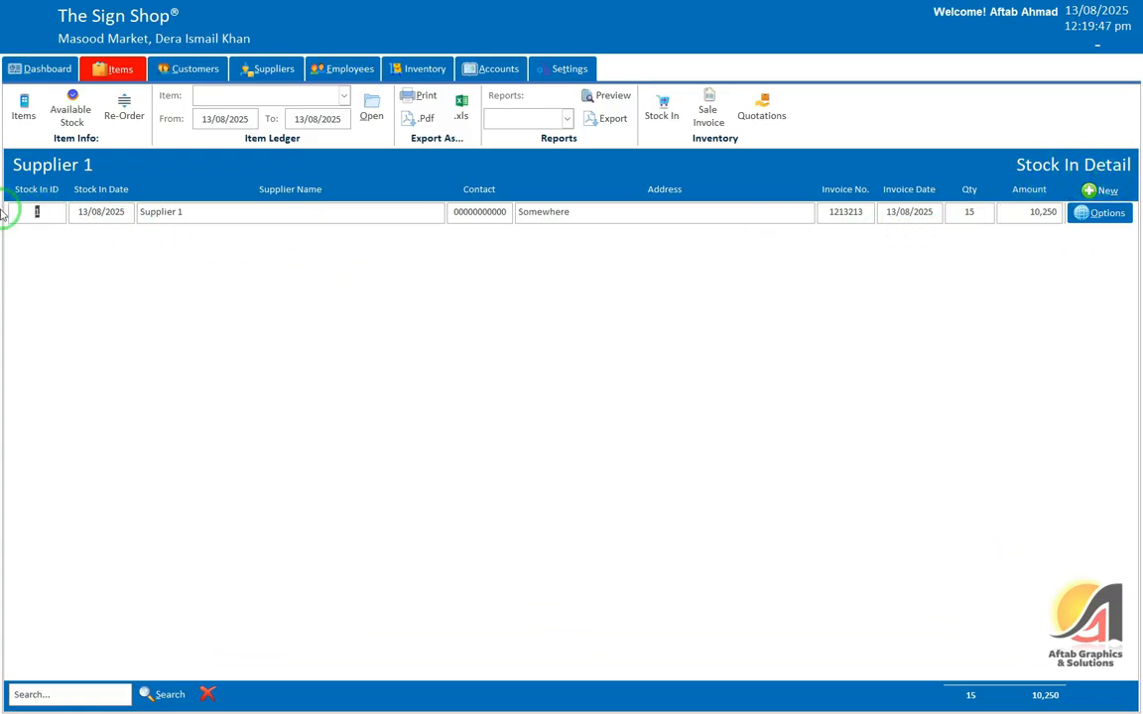
click(969, 212)
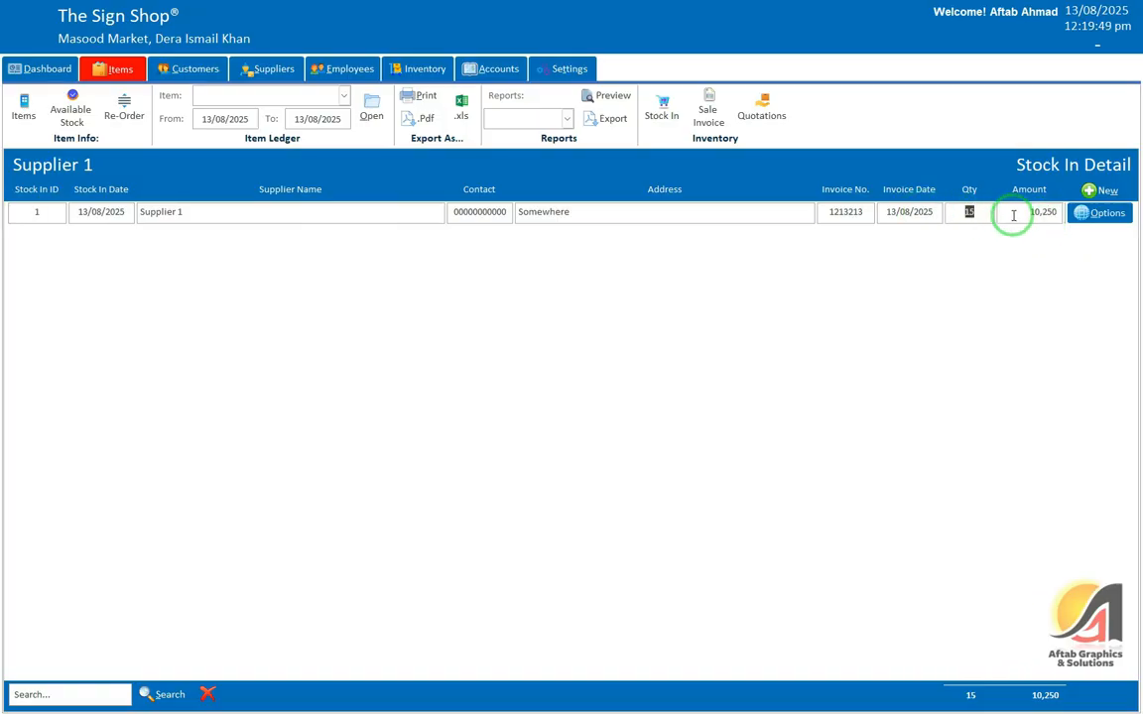
drag(1021, 212, 1055, 210)
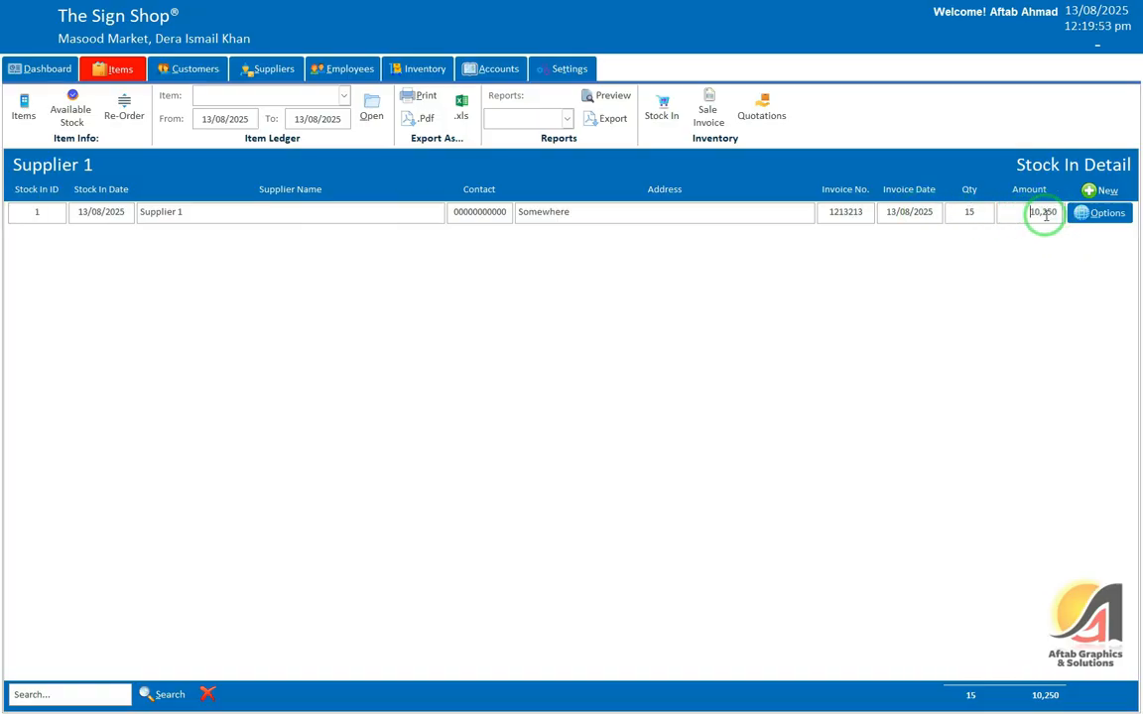
click(1100, 213)
click(1091, 245)
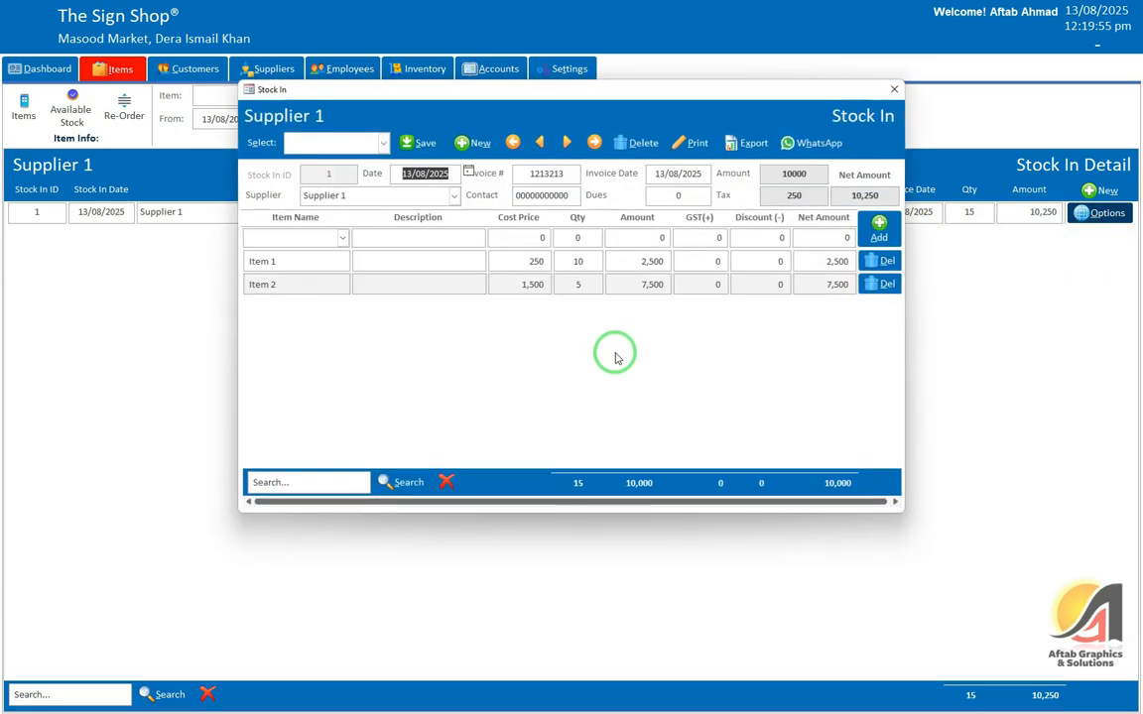
click(894, 89)
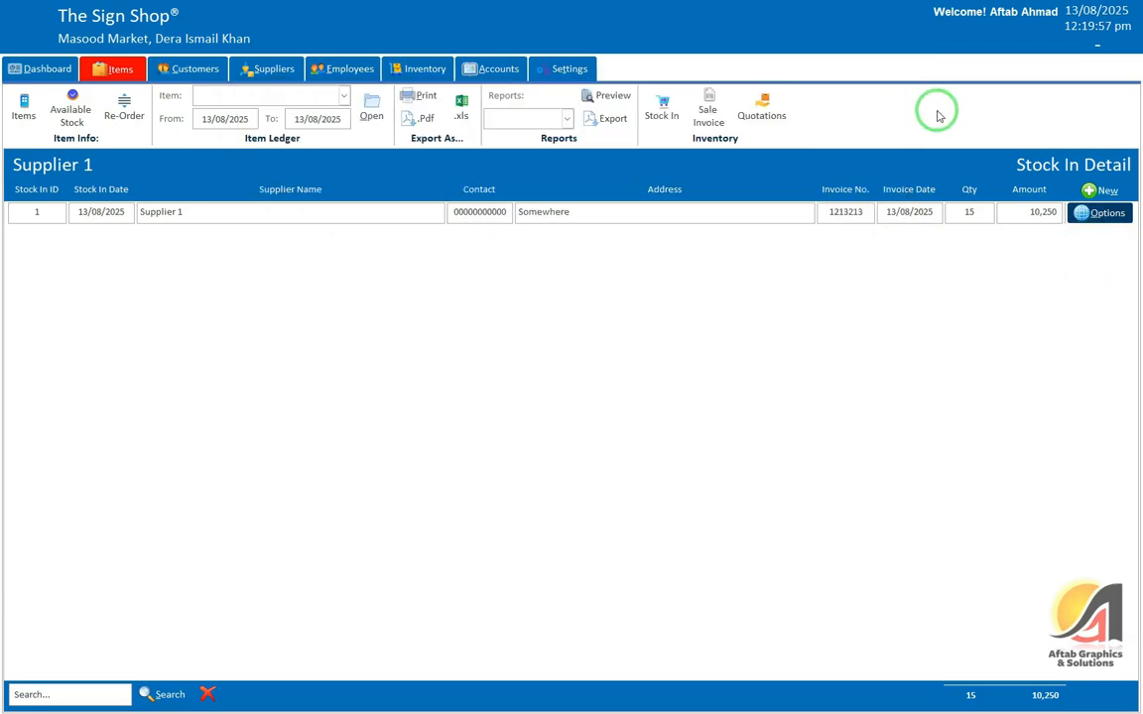
click(1099, 212)
click(1082, 269)
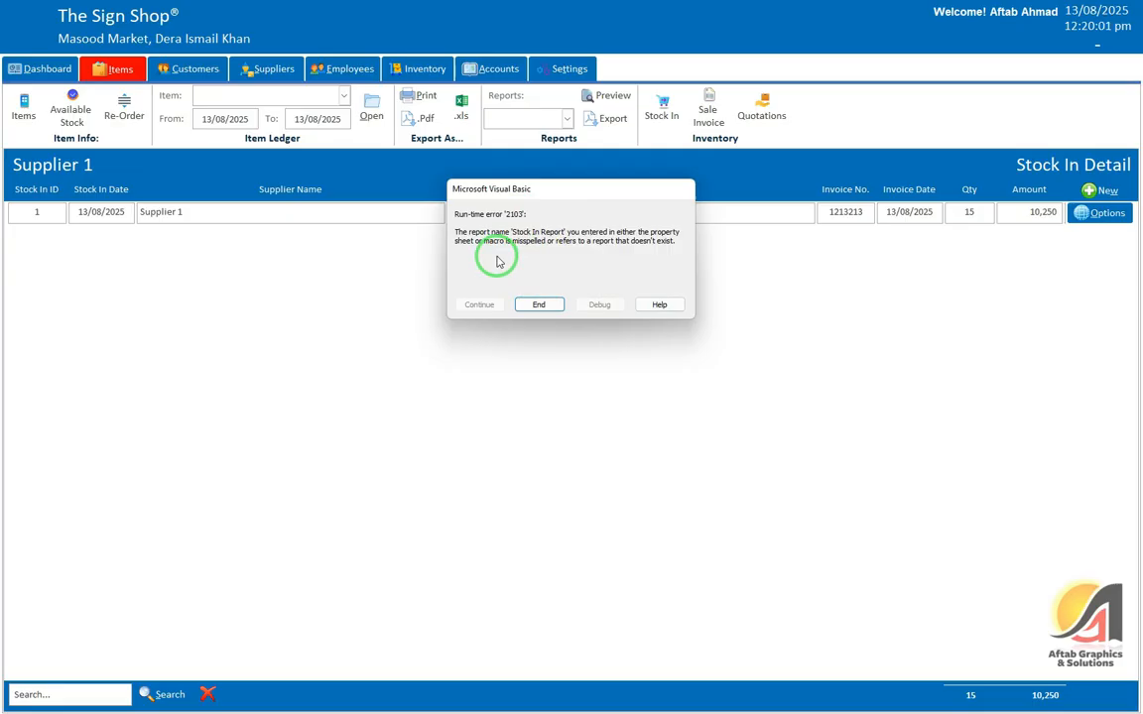
click(539, 305)
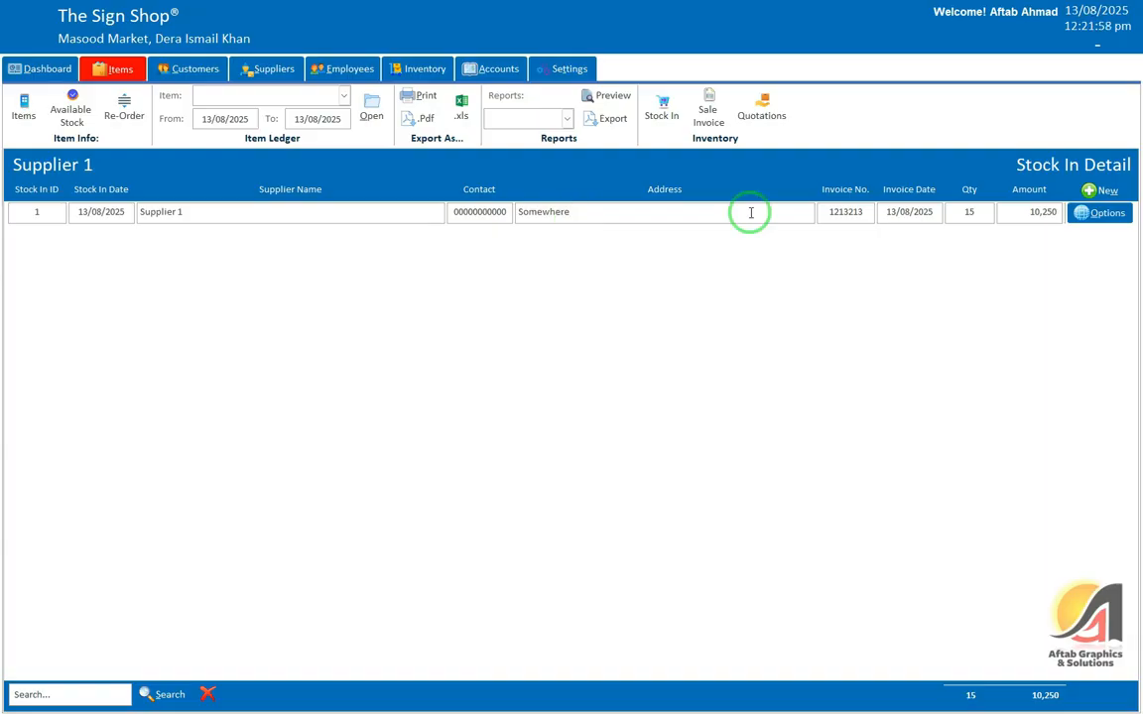
Step: Preview Supplier 1's thermal stock-in report full screen, zooming in and back out
click(1099, 213)
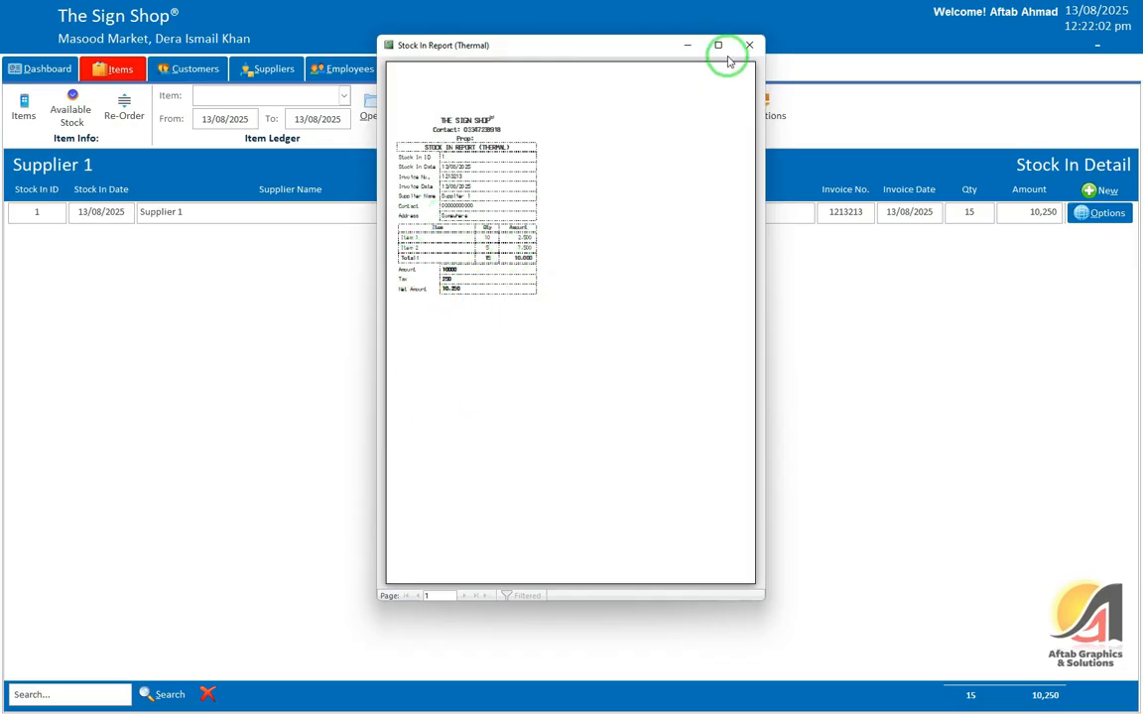
click(719, 47)
click(500, 156)
click(444, 179)
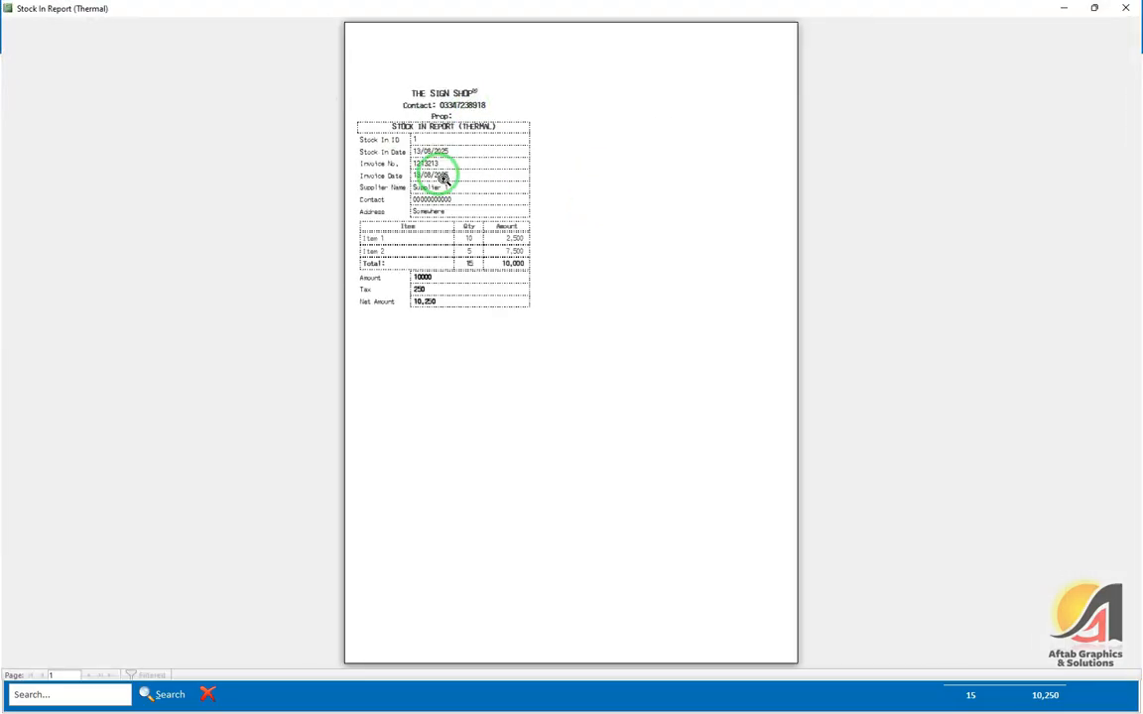
Step: Close the report preview and start a new blank Sale Invoice numbered invoice 1
click(1126, 8)
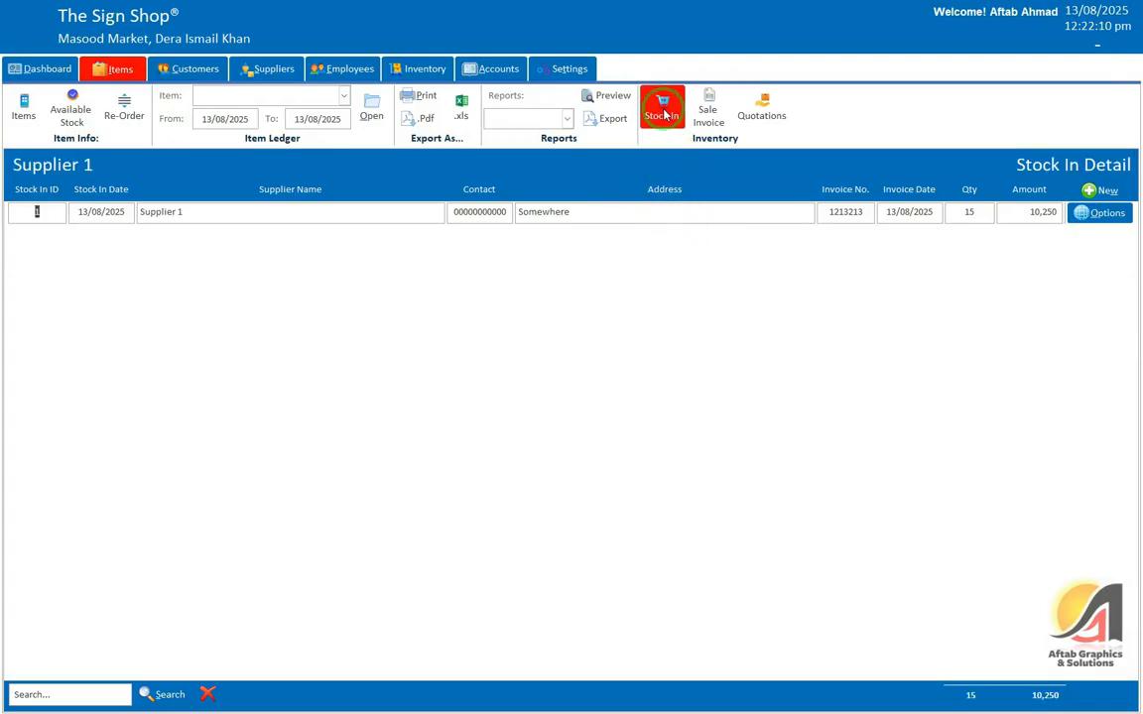
click(707, 110)
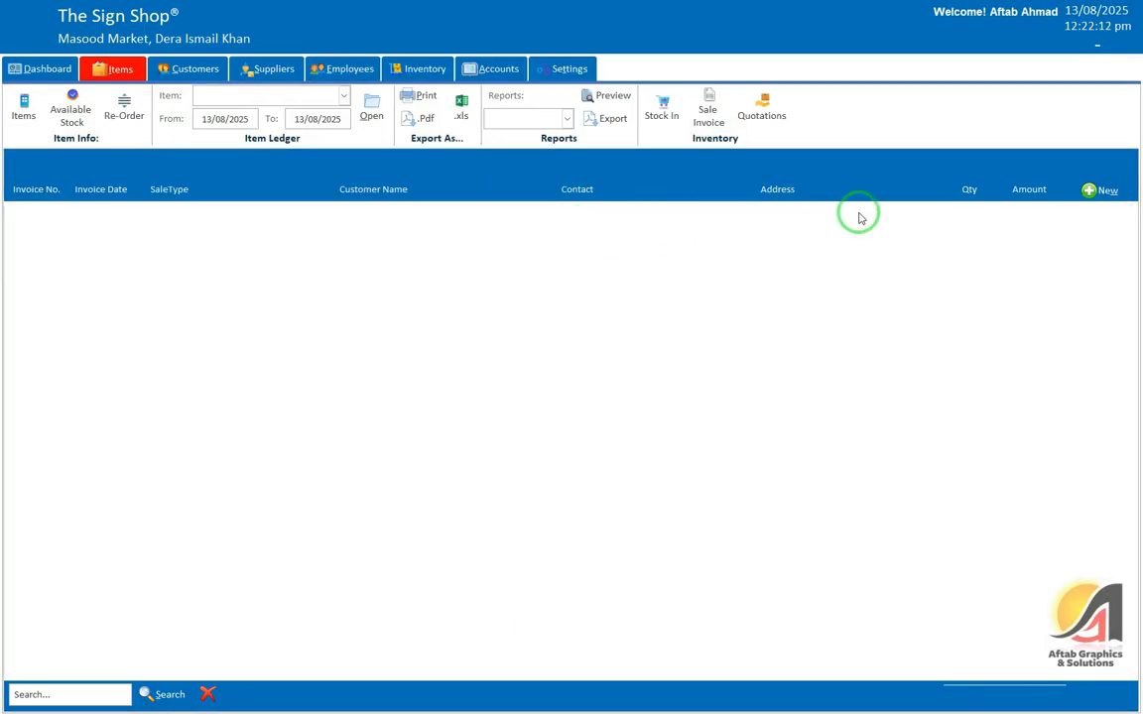
click(1102, 190)
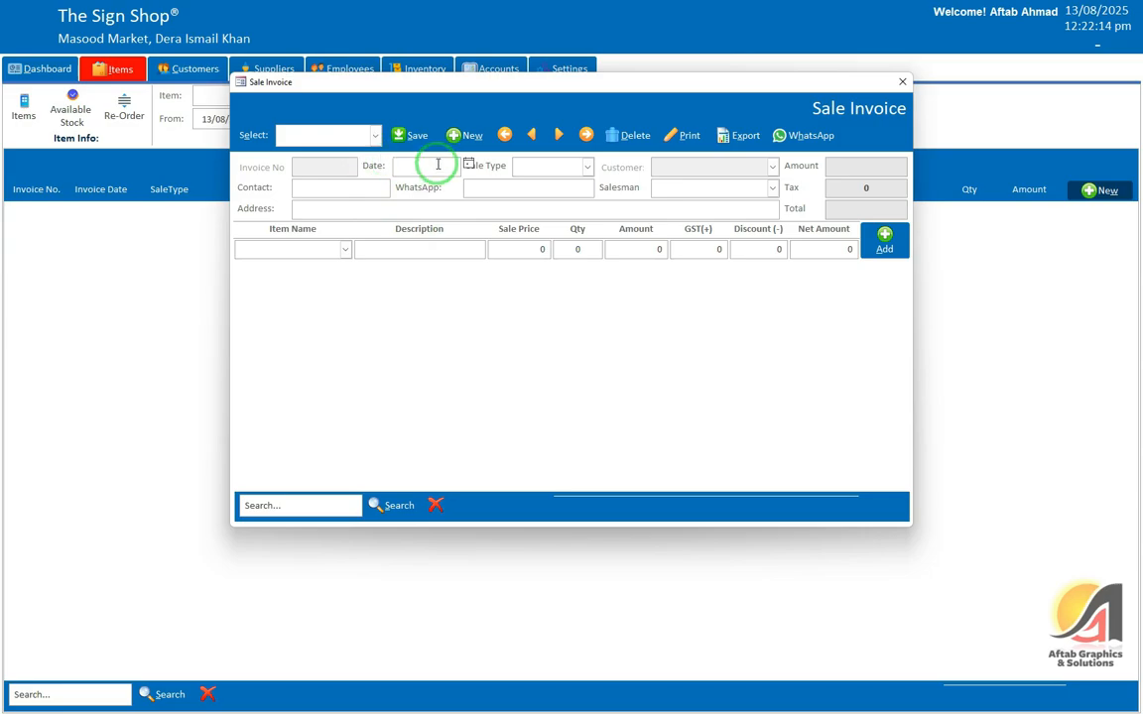
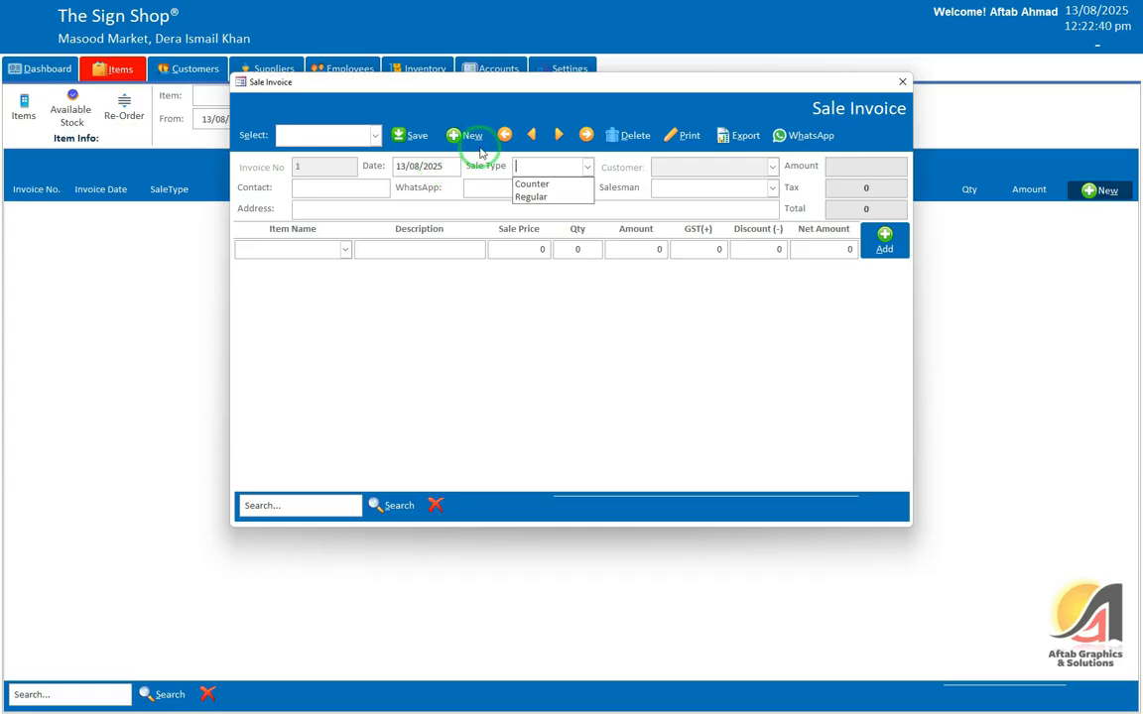
Step: Mark the invoice as Regular, pick the first customer and assign a salesman, auto-filling contact and address
click(531, 197)
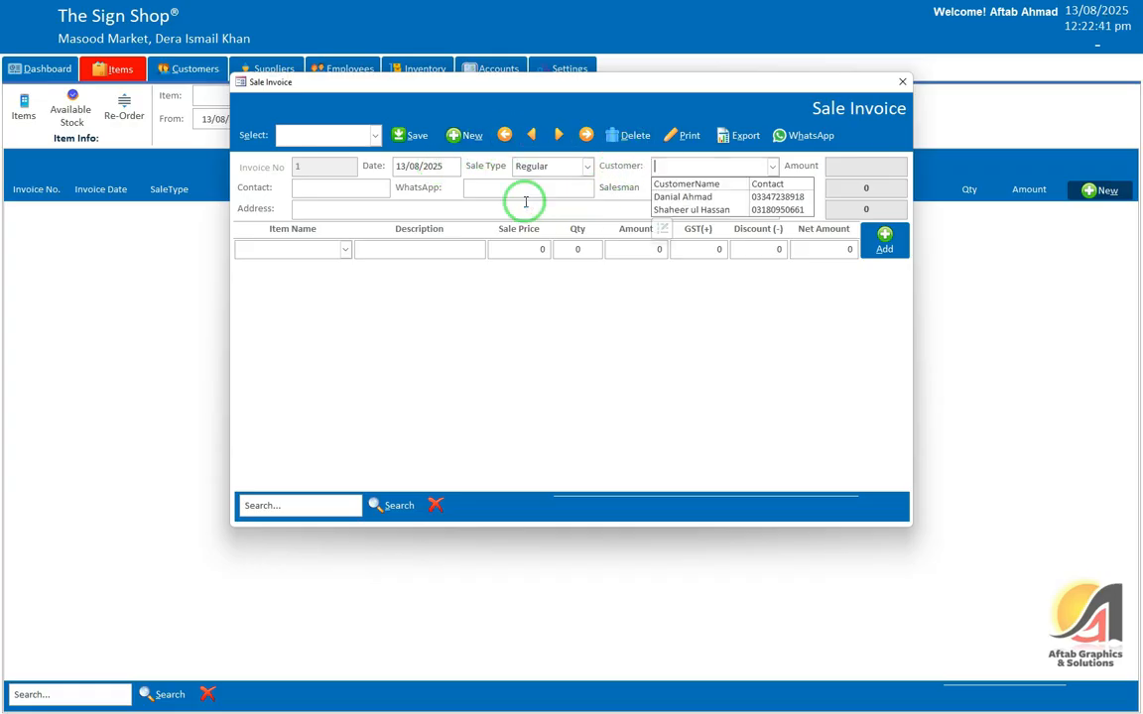
click(676, 198)
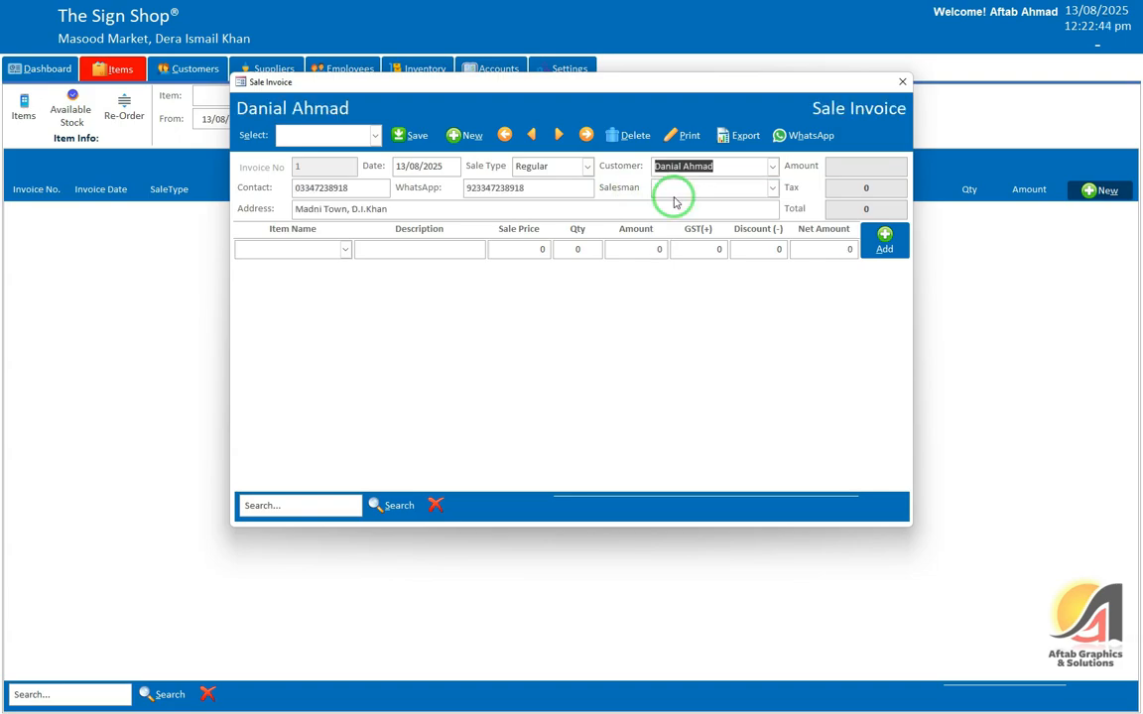
click(696, 186)
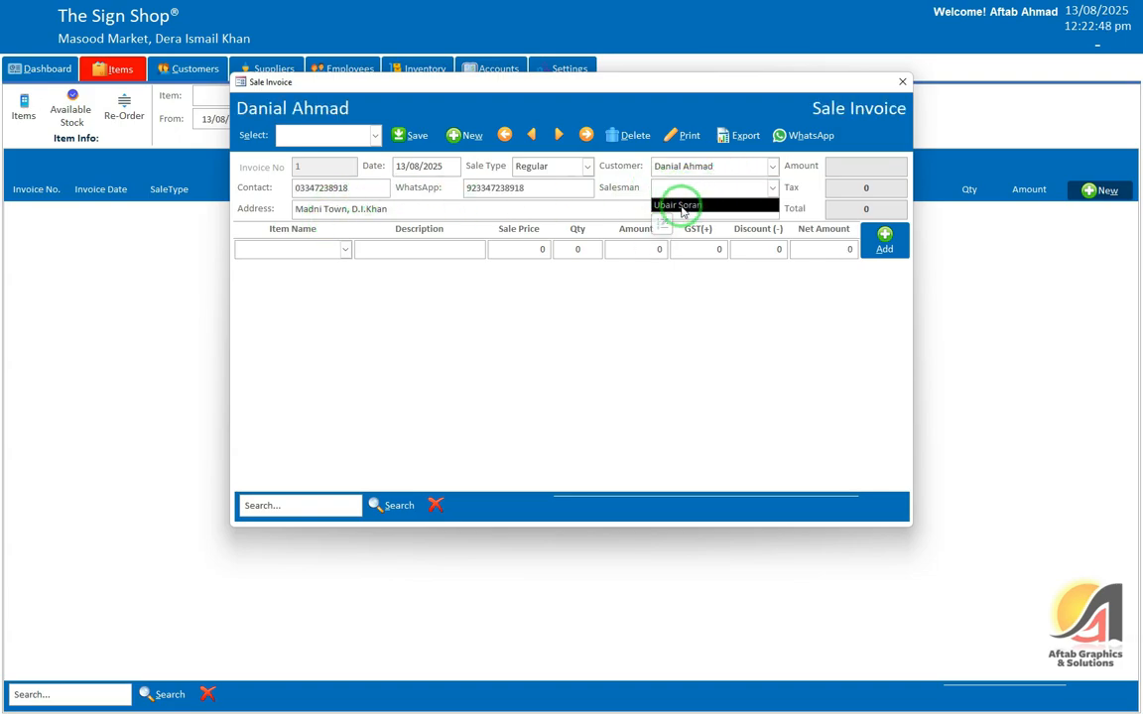
click(719, 166)
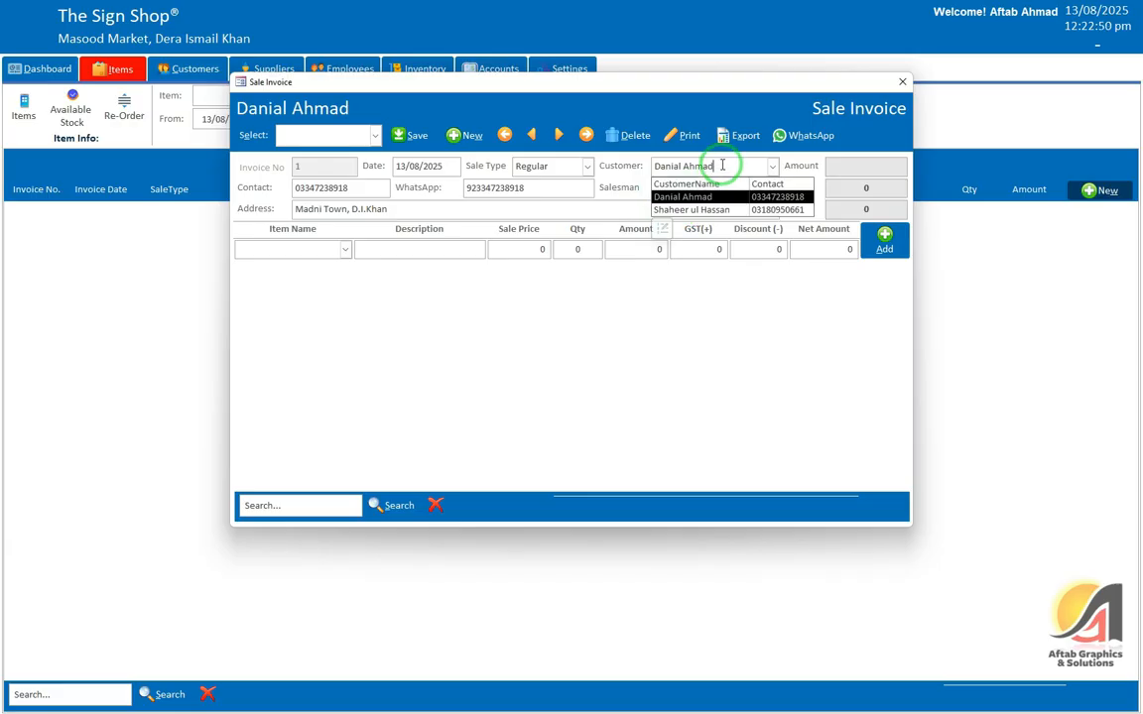
click(692, 211)
click(690, 188)
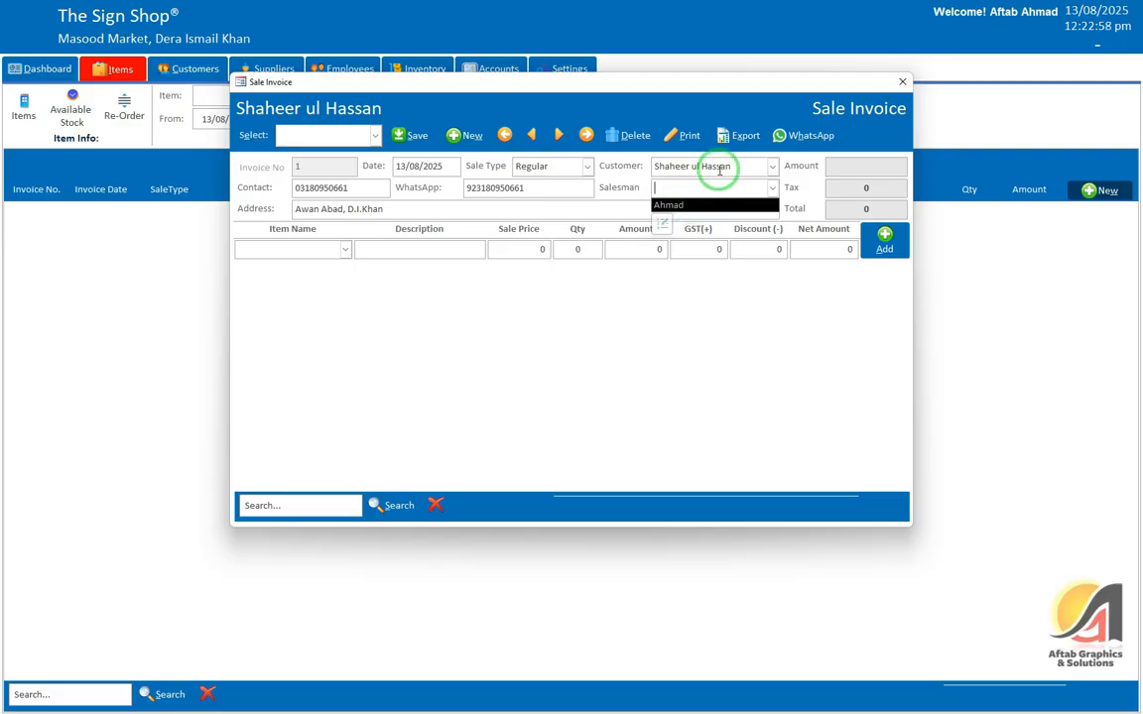
click(715, 166)
click(677, 197)
click(680, 188)
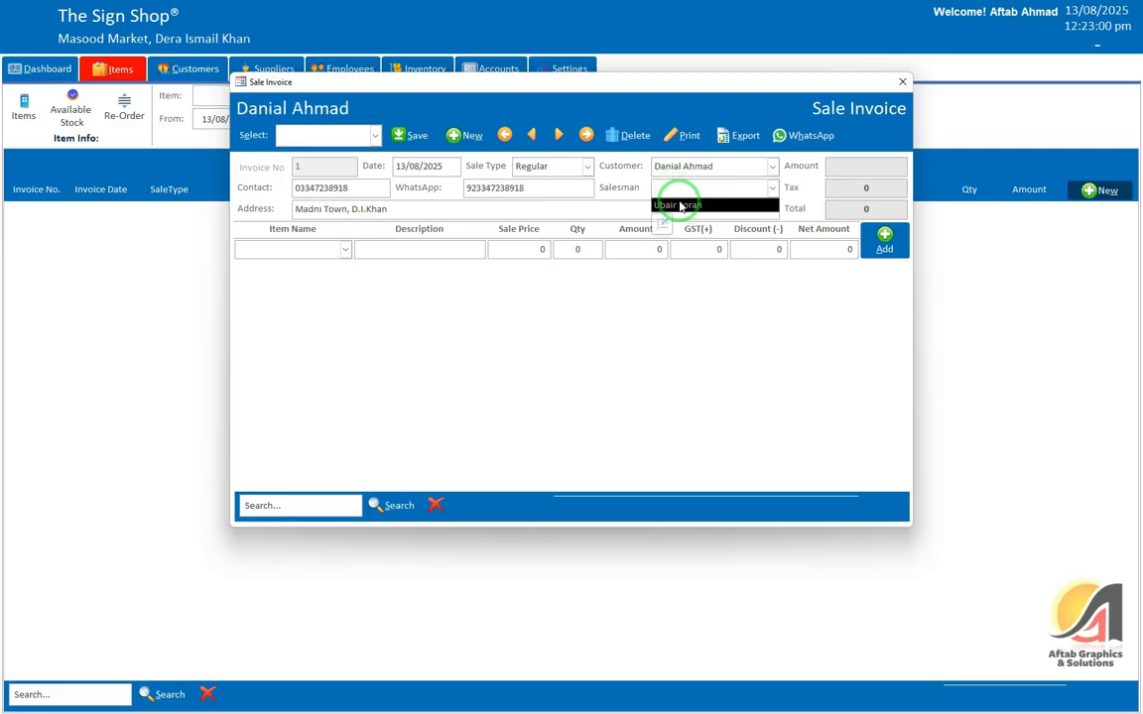
click(678, 204)
click(334, 249)
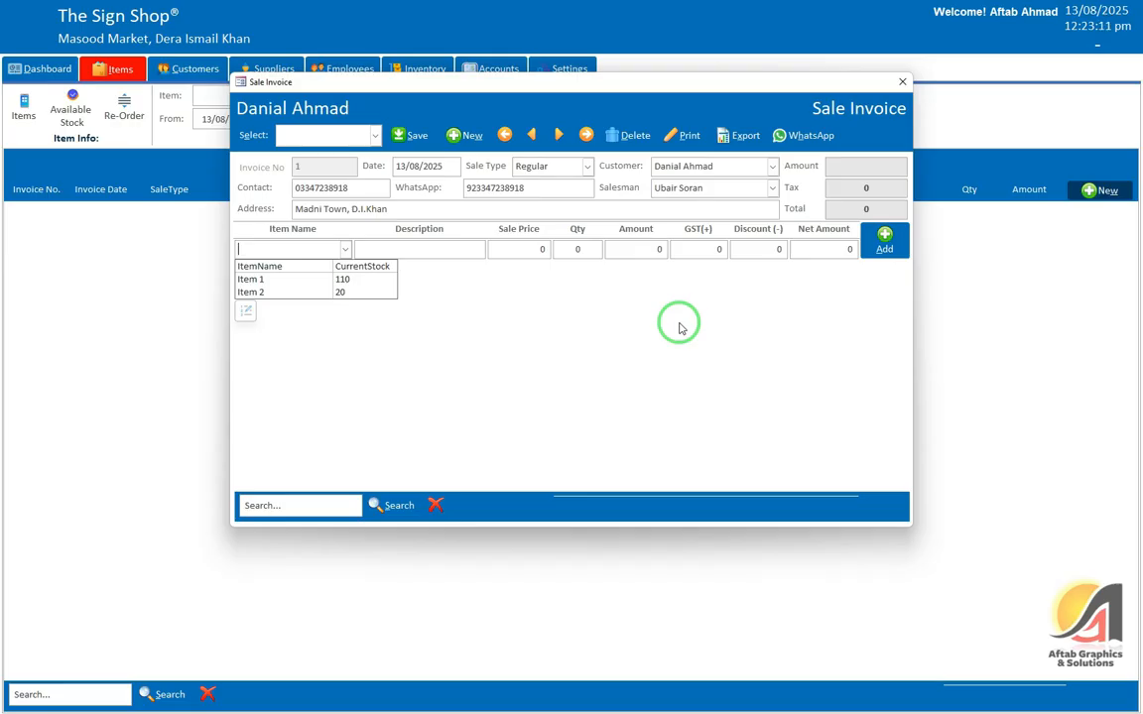
Step: Add Item 1 with quantity 50 after the quantity 120 is rejected for insufficient stock
click(318, 280)
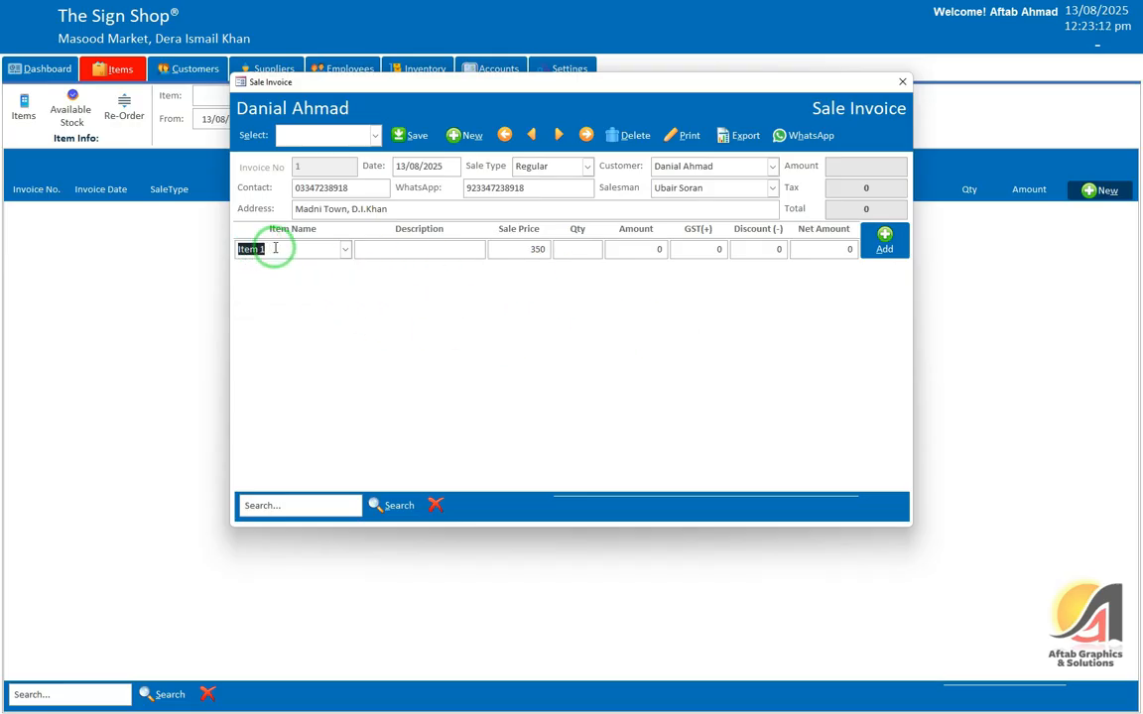
click(347, 249)
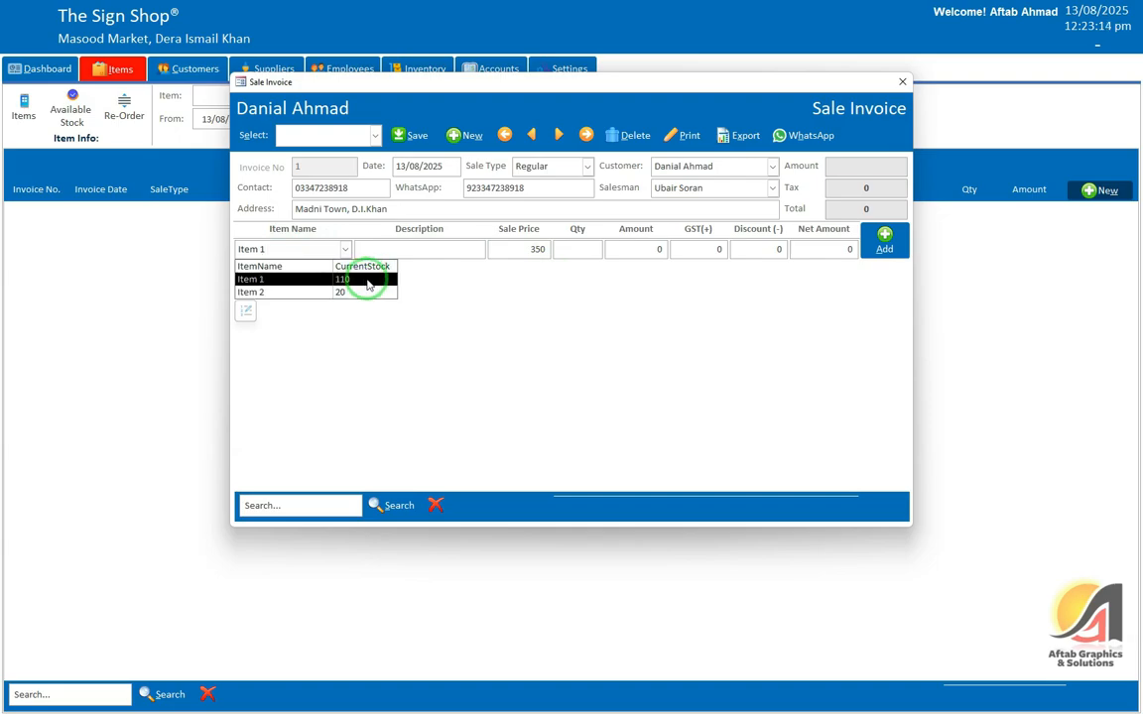
click(577, 249)
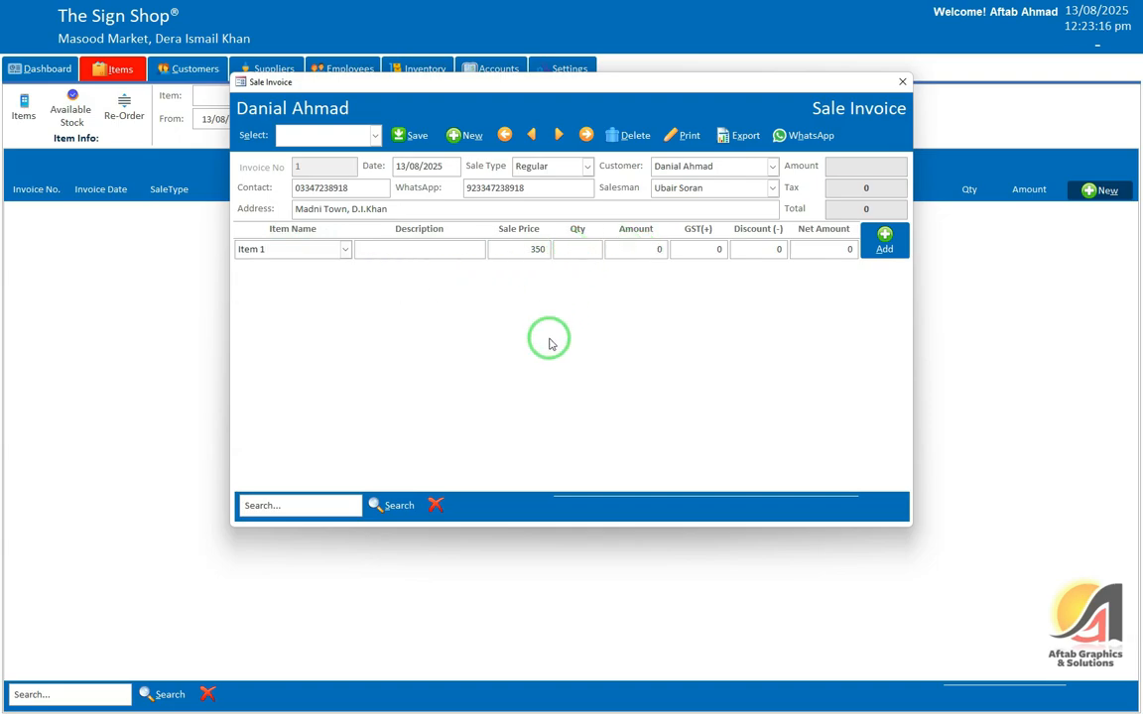
key(Return)
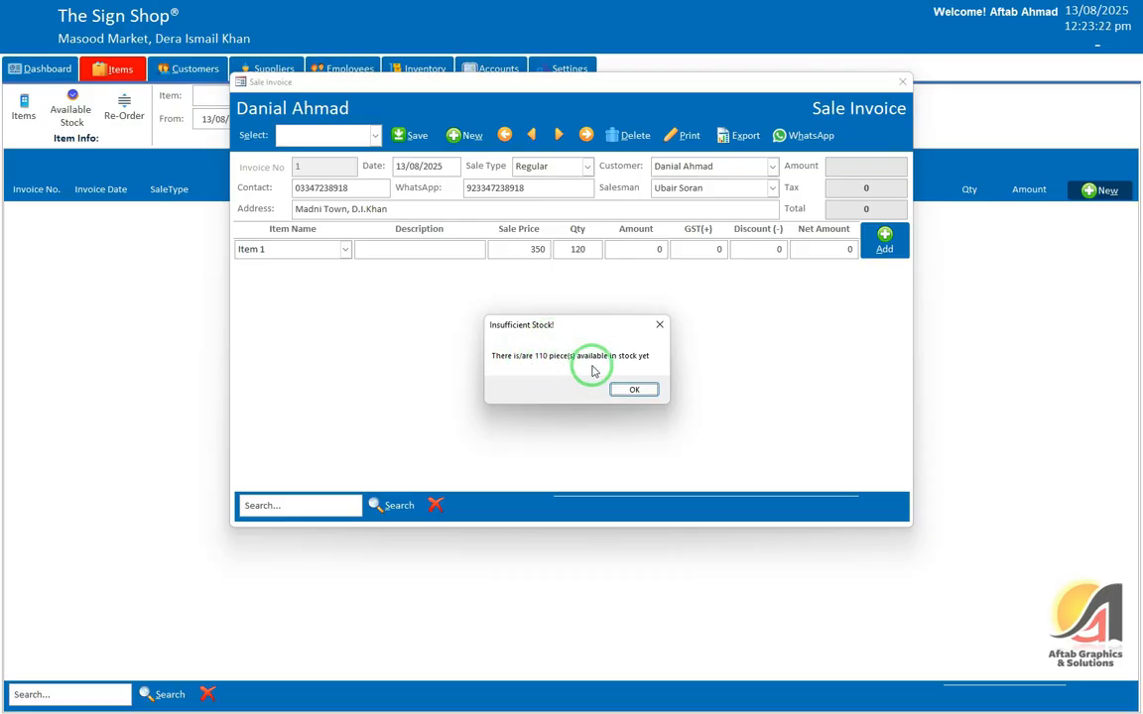
click(636, 389)
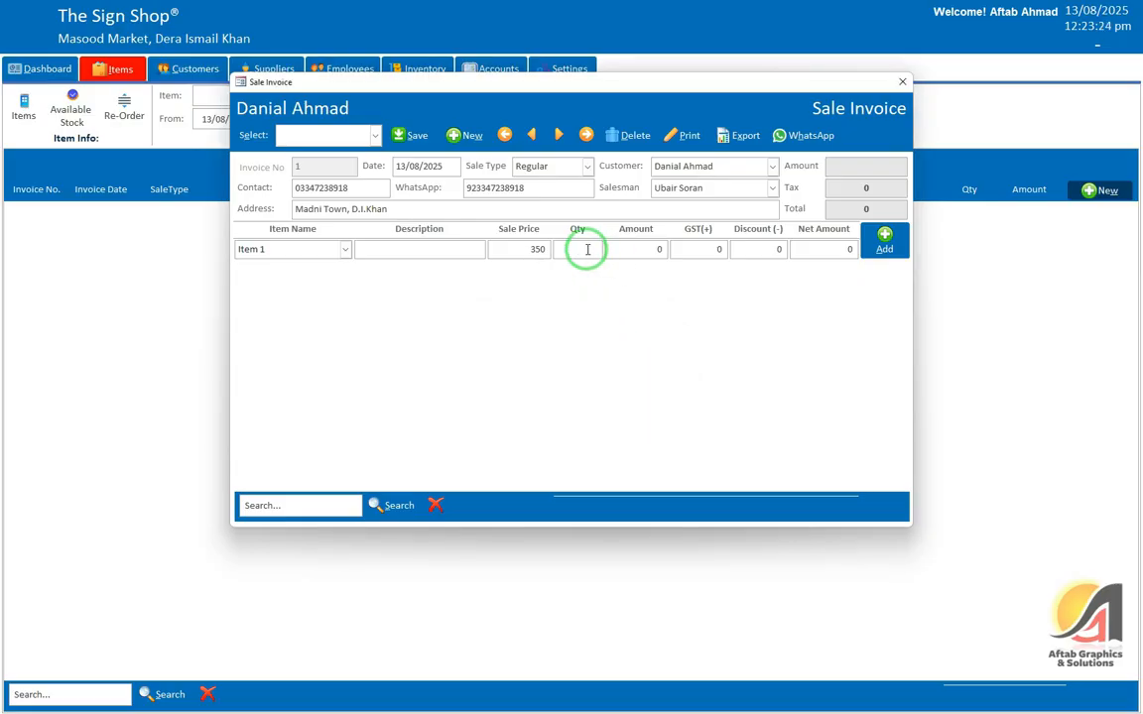
text(50)
key(Tab)
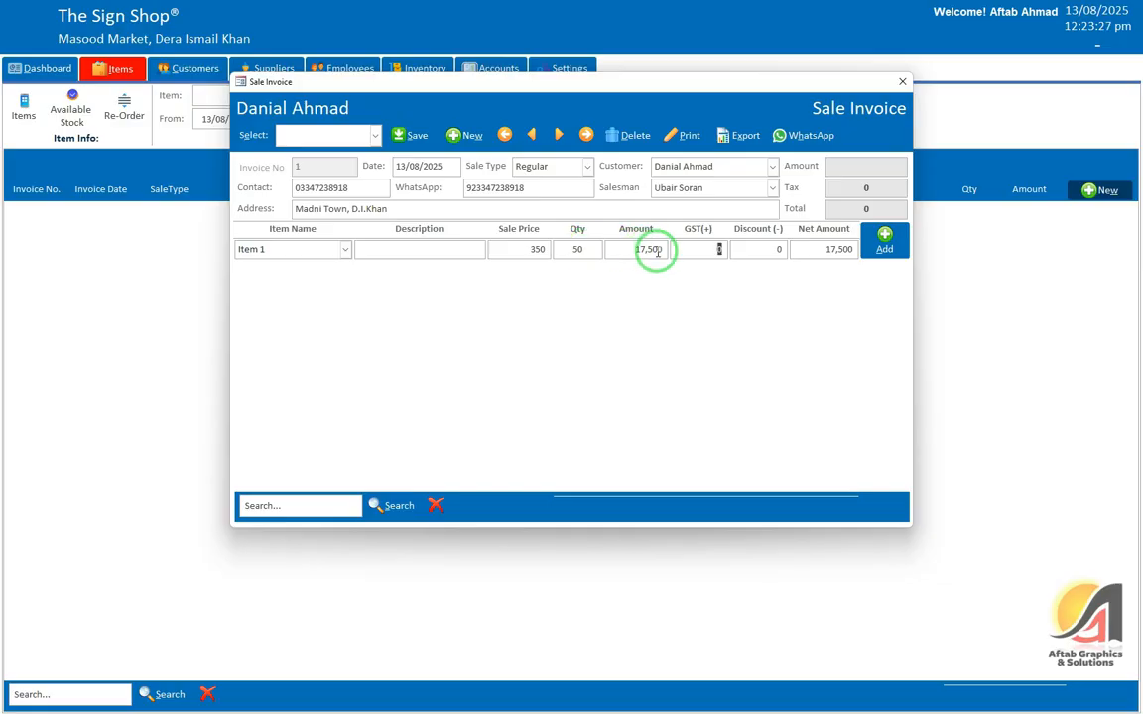
key(Tab)
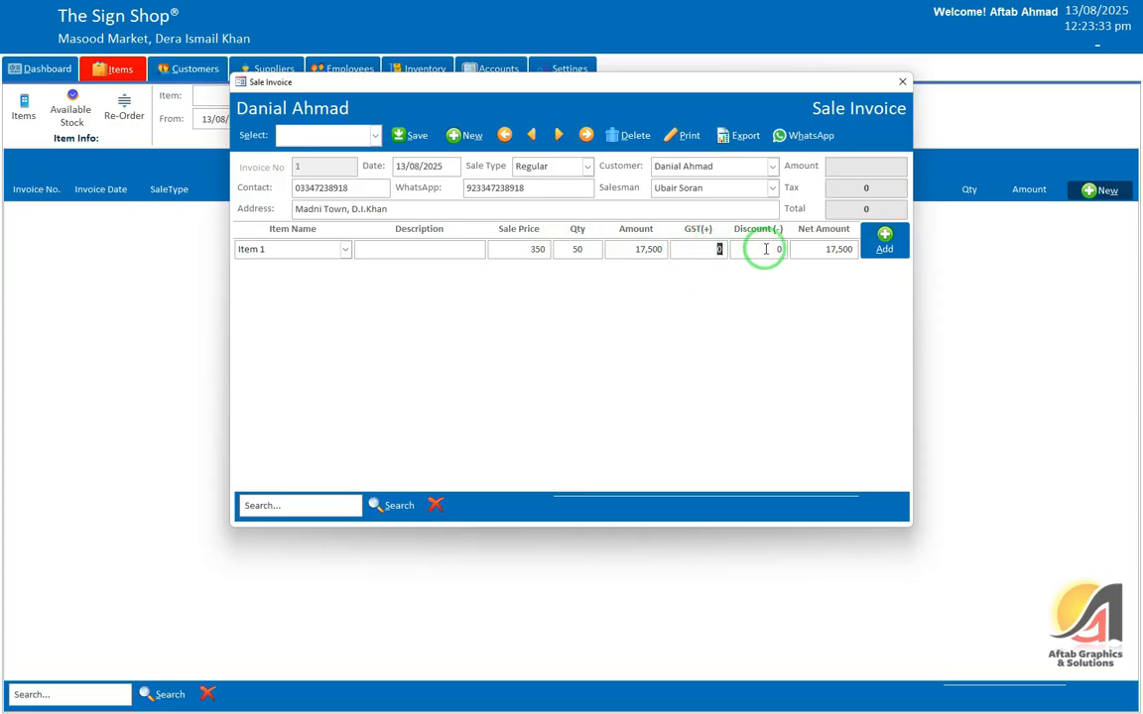
click(882, 242)
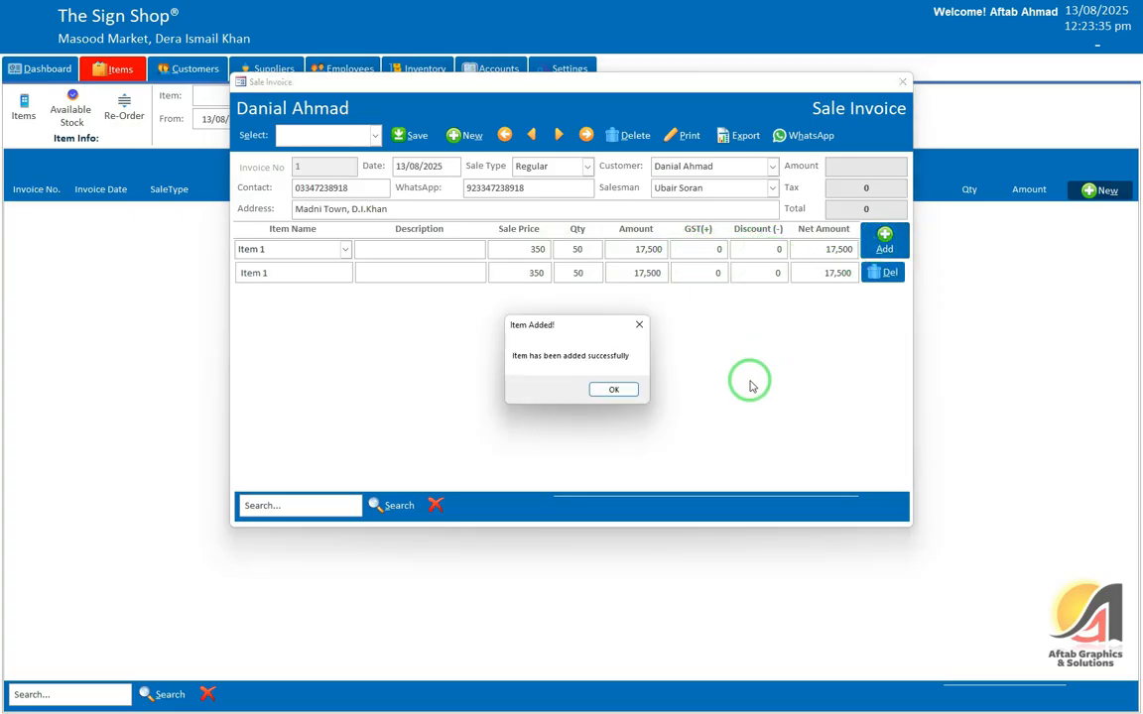
click(609, 388)
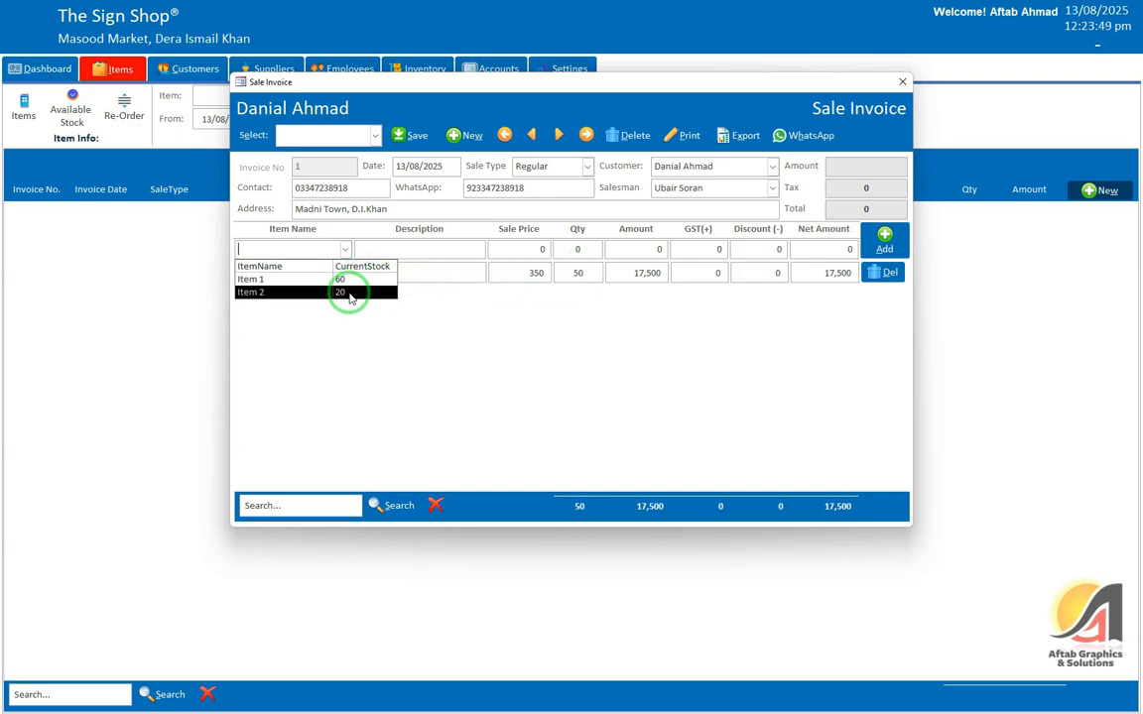
Step: Add Item 2 with quantity 10 and a 250 discount, bringing the total to 37,250
click(347, 291)
click(578, 272)
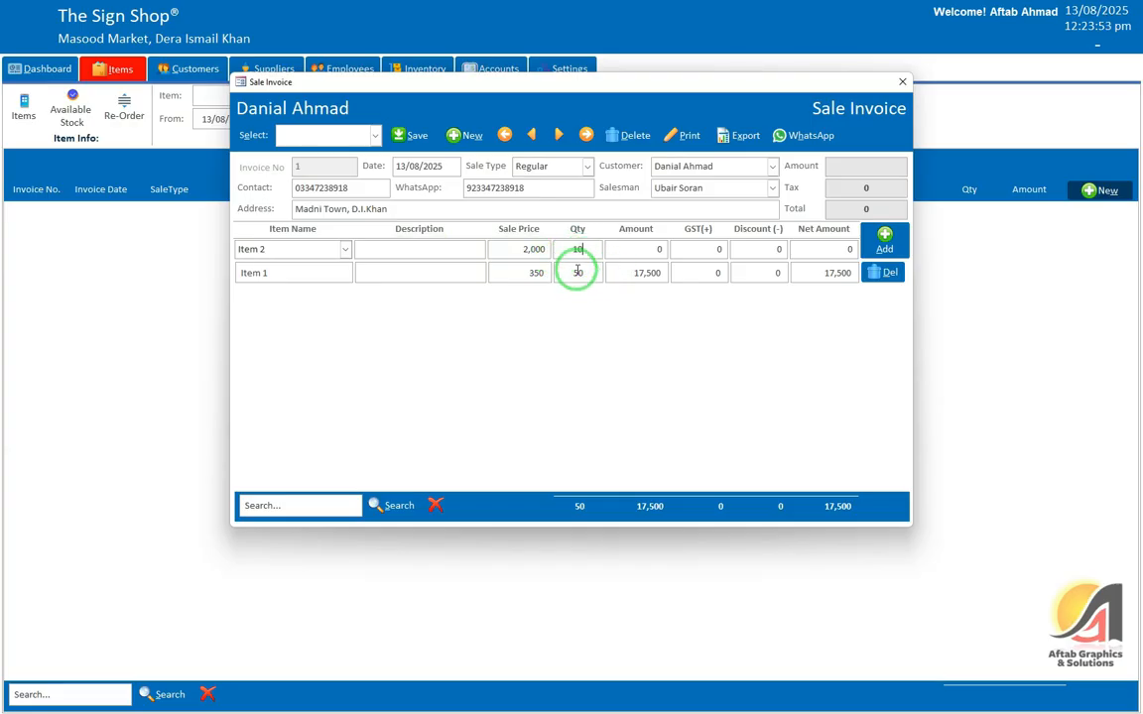
text(10)
key(Tab)
key(Tab)
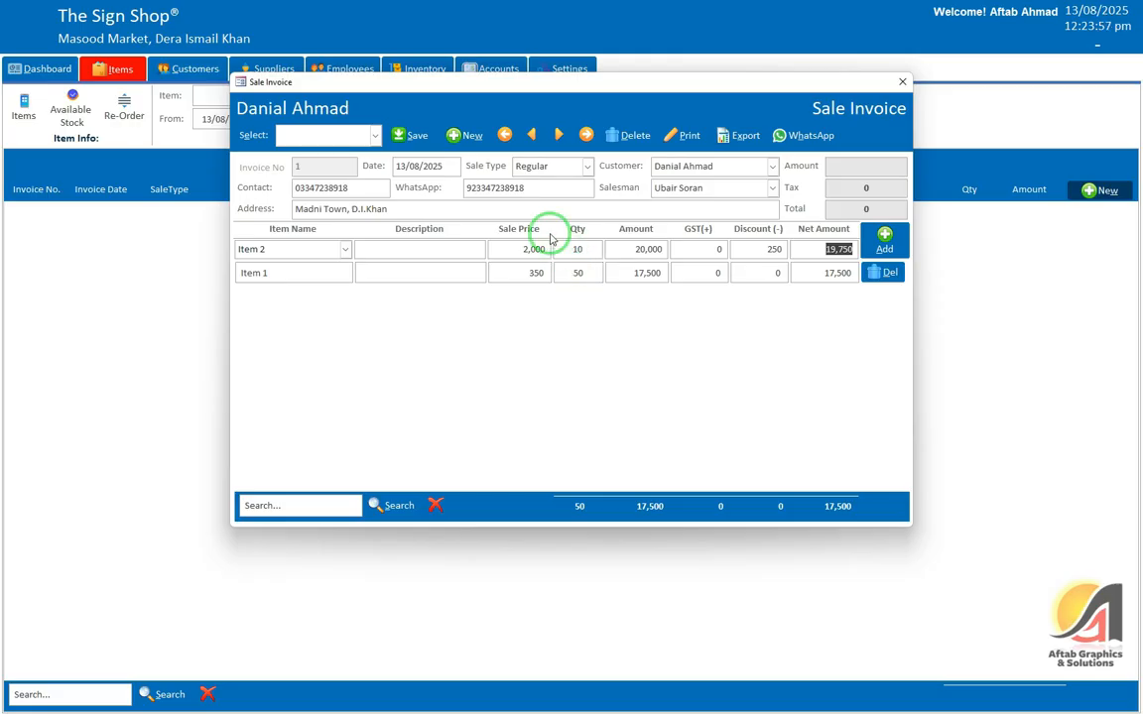
click(884, 236)
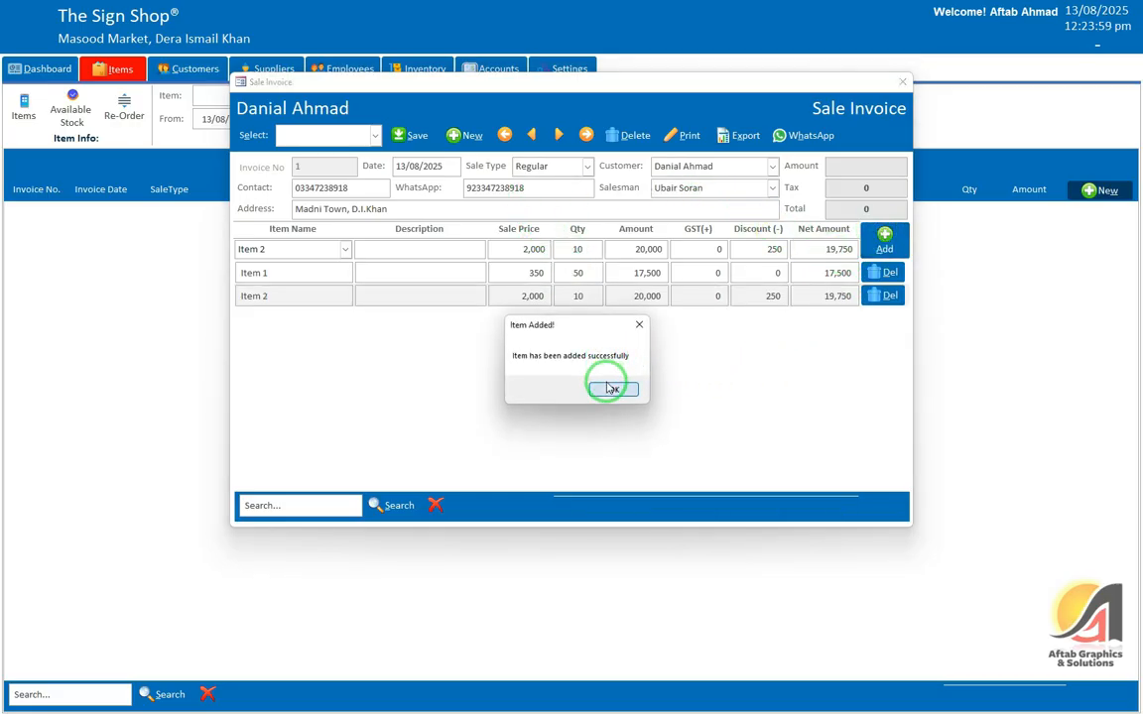
click(604, 379)
click(436, 268)
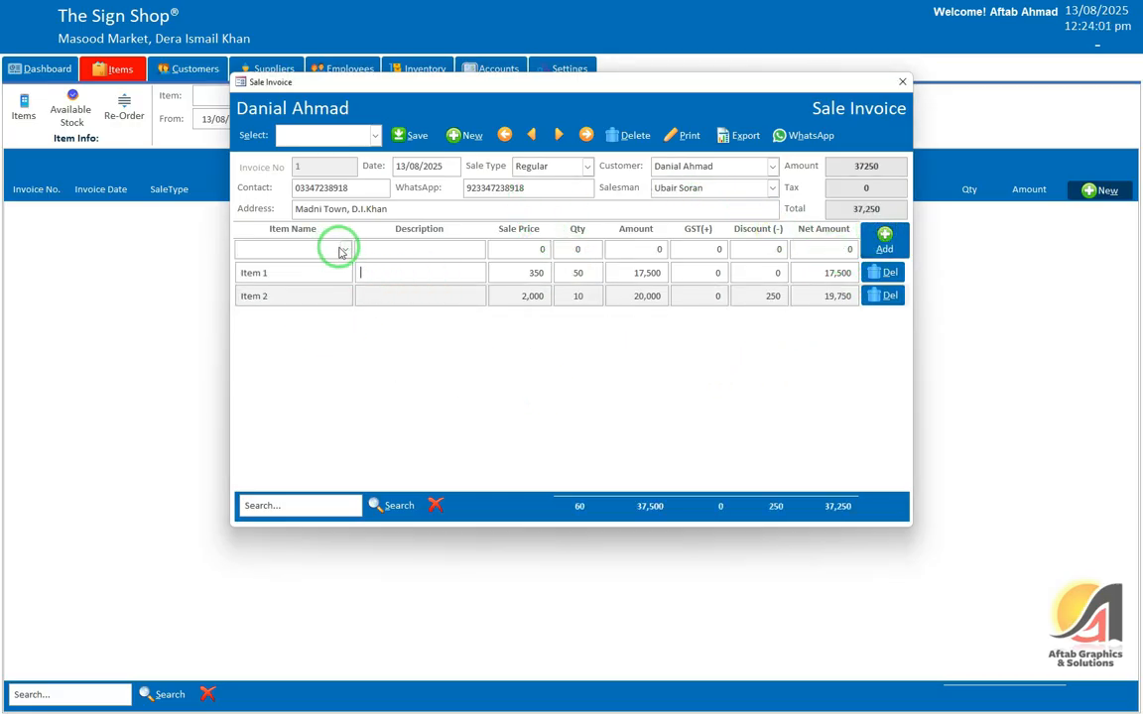
click(345, 254)
click(394, 246)
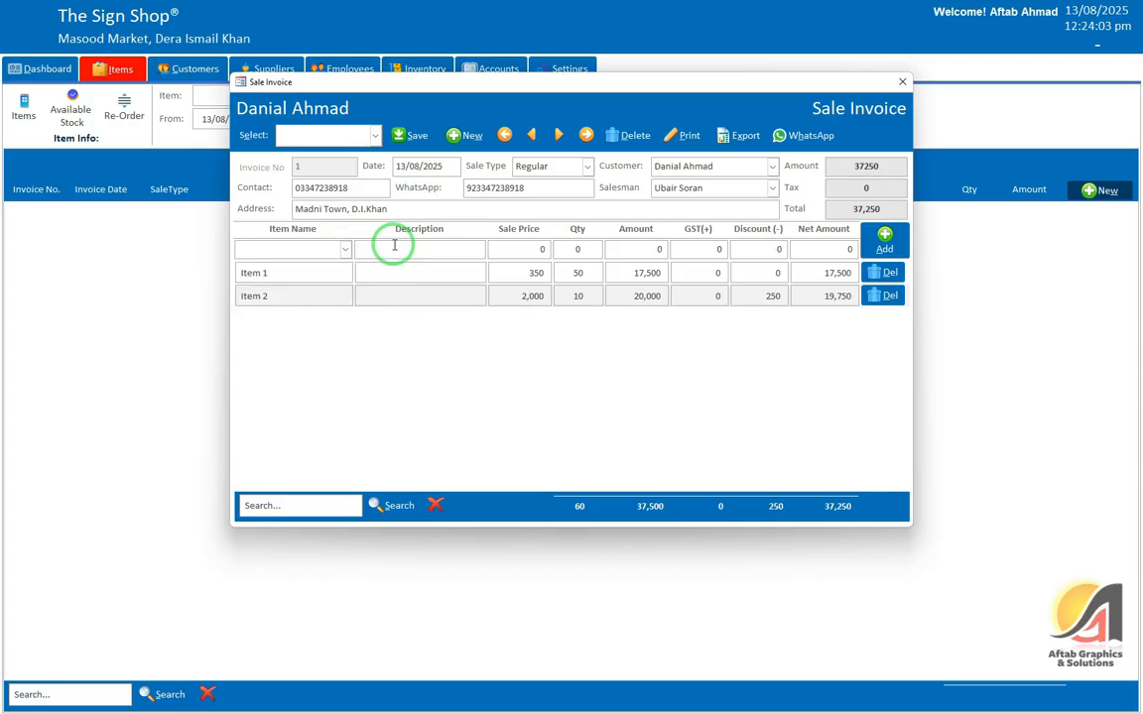
click(345, 249)
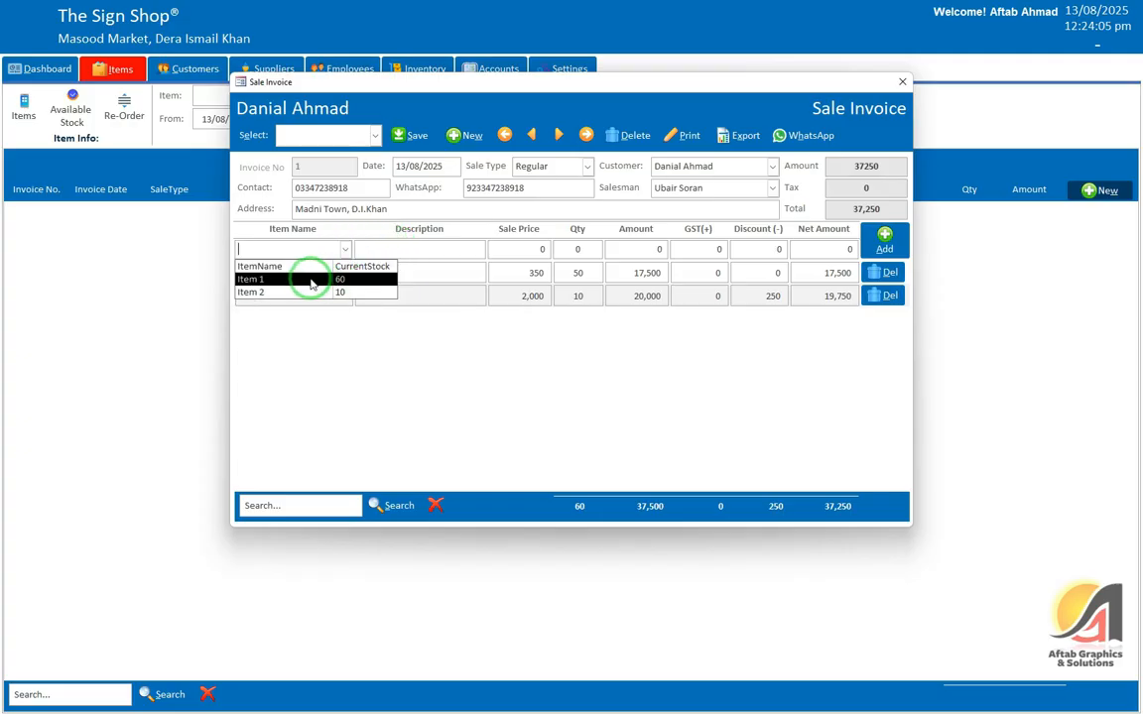
click(312, 280)
click(578, 249)
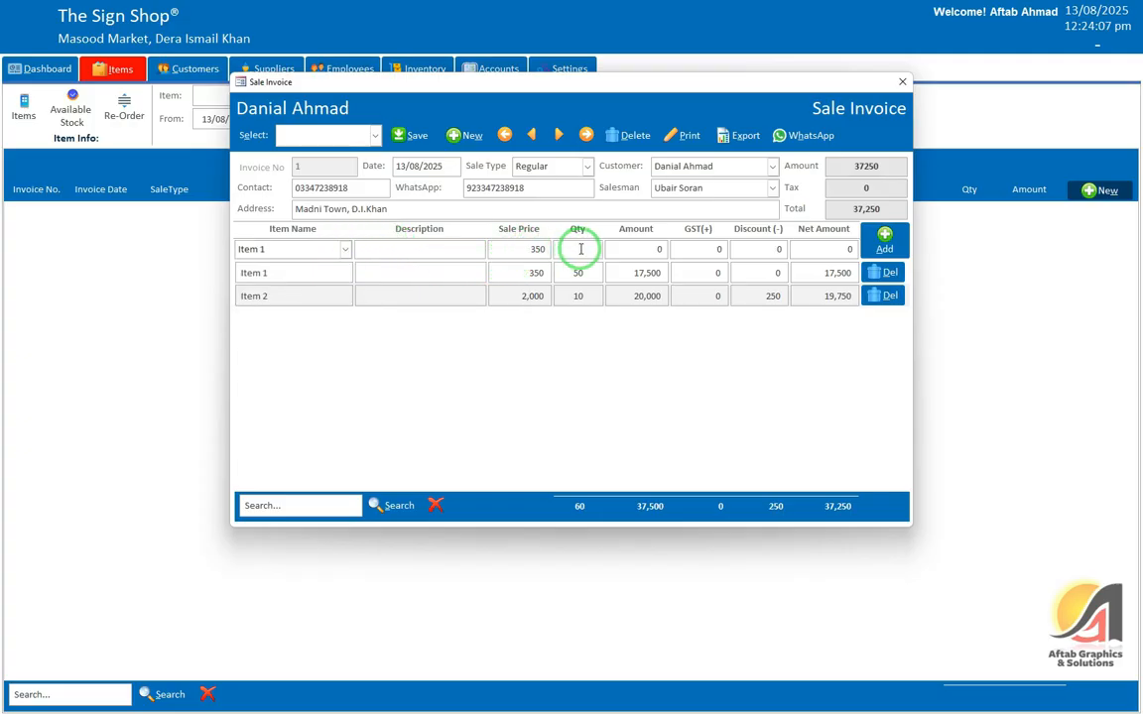
key(Tab)
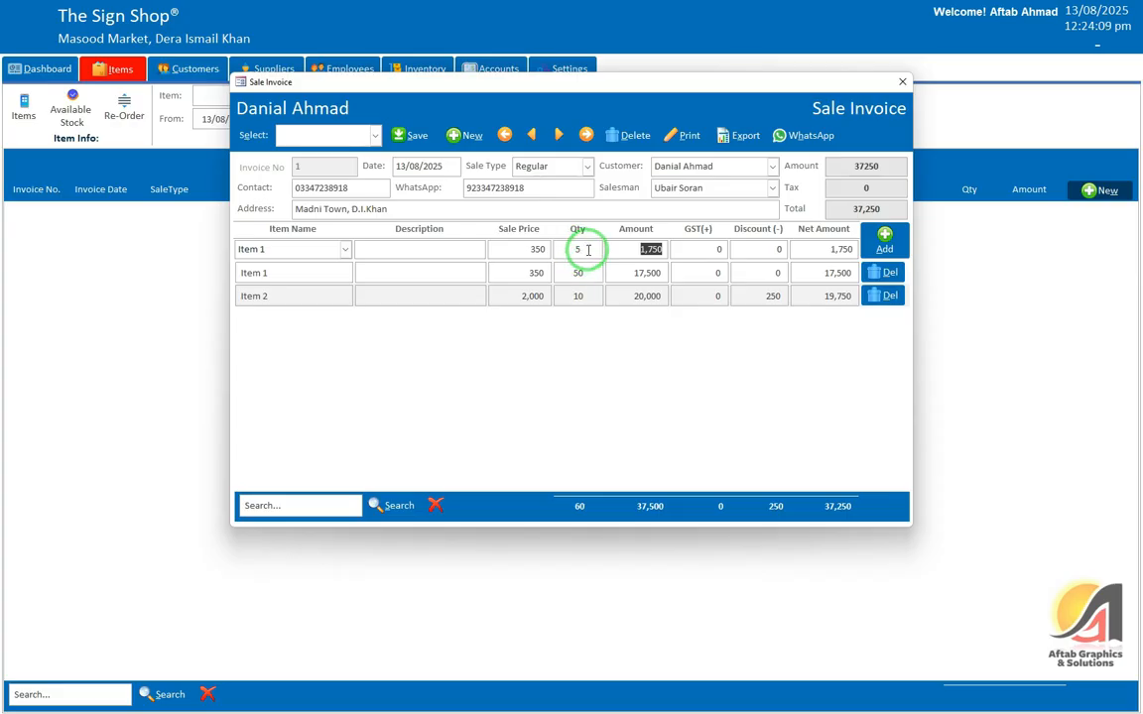
drag(587, 249, 562, 246)
click(884, 241)
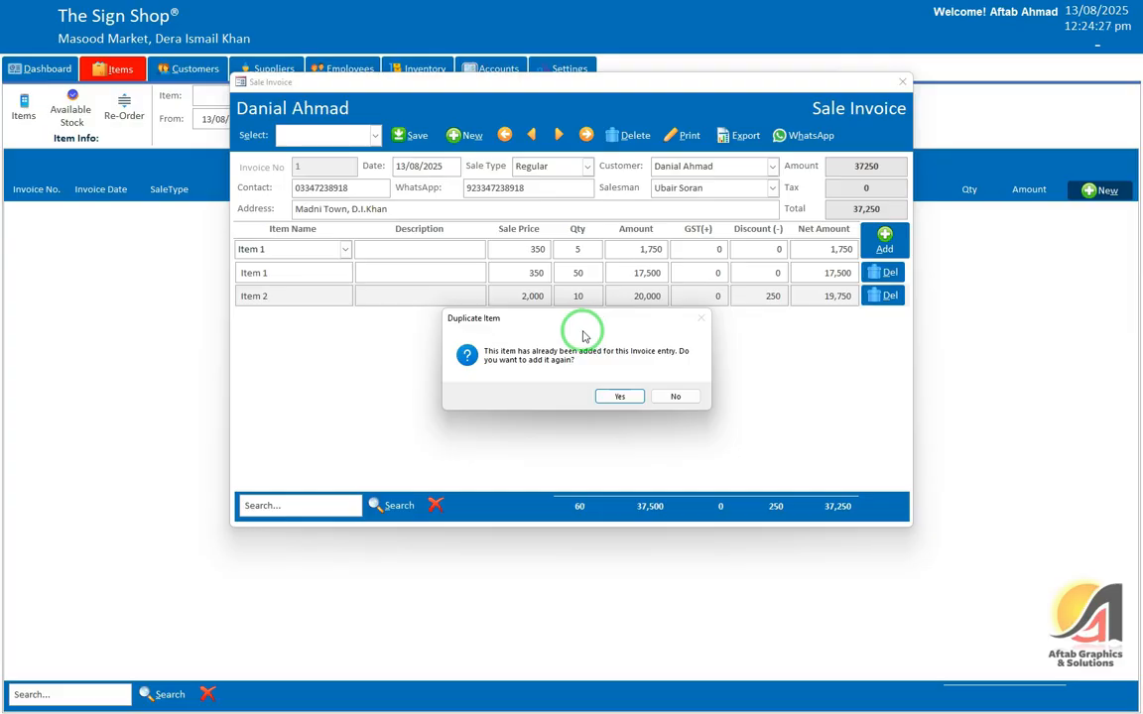
click(619, 397)
click(612, 389)
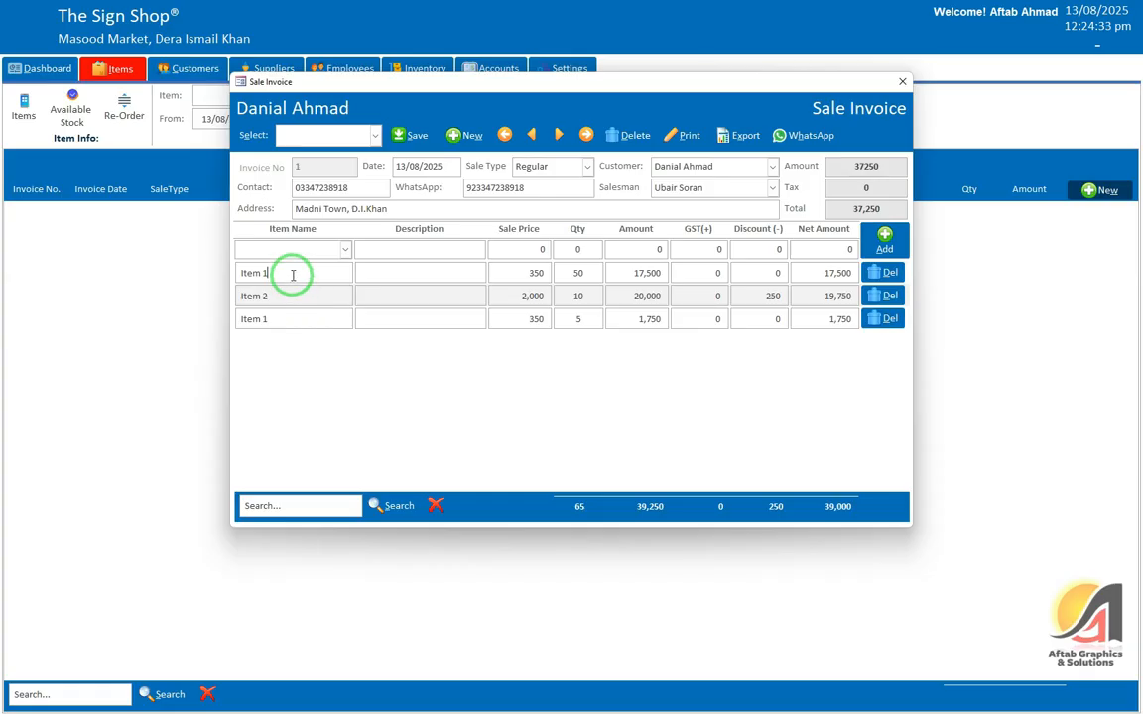
click(882, 319)
click(576, 395)
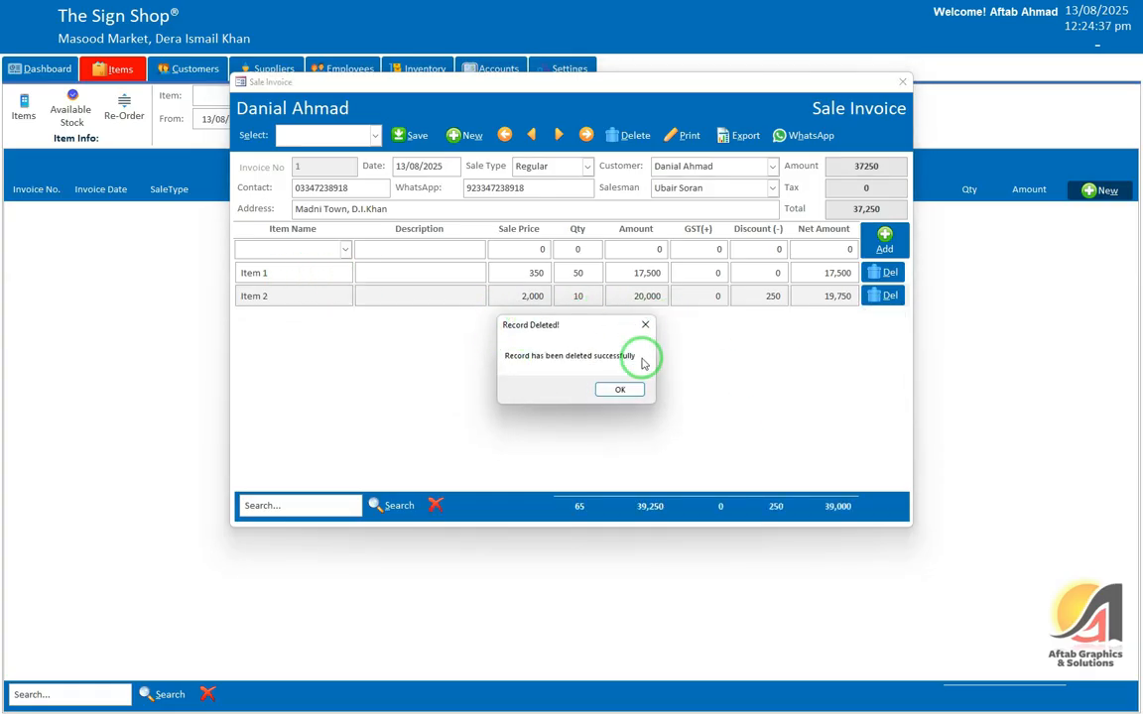
click(617, 390)
click(593, 292)
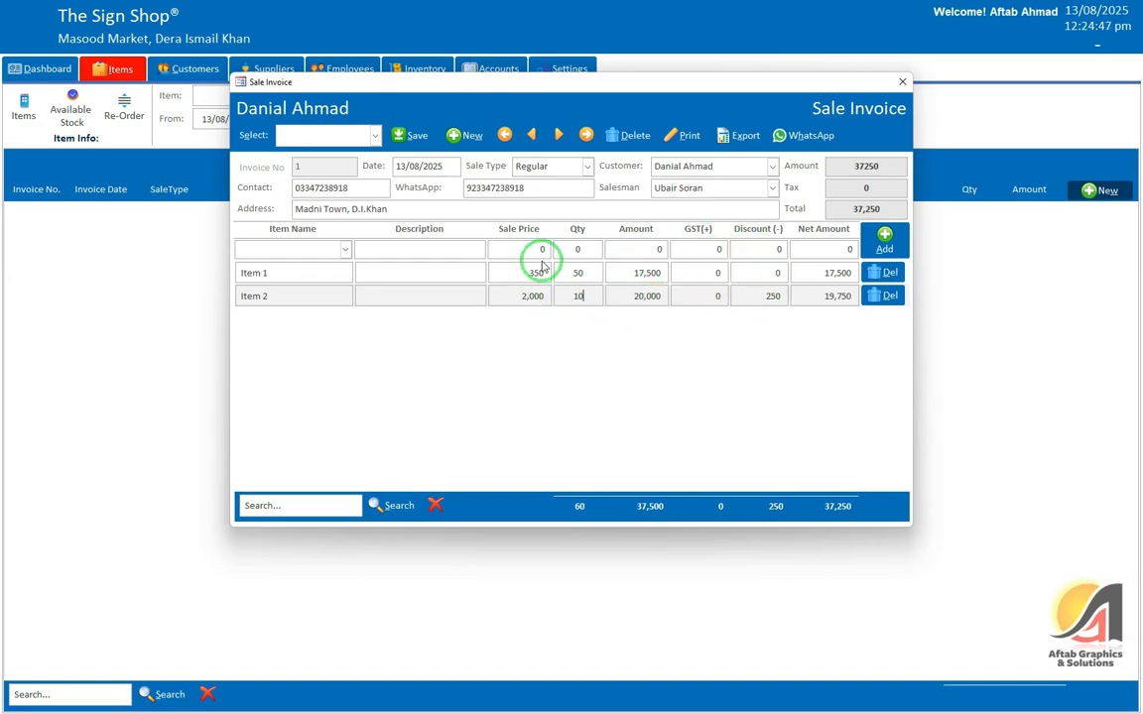
click(844, 190)
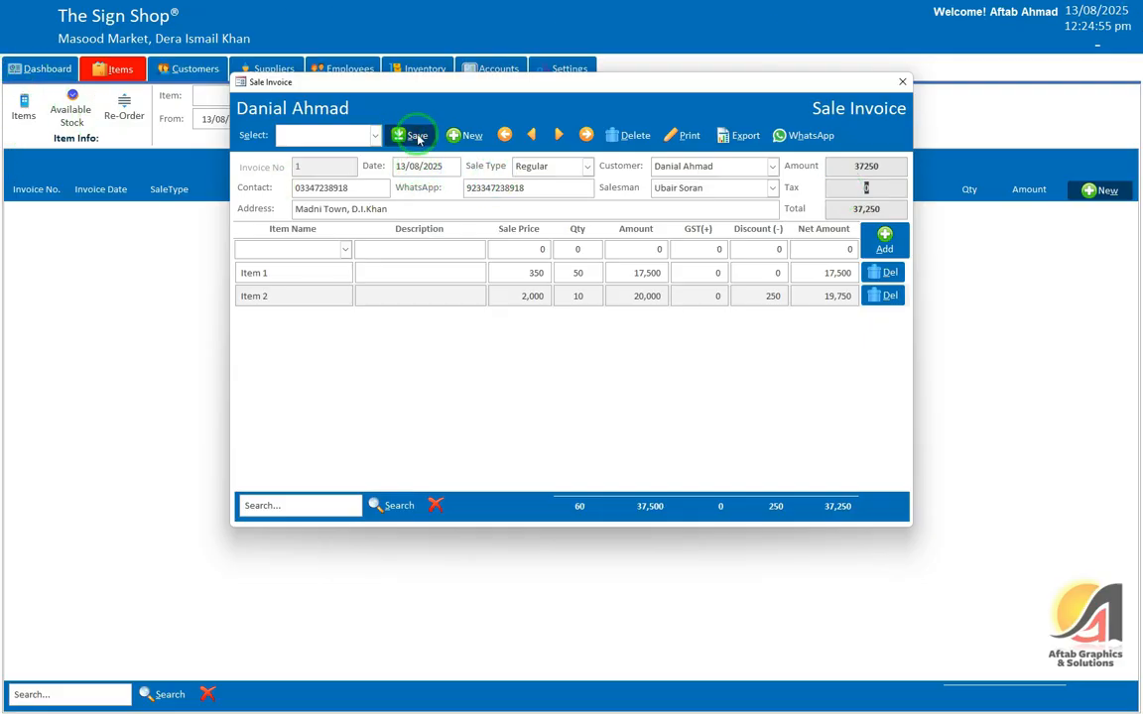
Step: Keep the unsaved invoice instead of deleting it and save it successfully
click(902, 81)
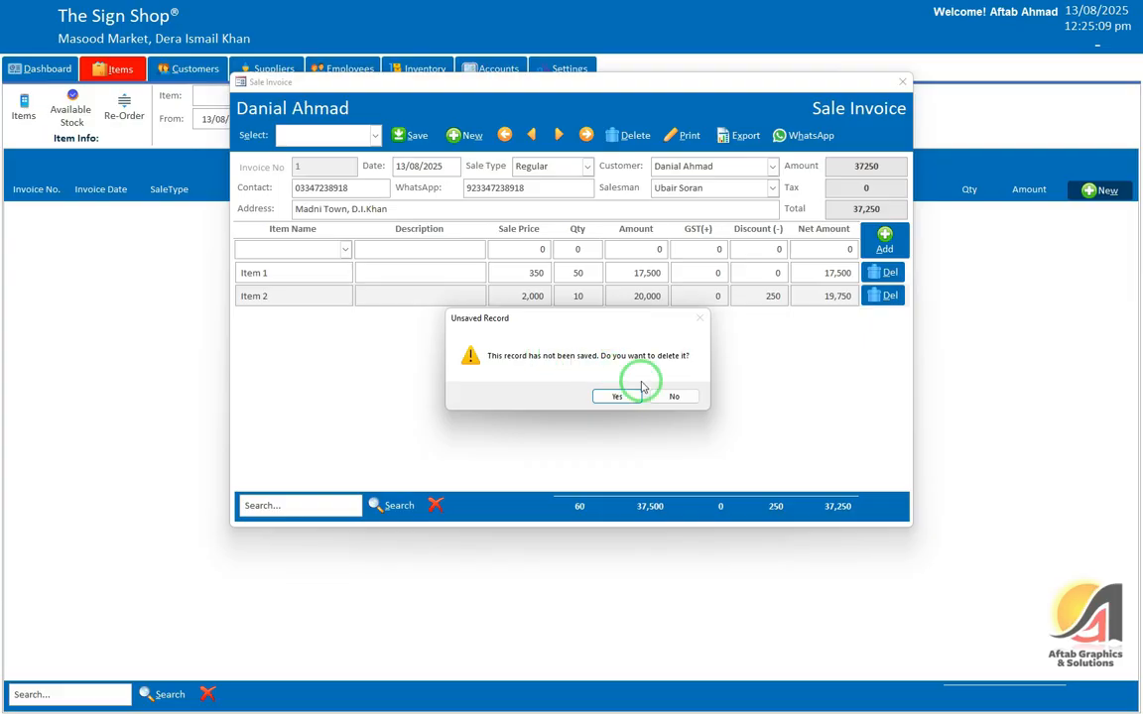
click(670, 397)
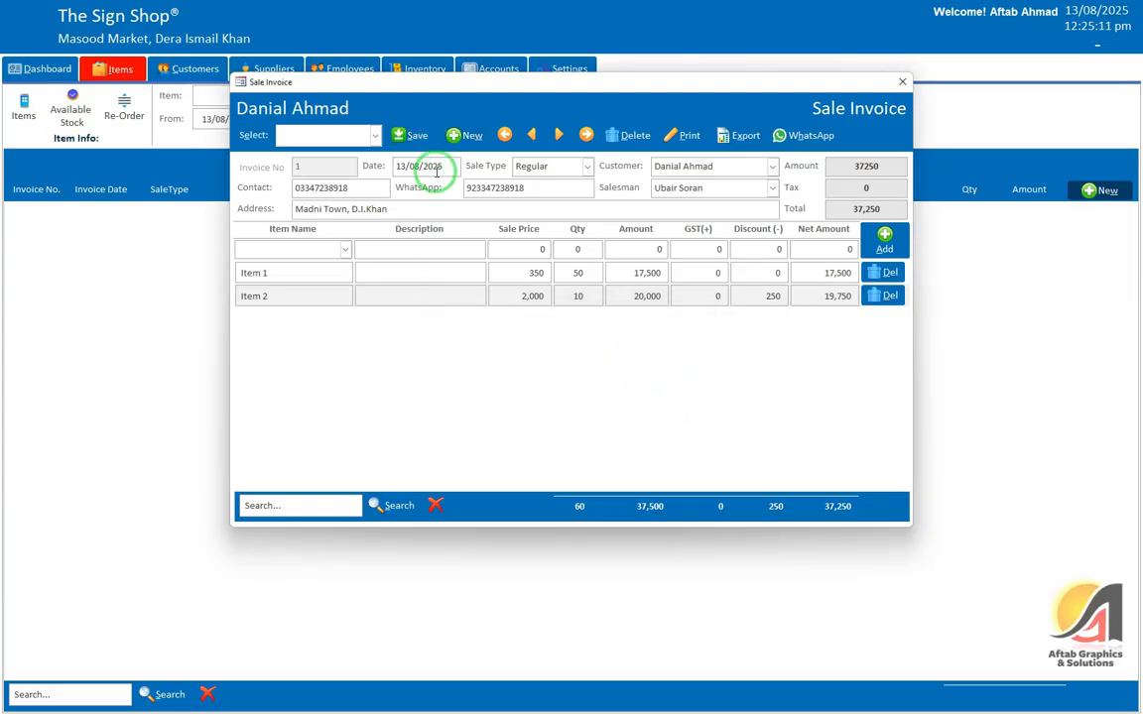
click(412, 136)
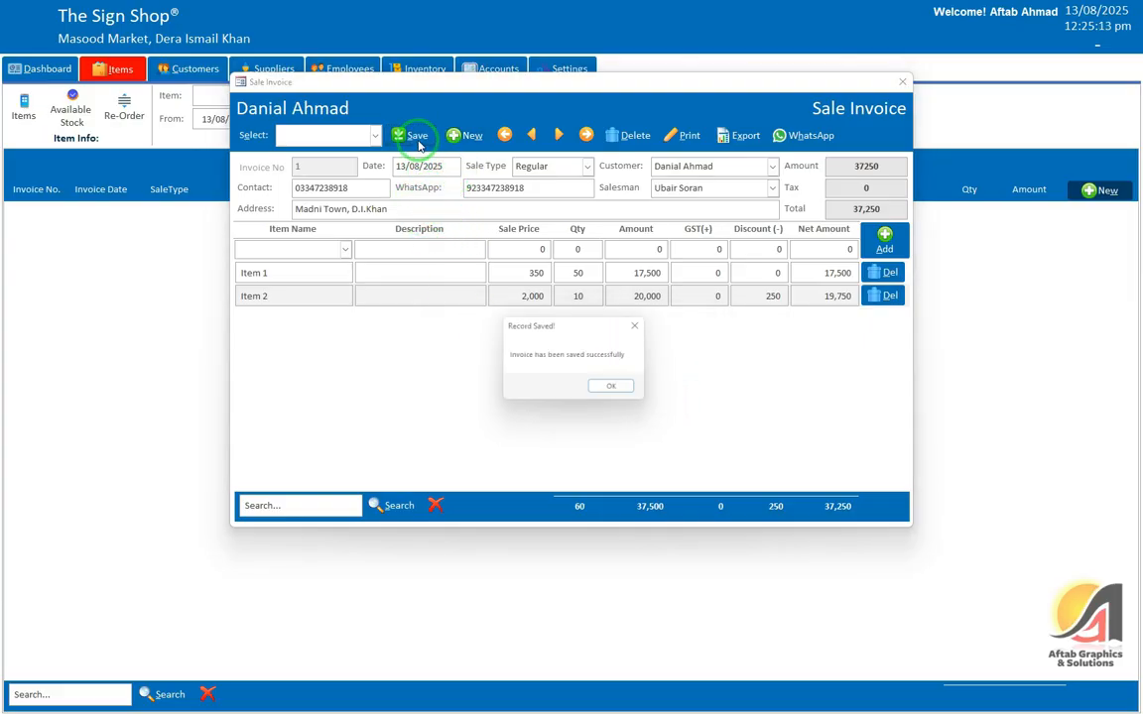
click(603, 385)
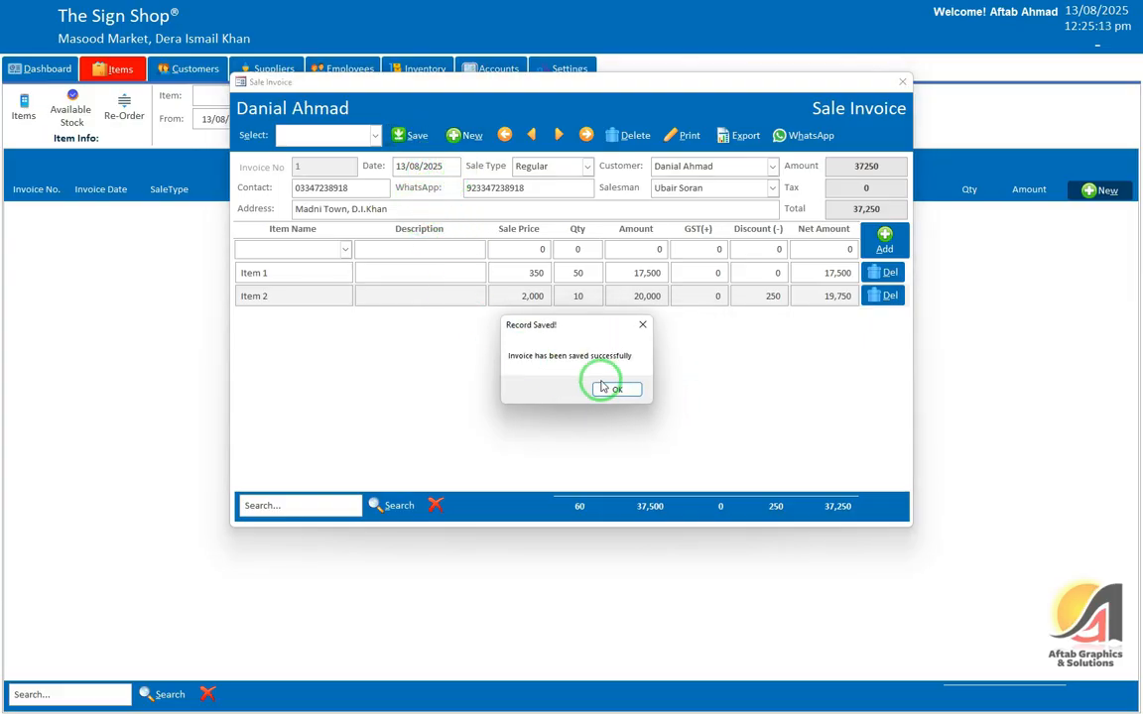
Step: Reopen saved invoice 1 for editing from the Invoices list
click(899, 83)
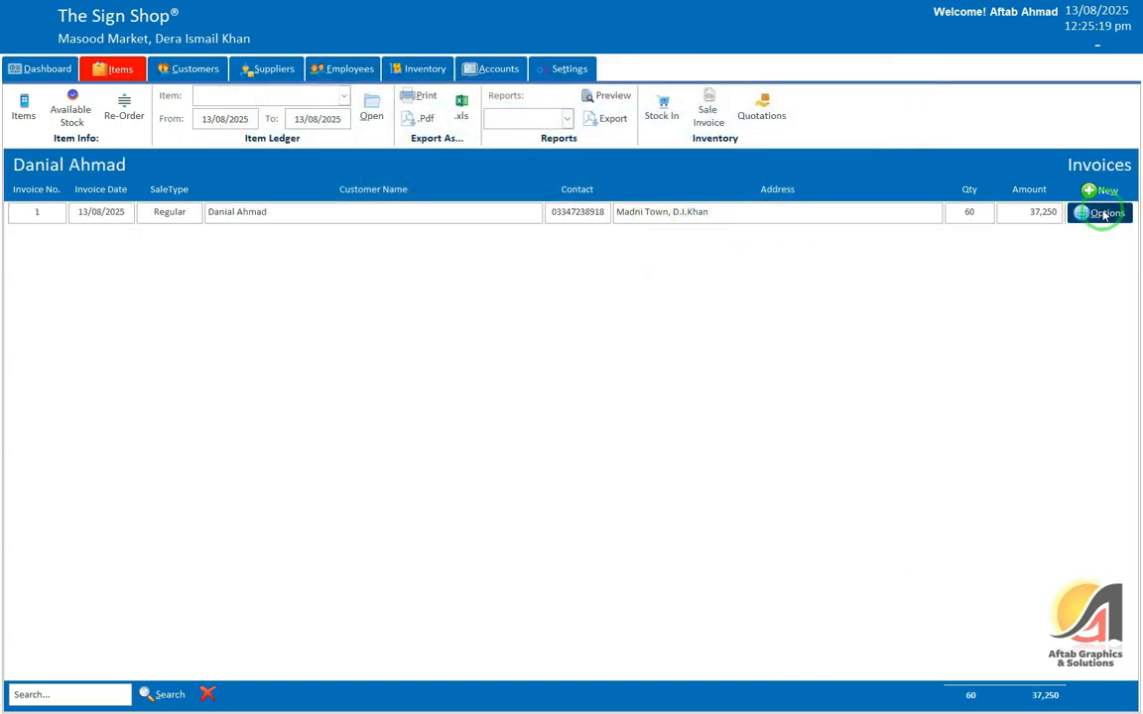
click(1077, 215)
click(1090, 243)
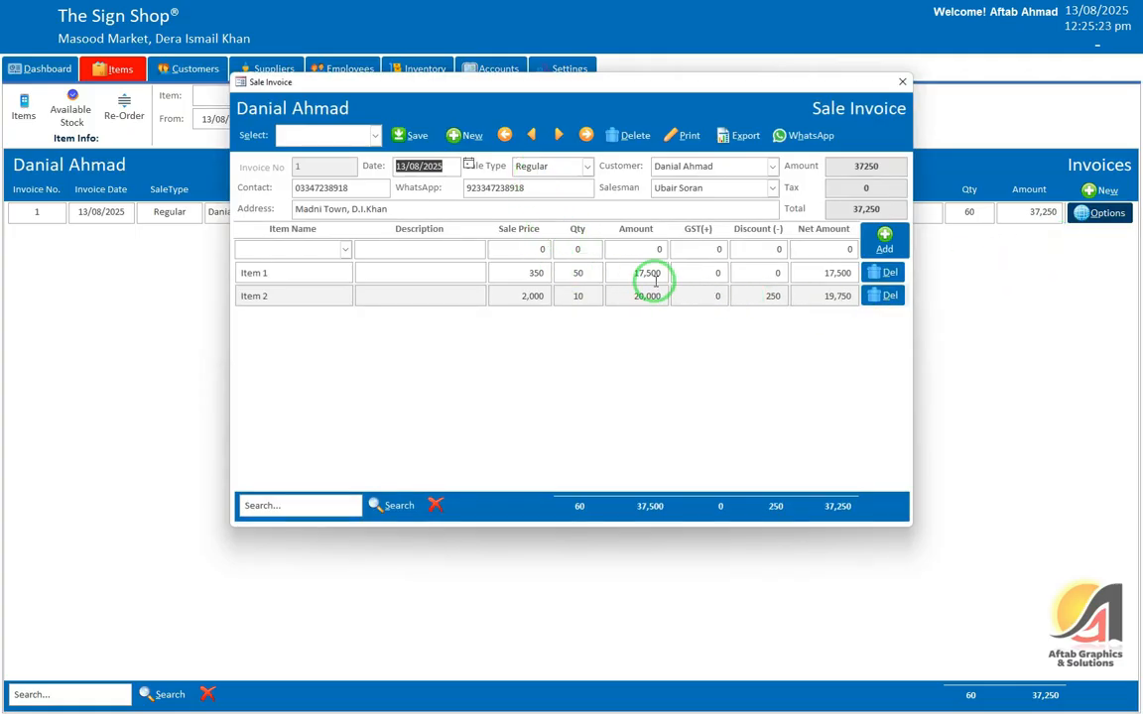
Step: Preview the invoice's thermal print layout enlarged and zoomed, then close the preview
click(683, 135)
click(718, 46)
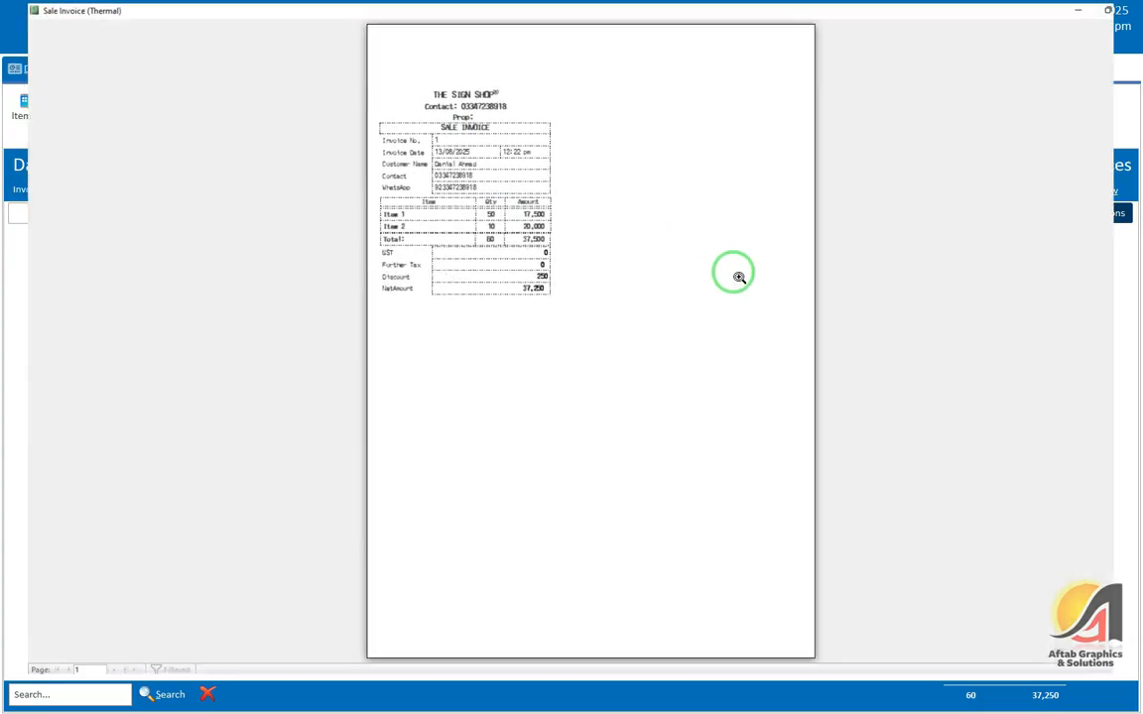
click(499, 136)
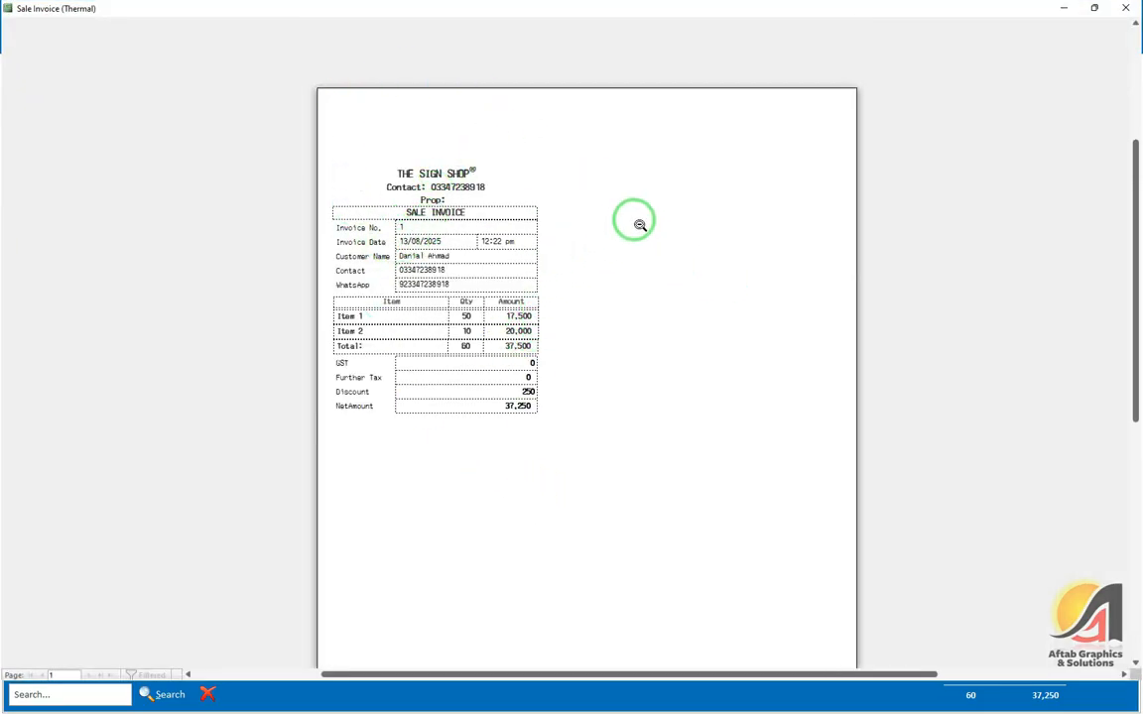
click(1125, 8)
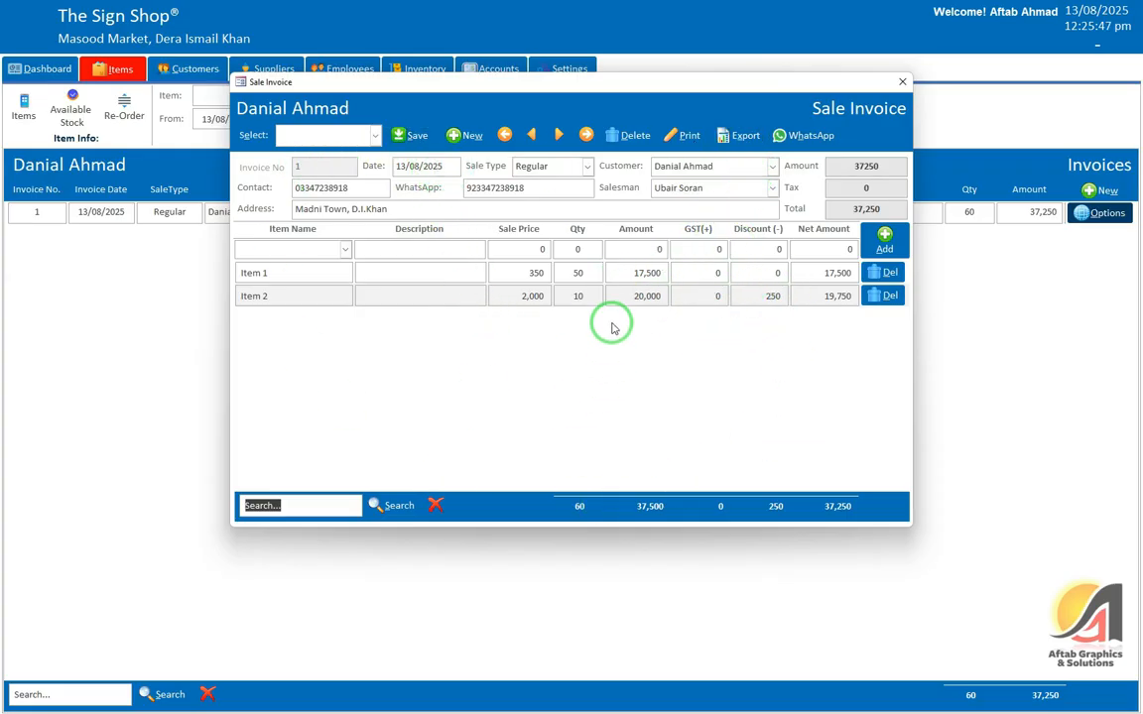
Step: Search the invoice items for Item 2, cancel the SerialNo prompt, and debug run-time error 2001
click(303, 507)
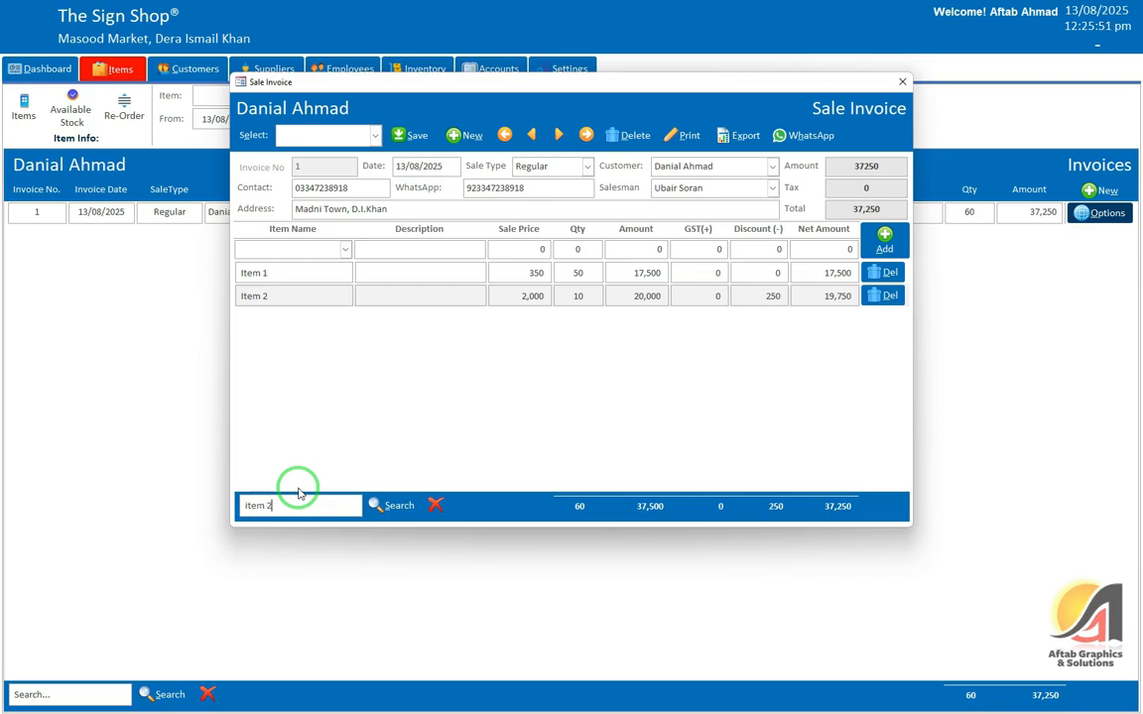
key(Return)
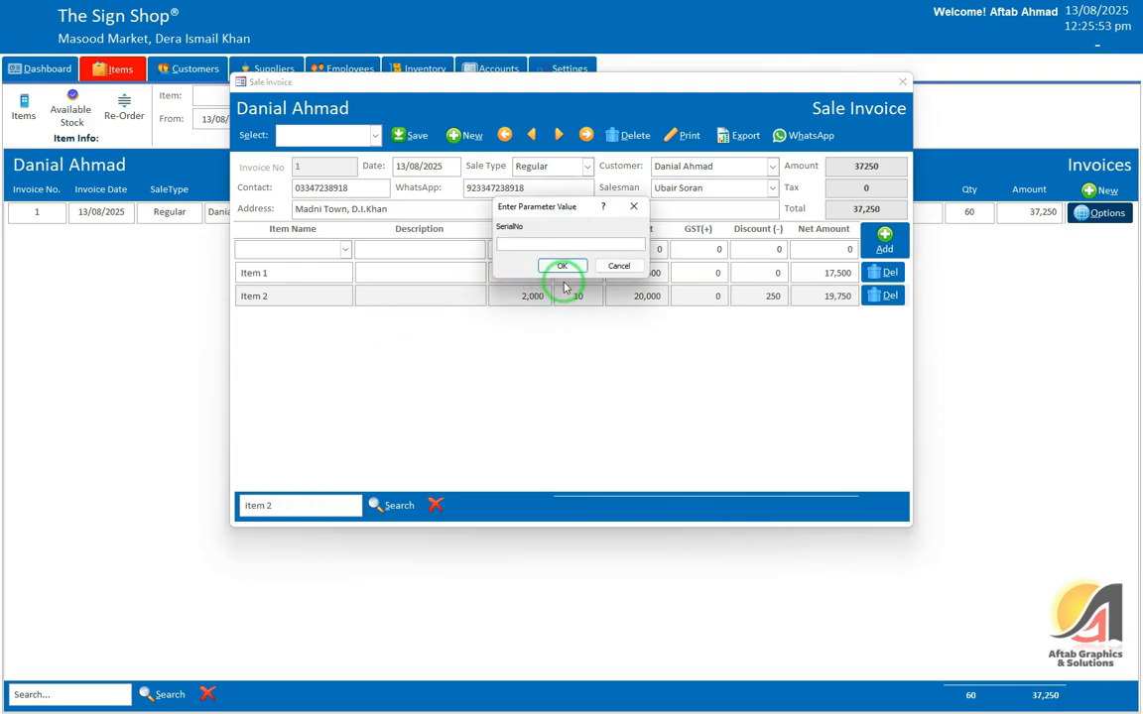
click(599, 268)
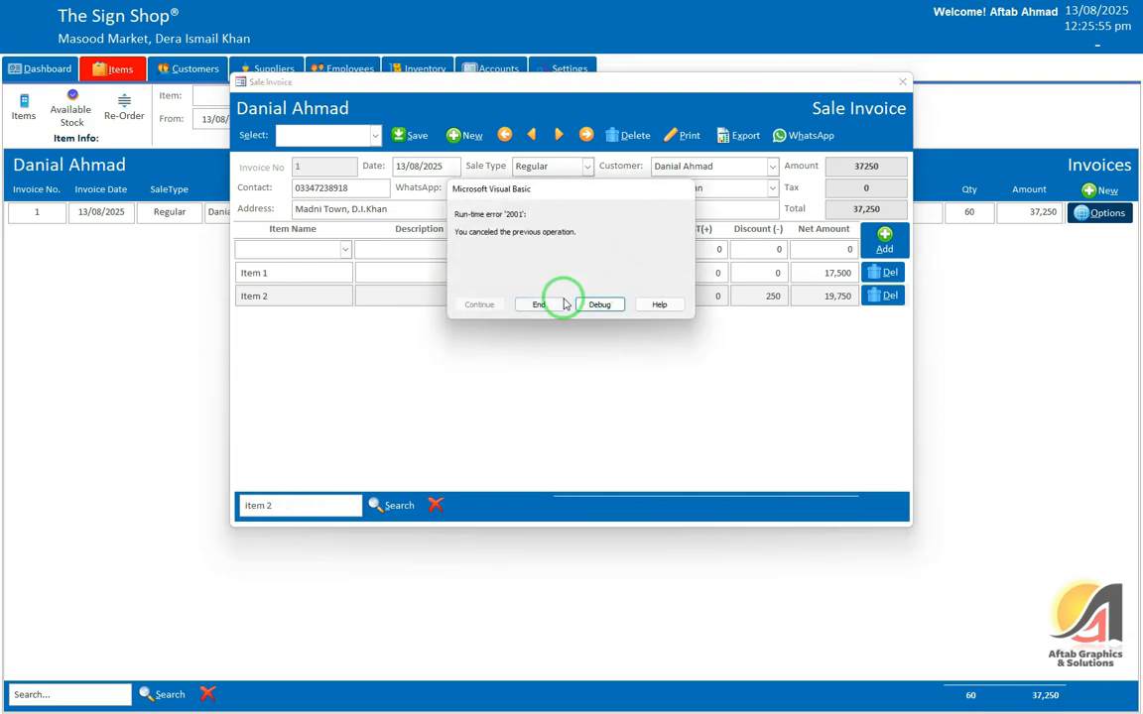
click(604, 303)
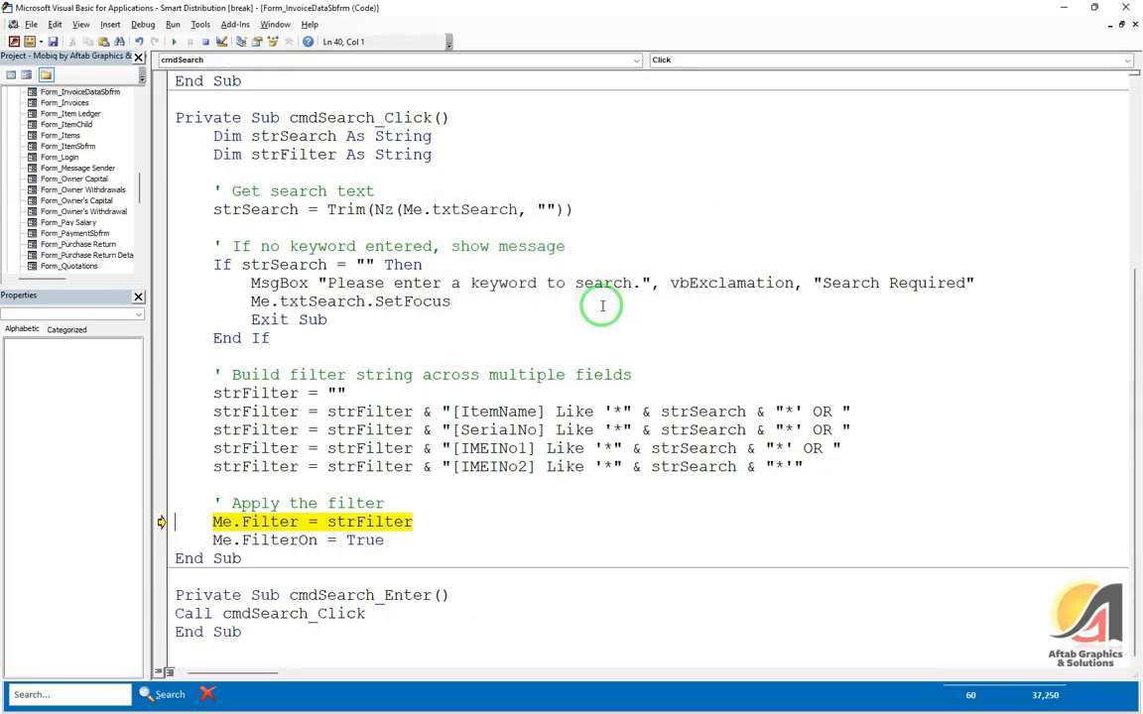
Step: Try deleting the SerialNo and IMEI filter lines in cmdSearch_Click, then undo the deletion
double_click(497, 429)
key(Home)
key(shift+End)
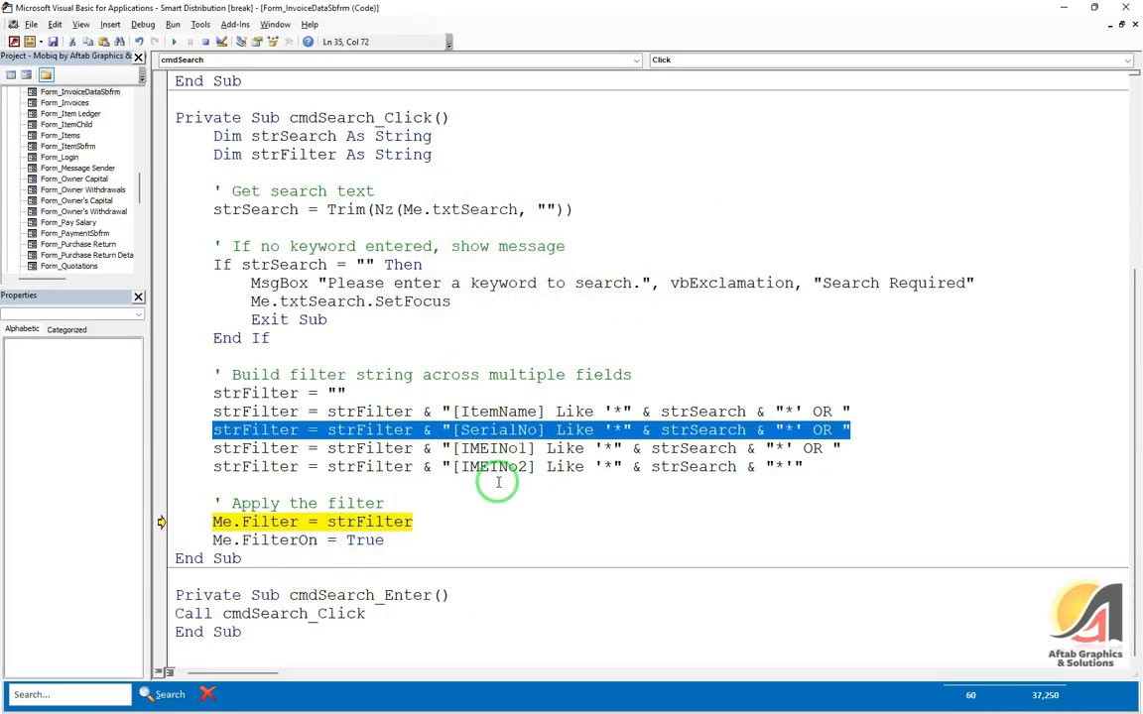
key(shift+Down)
key(shift+Down)
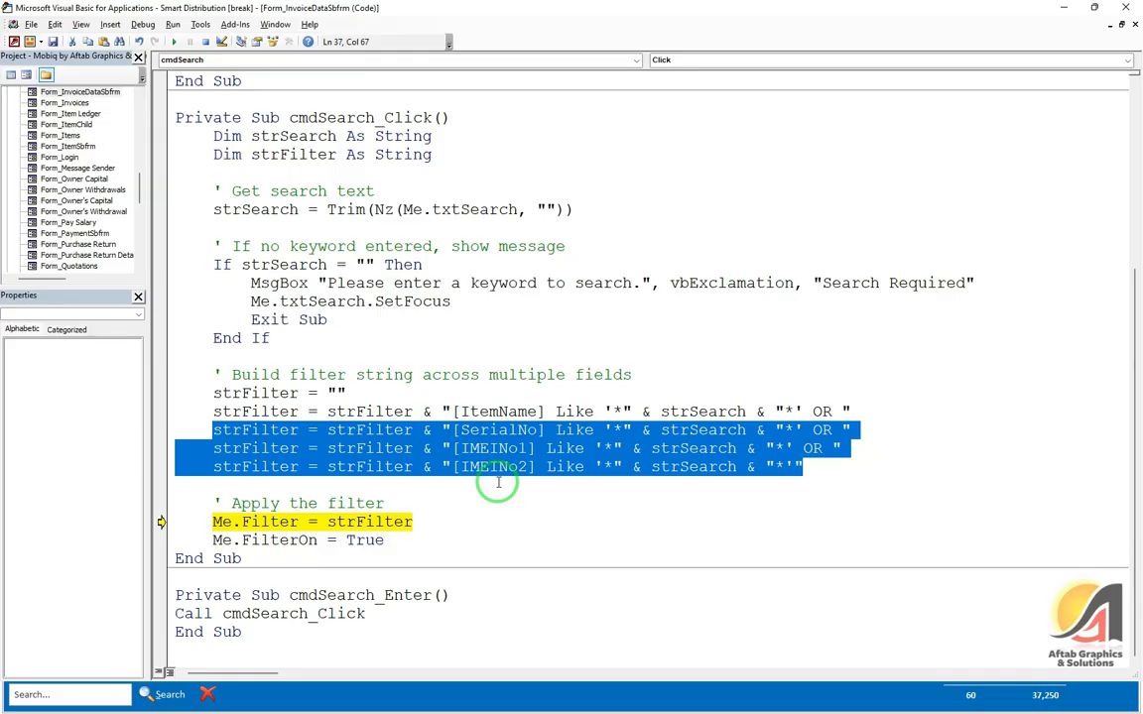
key(Delete)
key(End)
key(Left)
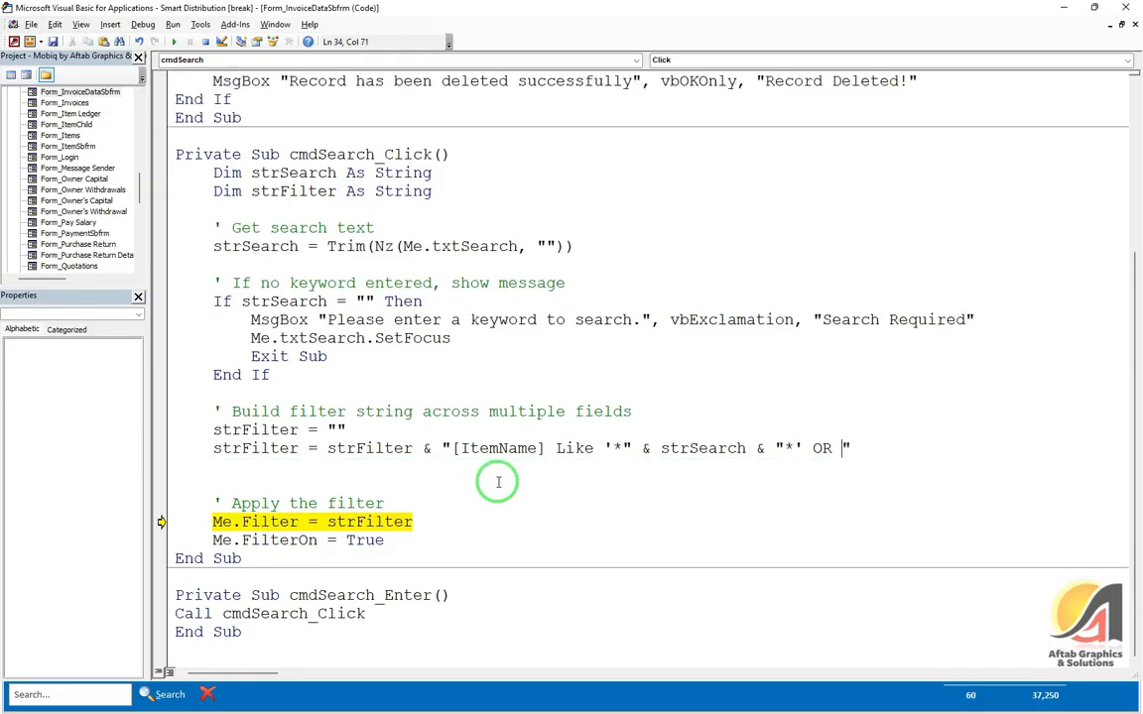
key(ctrl+z)
key(F5)
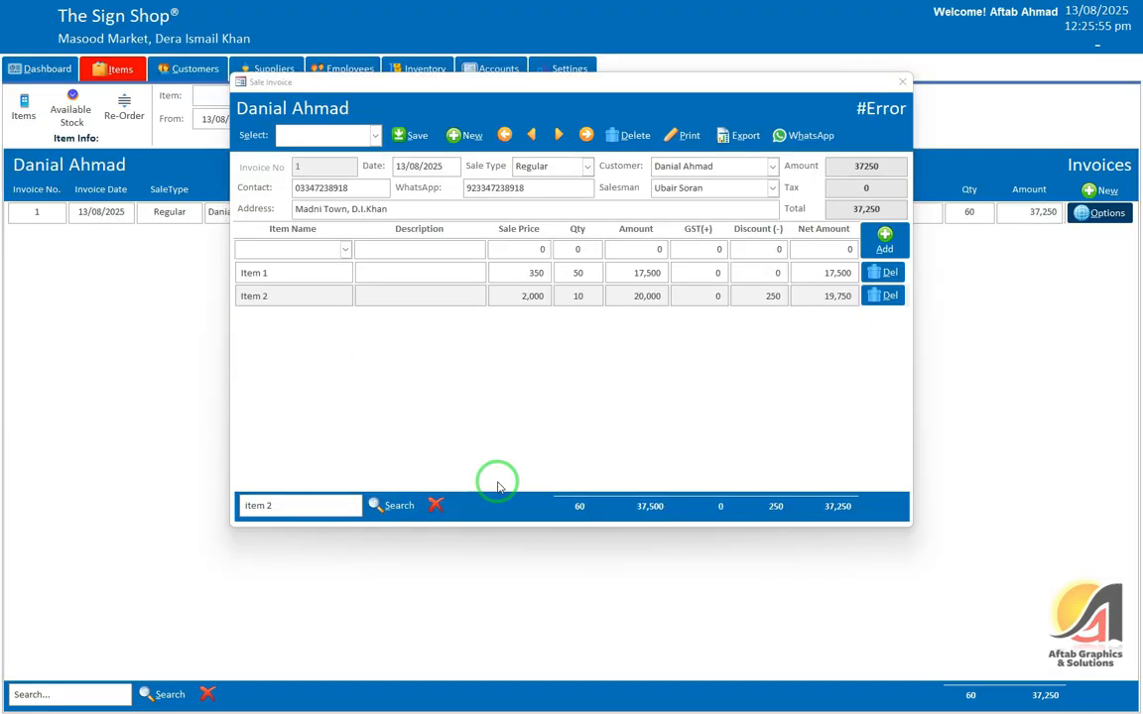
key(alt+F11)
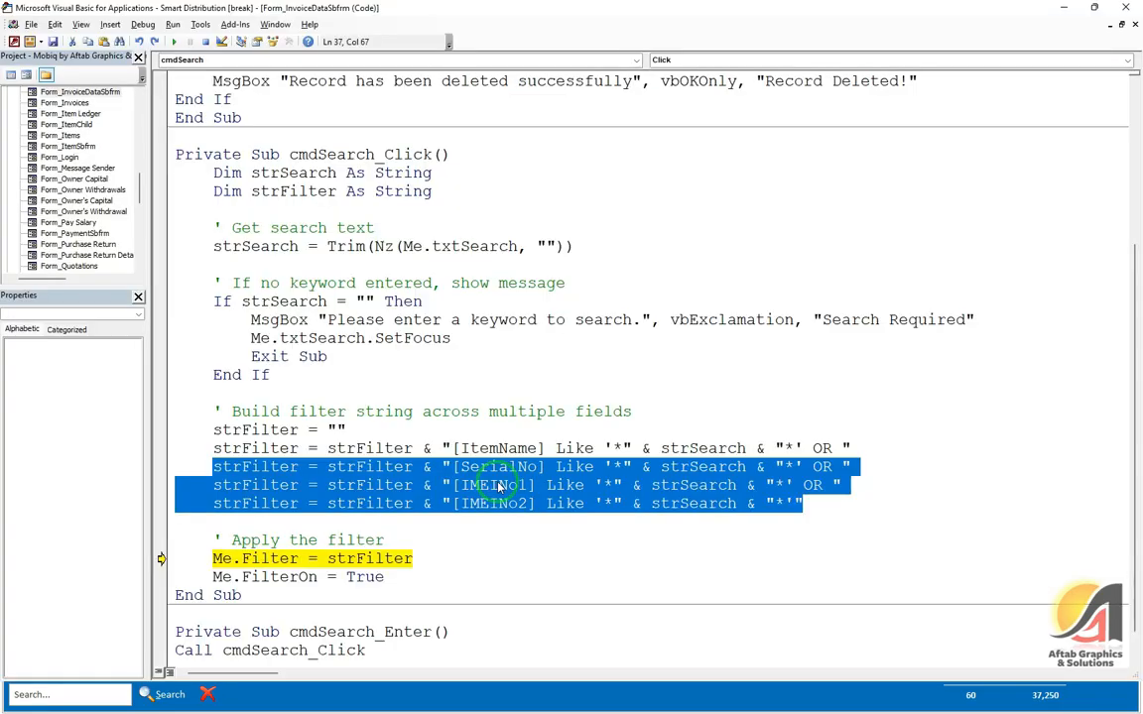
Step: Replace SerialNo, IMEINo1 and IMEINo2 in the filter with Description, SalePrice and CostPrice
double_click(493, 467)
text(Description)
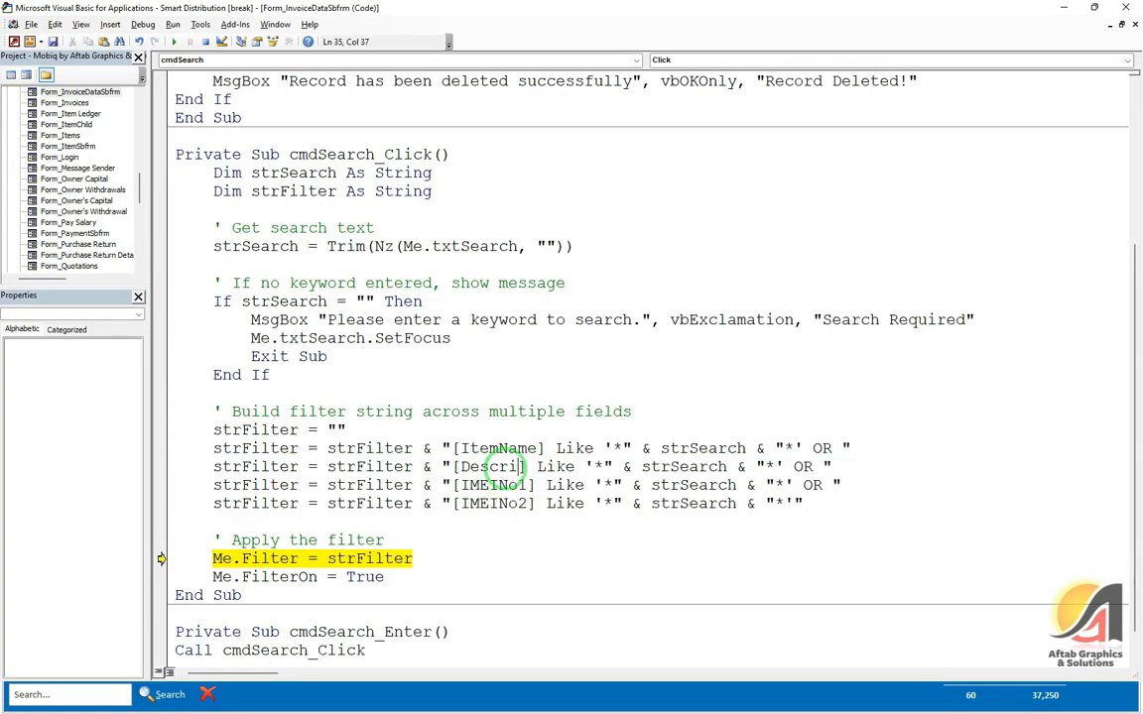
key(F5)
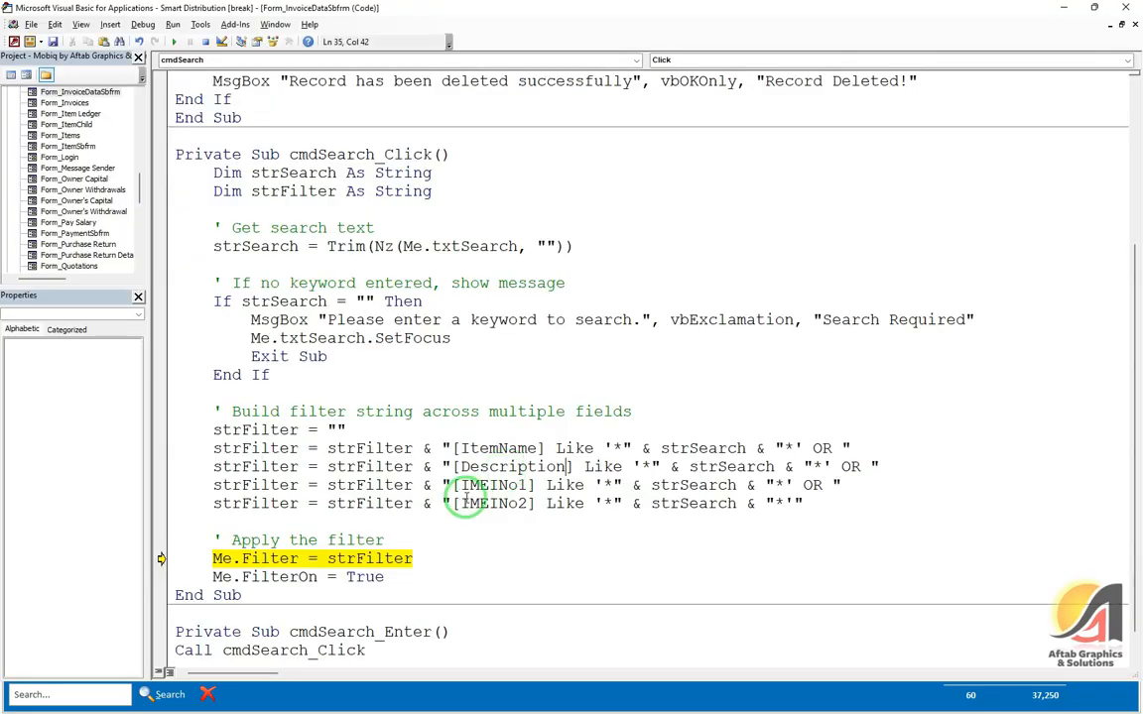
double_click(482, 486)
text(SalePrice)
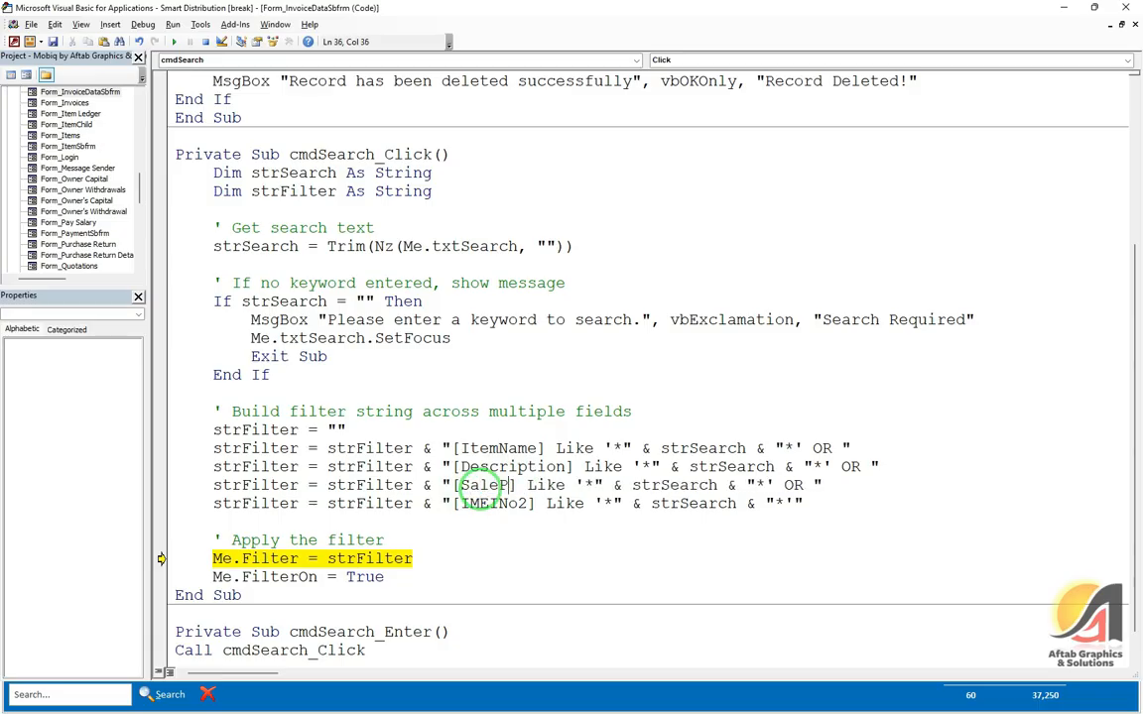
key(ctrl+shift+Left)
text(Cost)
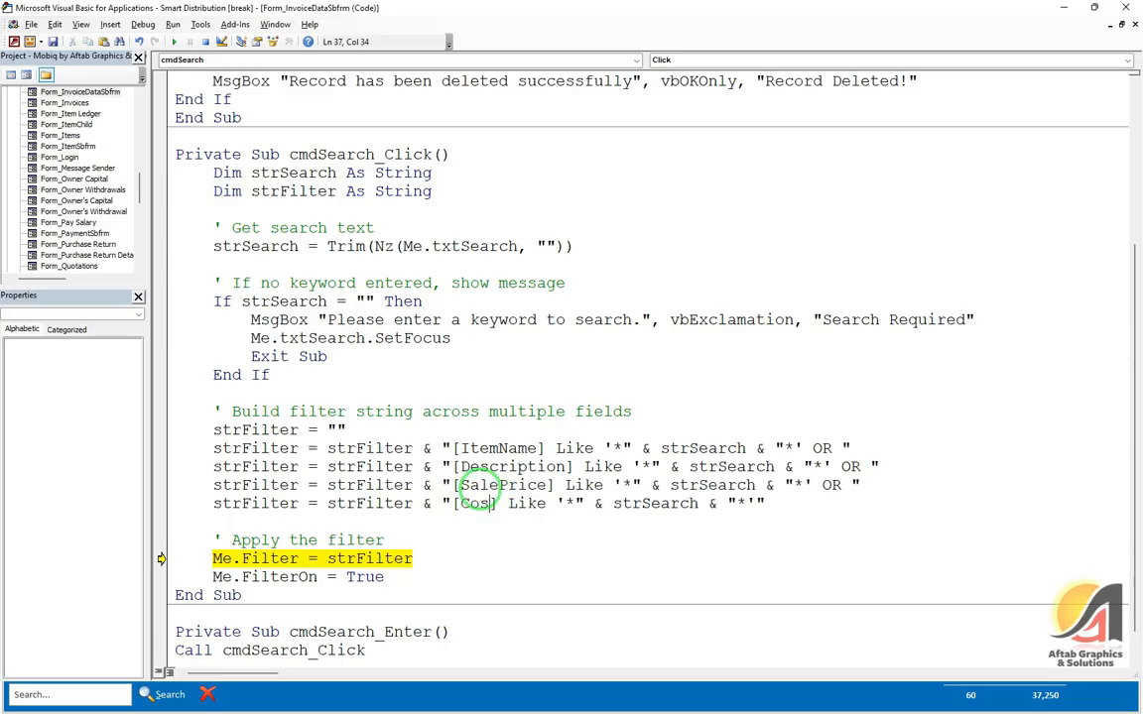
text(Price)
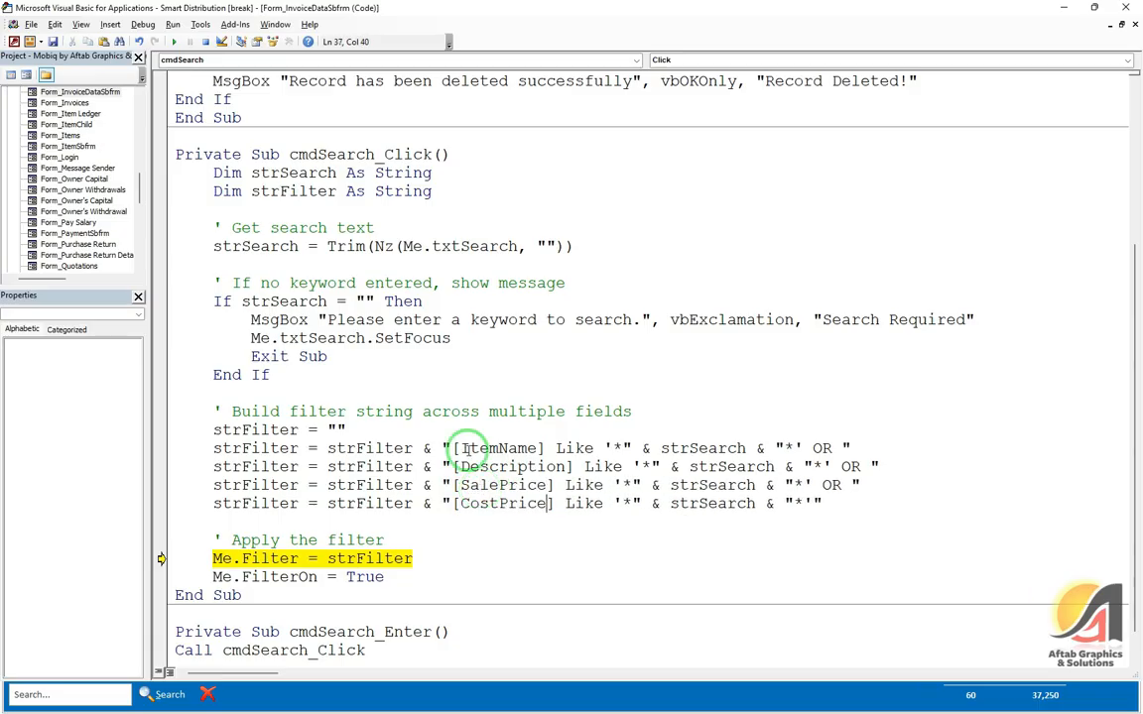
Step: Resume the code and search the invoice items for 'Item 2', answering the CostPrice prompt
click(205, 42)
click(1063, 7)
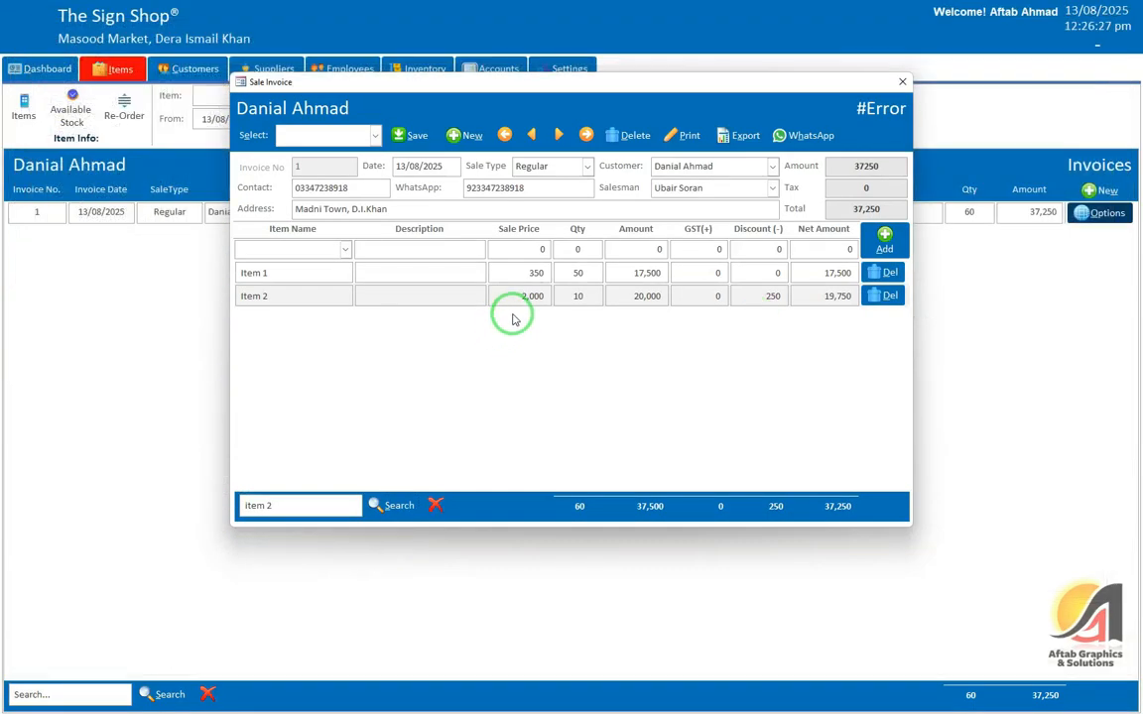
drag(304, 507, 231, 503)
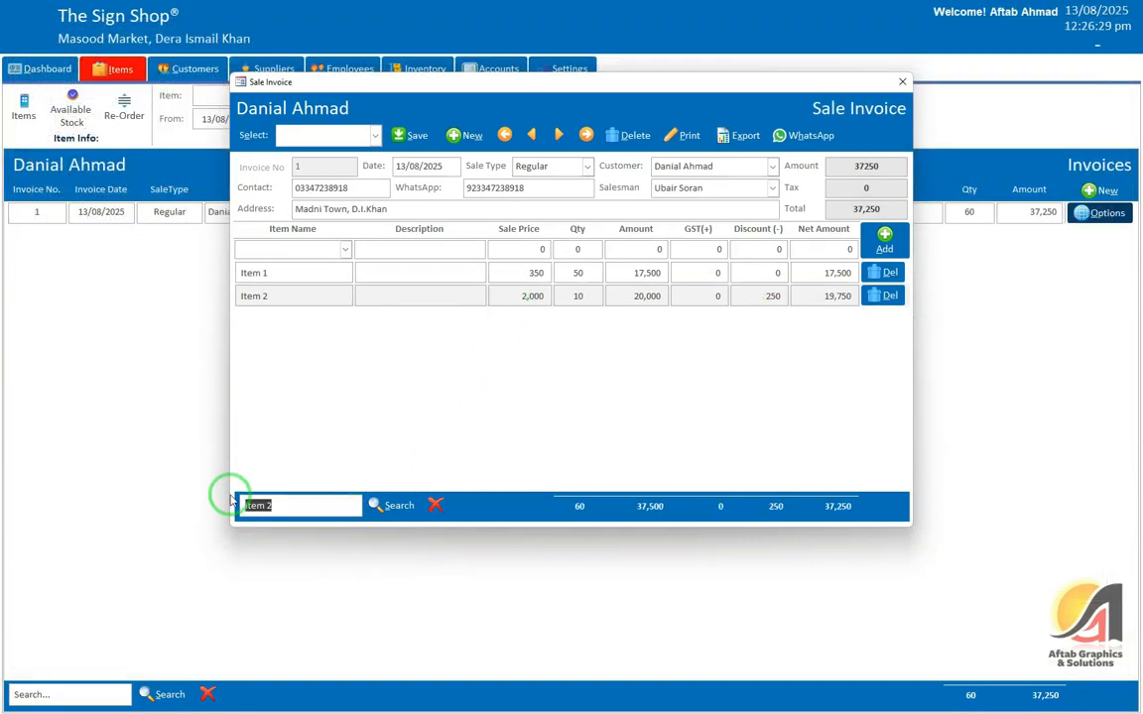
key(BackSpace)
text(Item 2)
key(Return)
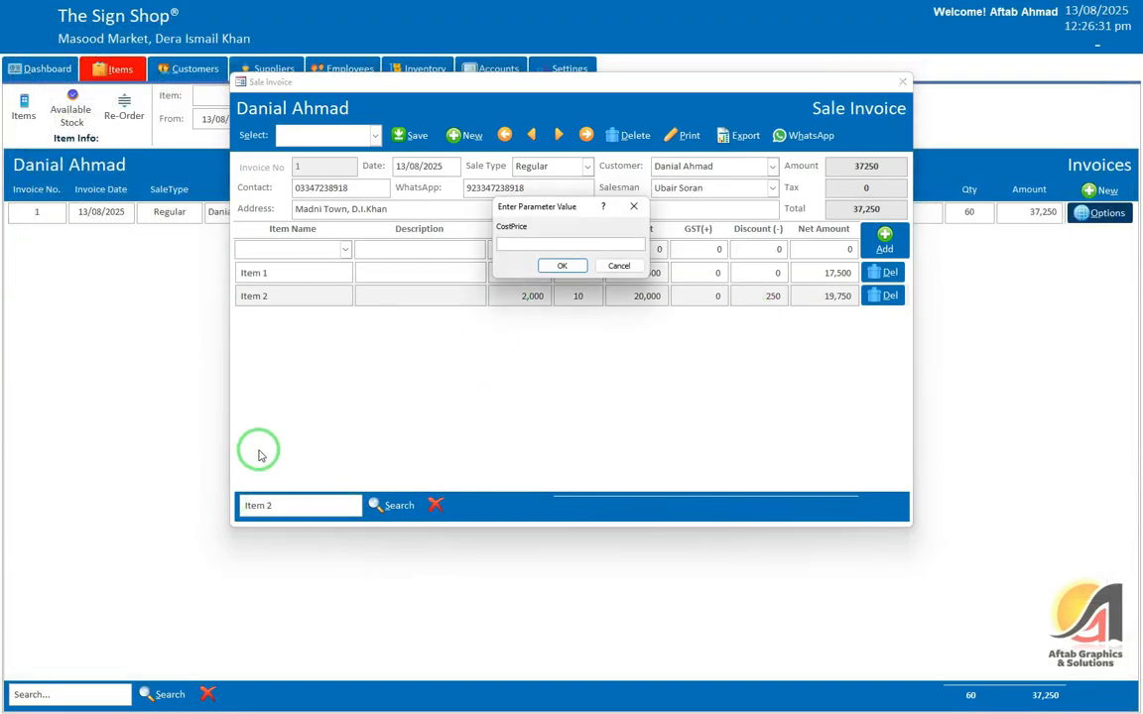
click(561, 266)
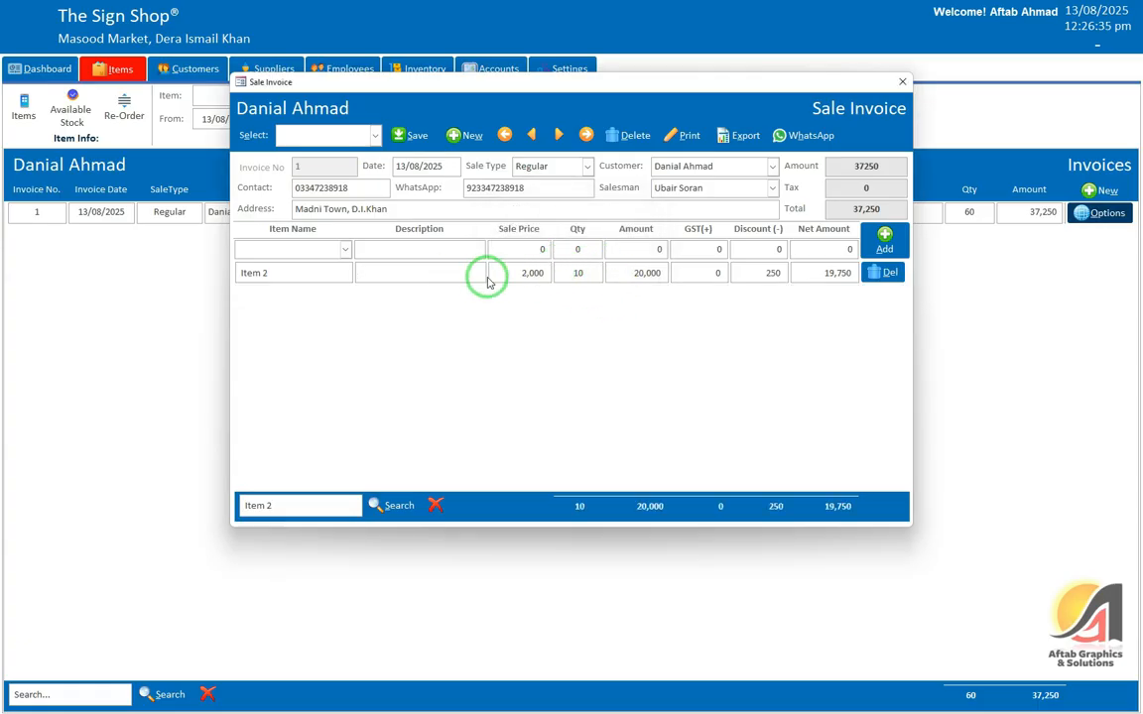
Step: Delete the duplicate filter line and change [CostPrice] to [SalePrice] in the last strFilter line
key(alt+F11)
key(End)
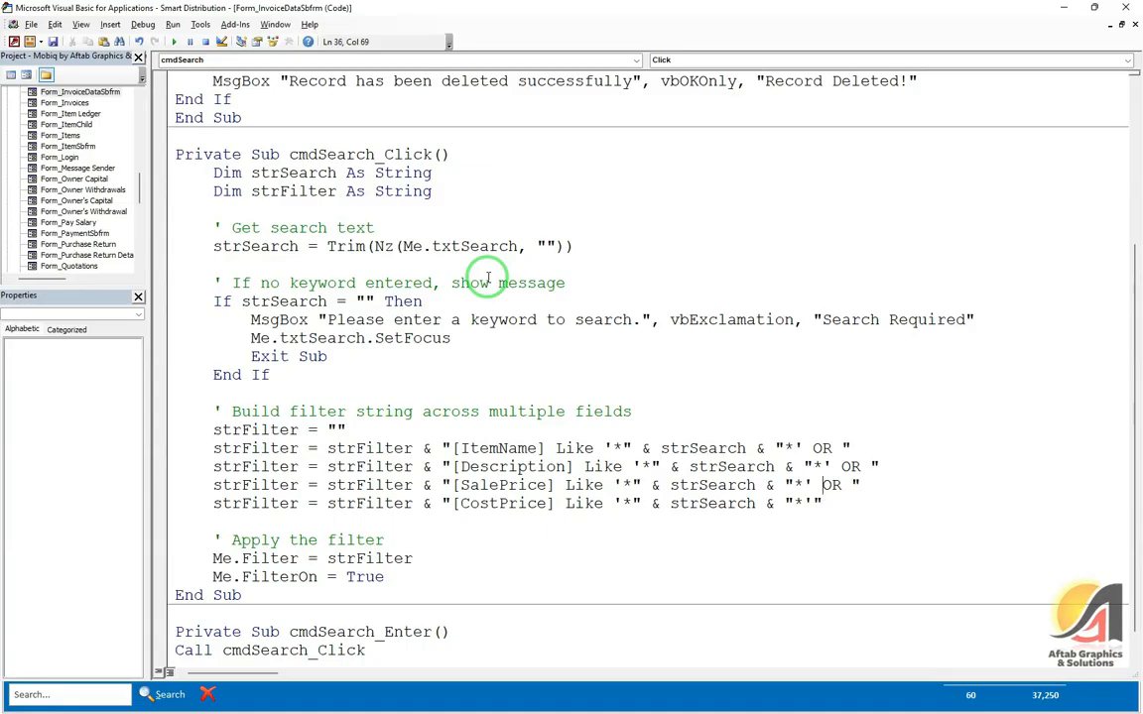
key(shift+Home)
key(Delete)
key(Delete)
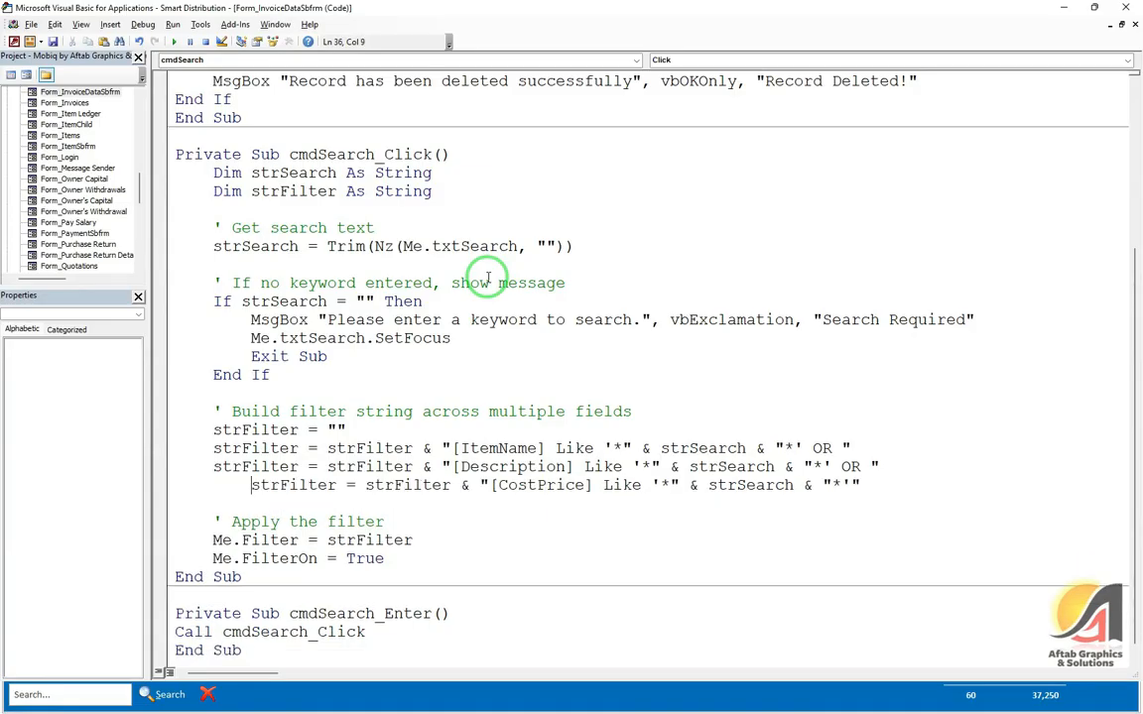
key(ctrl+Delete)
text(strFilter)
key(BackSpace)
key(BackSpace)
key(BackSpace)
key(BackSpace)
key(ctrl+shift+Right)
key(BackSpace)
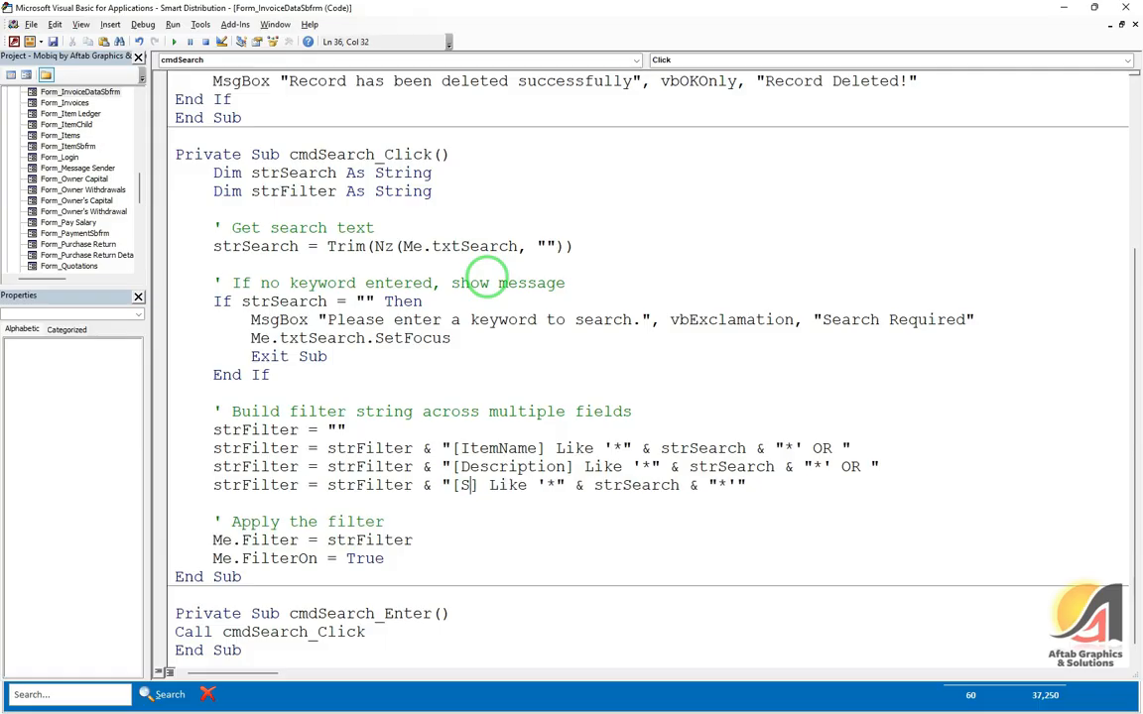
text(Salepir)
key(BackSpace)
key(BackSpace)
key(BackSpace)
text(Price)
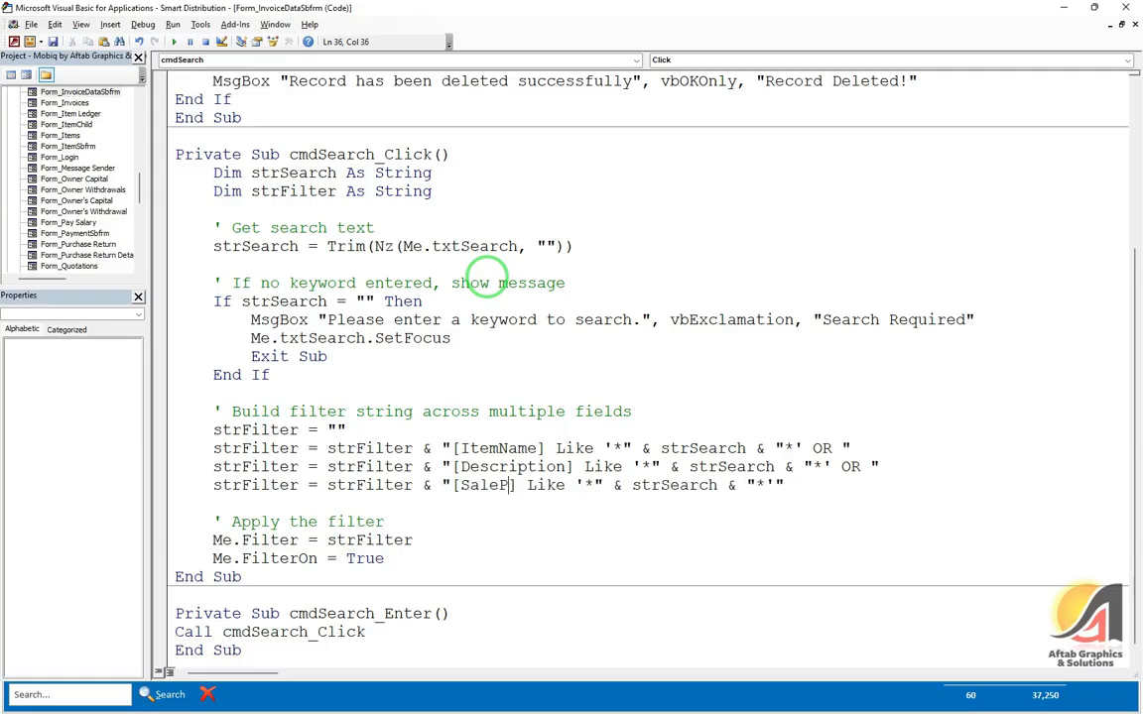
click(1127, 7)
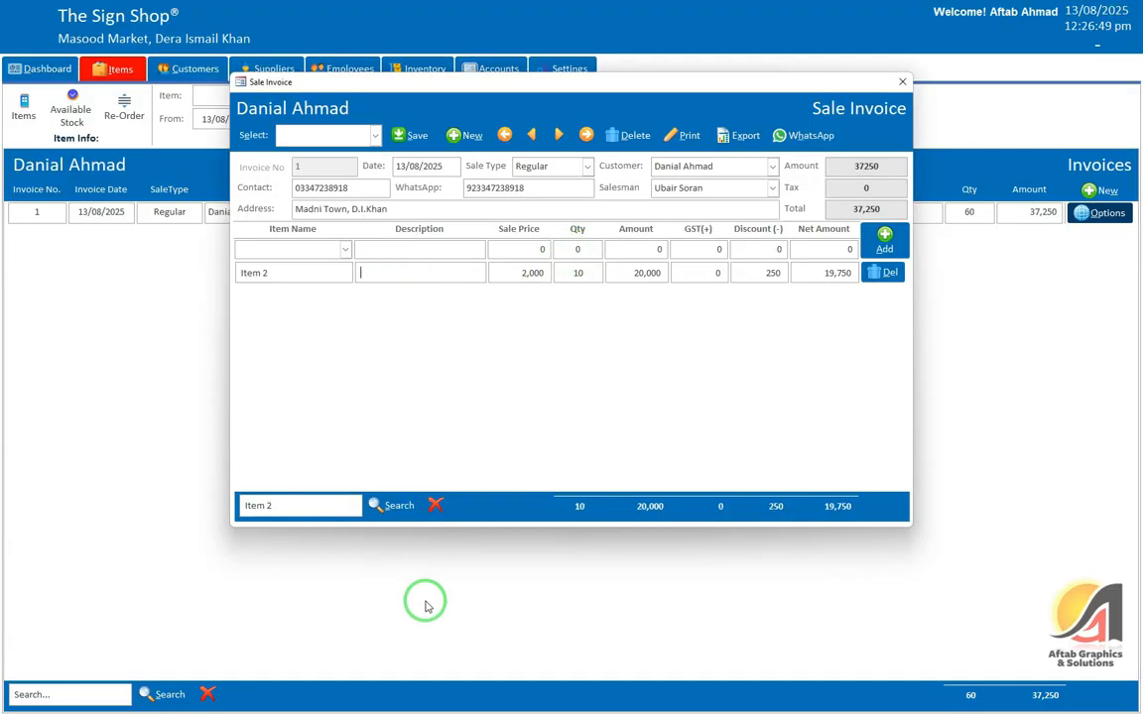
Step: Test the item search with Item 1 and Item 2, then clear the filter
click(312, 504)
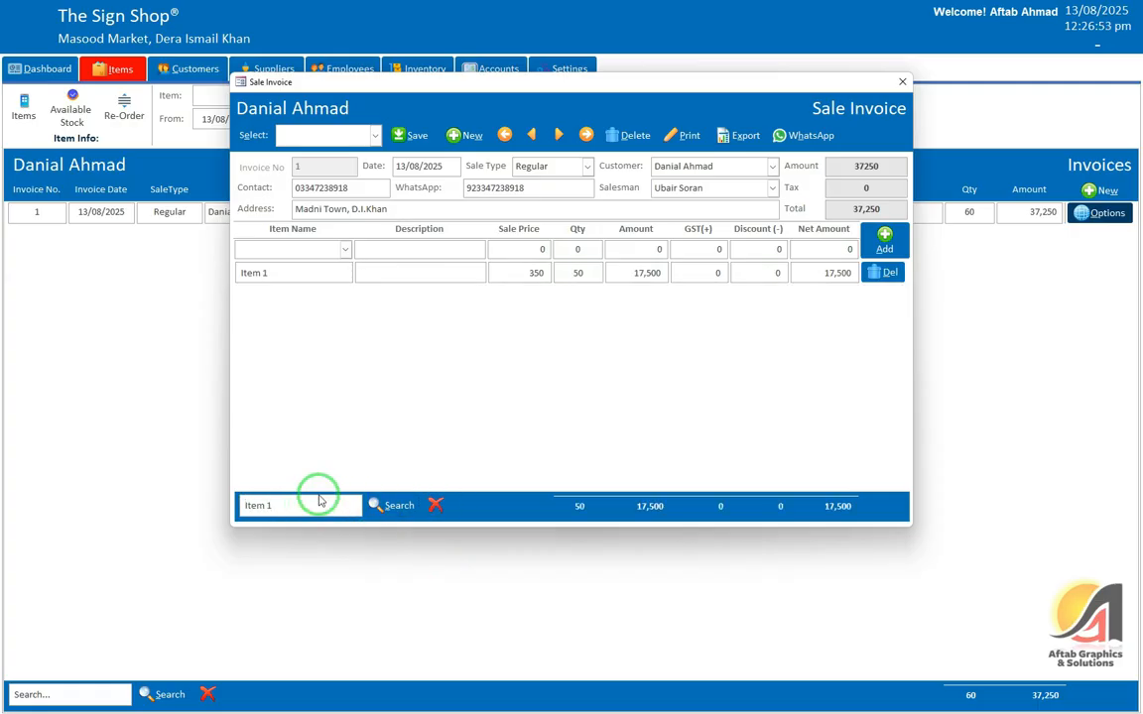
click(435, 505)
click(322, 506)
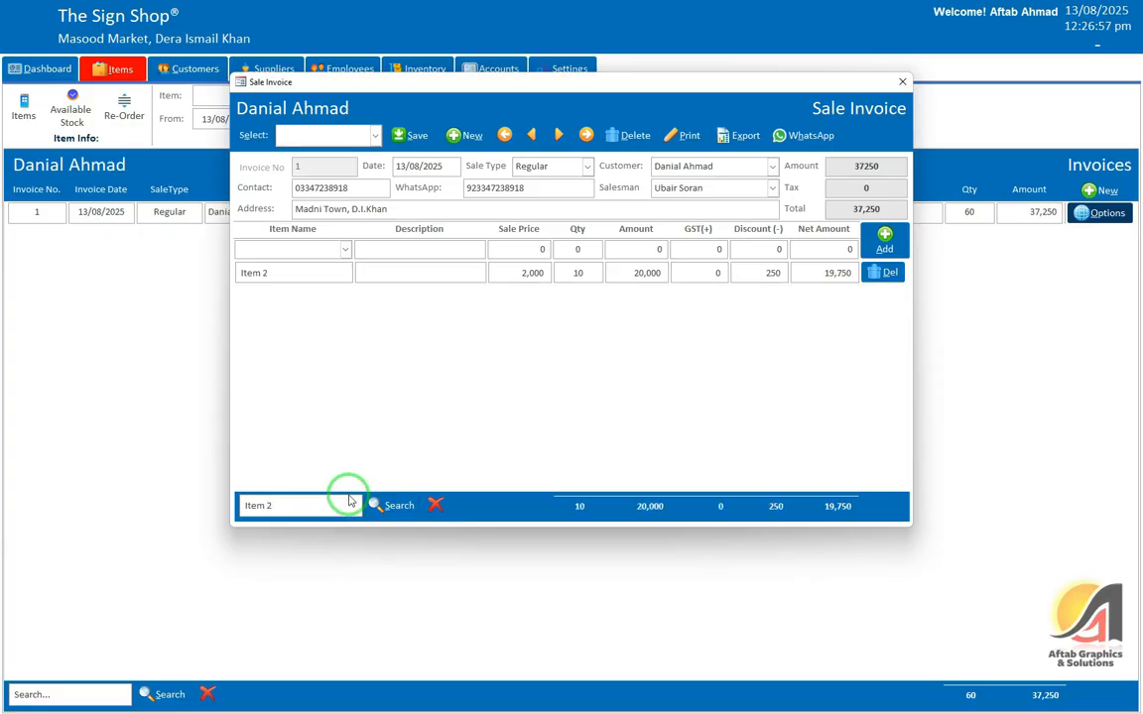
click(434, 505)
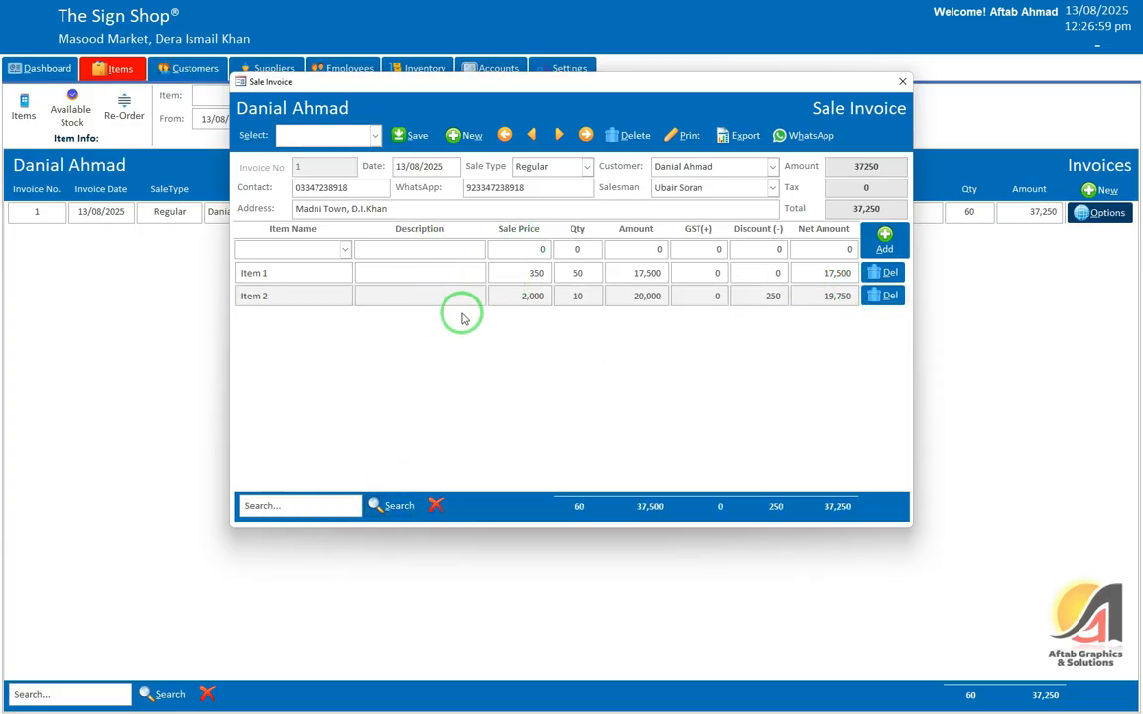
click(419, 249)
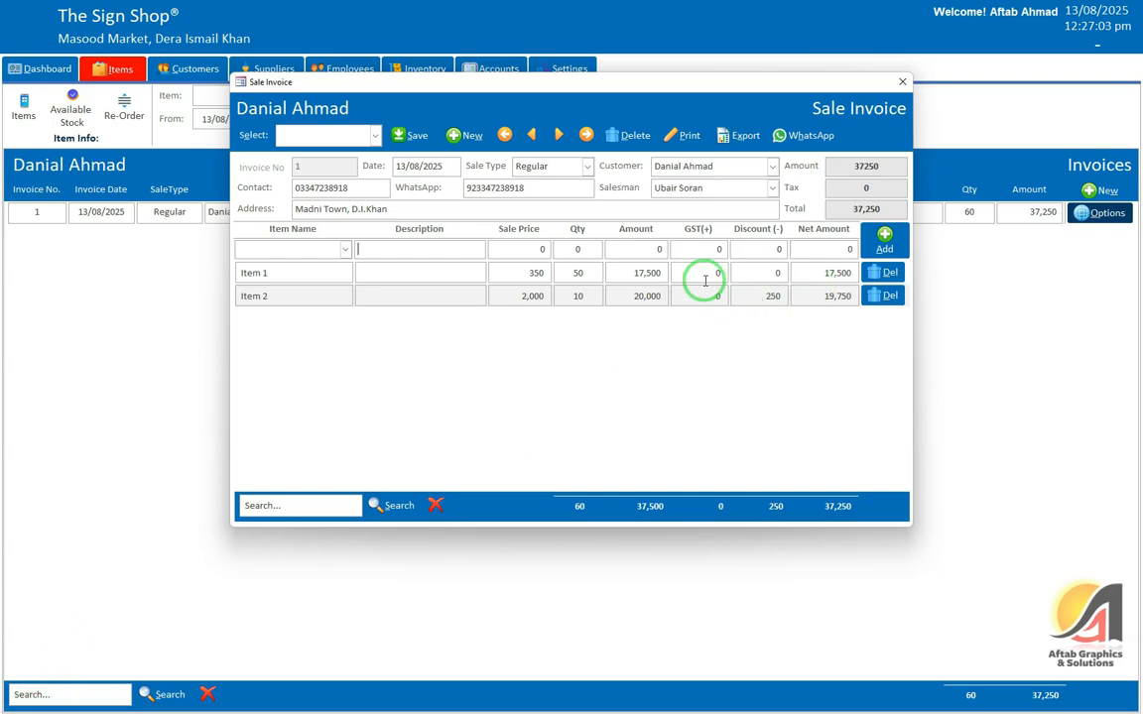
Step: Save the 37,250 sale invoice again and close it
click(402, 135)
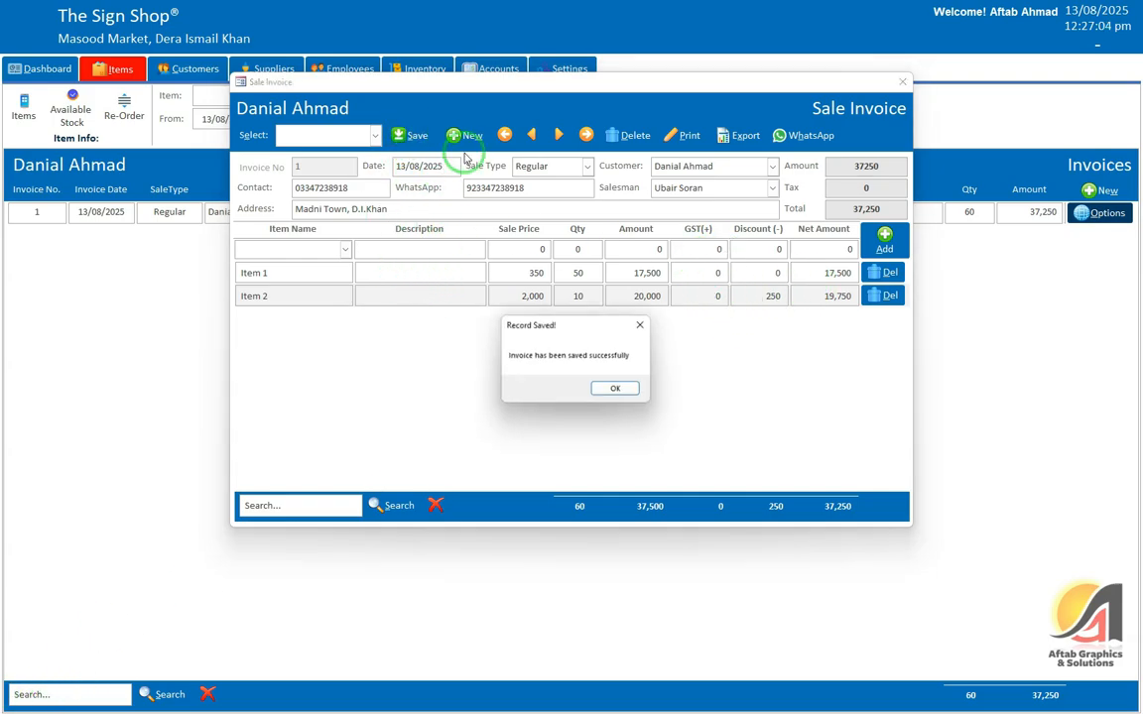
click(608, 396)
click(901, 81)
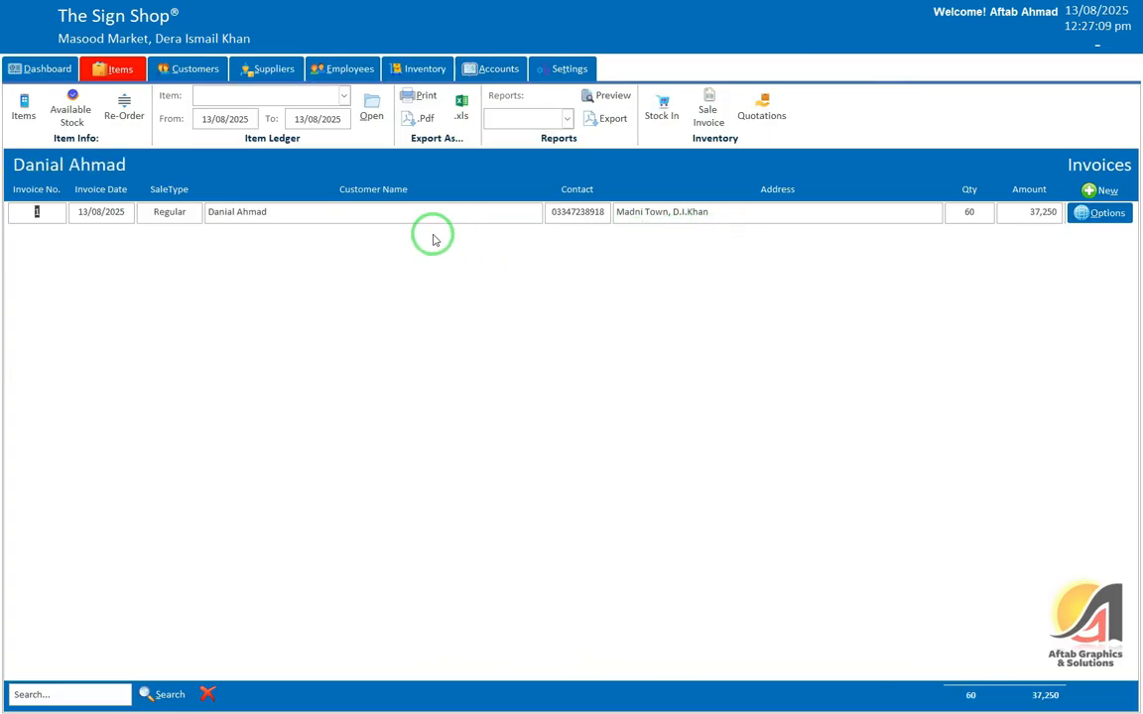
Step: Start a new quotation and choose its customer and salesman
click(782, 122)
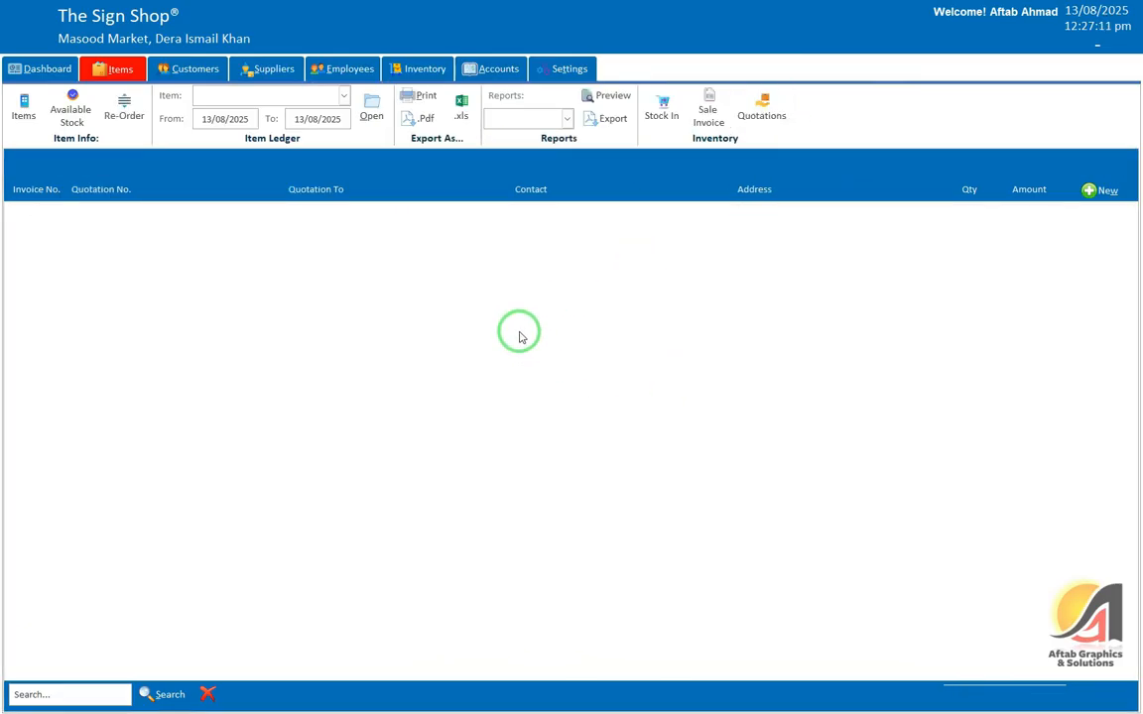
click(1101, 188)
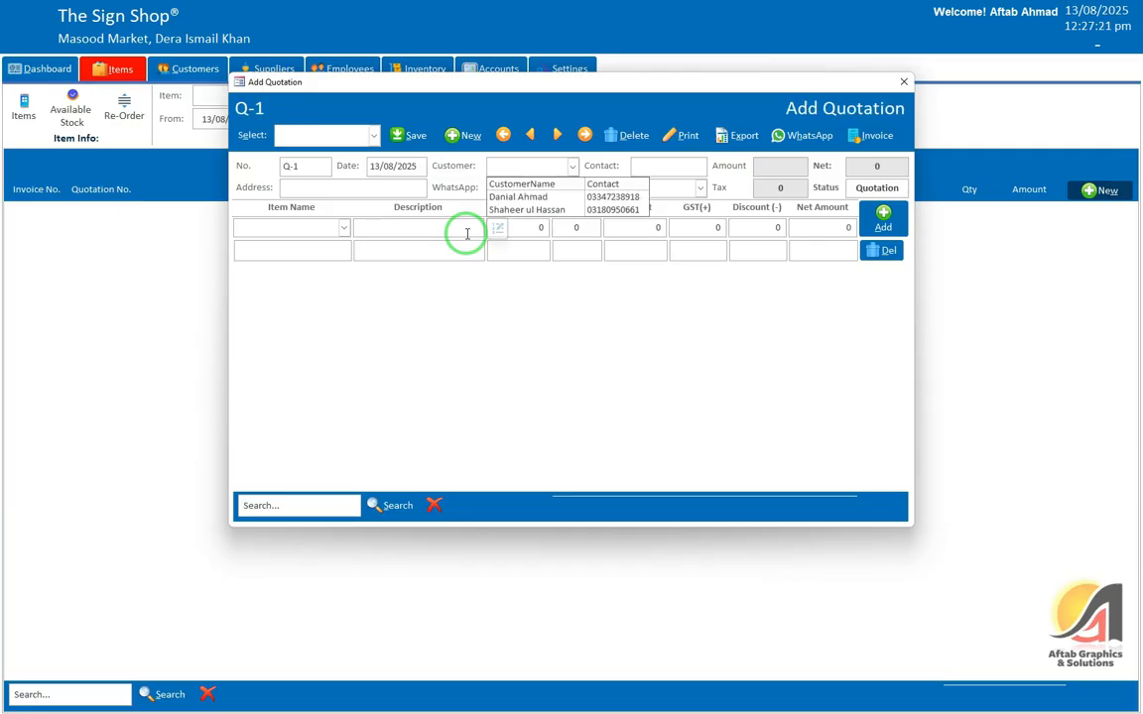
key(Down)
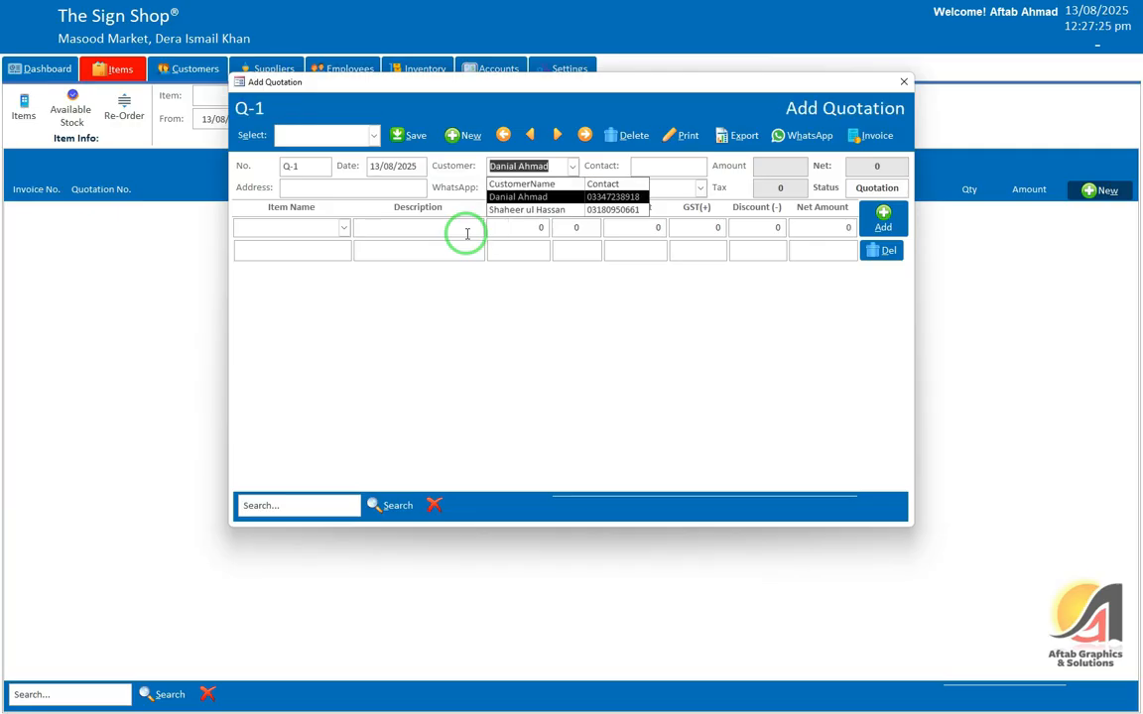
key(Return)
key(Tab)
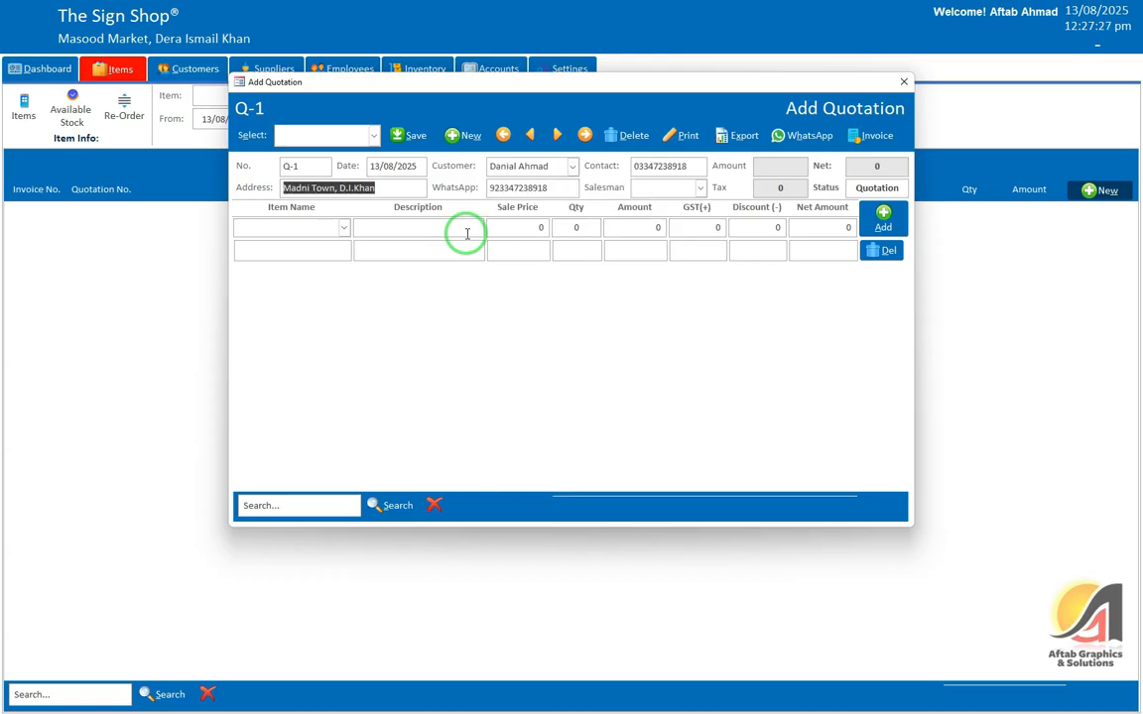
key(Tab)
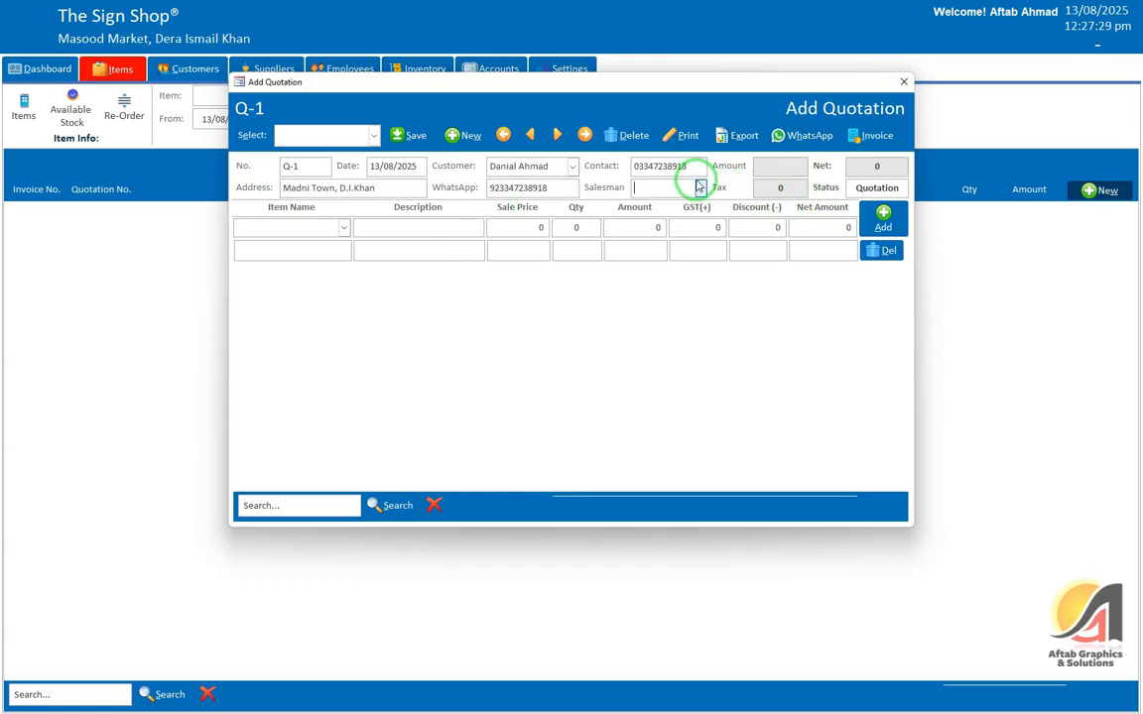
click(700, 188)
click(688, 211)
Step: Add 50 of Item 1 at 350 and remove the blank extra line
click(321, 230)
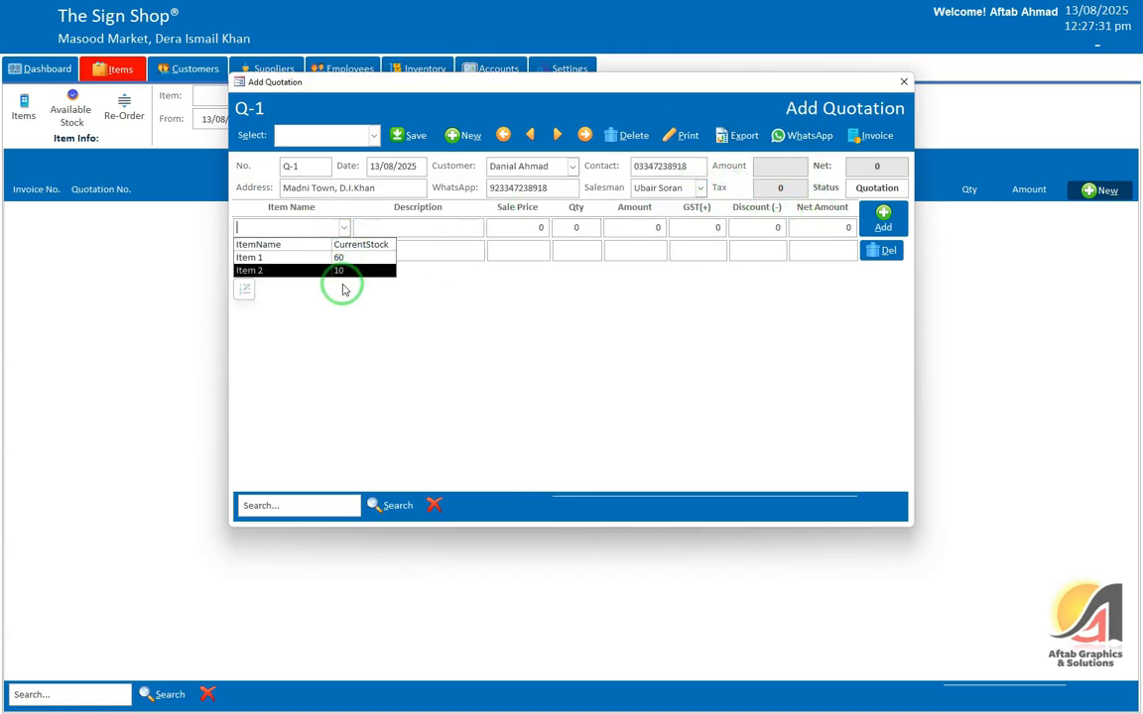
click(350, 260)
click(572, 289)
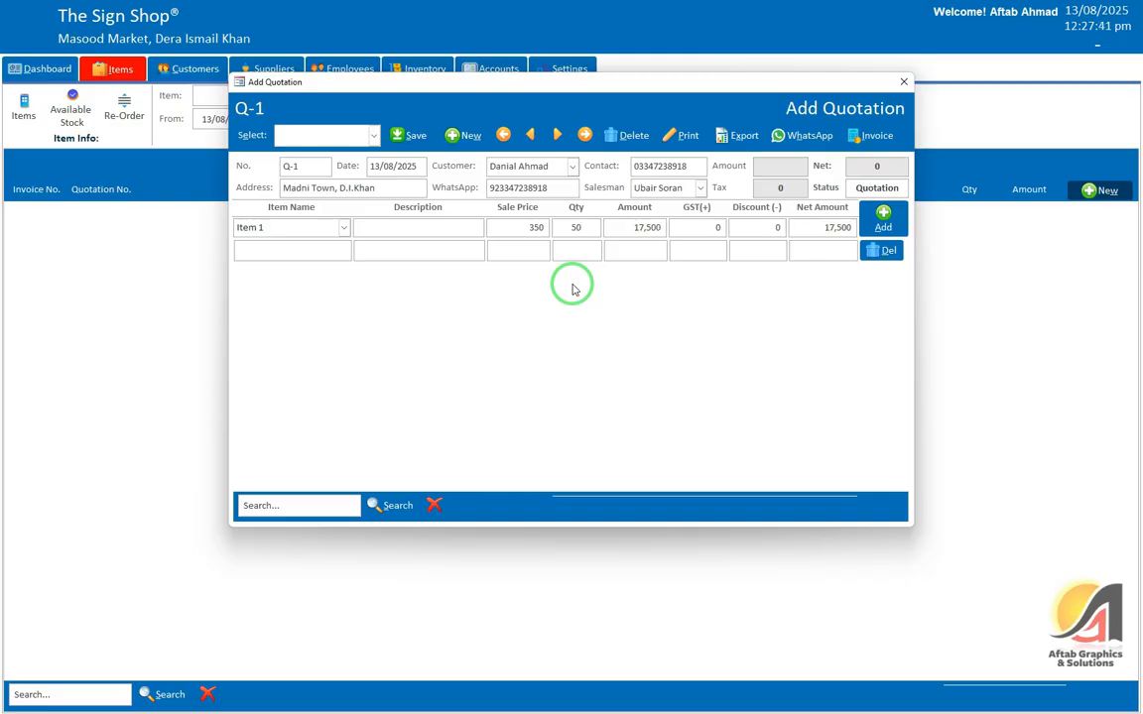
key(Return)
key(Return)
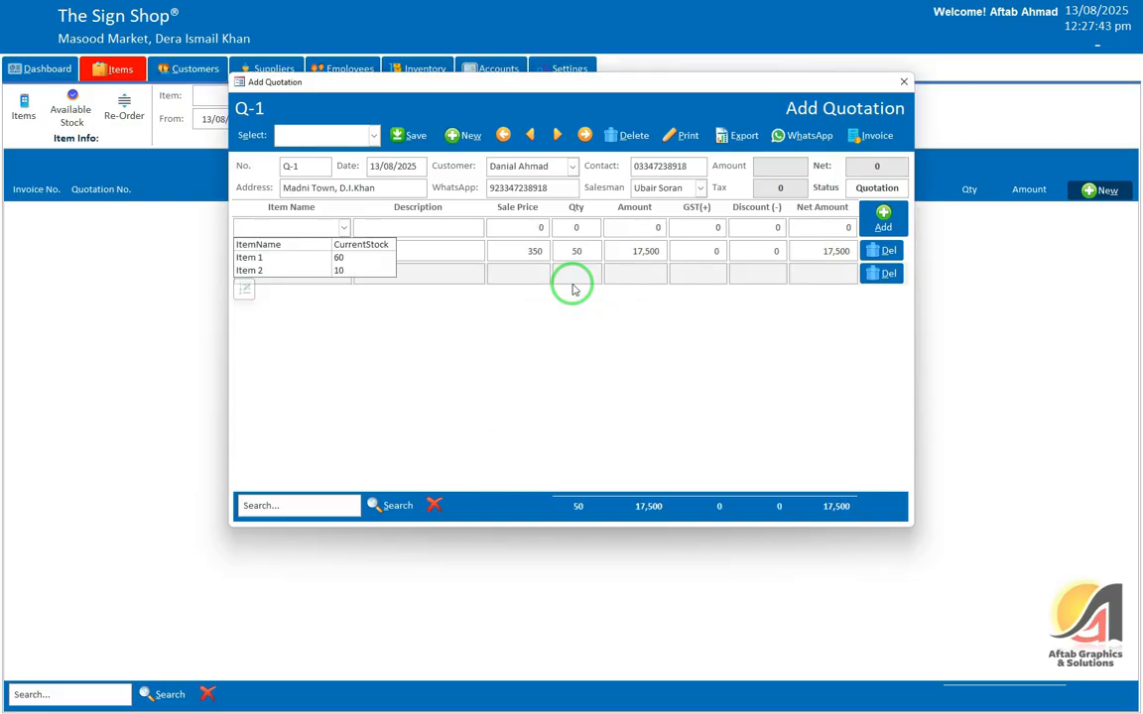
click(573, 289)
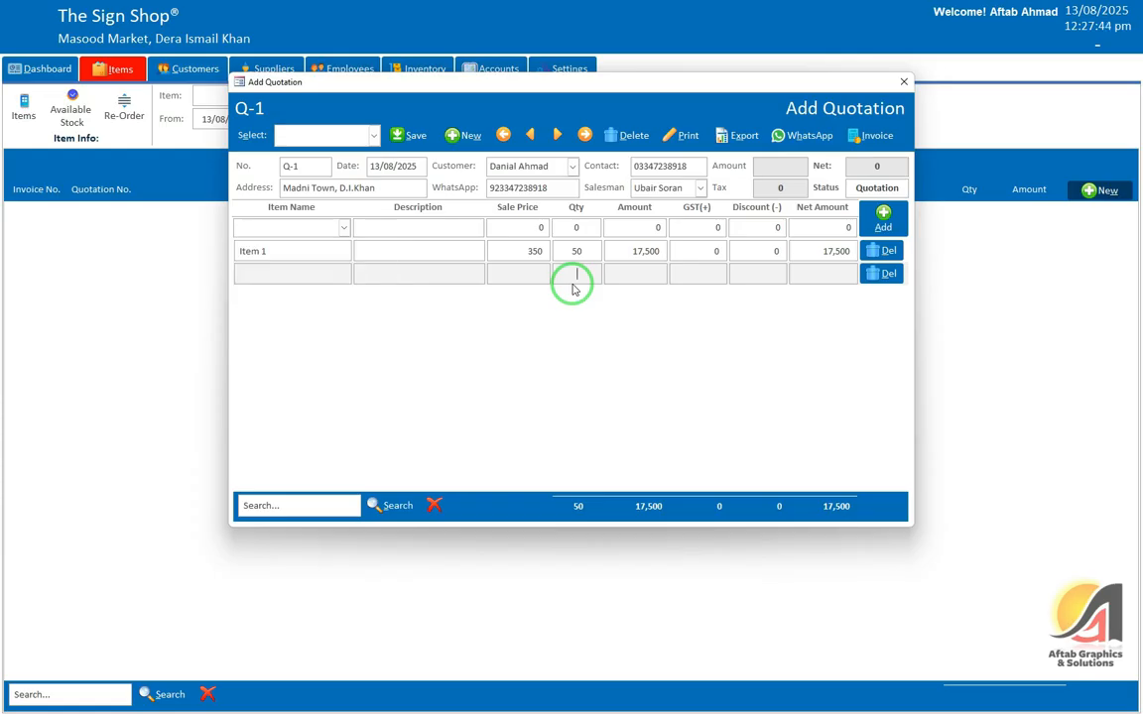
click(876, 273)
click(568, 395)
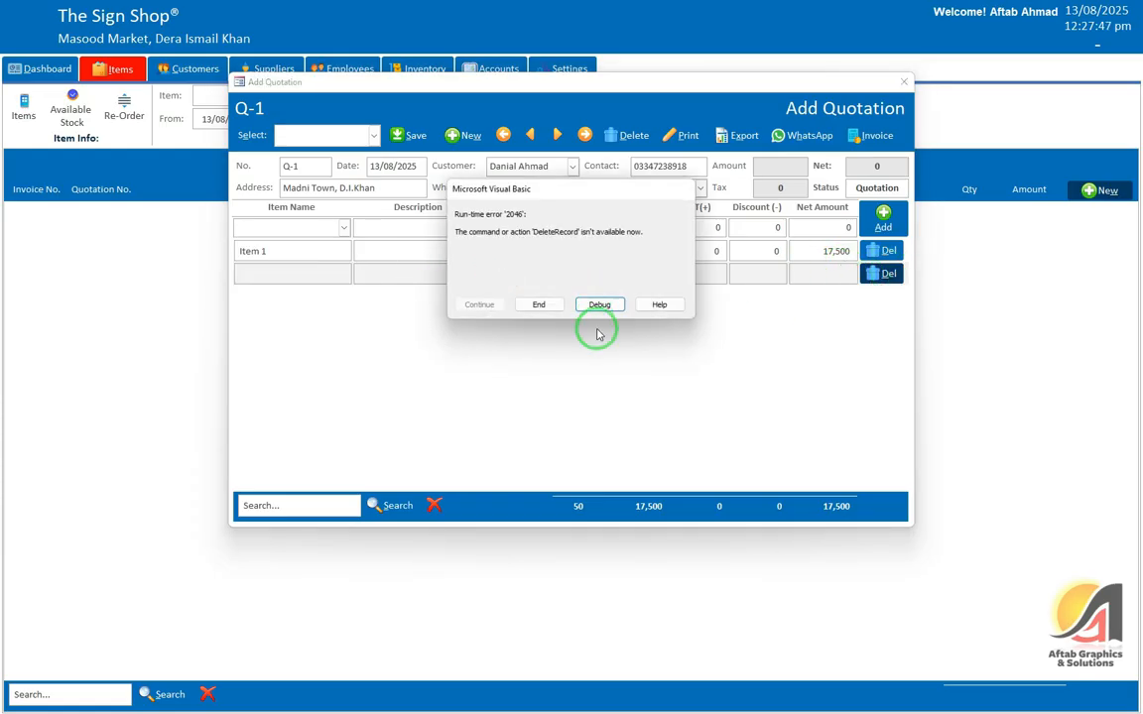
click(538, 306)
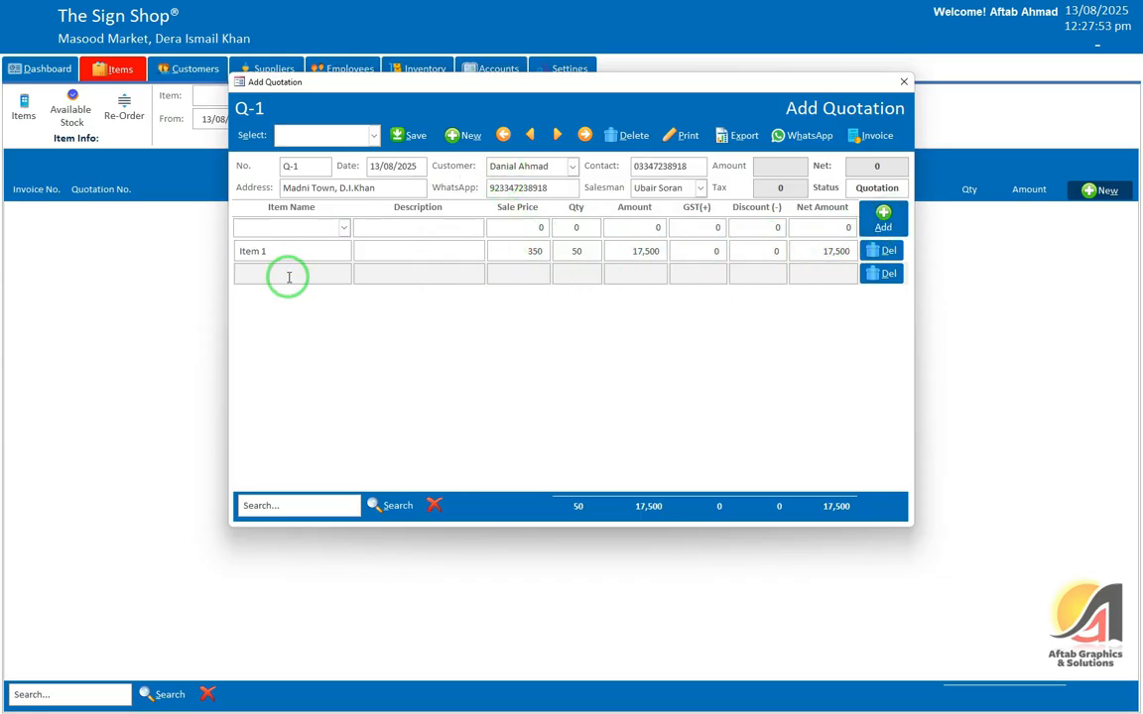
Step: Save quotation Q-1 at 17,500 and close it
click(365, 250)
click(415, 133)
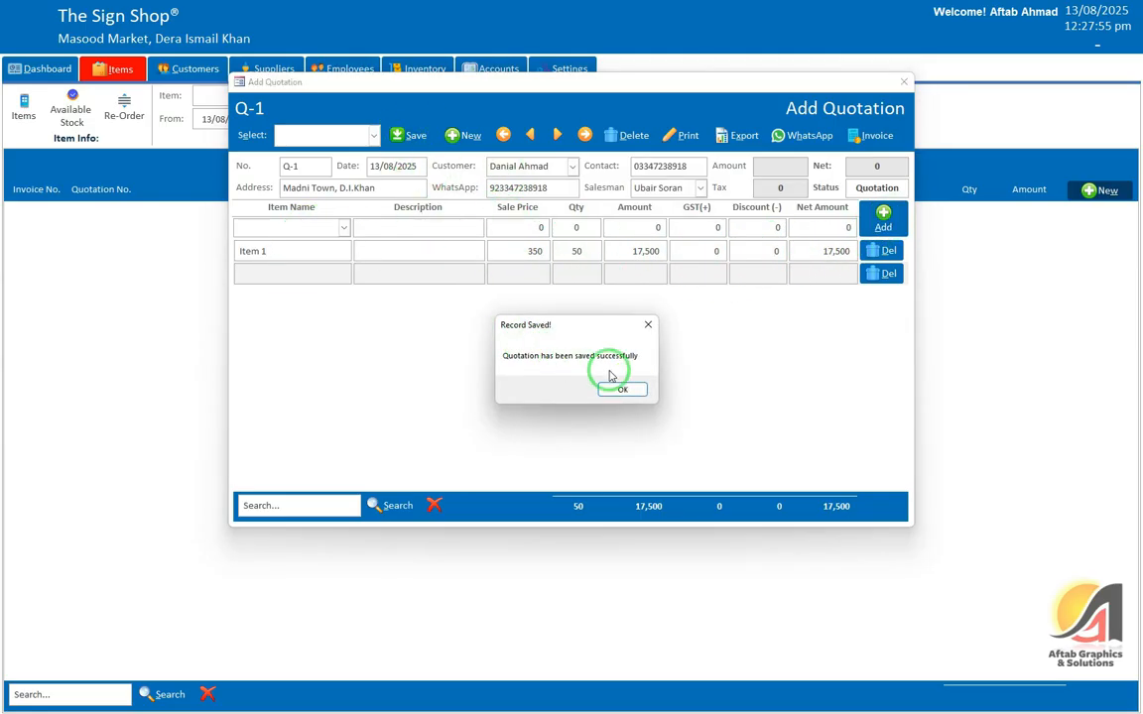
click(612, 378)
click(905, 82)
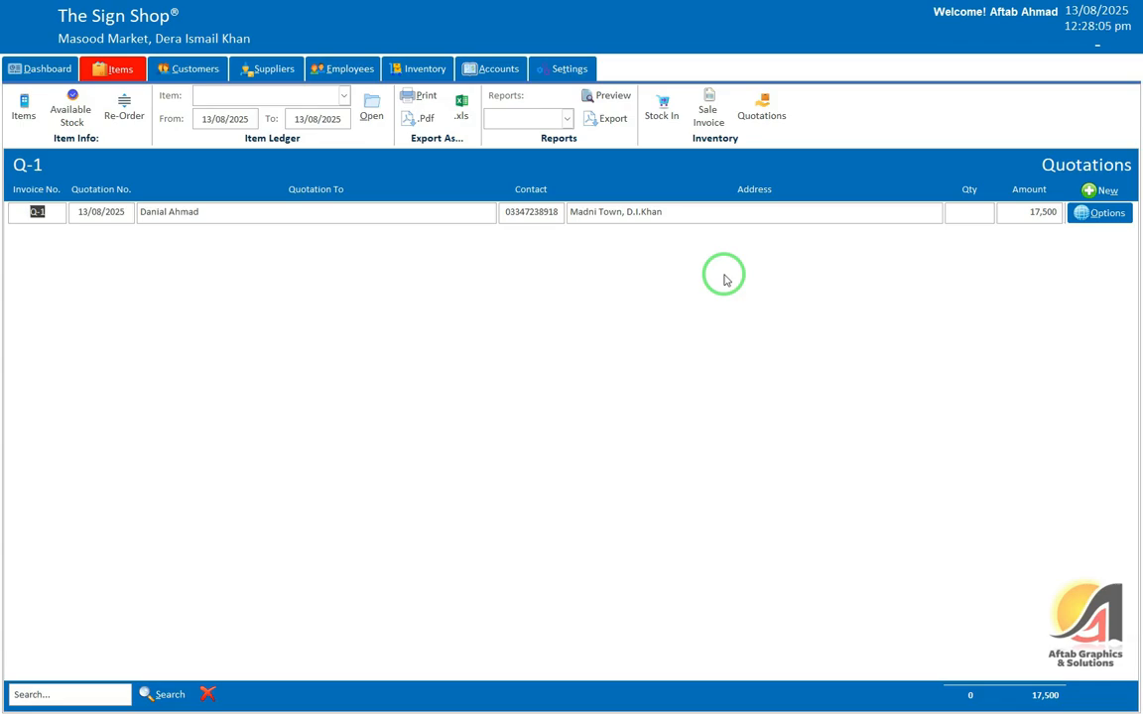
Step: Reopen quotation Q-1 for editing and check current item stock
click(1099, 221)
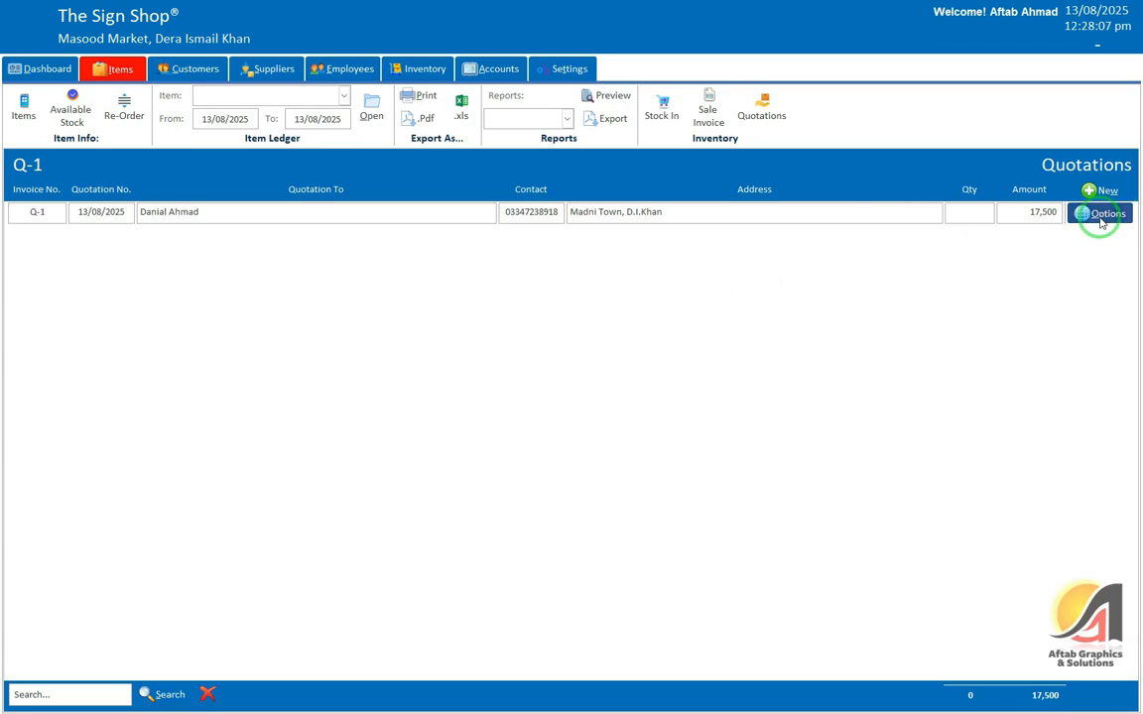
click(1098, 243)
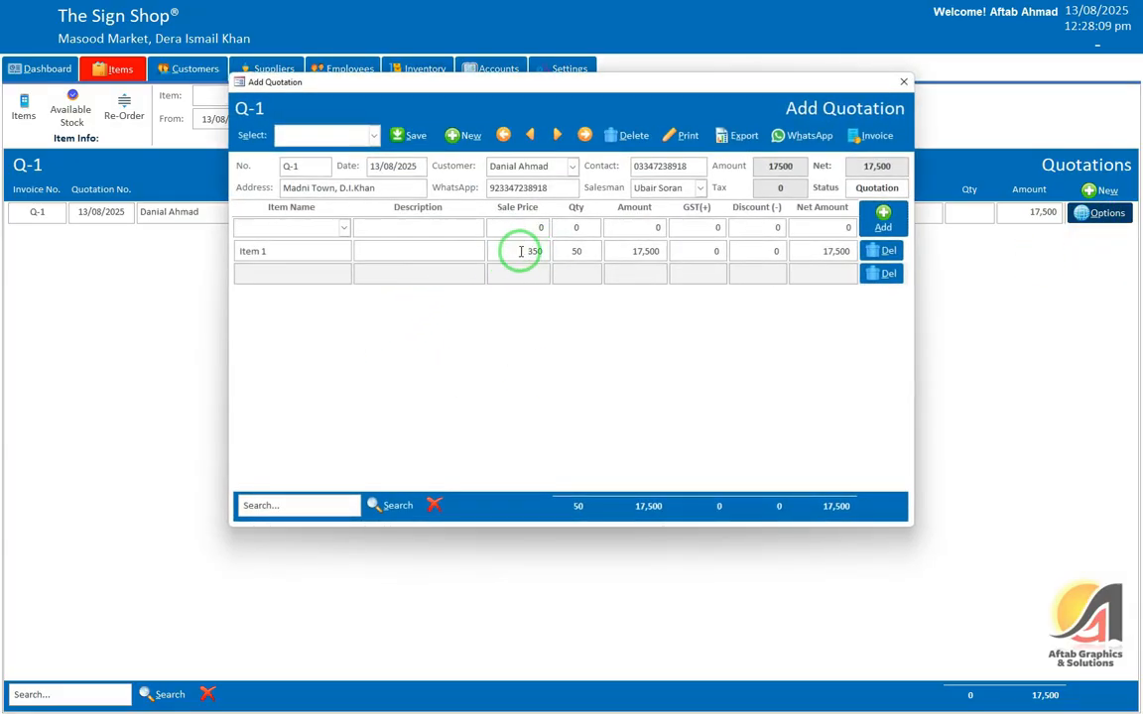
drag(521, 251, 546, 251)
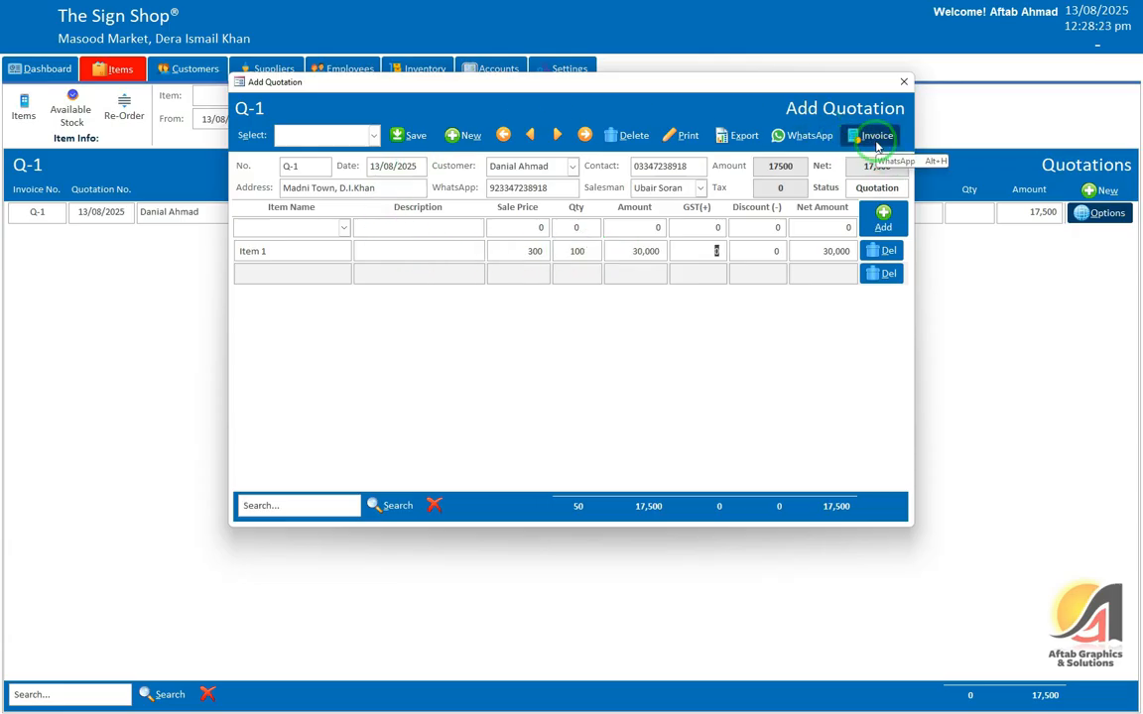
click(344, 228)
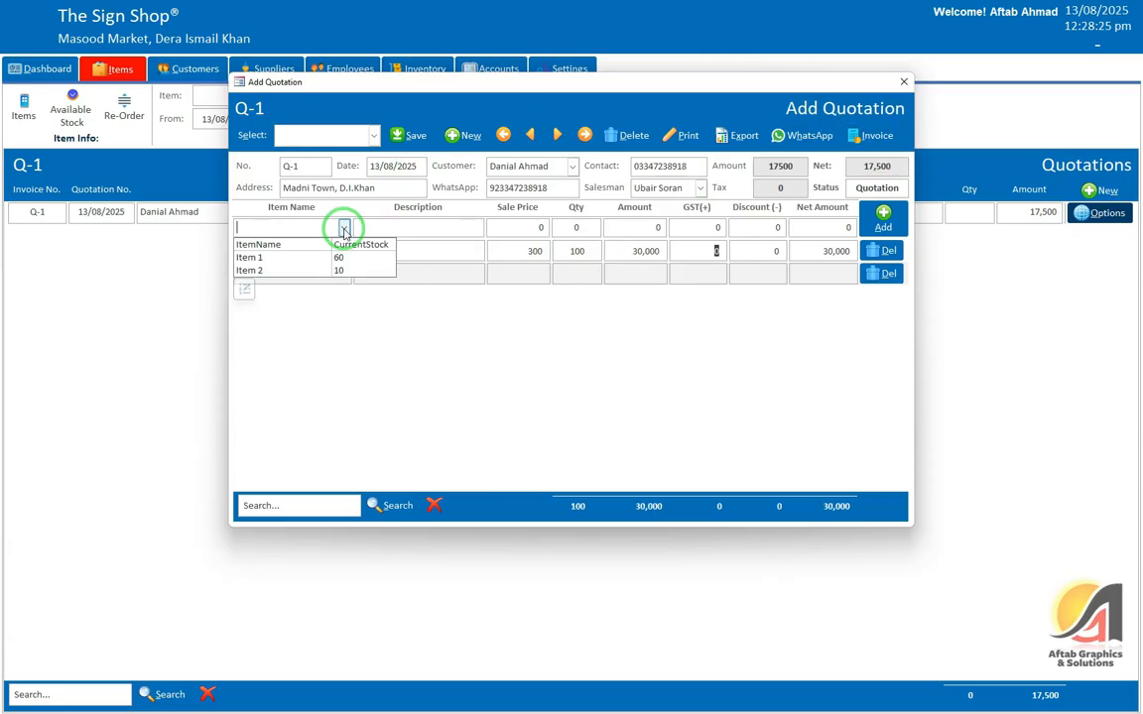
click(344, 228)
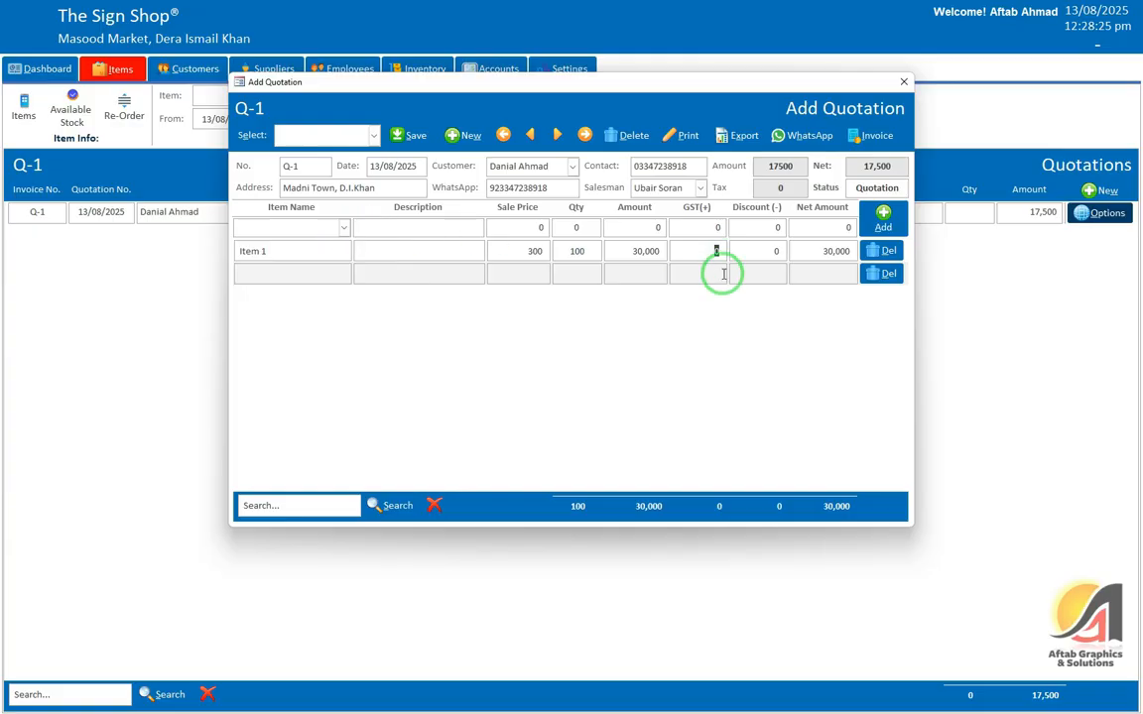
click(343, 228)
click(573, 250)
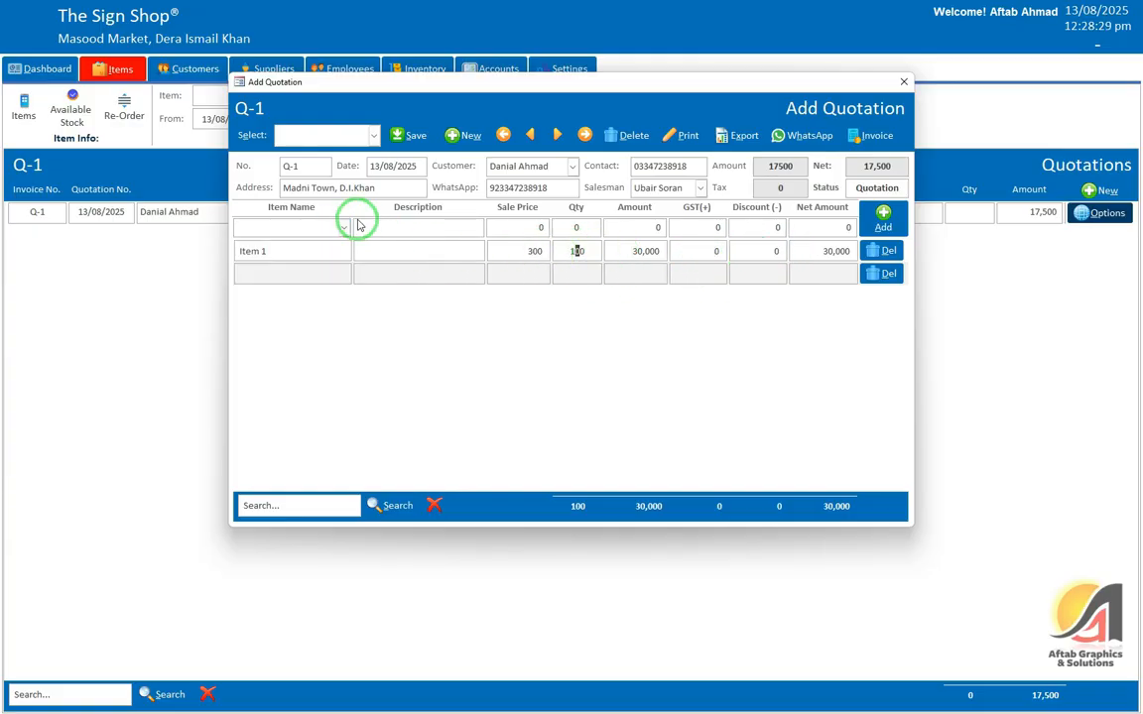
Step: Change Item 1's quantity from 100 to 60, making the line 18,000
double_click(577, 250)
click(344, 229)
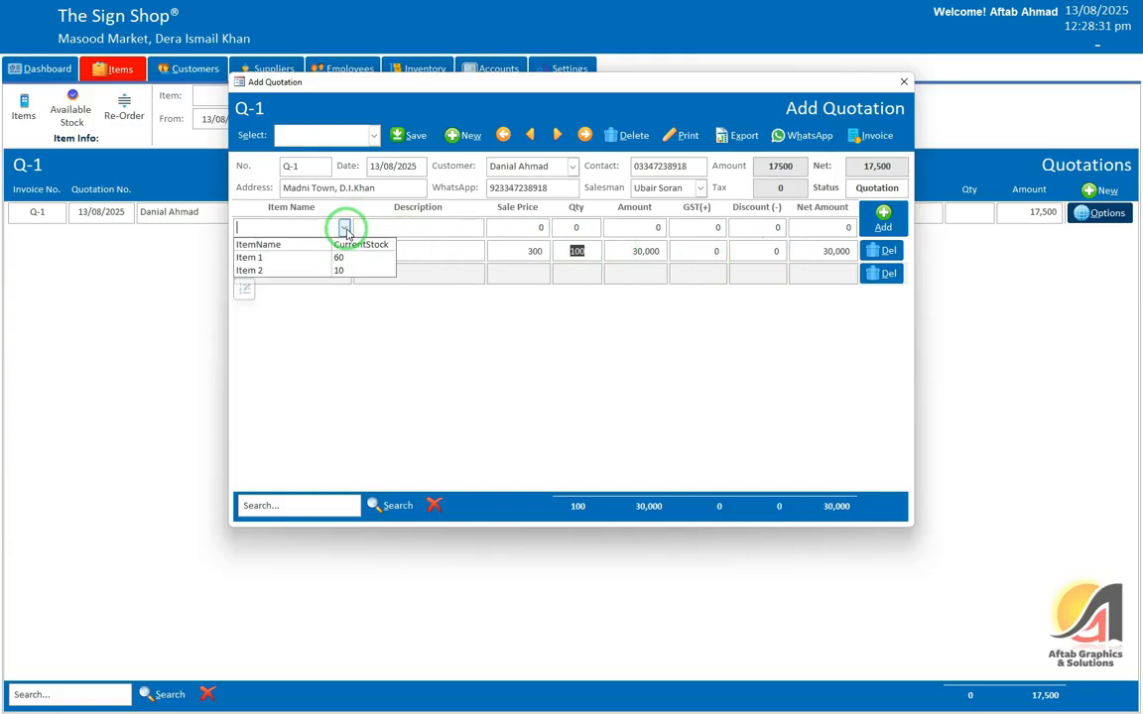
click(345, 231)
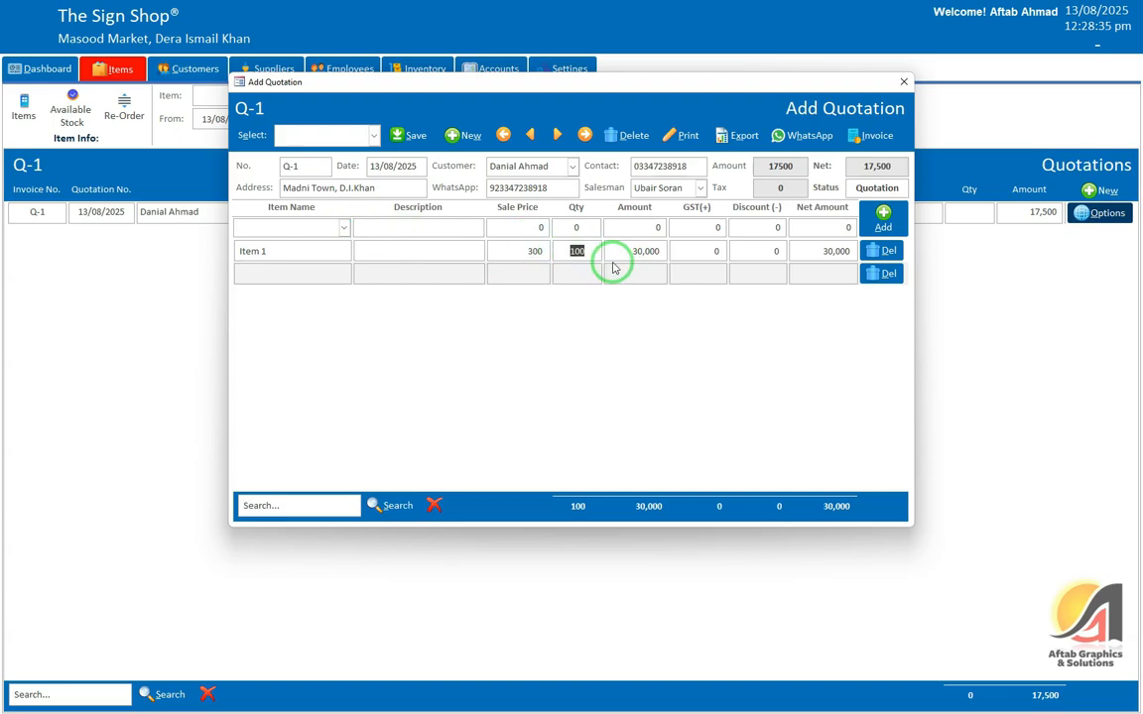
text(60)
click(612, 256)
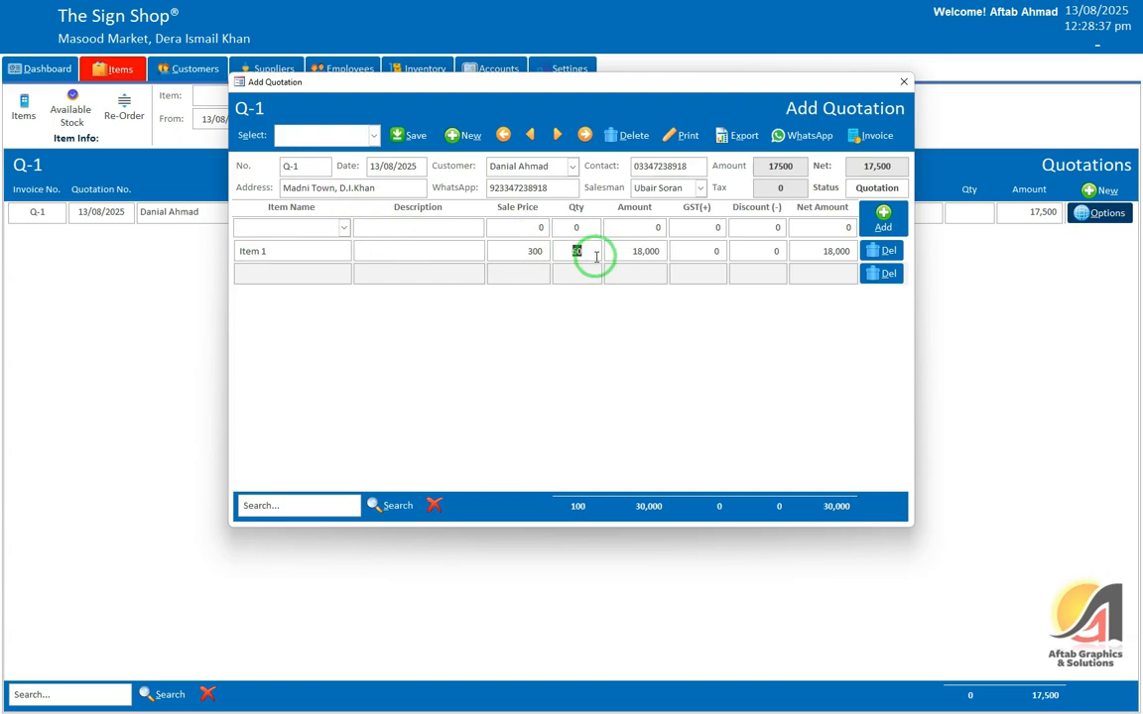
click(335, 228)
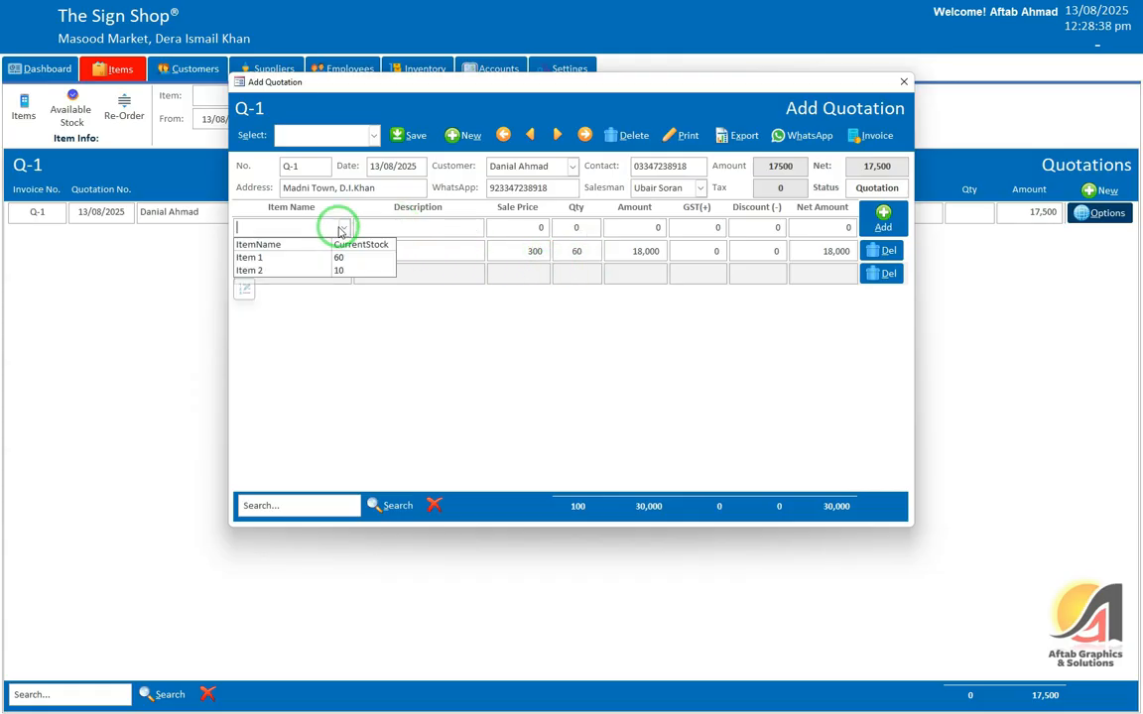
click(597, 256)
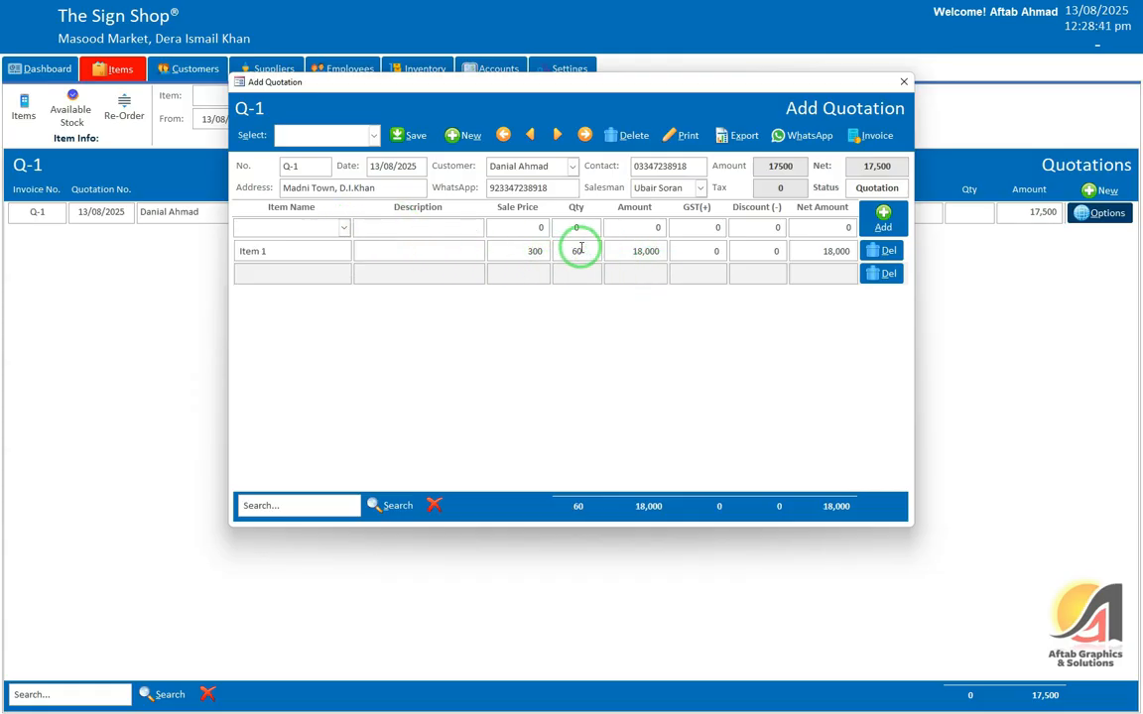
click(345, 228)
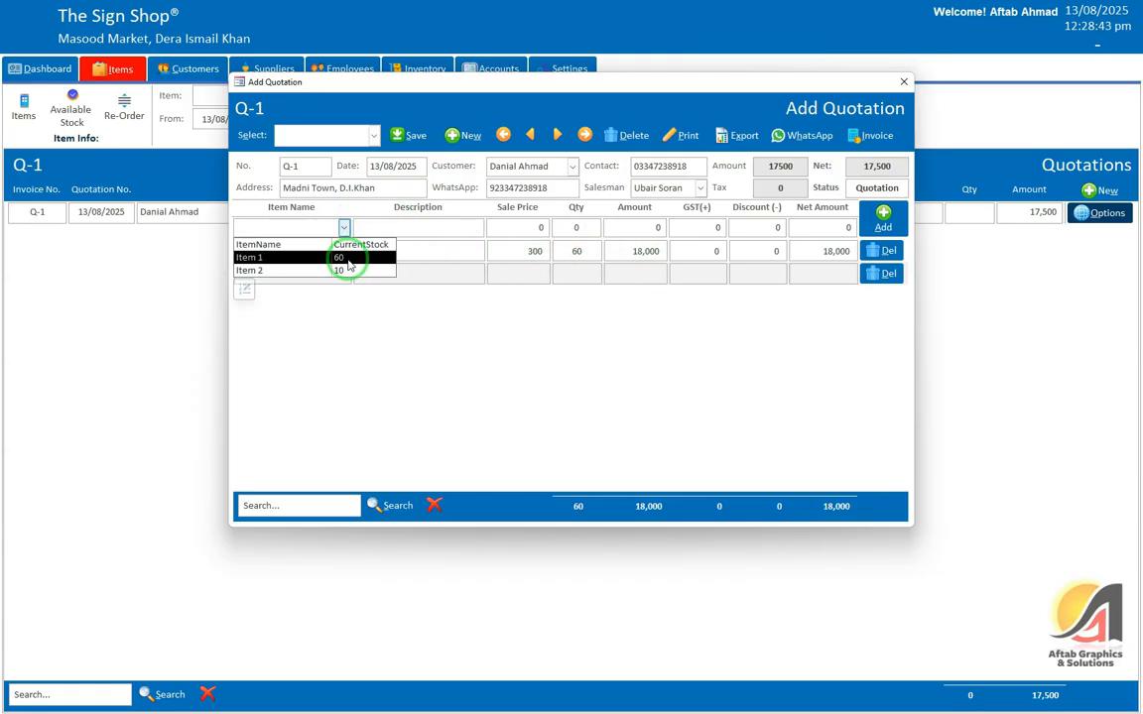
click(576, 251)
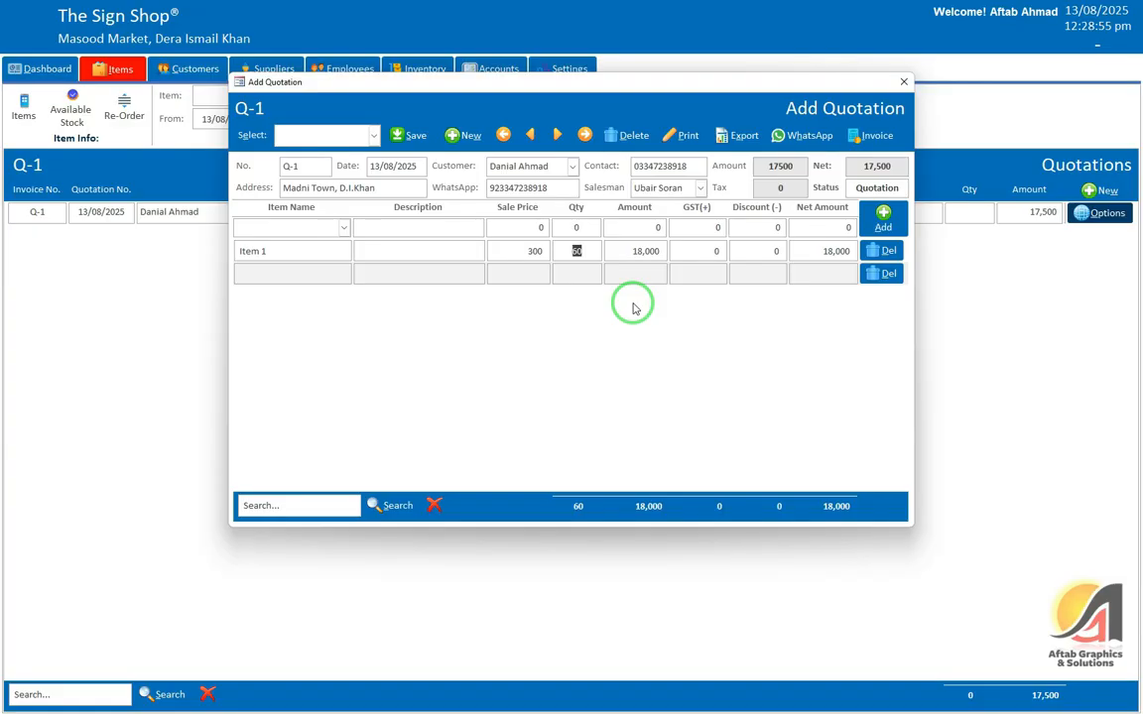
click(635, 251)
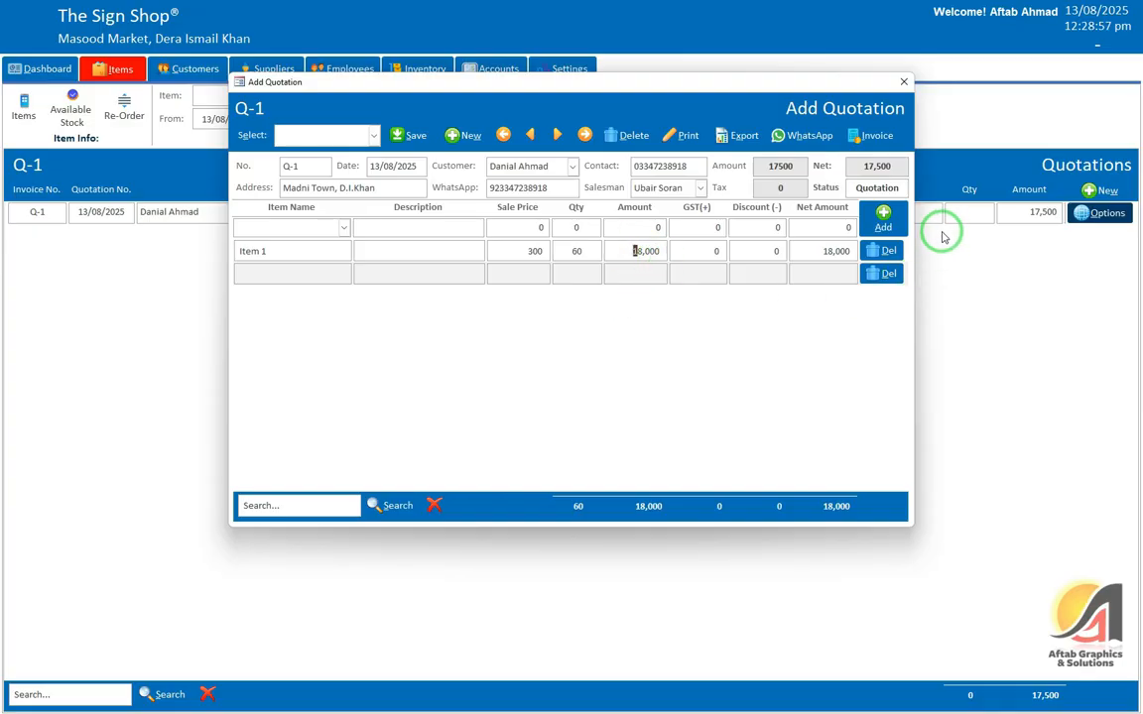
Step: Convert quotation Q-1 into Sale Invoice 2 for 18,000, save it, and close the invoice
click(879, 139)
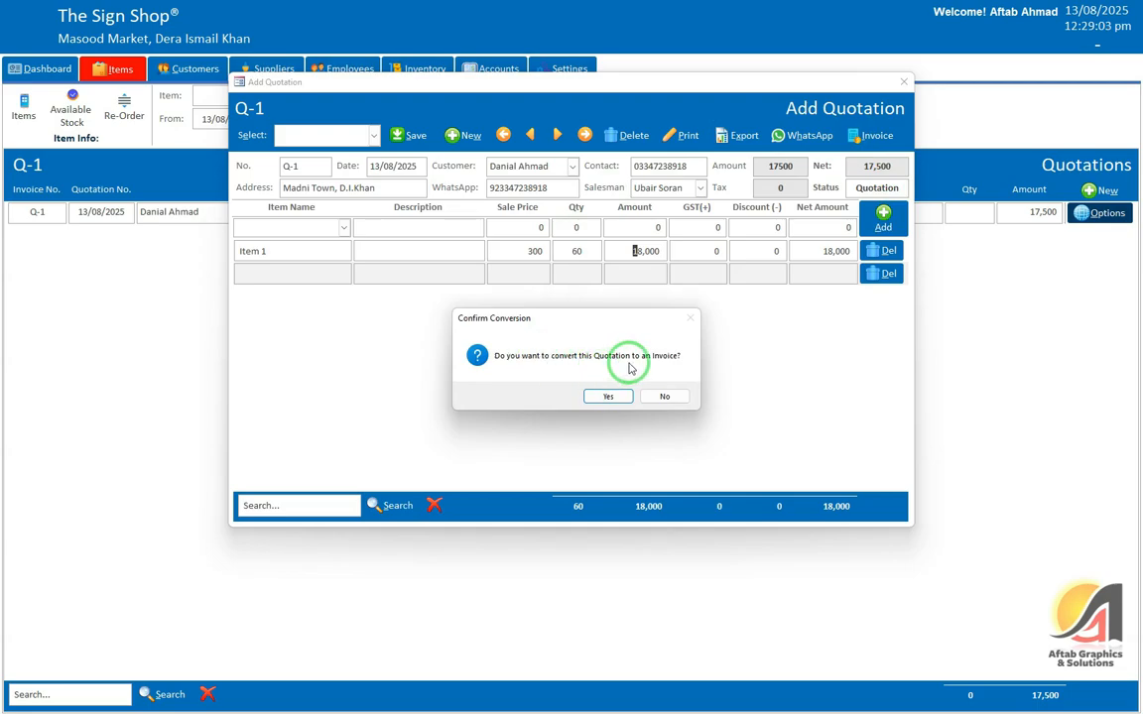
click(608, 396)
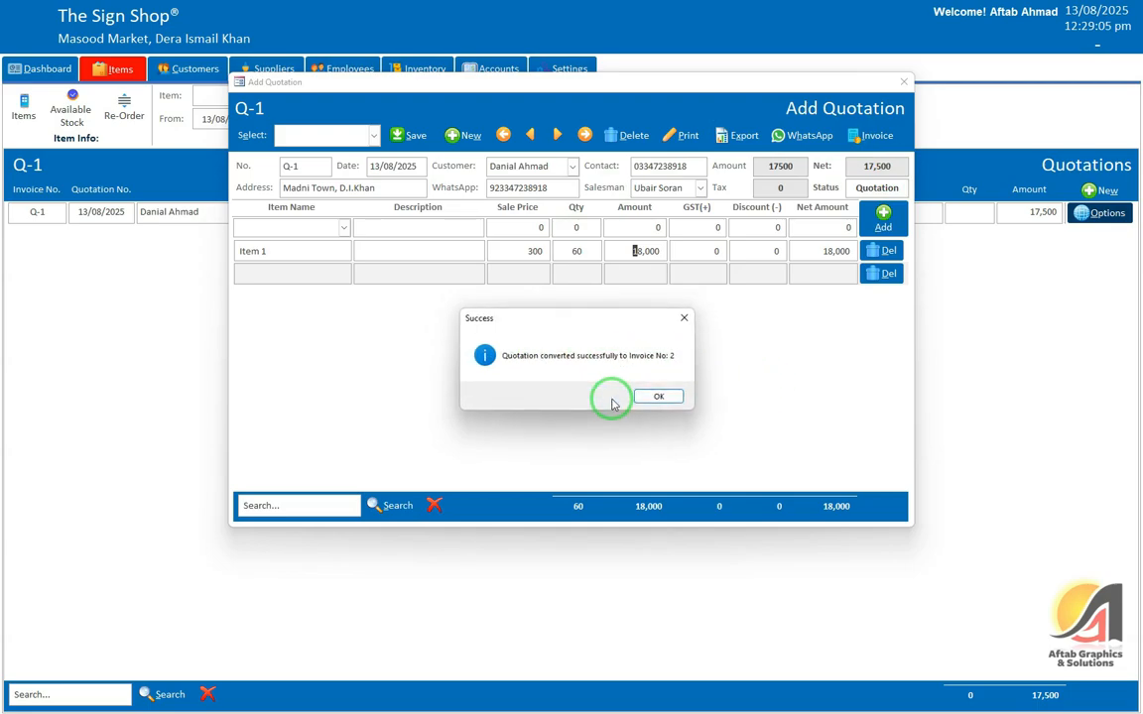
click(658, 395)
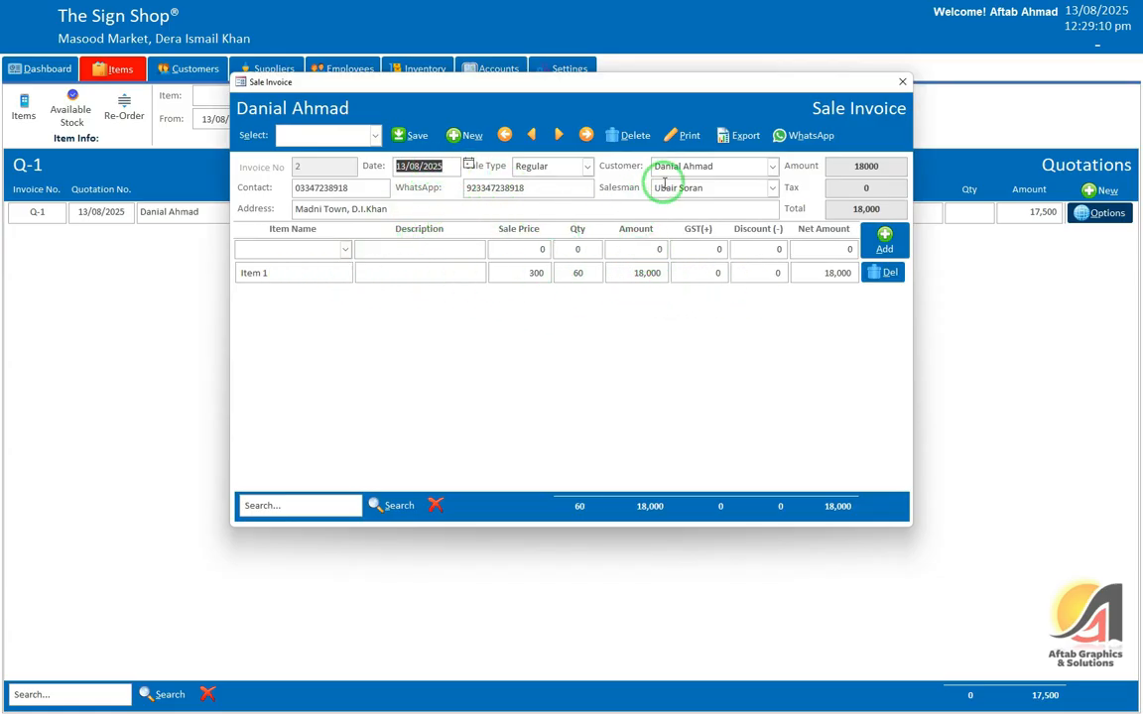
click(410, 135)
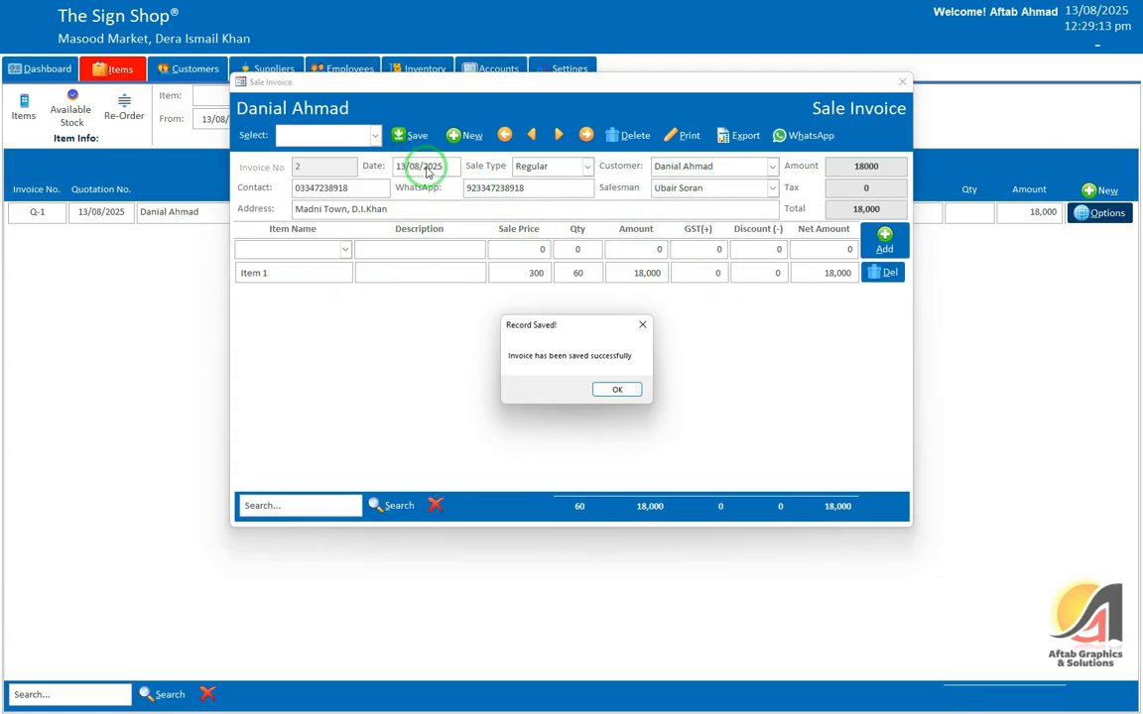
click(618, 389)
click(902, 82)
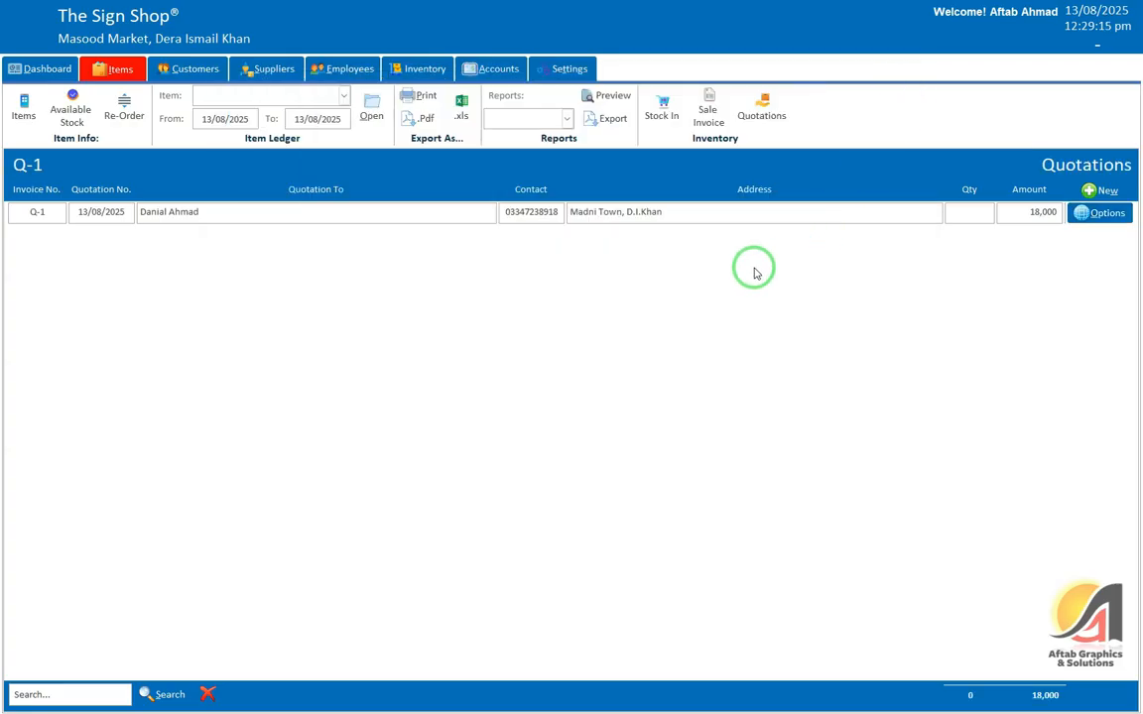
Step: Bring up the list of sale invoices
click(685, 222)
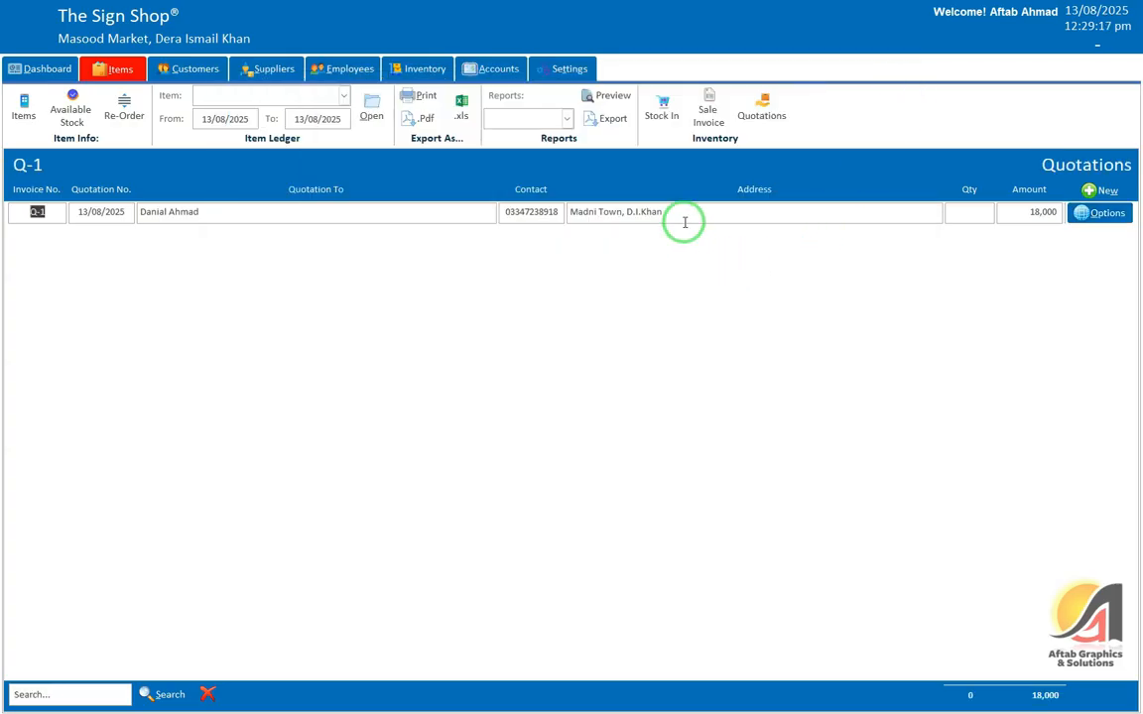
click(558, 219)
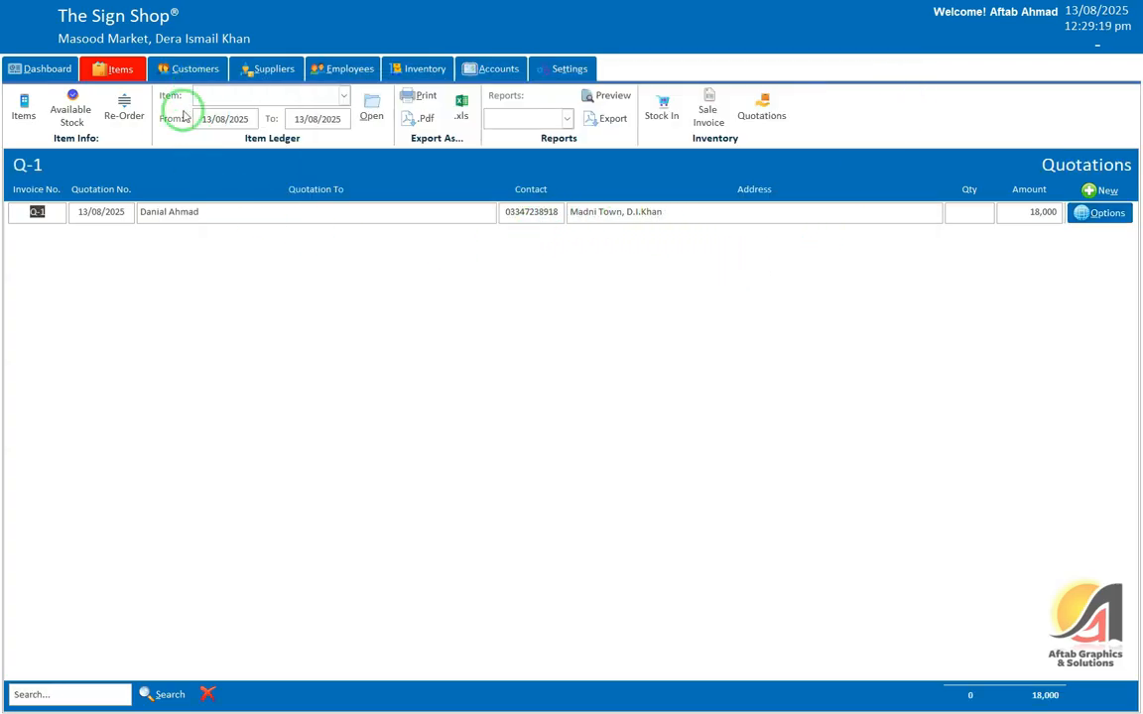
click(708, 109)
click(527, 243)
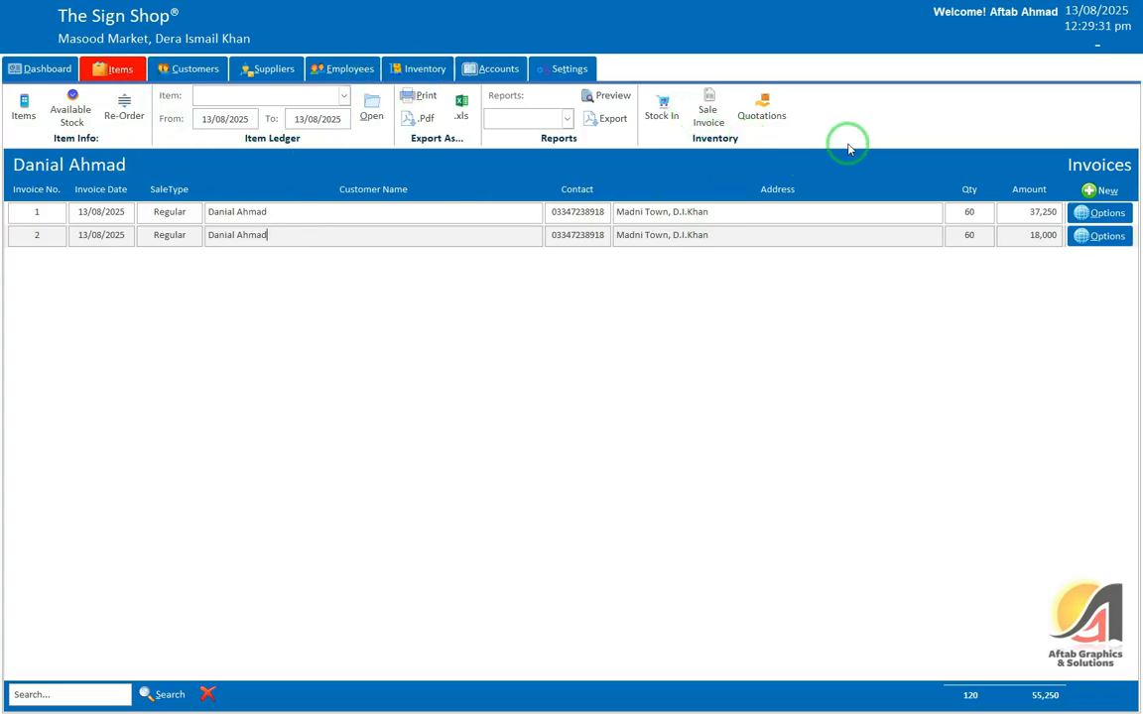
Step: Load the Item Ledger for Item 1, showing stock falling from 100 to 50 to 10
click(344, 96)
click(345, 96)
click(371, 112)
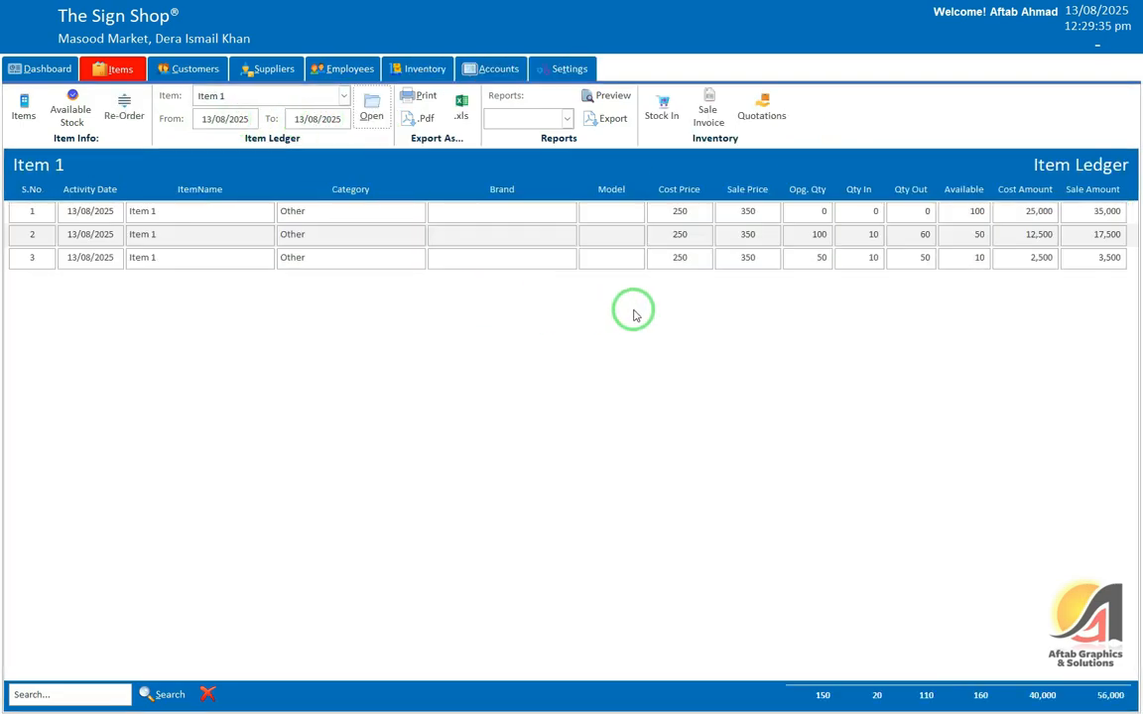
Step: Preview Item 1's printable ledger report (20 in, 110 out, 56,000 sale) full-screen, then close it
click(416, 95)
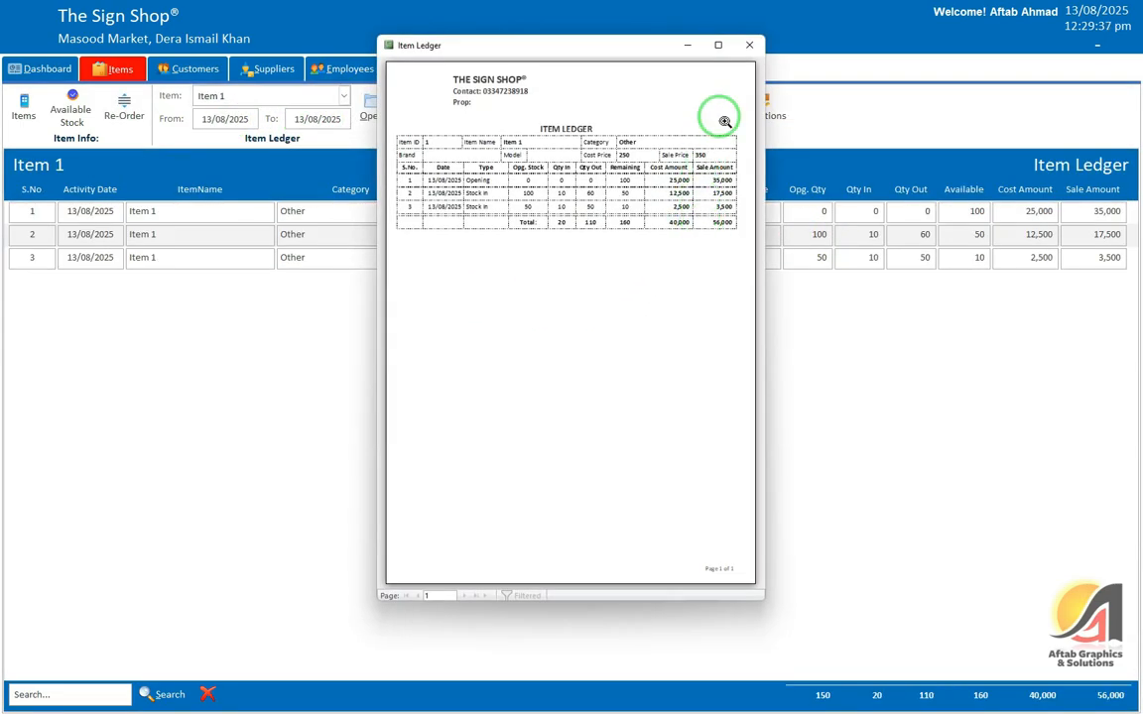
click(718, 44)
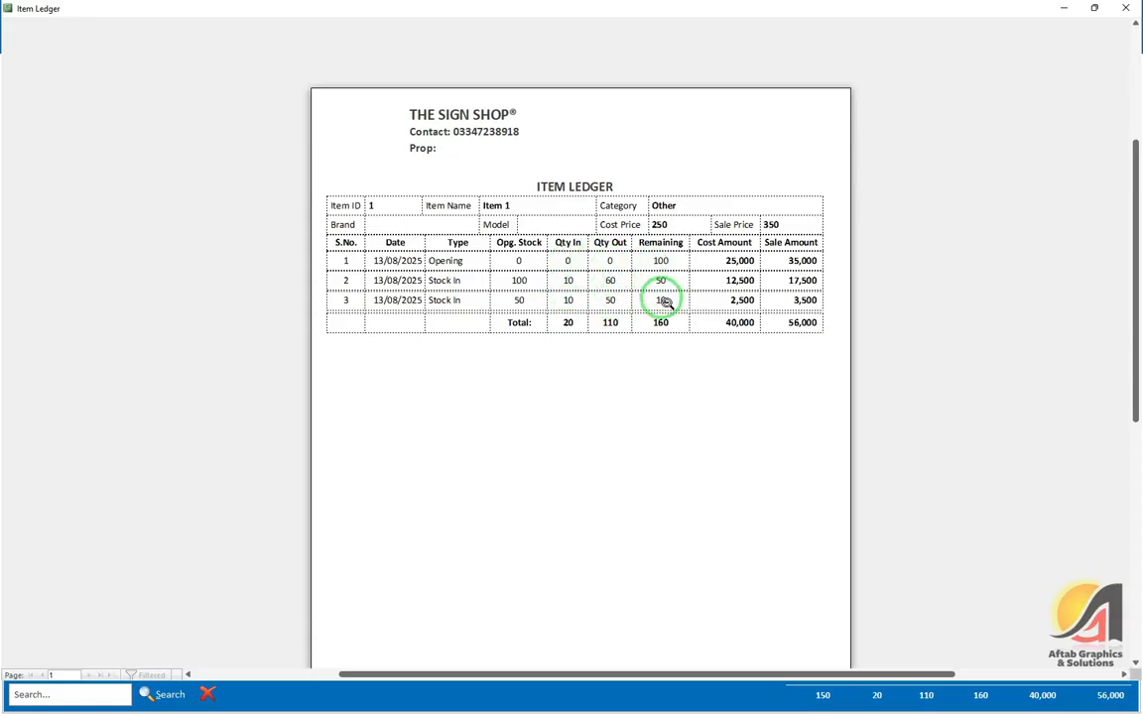
click(663, 301)
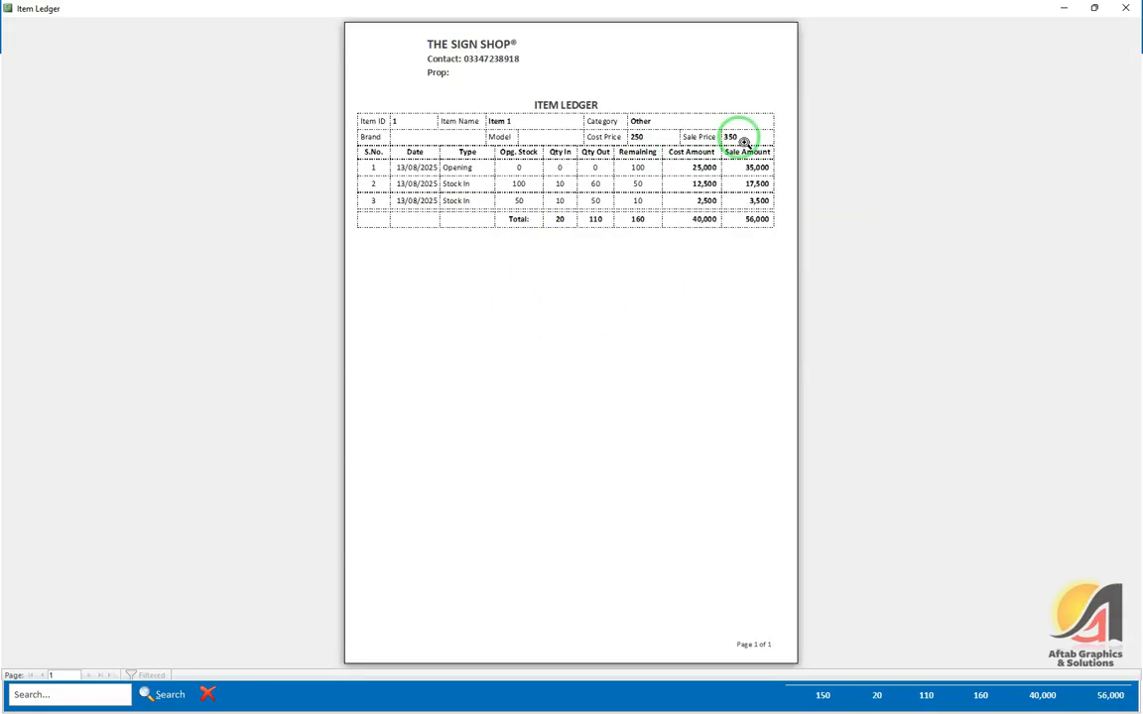
click(1127, 8)
click(380, 231)
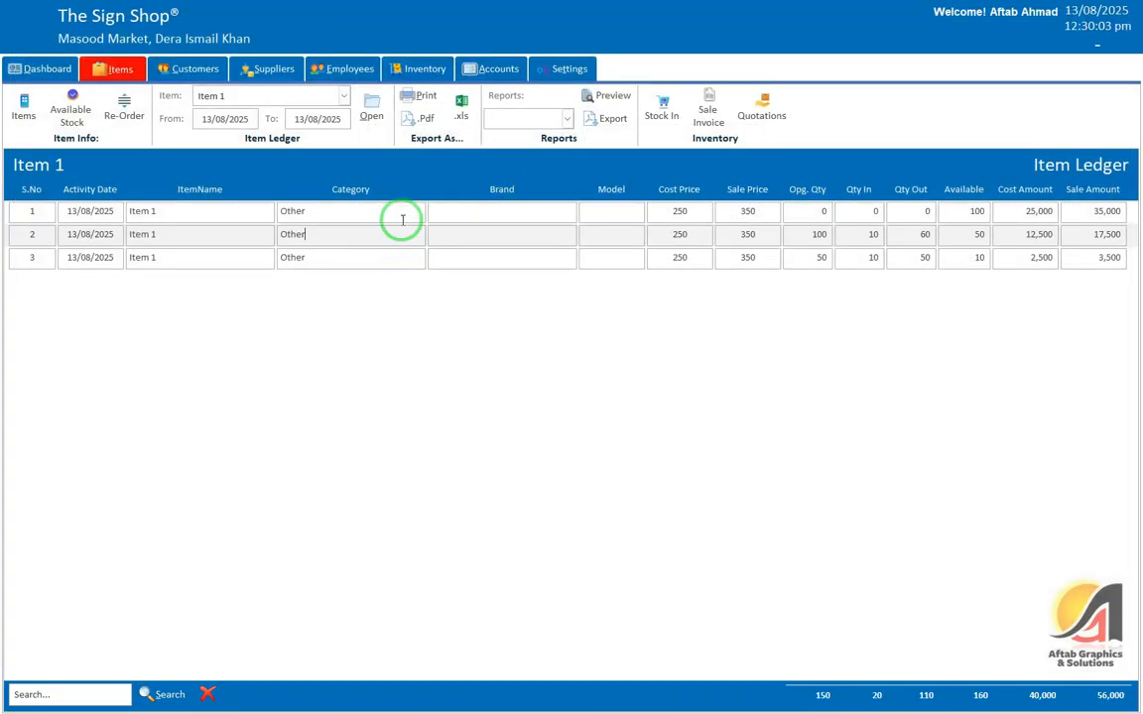
click(191, 68)
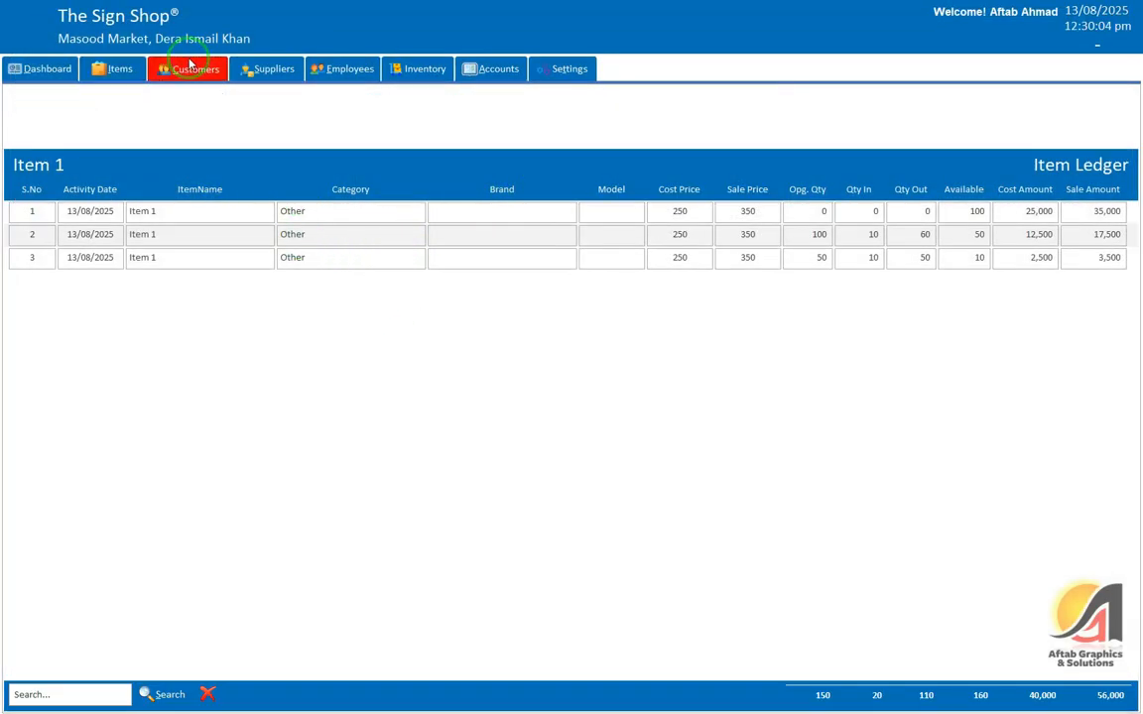
Step: Open the customer's ledger listing Invoice #2 and Invoice #1 with a 55,250 balance
click(301, 96)
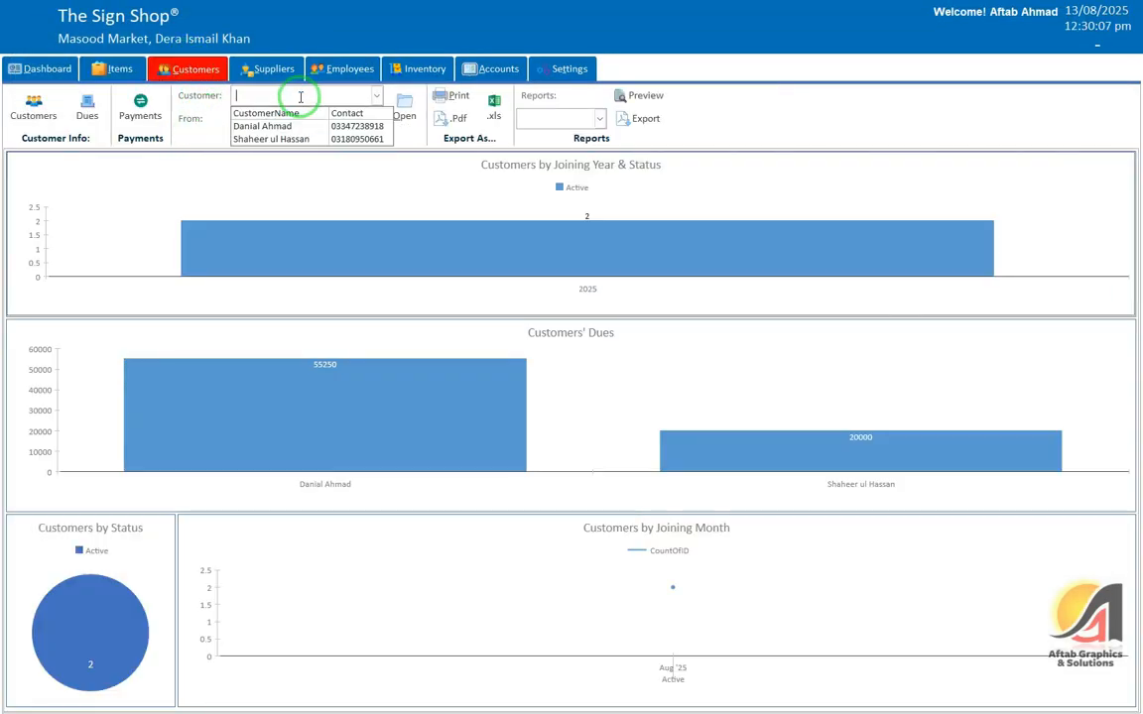
click(292, 126)
click(404, 109)
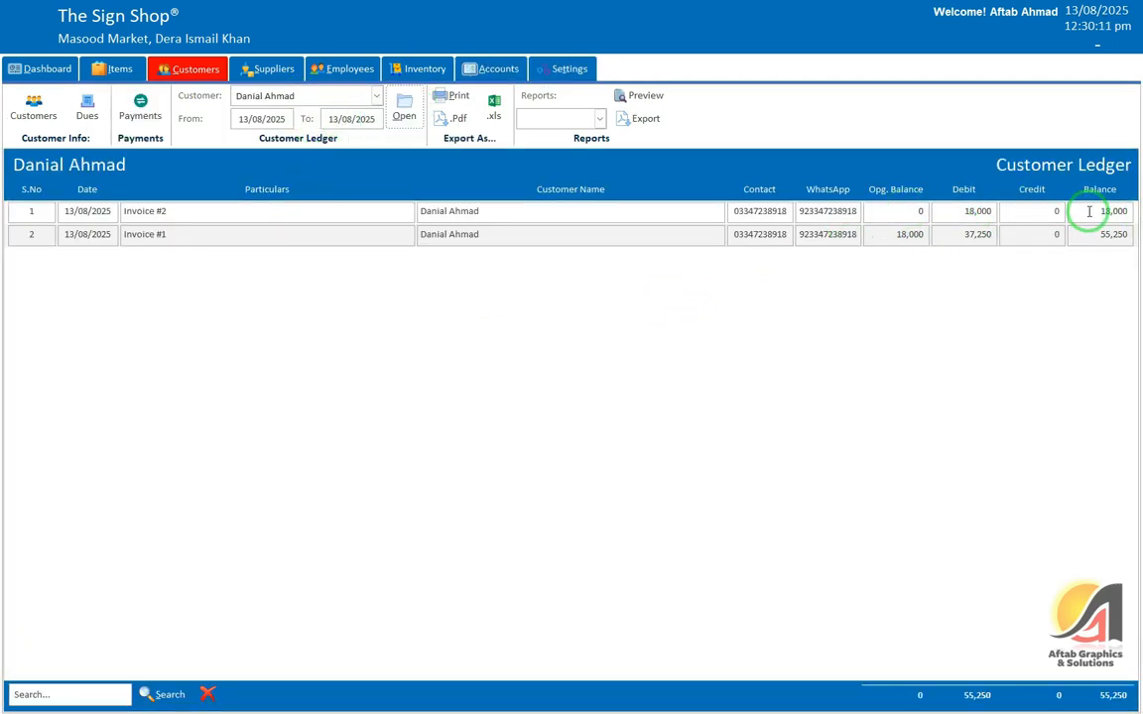
drag(1089, 211, 1139, 210)
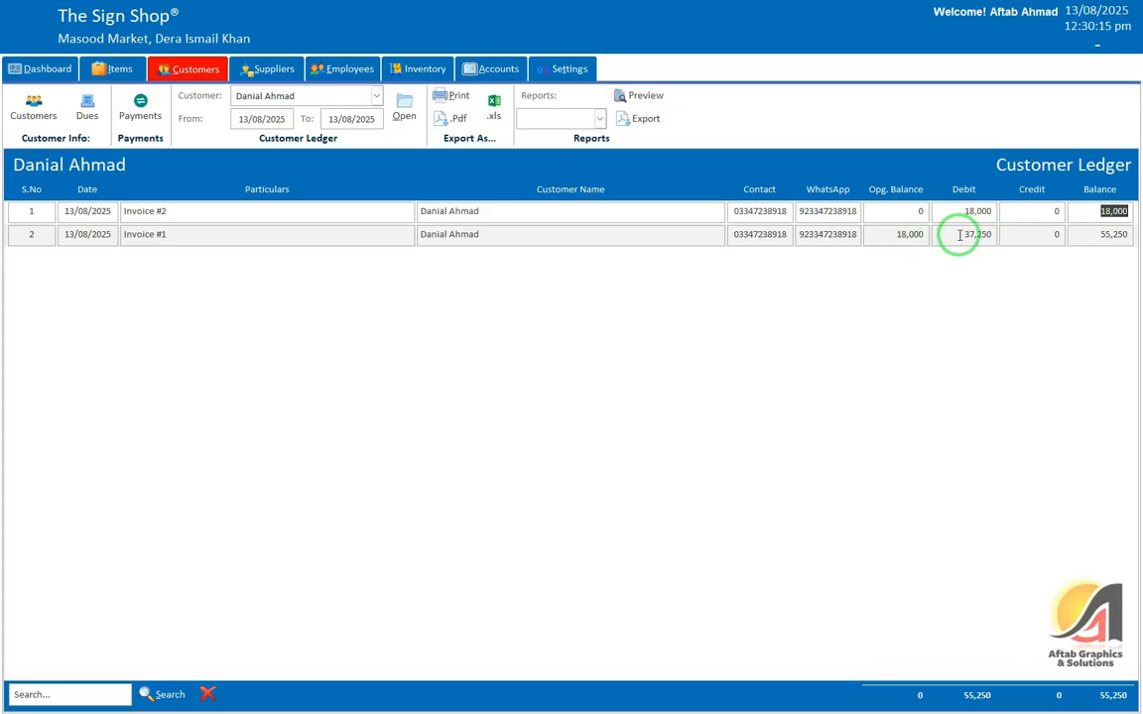
drag(167, 234, 97, 236)
Step: Preview the printable customer ledger zoomed in, then review Customer Dues of 20,000 and 55,250
click(452, 96)
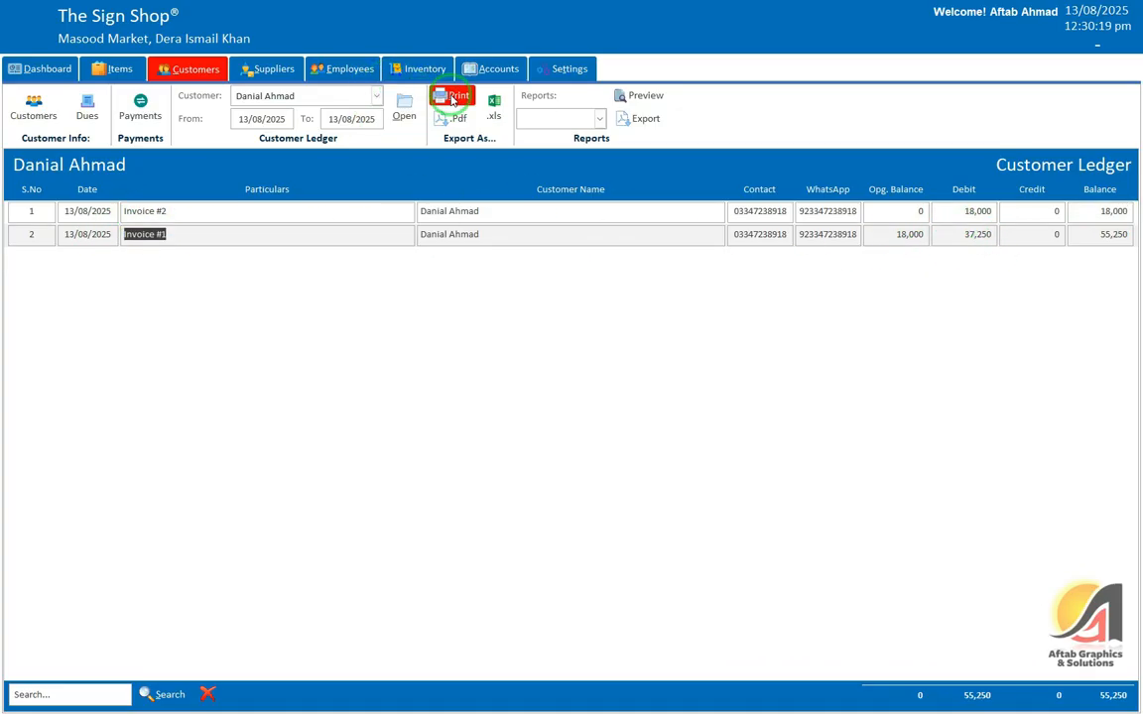
click(718, 45)
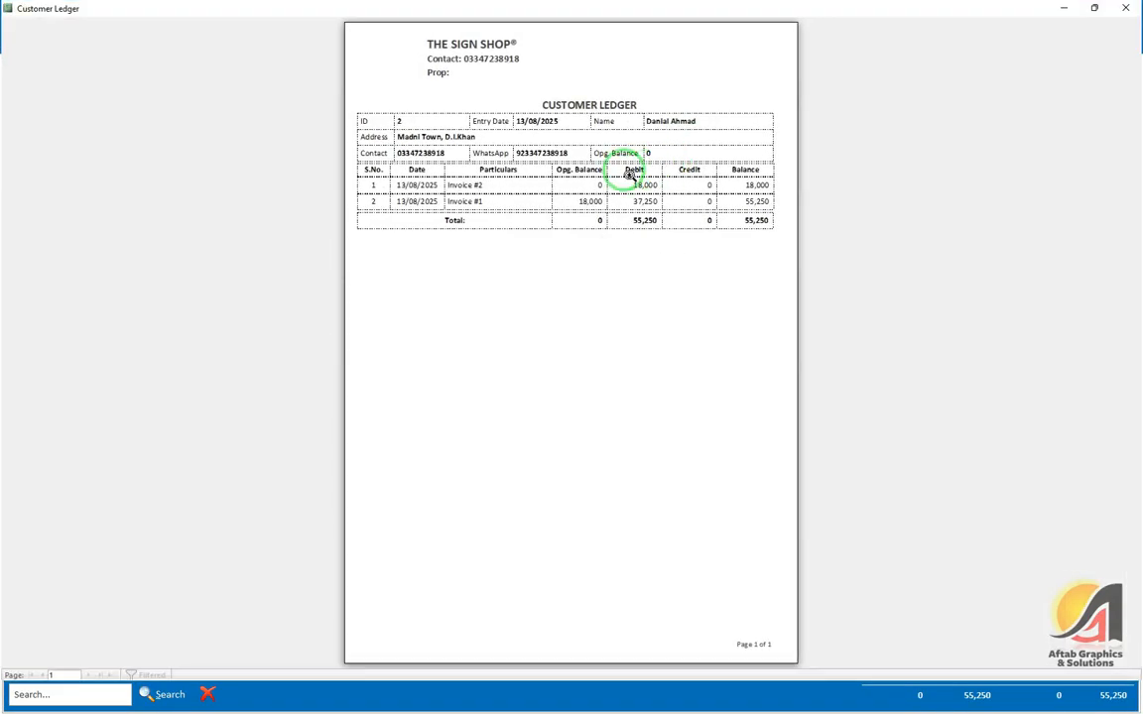
click(622, 174)
scroll(615, 307, up, 1)
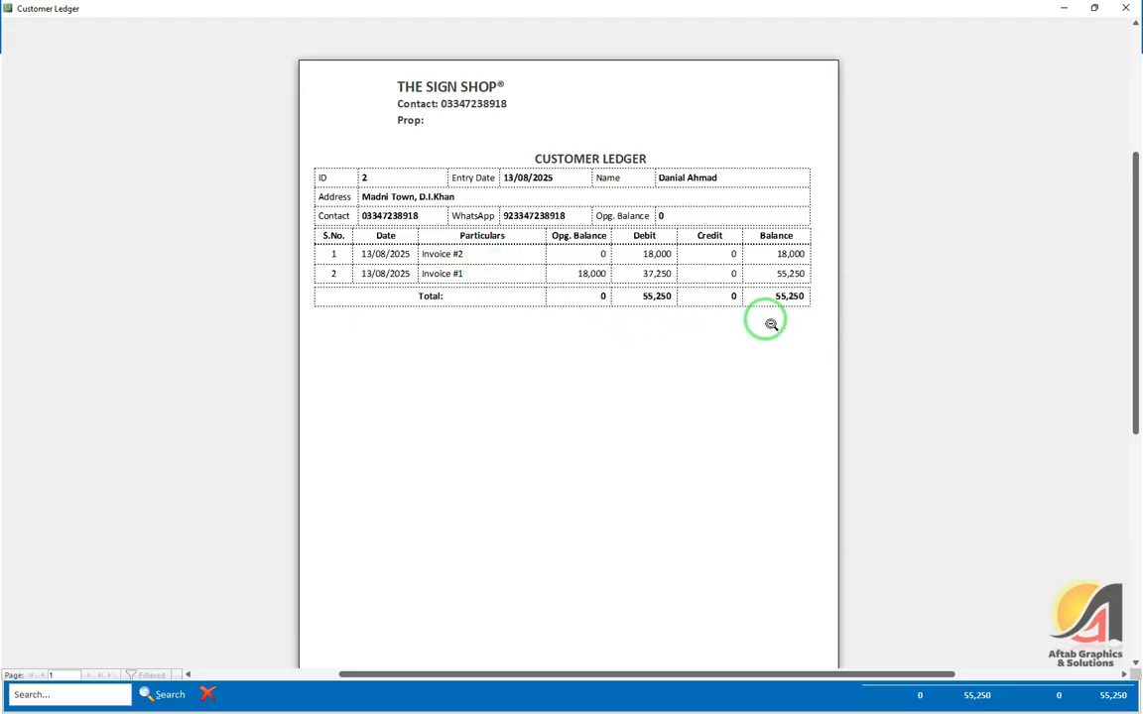
key(Escape)
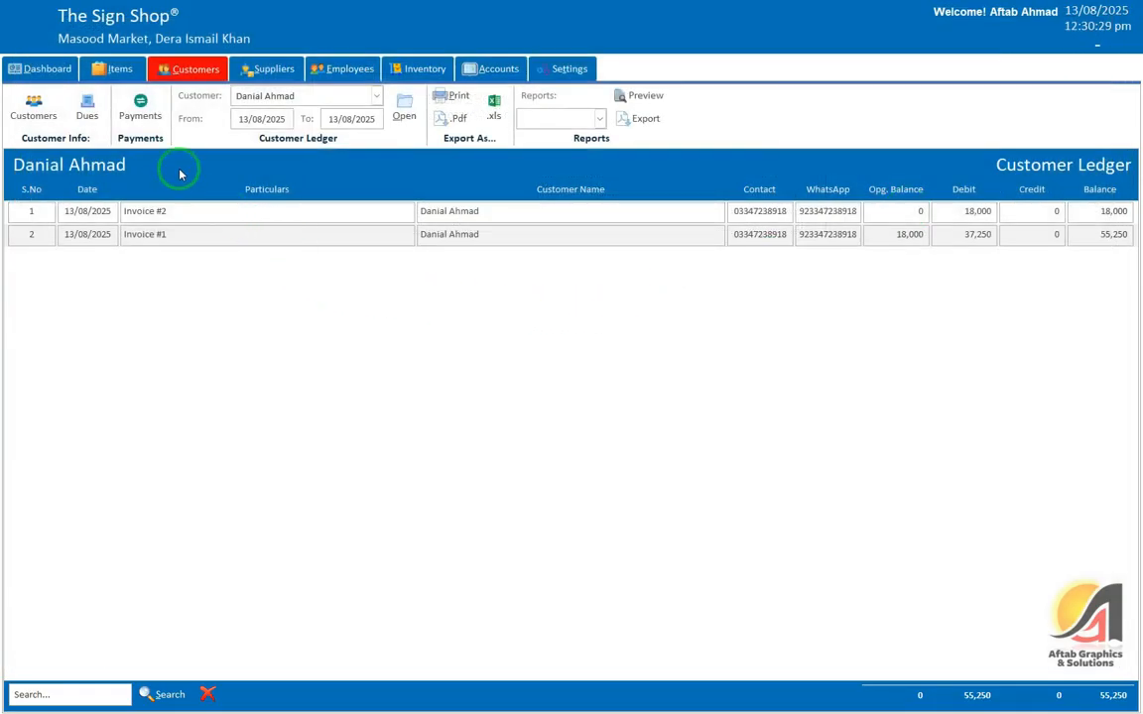
click(88, 112)
click(1042, 235)
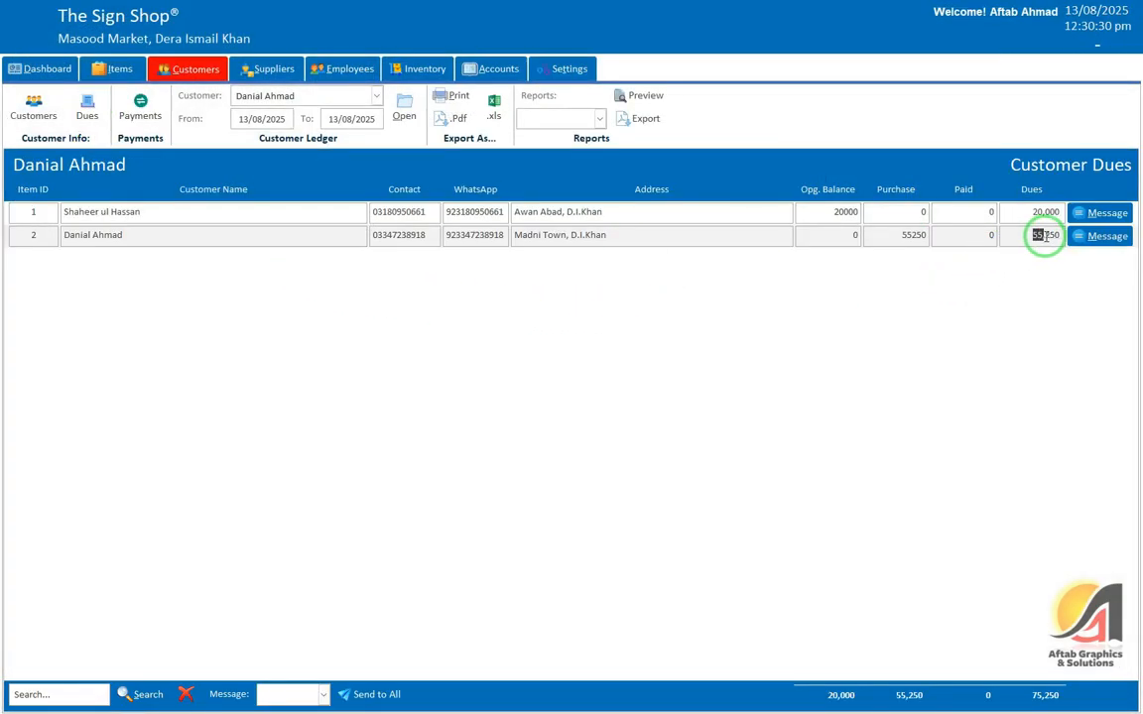
Step: Review both customers' dues records, then show the still-empty customer Payments list
click(812, 235)
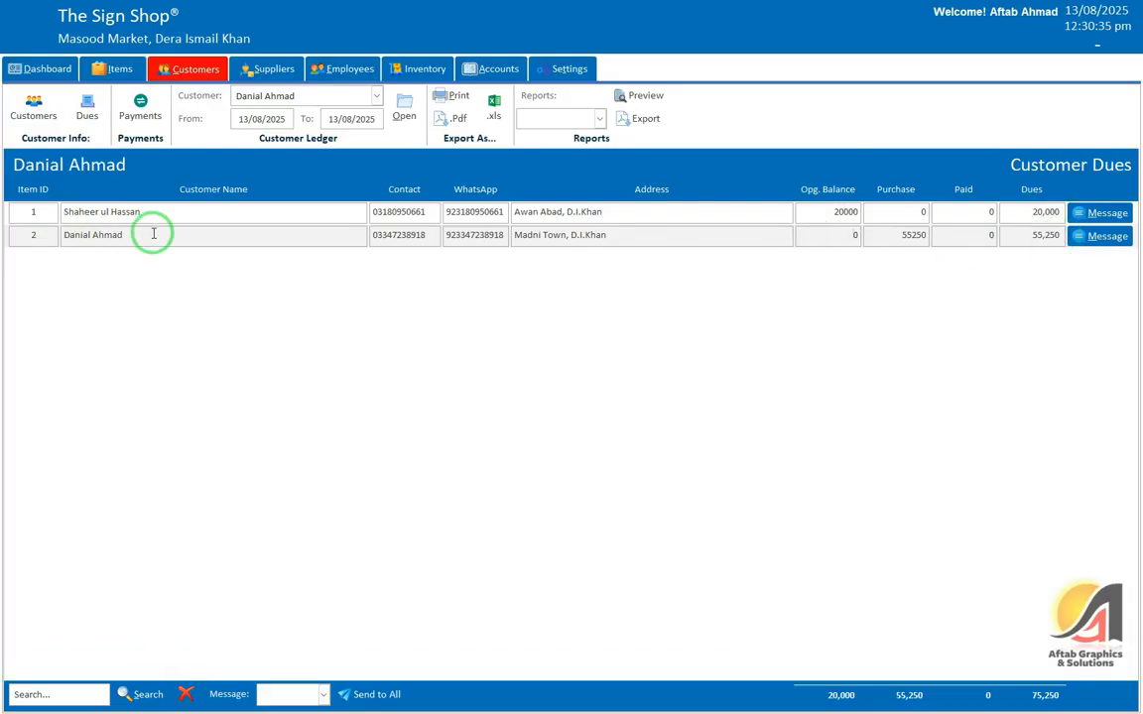
drag(144, 232, 18, 229)
click(1035, 211)
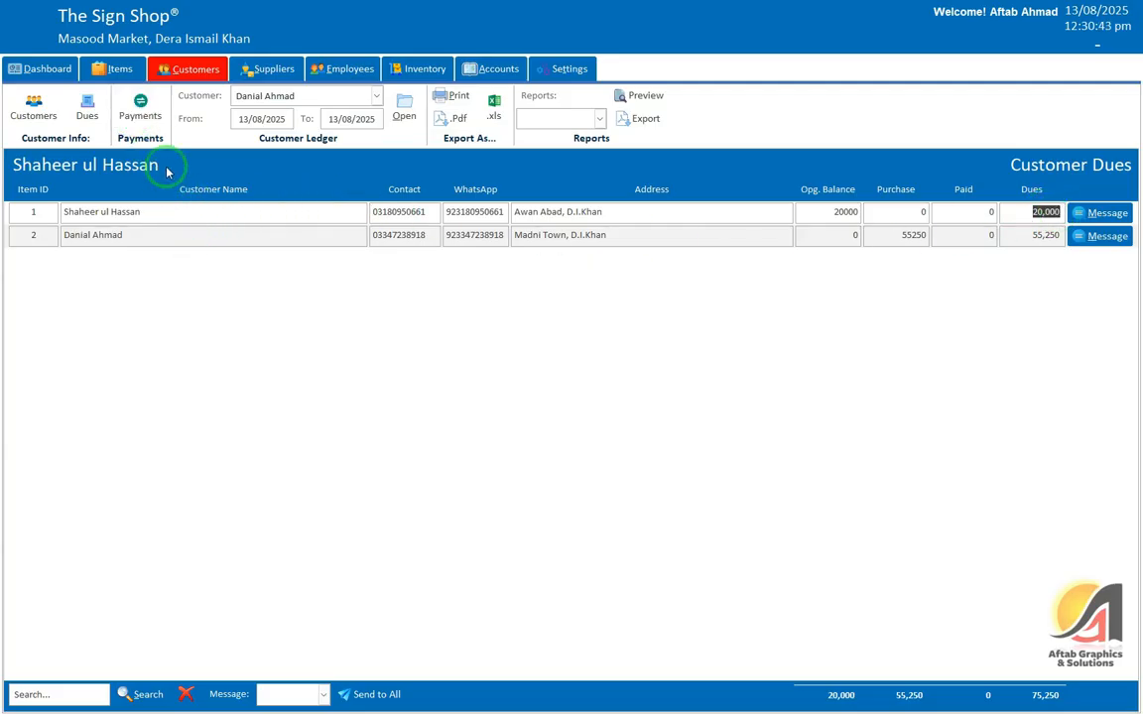
click(141, 102)
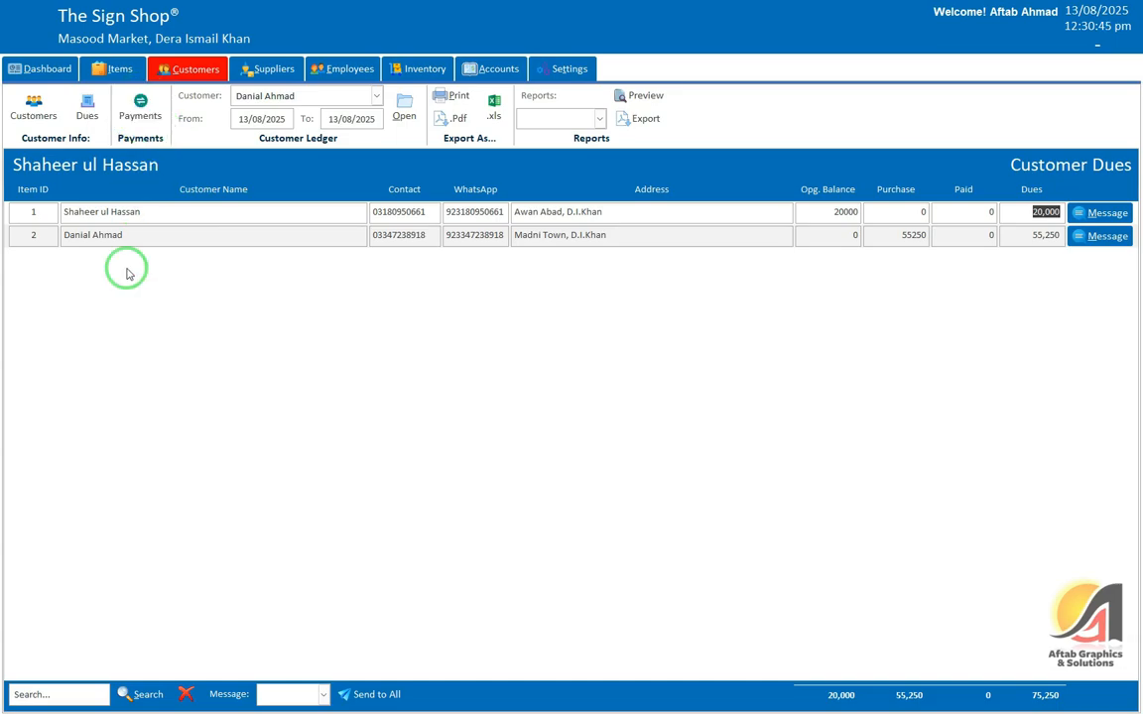
click(140, 109)
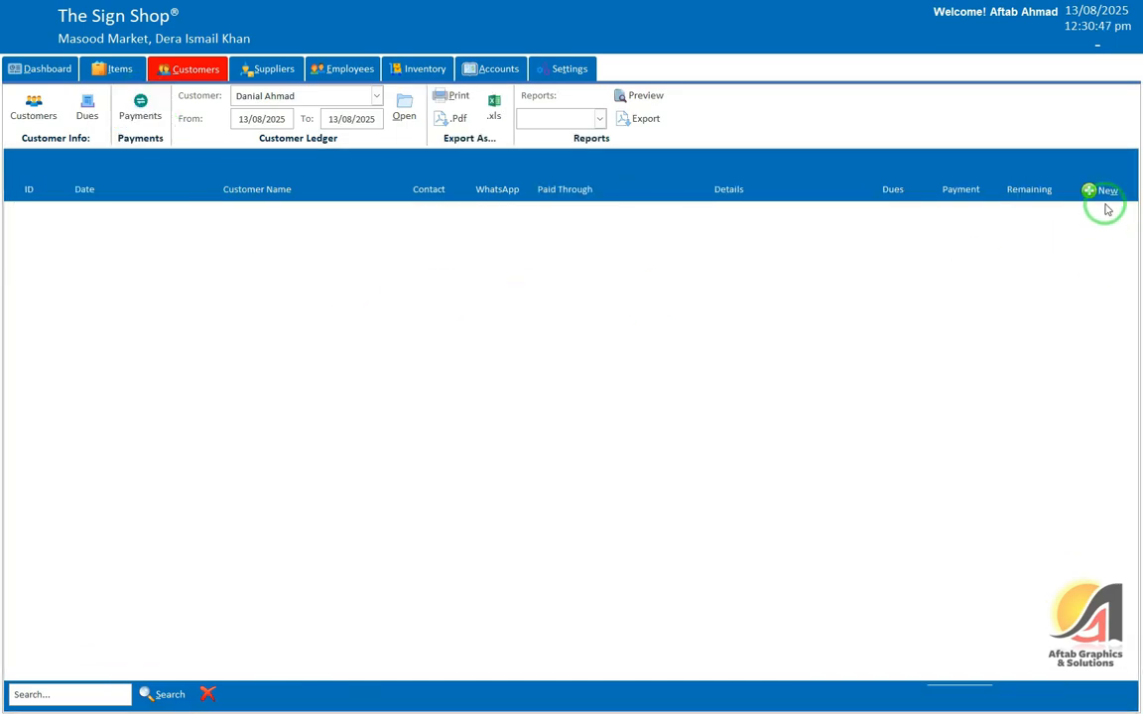
Step: Start a 30,000 payment from the customer owing 55,250, adding Cash as the payment method
click(1102, 192)
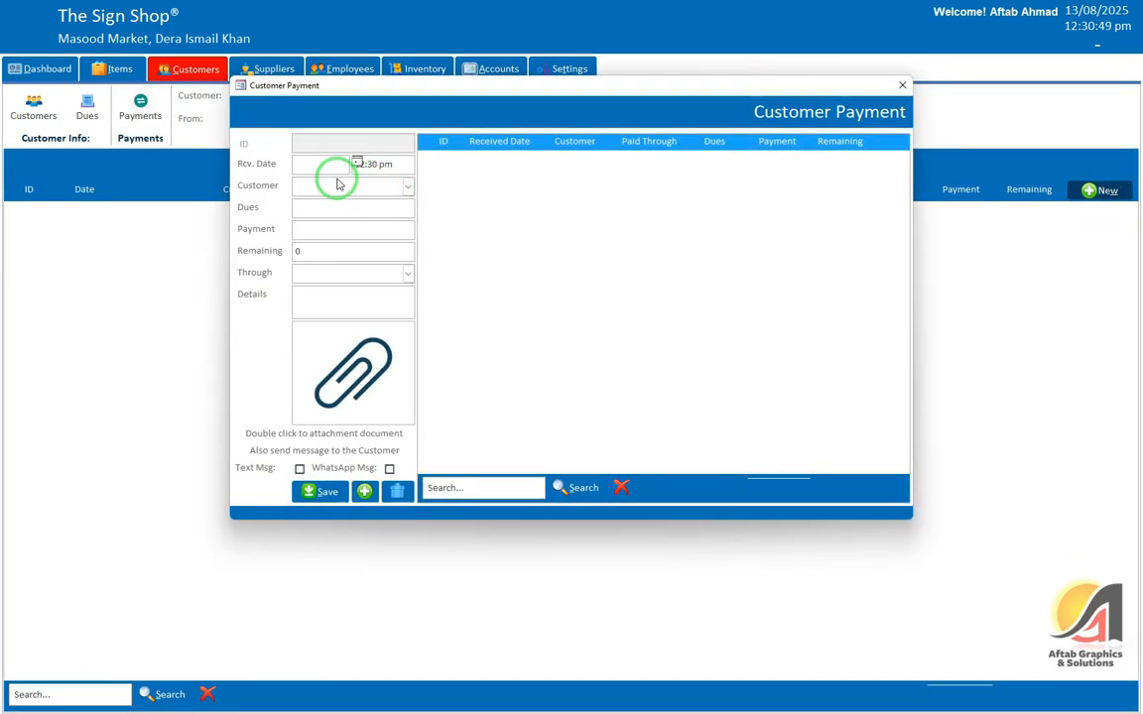
click(338, 184)
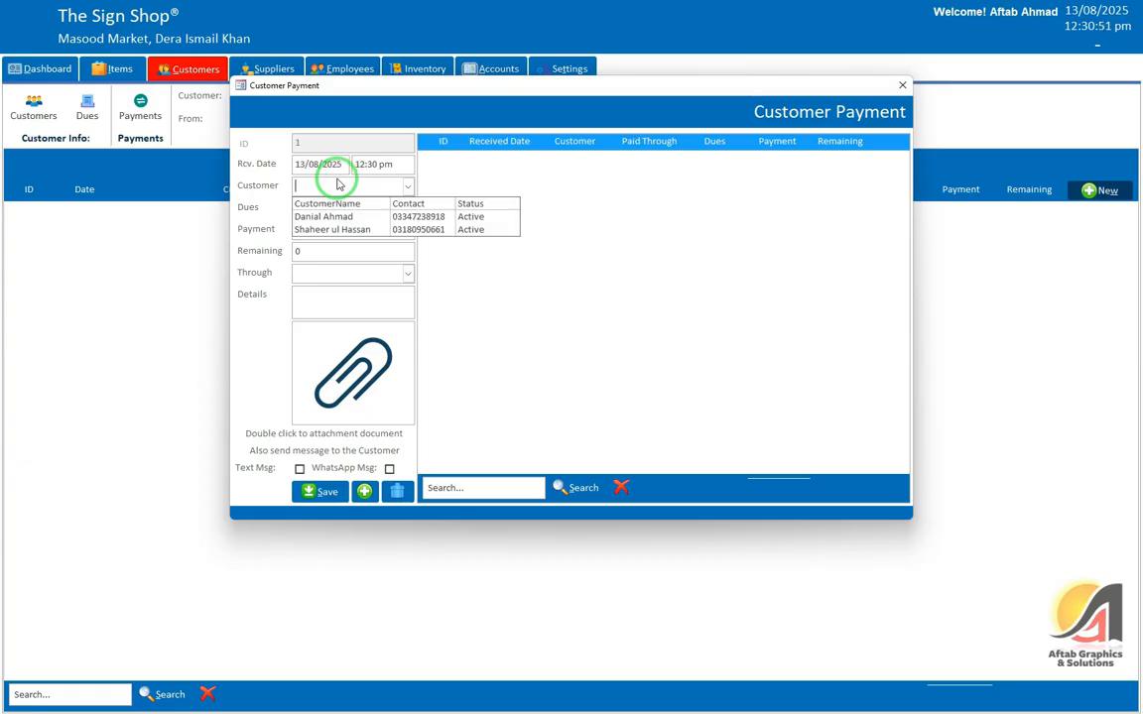
key(Down)
key(Return)
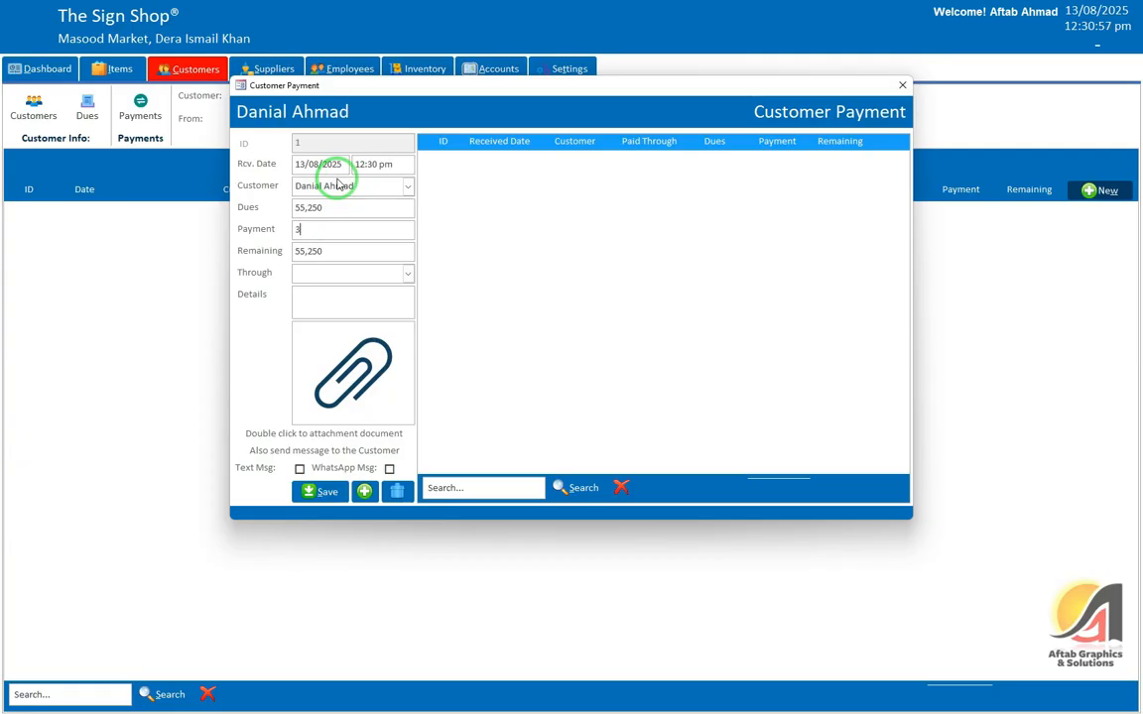
key(Tab)
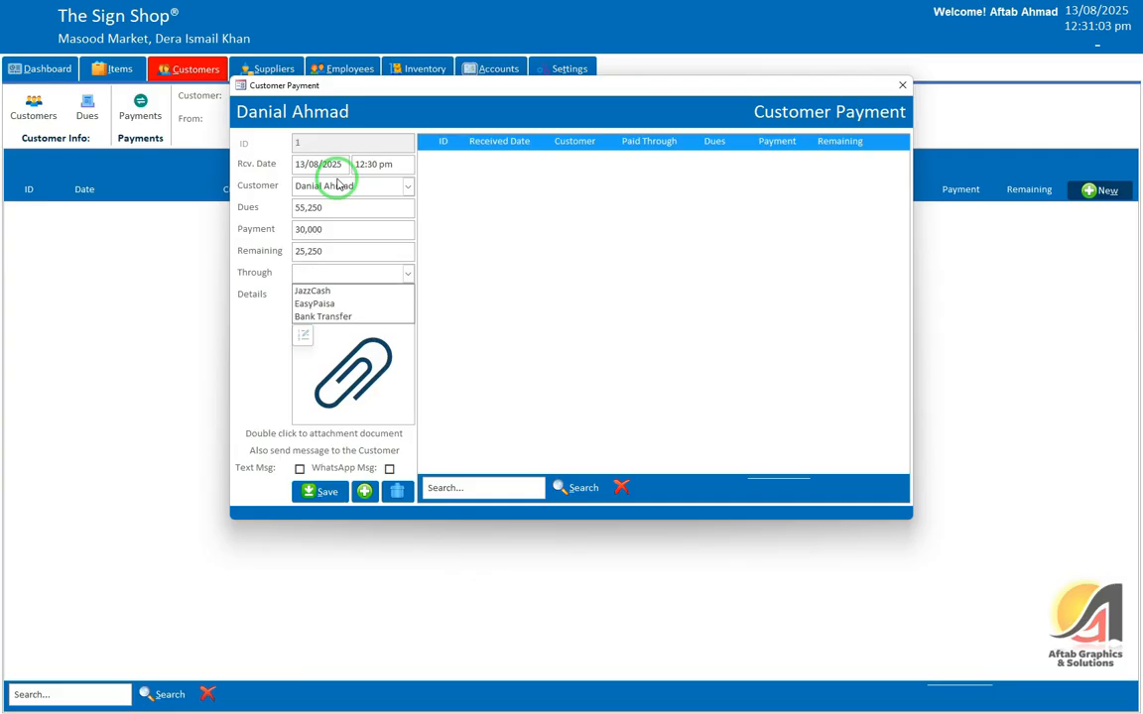
click(304, 337)
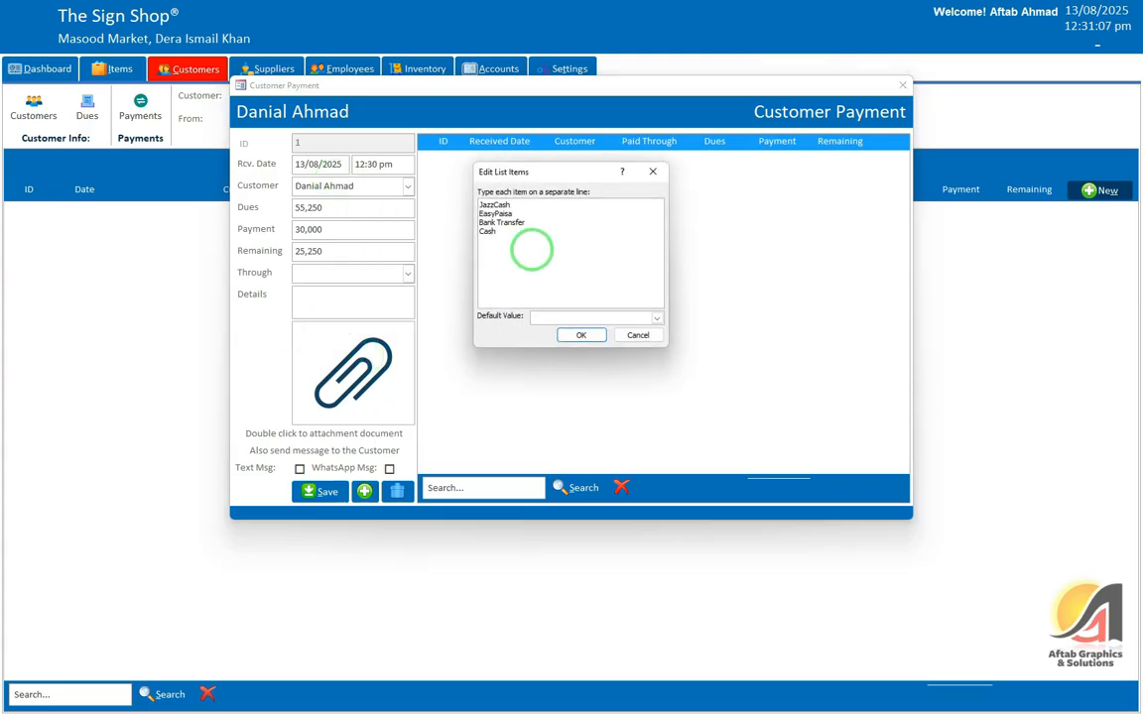
click(582, 334)
click(407, 273)
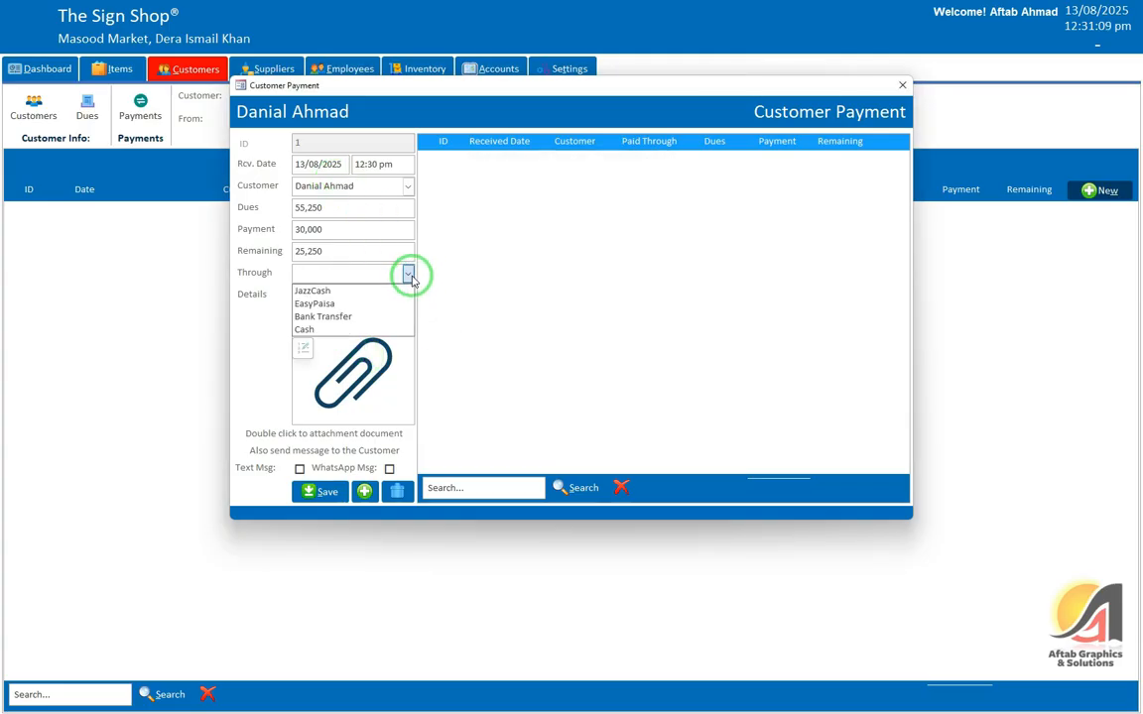
click(310, 330)
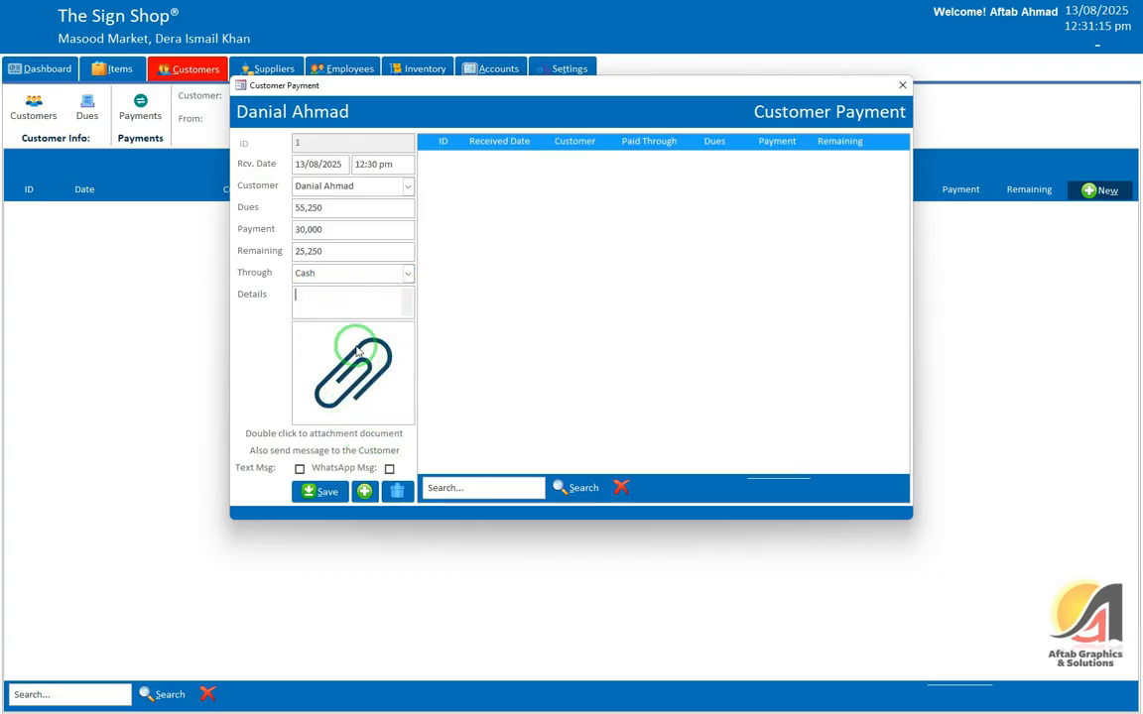
Step: Skip attaching a document, save the cash payment leaving 25,250, and close the form
double_click(341, 364)
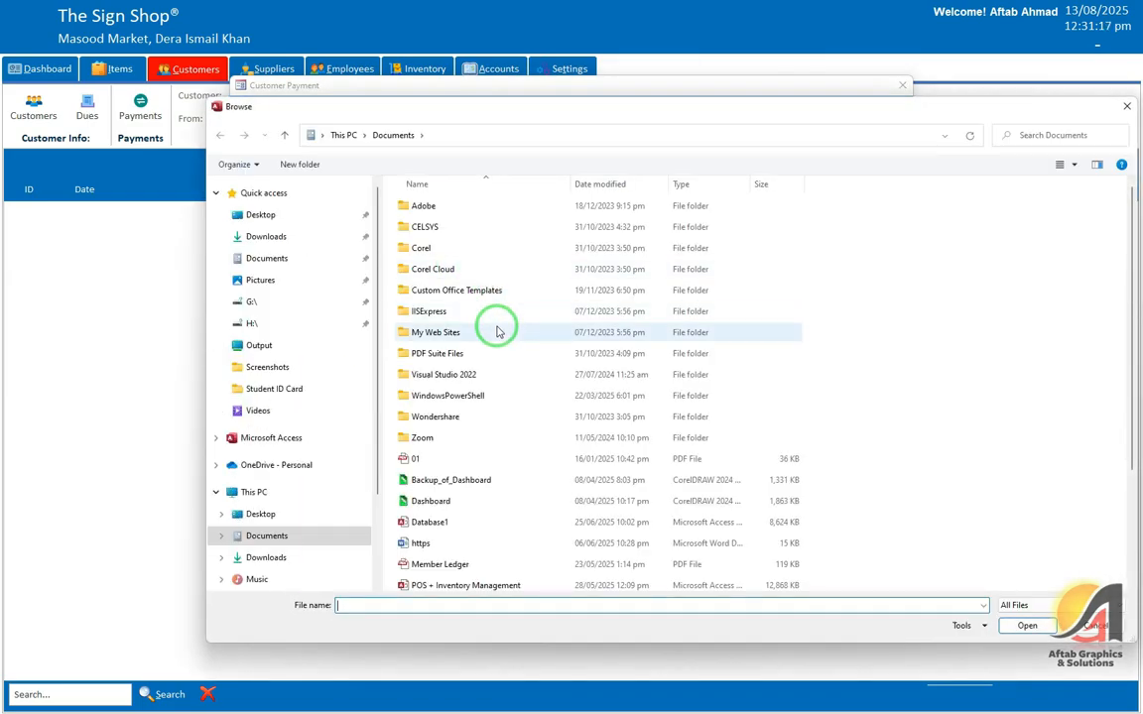
click(1097, 626)
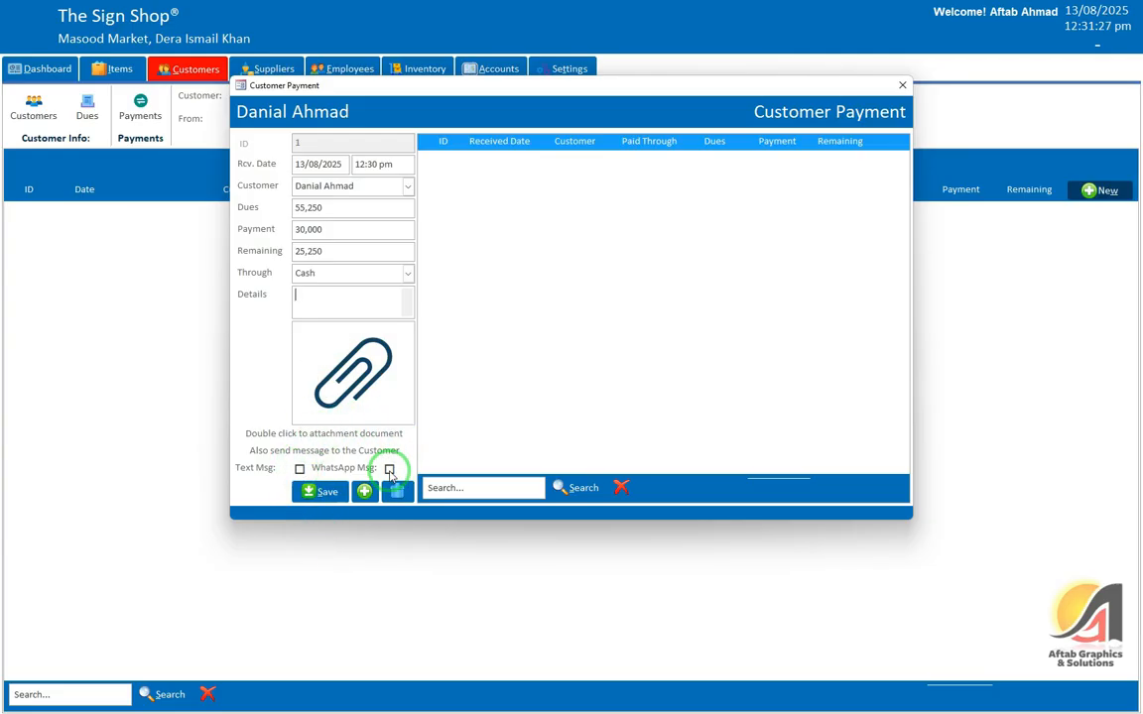
click(324, 490)
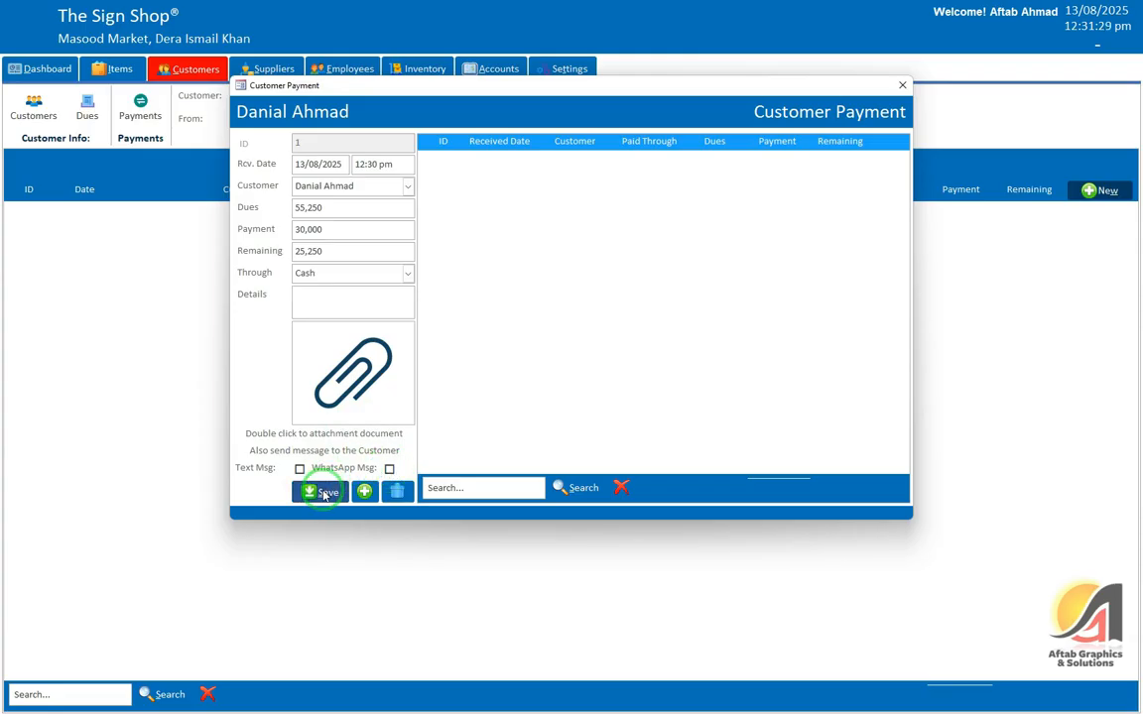
click(625, 396)
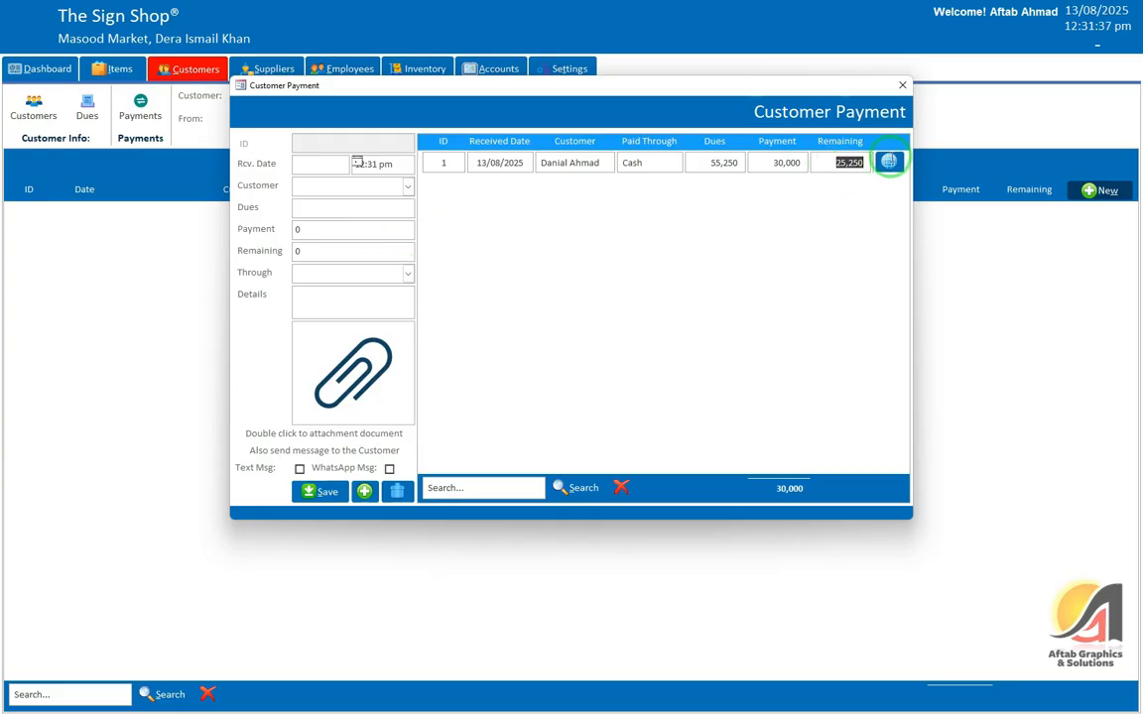
click(900, 85)
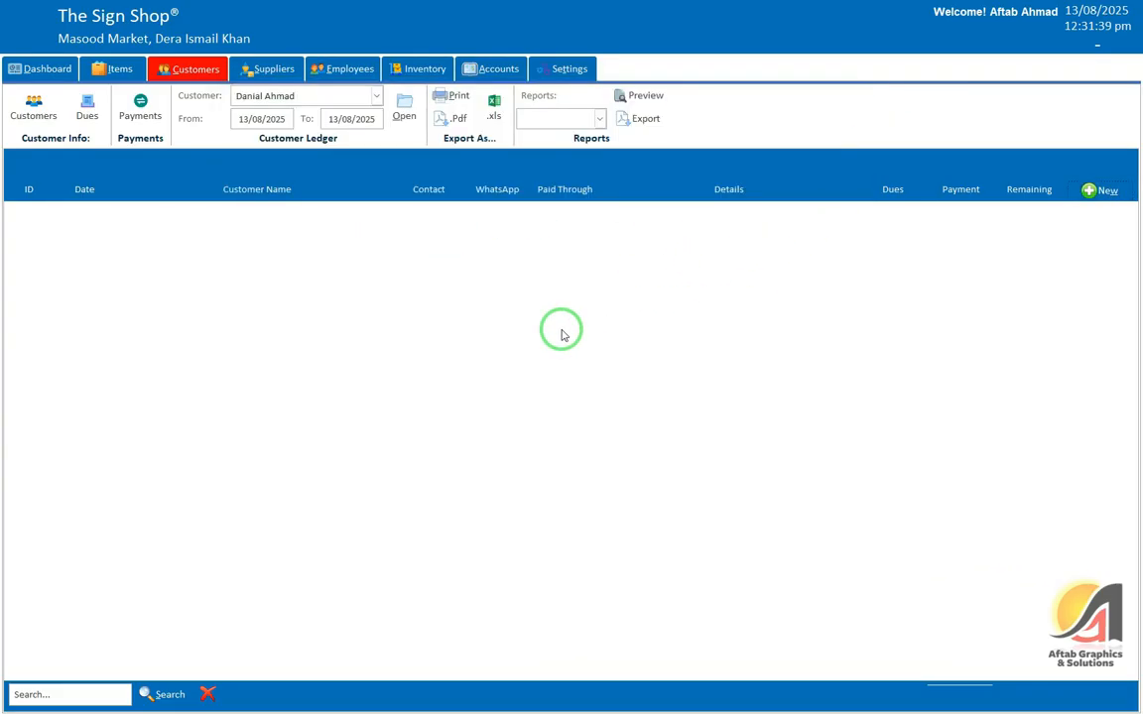
Step: Check the Dues list for the customer's reduced 25,250 balance
click(83, 111)
click(1050, 235)
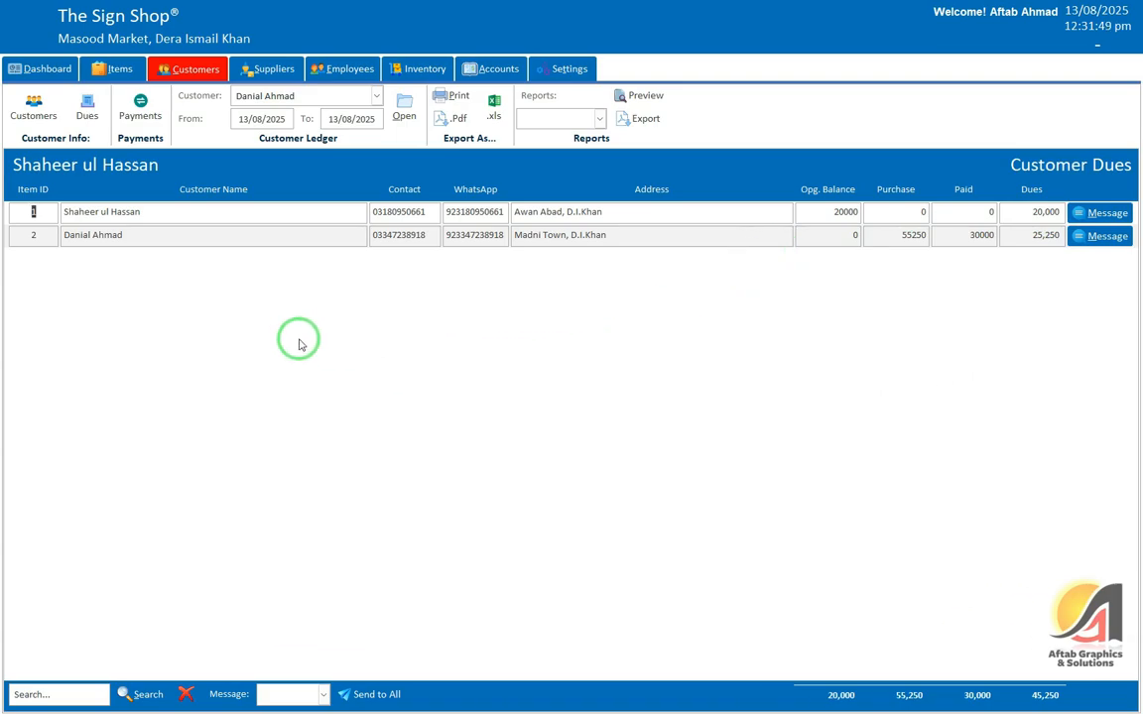
click(88, 114)
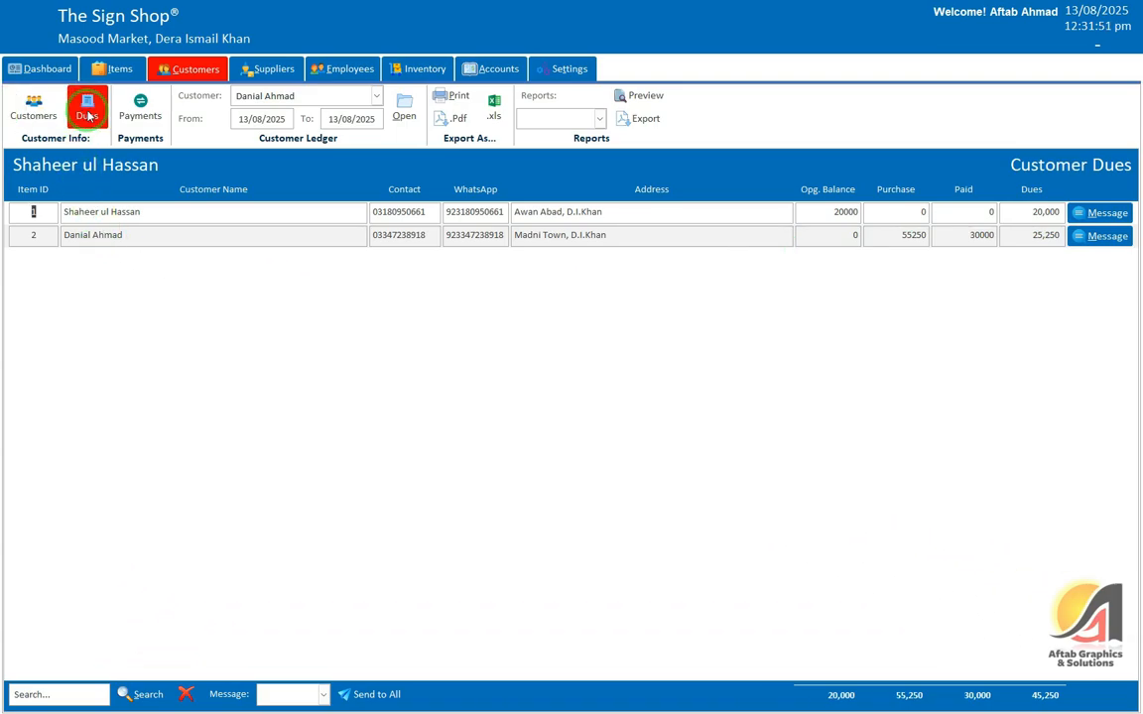
click(128, 116)
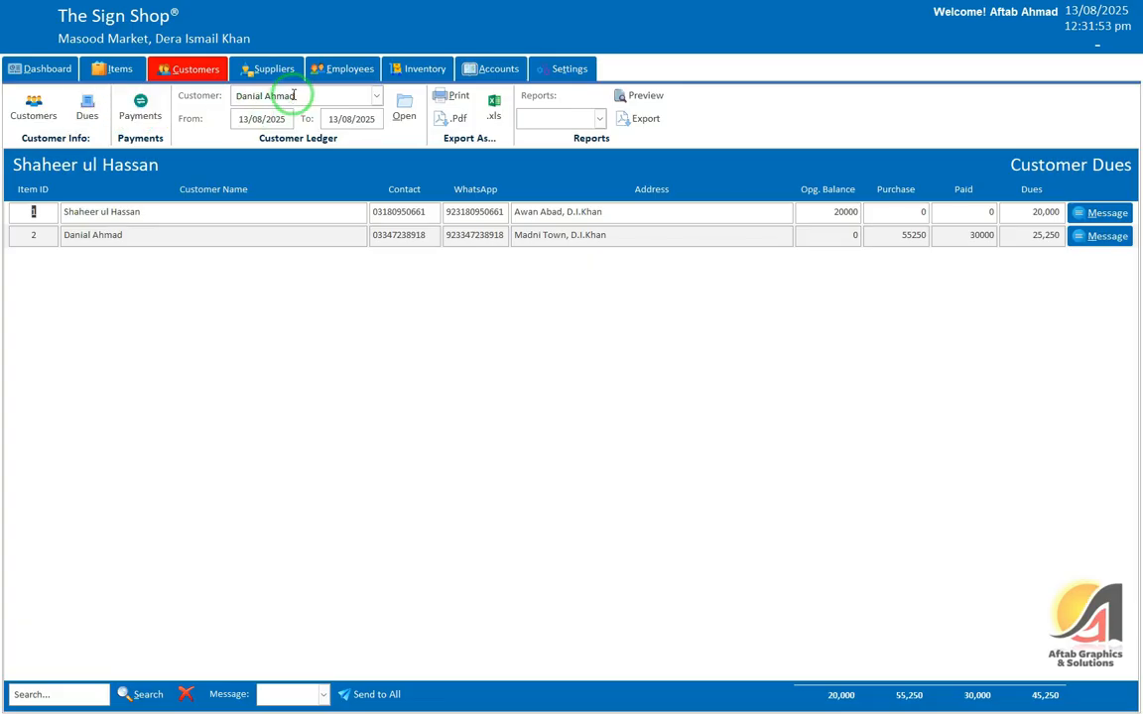
Step: Open the customer's ledger showing the 30,000 payment credited as a third entry
click(407, 111)
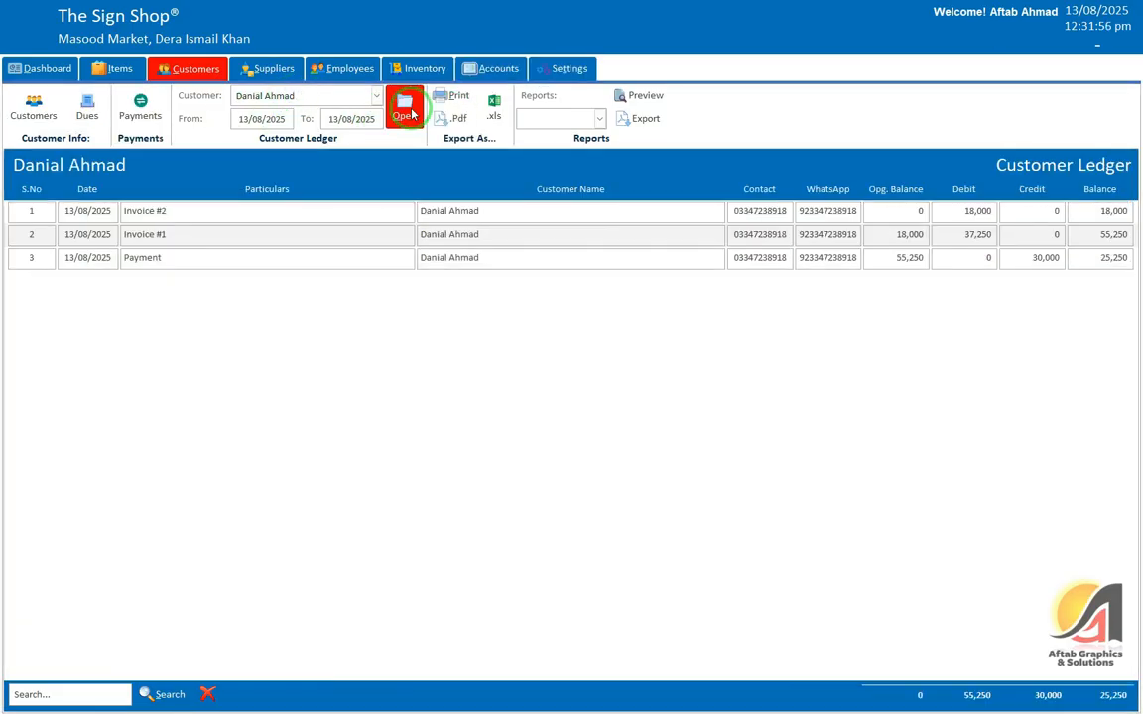
click(1032, 258)
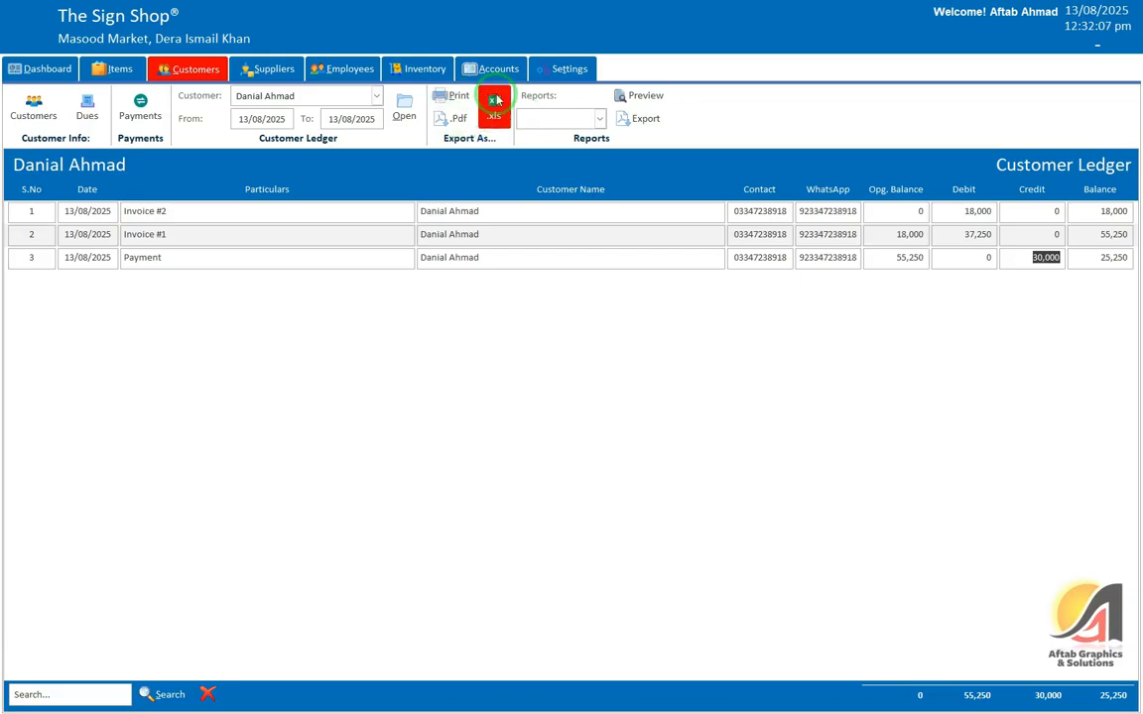
click(562, 114)
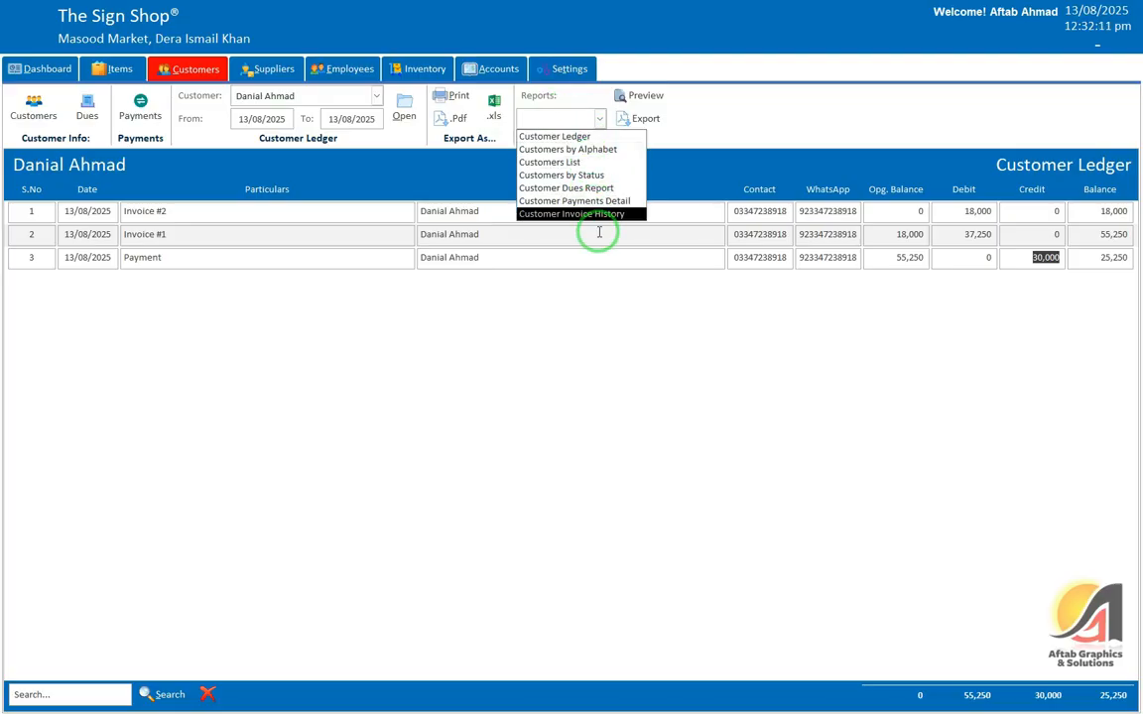
click(680, 46)
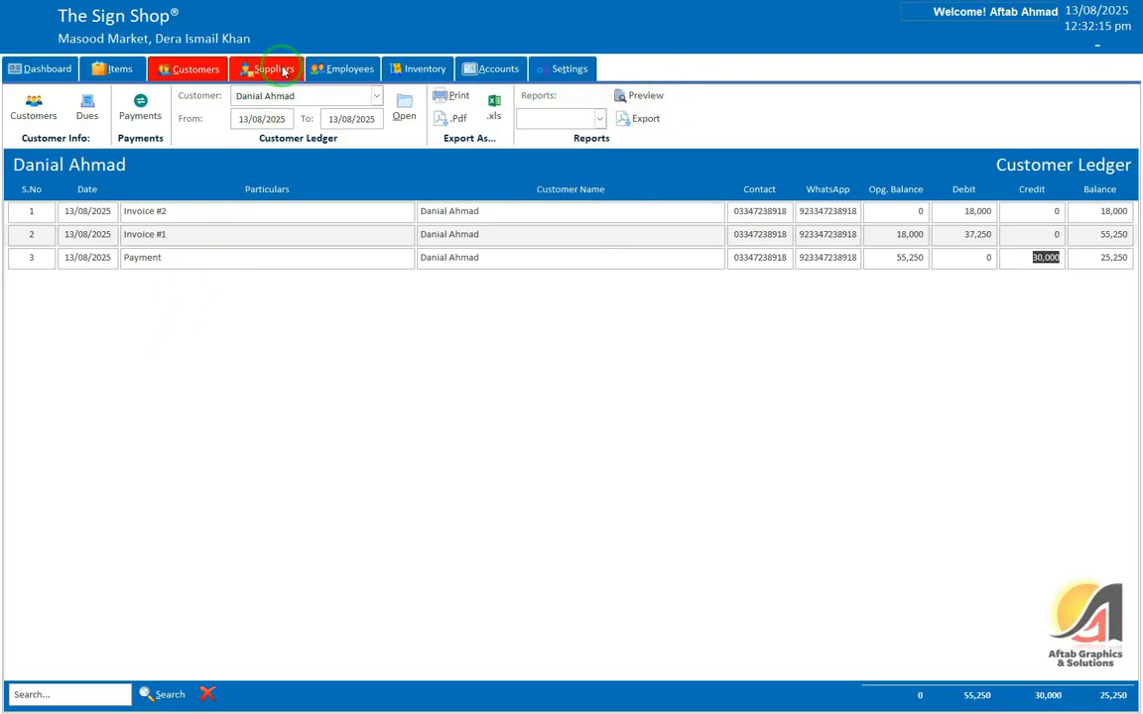
Step: Check Supplier 1's 10,250 outstanding dues and show the supplier payments list
click(278, 69)
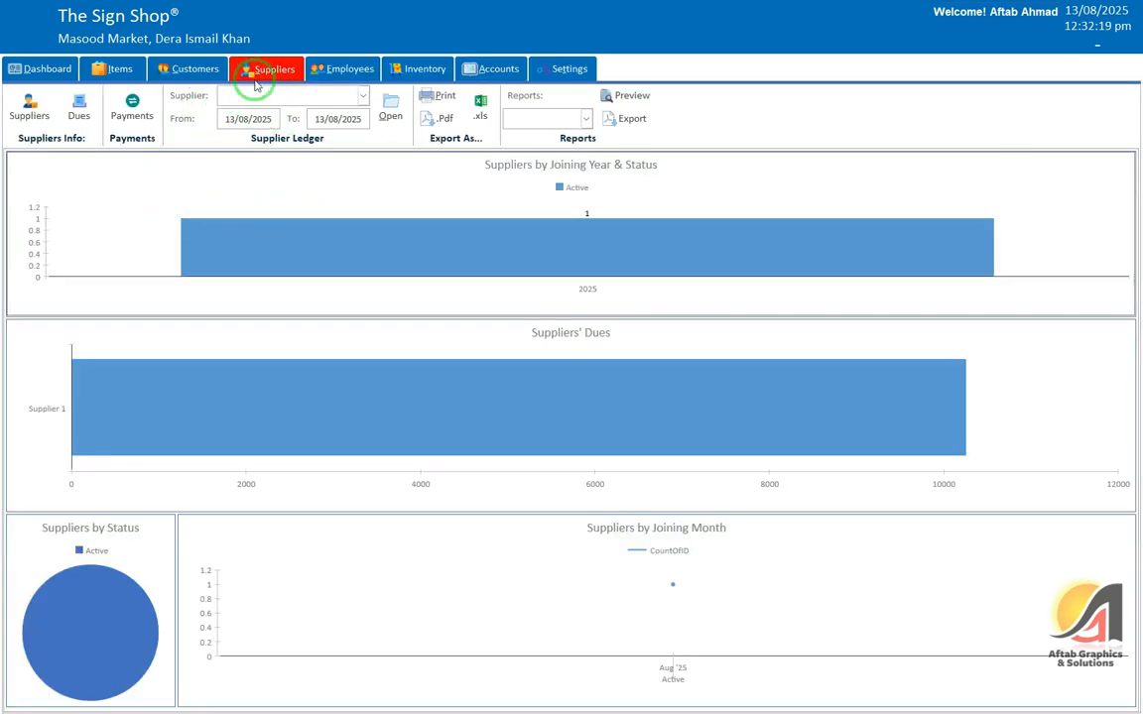
click(86, 109)
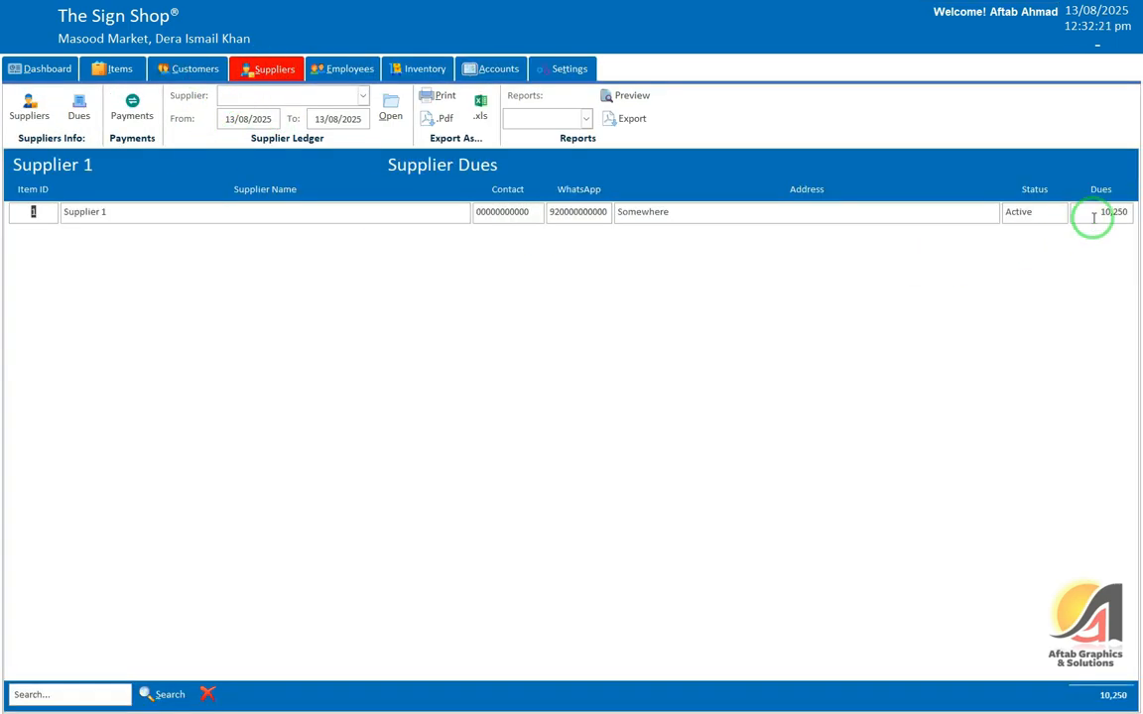
click(1098, 212)
click(117, 118)
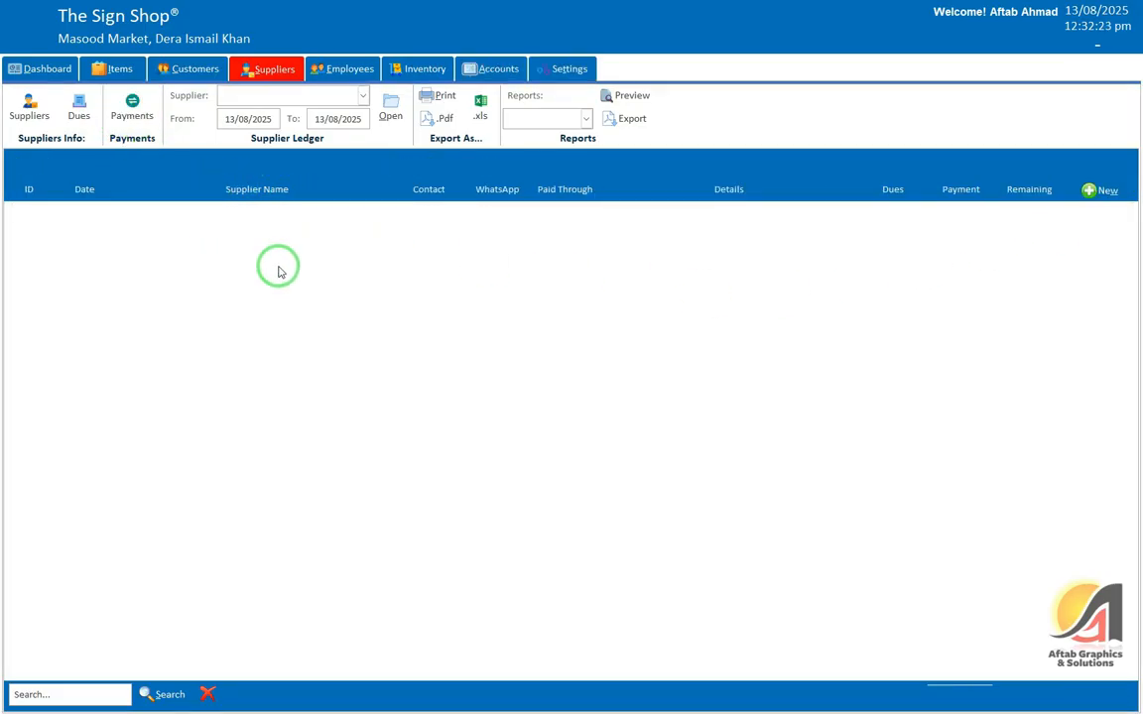
Step: Save a 10,000 Cash payment to Supplier 1, then review the Dues and Payments lists
click(1094, 190)
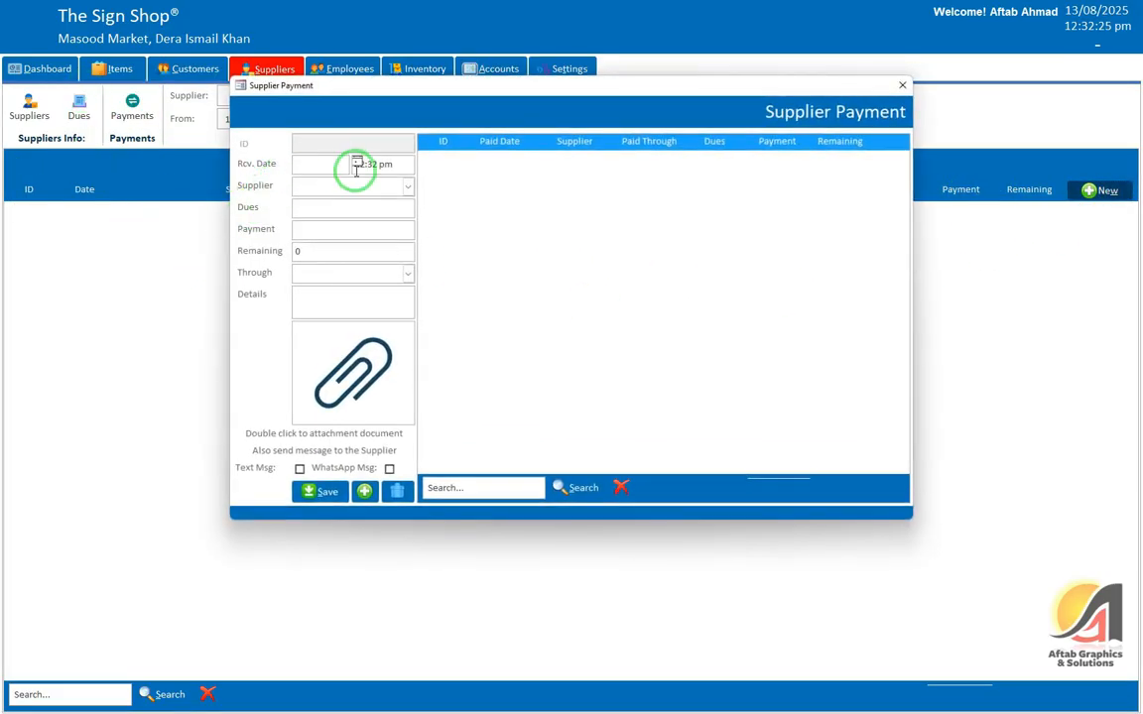
key(Tab)
key(Down)
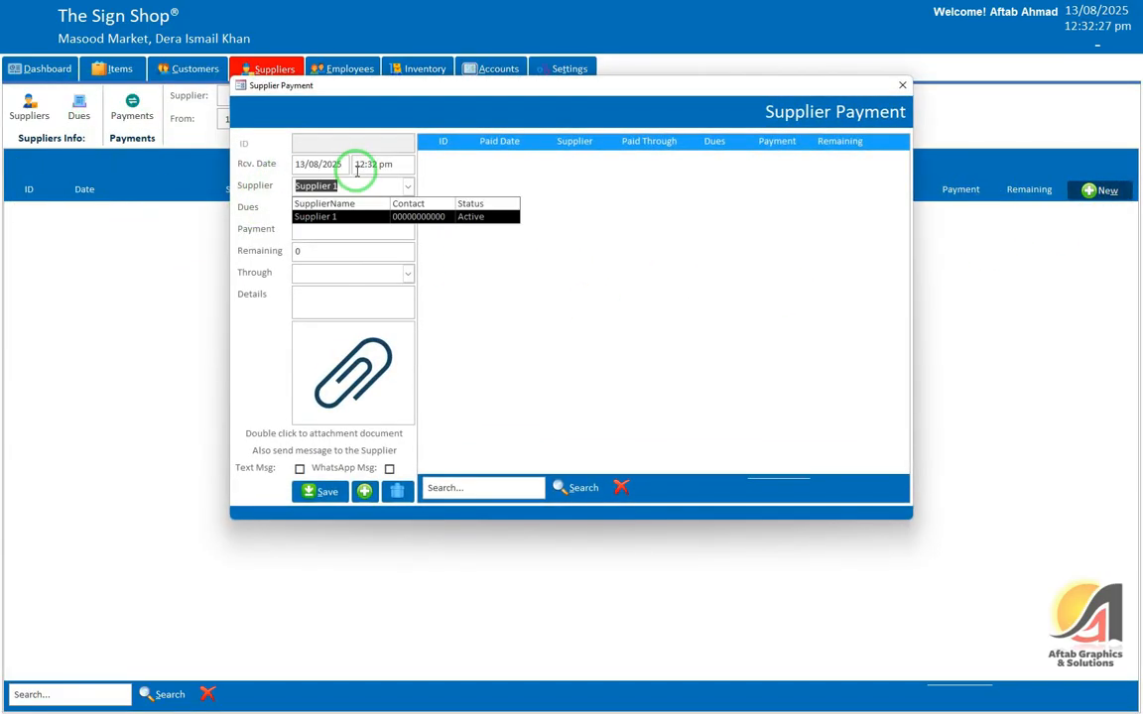
key(Tab)
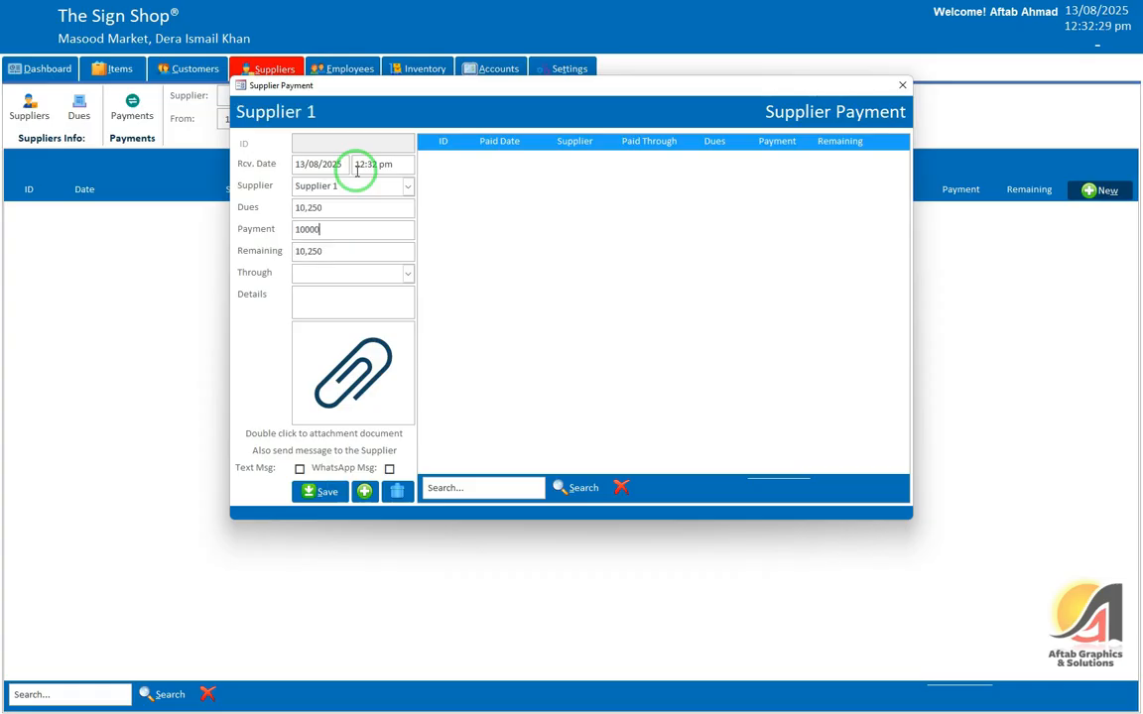
key(Tab)
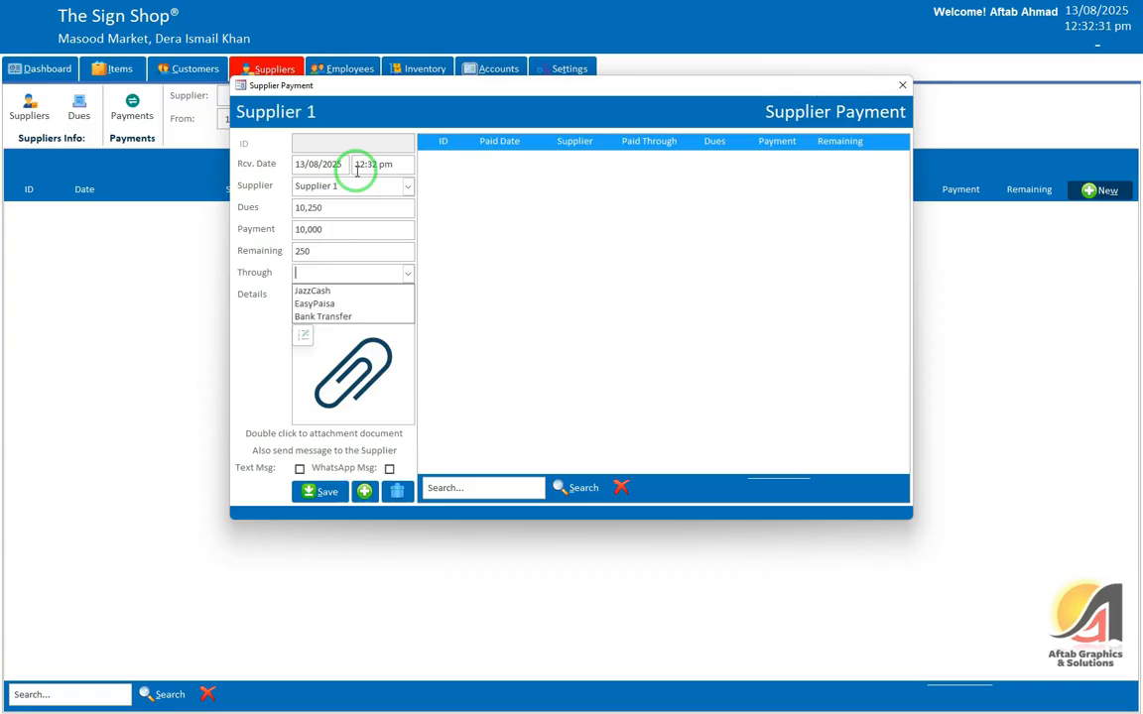
text(Cash)
key(Tab)
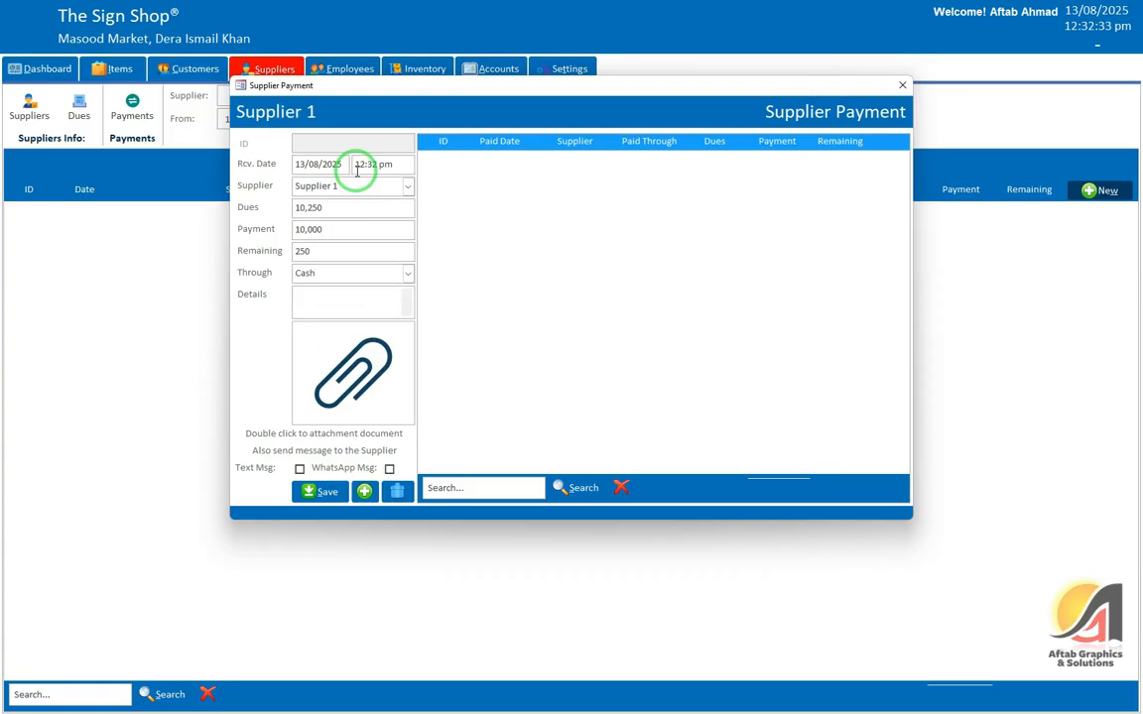
click(320, 491)
click(617, 394)
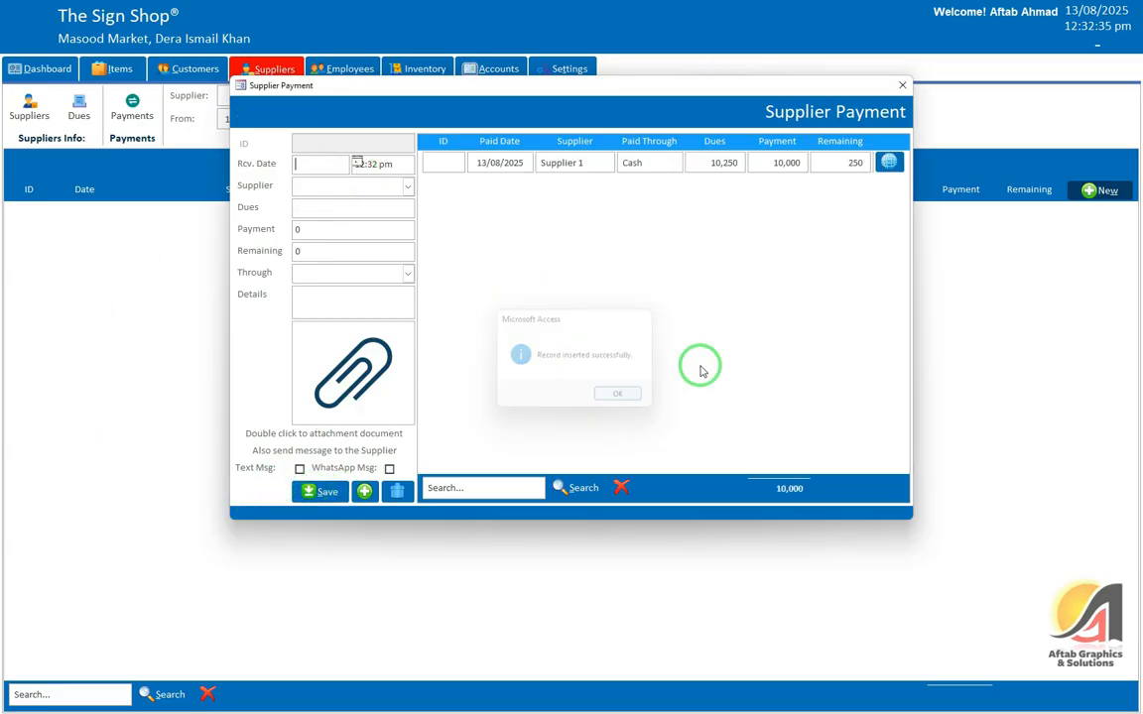
click(902, 85)
click(80, 109)
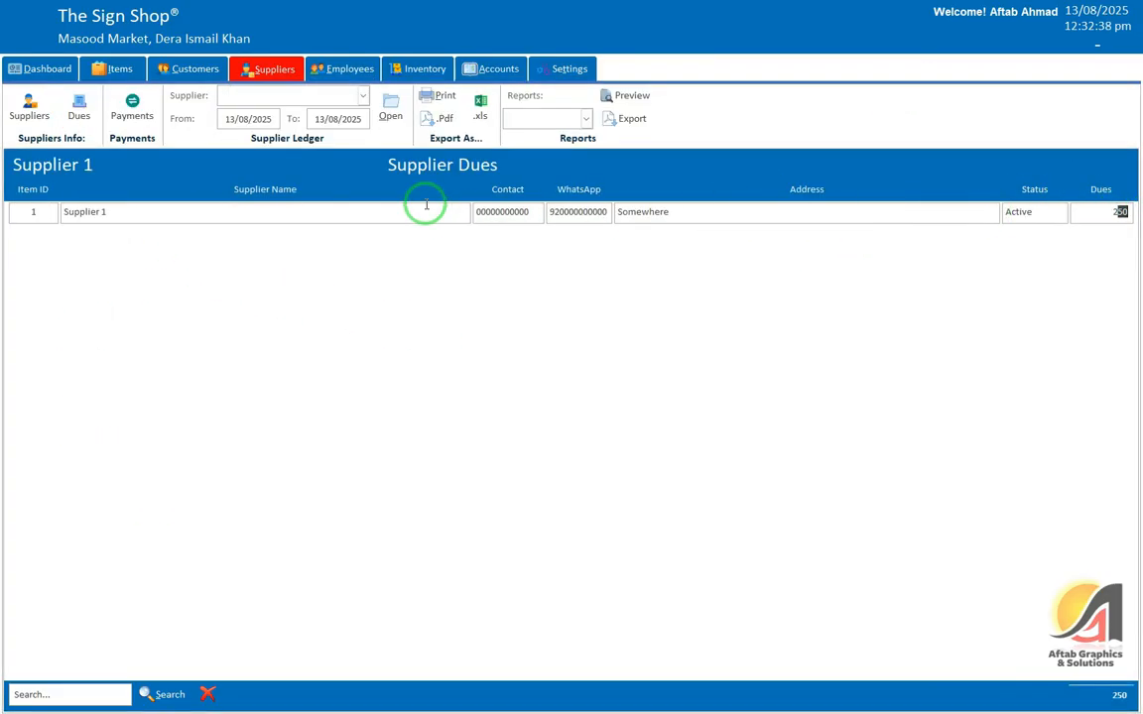
click(132, 119)
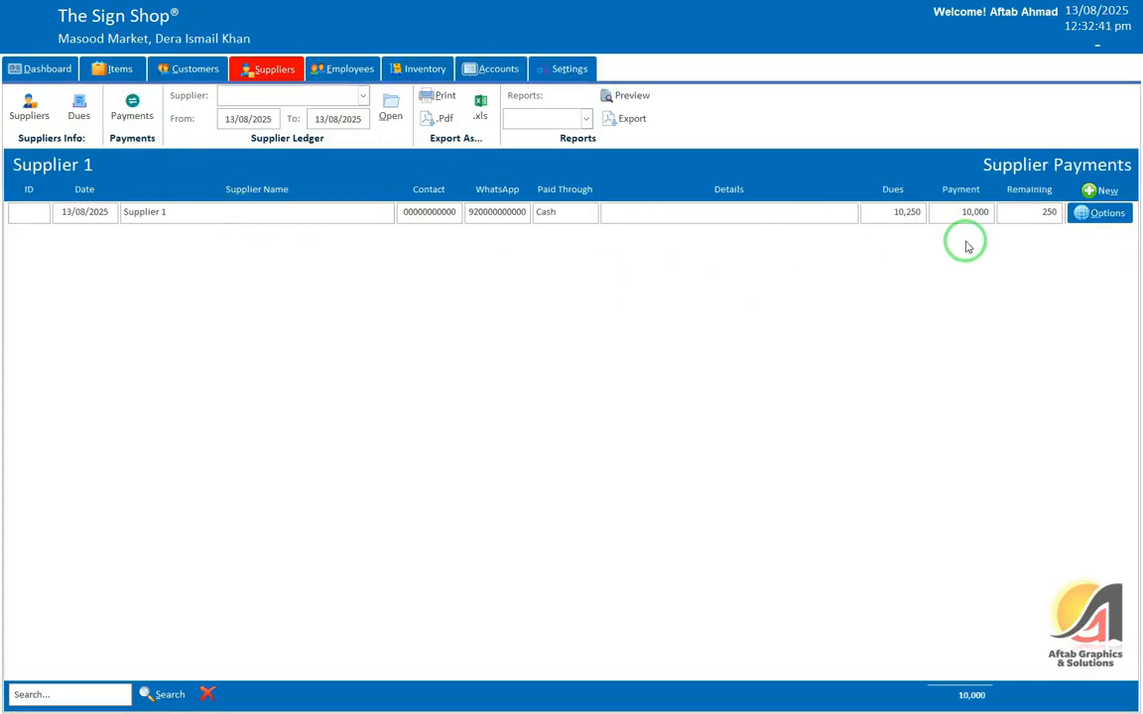
click(1098, 213)
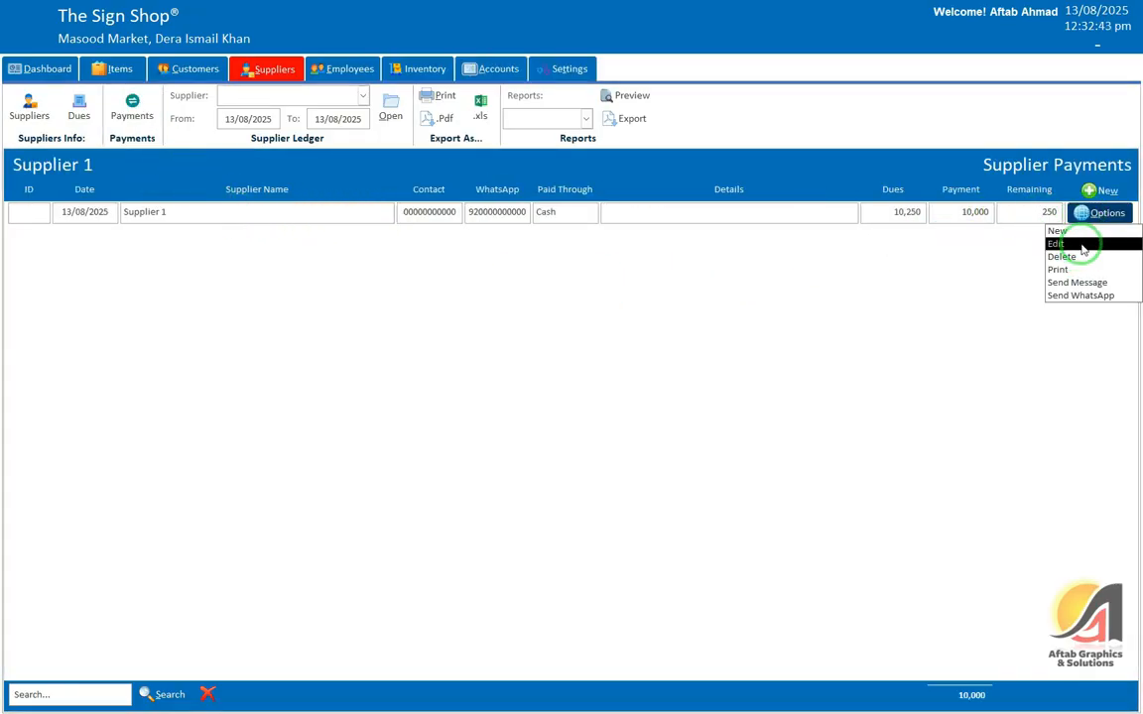
click(1083, 249)
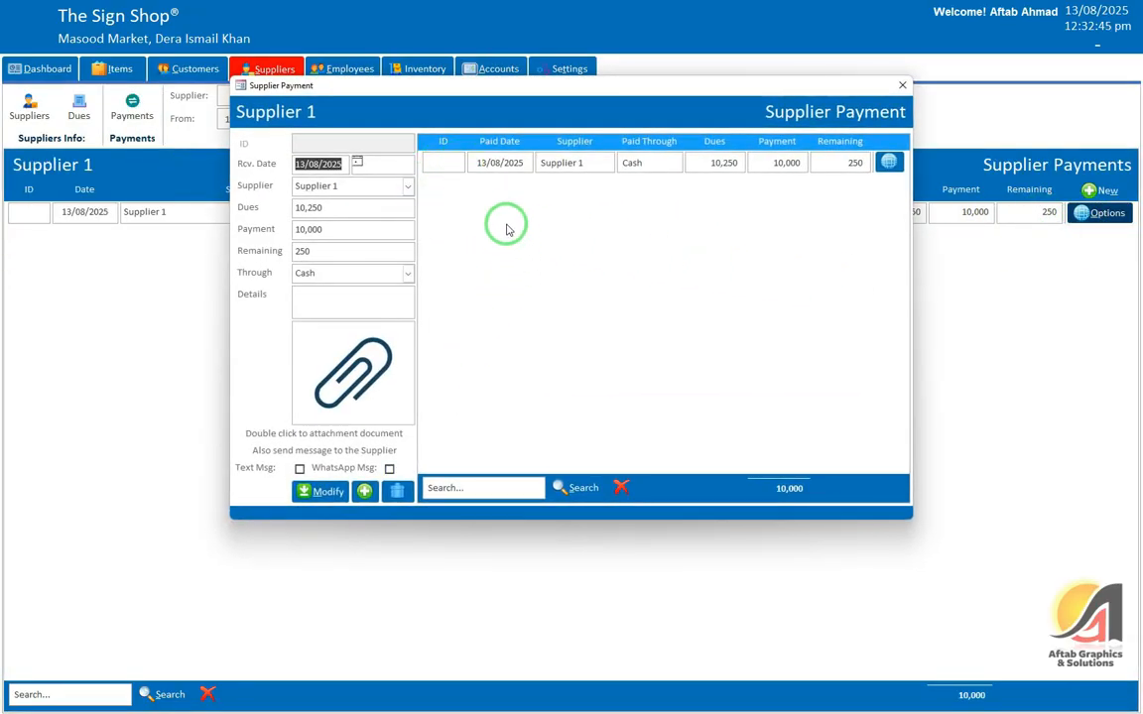
click(328, 228)
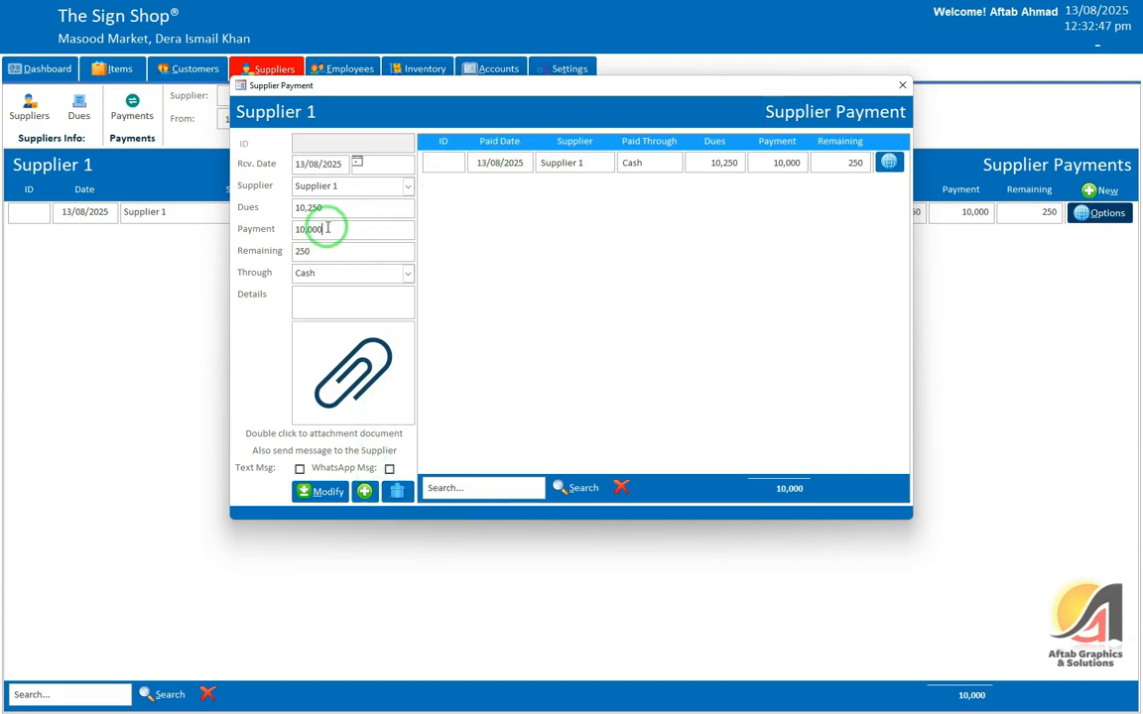
double_click(327, 228)
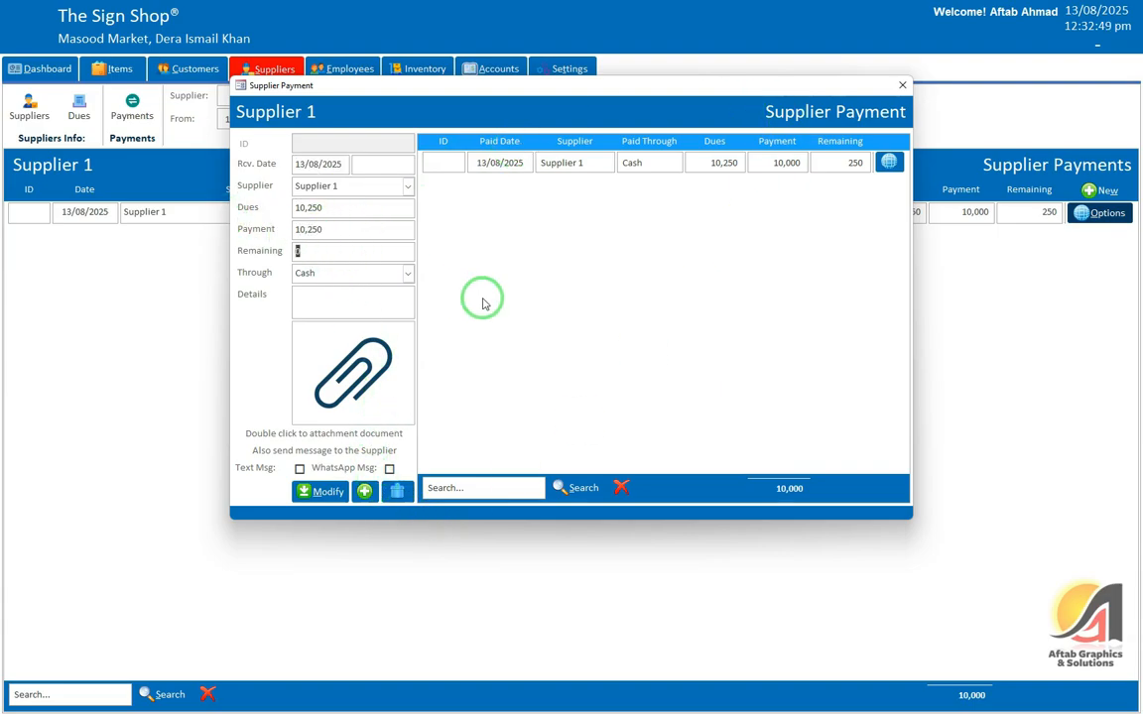
click(333, 491)
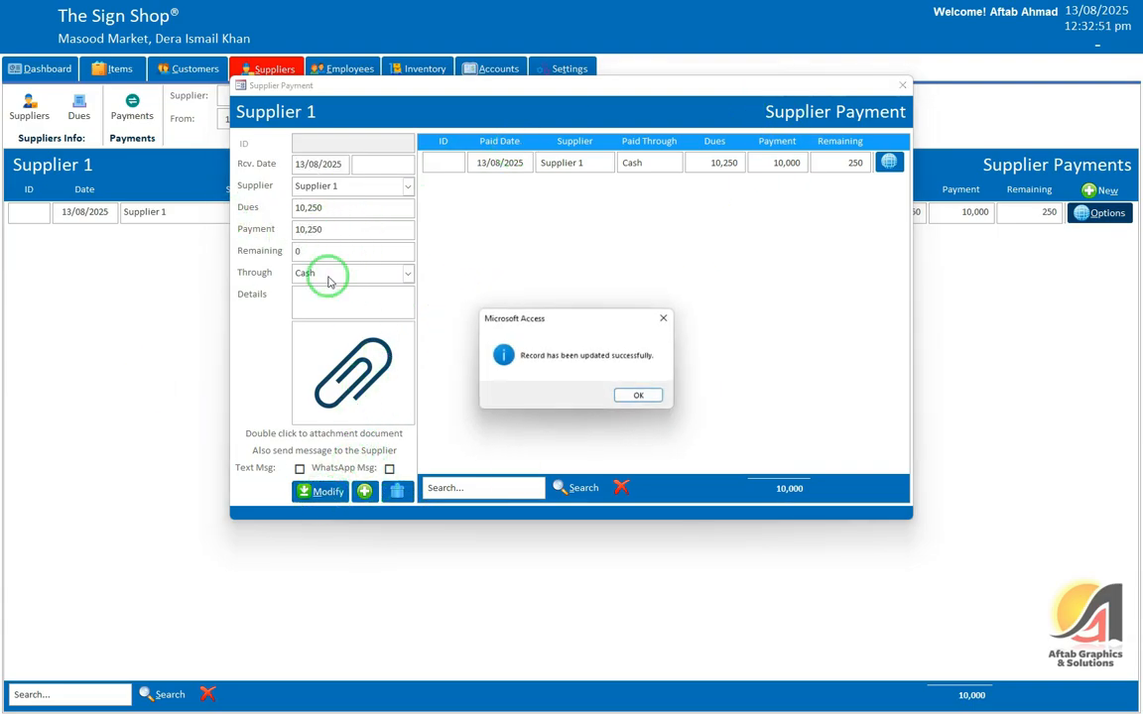
click(640, 397)
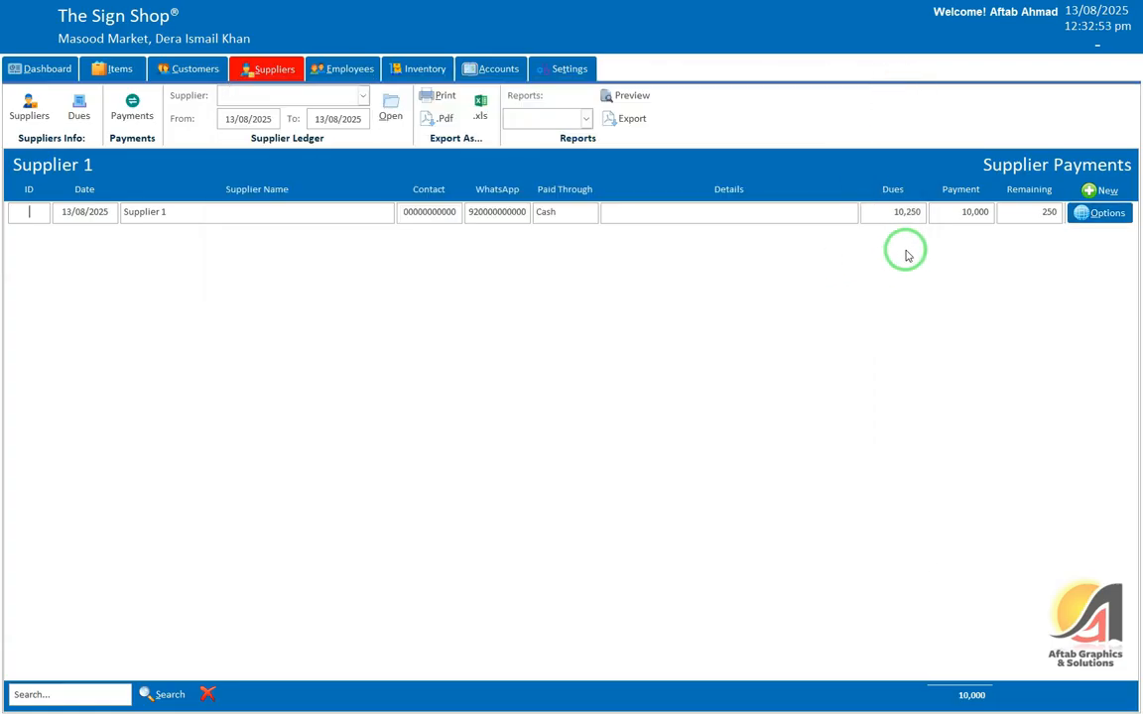
click(1102, 212)
click(1090, 245)
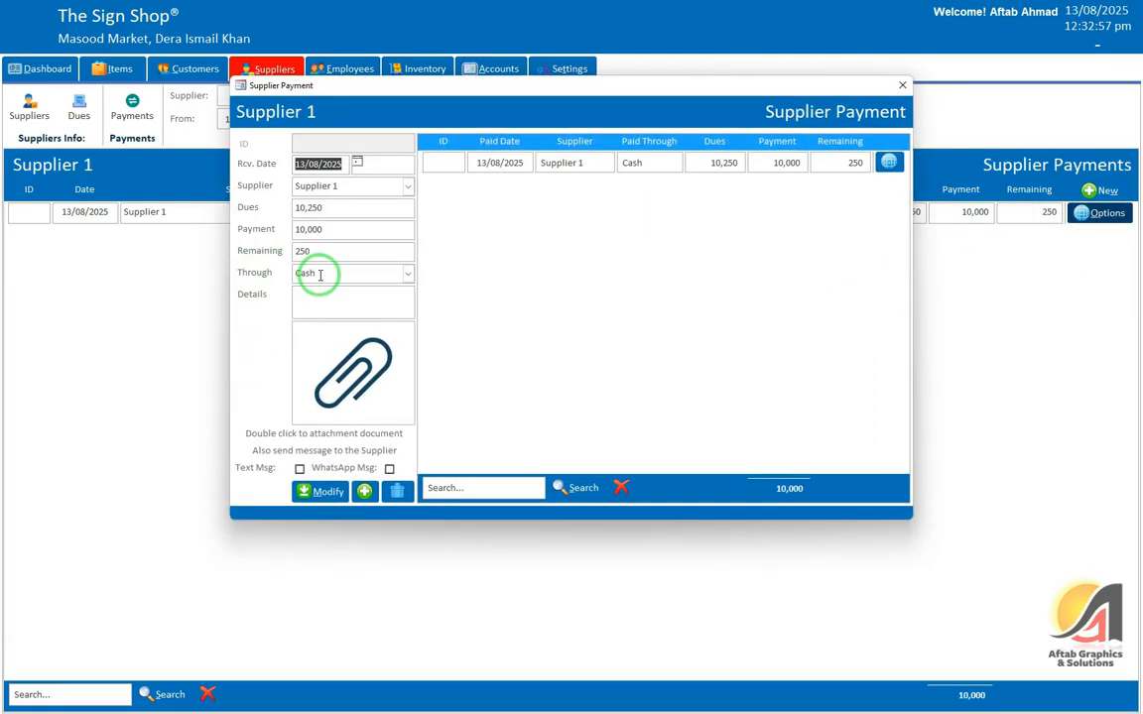
click(270, 231)
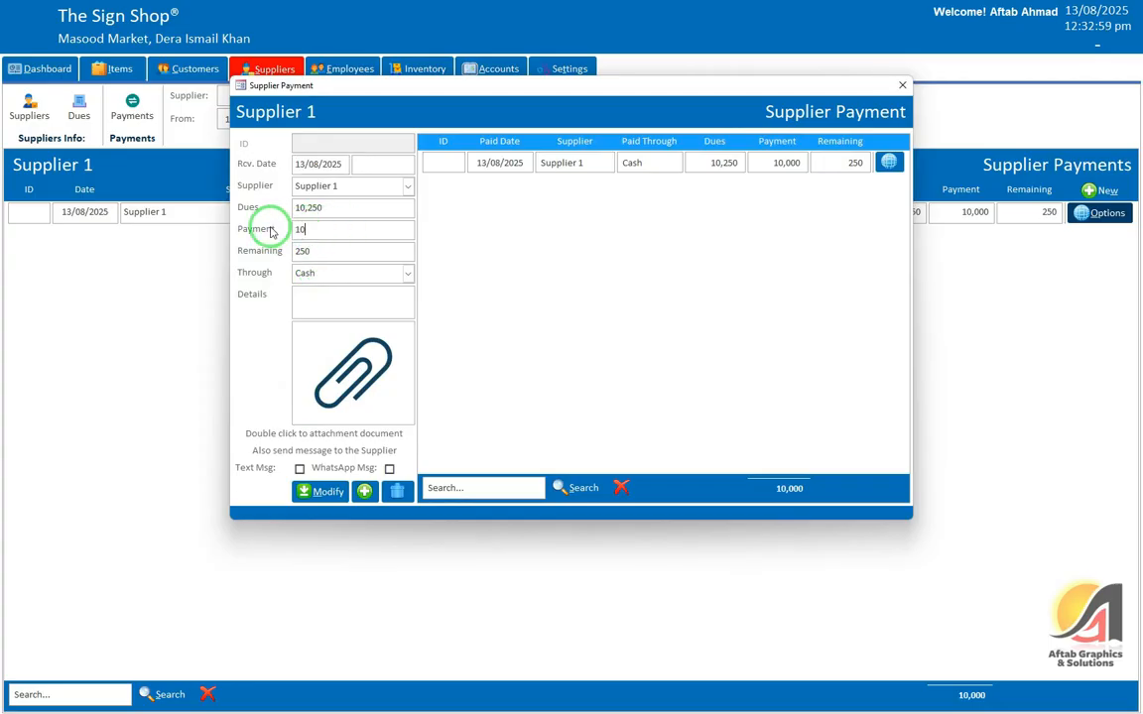
key(Tab)
click(326, 388)
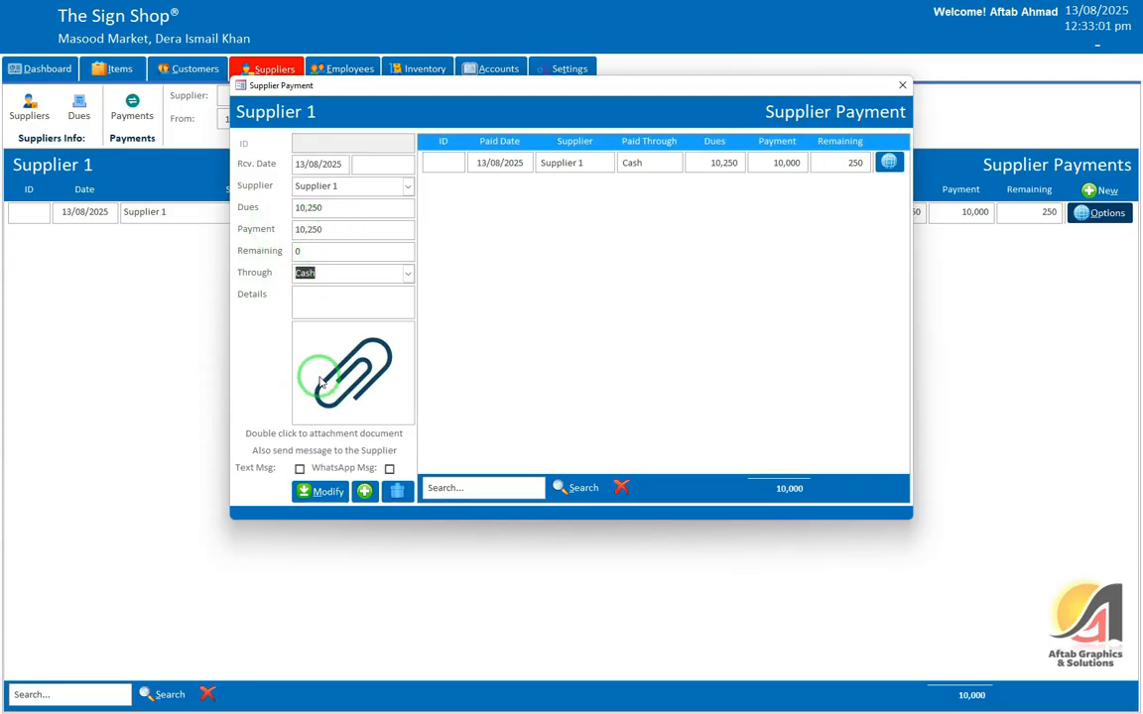
click(317, 484)
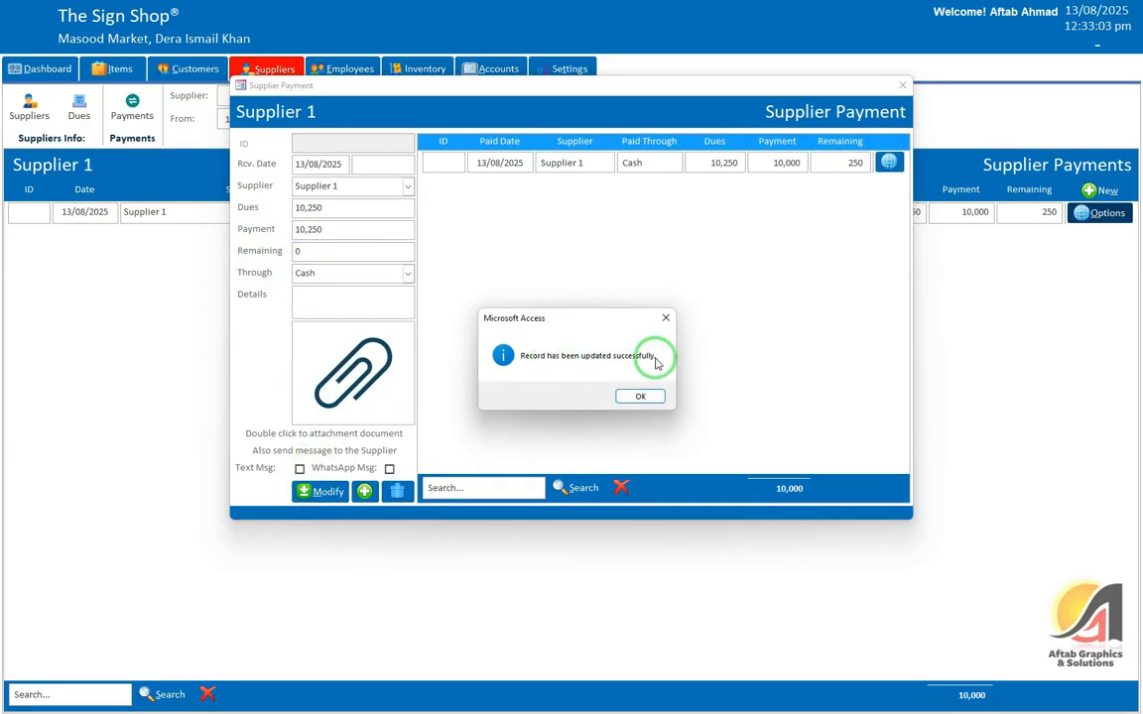
click(620, 397)
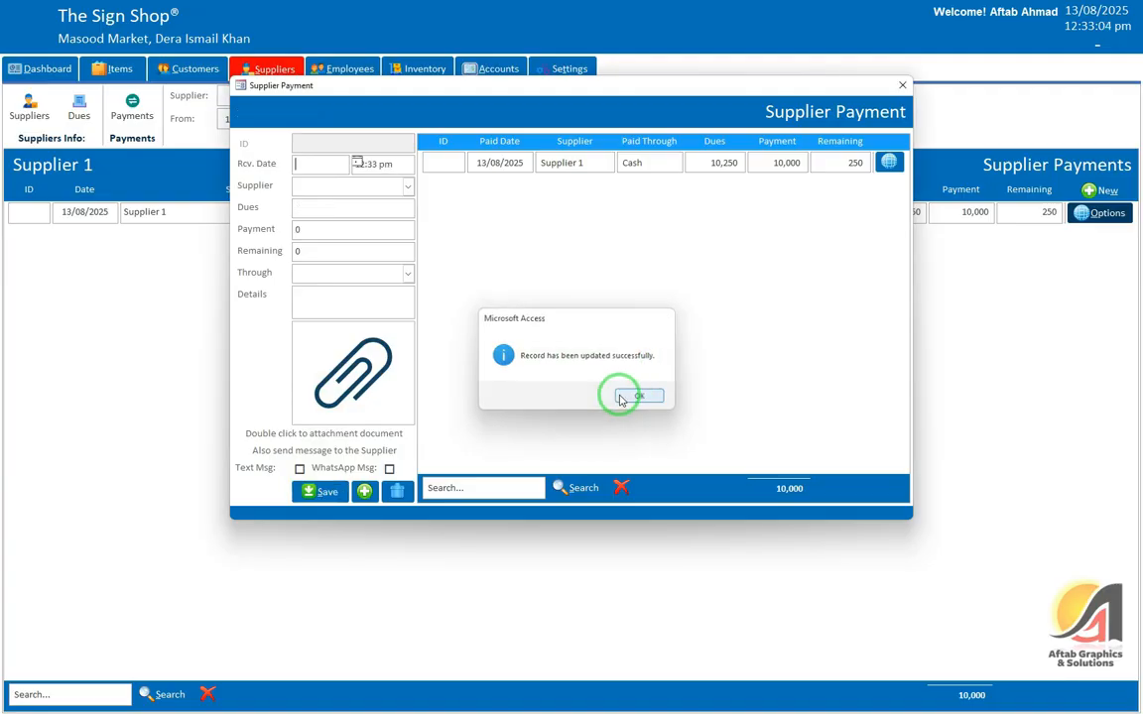
click(844, 164)
click(902, 86)
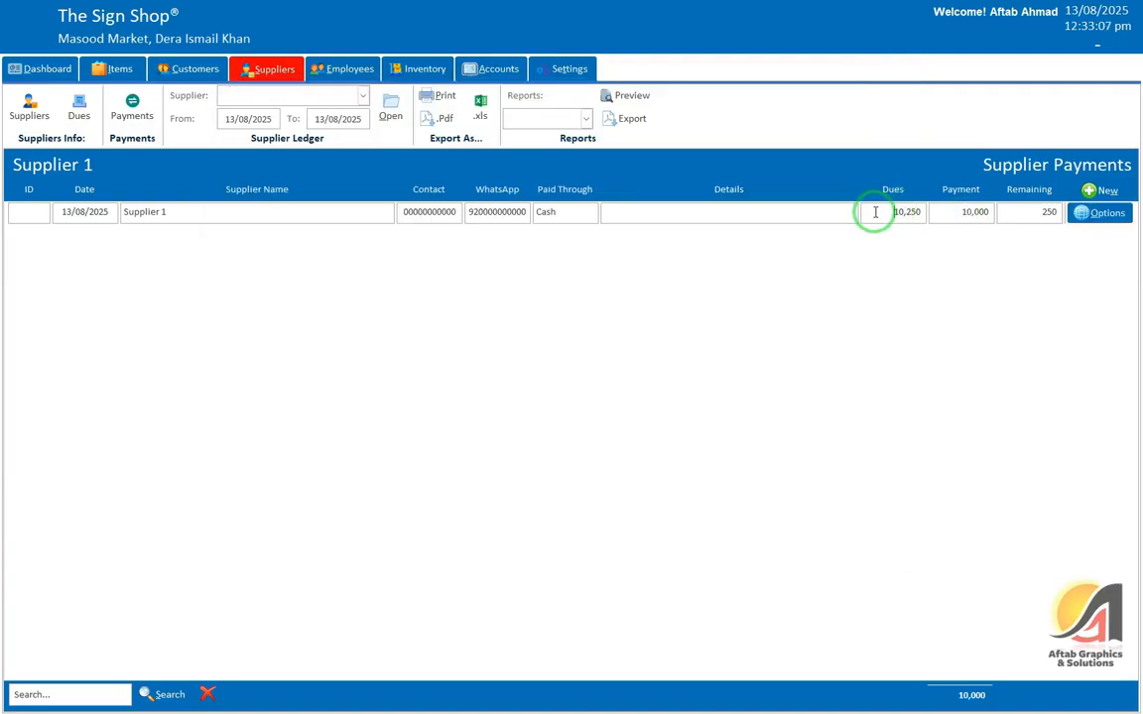
click(561, 256)
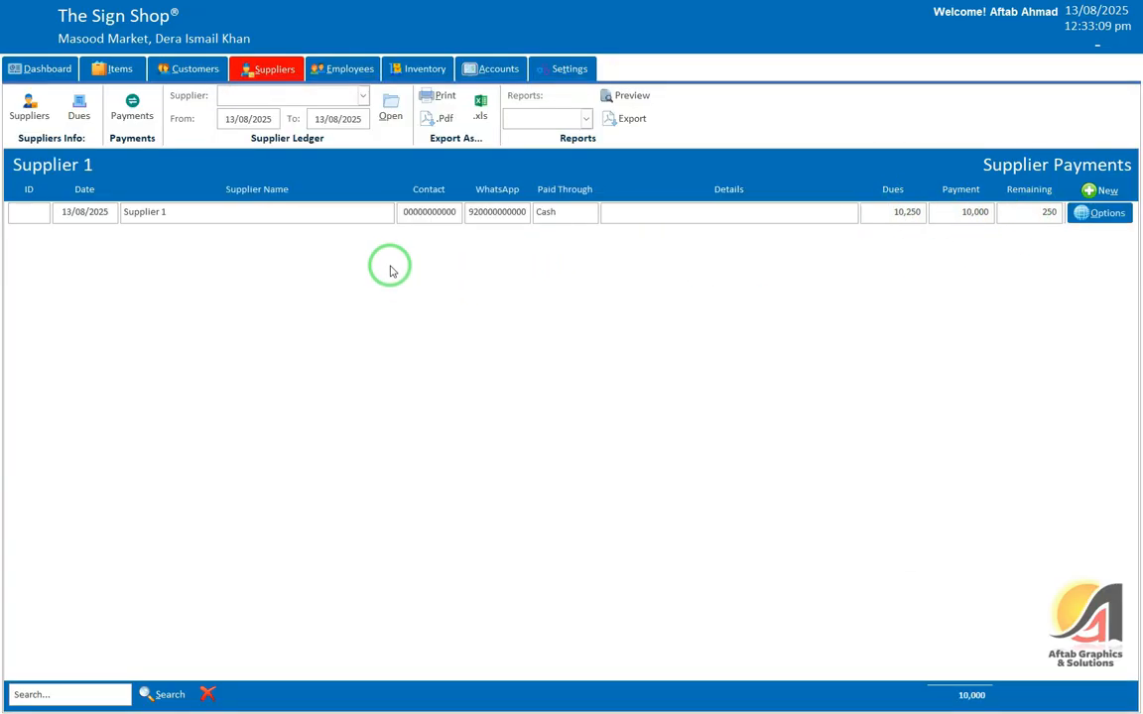
click(263, 94)
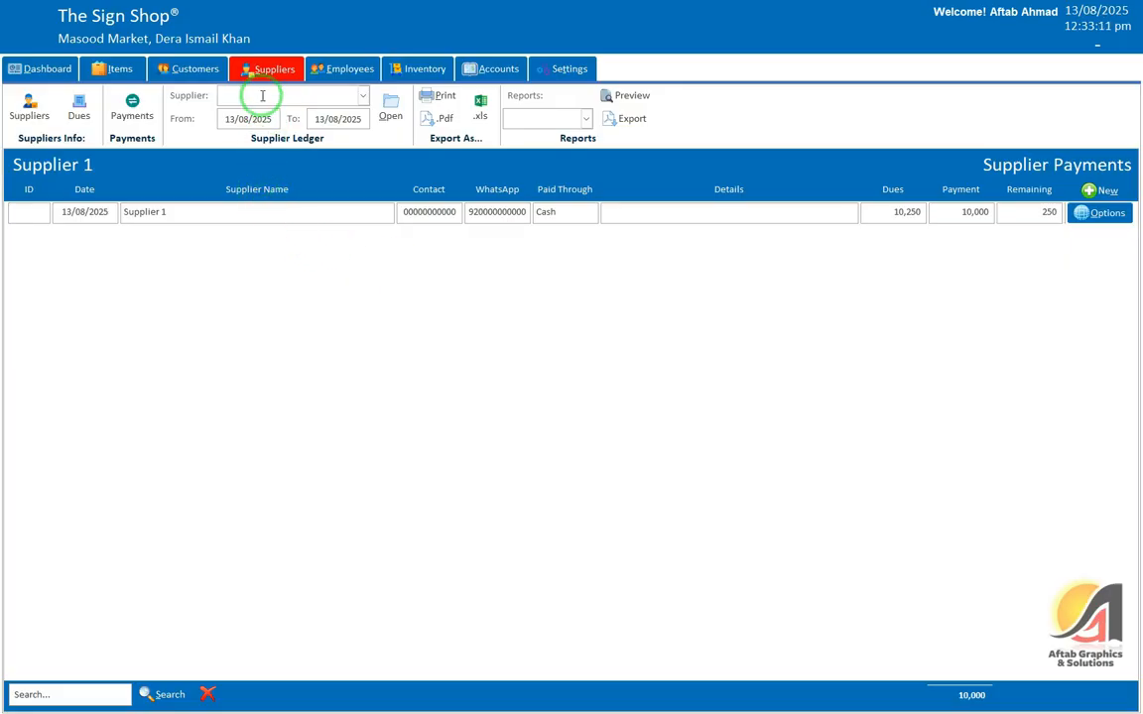
click(385, 268)
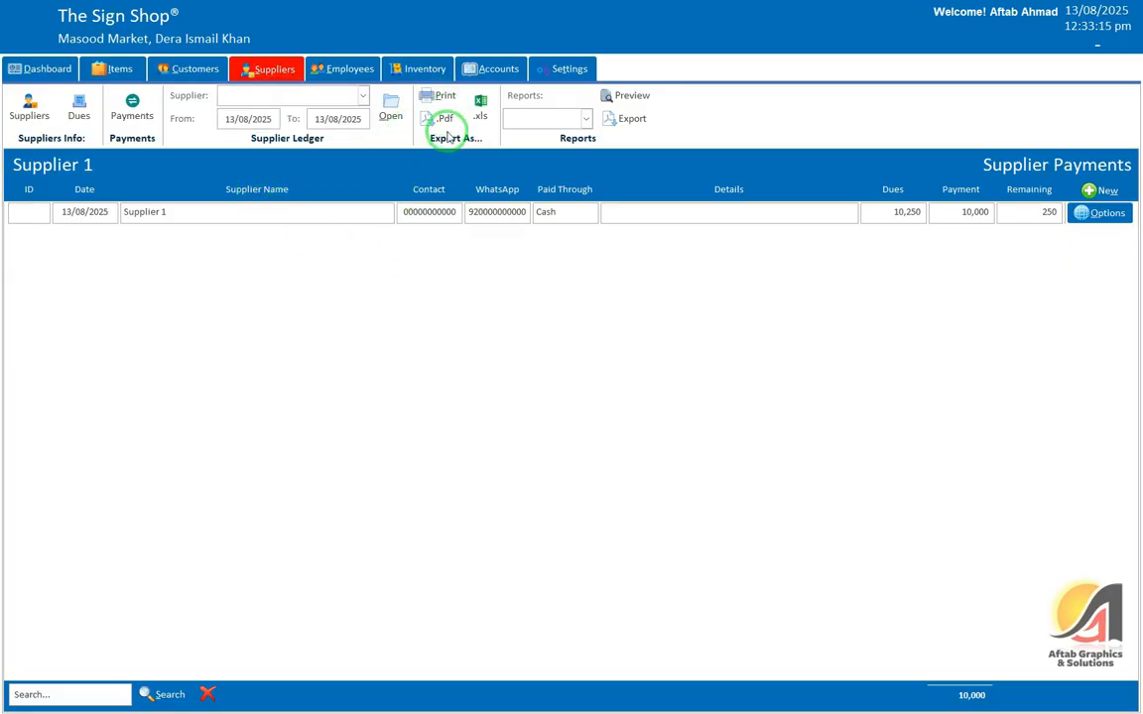
click(523, 121)
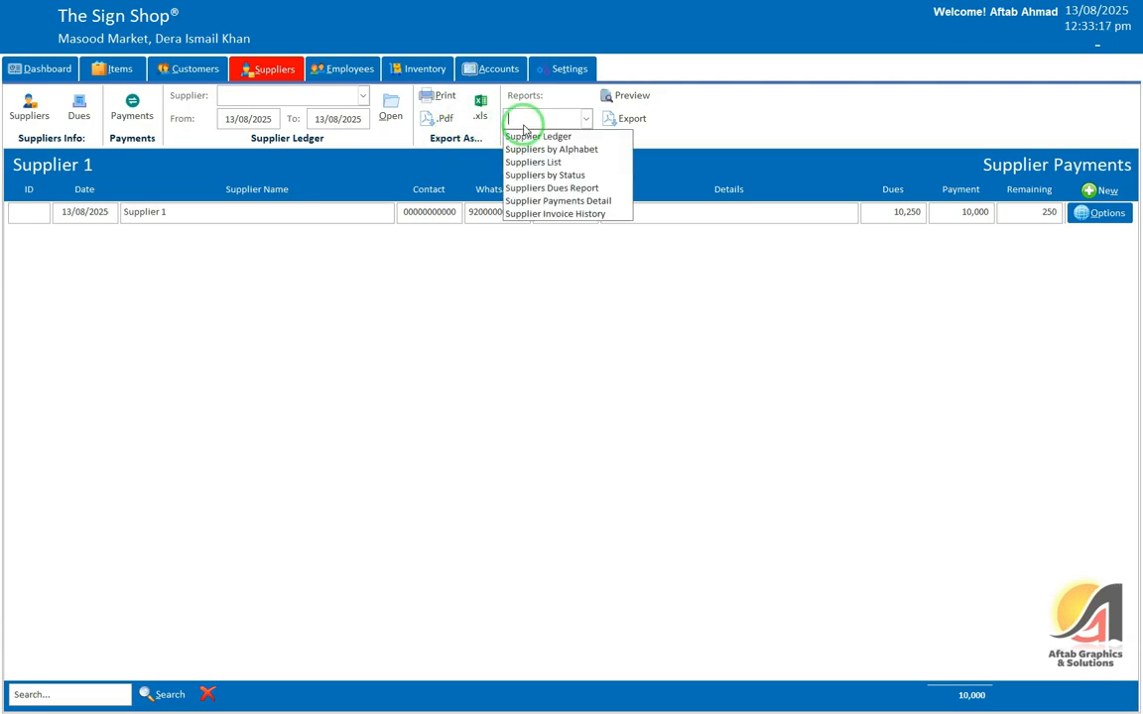
click(298, 203)
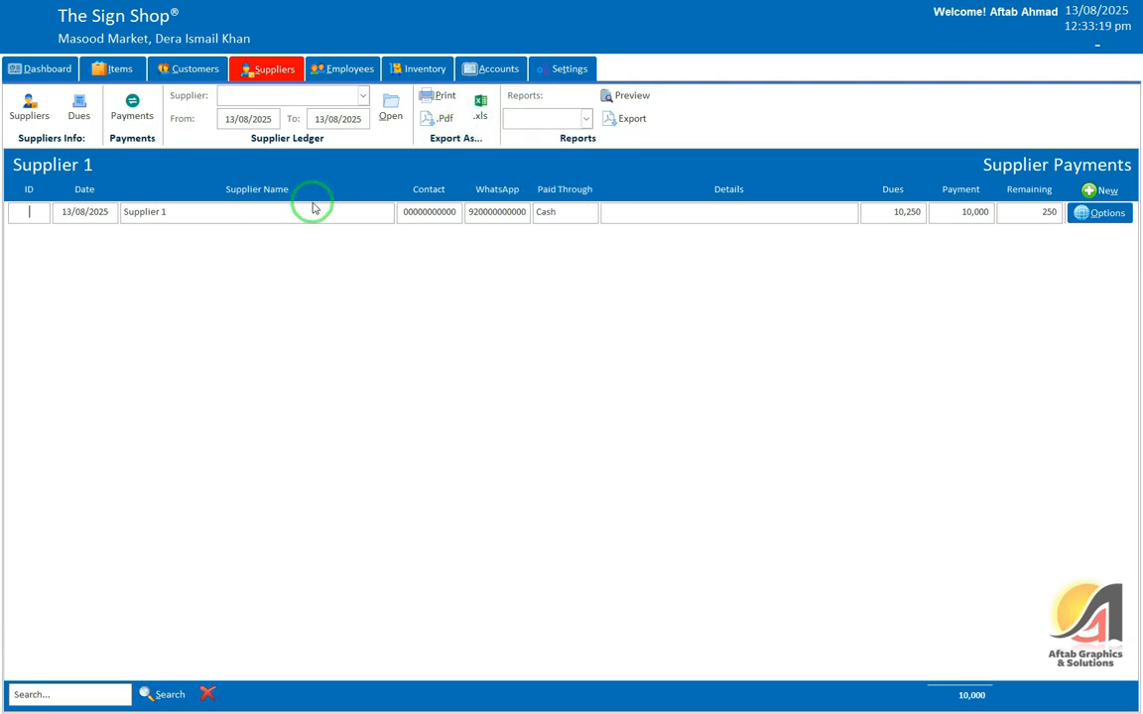
click(1105, 213)
Step: Inspect the Options dropdown on the recorded customer payment row
click(184, 73)
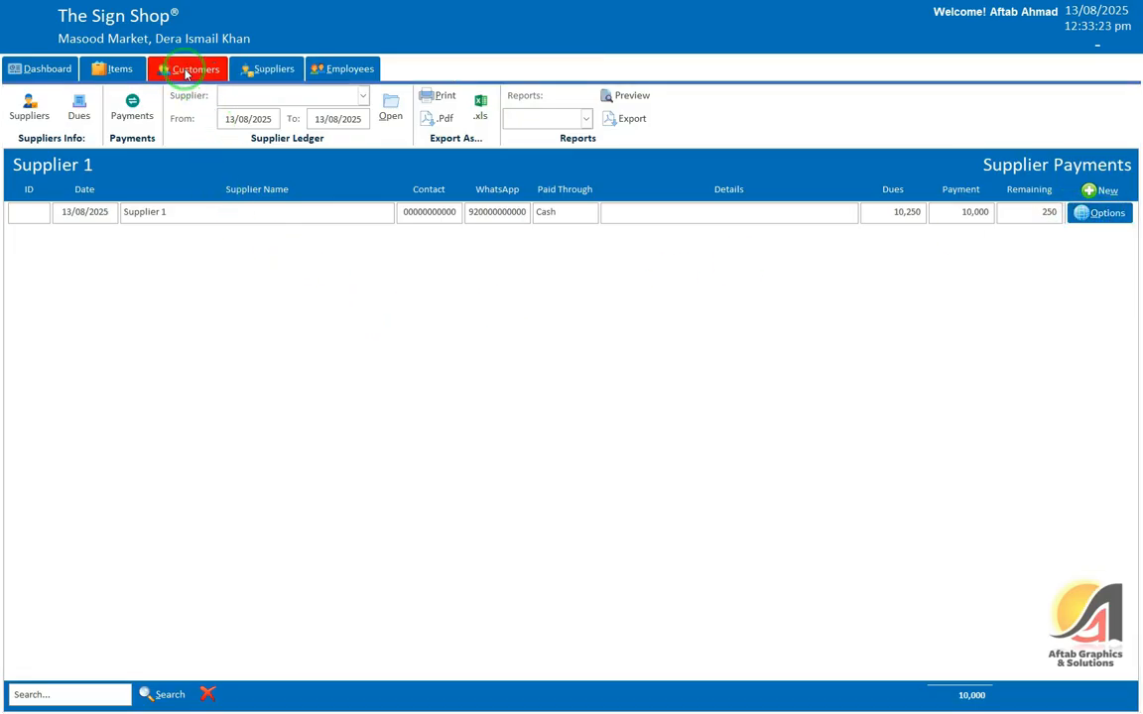
click(144, 107)
click(1095, 218)
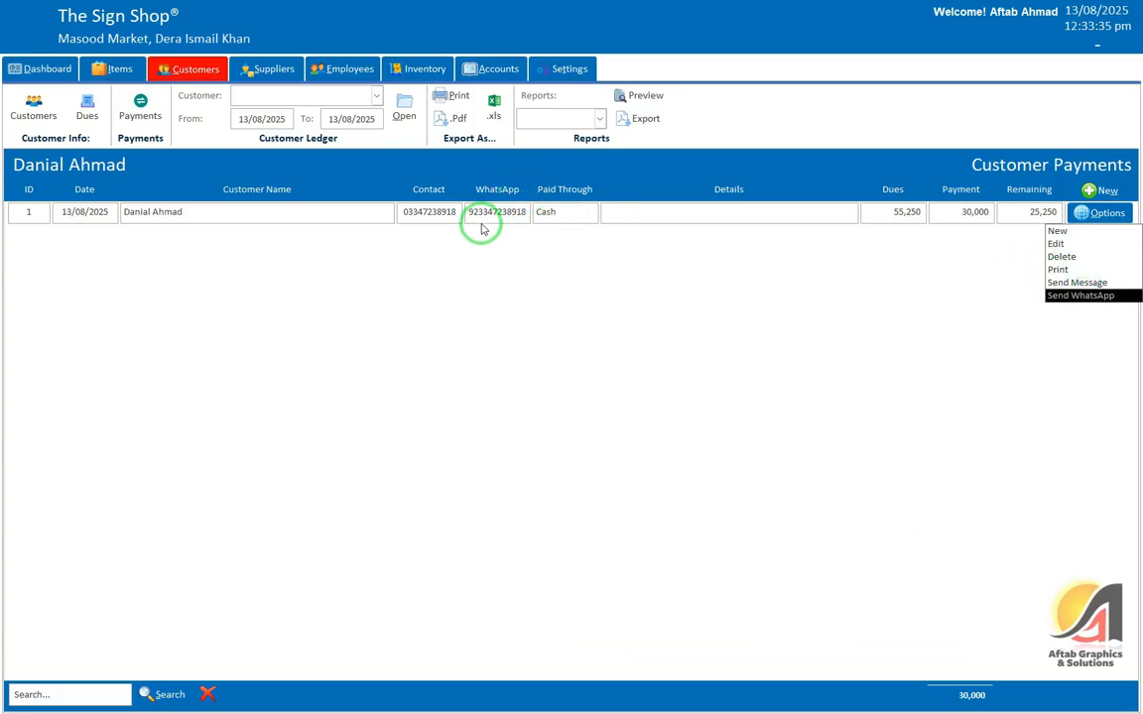
click(494, 213)
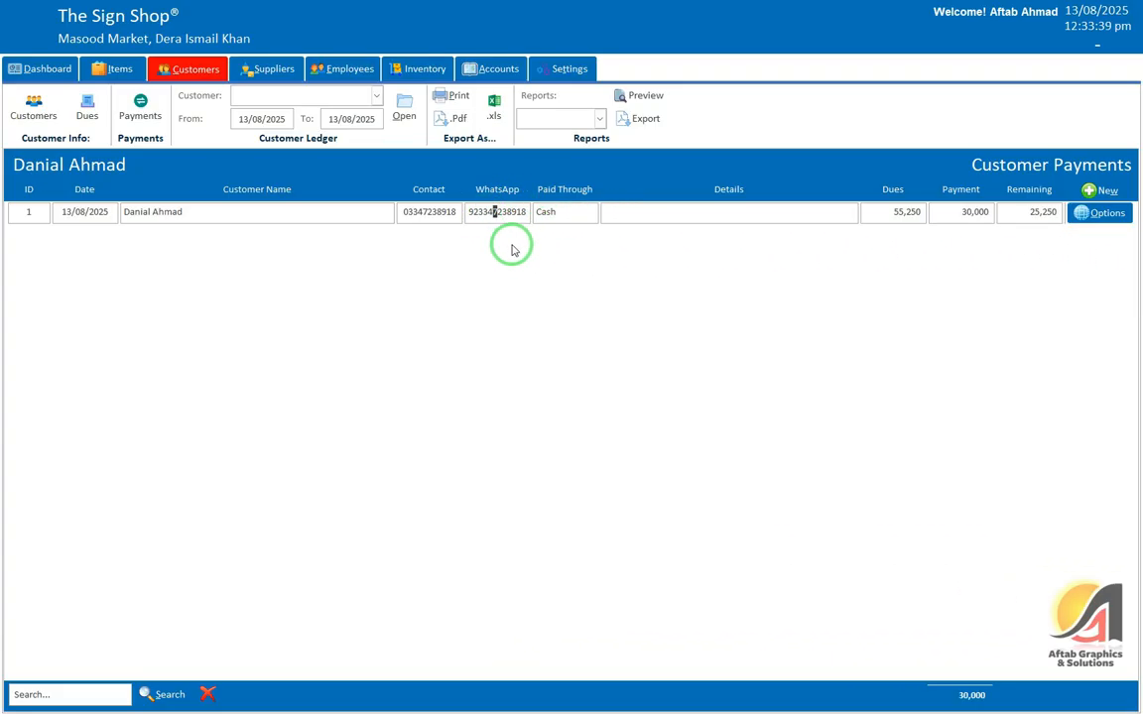
click(554, 211)
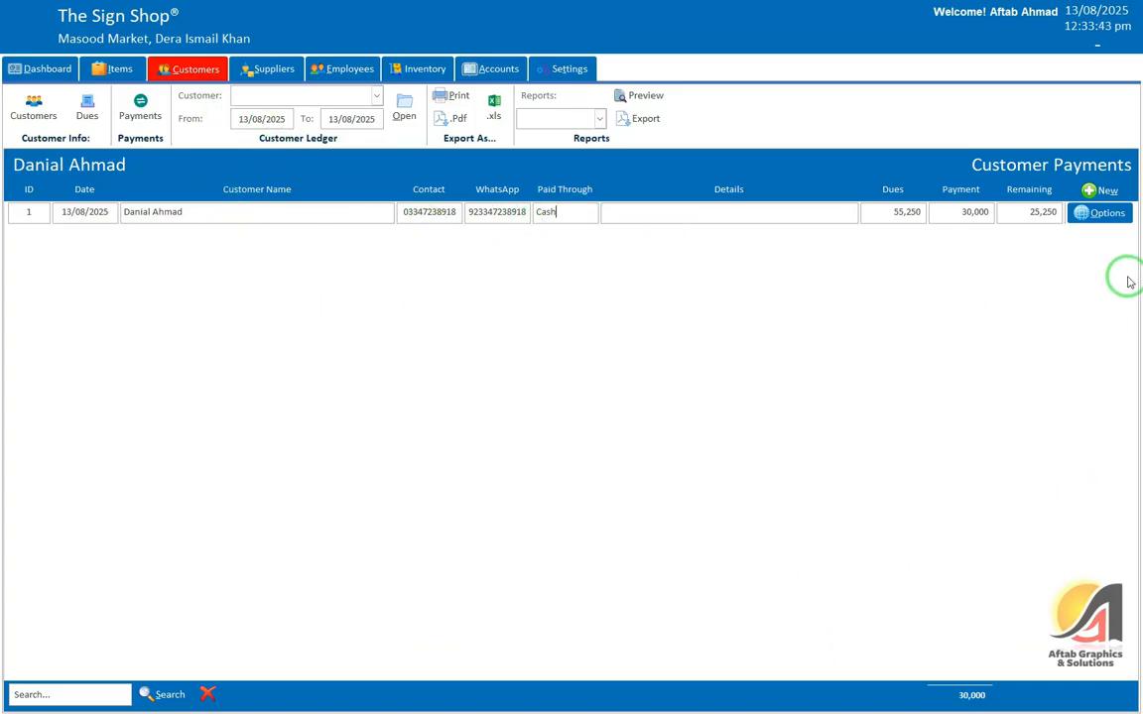
click(1100, 212)
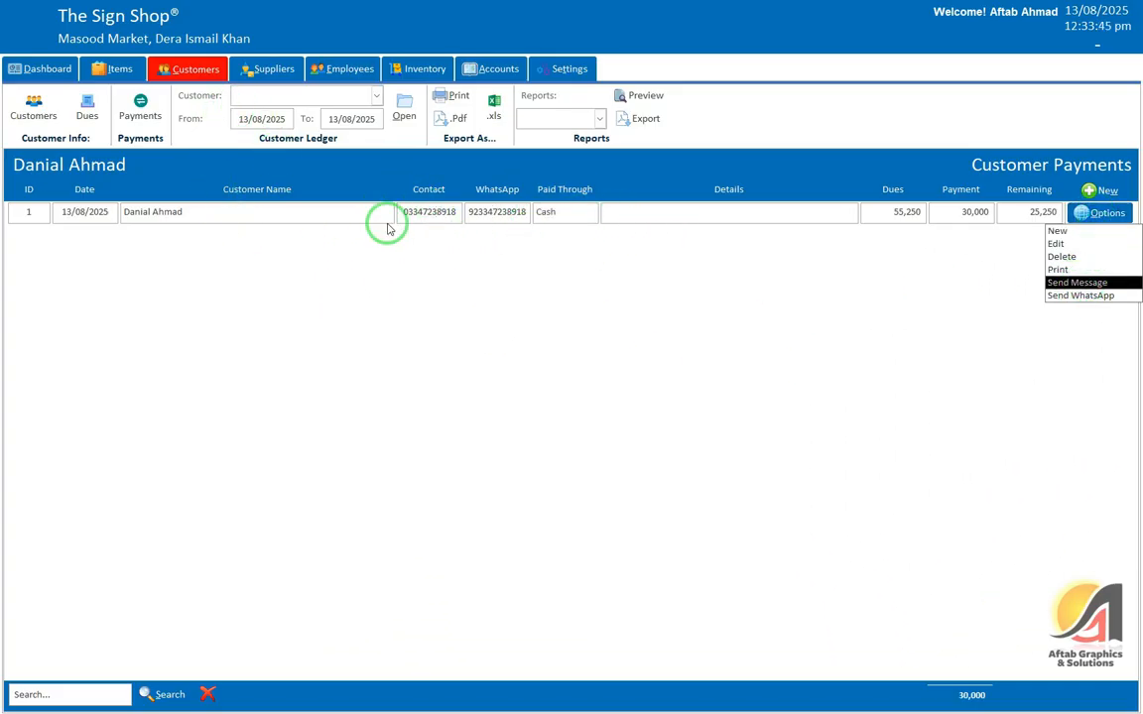
Step: Inspect the Options dropdown on the recorded supplier payment row
click(271, 65)
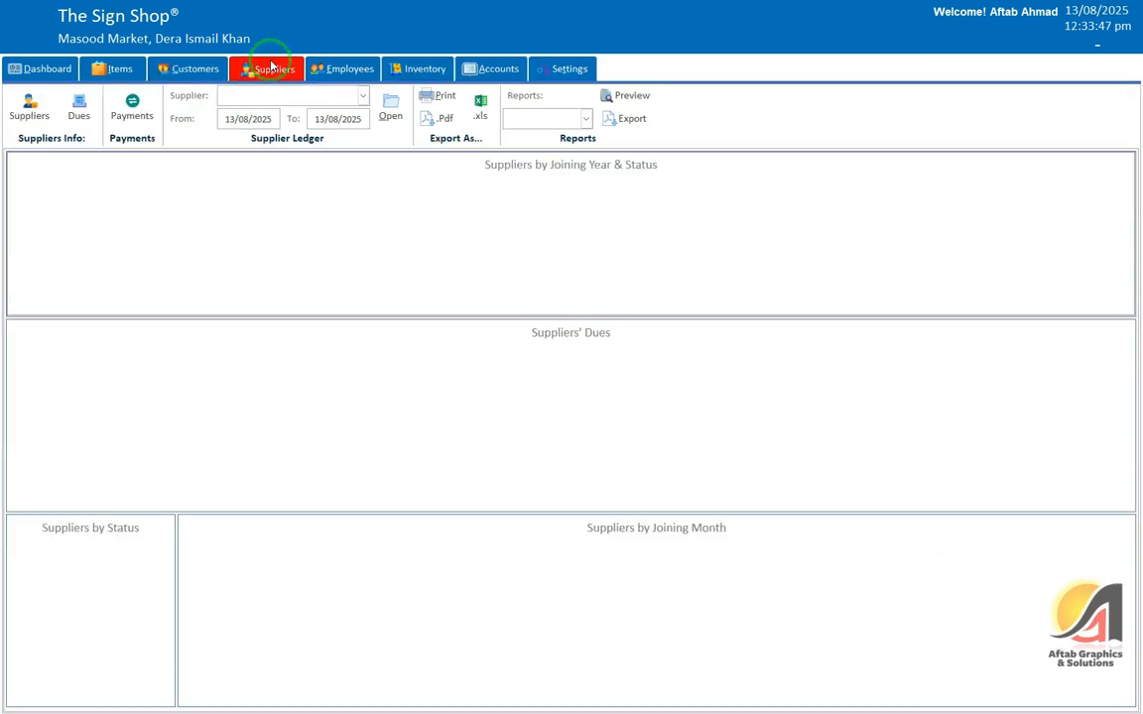
click(132, 109)
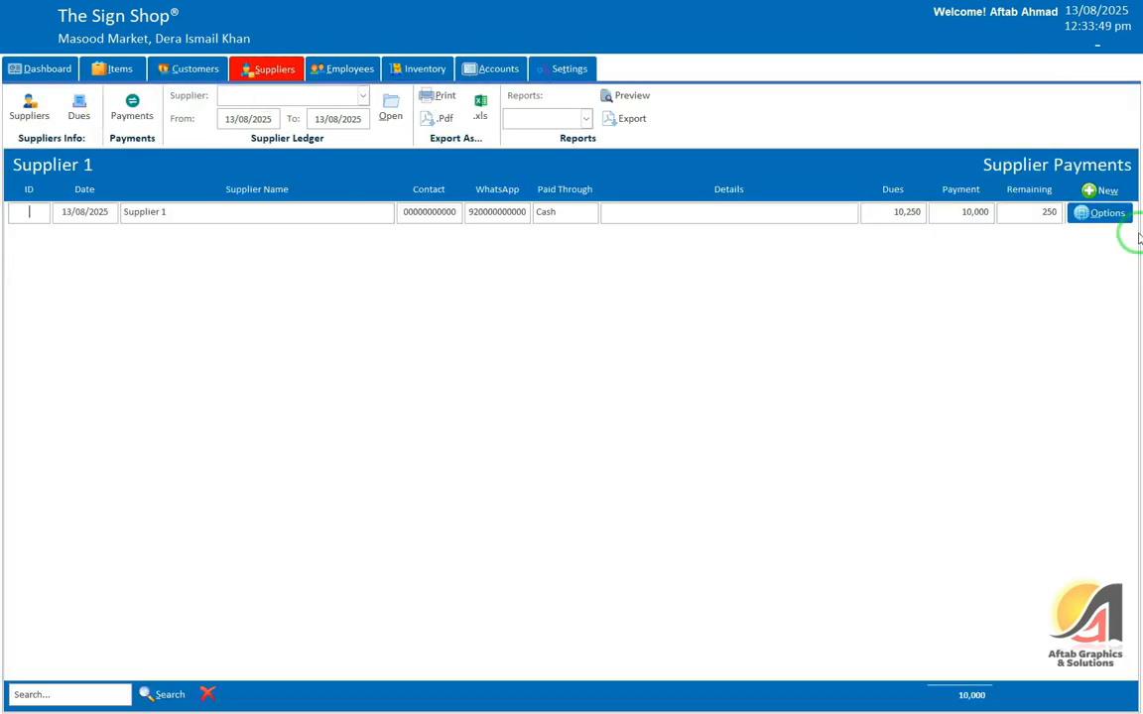
click(1100, 213)
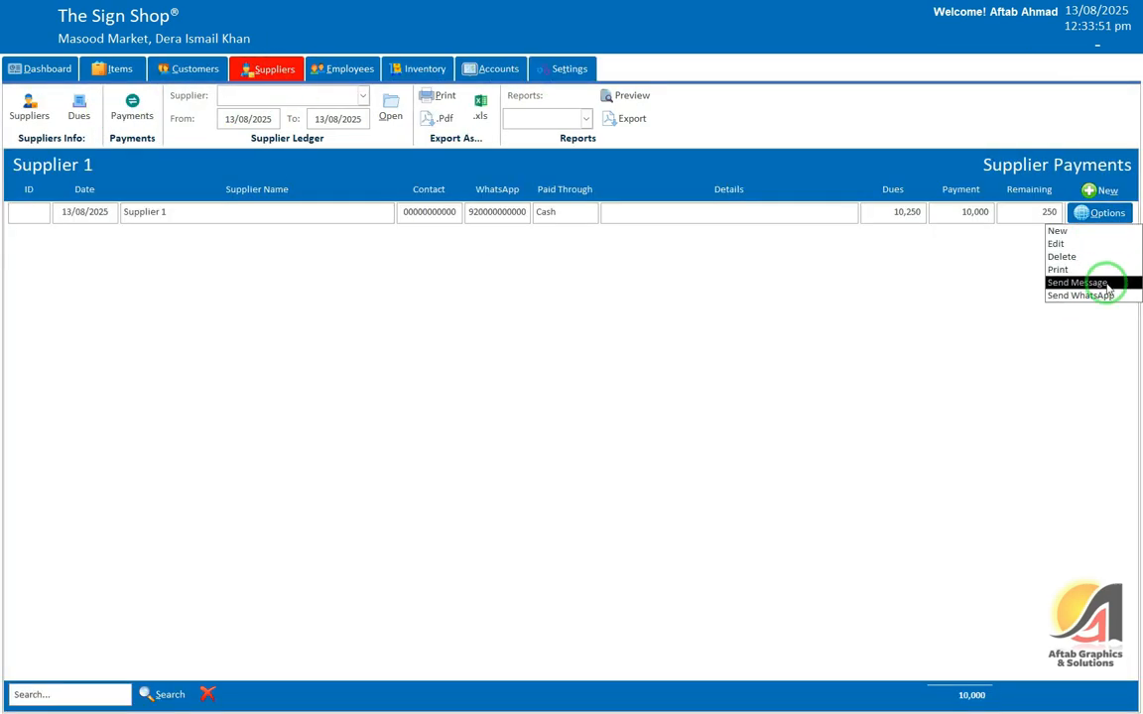
click(346, 69)
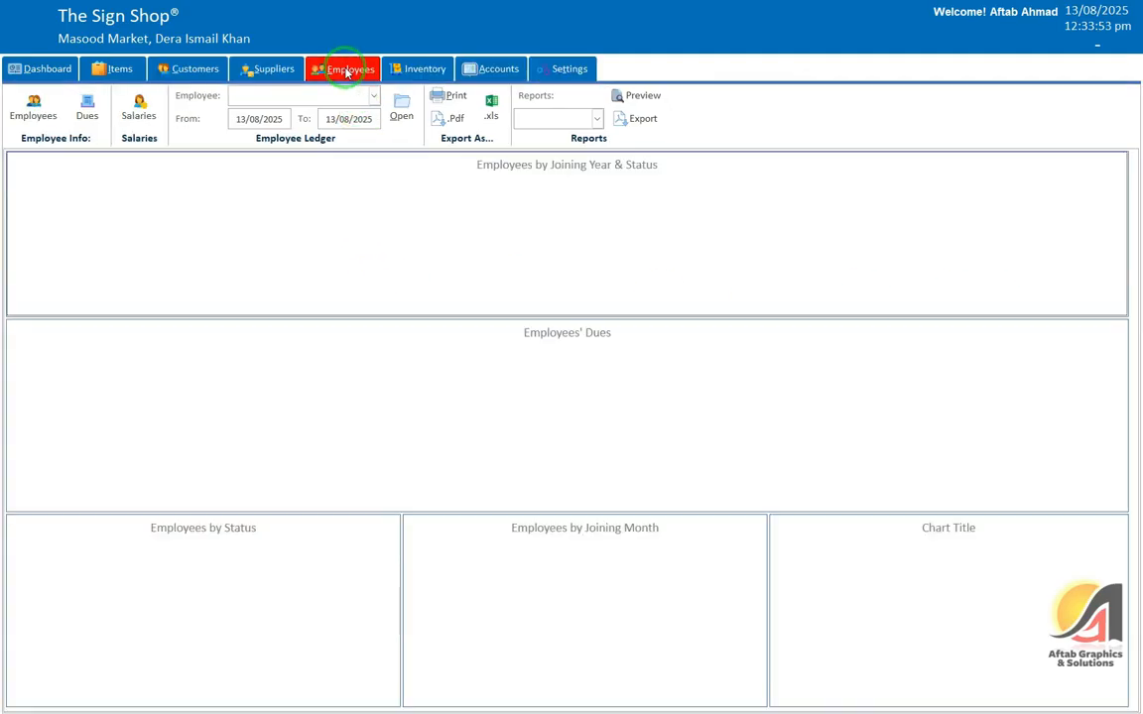
Step: Check the employee list and dues, then start a new Pay Salary entry for August 2025
click(32, 107)
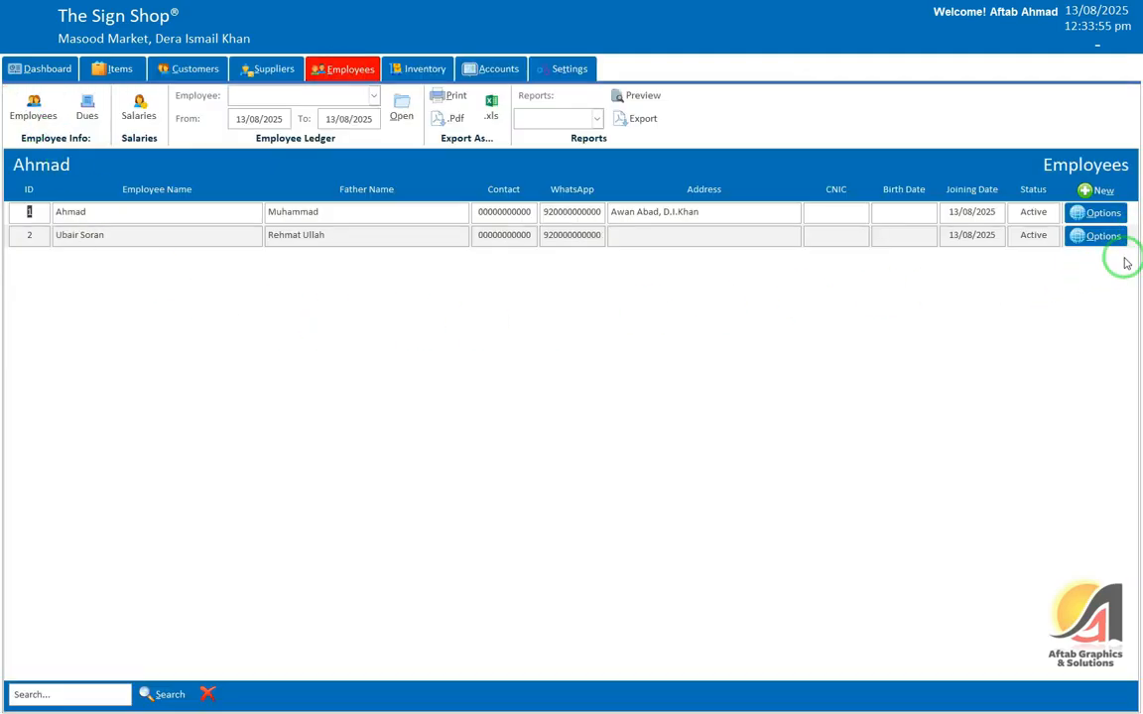
click(1104, 214)
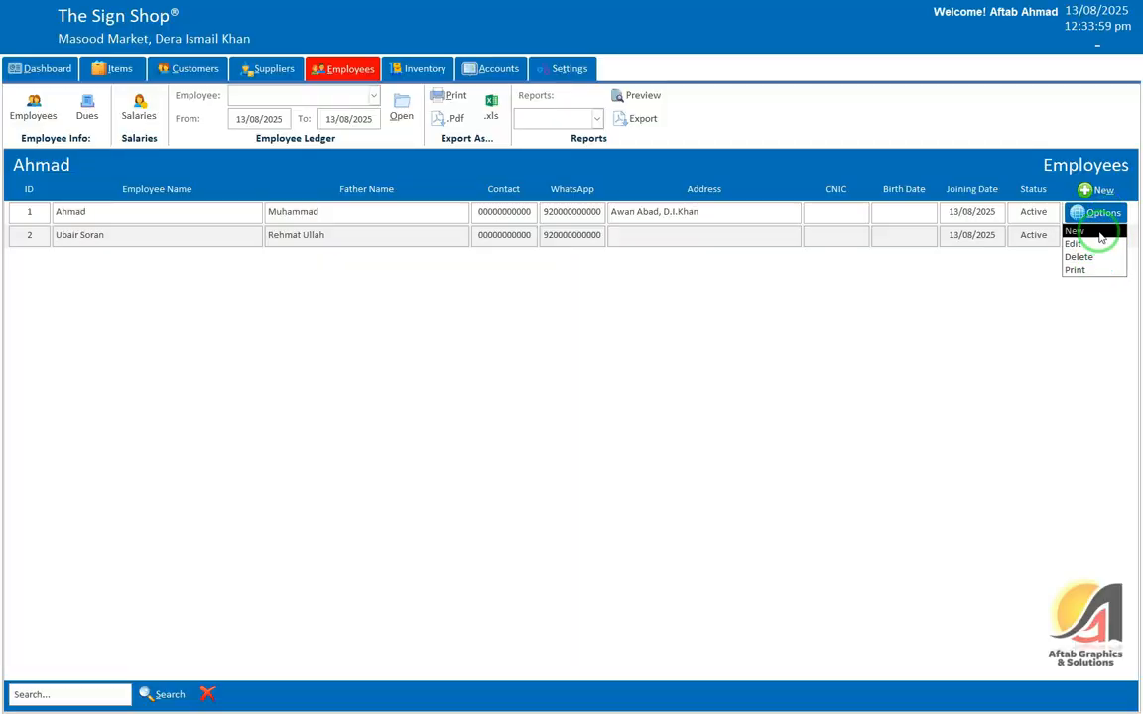
click(432, 227)
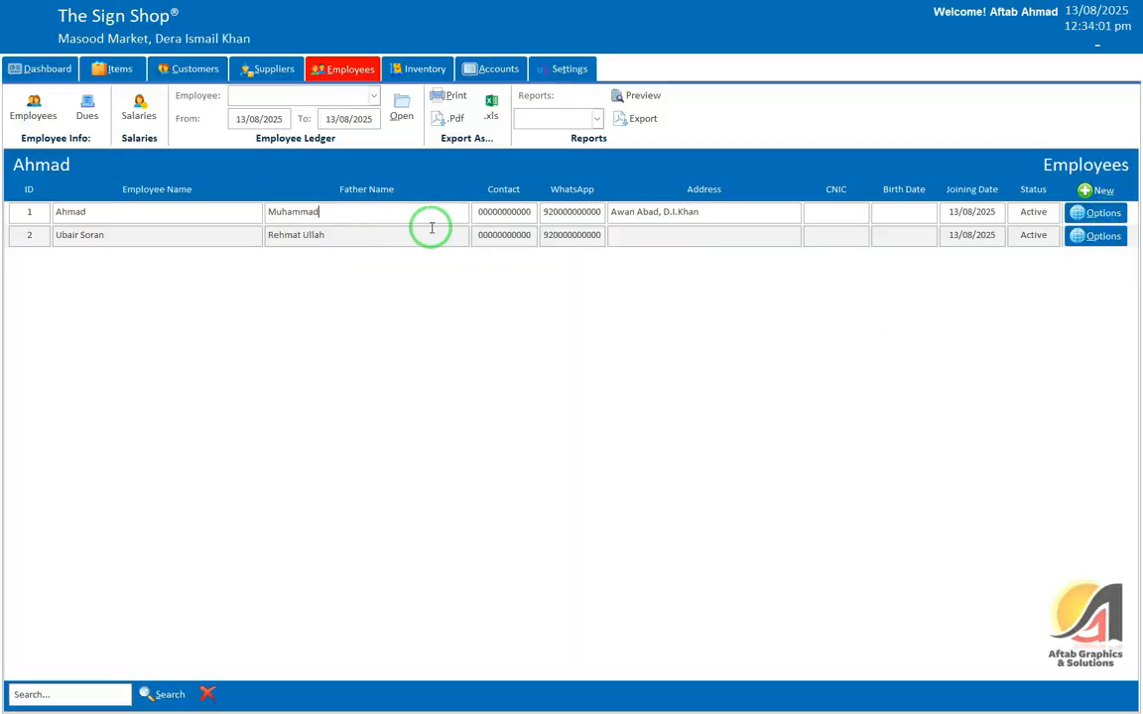
click(104, 123)
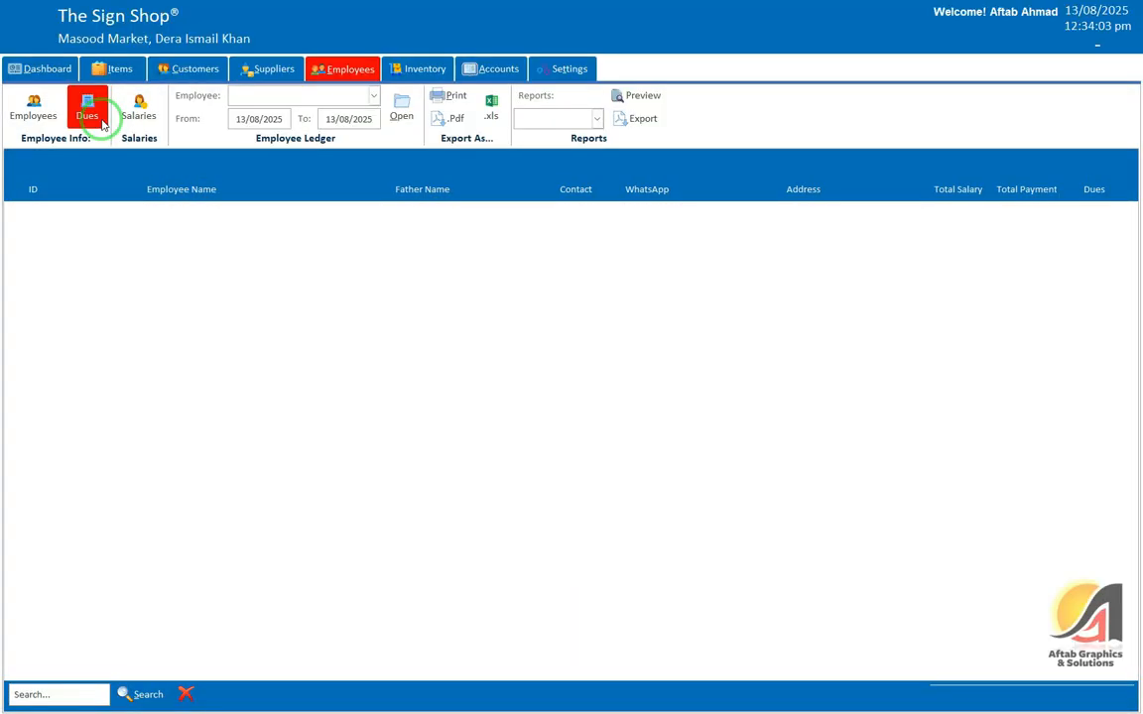
click(30, 108)
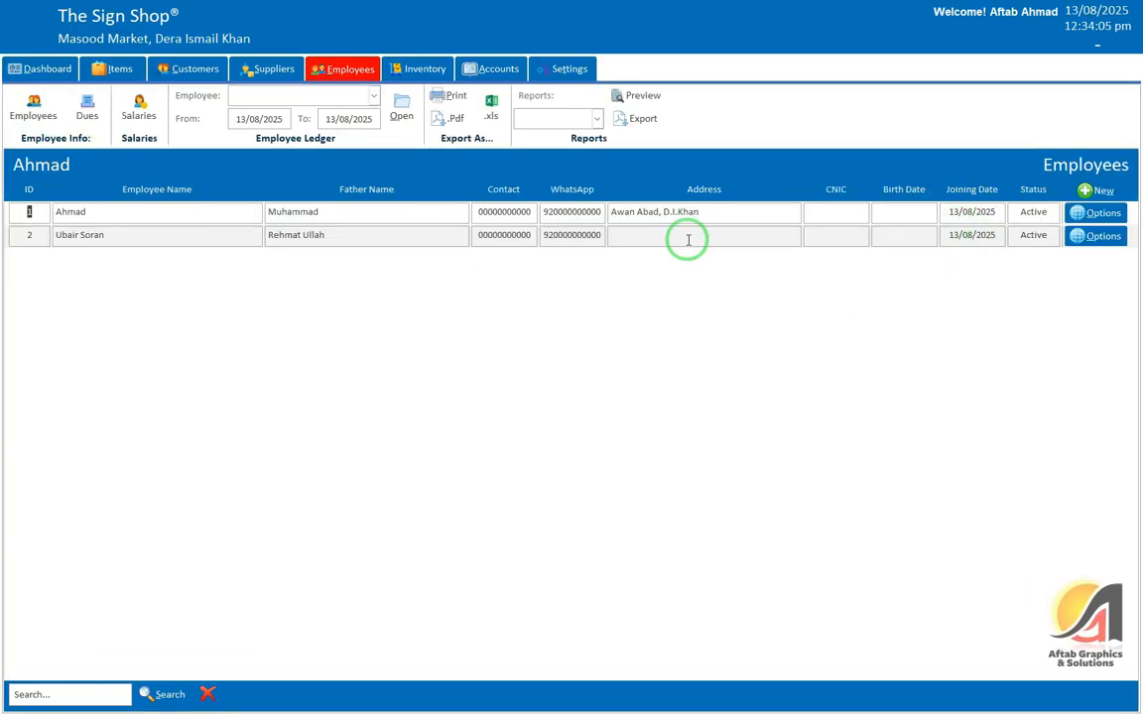
click(139, 109)
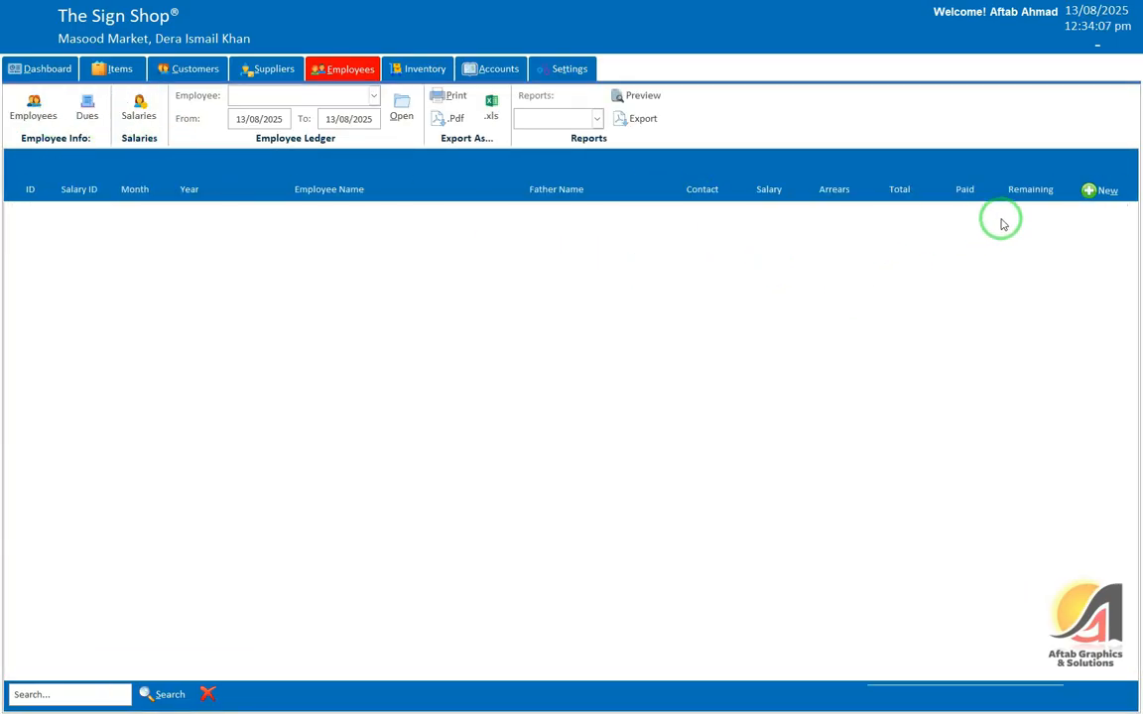
click(1108, 189)
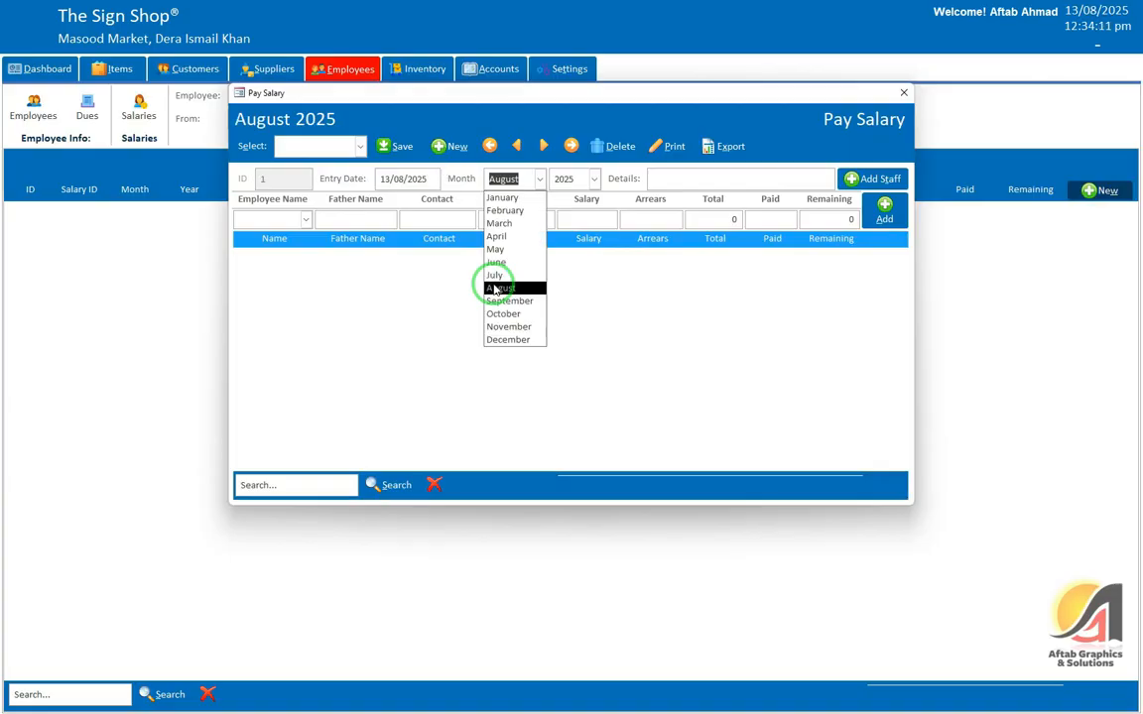
Step: Set the salary month to August 2025 and add both staff to the sheet
click(501, 288)
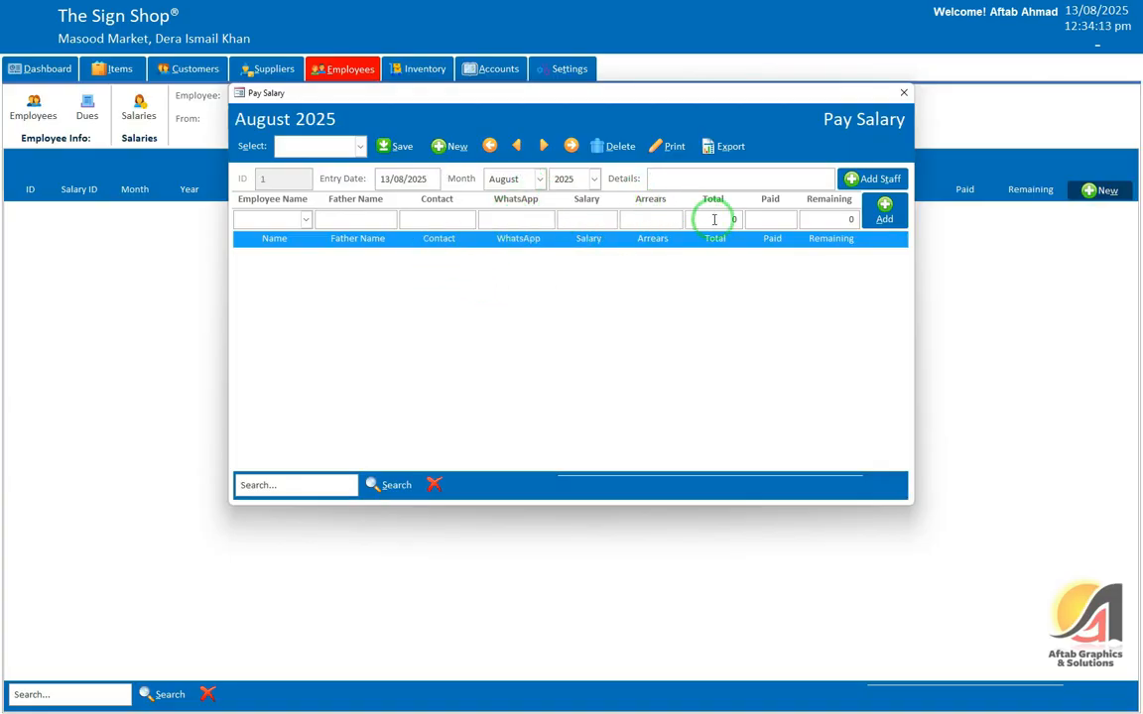
click(876, 180)
click(630, 398)
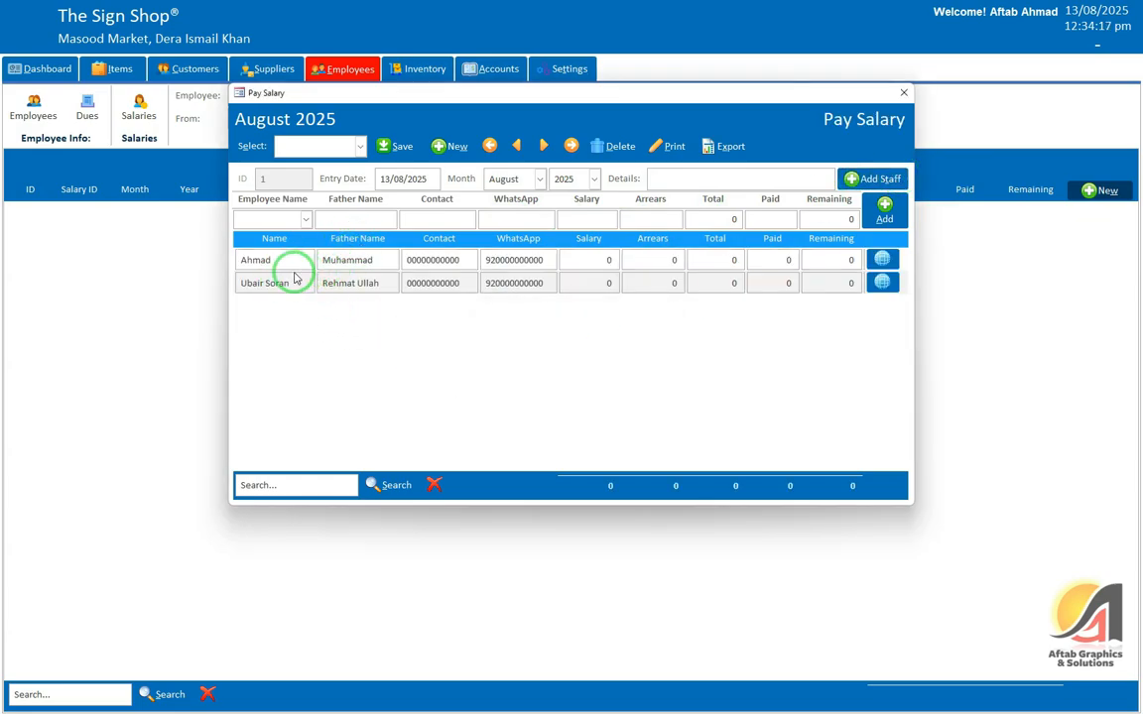
click(295, 266)
click(607, 261)
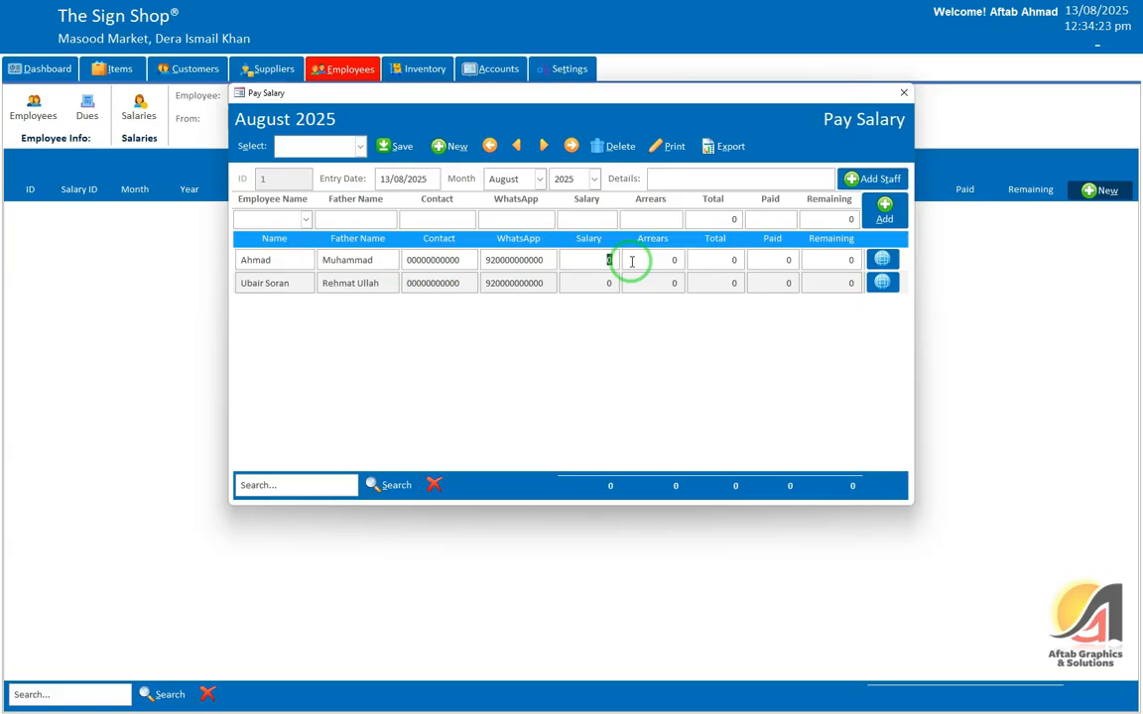
Step: Delete both staff salary rows and close the Pay Salary window
click(883, 283)
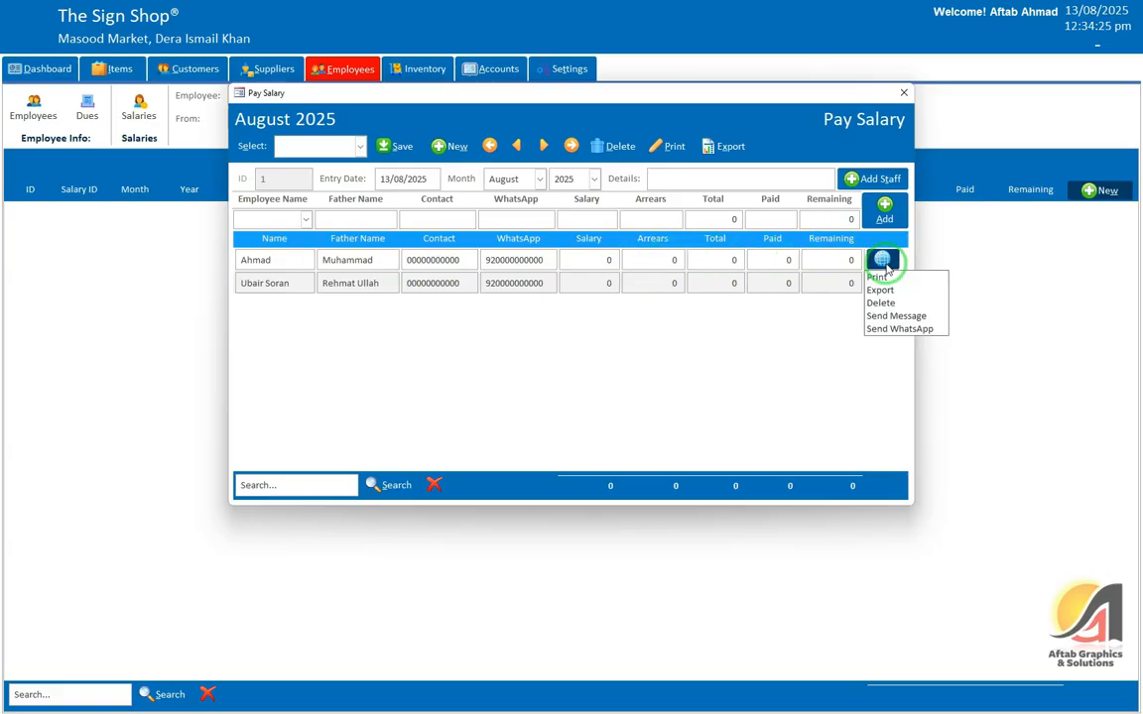
click(896, 305)
click(577, 391)
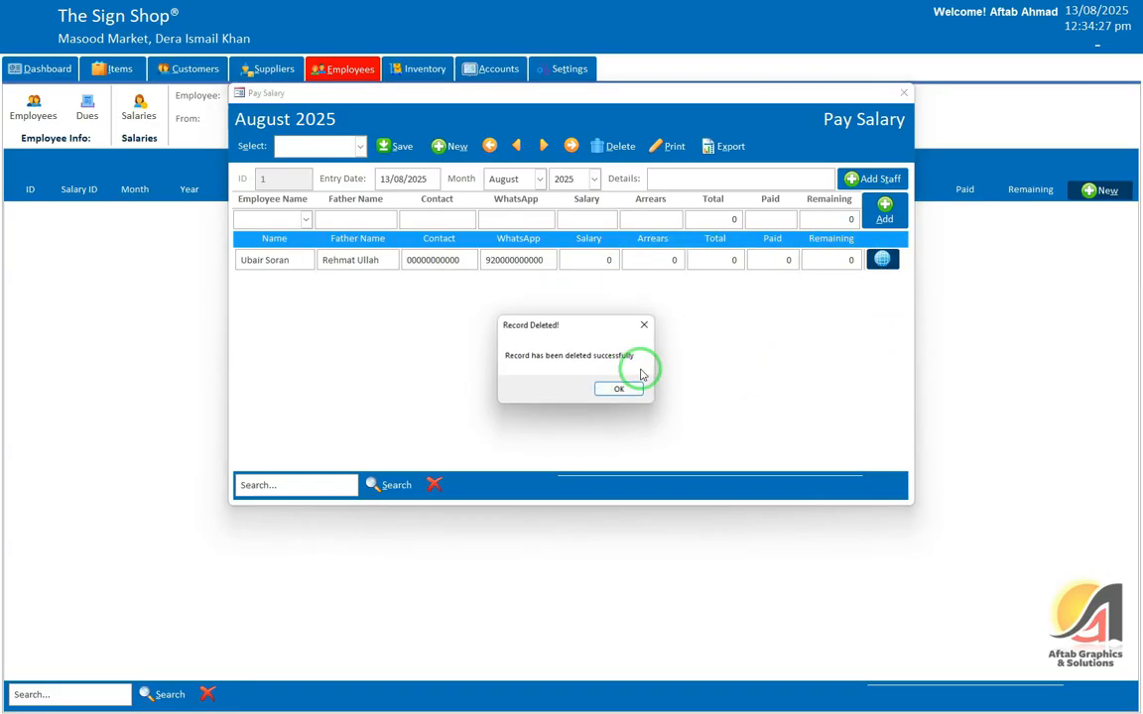
click(618, 387)
click(882, 259)
click(896, 302)
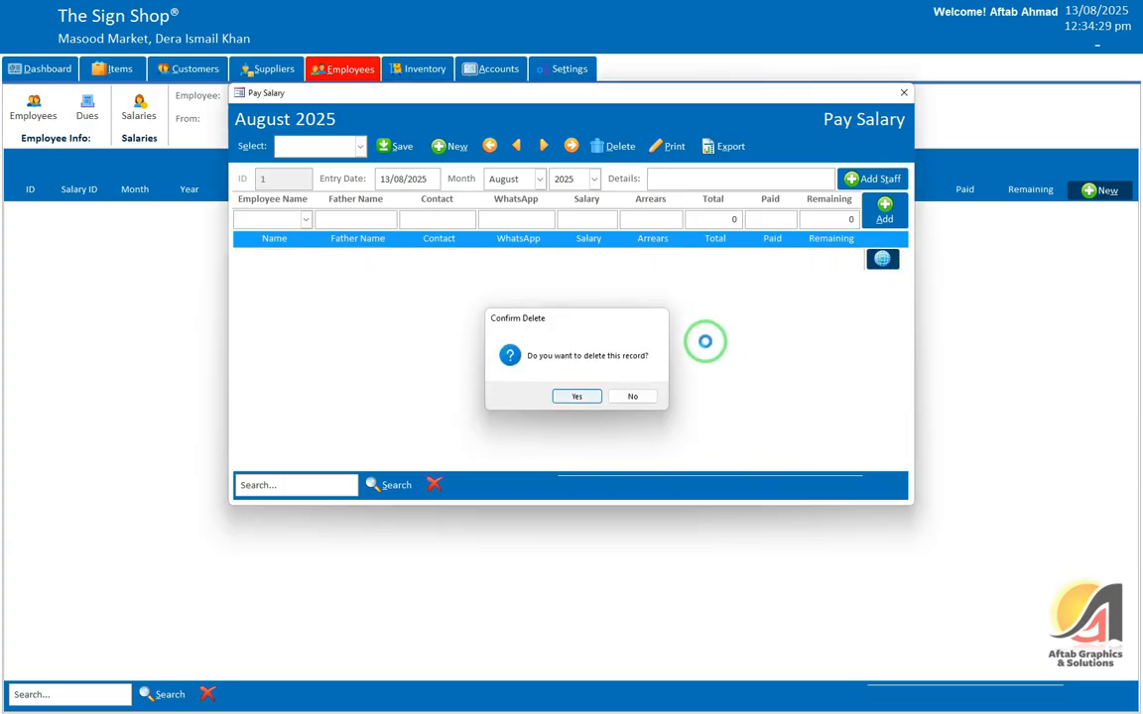
key(Return)
key(Return)
click(901, 95)
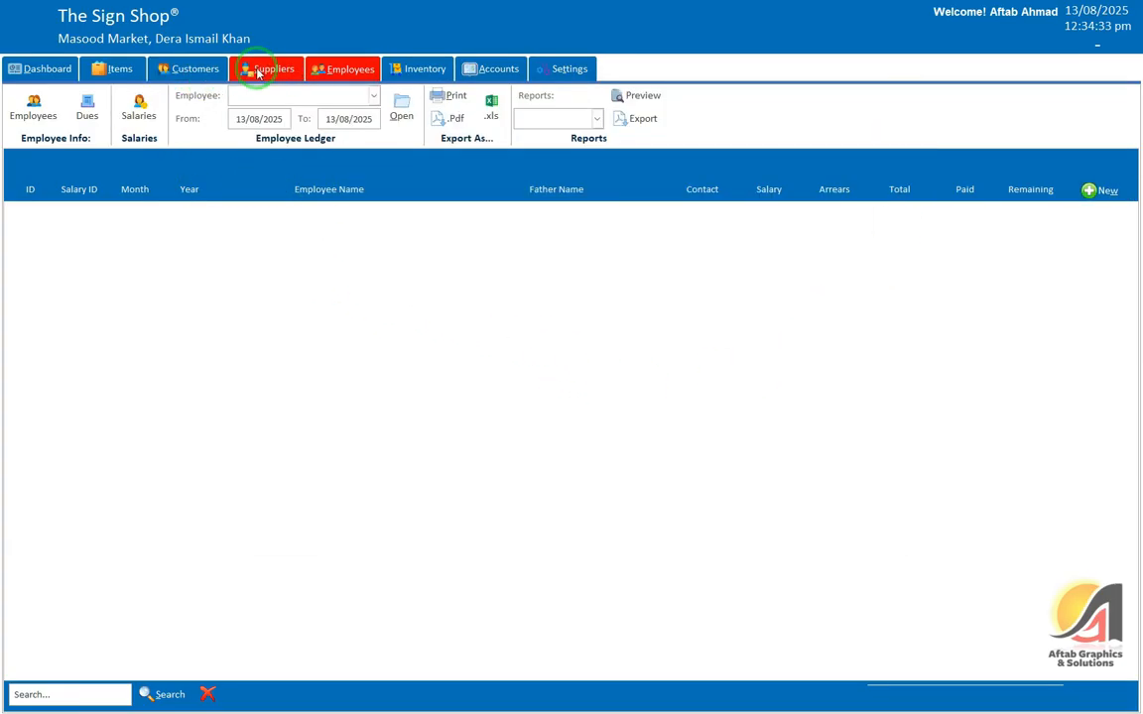
Step: From the Employees list, save the first employee's salary as 35,000
click(332, 70)
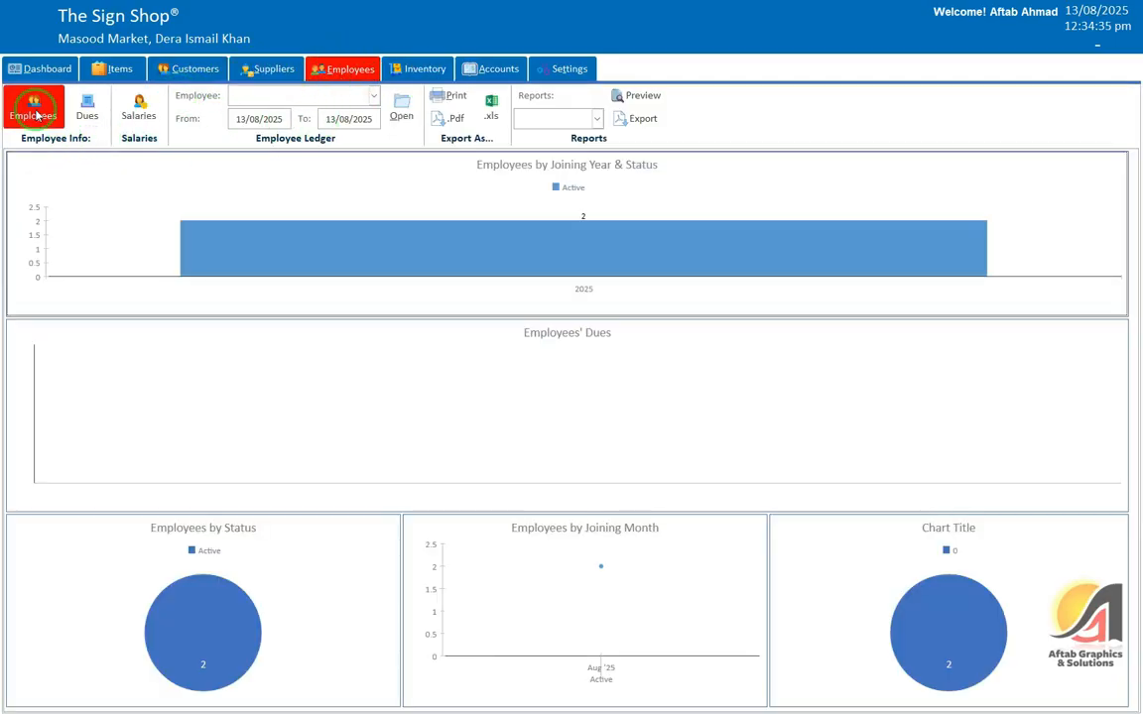
click(32, 107)
click(1104, 220)
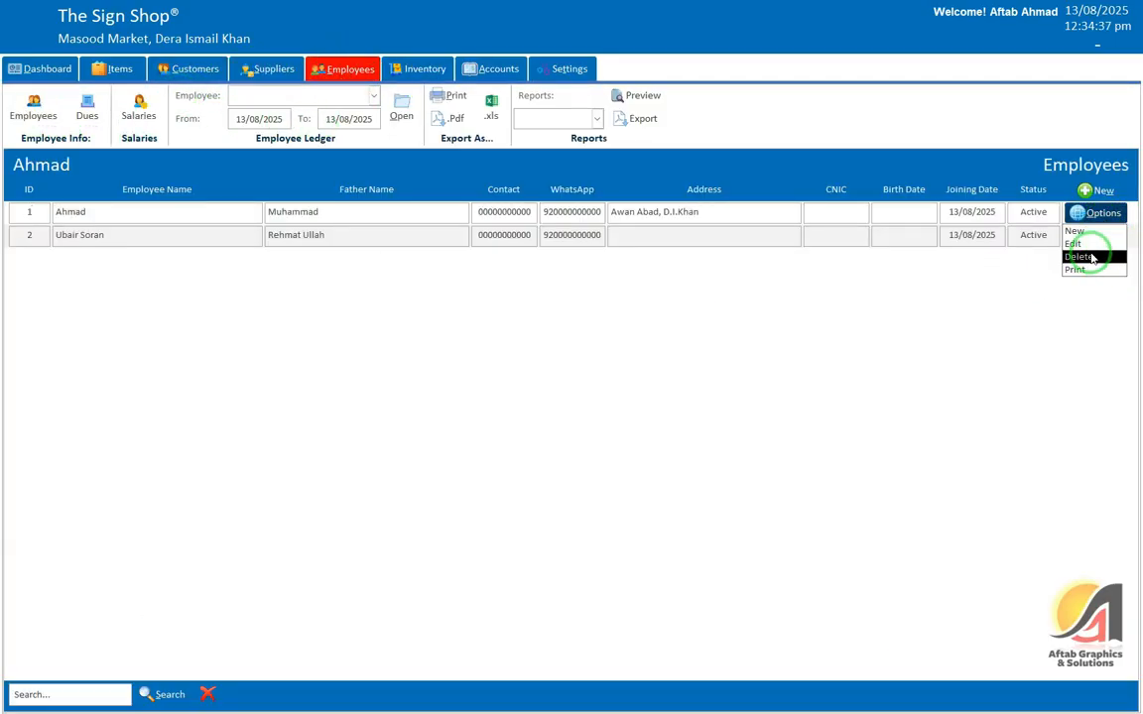
click(1076, 244)
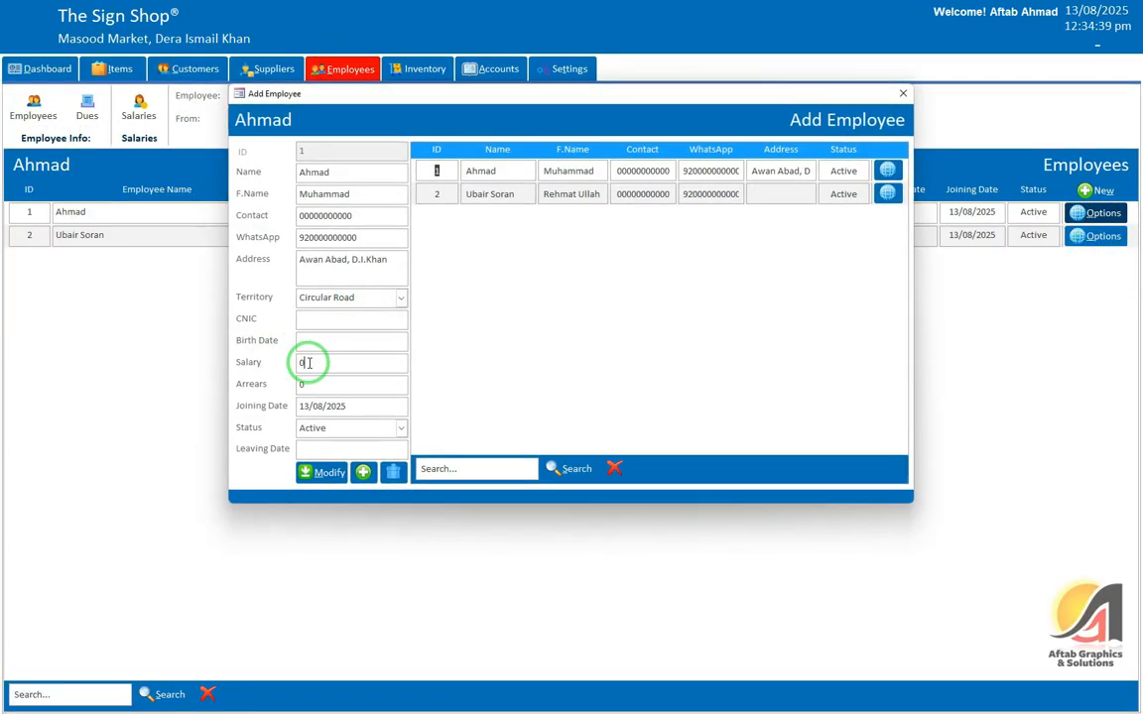
drag(308, 362, 359, 358)
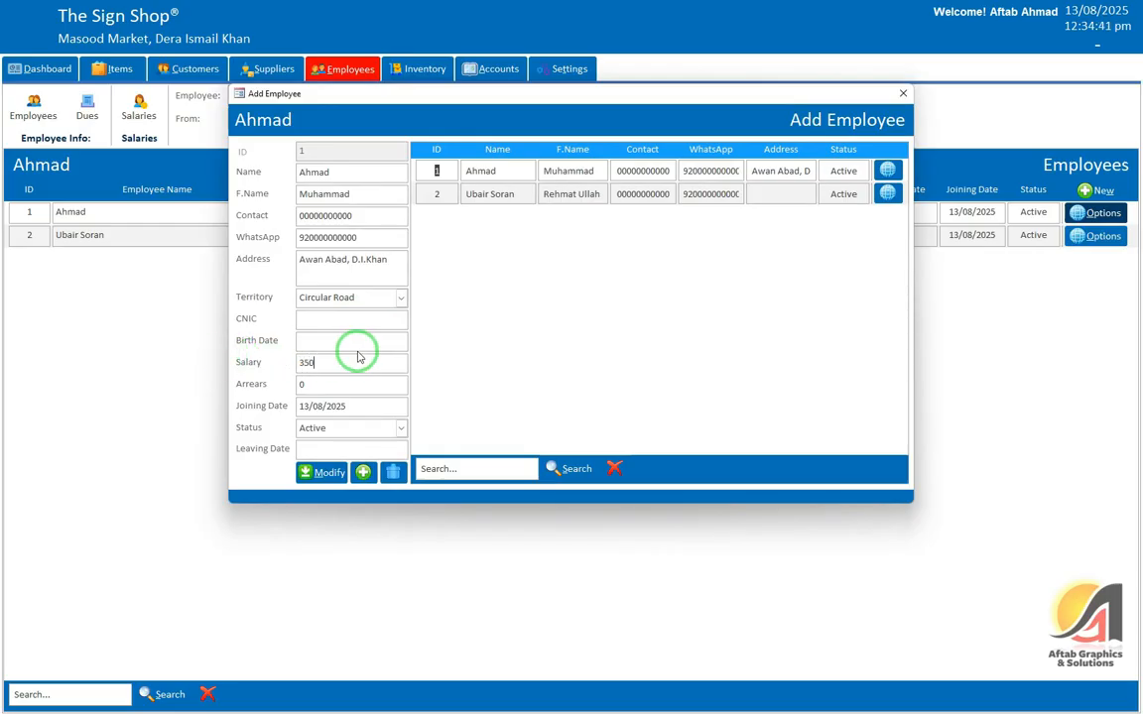
click(327, 472)
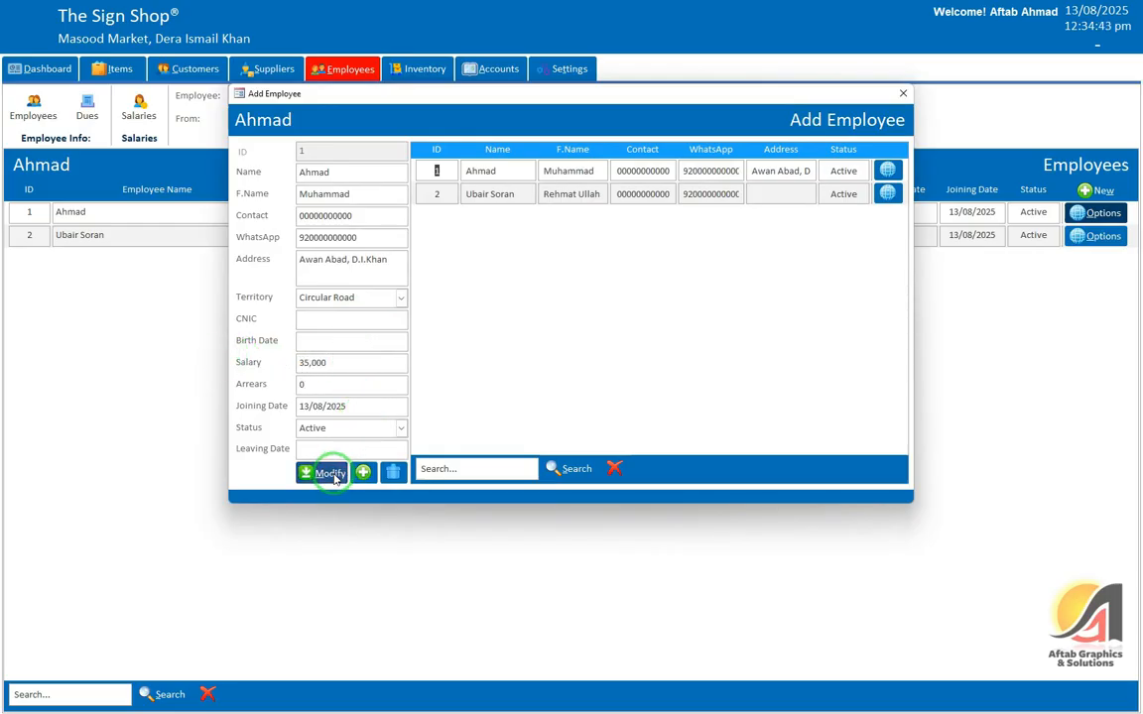
click(635, 395)
click(901, 93)
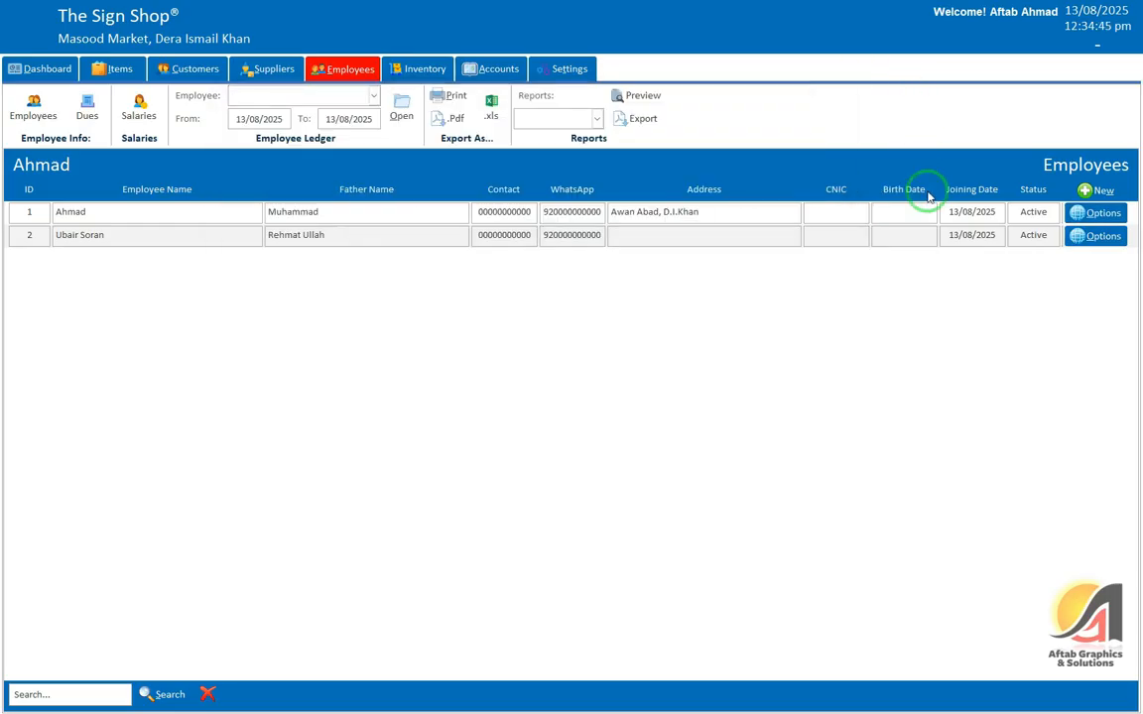
Step: Recheck the first employee's 35,000 salary, then save the second employee's salary as 30,000
click(1098, 213)
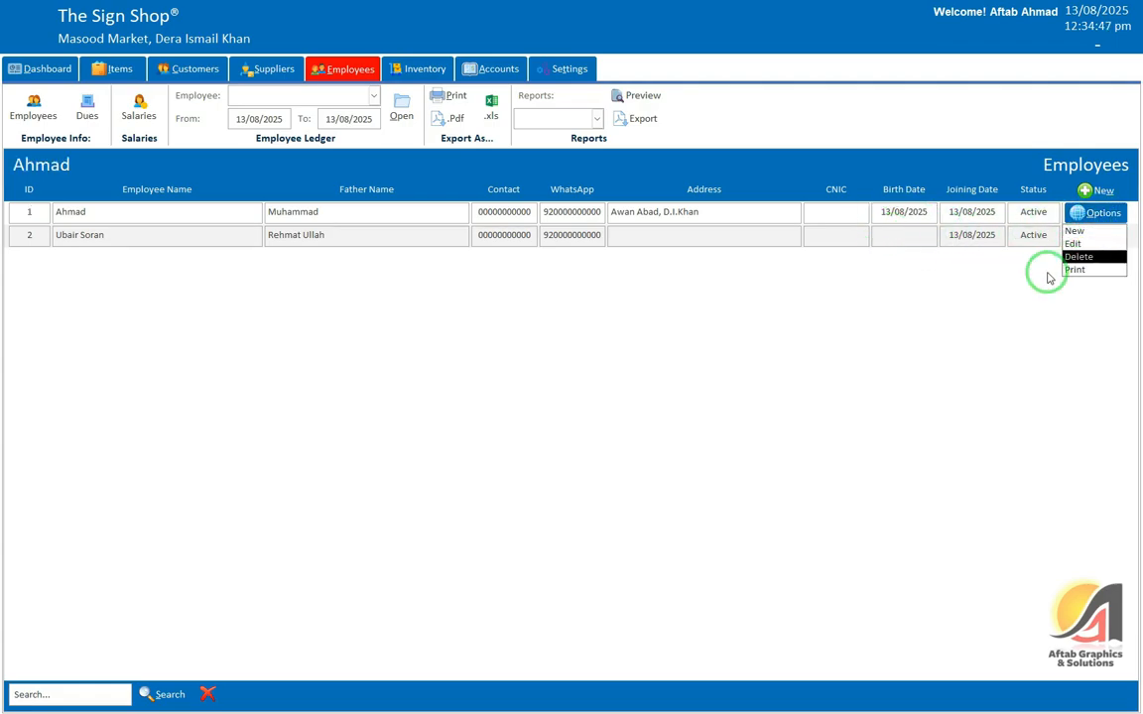
click(1090, 255)
click(266, 363)
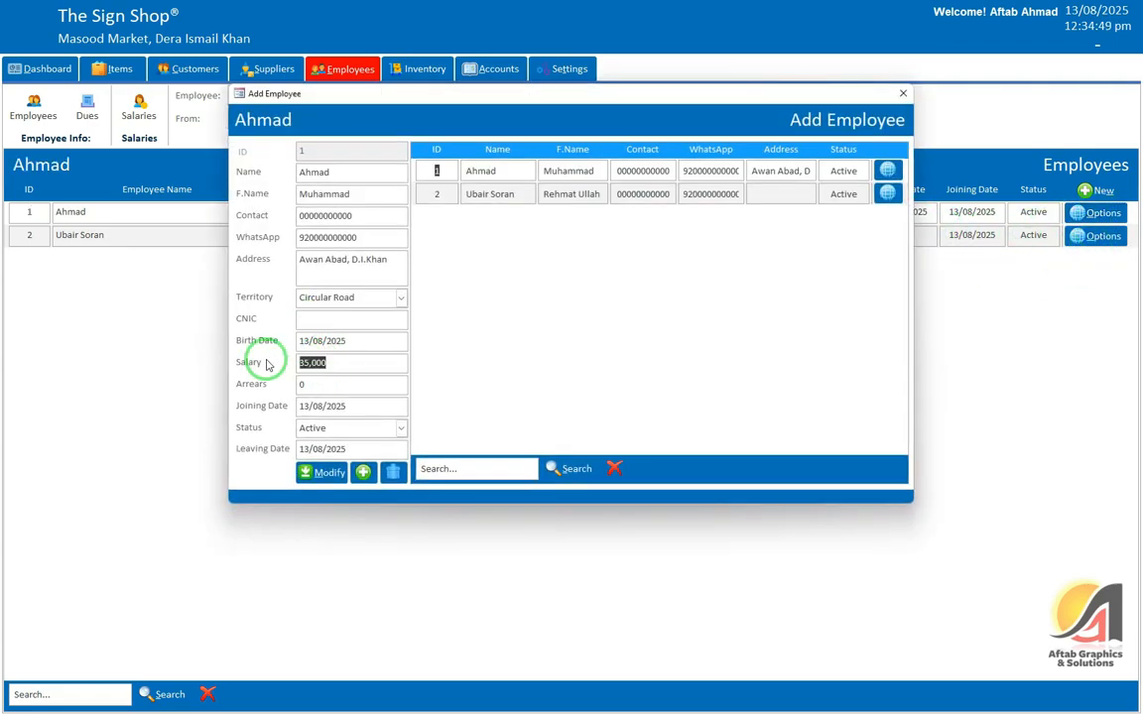
click(899, 94)
click(1094, 236)
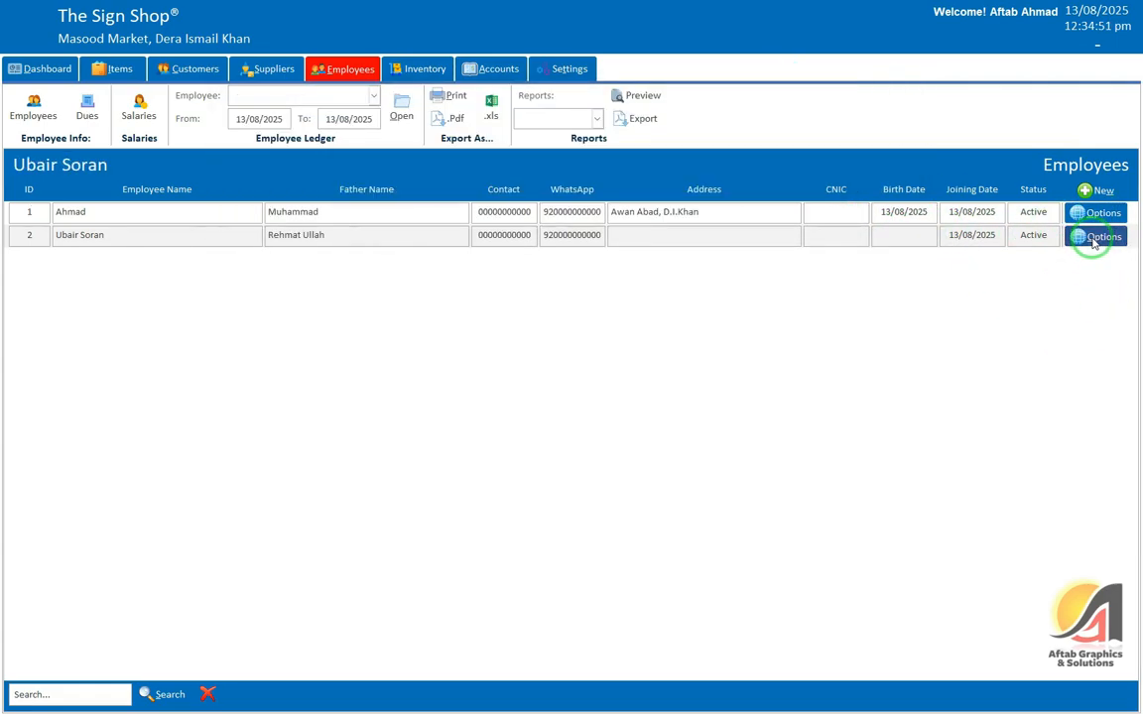
click(1108, 266)
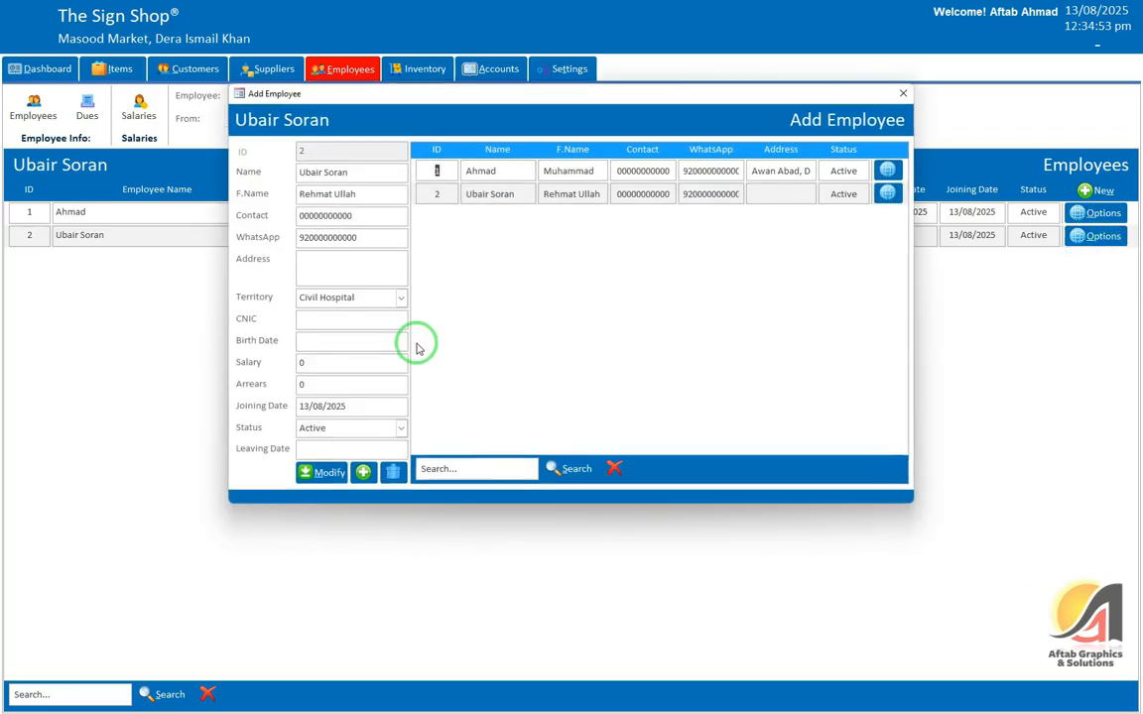
click(294, 368)
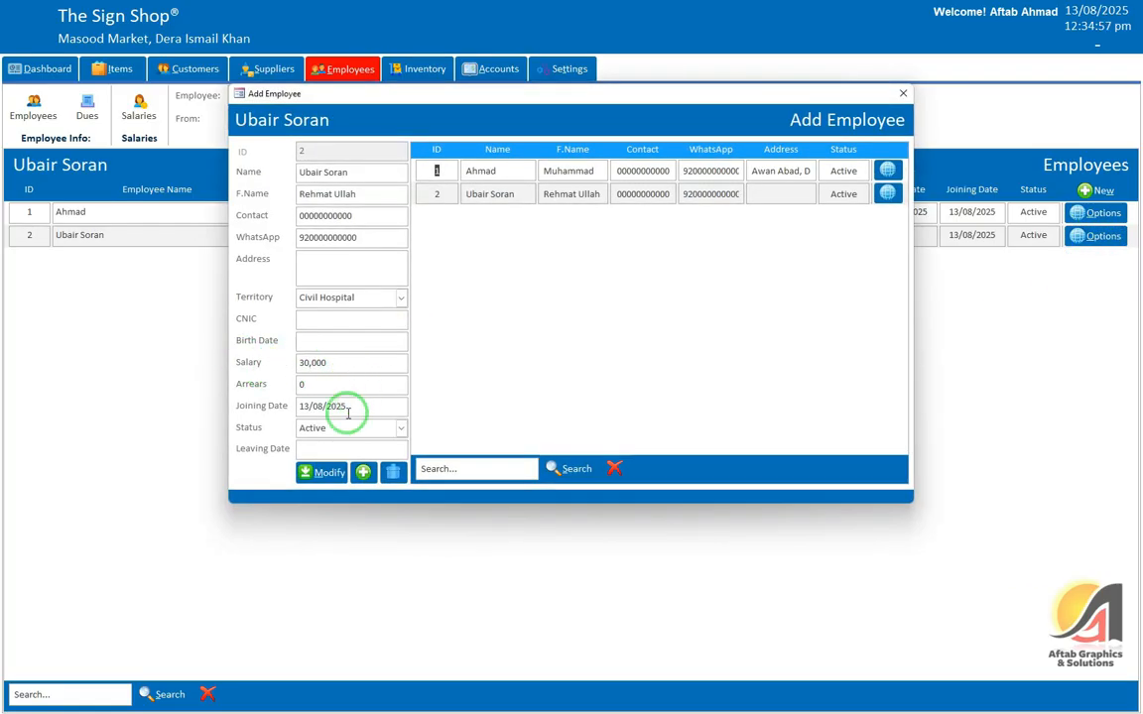
click(328, 473)
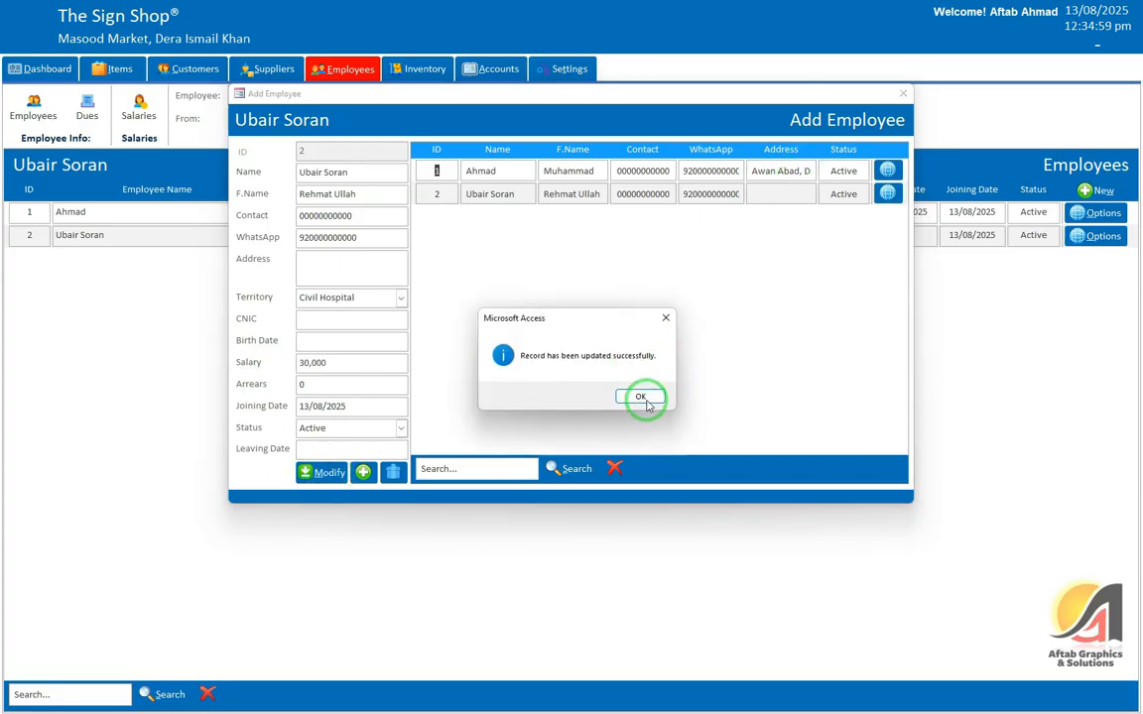
click(642, 397)
click(903, 93)
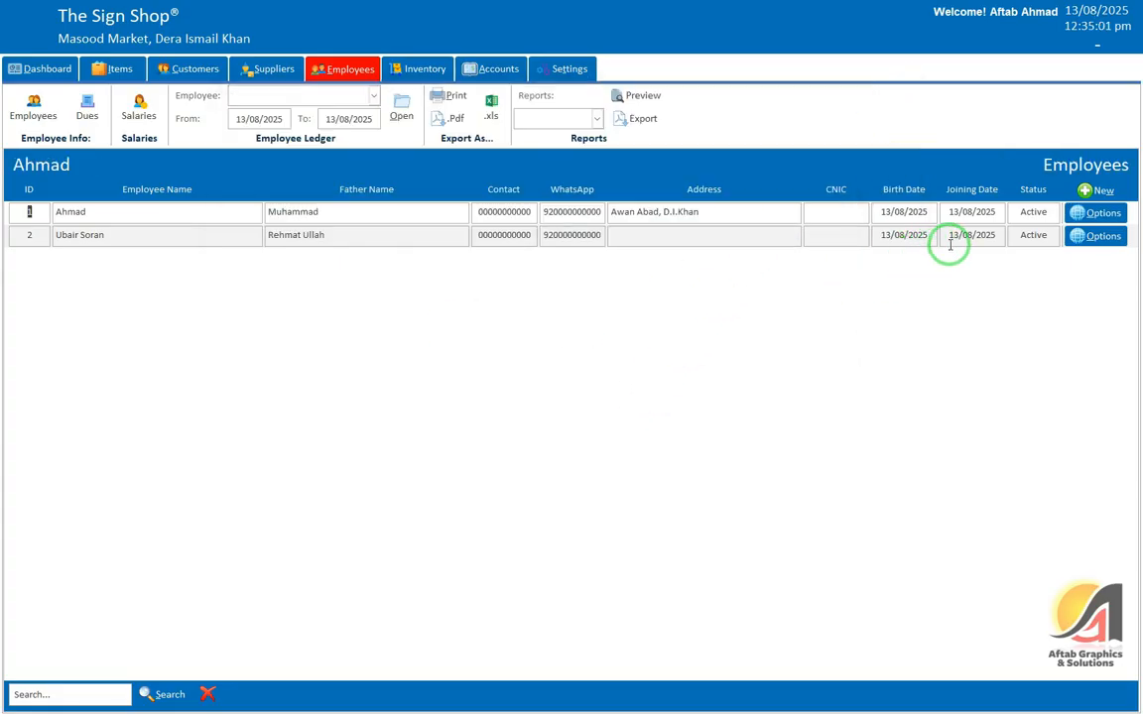
Step: Verify the second employee's 30,000 salary, then return to the Salaries list
click(1096, 235)
click(1097, 263)
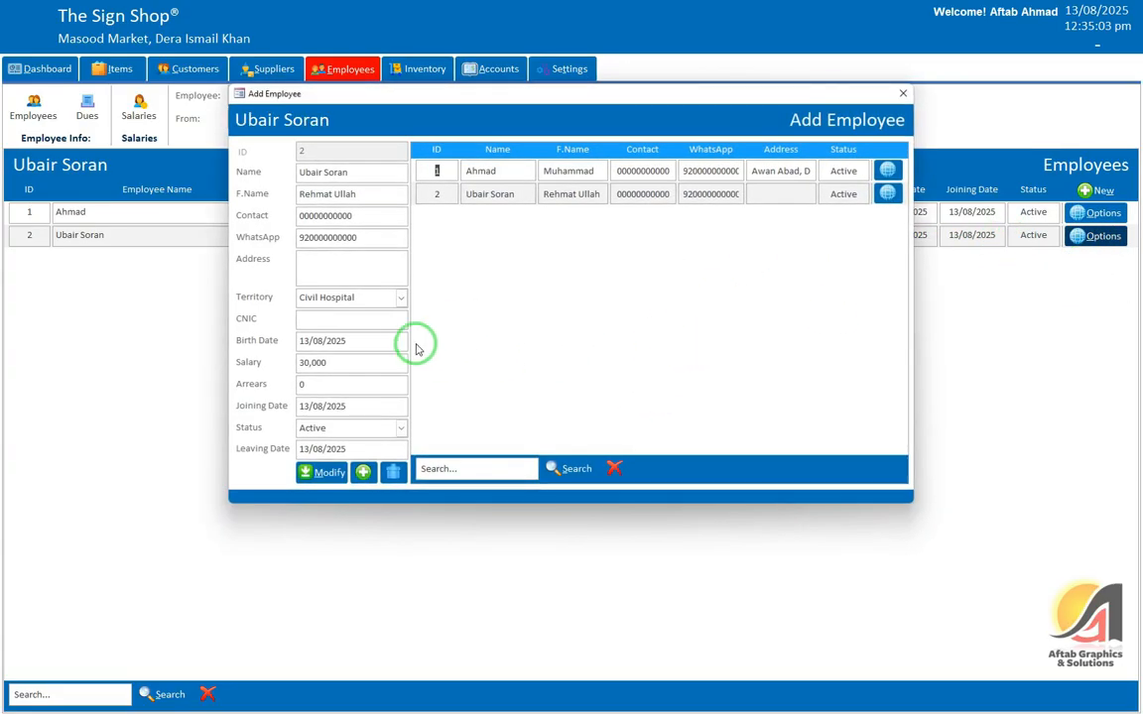
click(255, 360)
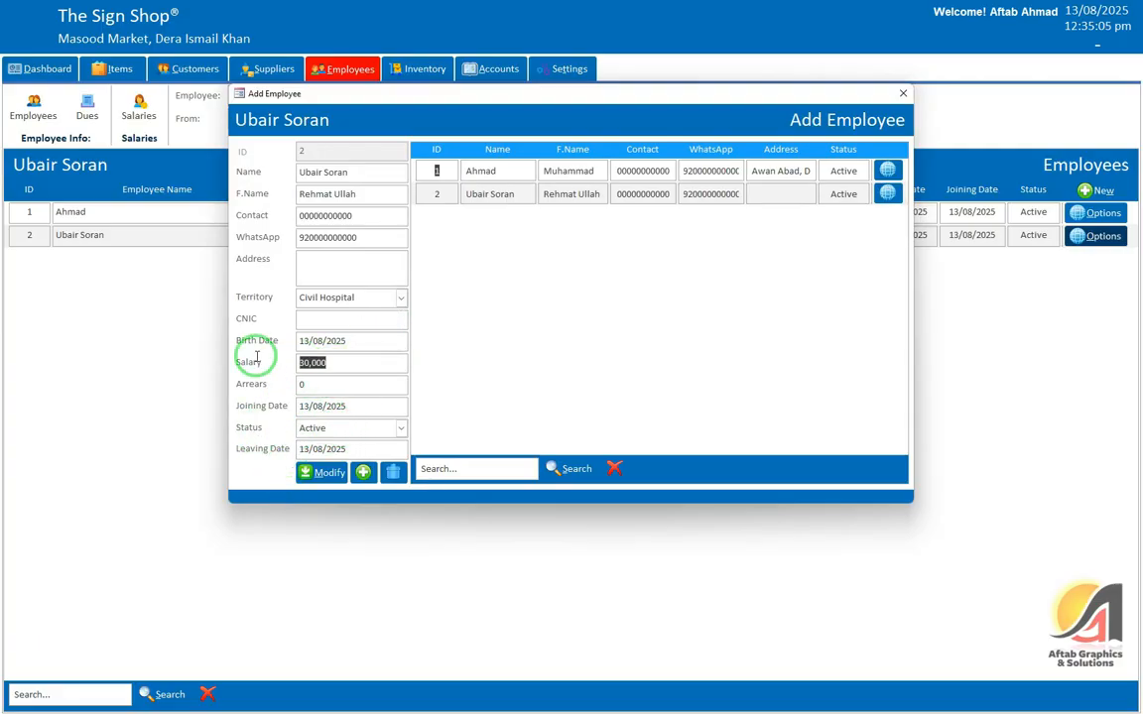
click(903, 93)
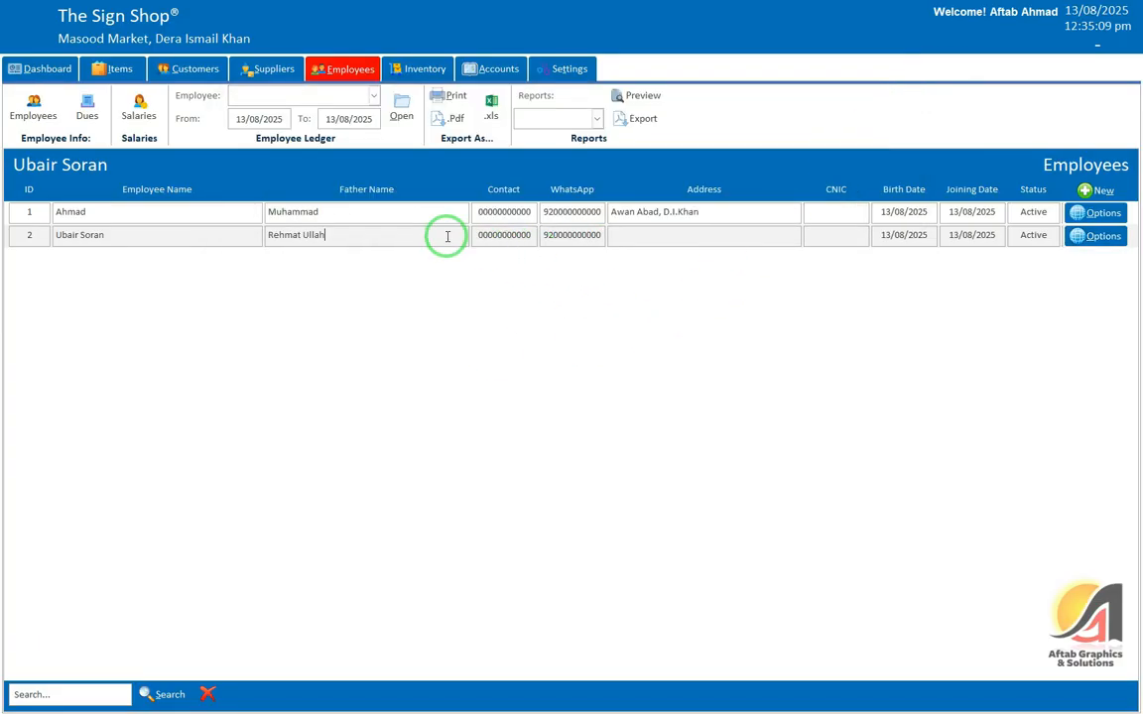
click(139, 107)
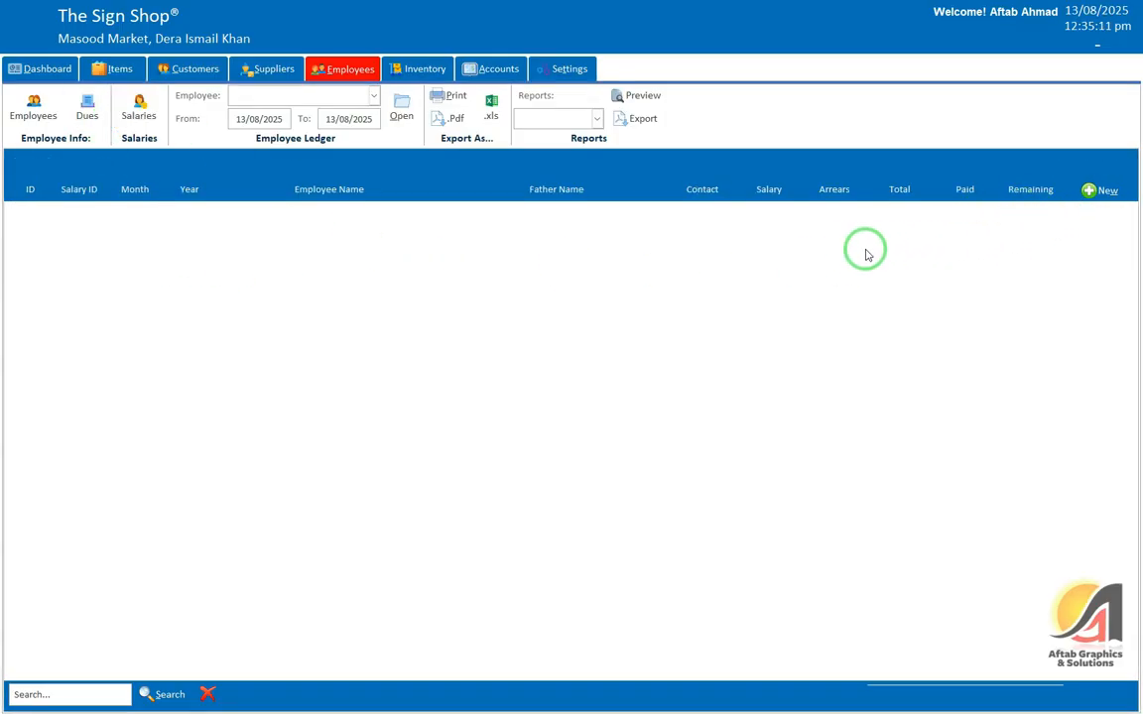
Step: Start a new August 2025 salary payment and add both staff to it
click(1099, 190)
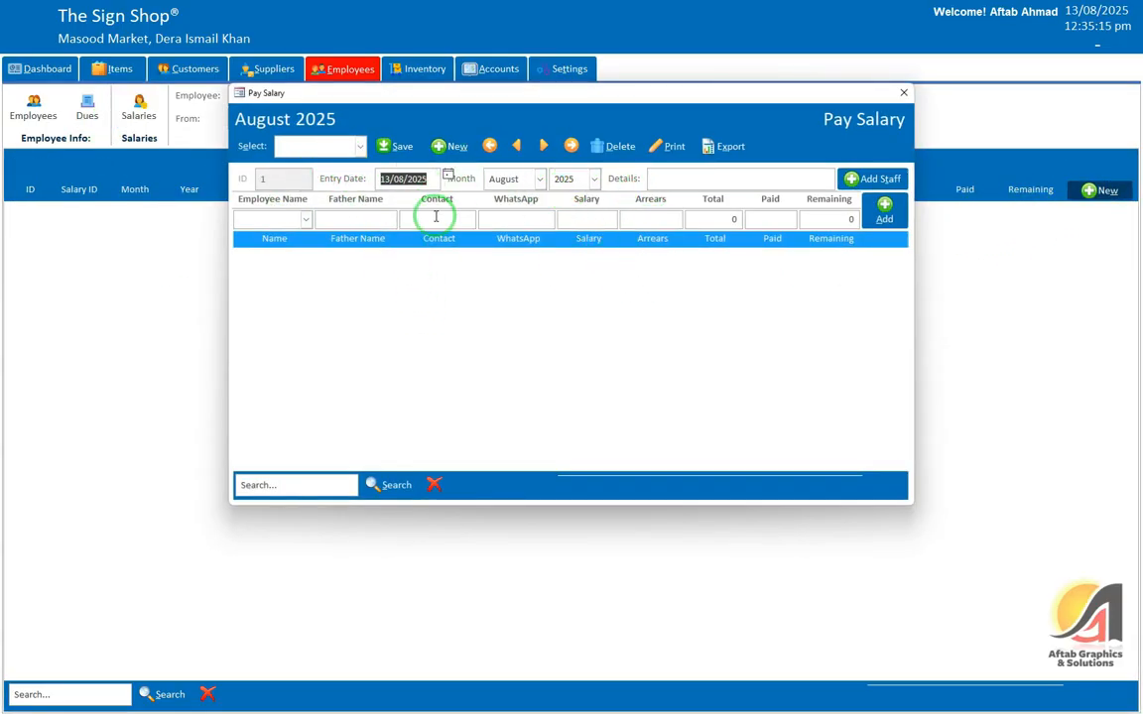
click(364, 151)
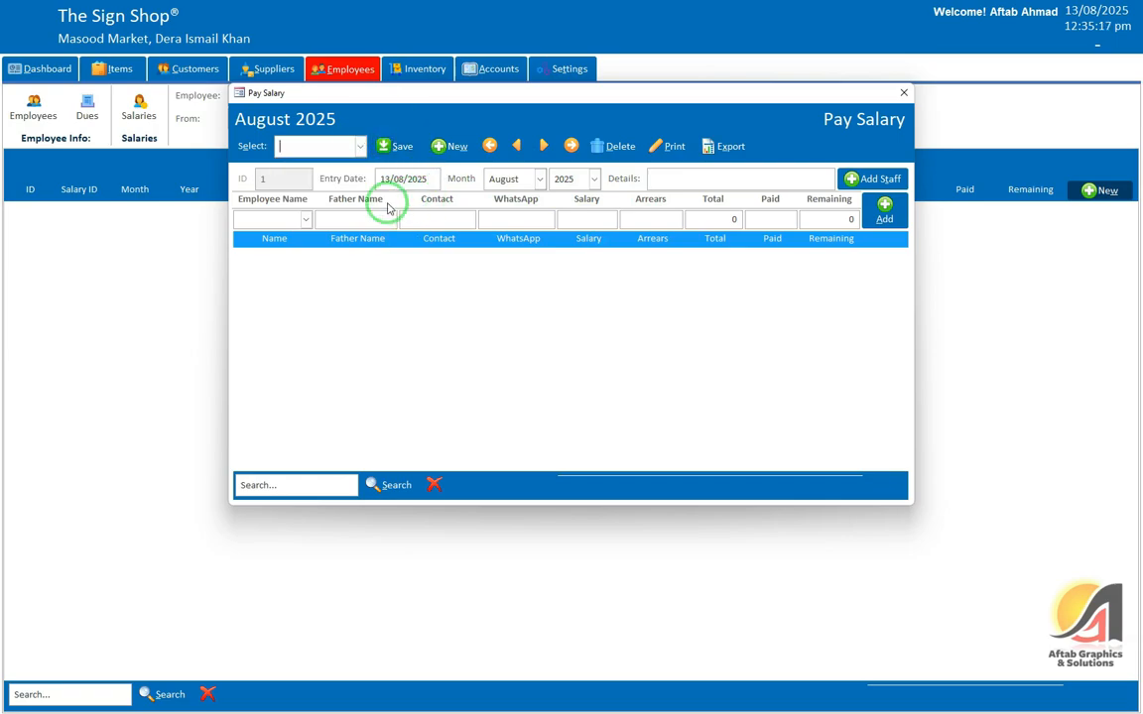
click(306, 219)
click(717, 218)
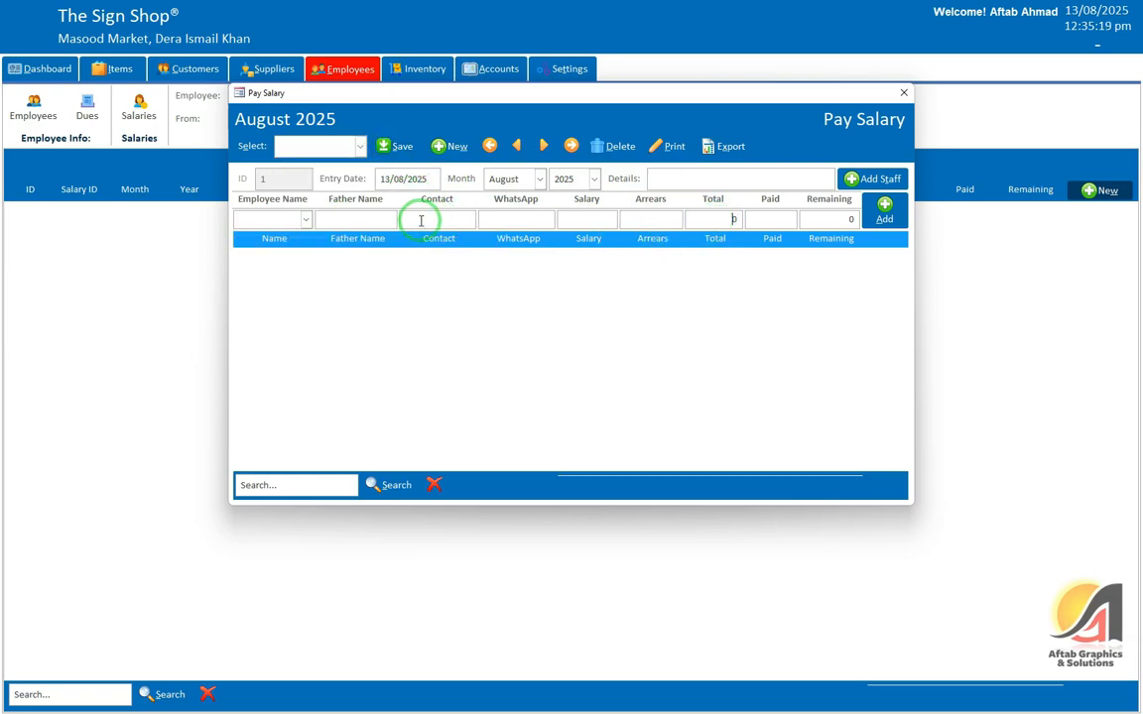
click(303, 222)
click(873, 179)
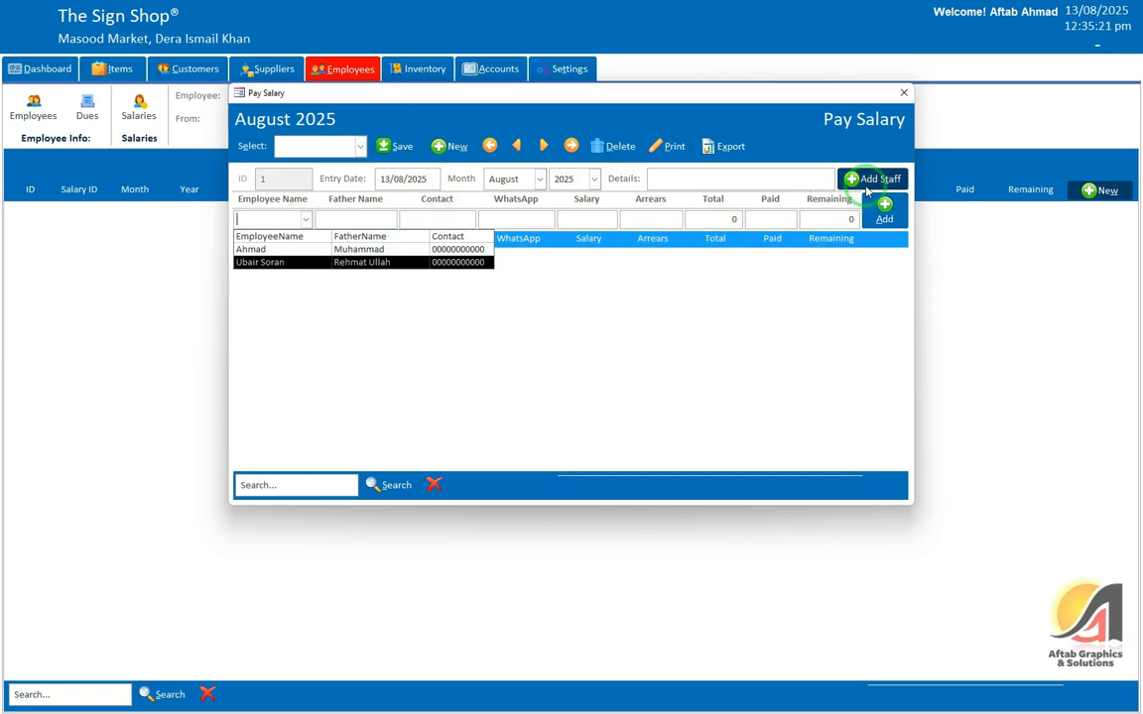
click(635, 396)
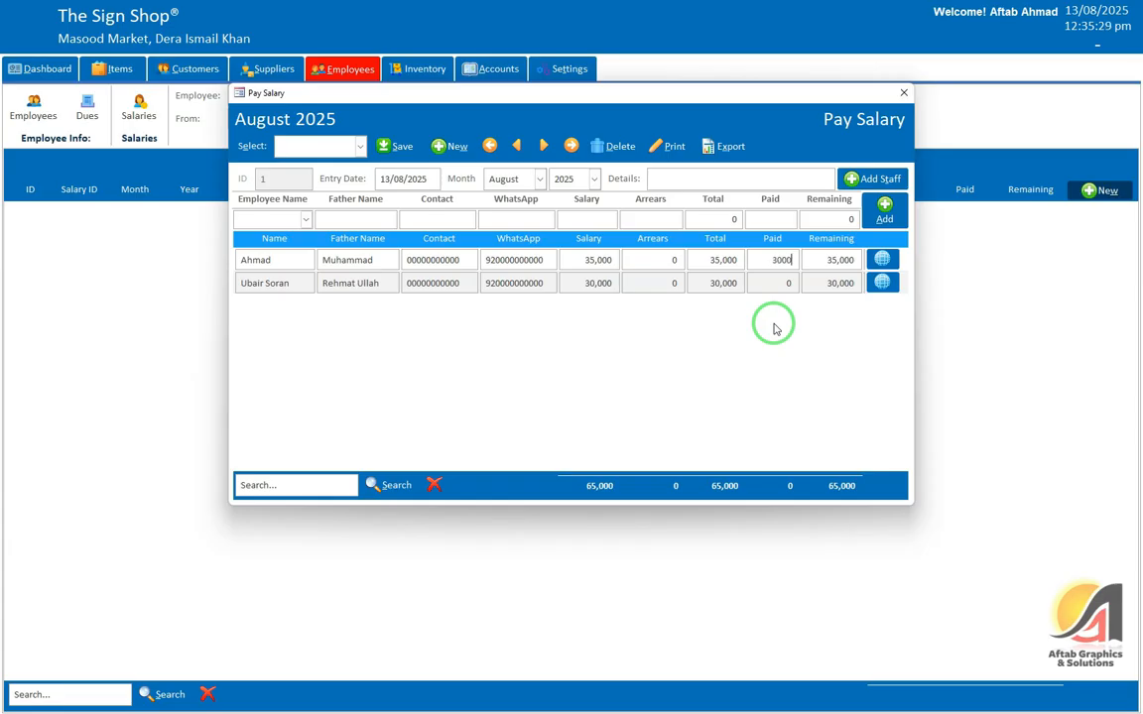
Step: Enter 30,000 paid for each employee and preview the first employee's salary slip
key(Tab)
key(Tab)
click(883, 260)
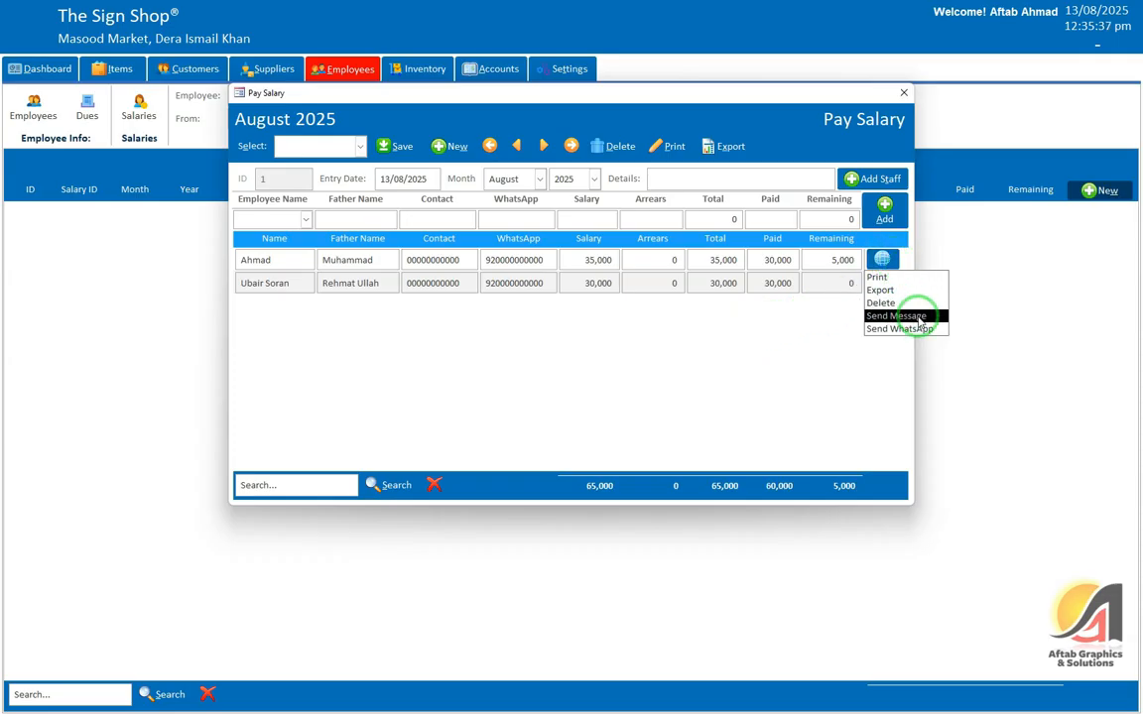
click(843, 282)
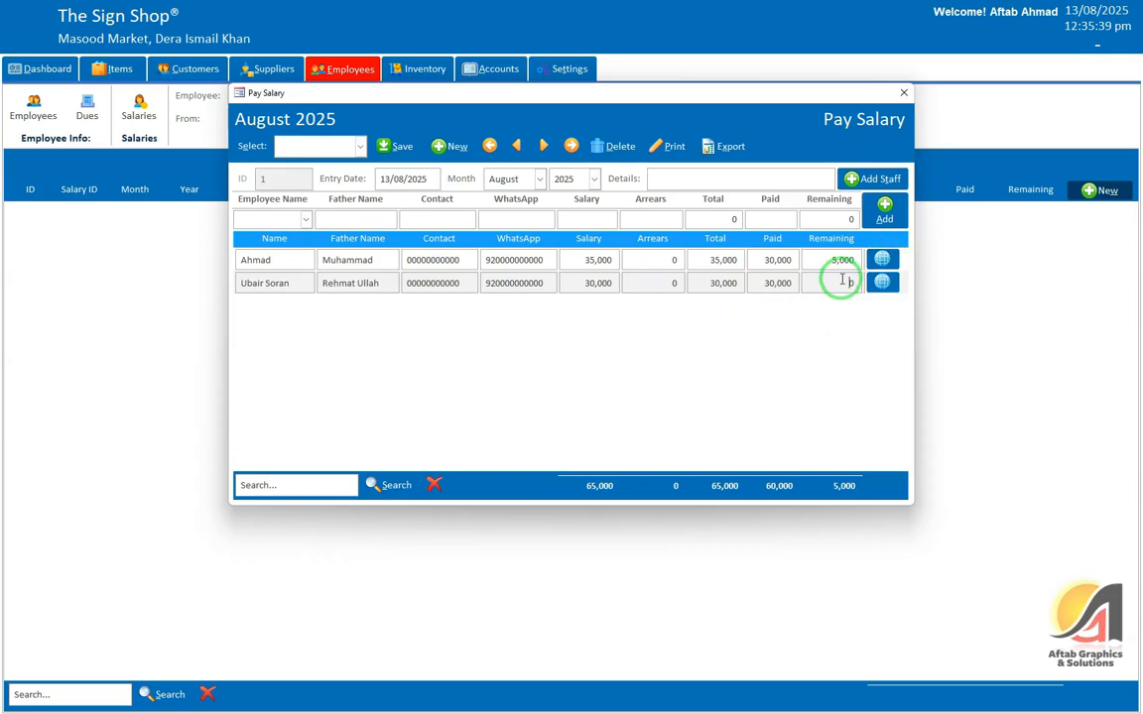
click(882, 260)
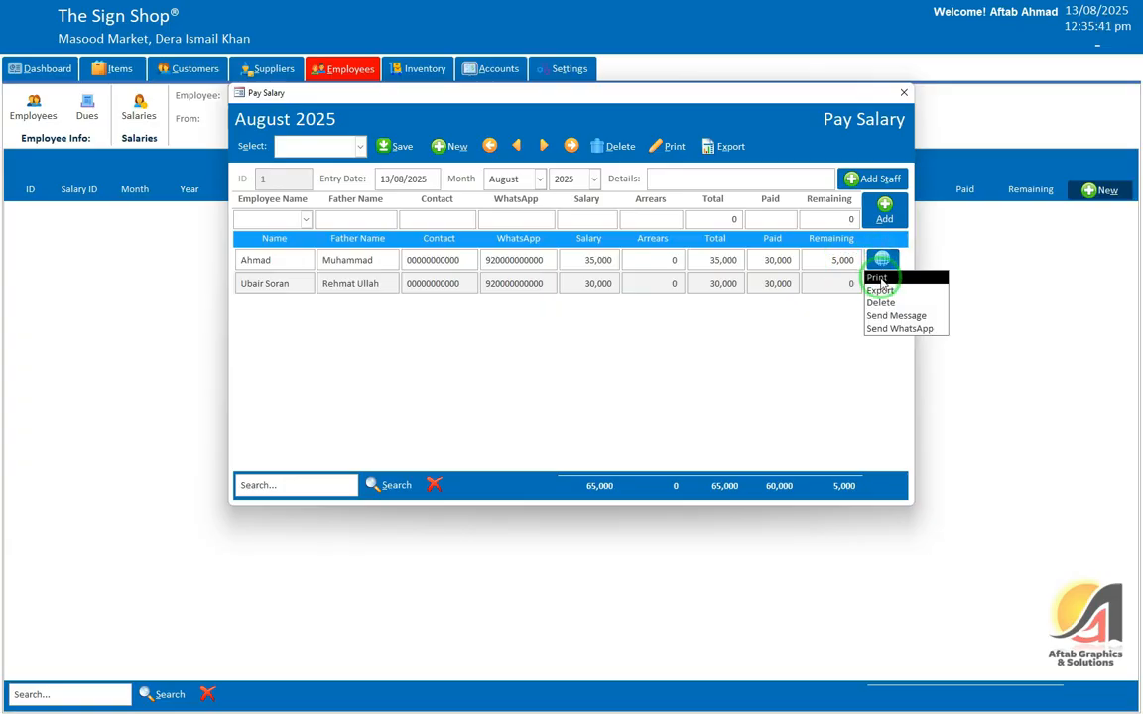
click(877, 277)
Step: Inspect the first employee's salary slip full screen, then preview the second employee's slip
click(724, 47)
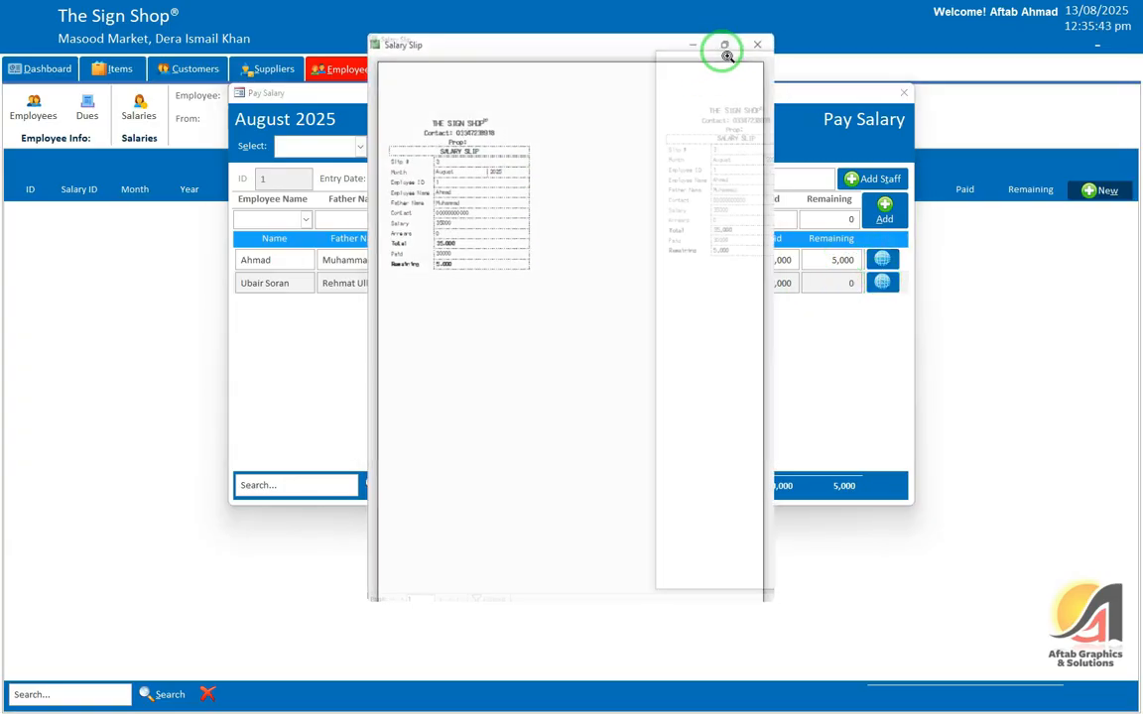
click(377, 192)
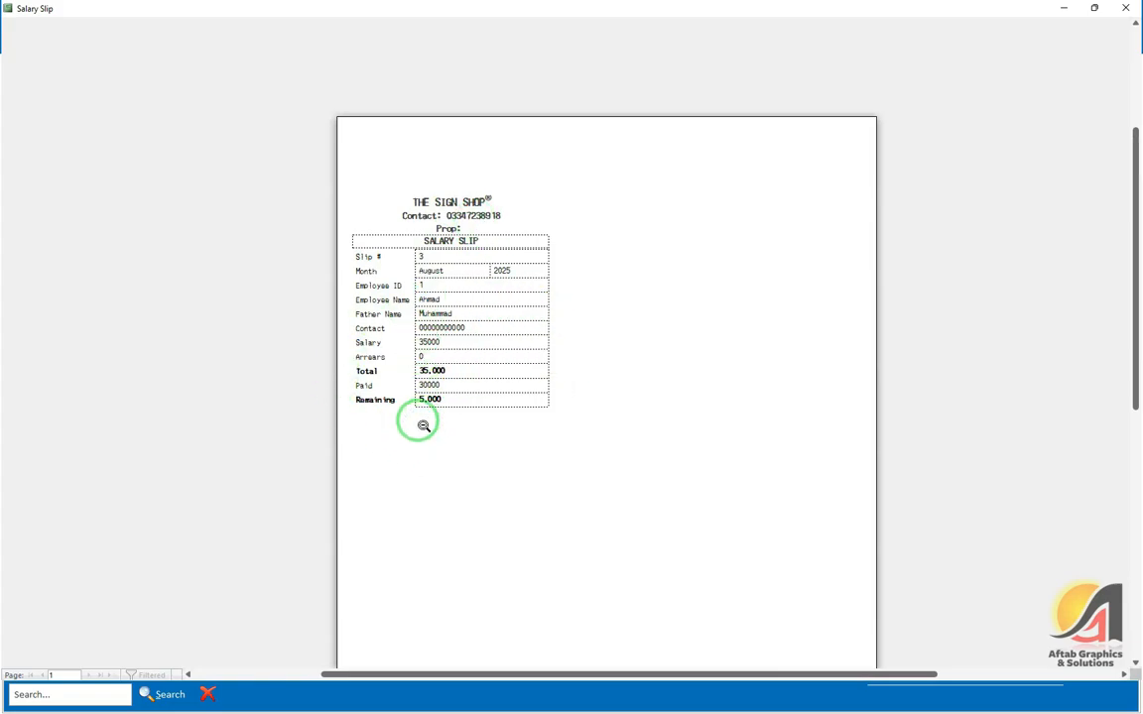
click(1128, 8)
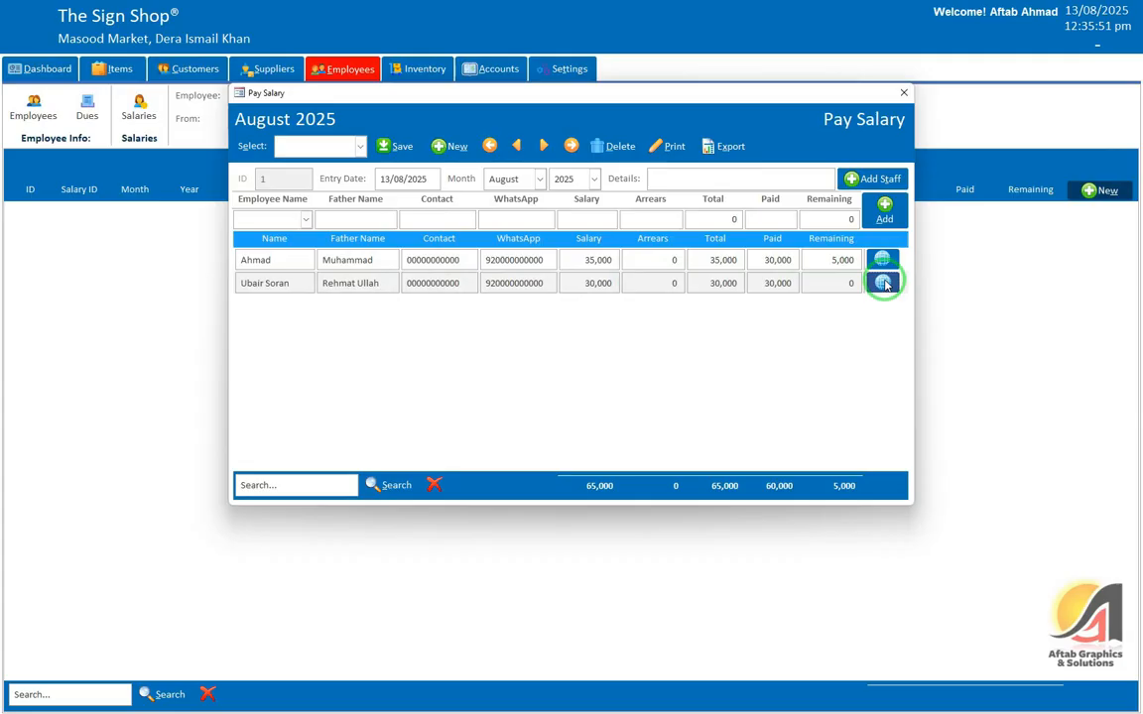
click(882, 283)
click(879, 299)
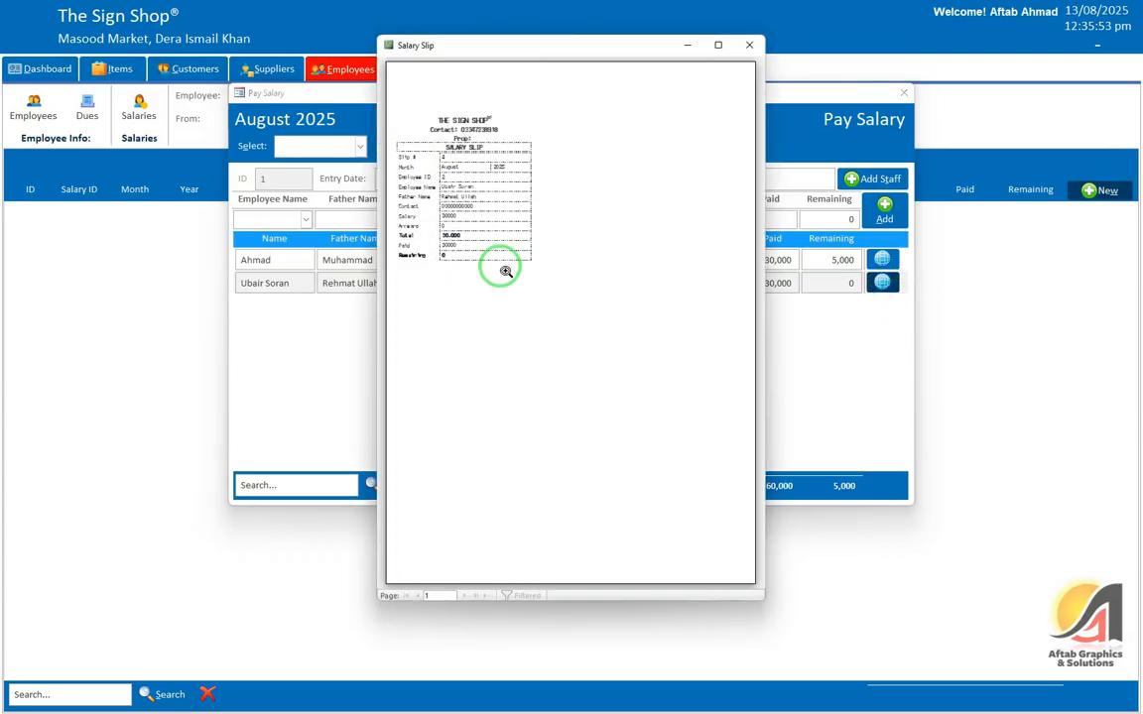
click(718, 44)
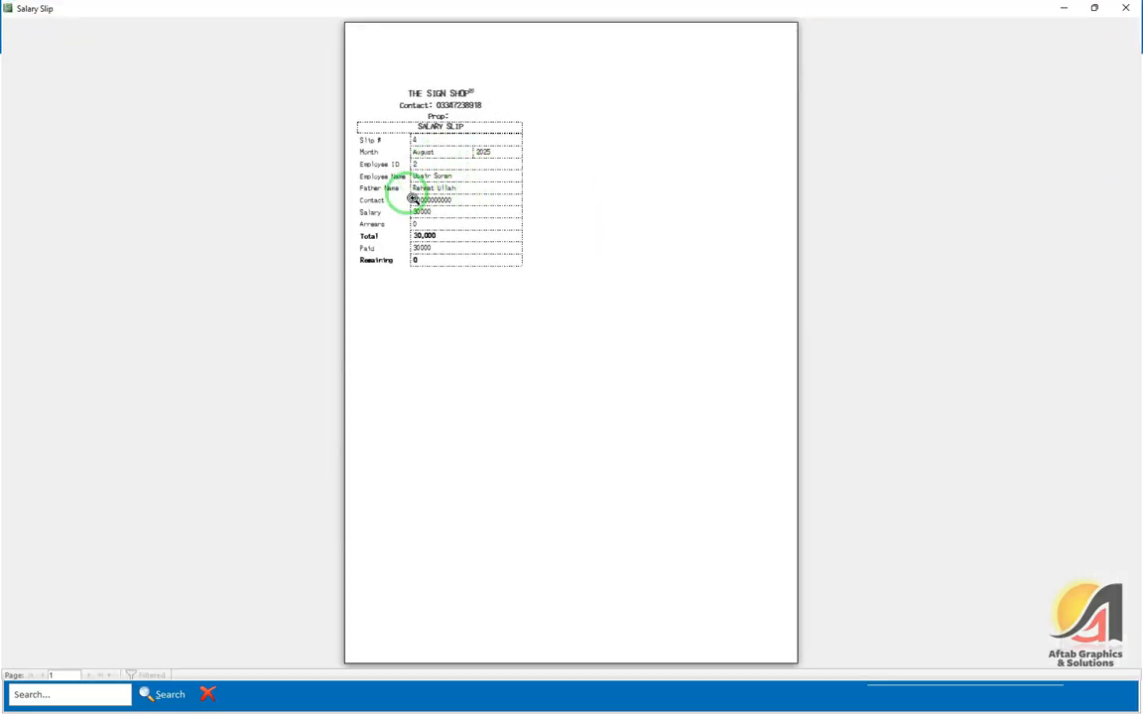
click(403, 200)
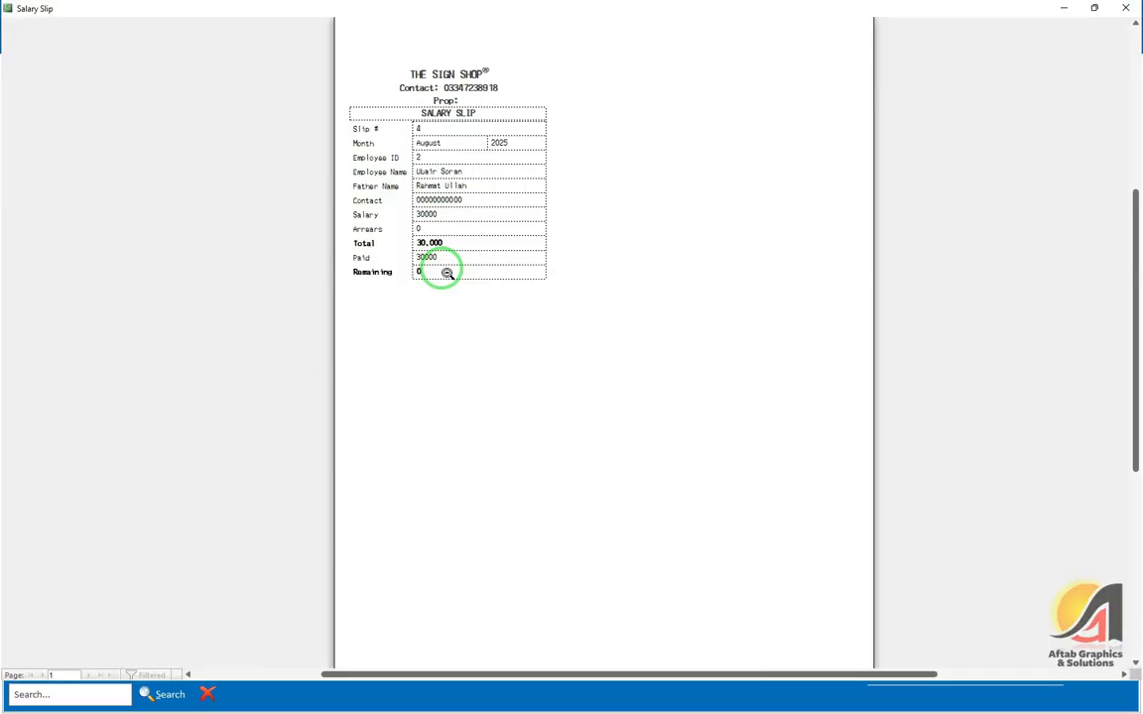
click(1126, 8)
Step: Save the August 2025 salary payment
click(840, 260)
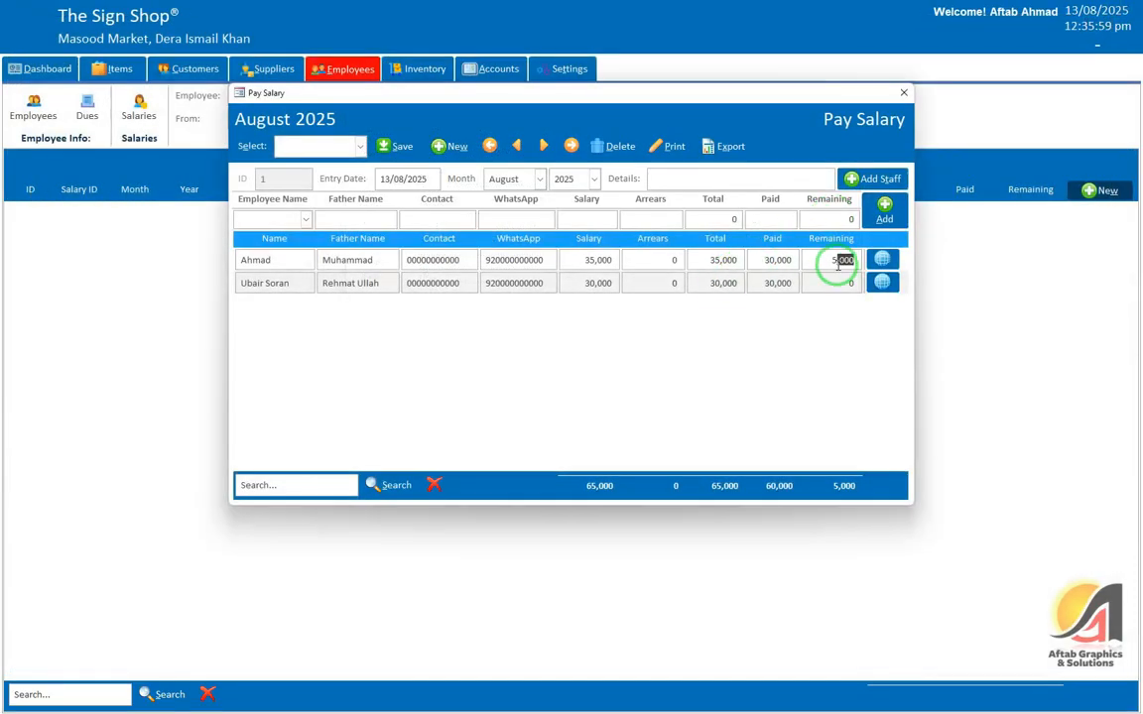
click(882, 261)
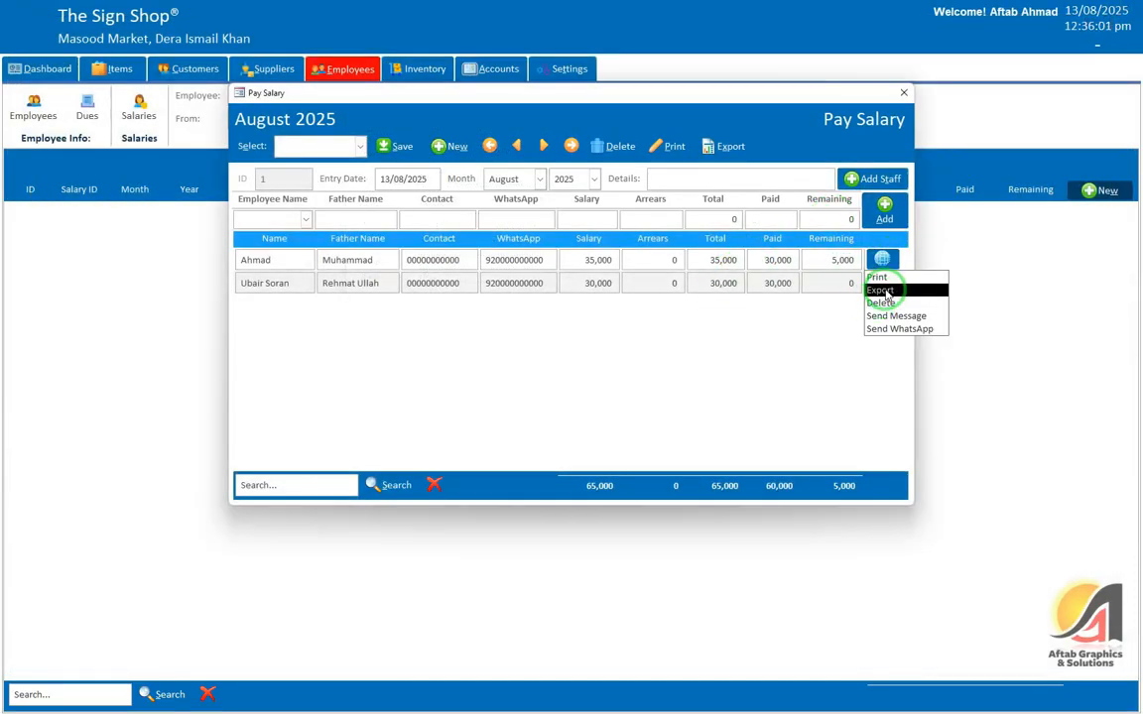
click(804, 288)
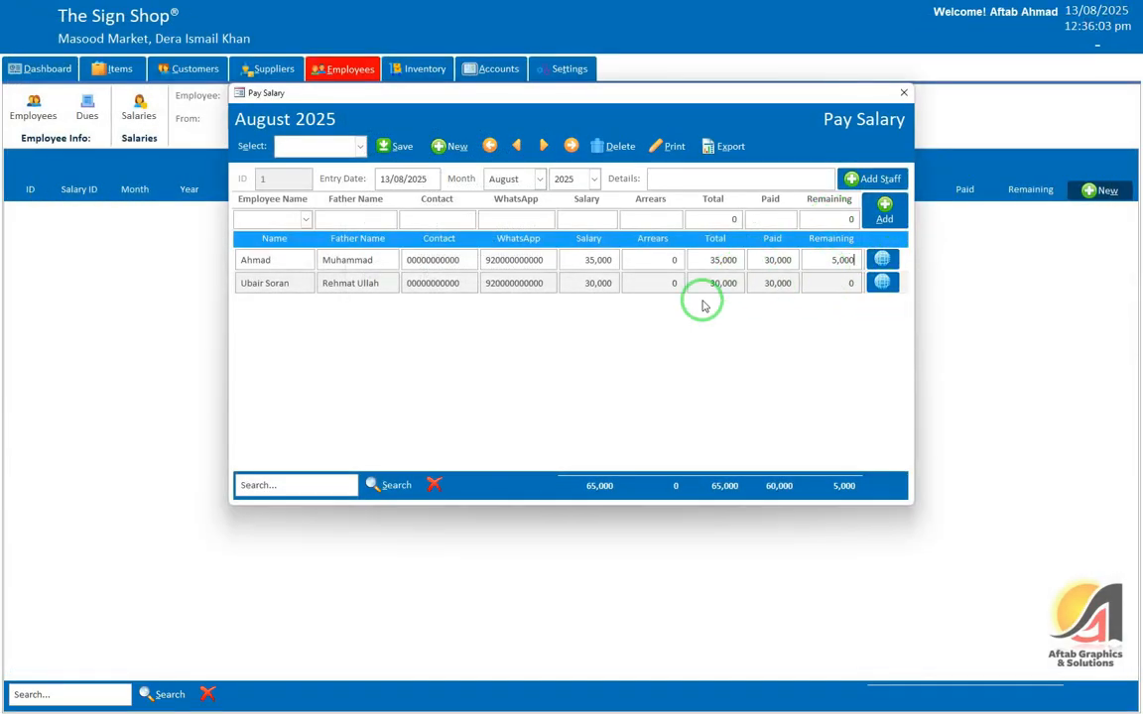
click(389, 144)
click(615, 390)
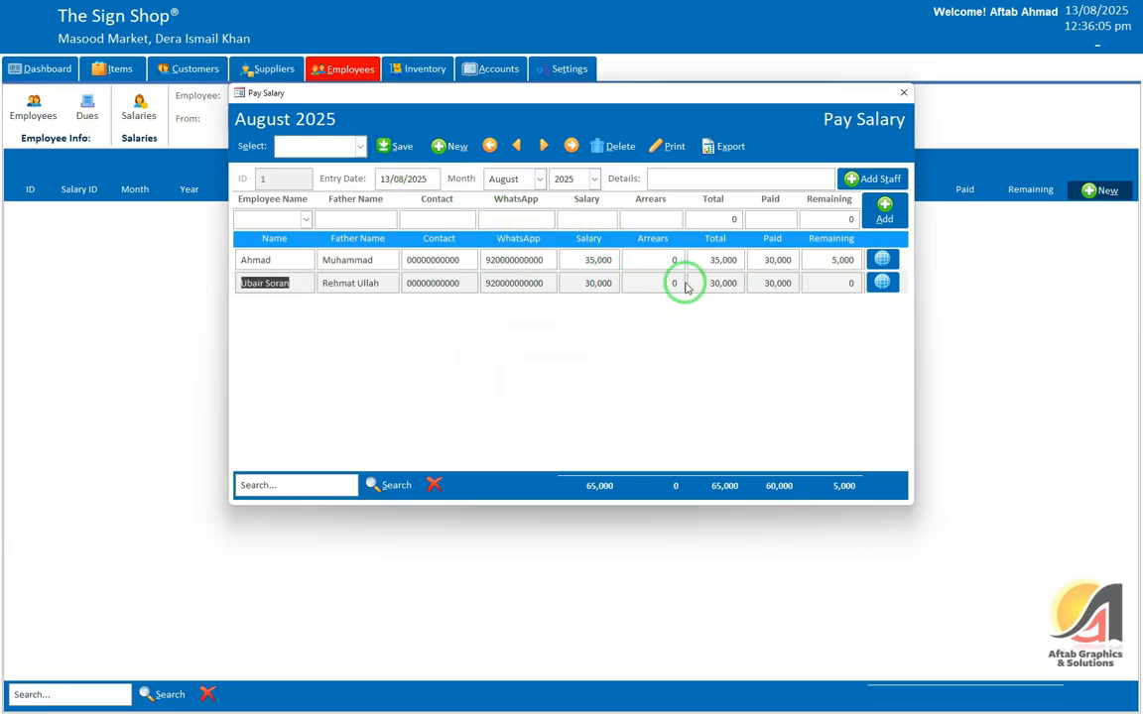
Step: Preview the combined salary slips for both employees, zooming in and out
click(682, 147)
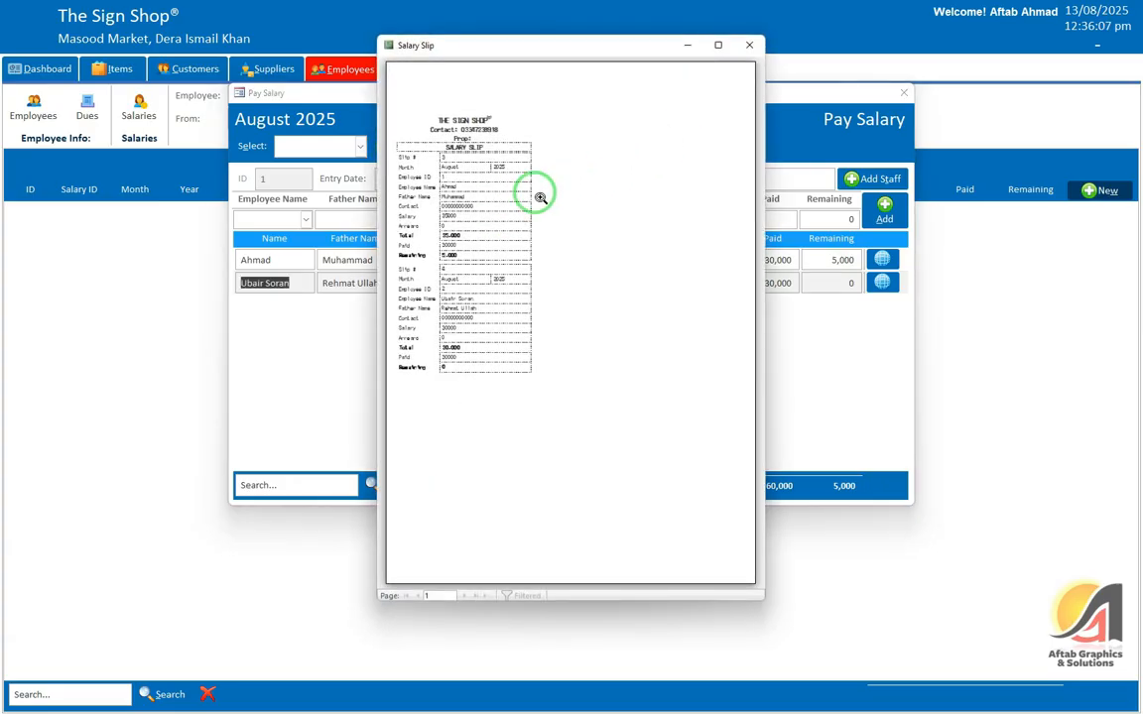
click(718, 46)
click(421, 248)
click(422, 253)
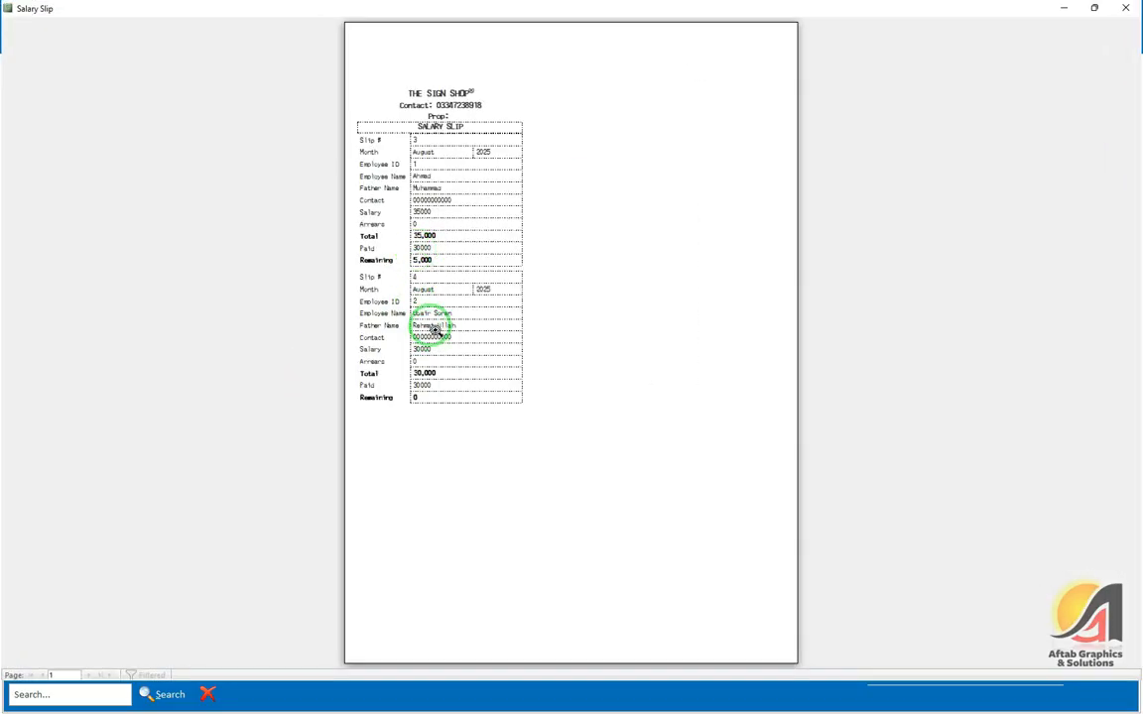
click(471, 176)
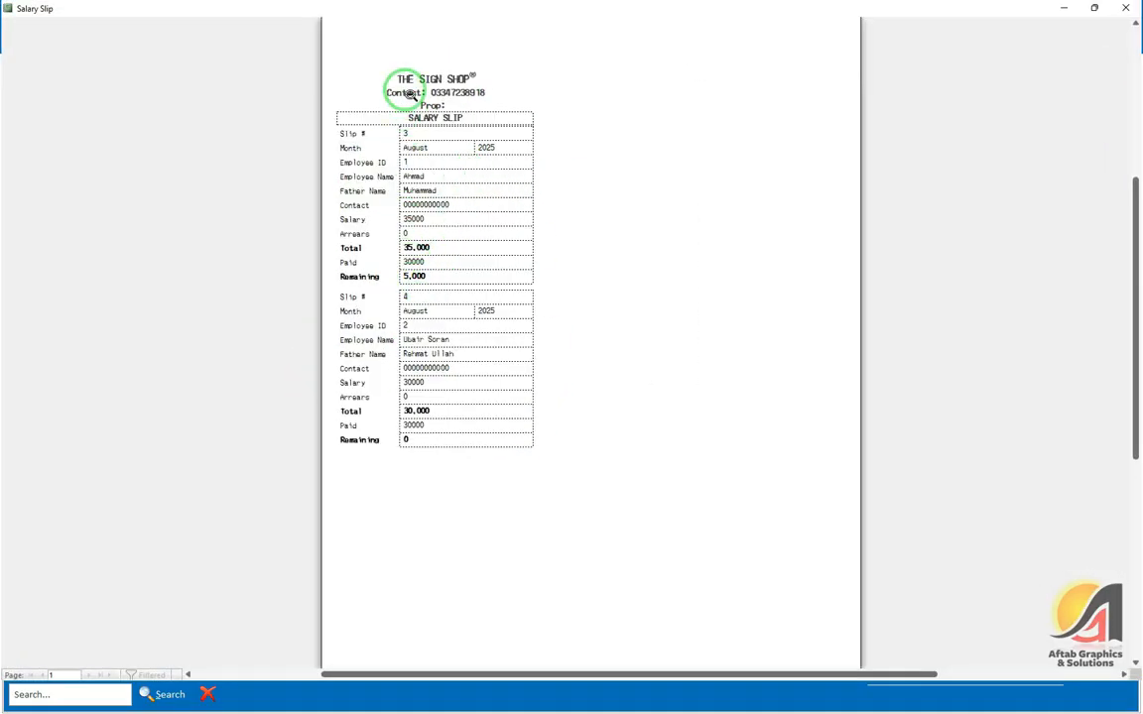
click(425, 278)
click(1127, 8)
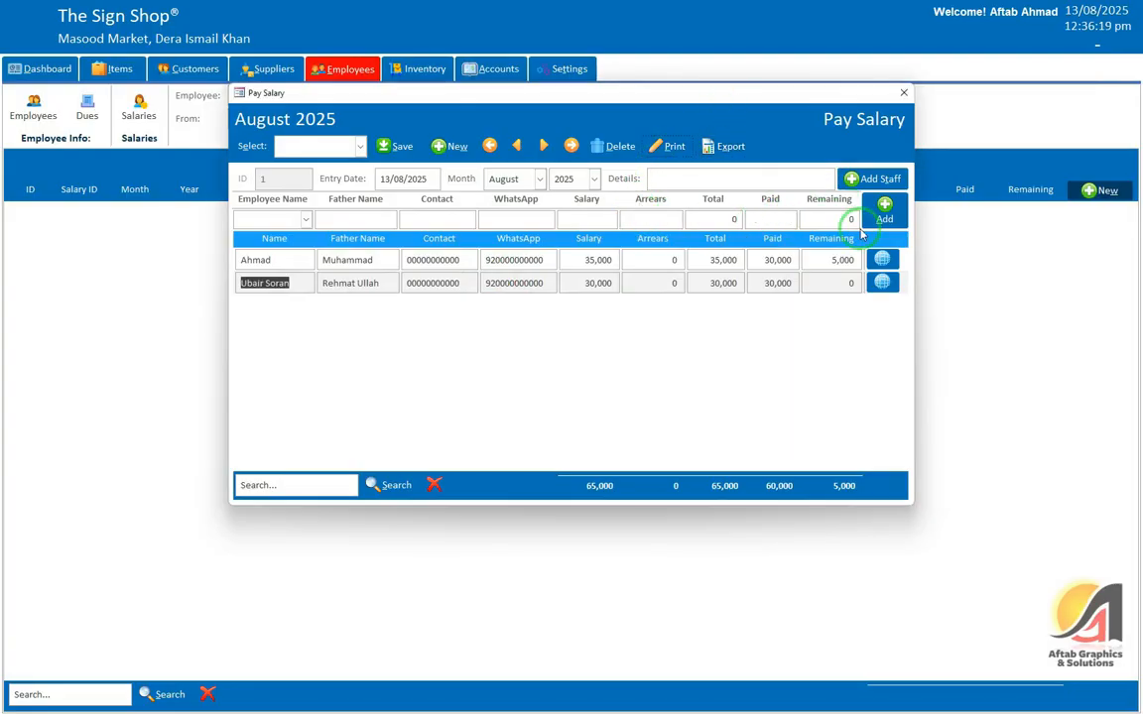
click(883, 182)
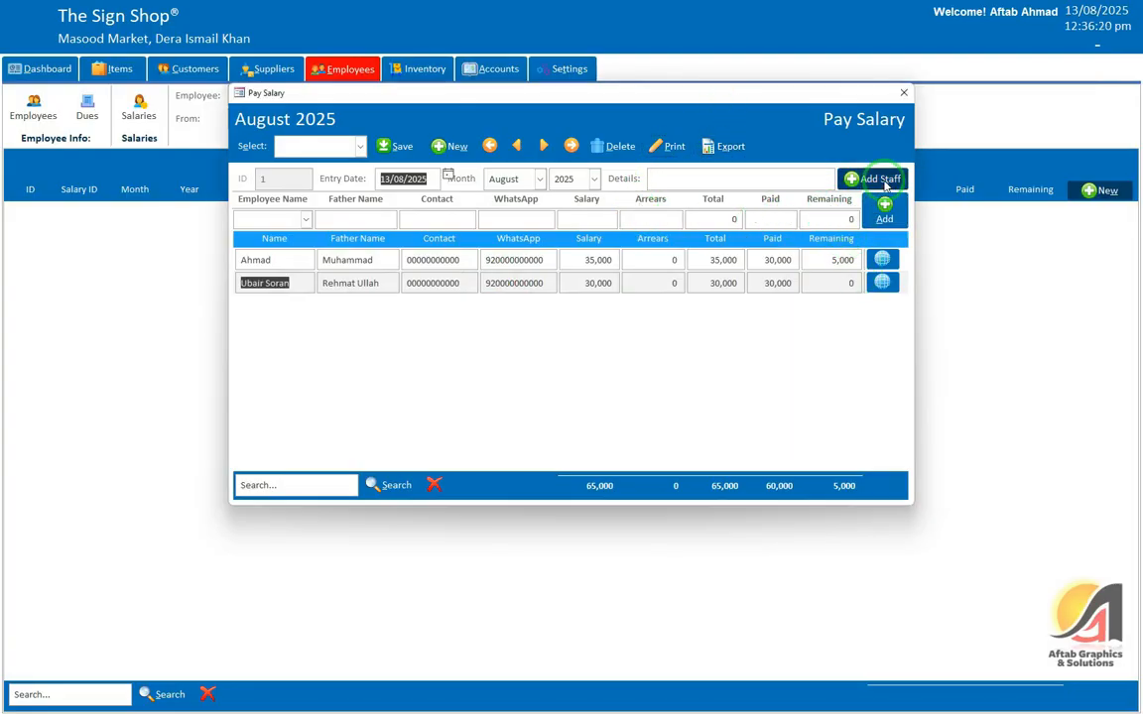
Step: Preview the first employee's ledger as a printable report
click(904, 92)
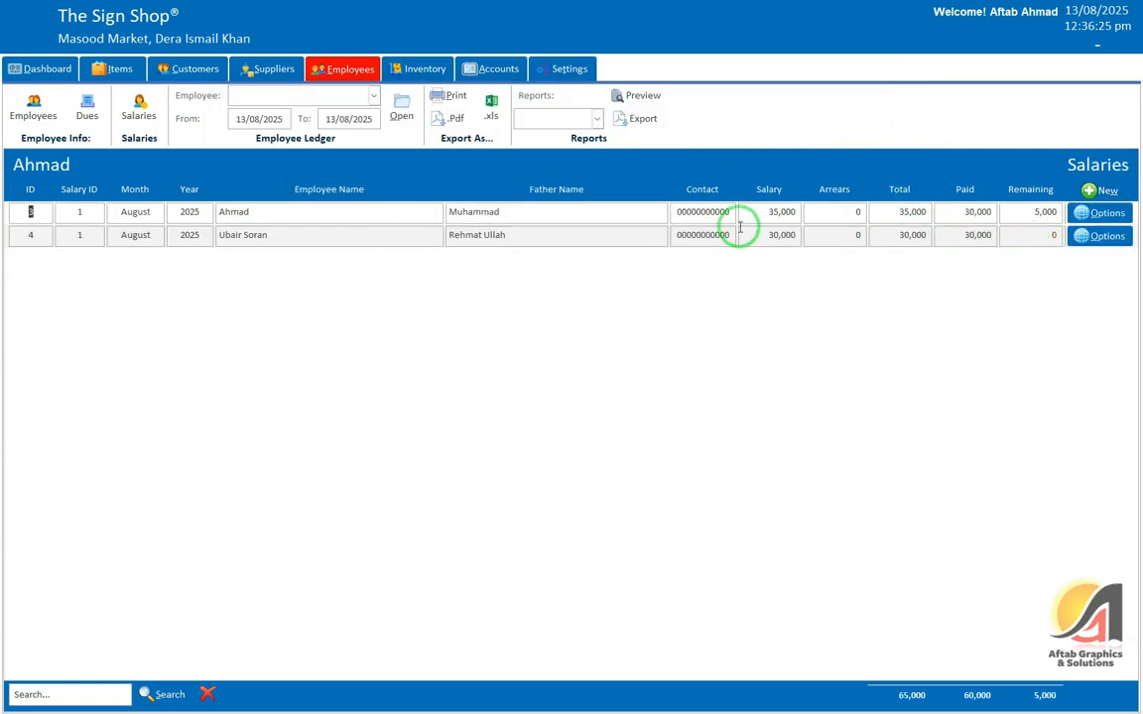
click(290, 94)
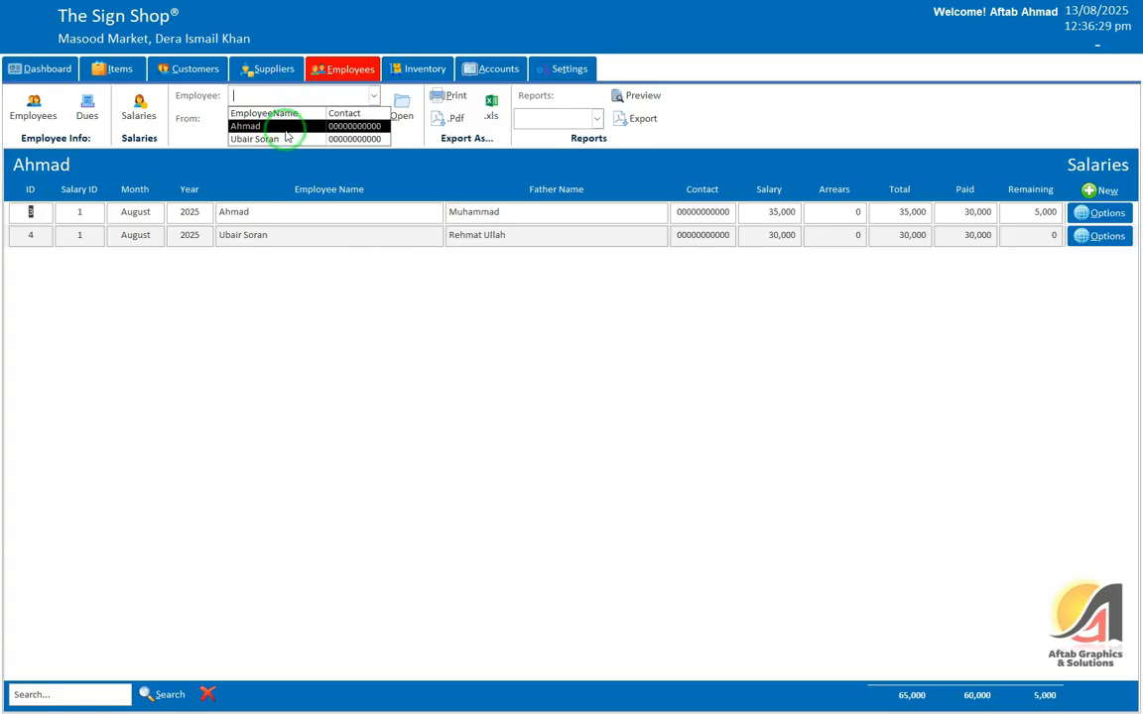
click(298, 127)
click(399, 107)
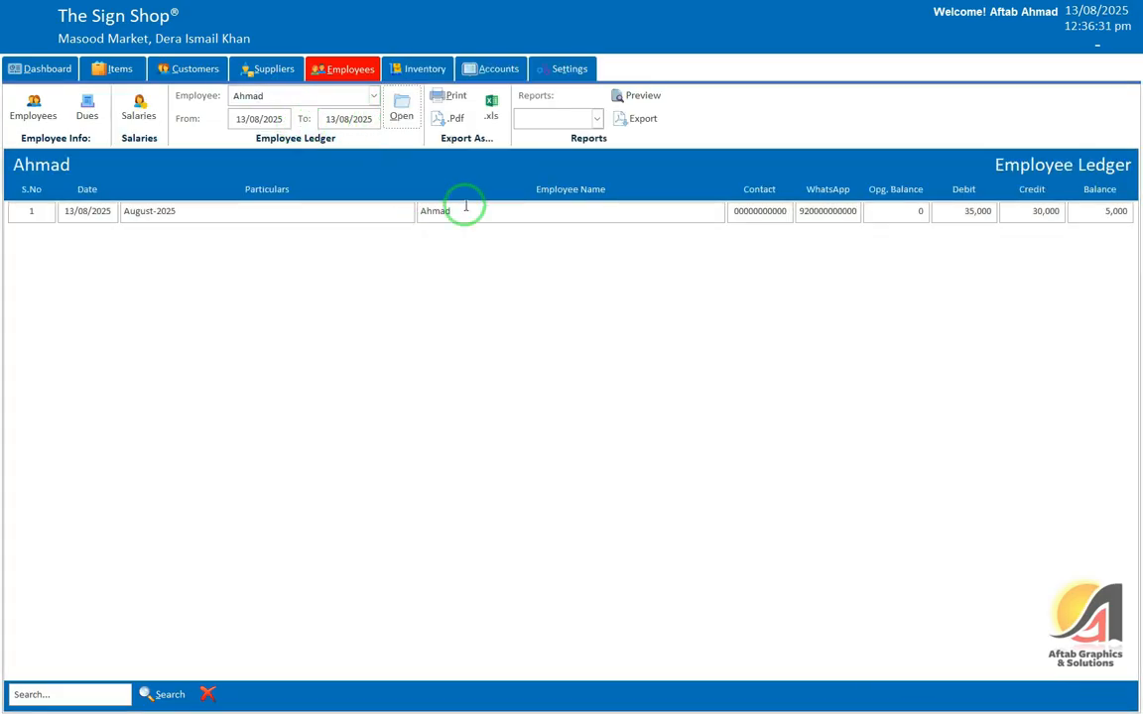
click(444, 96)
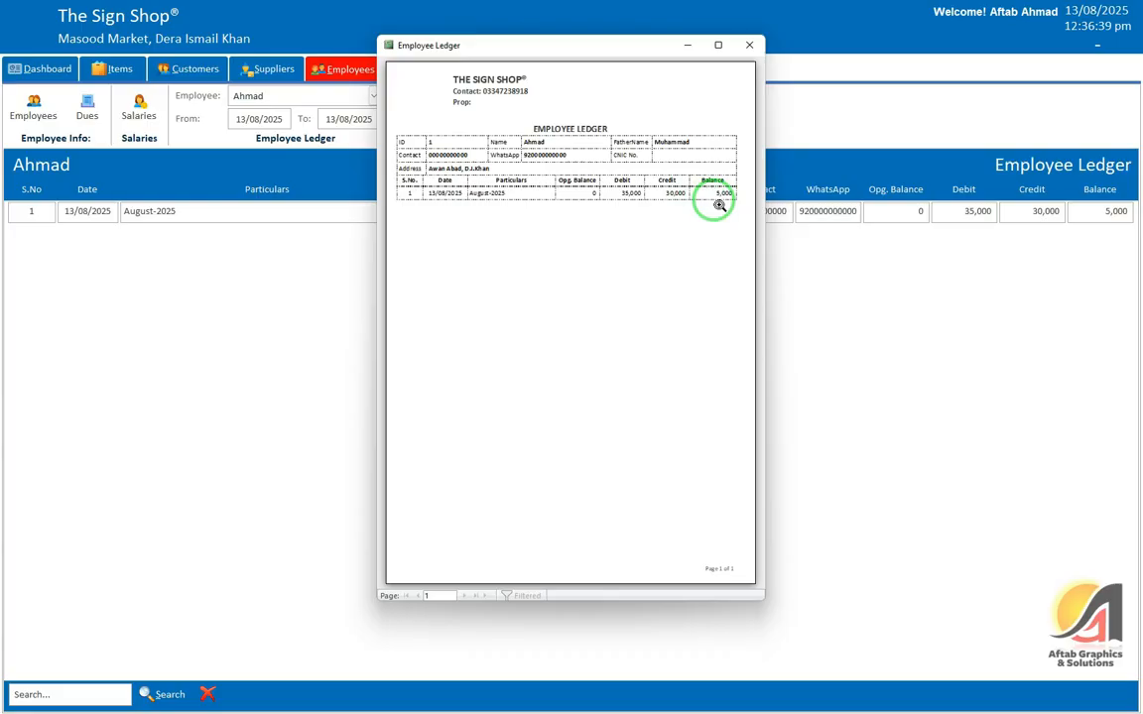
click(719, 45)
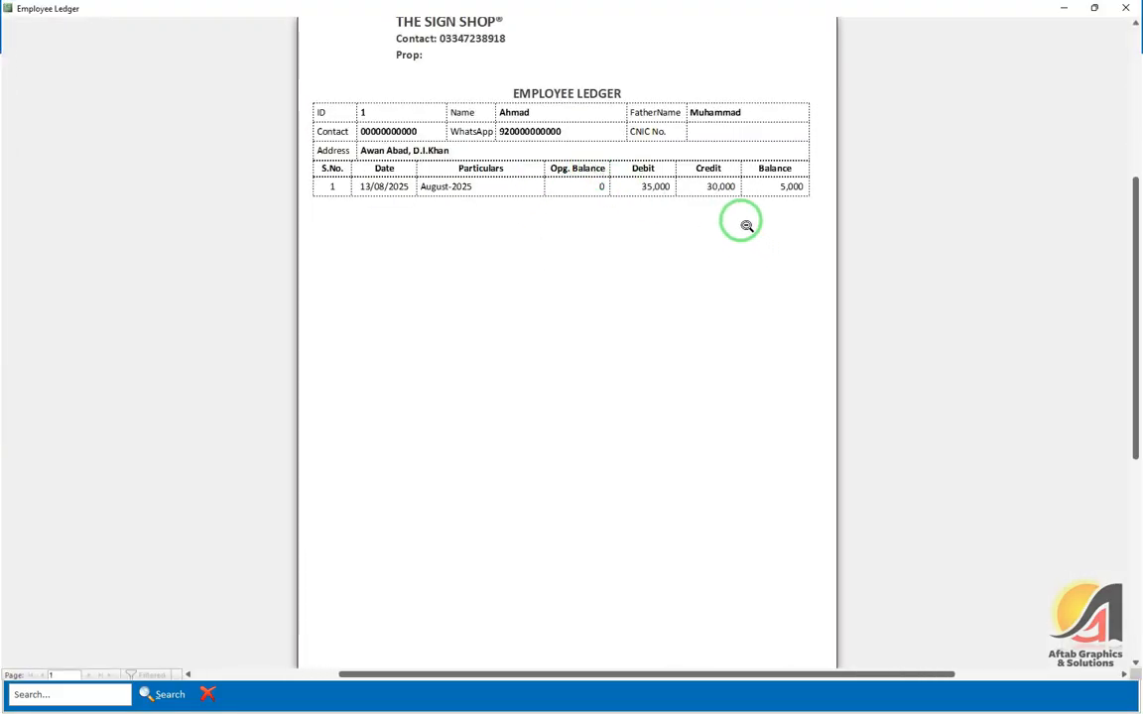
click(1133, 14)
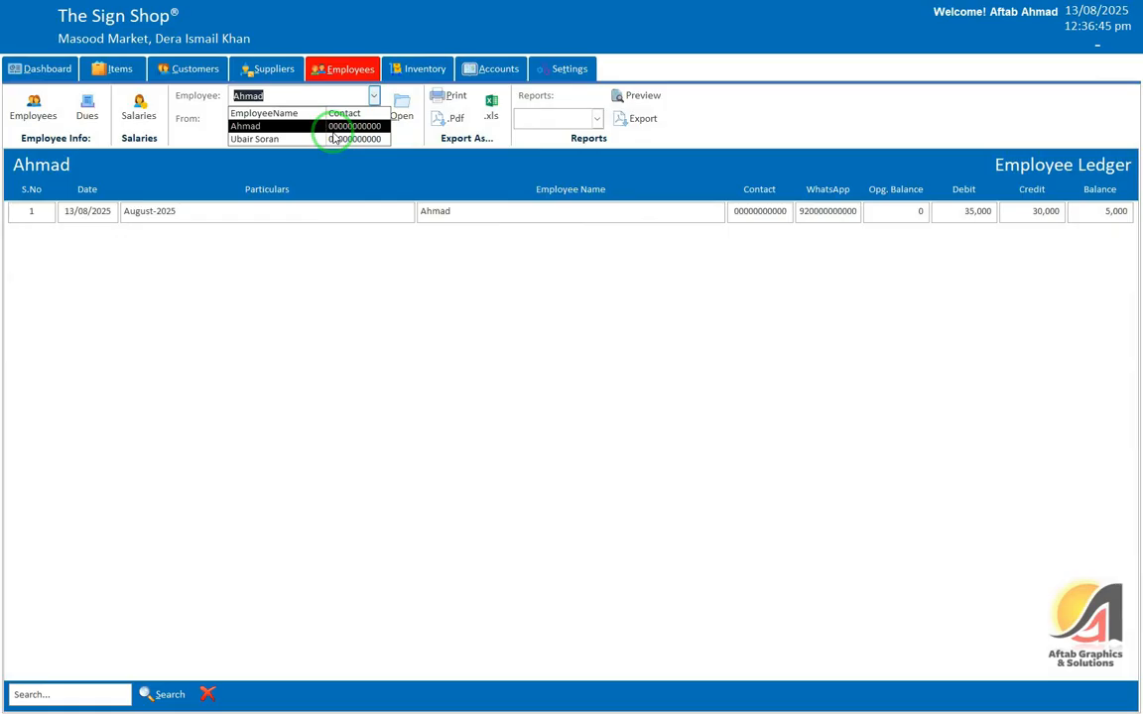
Step: Preview the second employee's ledger report
click(326, 129)
click(373, 97)
click(369, 139)
click(401, 113)
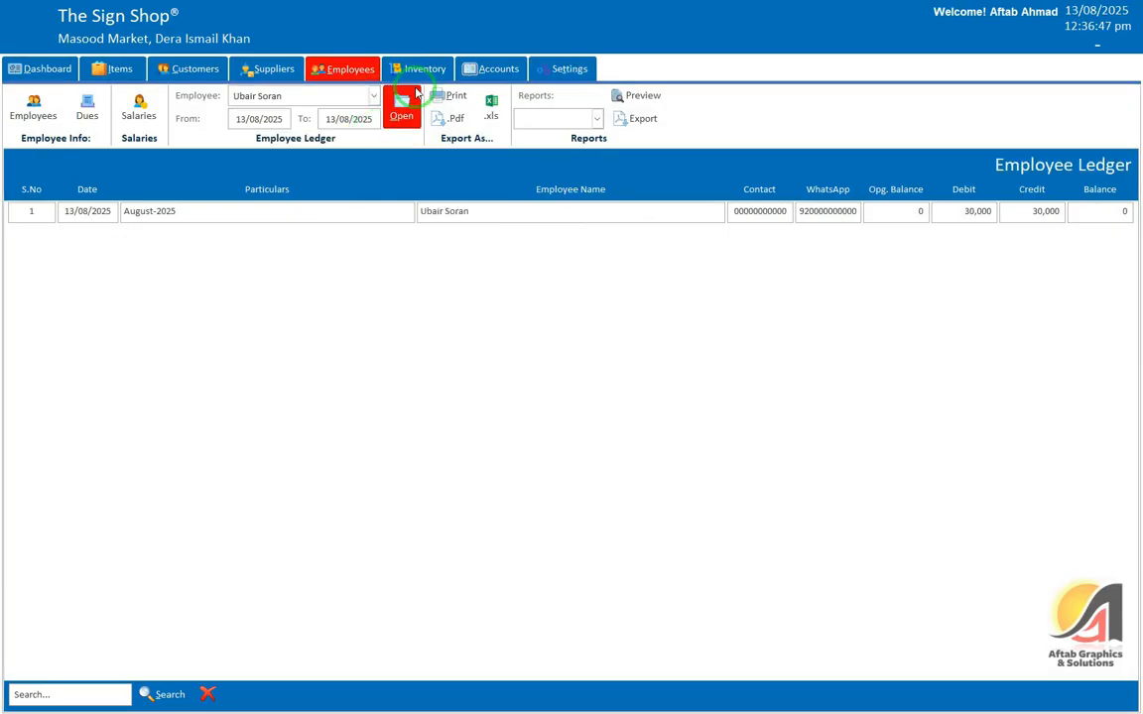
click(449, 96)
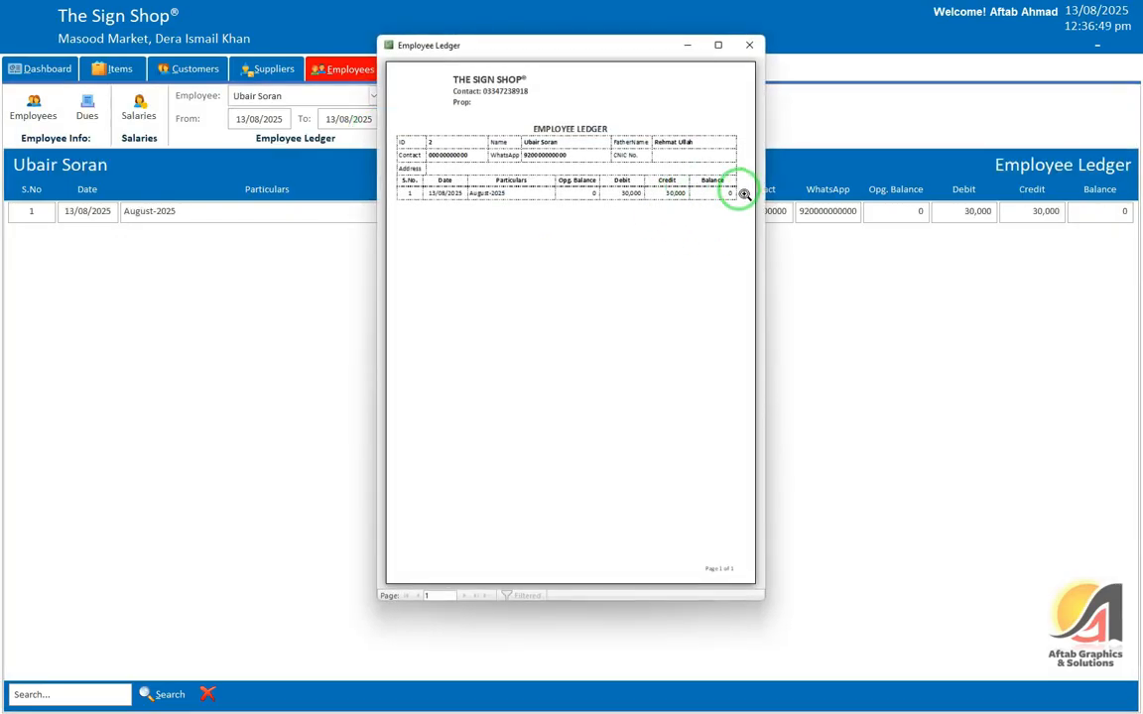
click(750, 45)
Step: Review the Employee Dues list showing 5,000 still owed, then go to Inventory
click(88, 107)
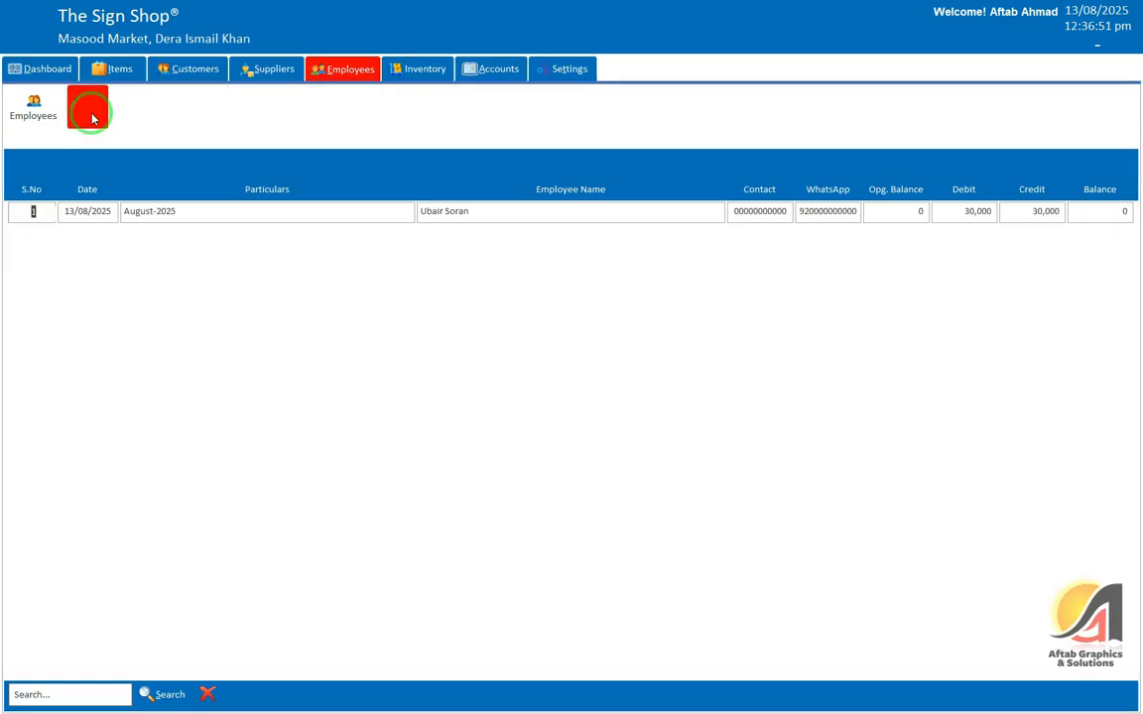
click(1117, 211)
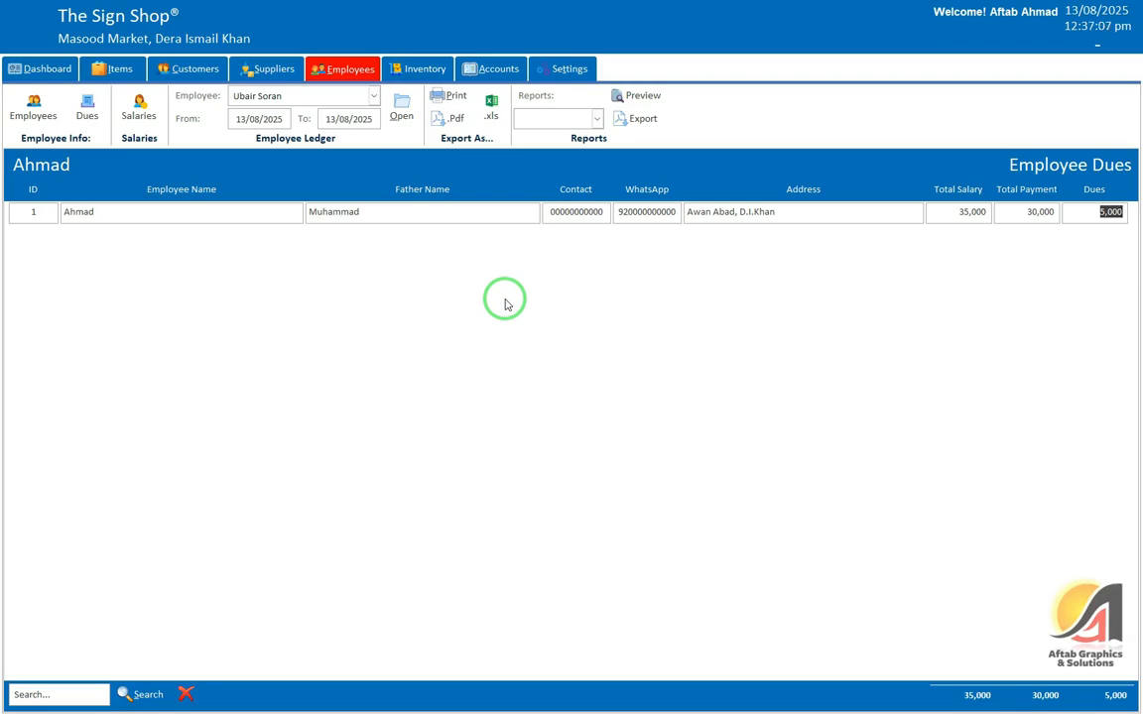
click(547, 120)
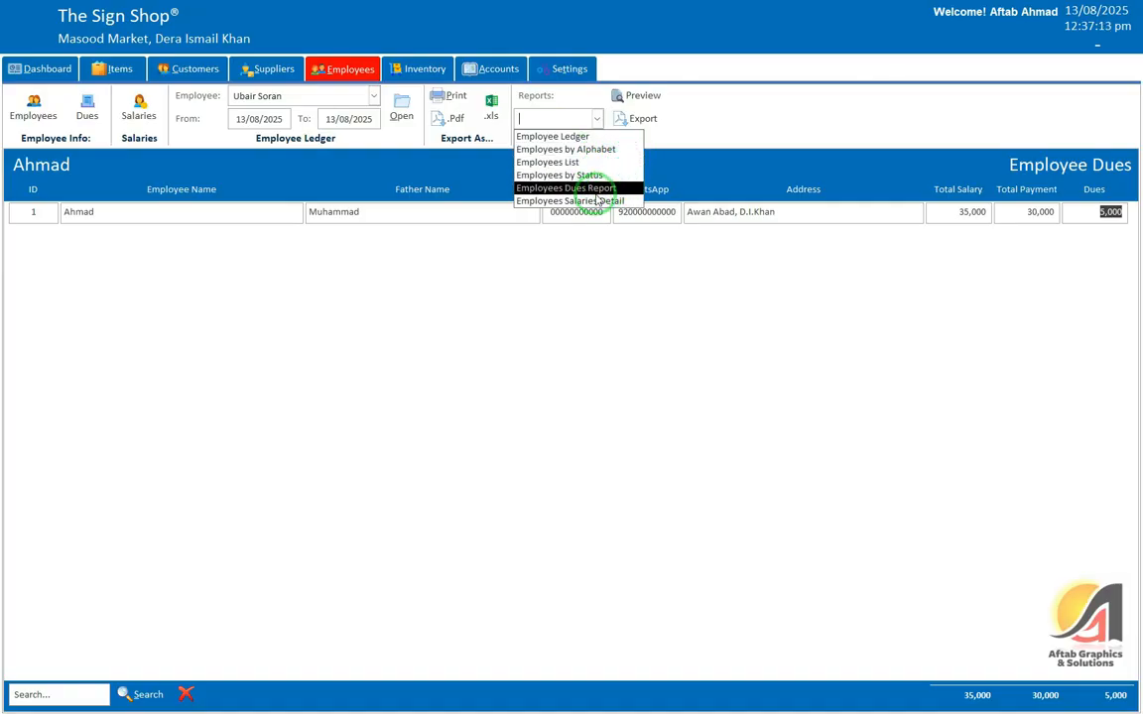
click(397, 211)
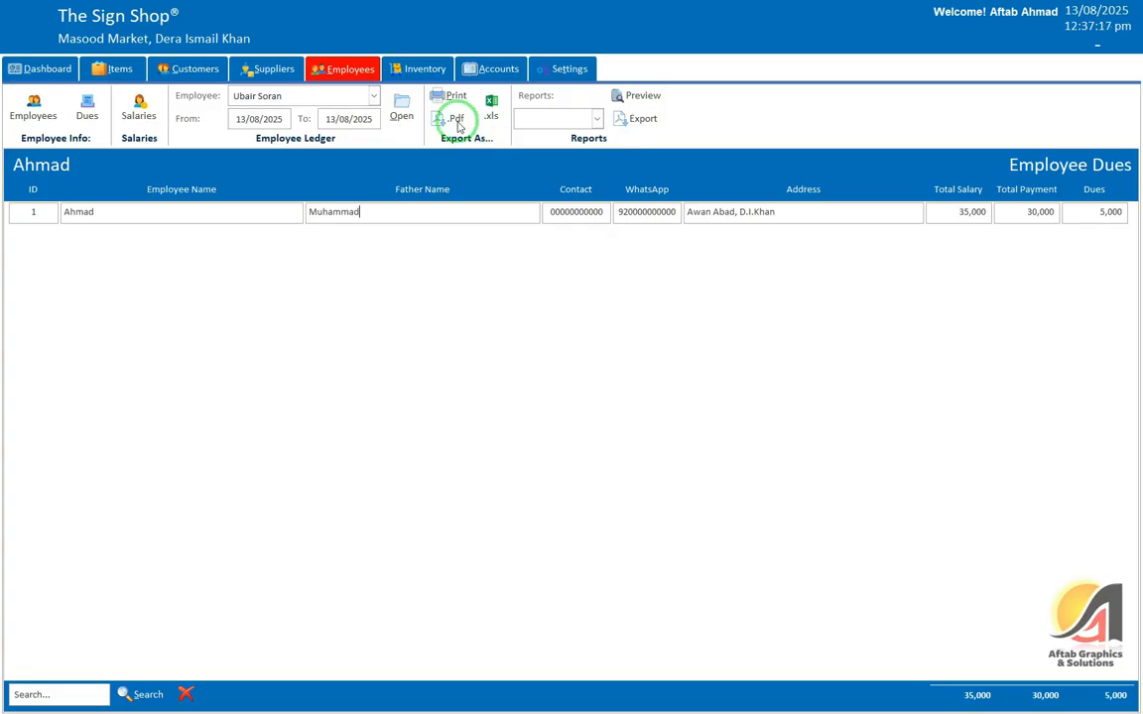
click(423, 70)
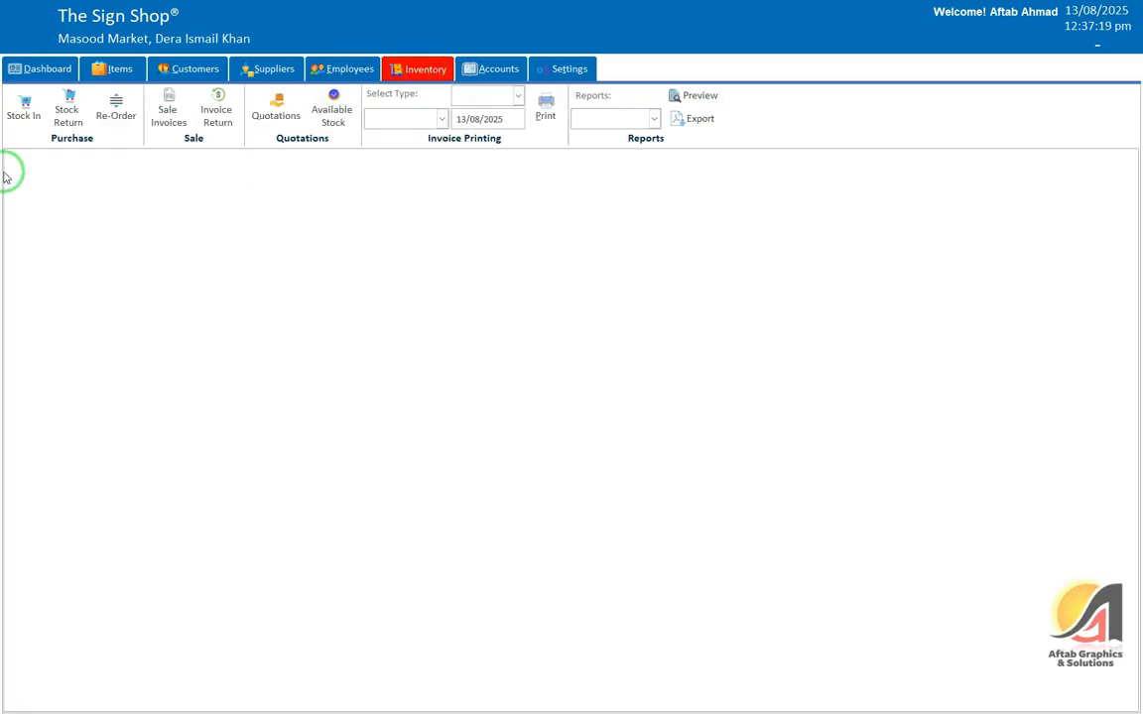
Step: Open the re-order list and compare Item 1 (level 5, stock 0) with Item 2 (level 10, stock 10)
click(25, 111)
click(58, 115)
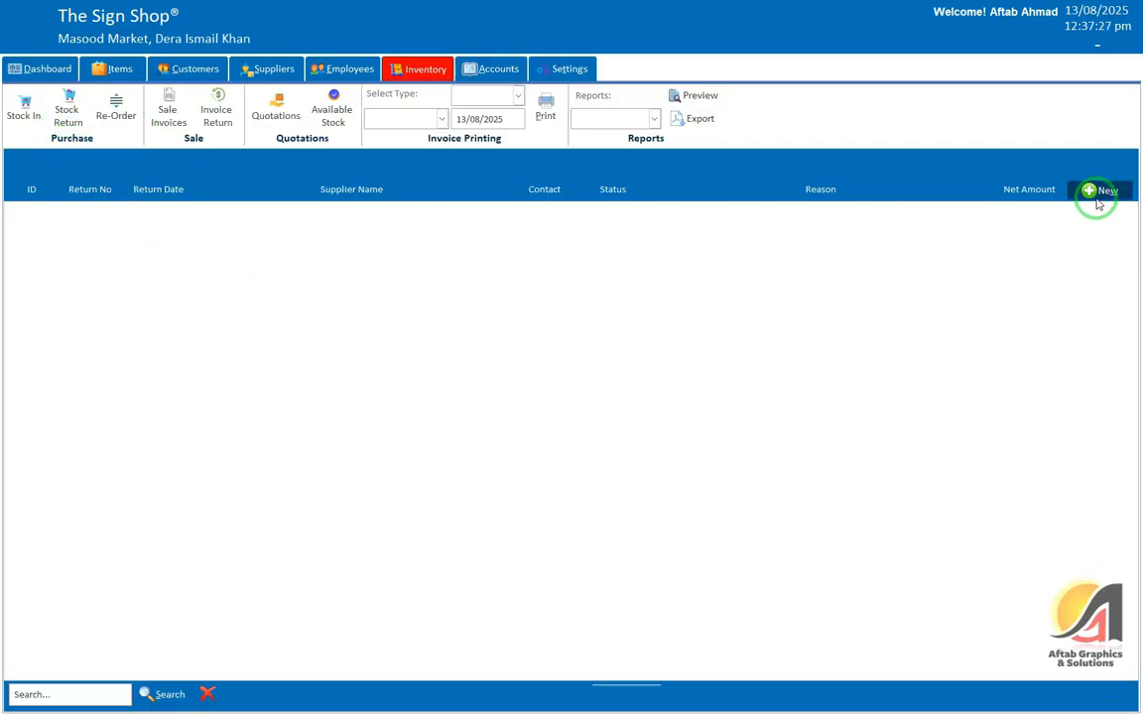
click(116, 109)
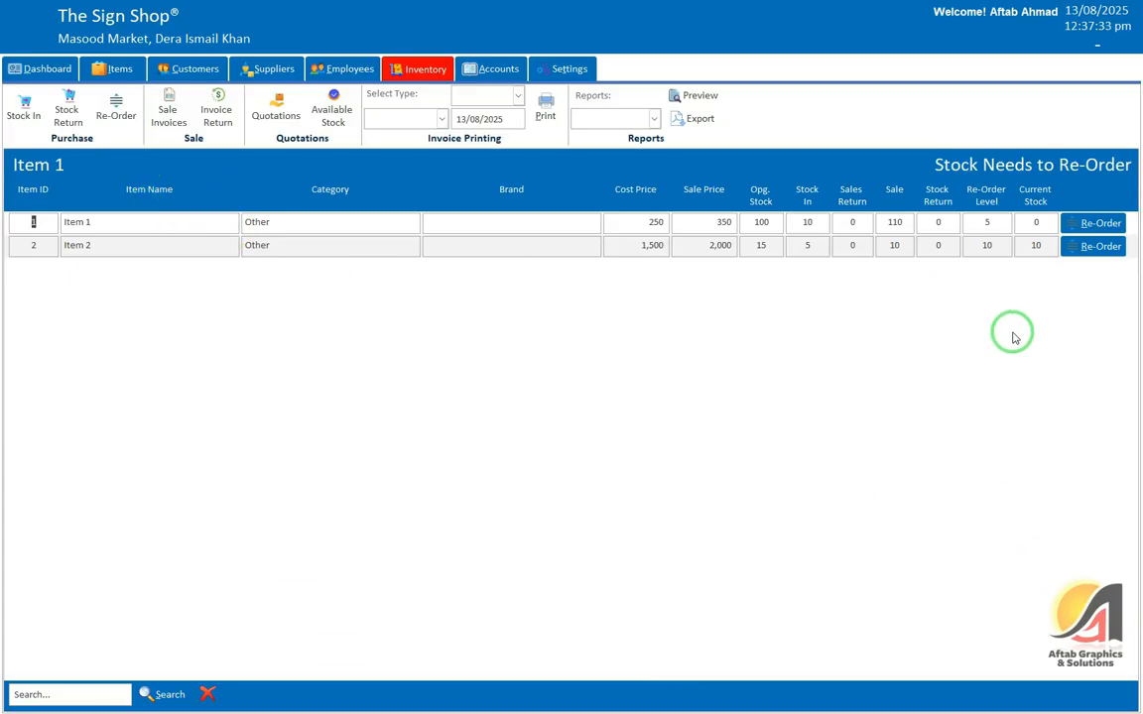
click(972, 221)
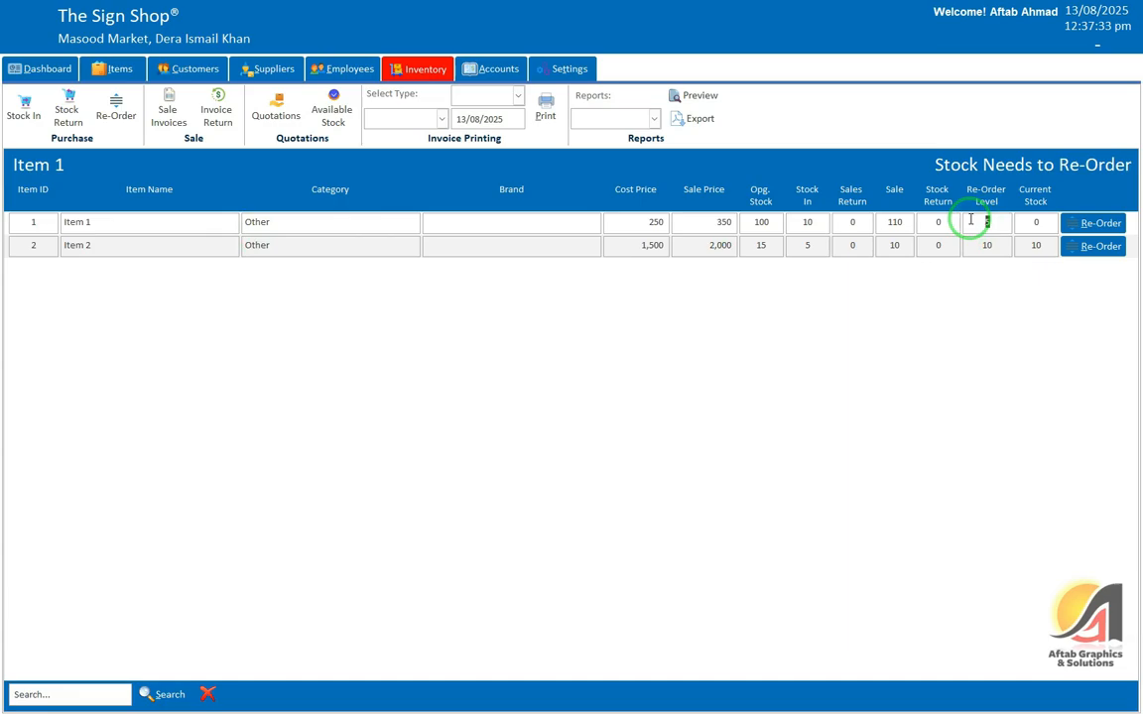
click(1033, 222)
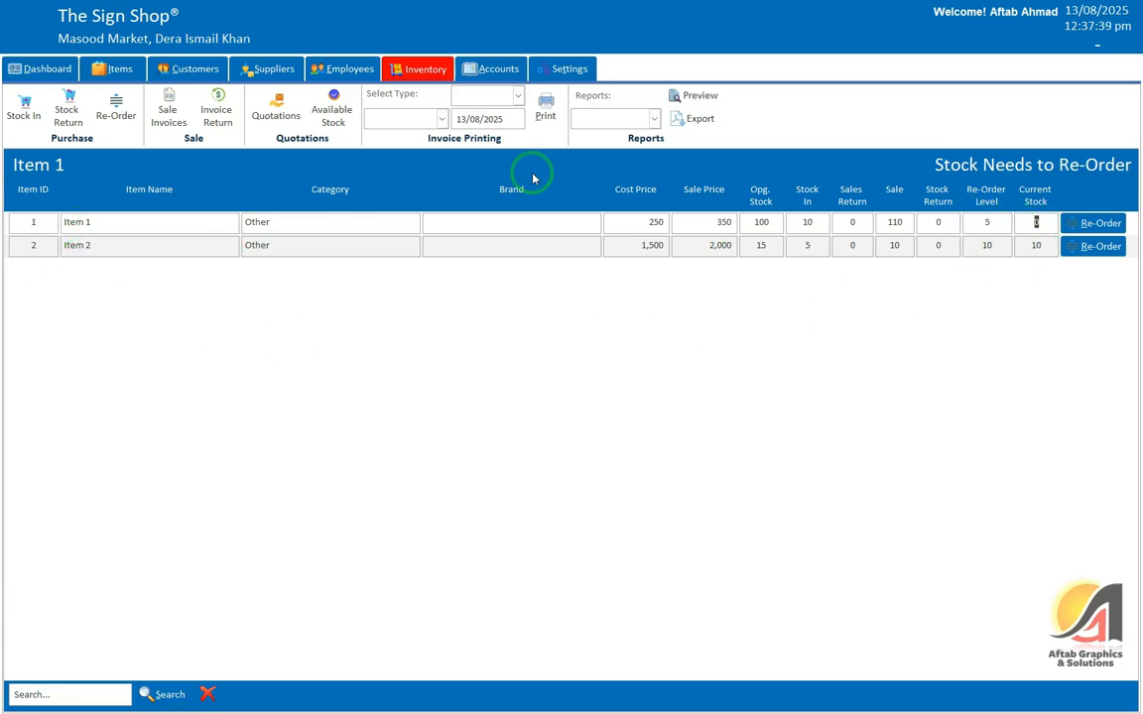
click(79, 245)
click(988, 245)
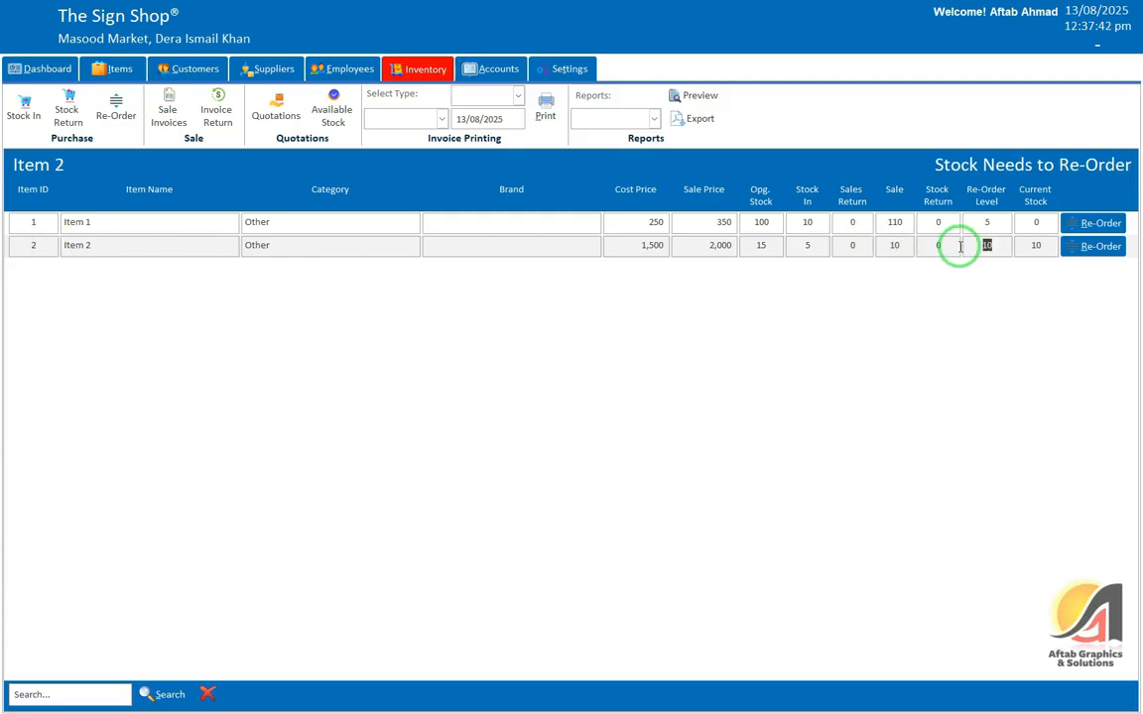
click(1022, 245)
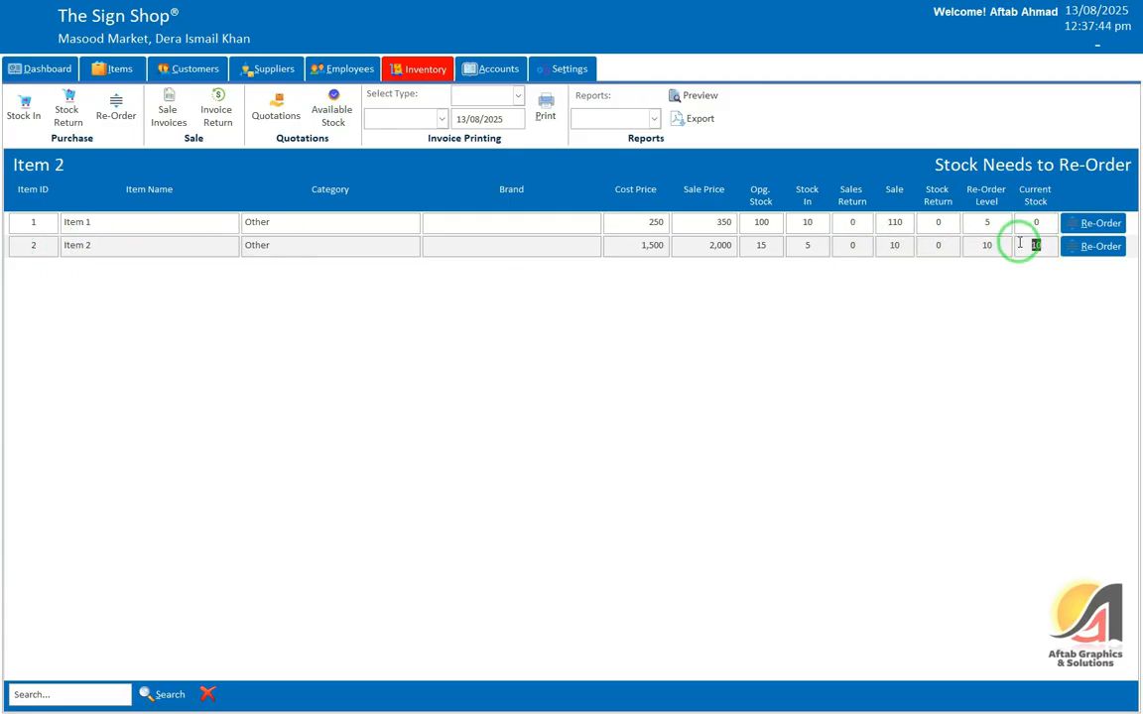
click(990, 245)
click(1032, 245)
click(990, 245)
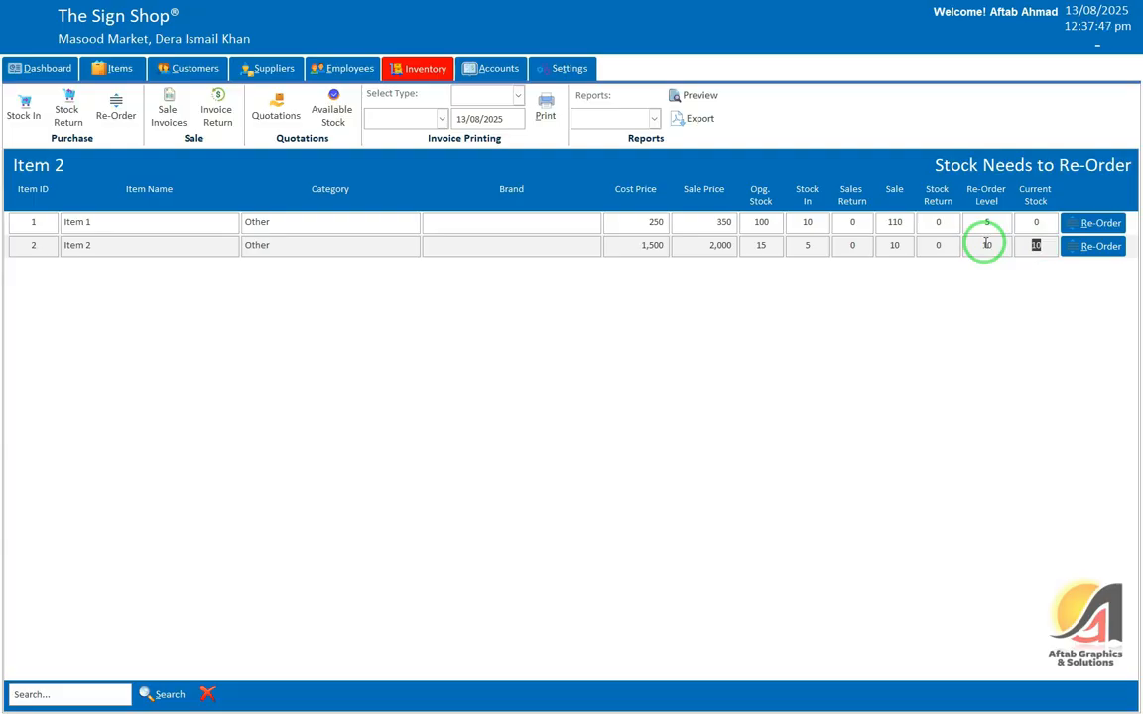
Step: Start a re-order stock-in entry for Item 1 from the re-order list
click(1035, 223)
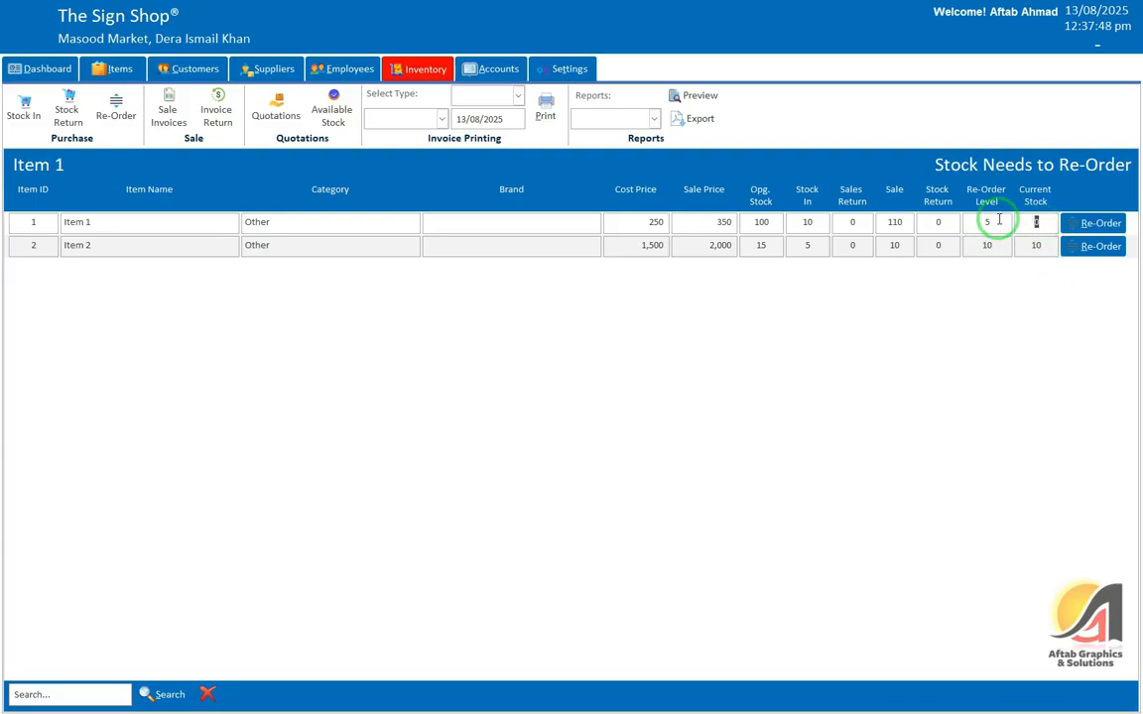
click(79, 222)
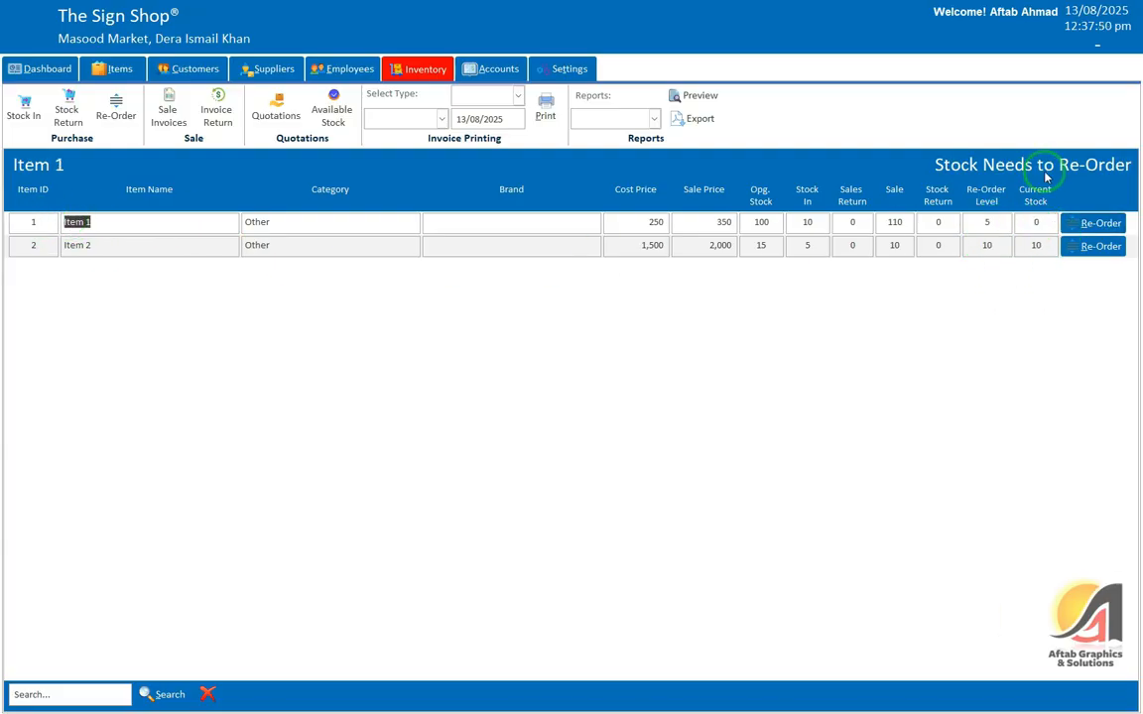
click(1097, 223)
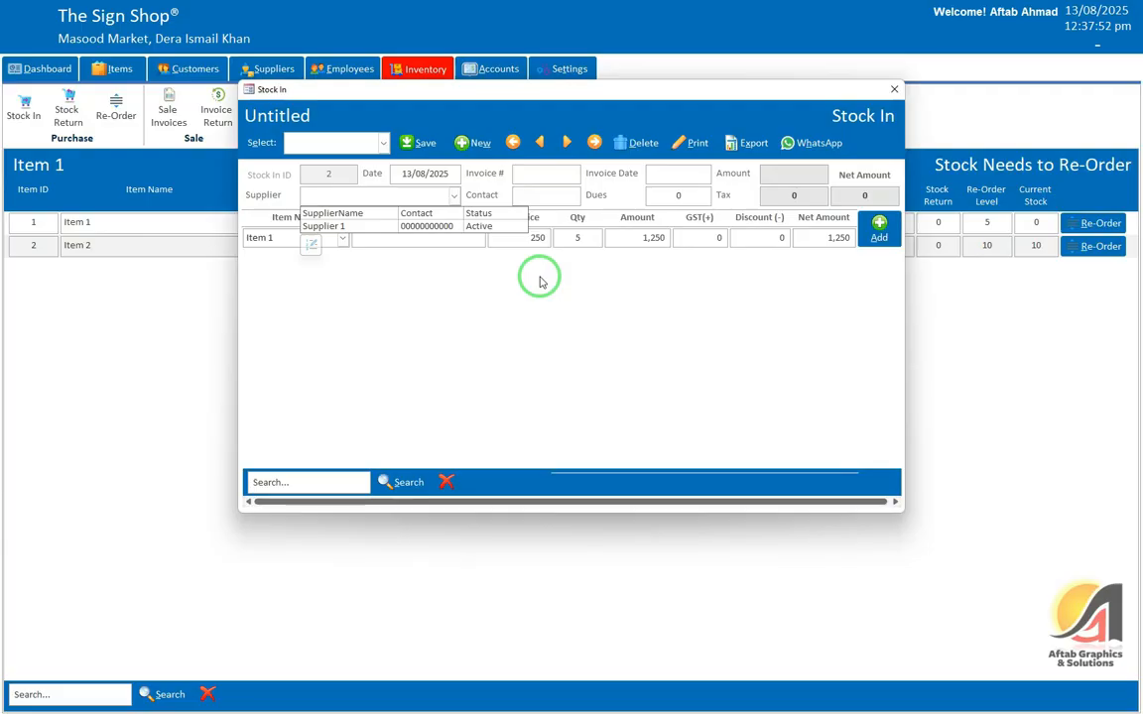
click(636, 243)
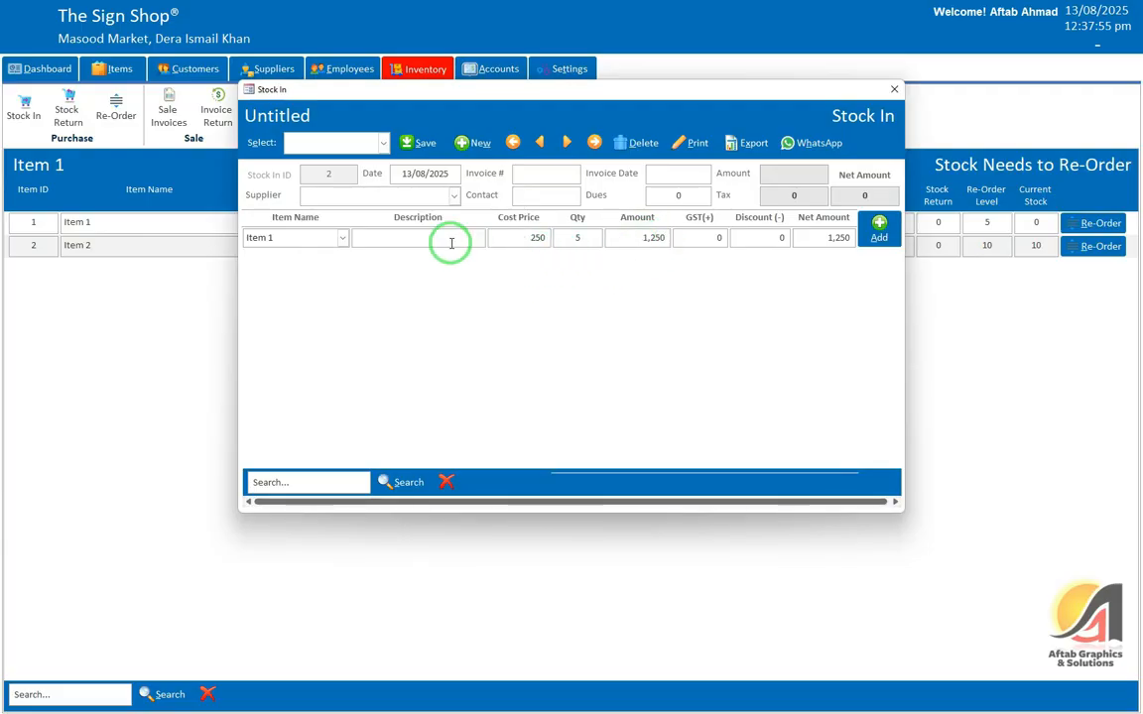
click(570, 239)
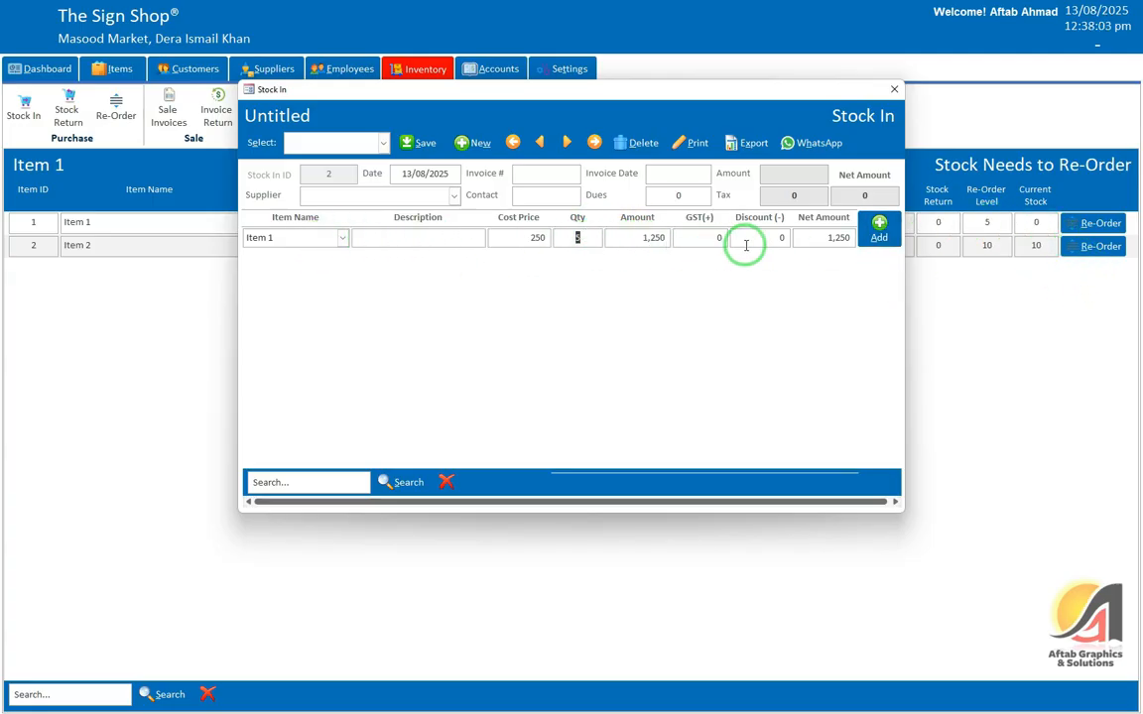
click(517, 172)
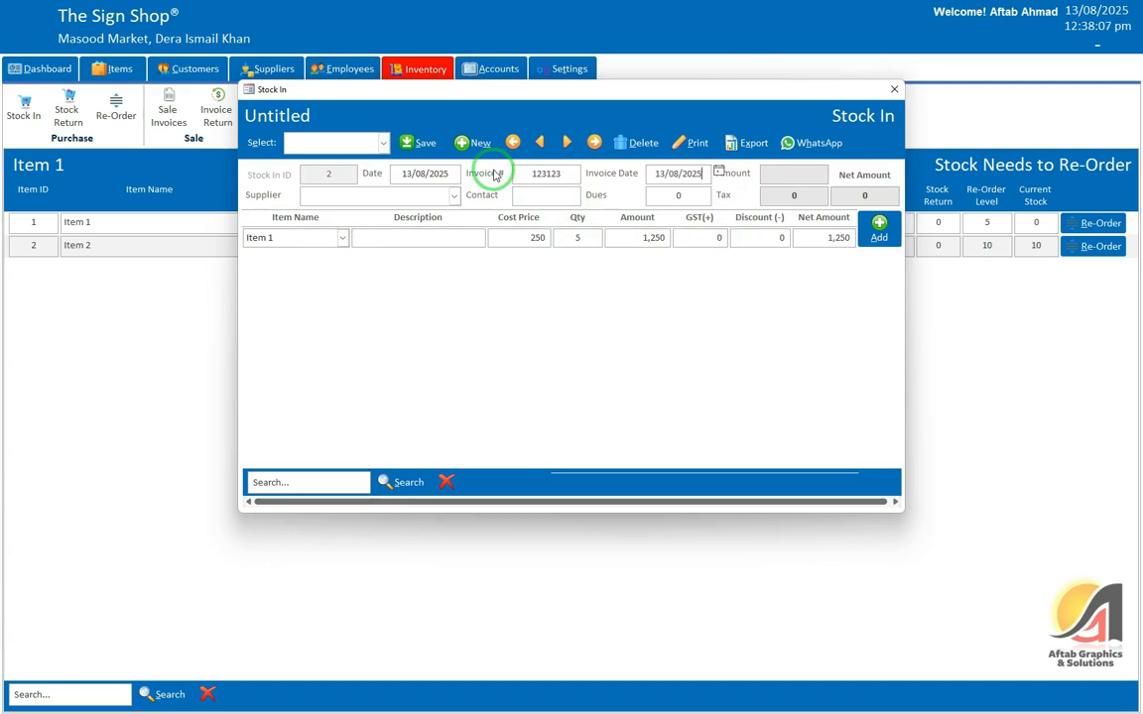
Step: Choose Supplier 1, set the quantity to 50, and save the stock-in invoice
key(Tab)
click(359, 220)
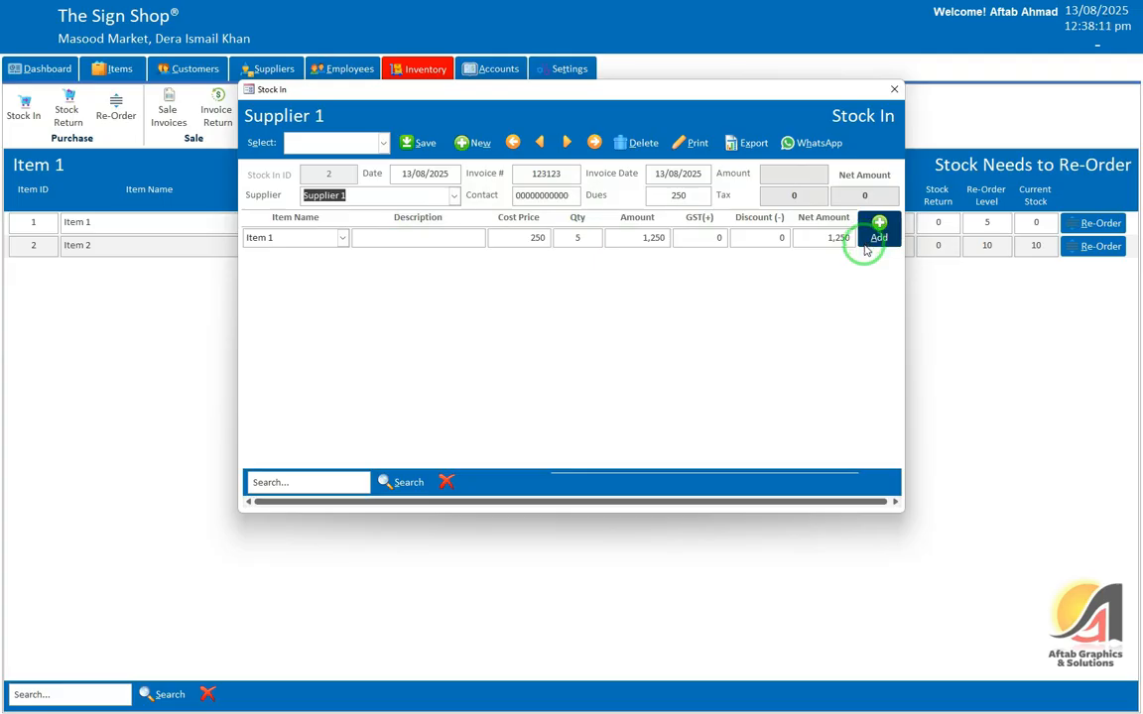
click(578, 238)
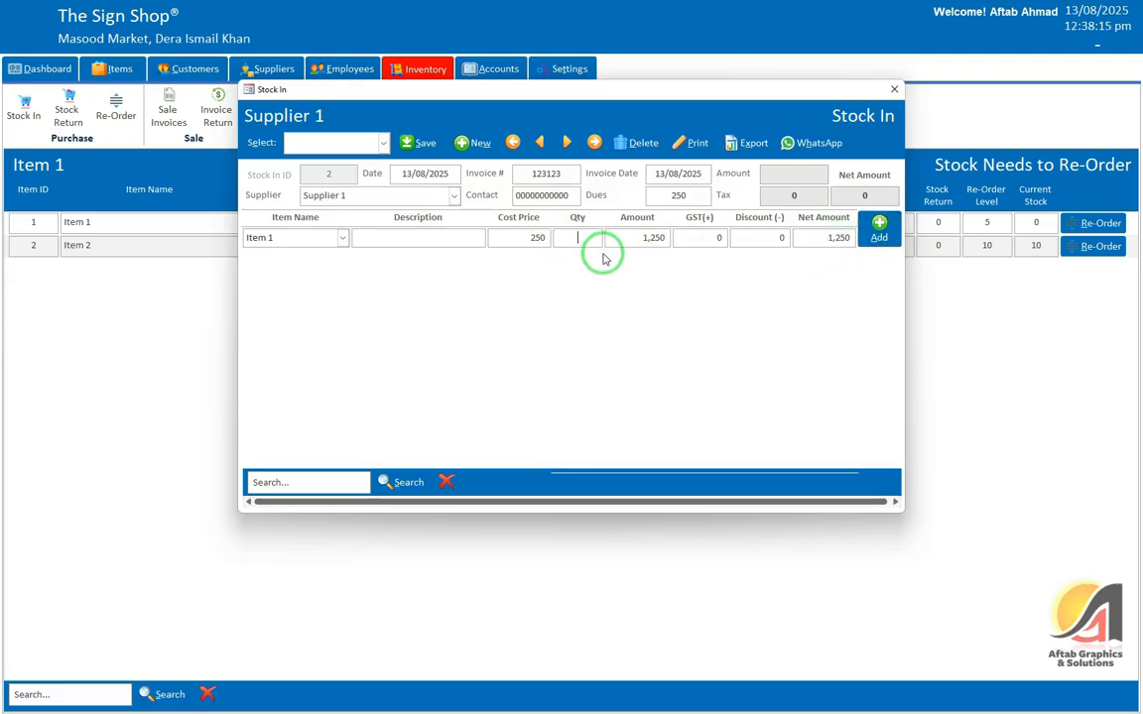
text(50)
key(Return)
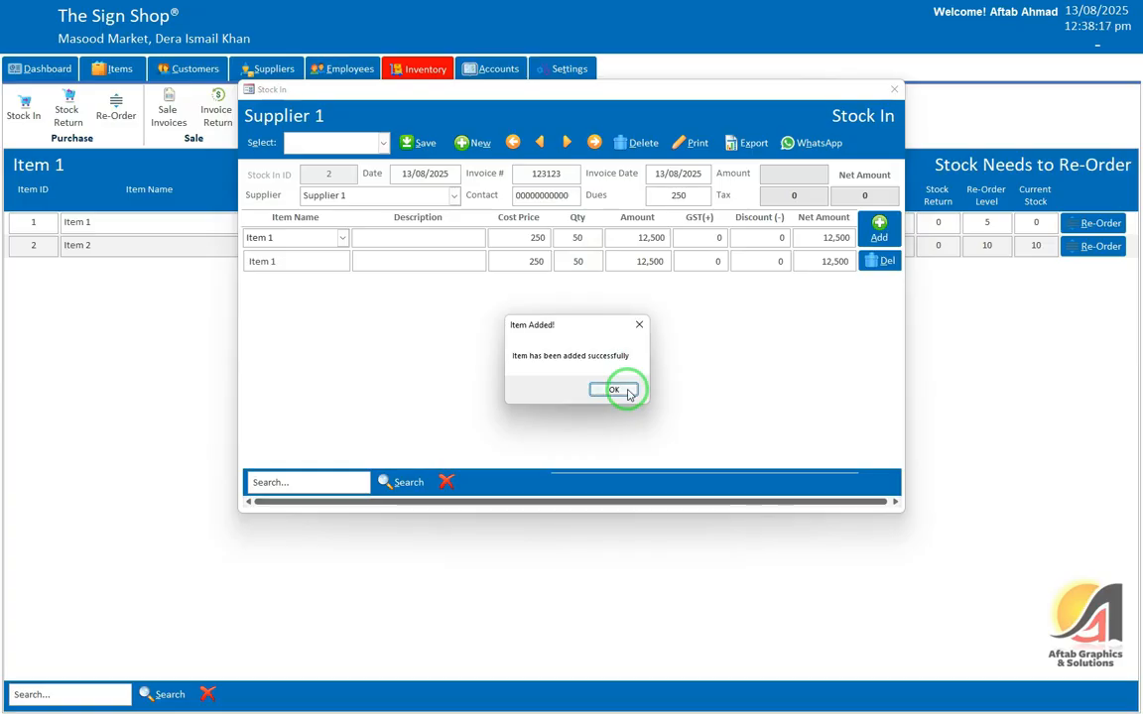
click(615, 388)
click(411, 144)
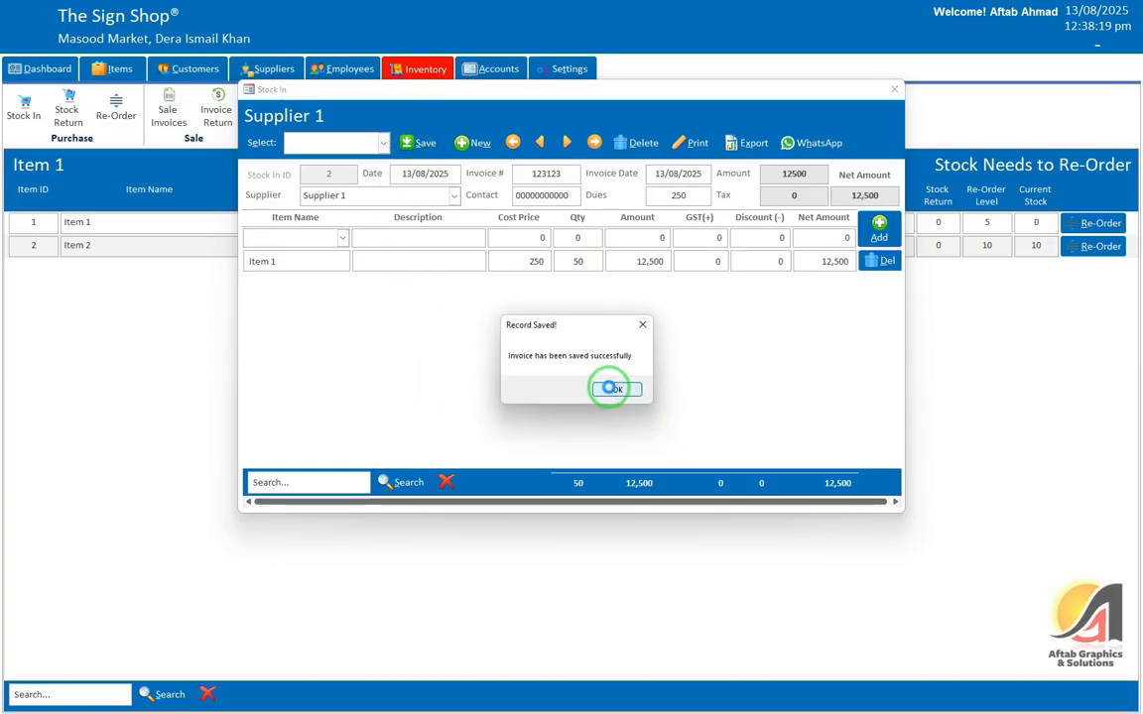
click(608, 388)
click(892, 91)
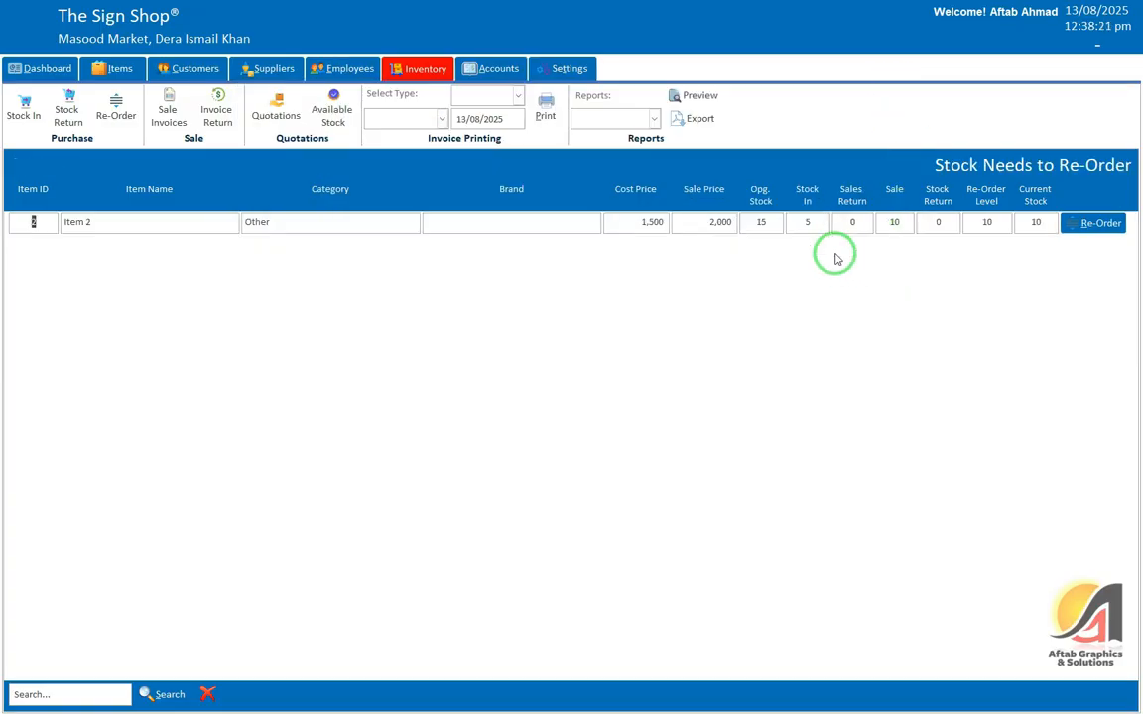
Step: Check Item 2's sale price, stock and re-order level, then view the Stock In and Stock Return lists
click(1036, 223)
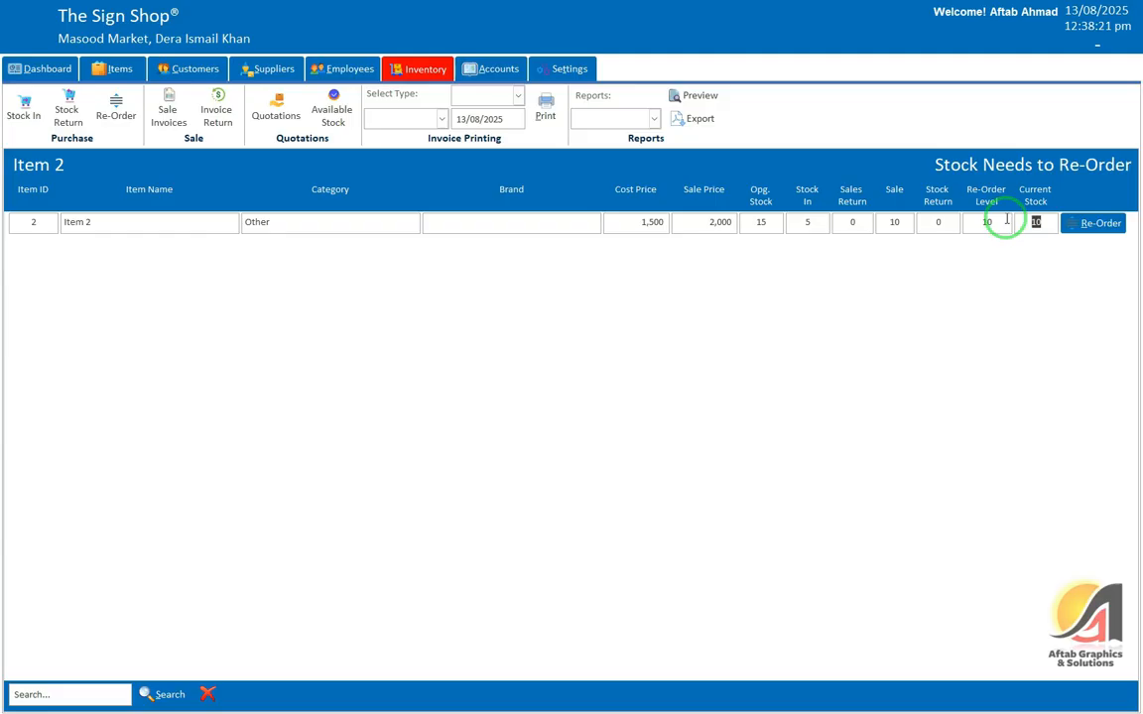
click(711, 223)
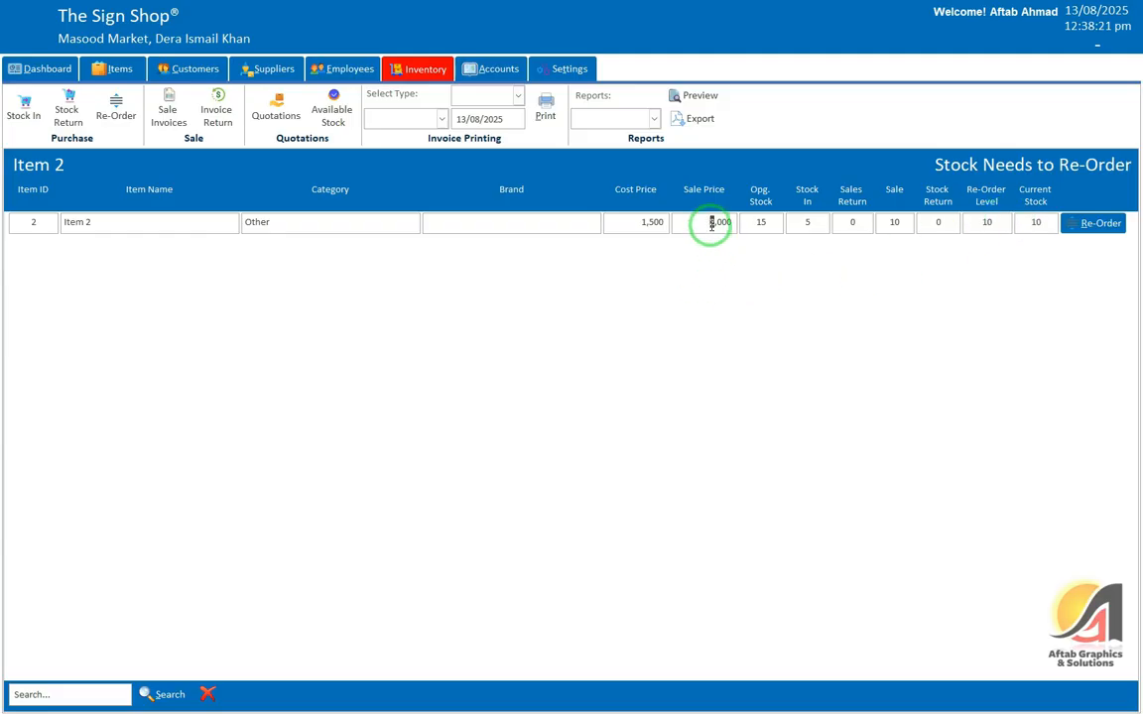
click(1036, 222)
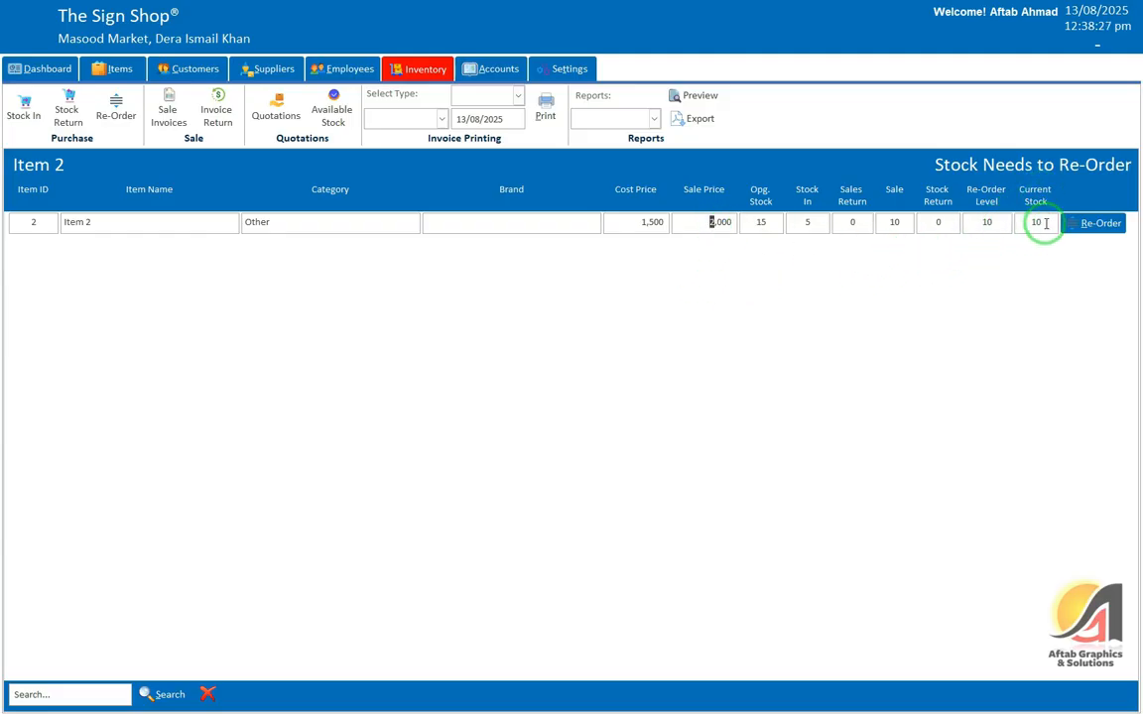
click(984, 223)
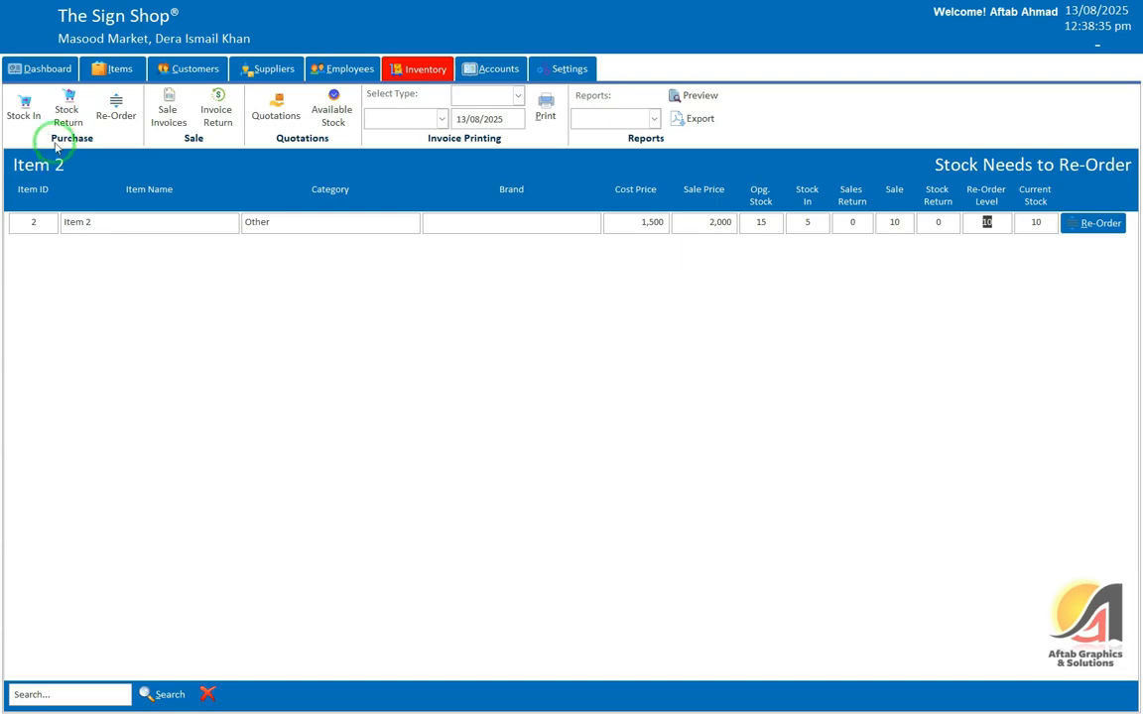
click(28, 111)
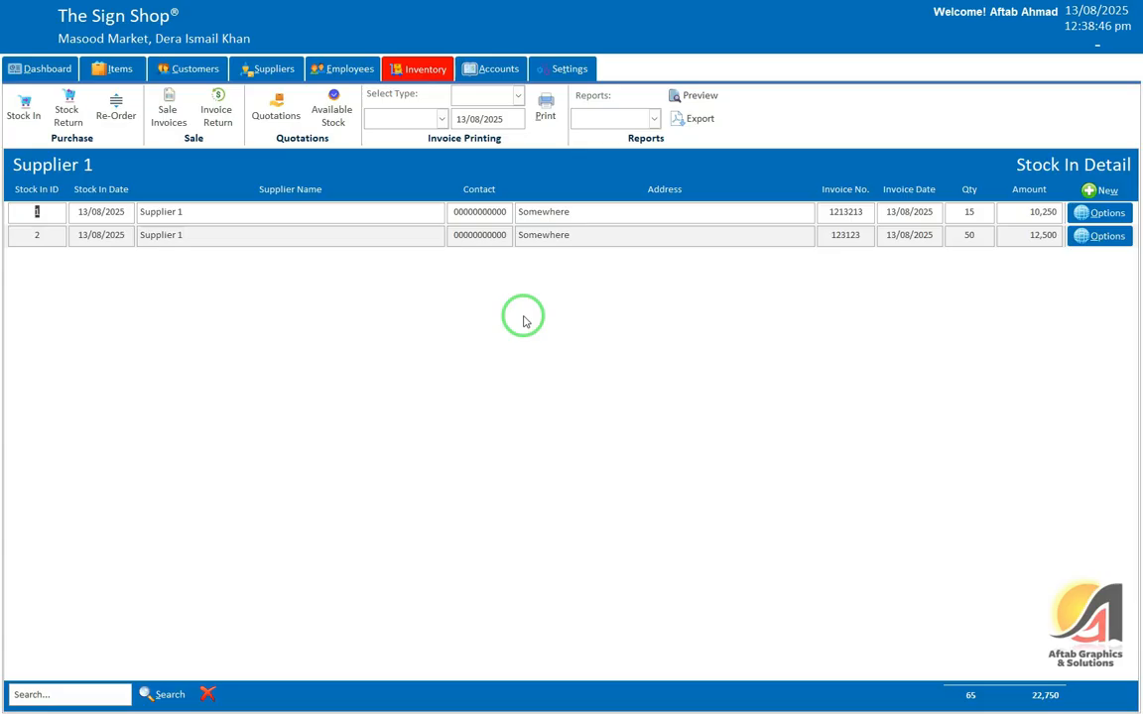
click(67, 110)
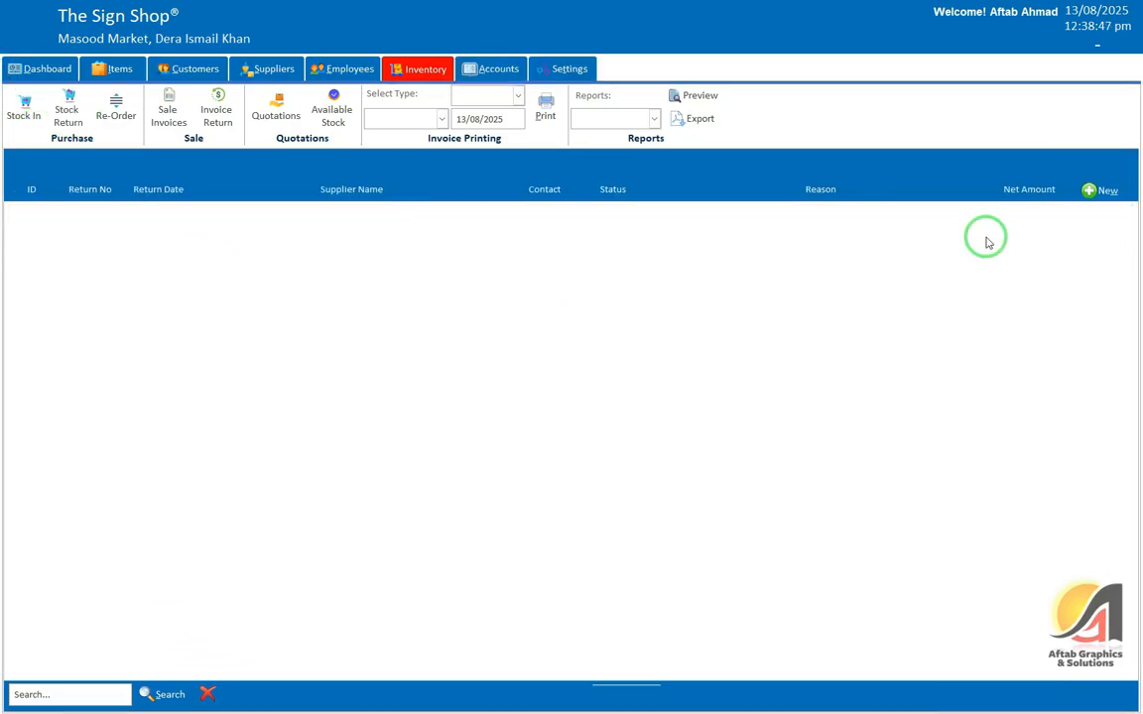
Step: Save return PR-1 of 50 Item 1 units against invoice 2, then confirm Item 1 needs re-ordering
click(1099, 190)
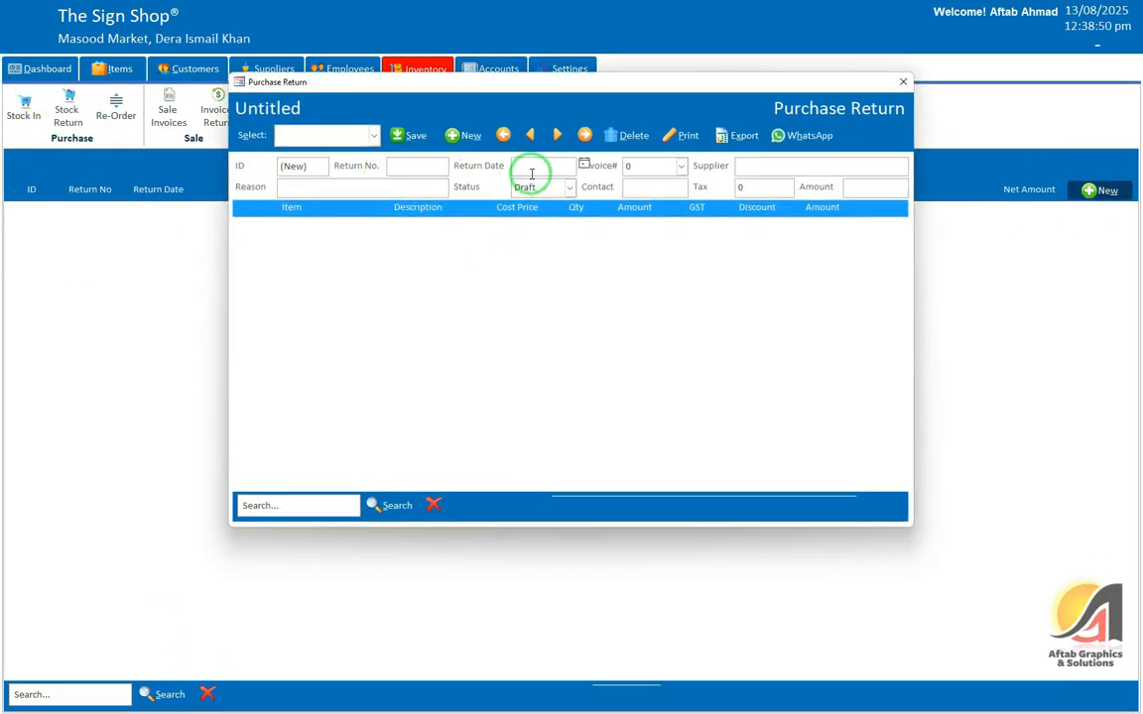
click(533, 164)
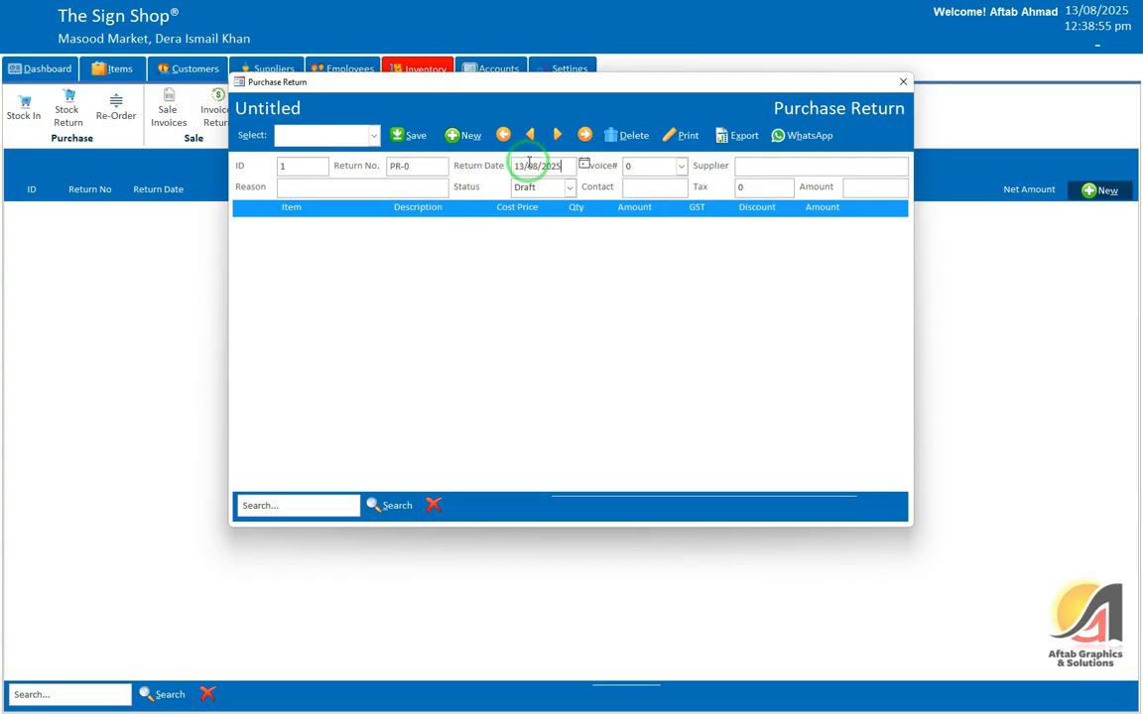
key(Tab)
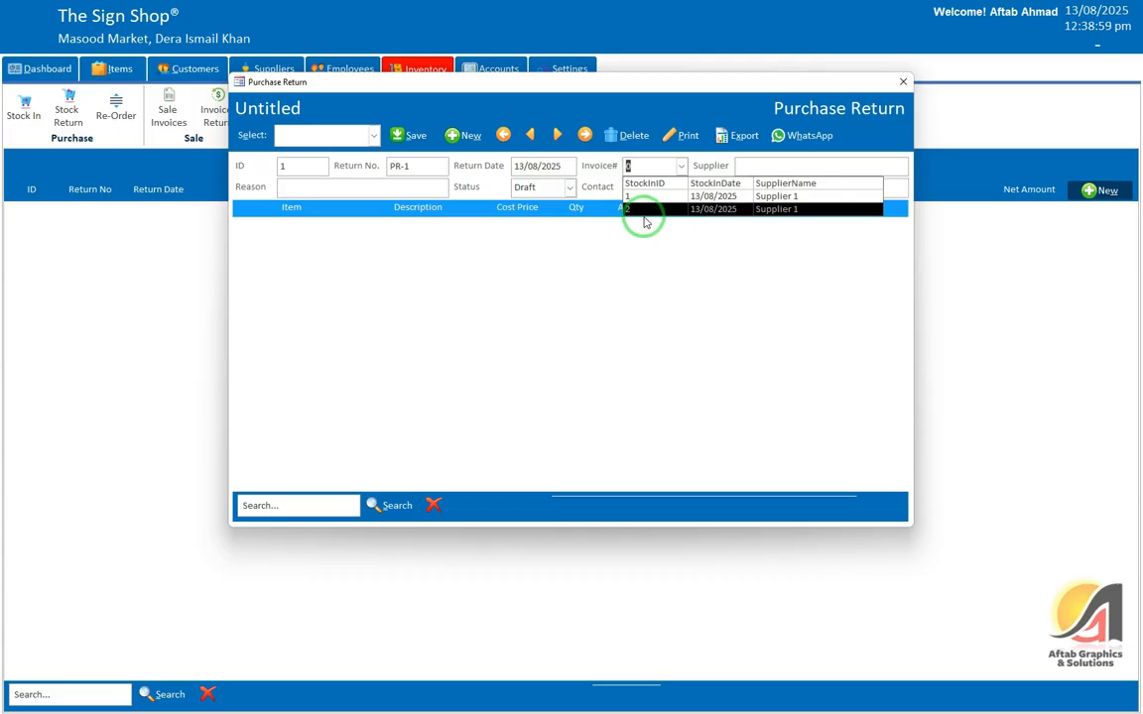
click(645, 209)
click(596, 398)
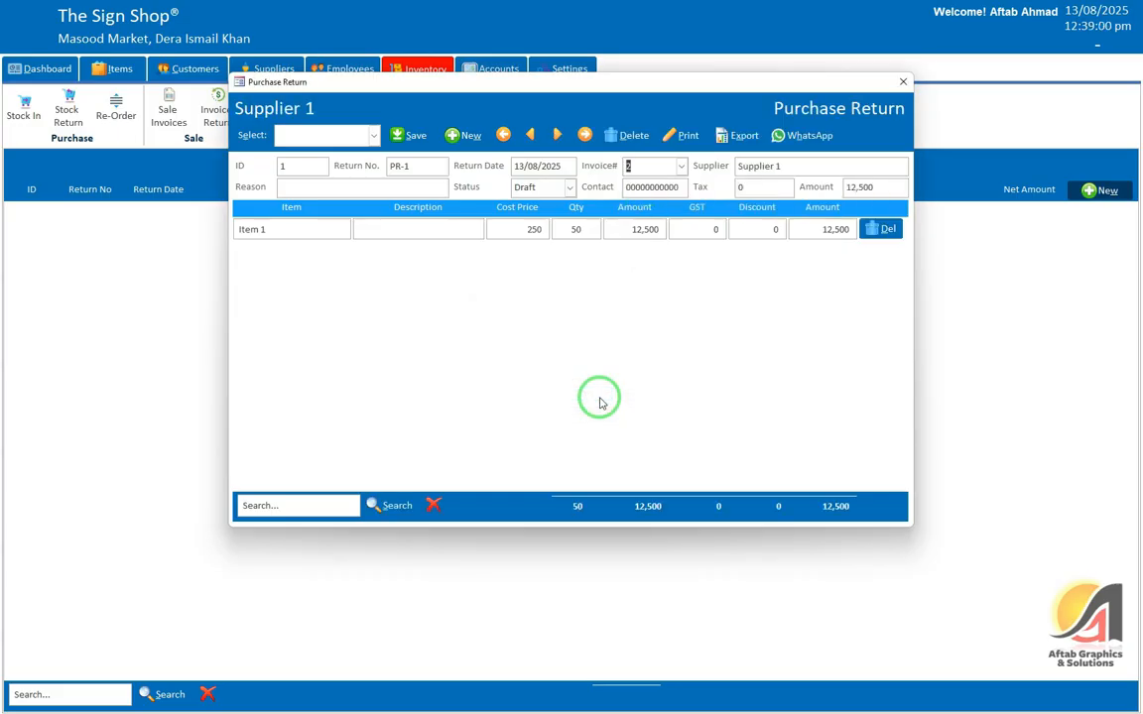
click(560, 229)
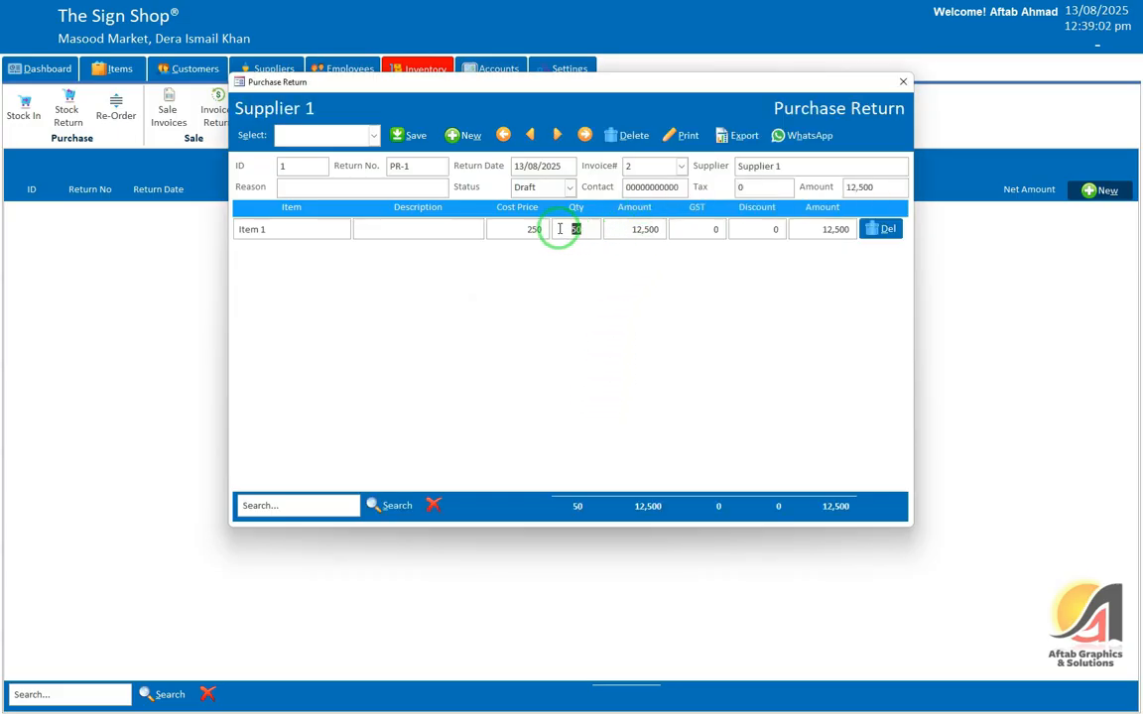
click(412, 135)
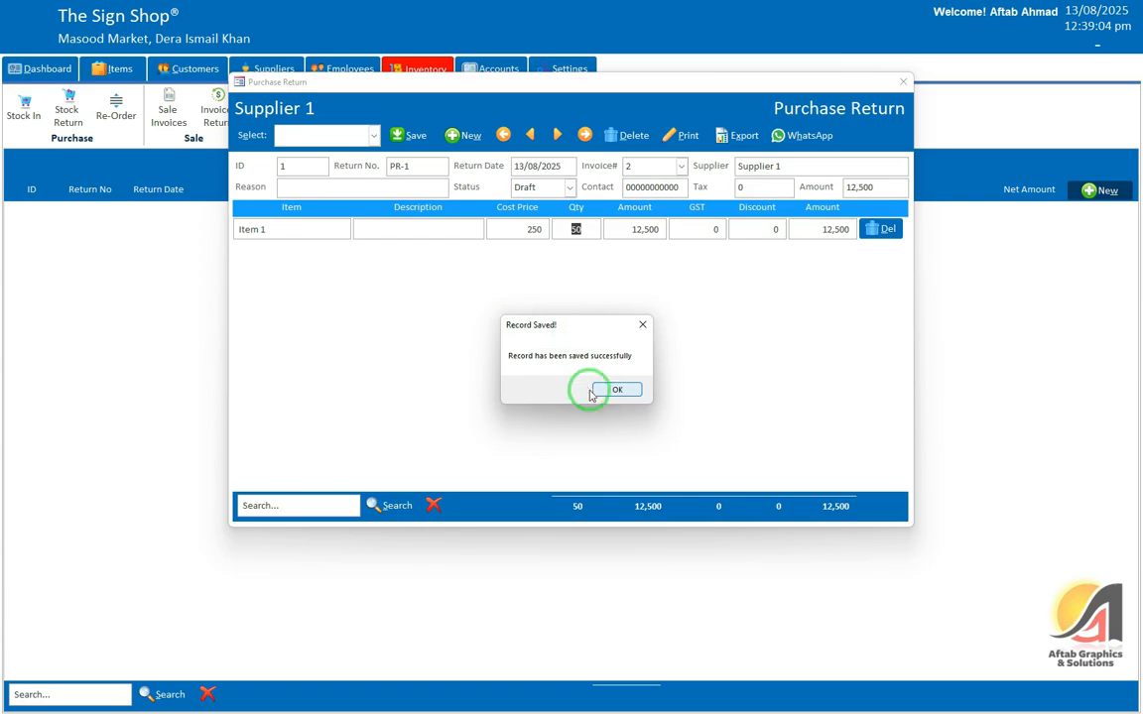
click(623, 389)
click(901, 82)
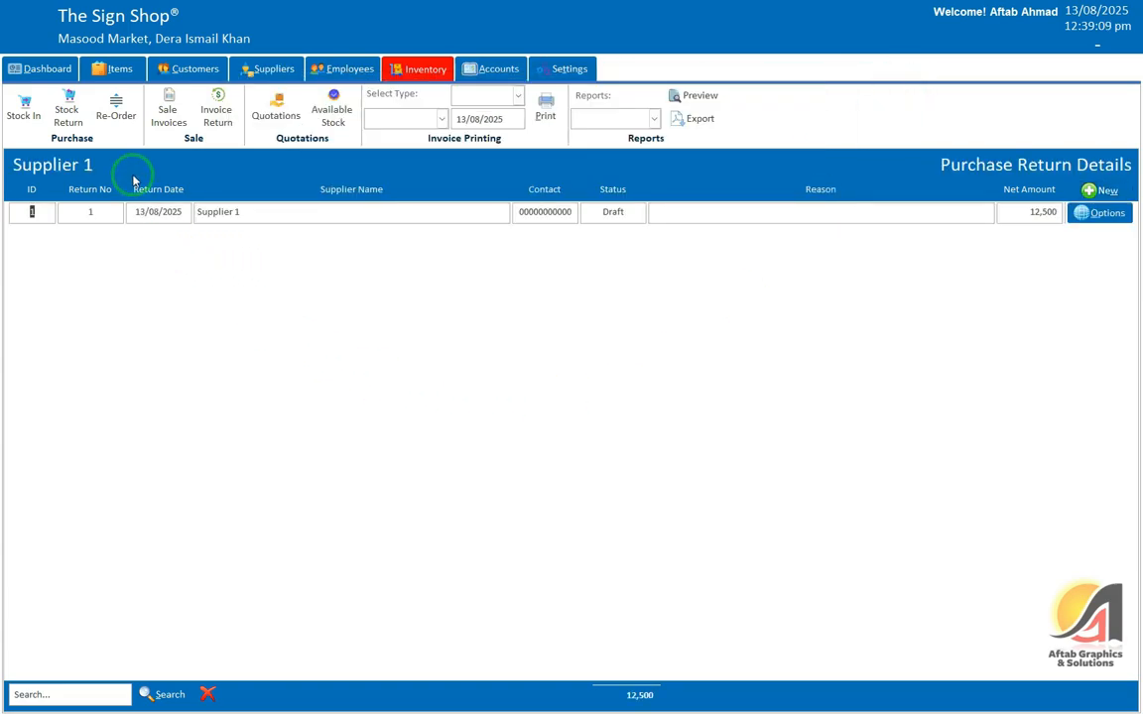
click(115, 114)
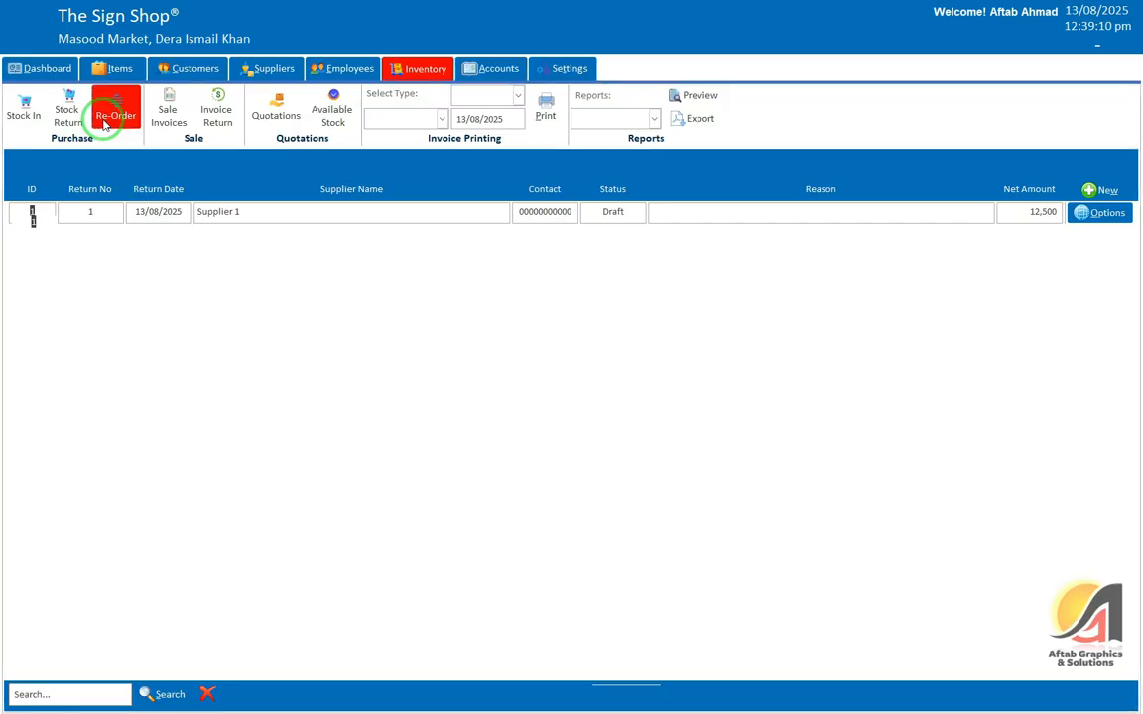
click(1036, 221)
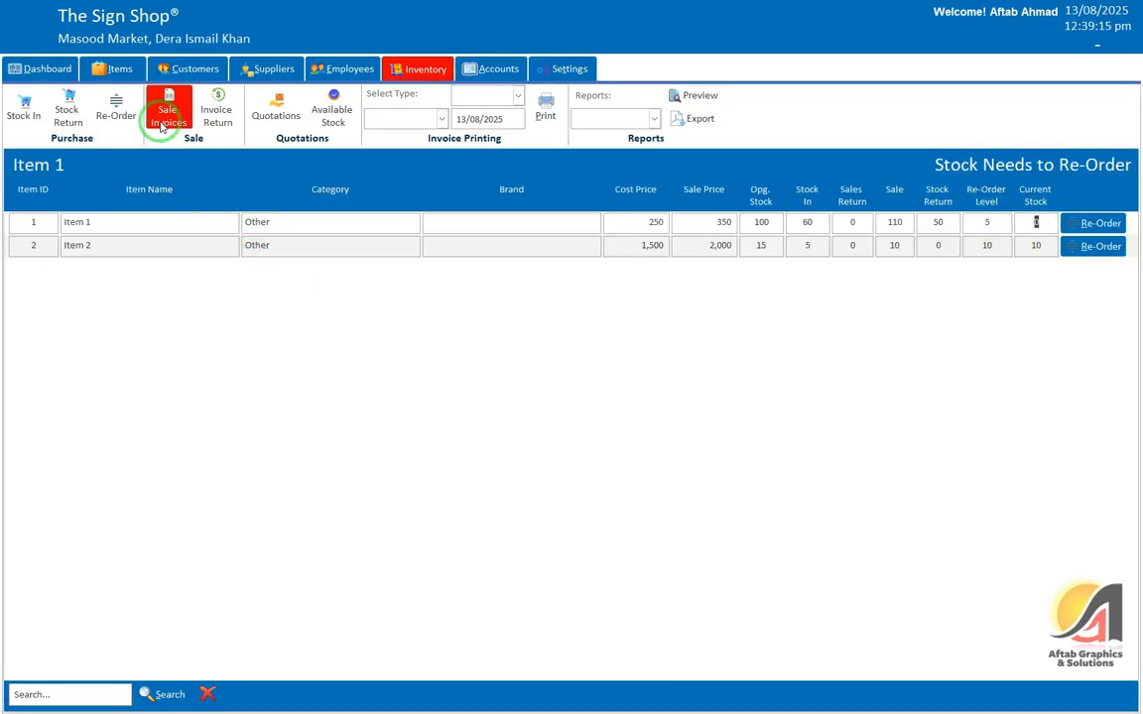
Step: Start new purchase return PR-2 dated today against invoice 1 and load its items
click(67, 111)
click(1101, 191)
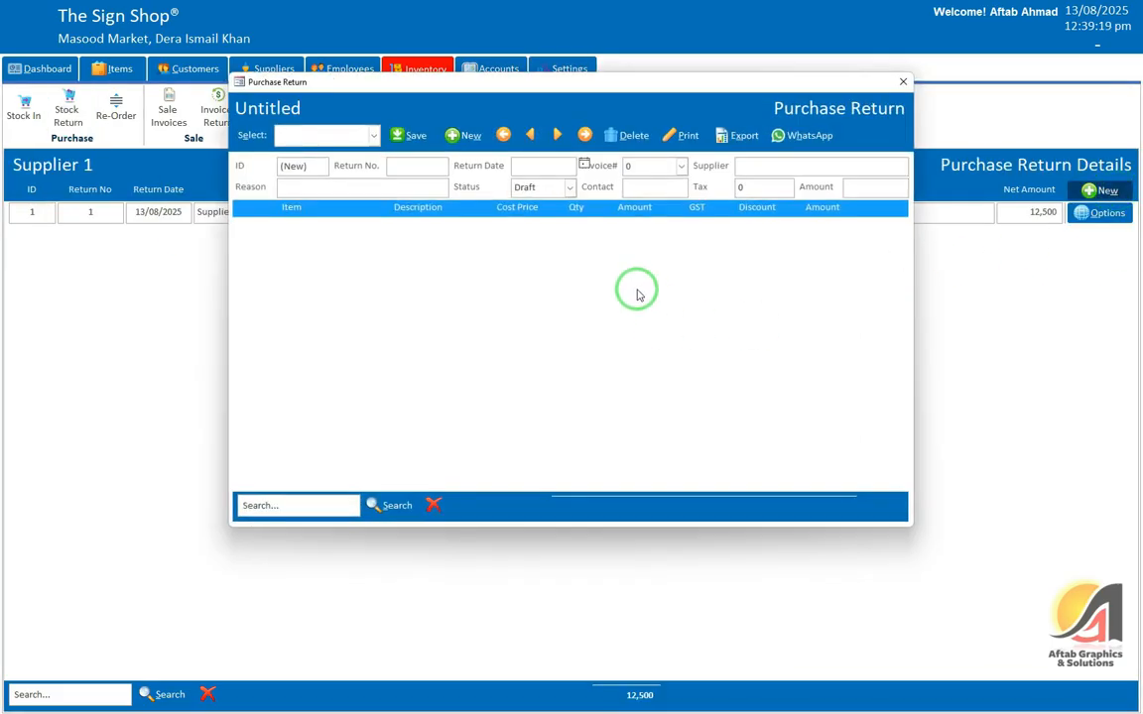
click(903, 83)
click(1101, 190)
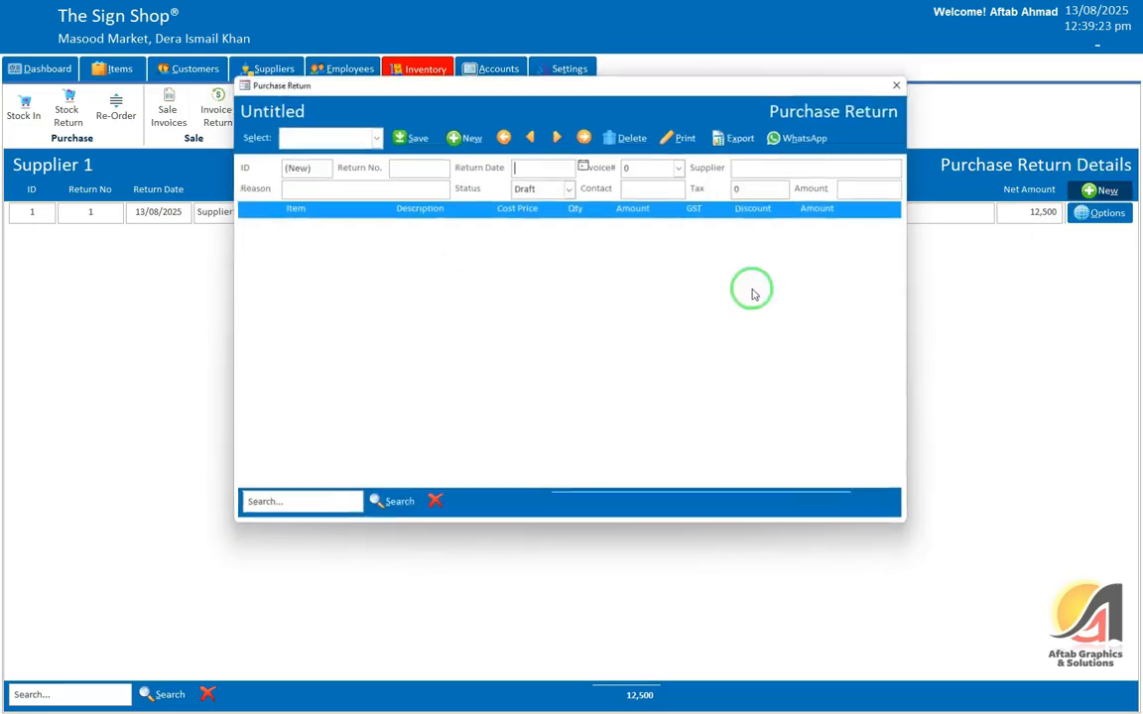
click(546, 164)
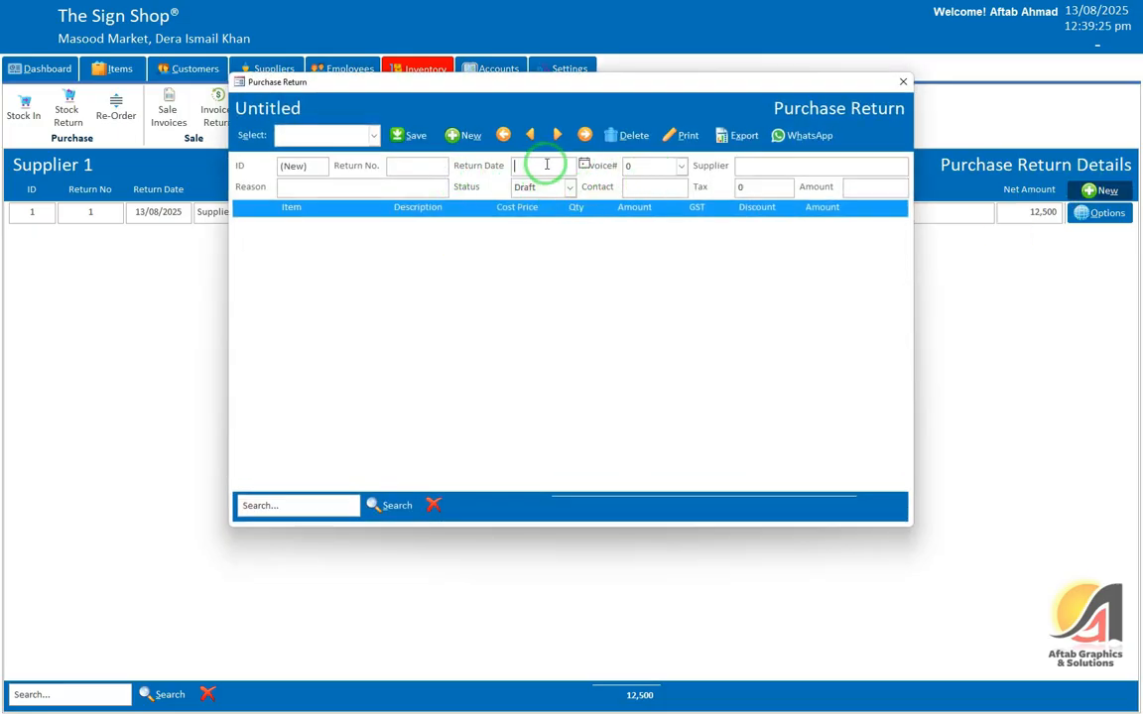
key(ctrl+semicolon)
key(Tab)
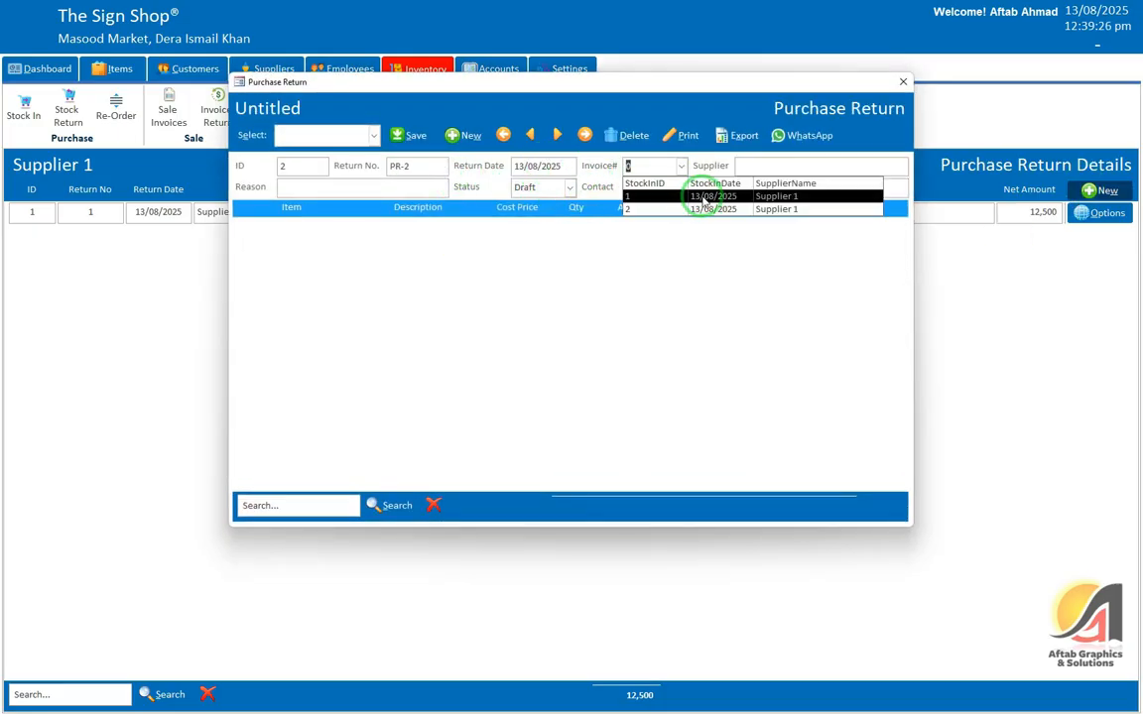
click(687, 199)
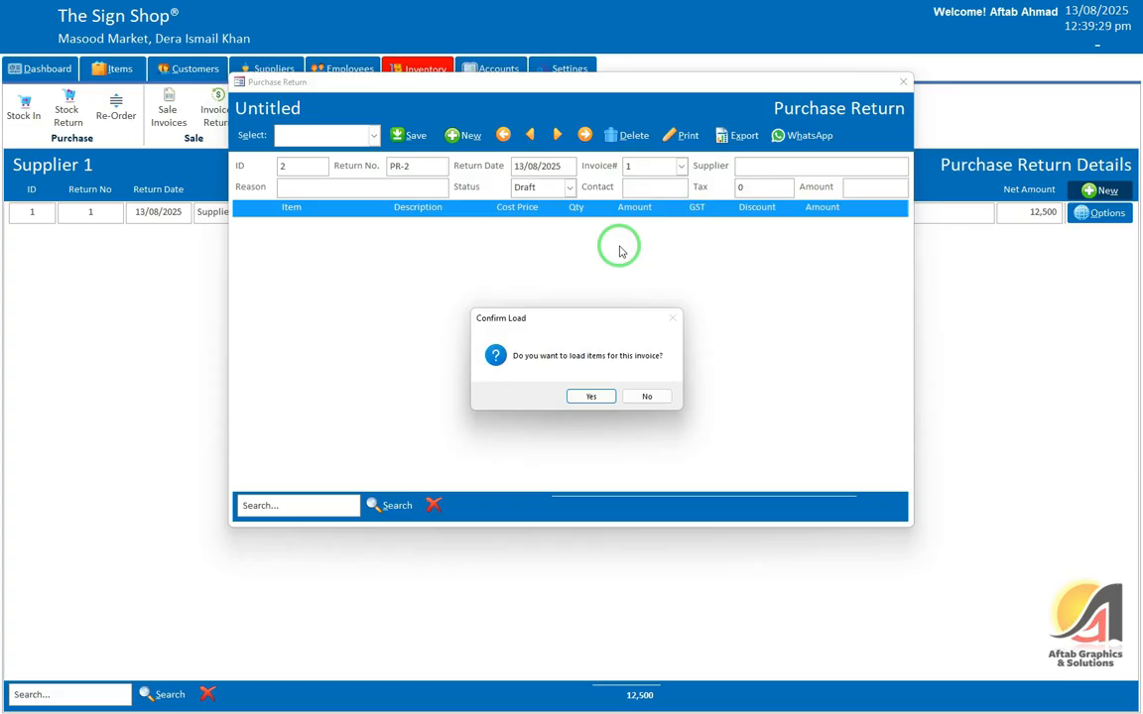
click(590, 398)
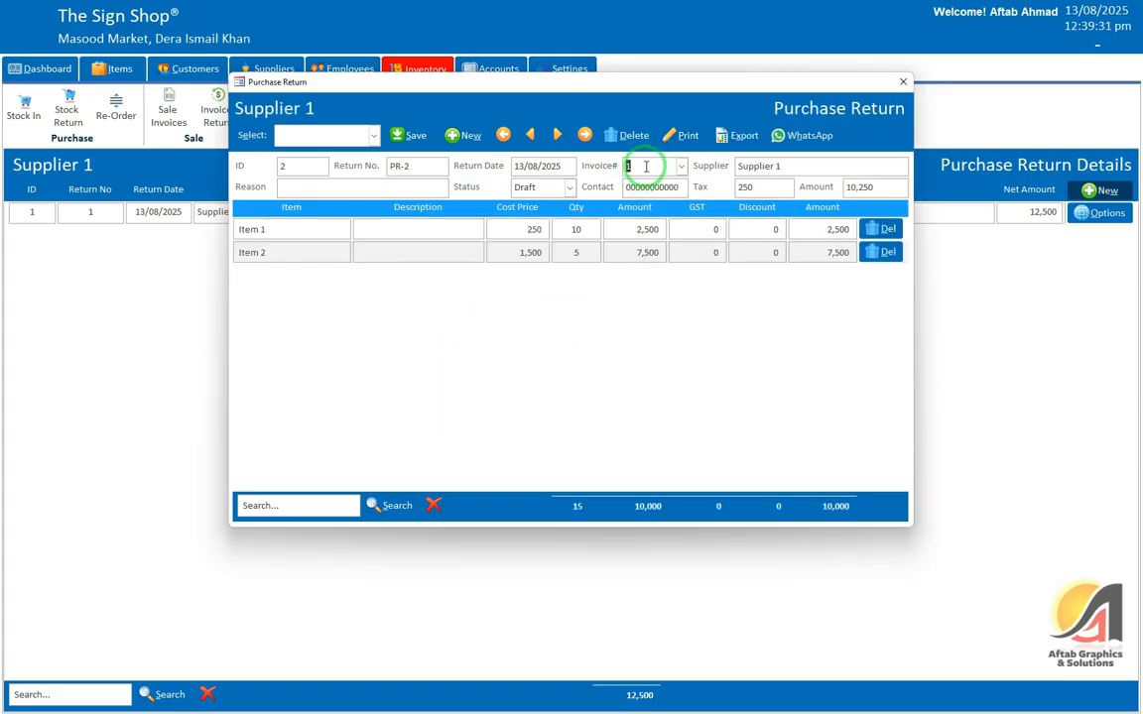
Step: Set return quantities to 1 for Item 1 and 2 for Item 2
click(576, 230)
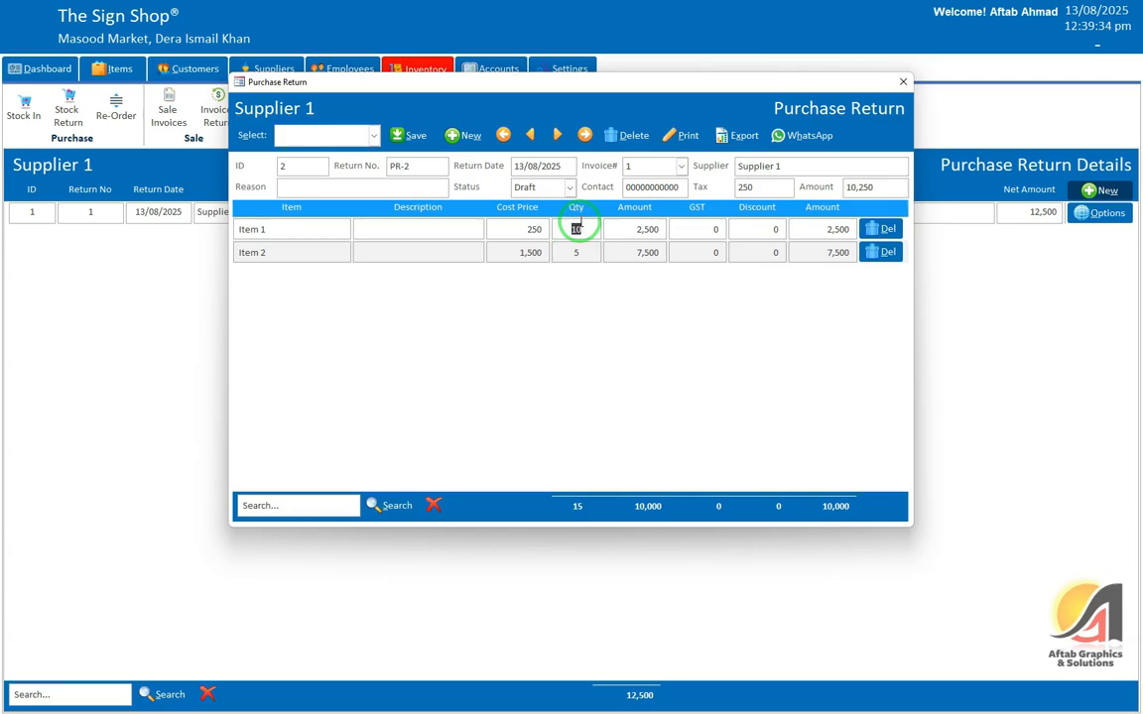
click(577, 252)
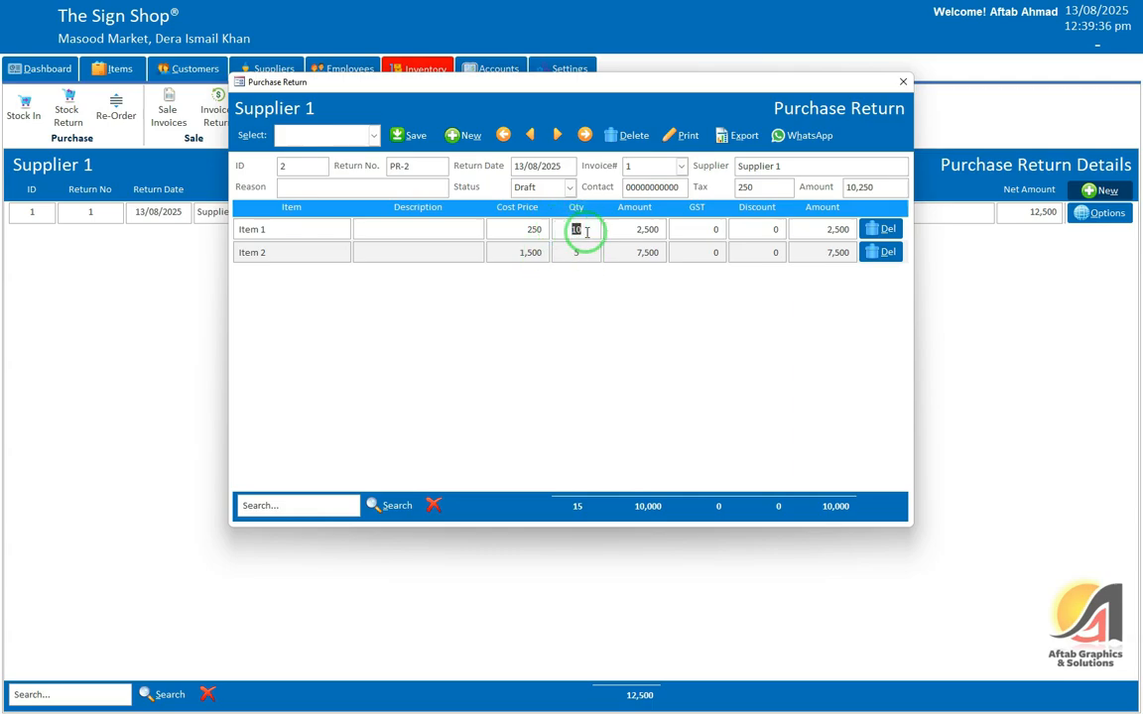
click(584, 253)
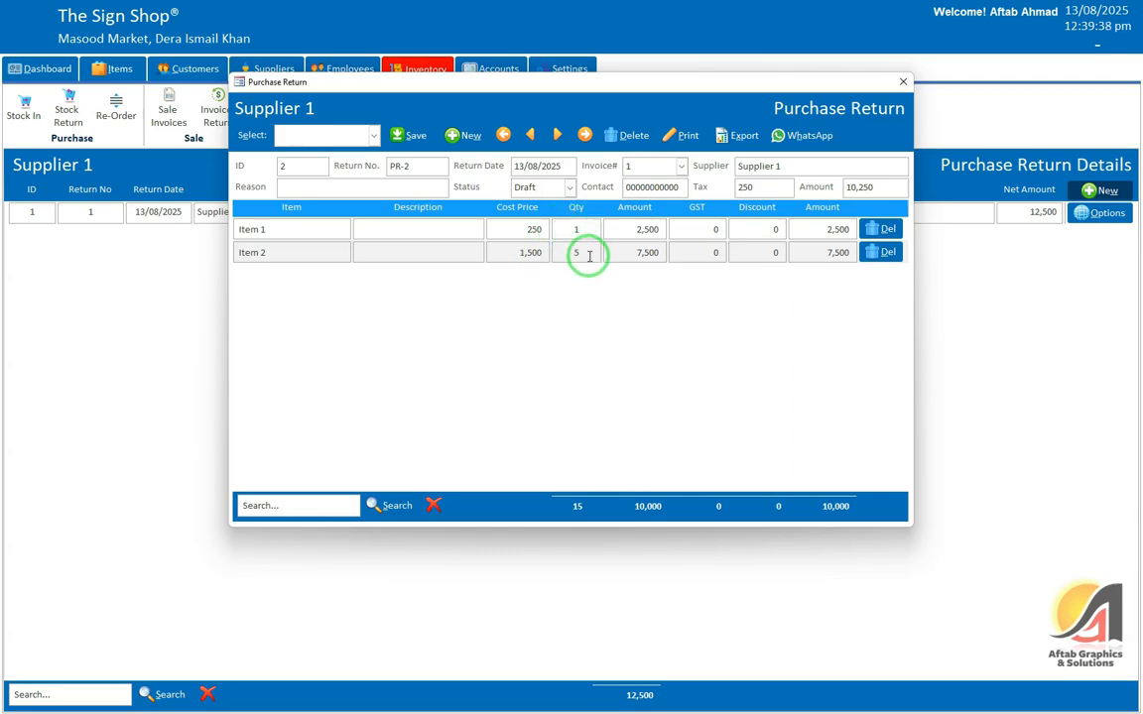
click(576, 253)
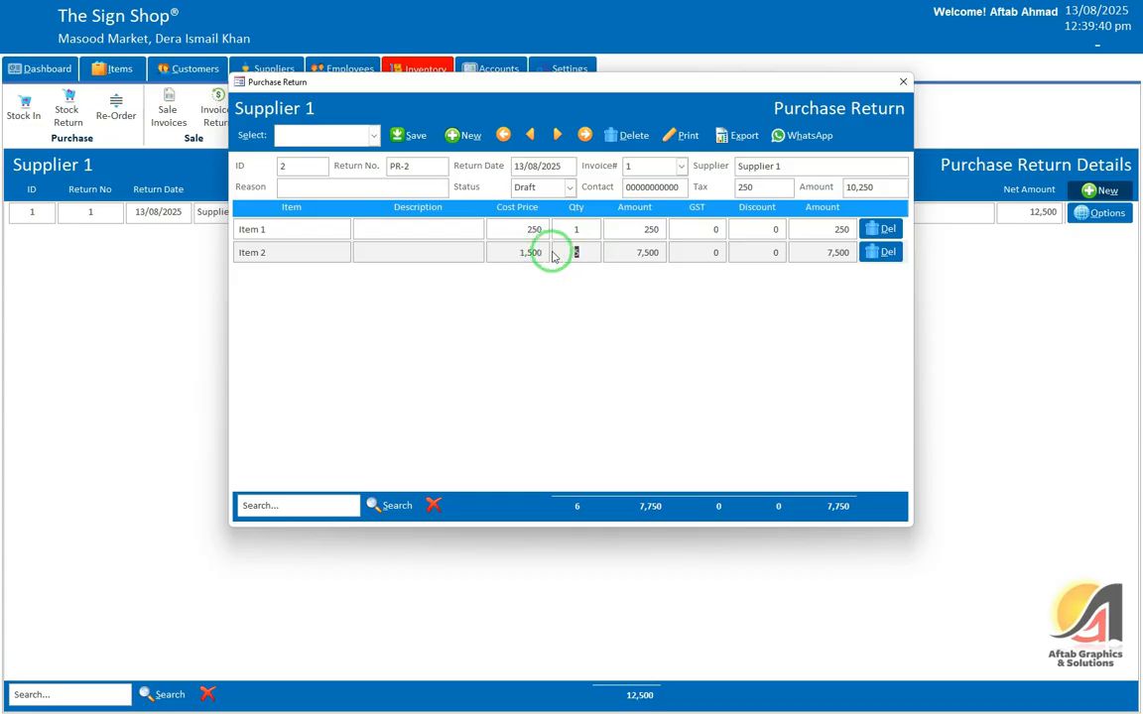
text(2)
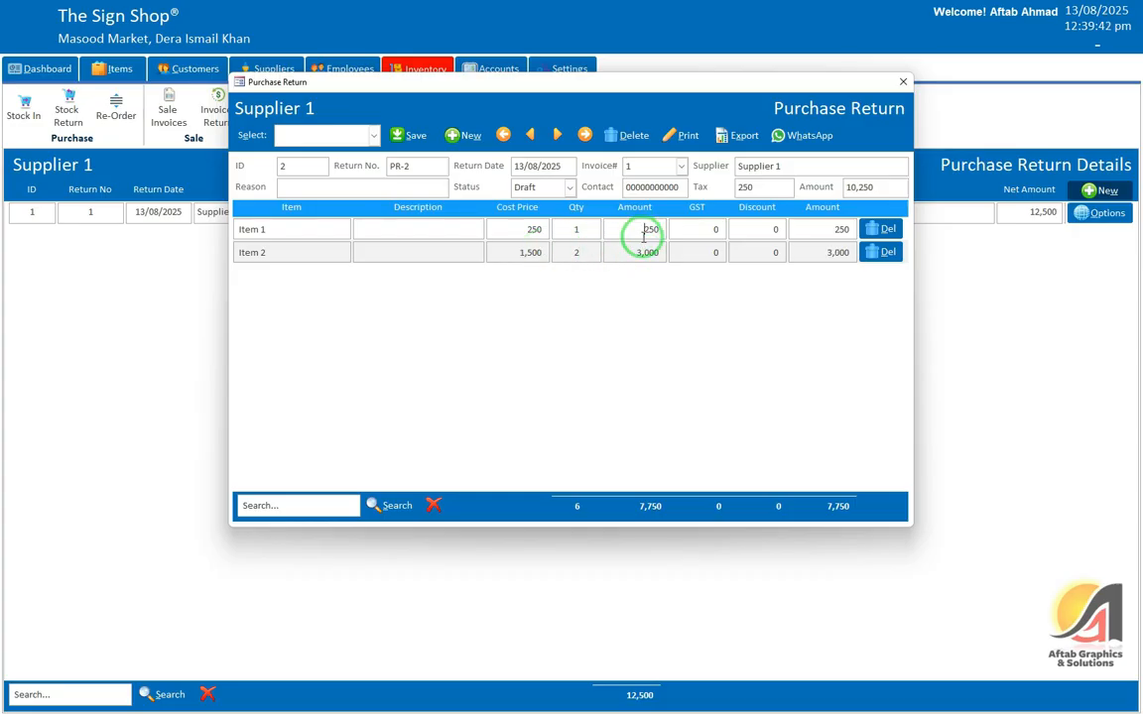
click(647, 252)
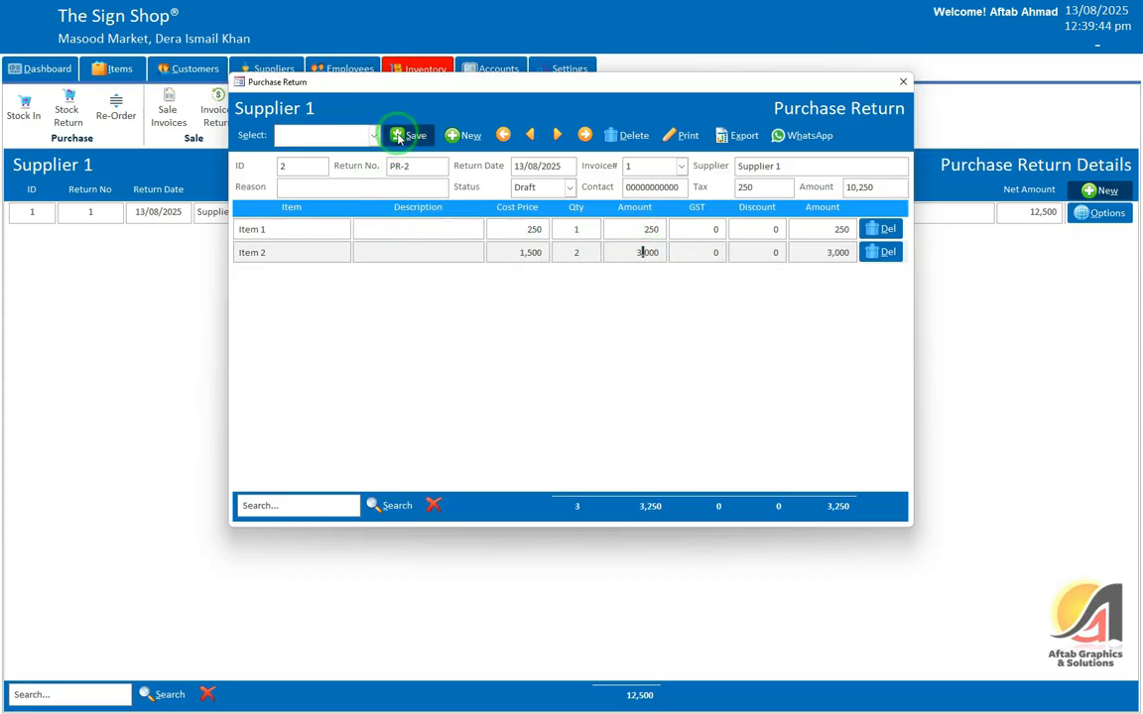
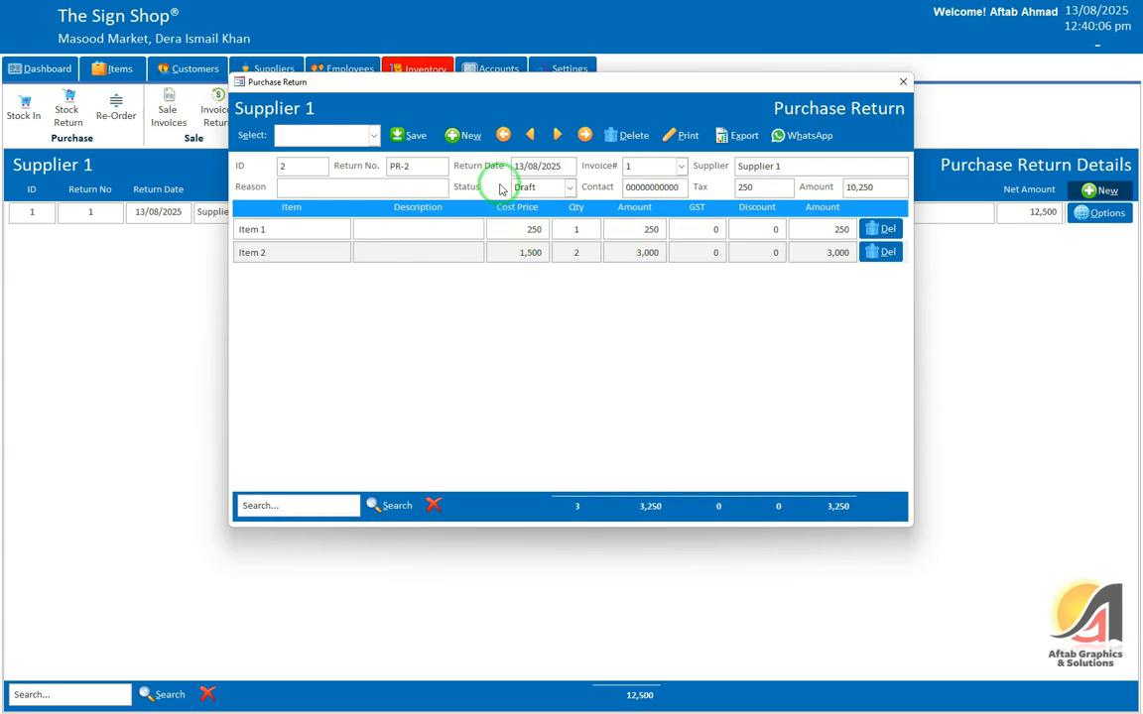
Step: Delete purchase return PR-2, confirm the deletion, and close the Purchase Return form
click(628, 136)
click(577, 397)
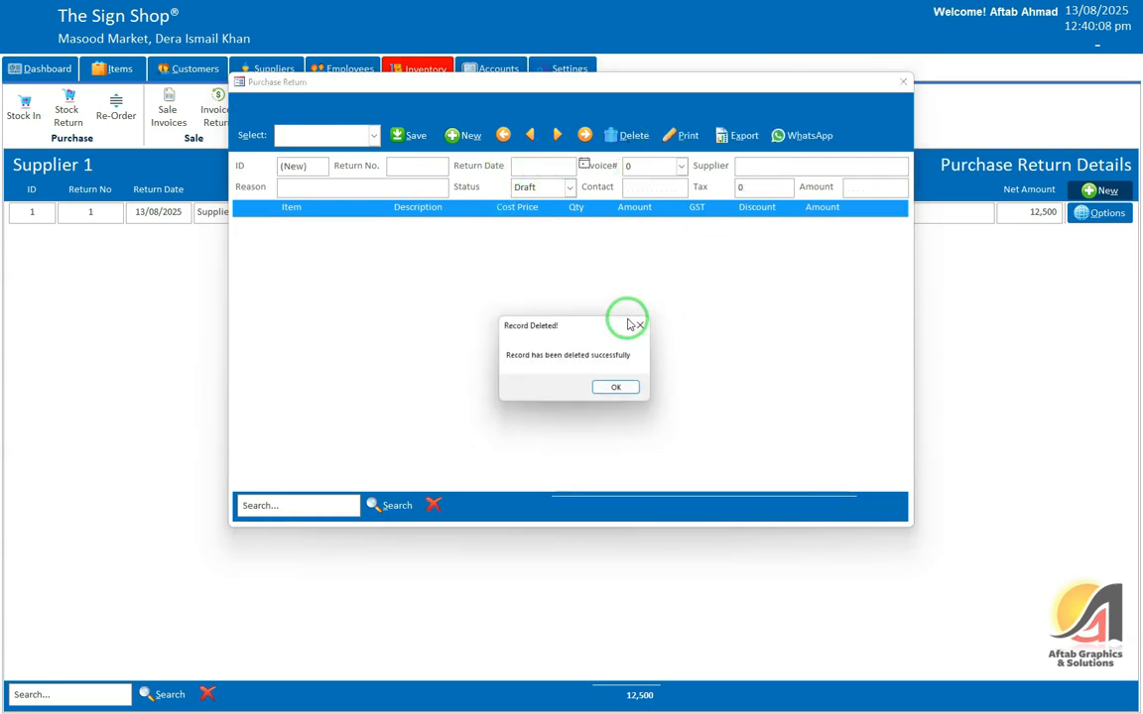
click(607, 395)
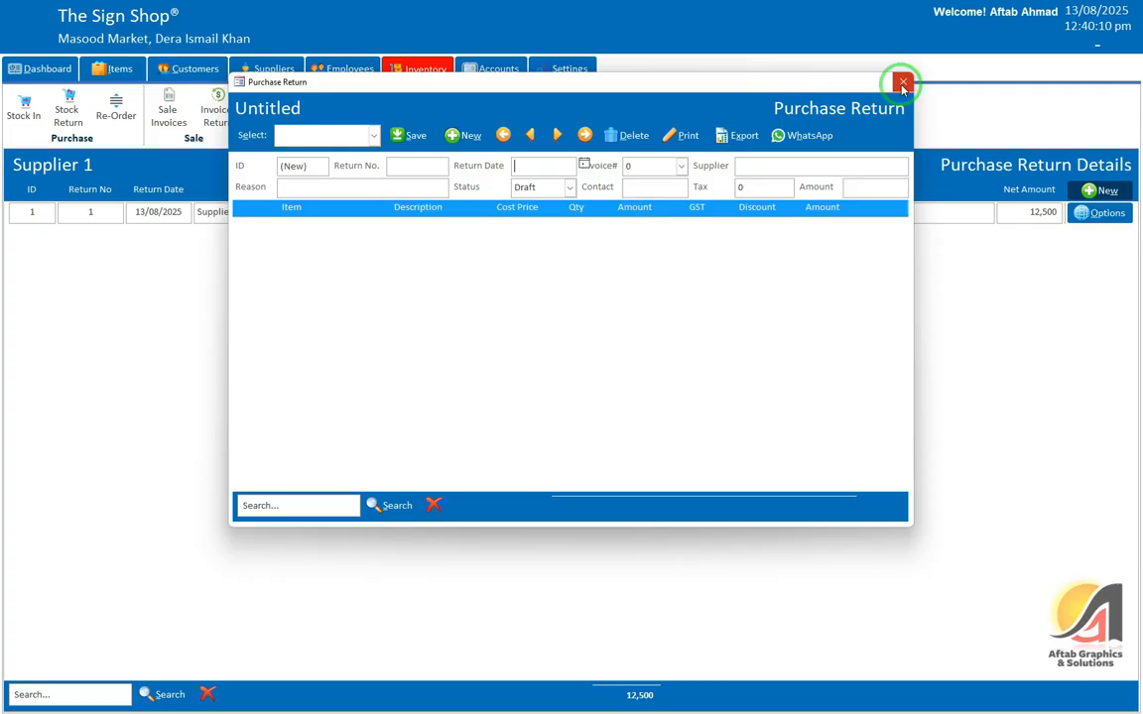
click(902, 82)
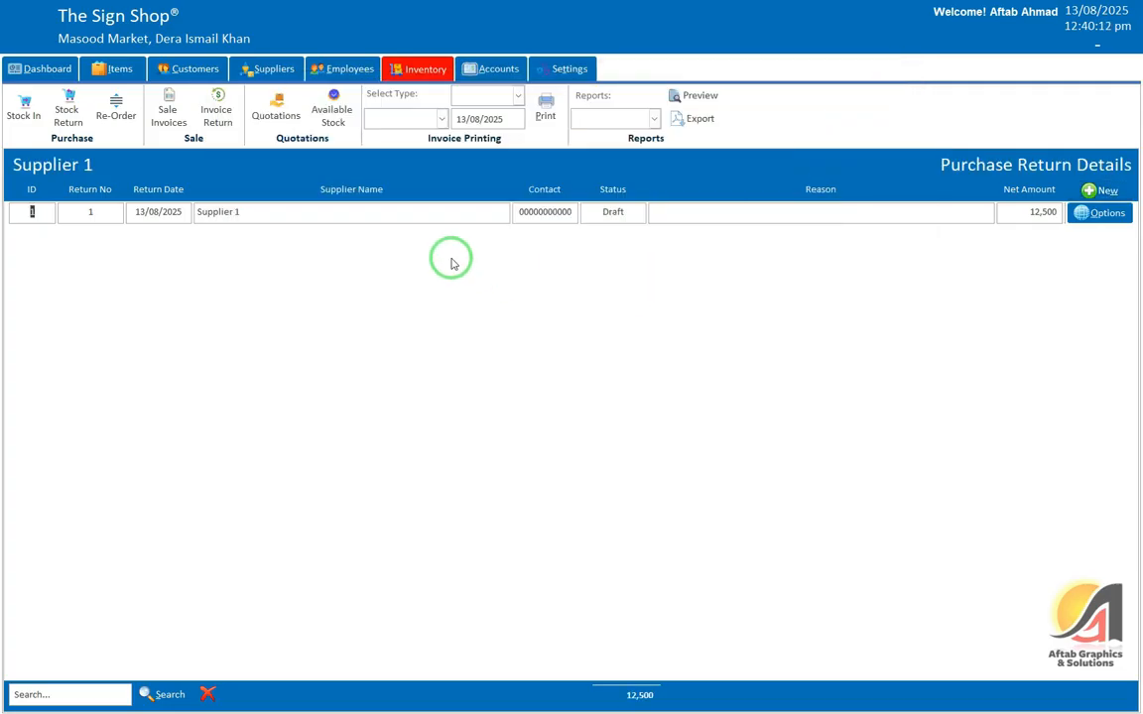
Step: Open the empty sale return list, inspect a new return's invoice list, and close it unsaved
click(220, 118)
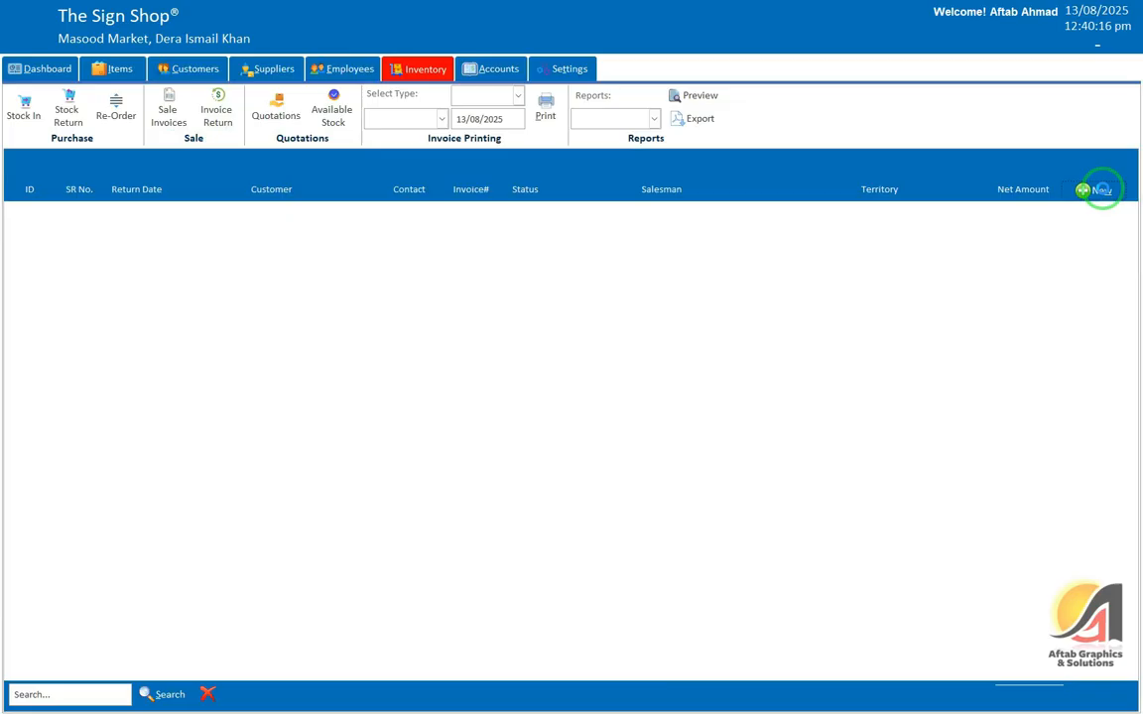
click(1099, 189)
click(721, 168)
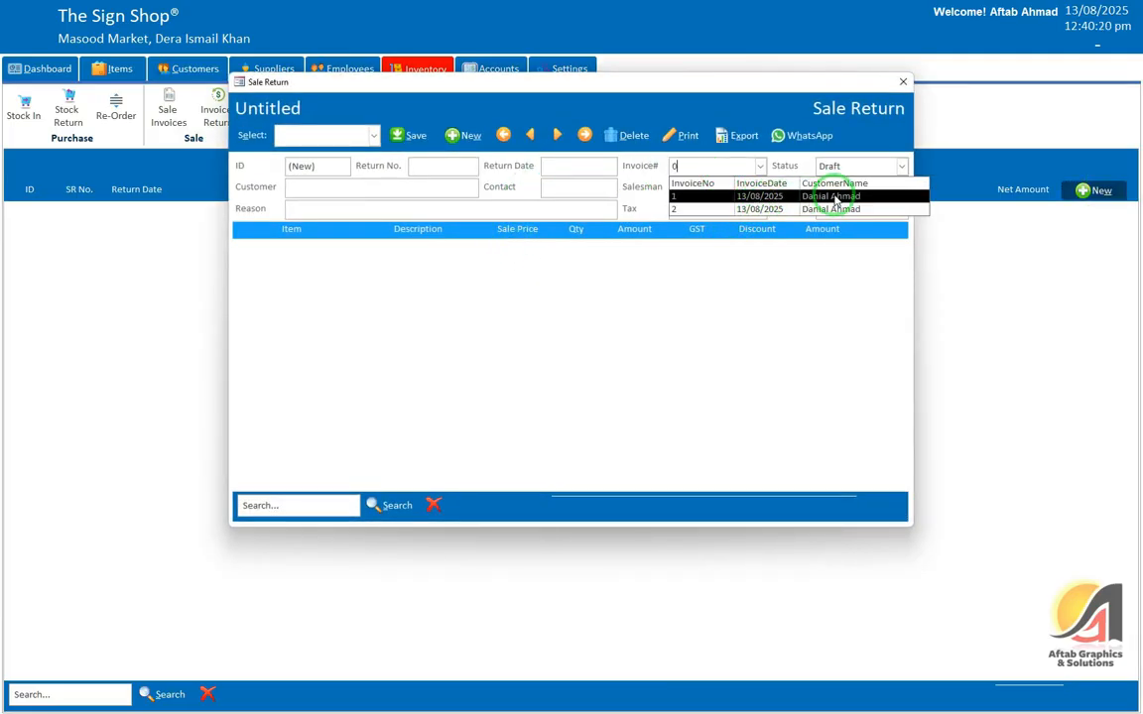
drag(685, 167, 648, 168)
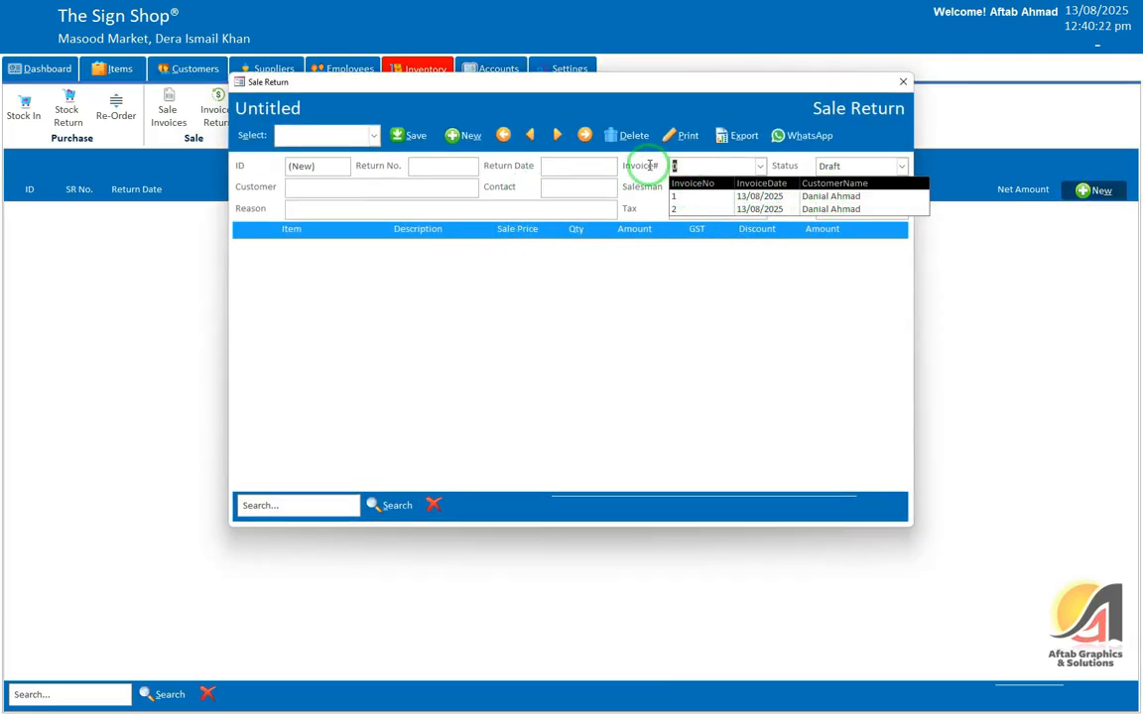
click(516, 261)
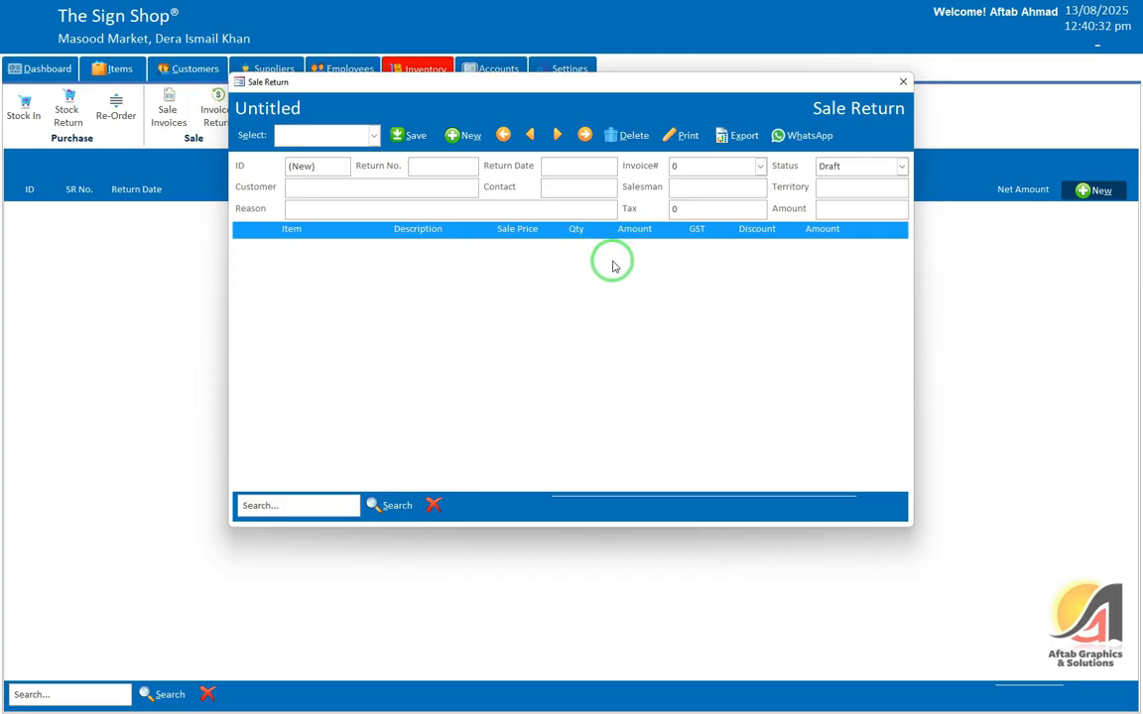
click(902, 81)
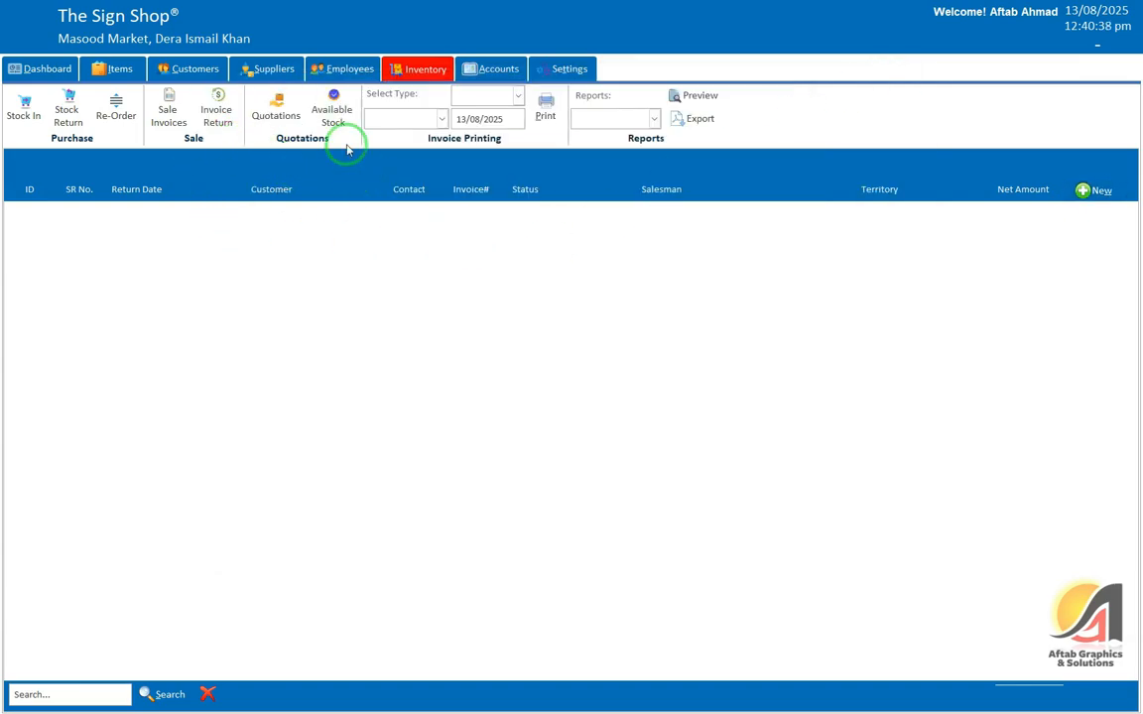
Step: Show available stock for Item 1 and Item 2 and try the customer filter list
click(332, 112)
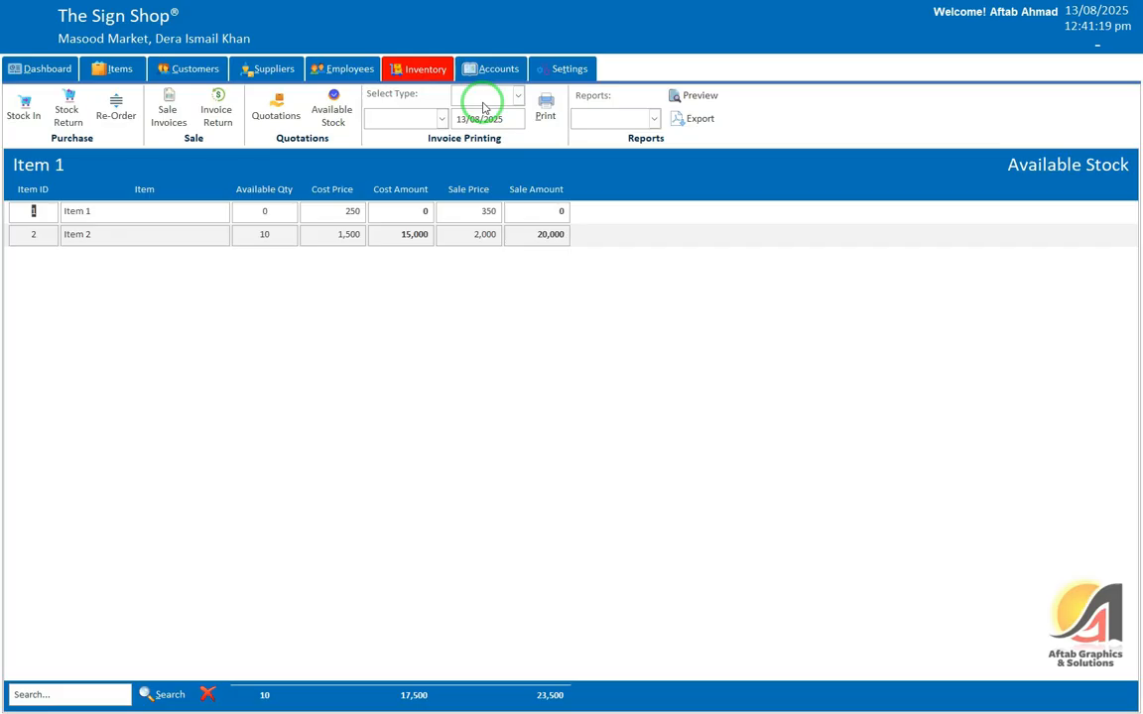
click(483, 104)
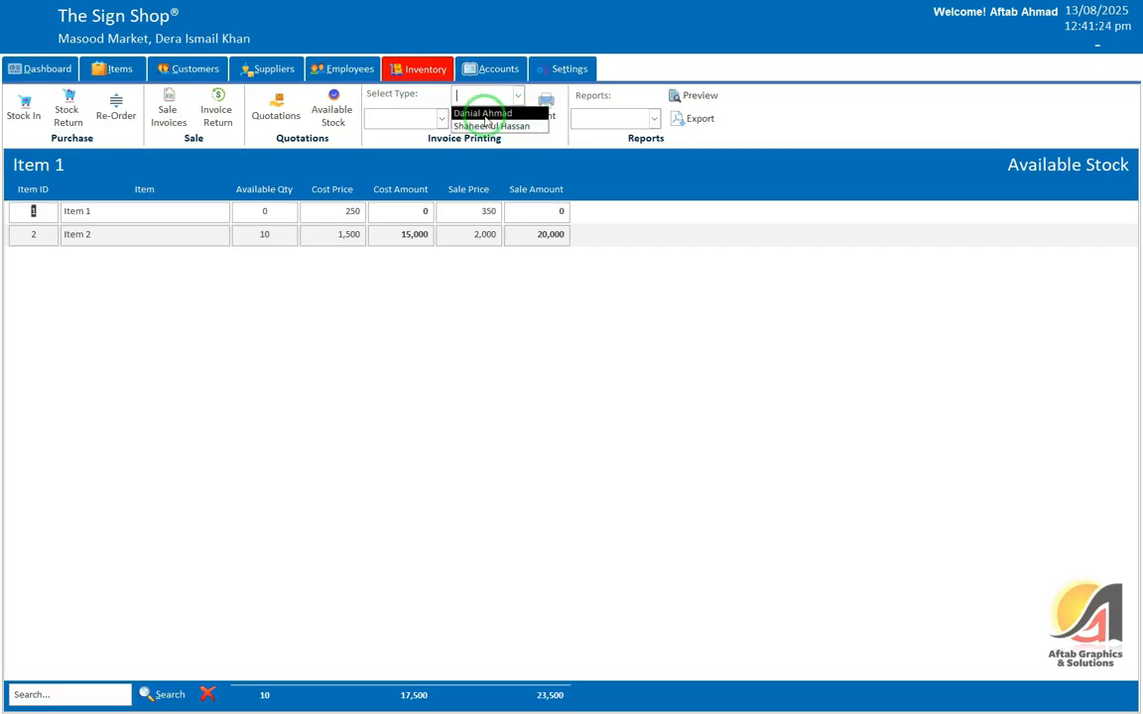
click(502, 113)
click(518, 98)
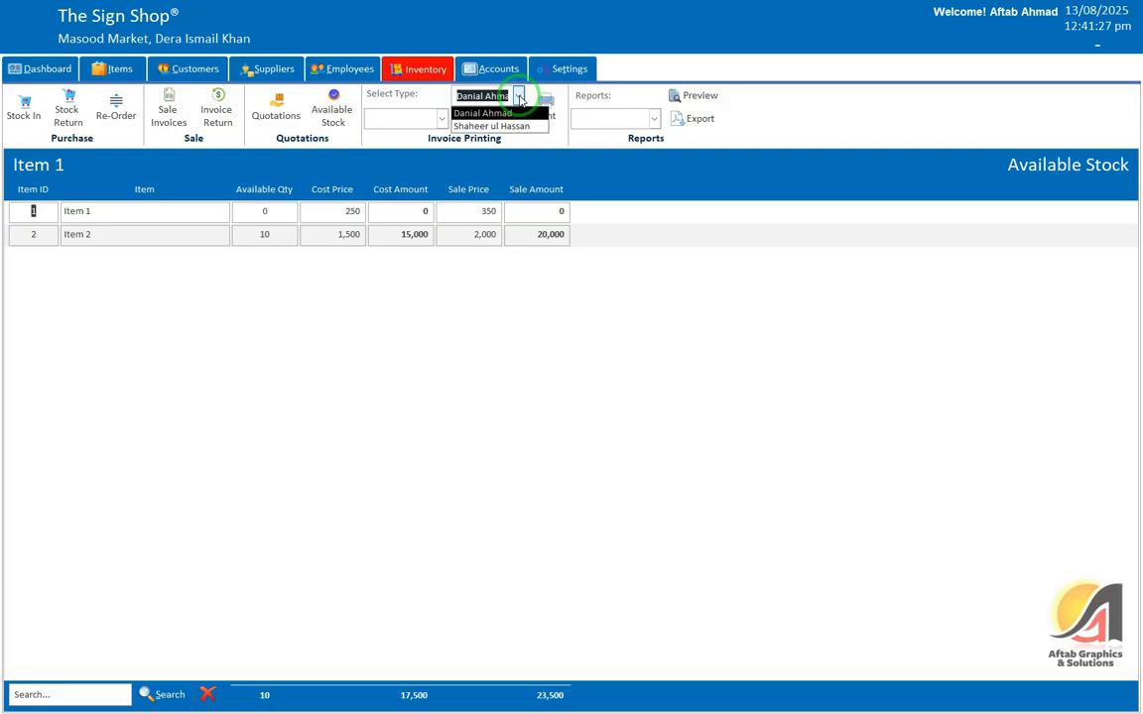
click(518, 99)
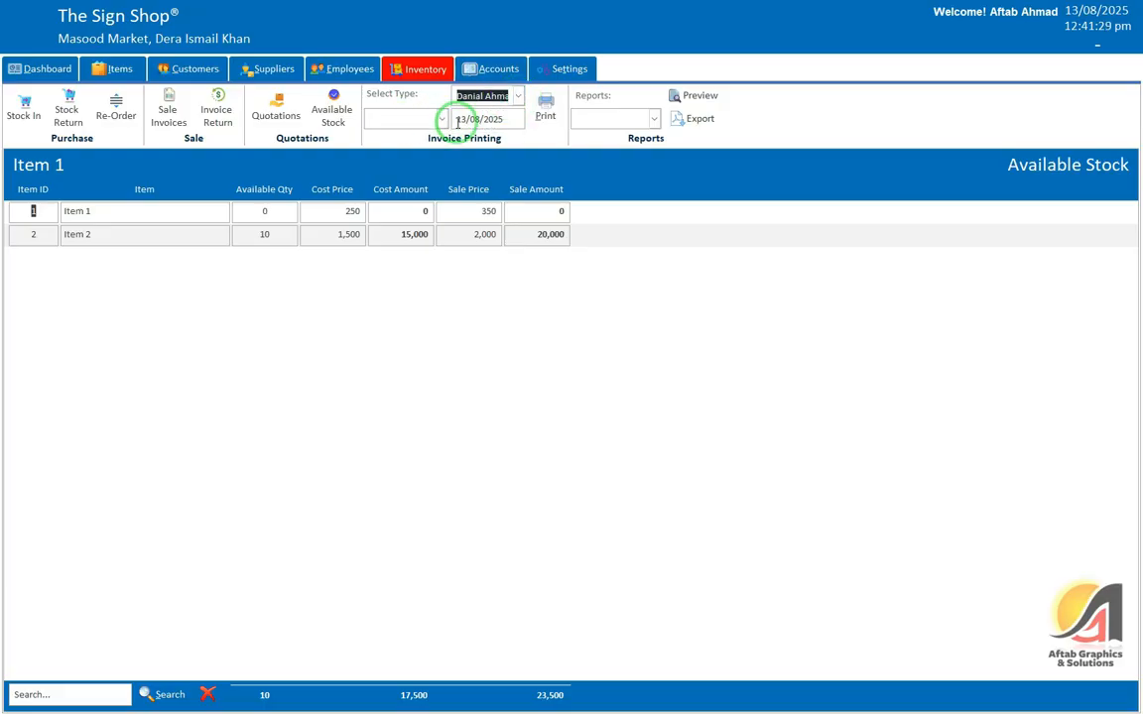
click(518, 97)
click(428, 103)
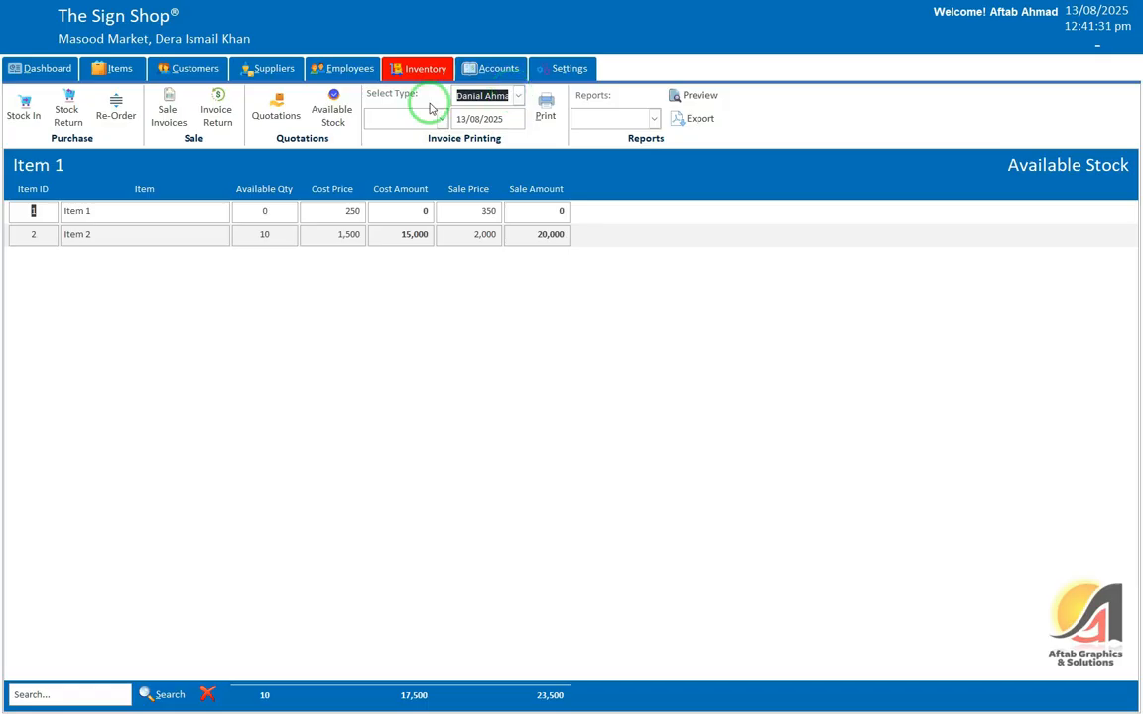
Step: Browse the first two employee records, then return to the Inventory area
click(315, 75)
click(32, 107)
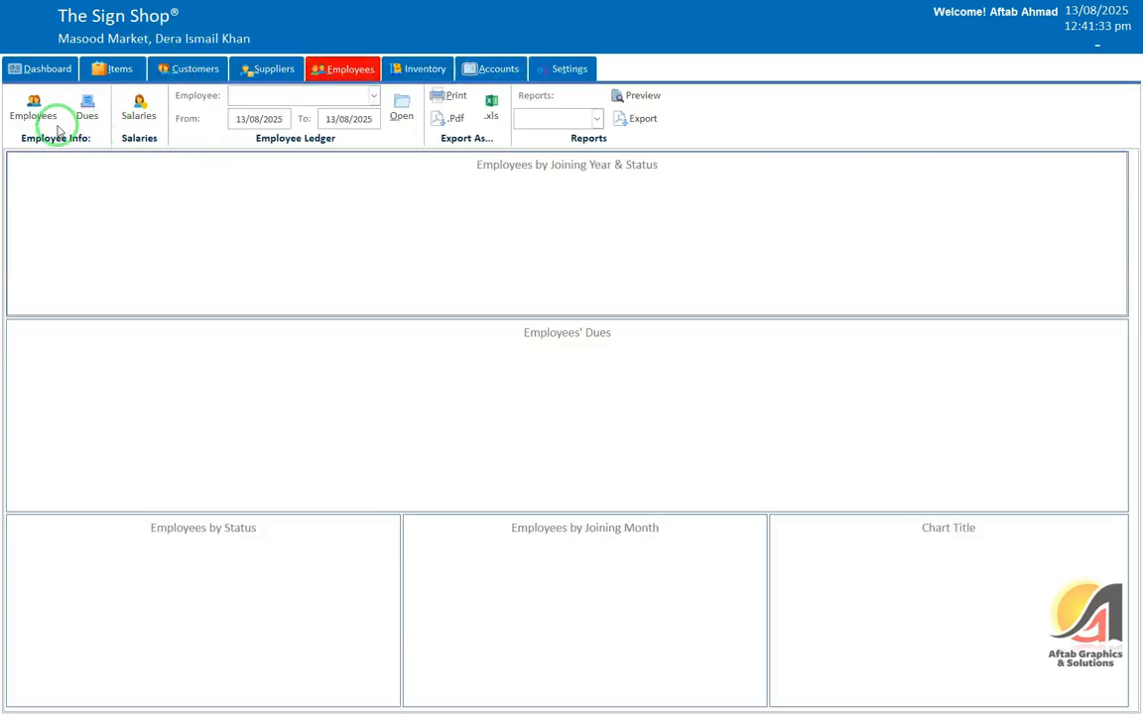
click(27, 234)
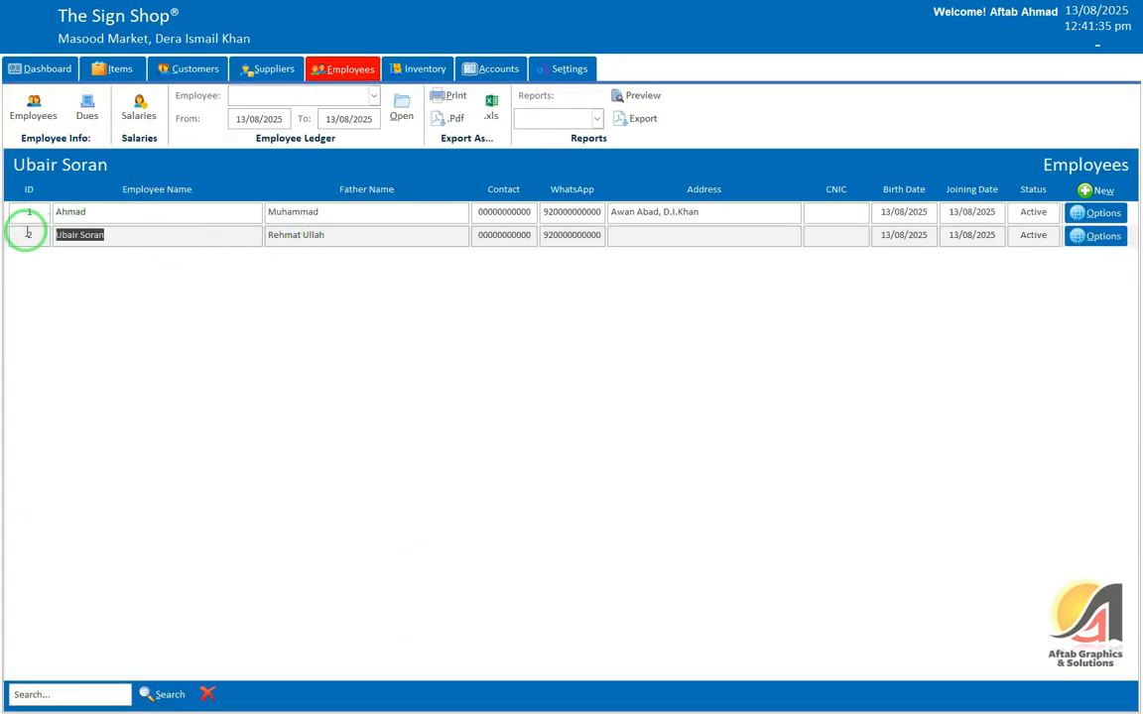
click(134, 214)
click(194, 118)
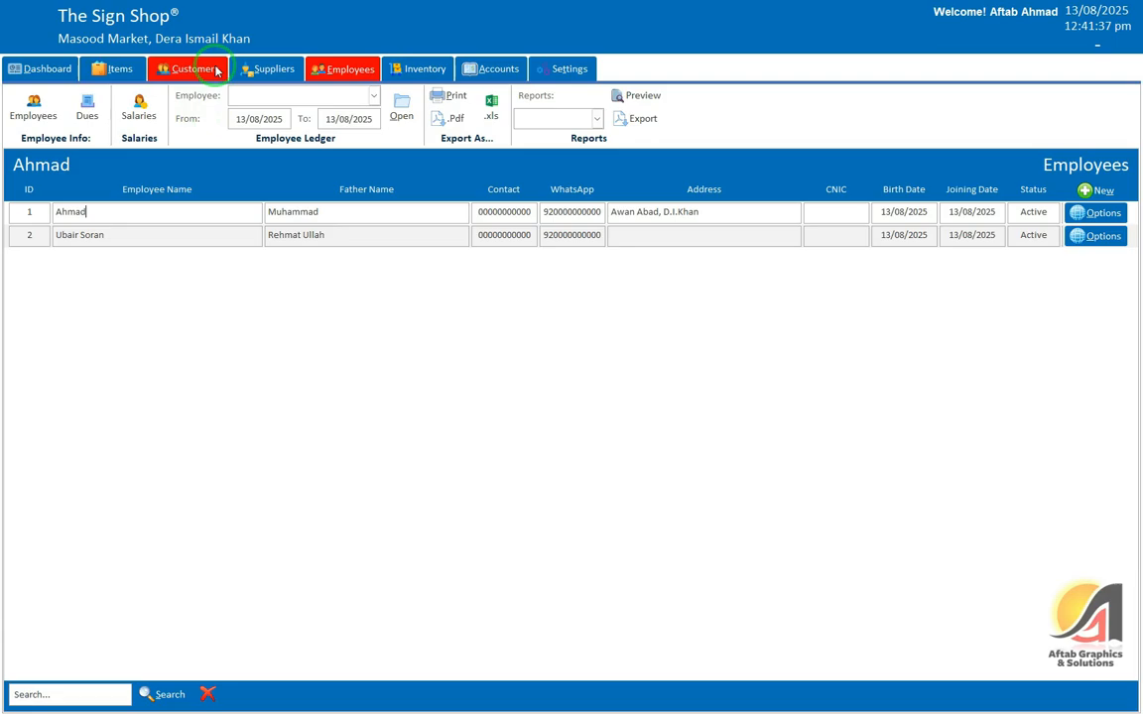
click(418, 71)
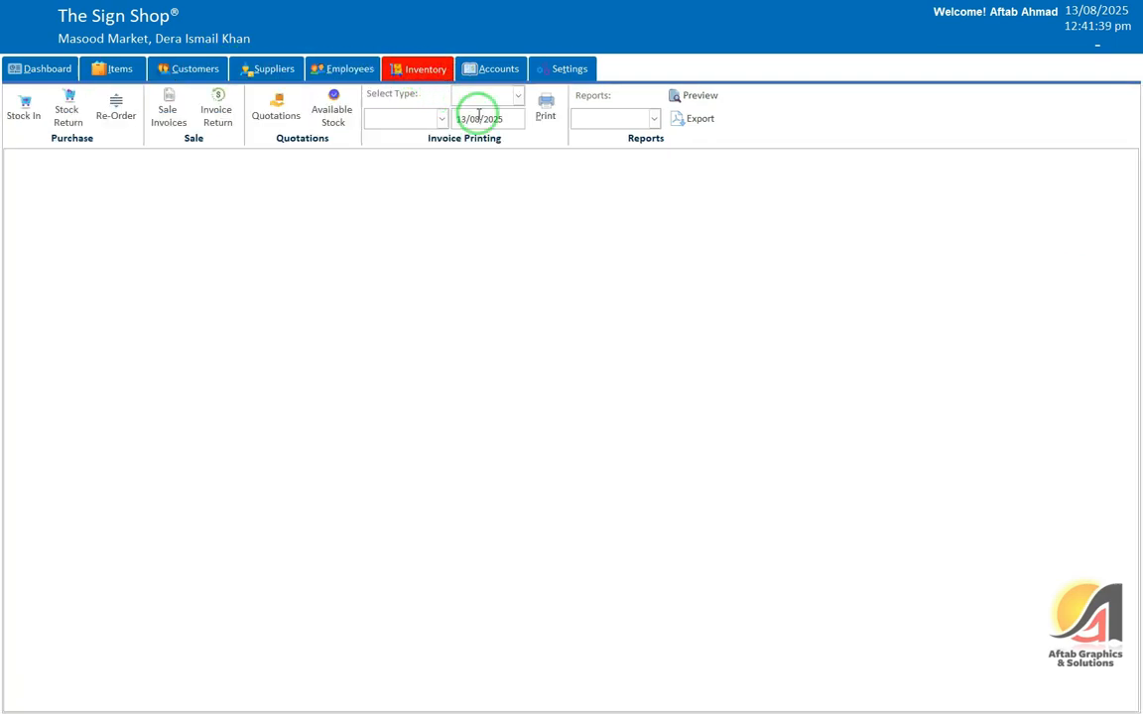
Step: Set invoice printing to Today's Invoices and preview both thermal invoices zoomed in, then close
click(477, 94)
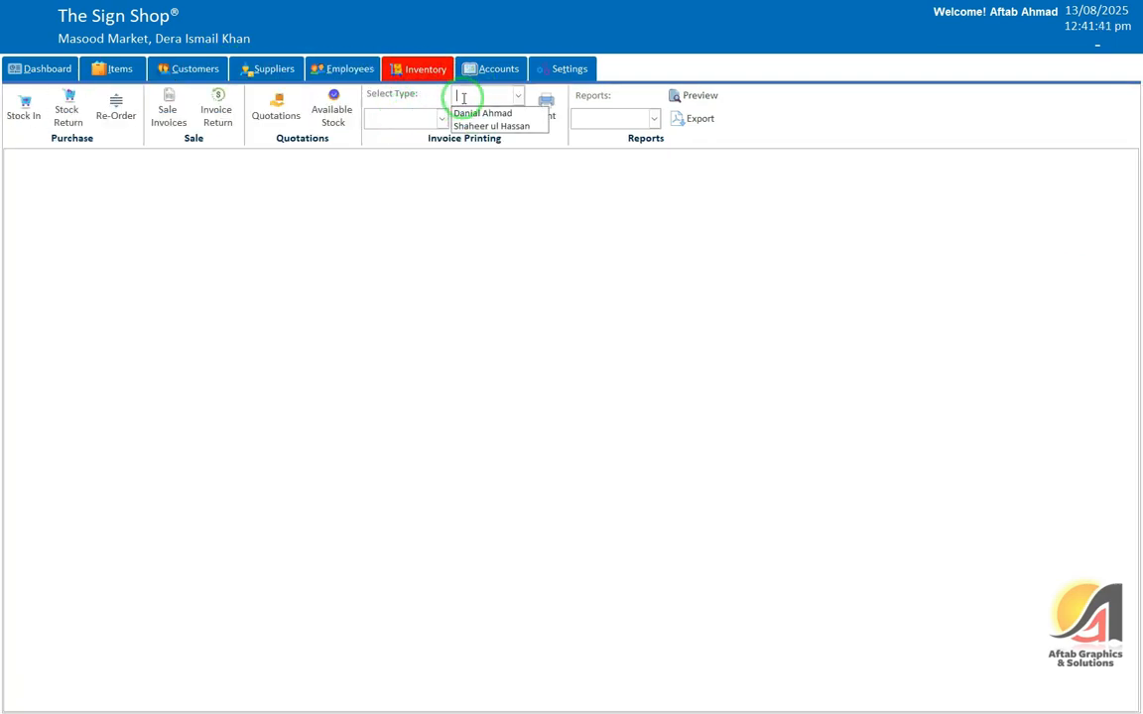
click(502, 96)
click(407, 120)
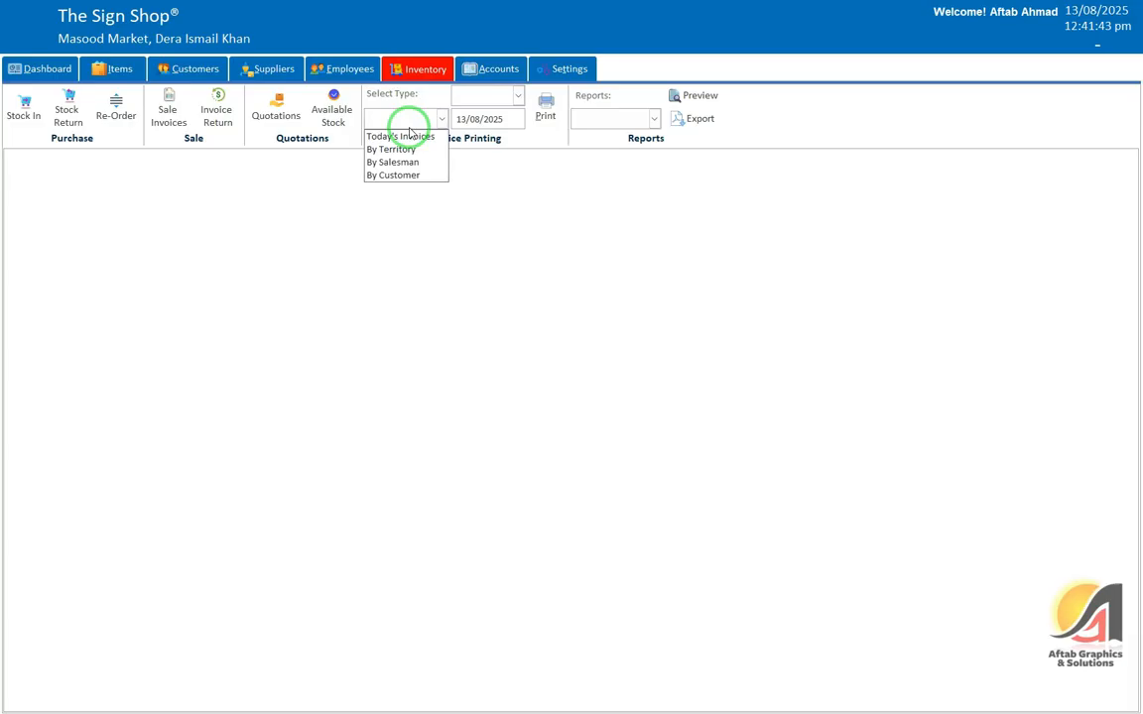
click(417, 136)
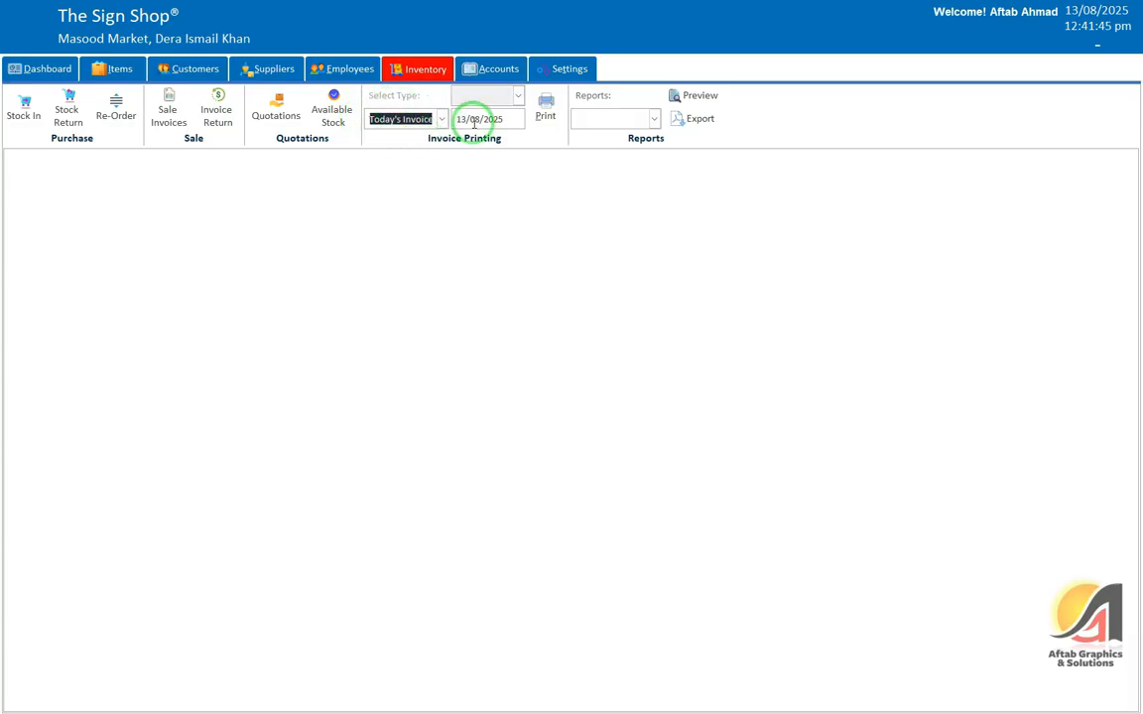
click(544, 105)
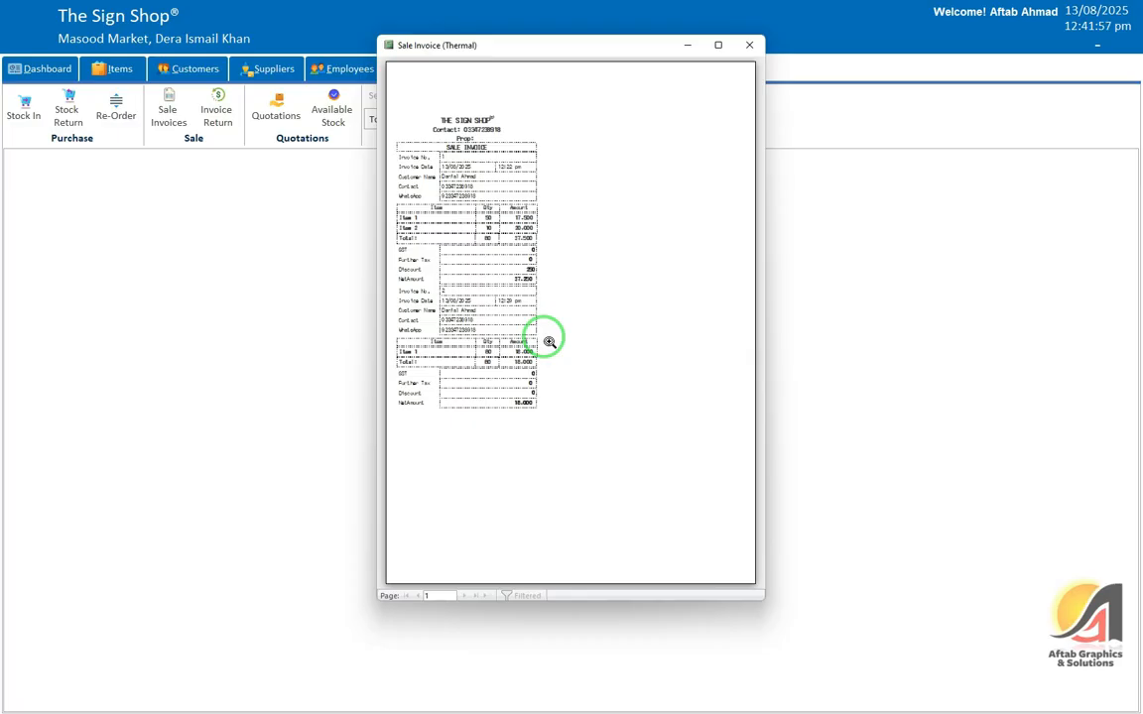
click(472, 146)
click(719, 45)
click(479, 133)
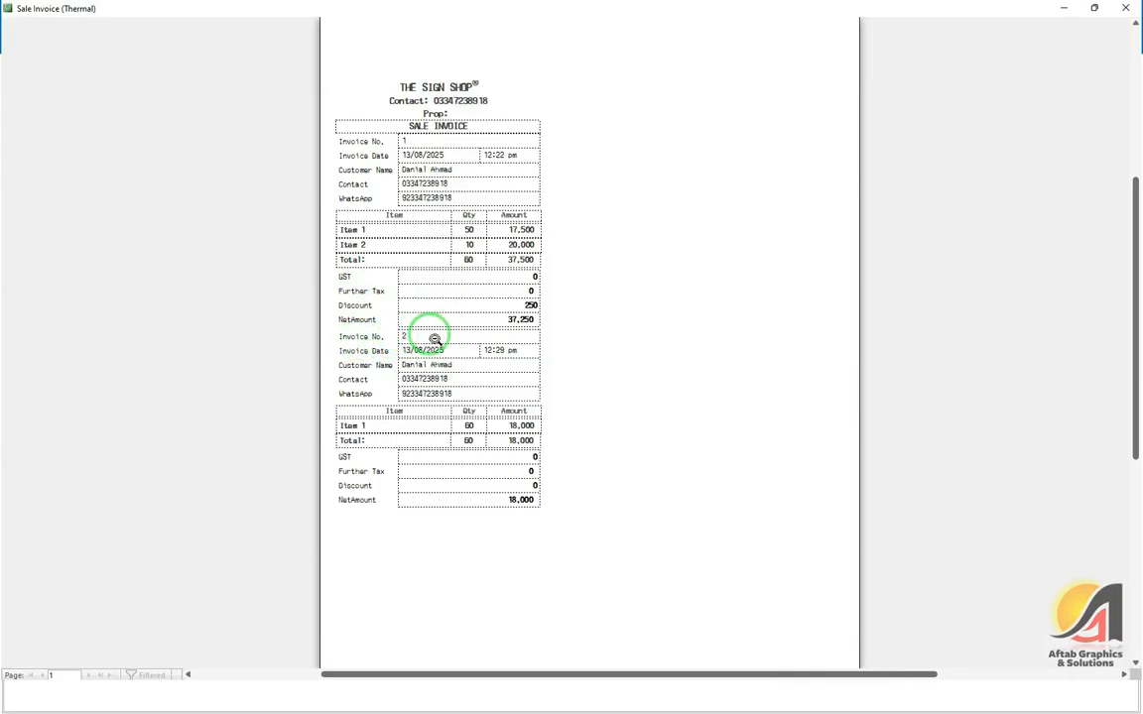
key(Escape)
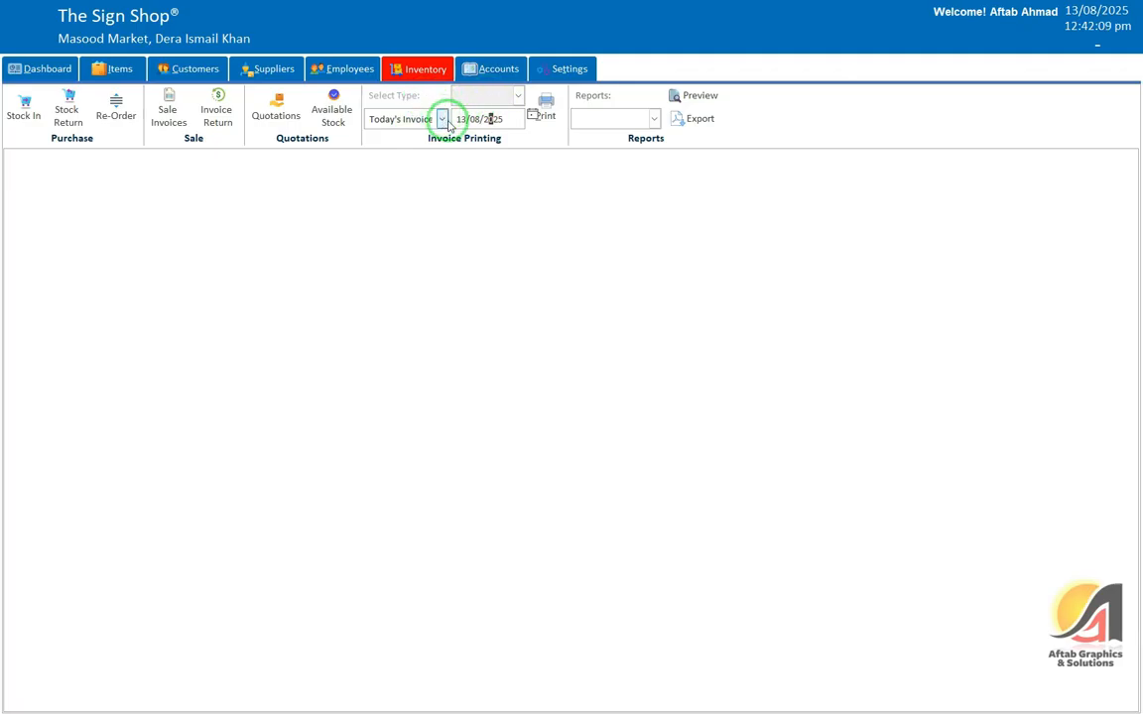
Step: Switch invoice printing to By Territory and preview the empty Circular Road invoices
click(441, 119)
click(436, 150)
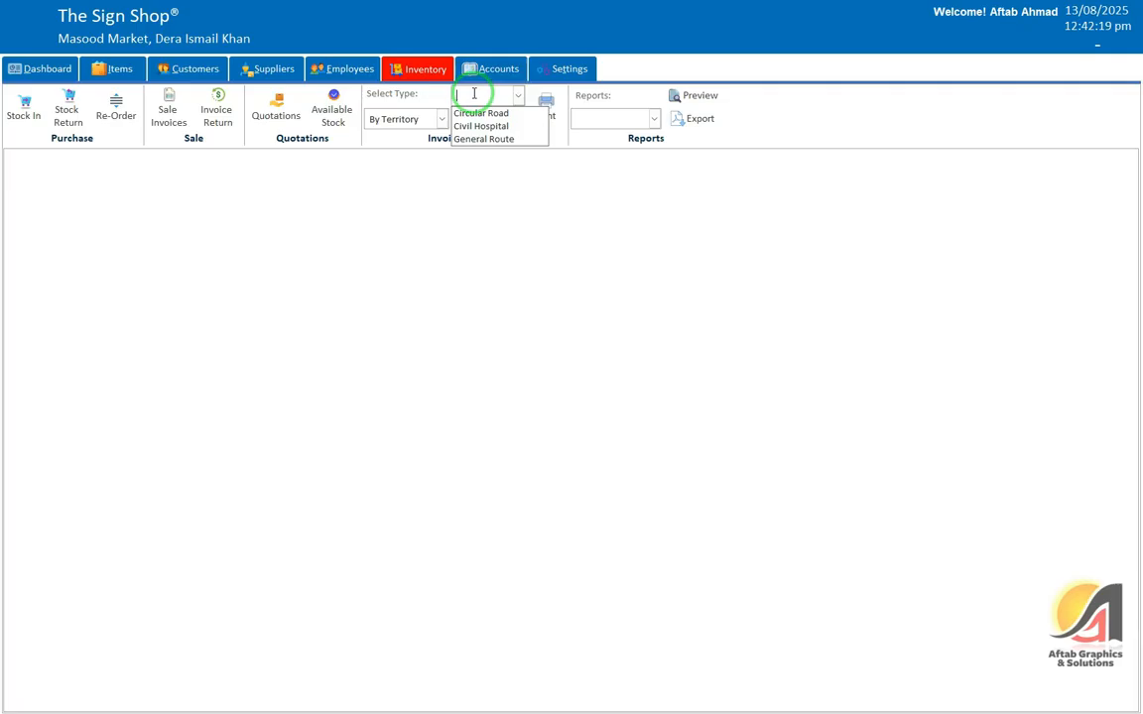
click(476, 111)
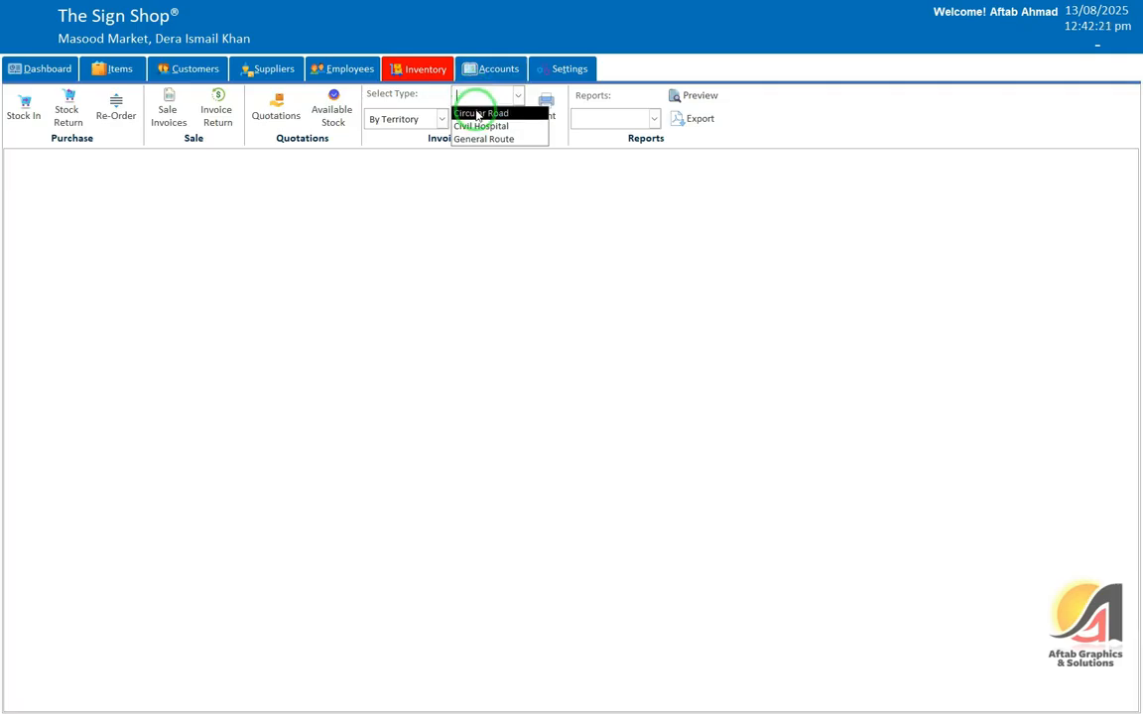
click(541, 108)
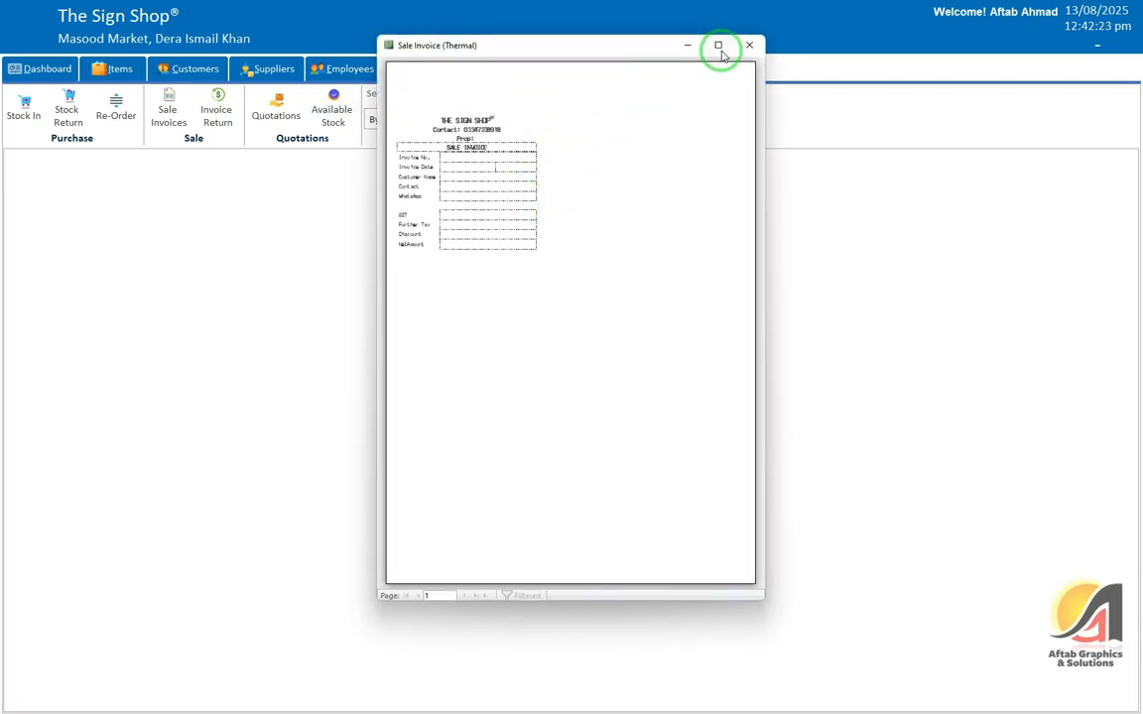
click(749, 45)
Step: Preview the Civil Hospital and General Route territory invoices in turn, closing each preview
click(518, 98)
click(486, 126)
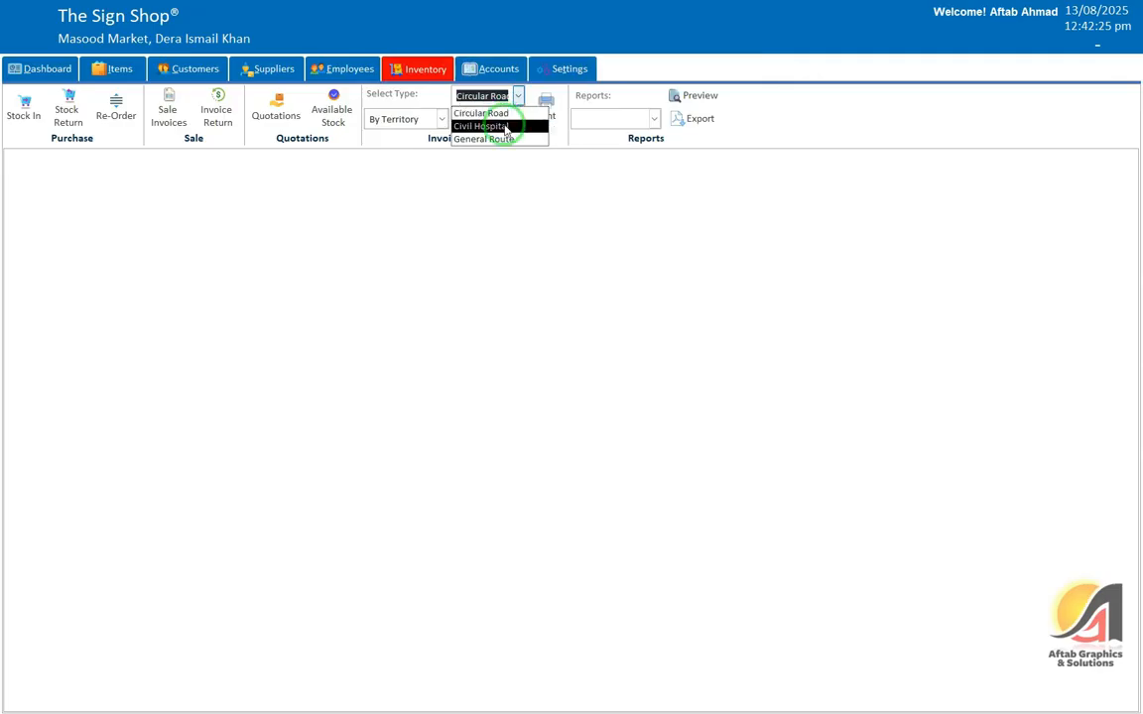
click(542, 105)
click(495, 183)
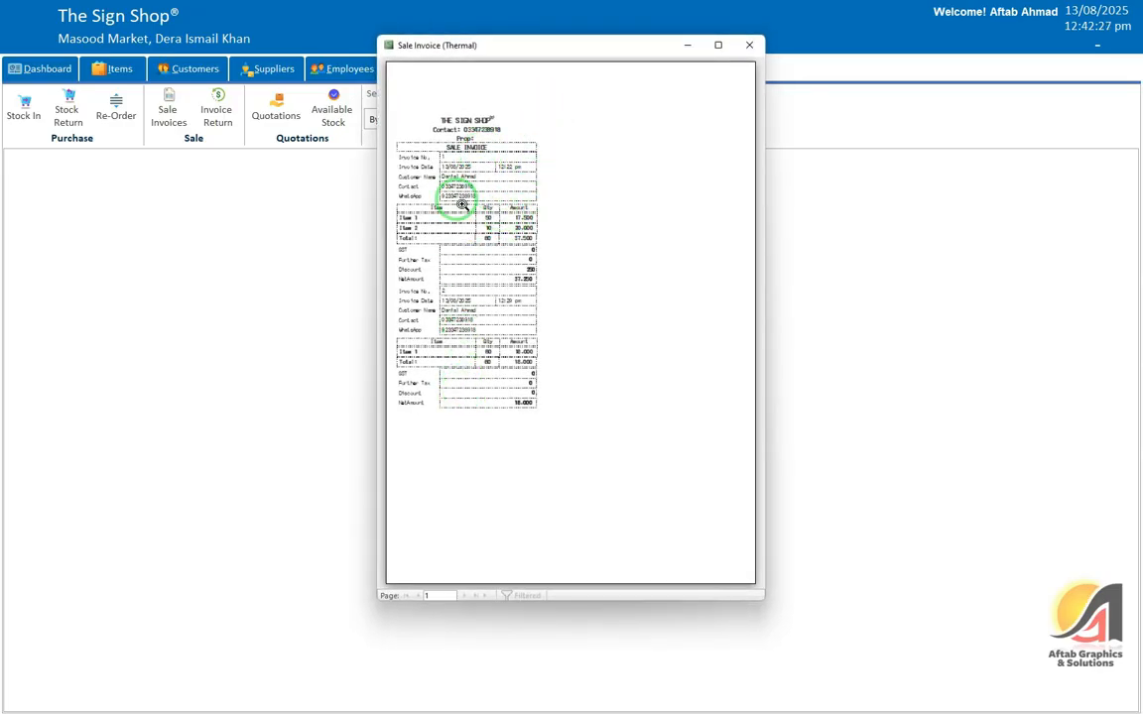
click(749, 45)
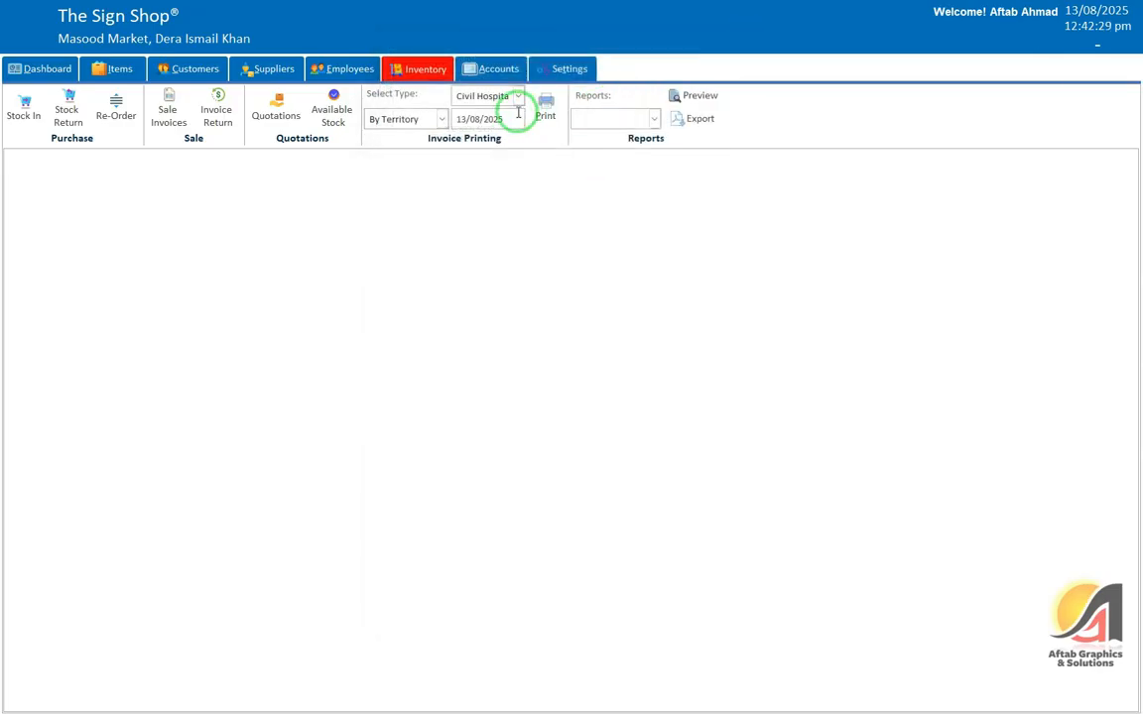
click(517, 98)
click(499, 138)
click(547, 103)
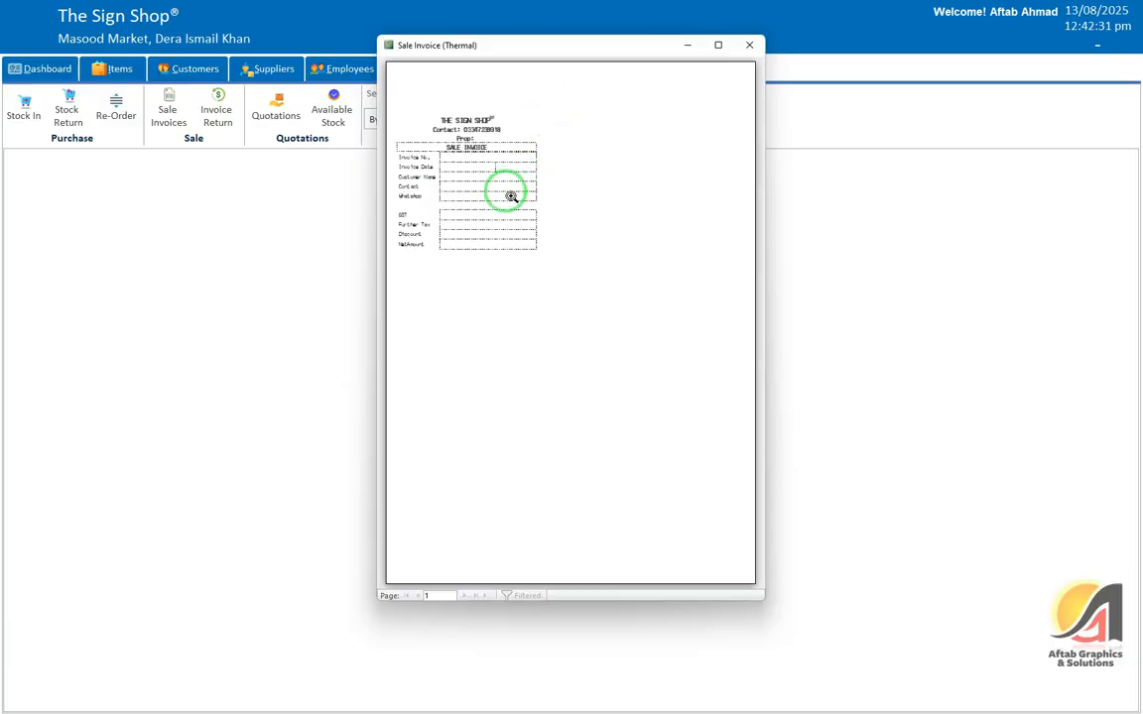
click(747, 46)
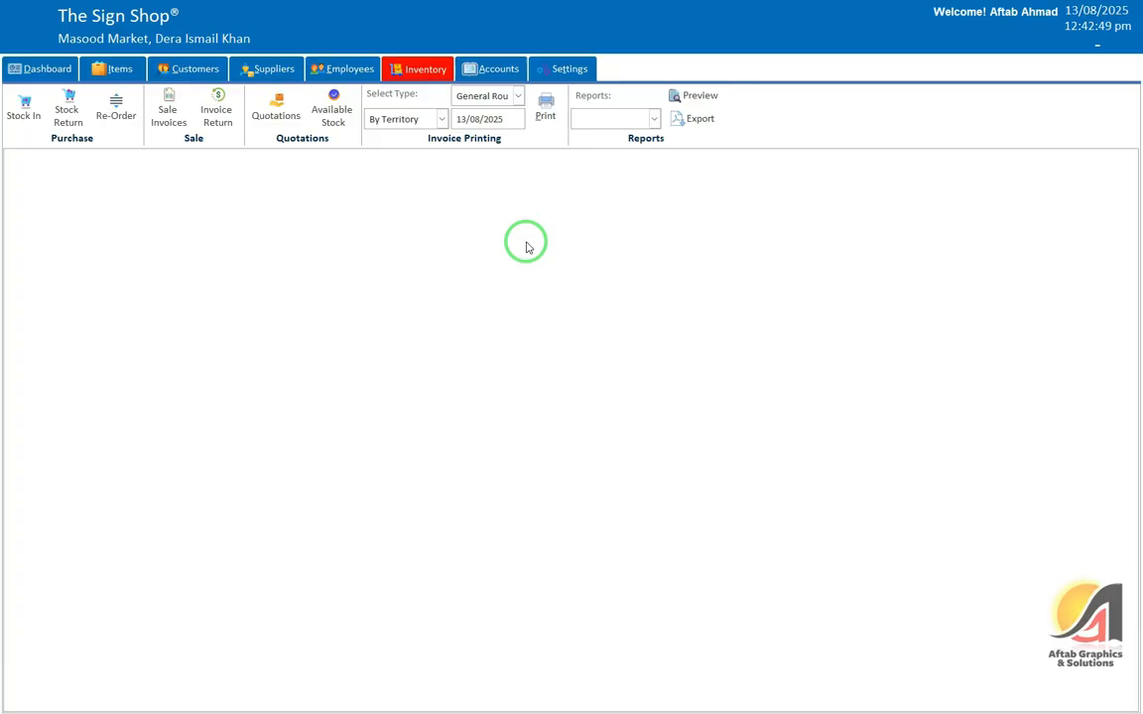
Step: Switch to By Salesman and preview the first and second salesmen's invoices
click(441, 118)
click(433, 163)
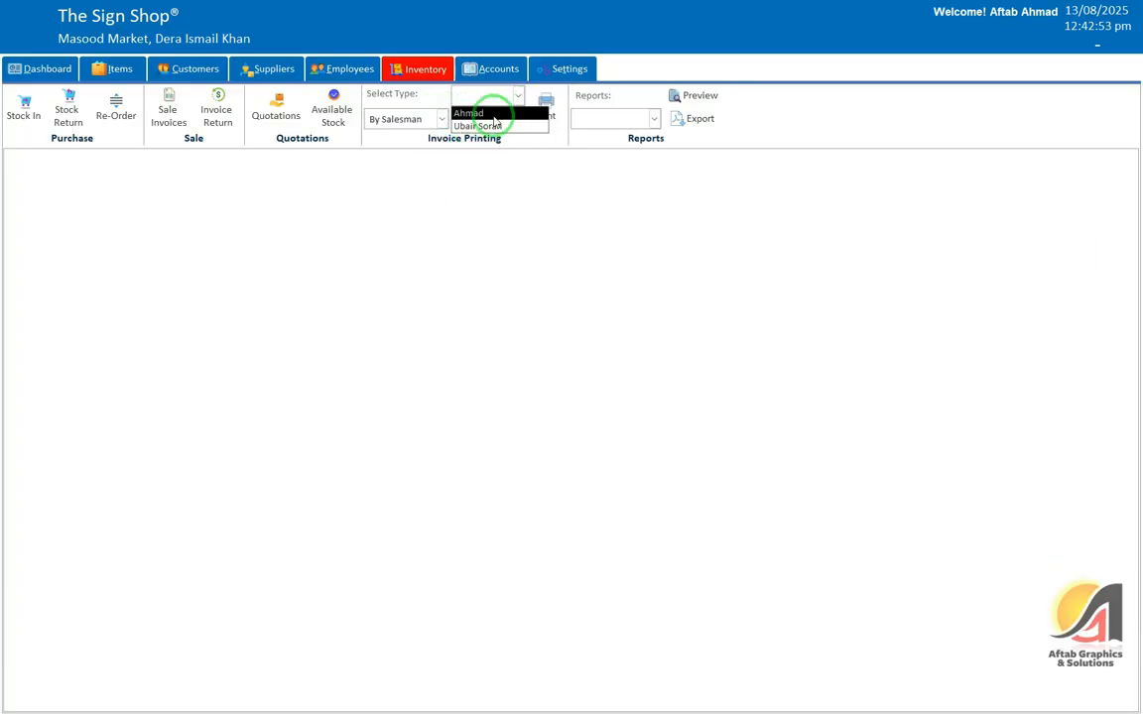
click(496, 114)
click(545, 108)
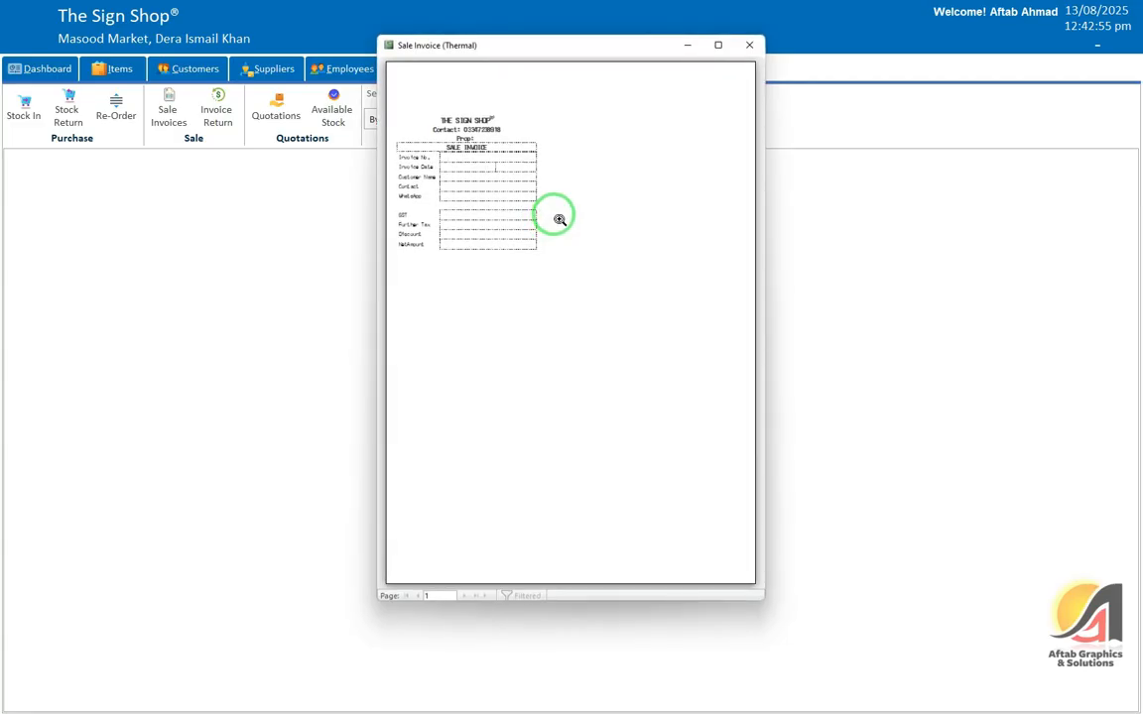
click(747, 43)
click(516, 95)
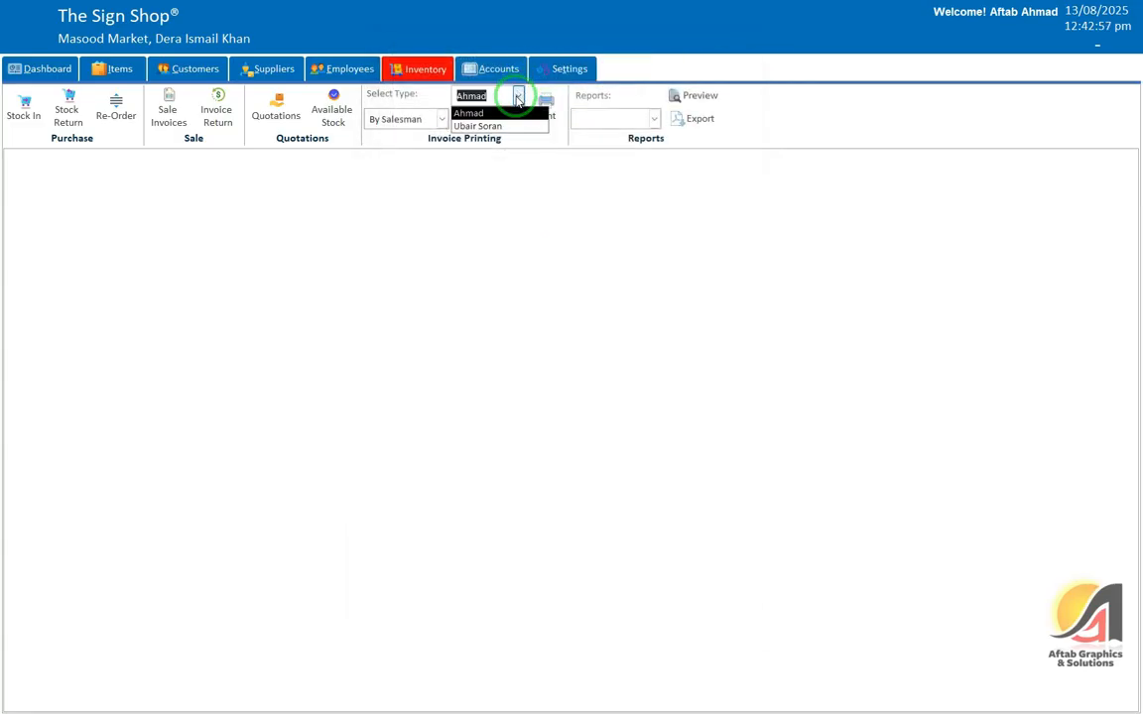
click(508, 122)
click(546, 106)
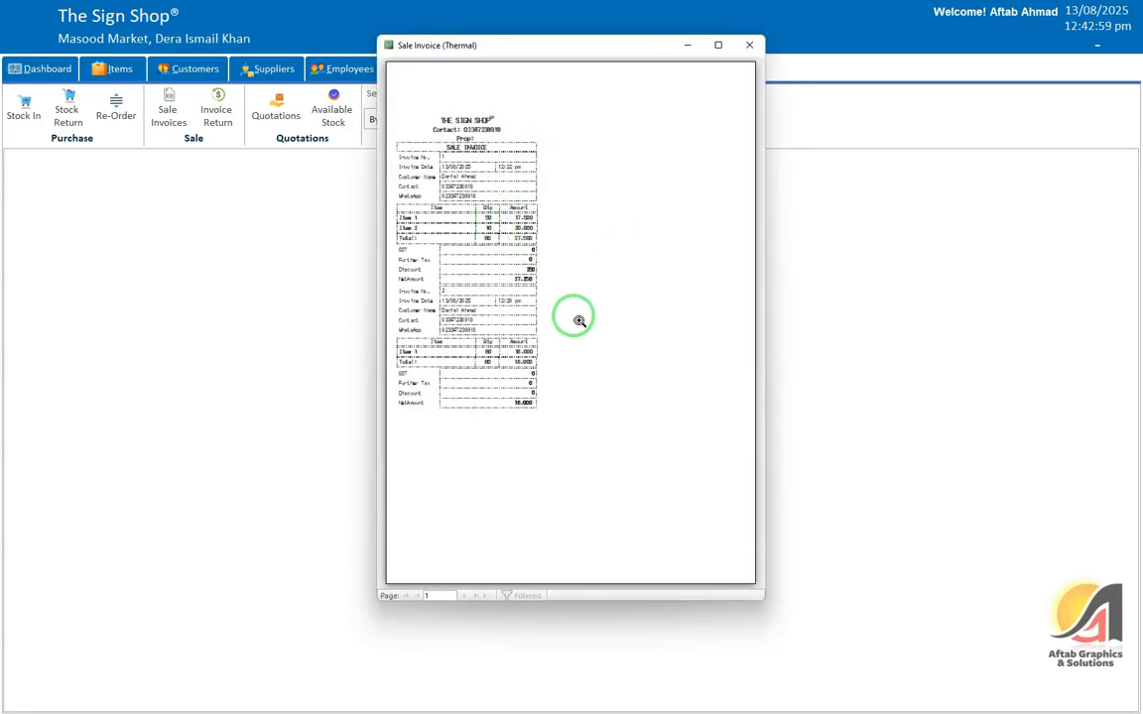
click(719, 46)
click(433, 178)
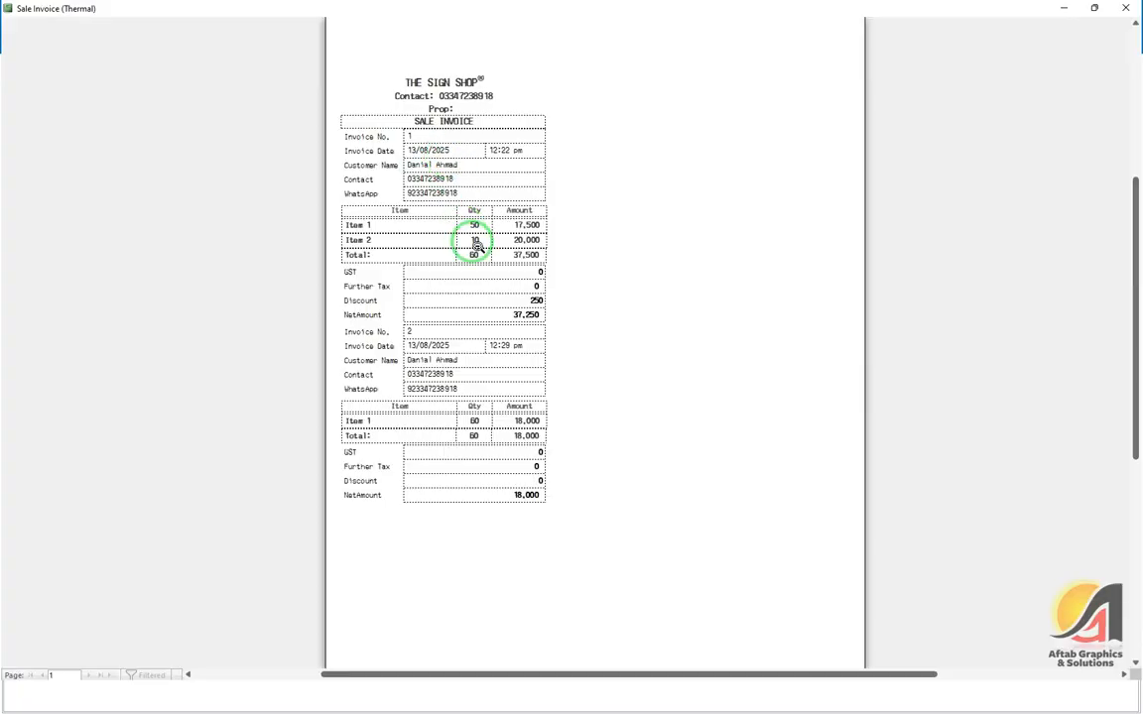
click(1124, 8)
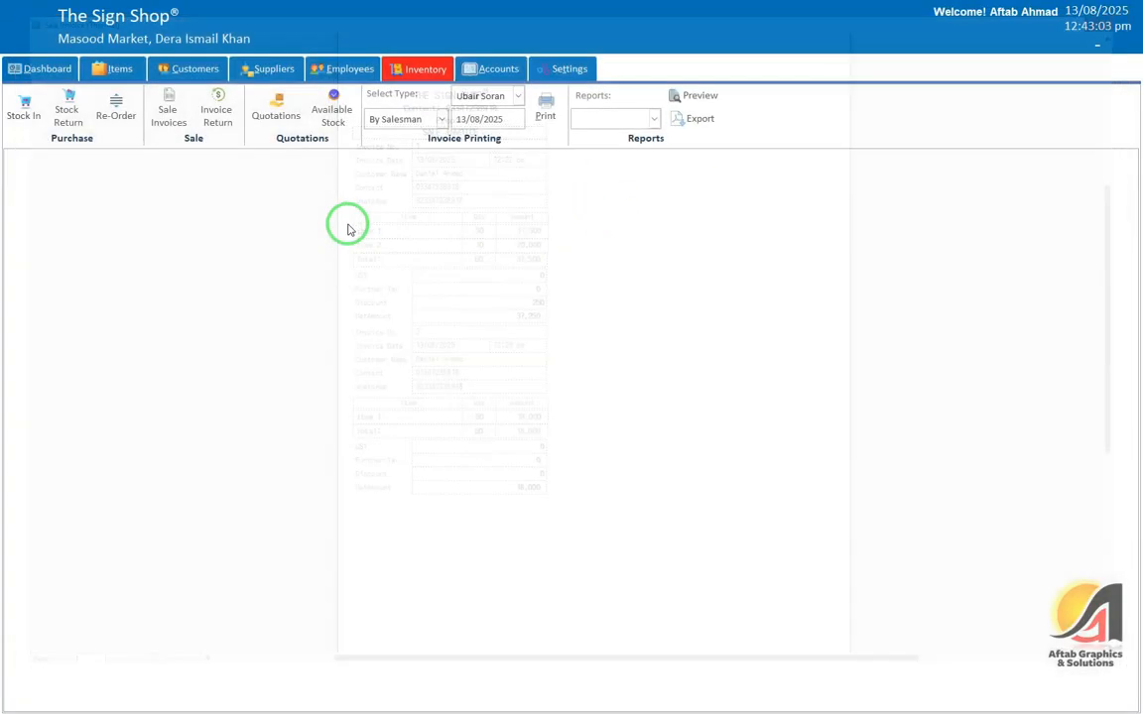
Step: Switch to By Customer and preview the first and second customers' invoices
click(417, 117)
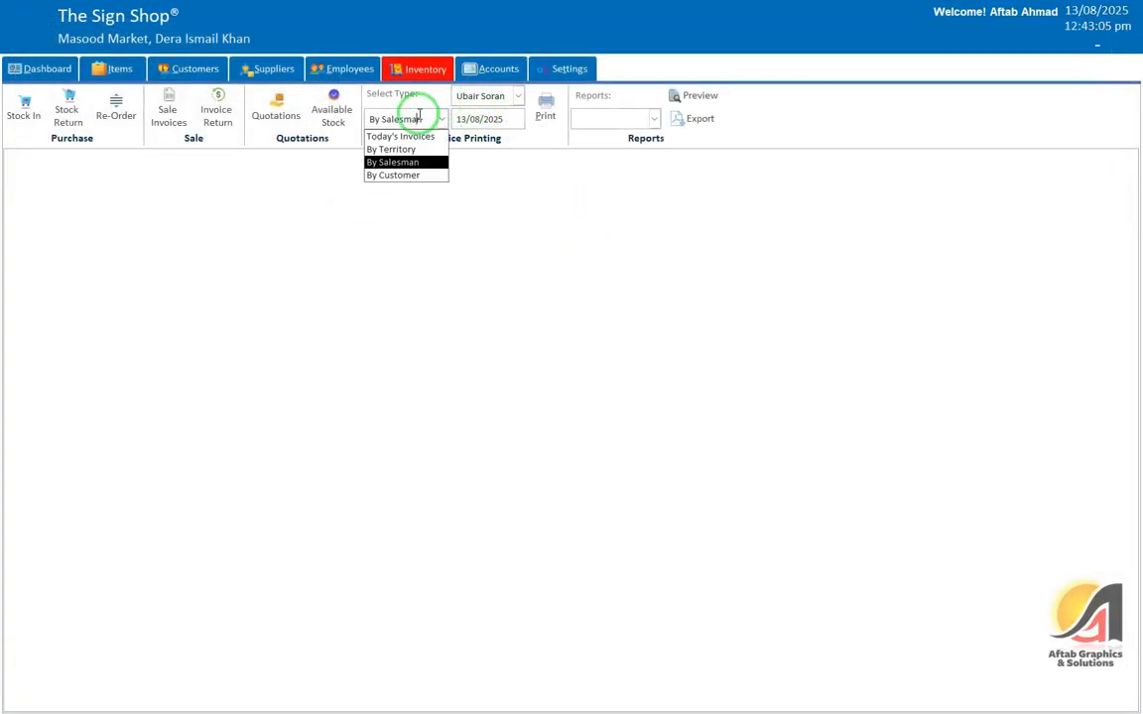
click(408, 176)
click(487, 96)
click(492, 113)
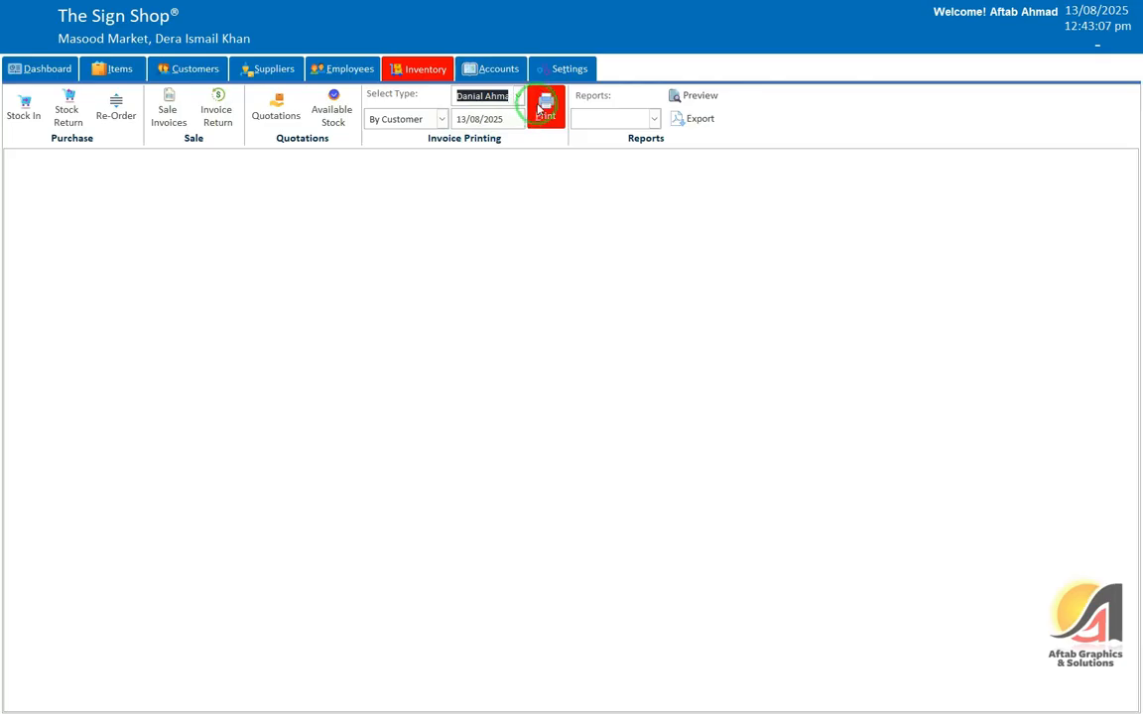
click(546, 102)
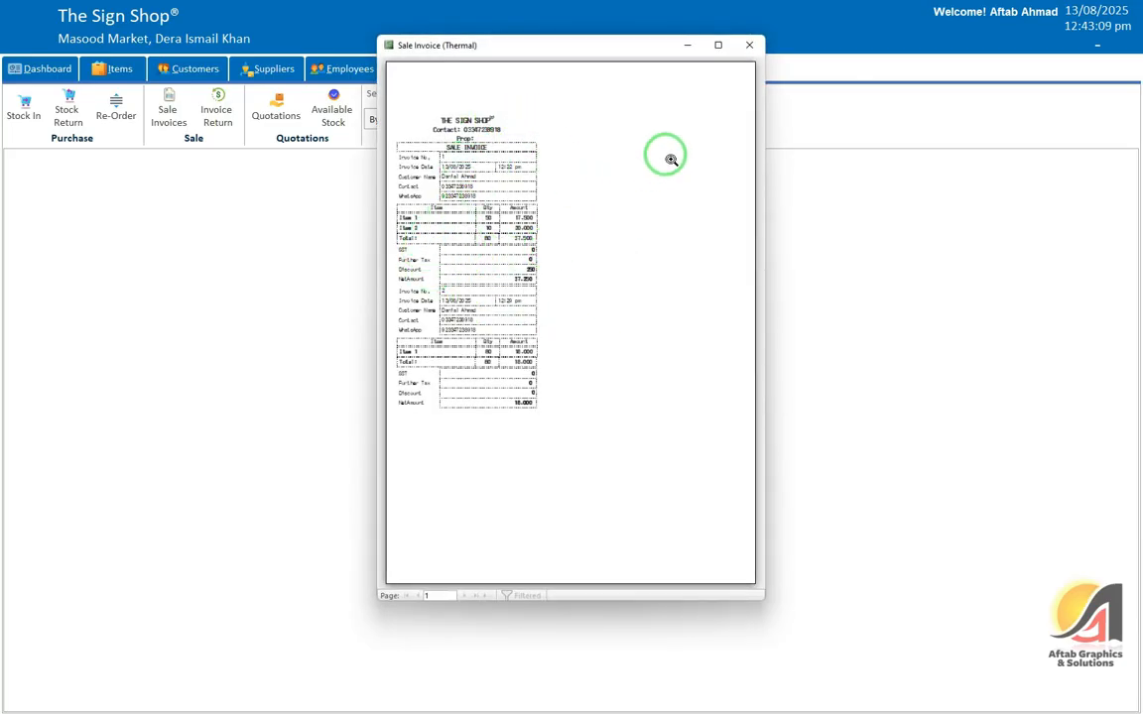
click(749, 44)
click(516, 100)
click(492, 123)
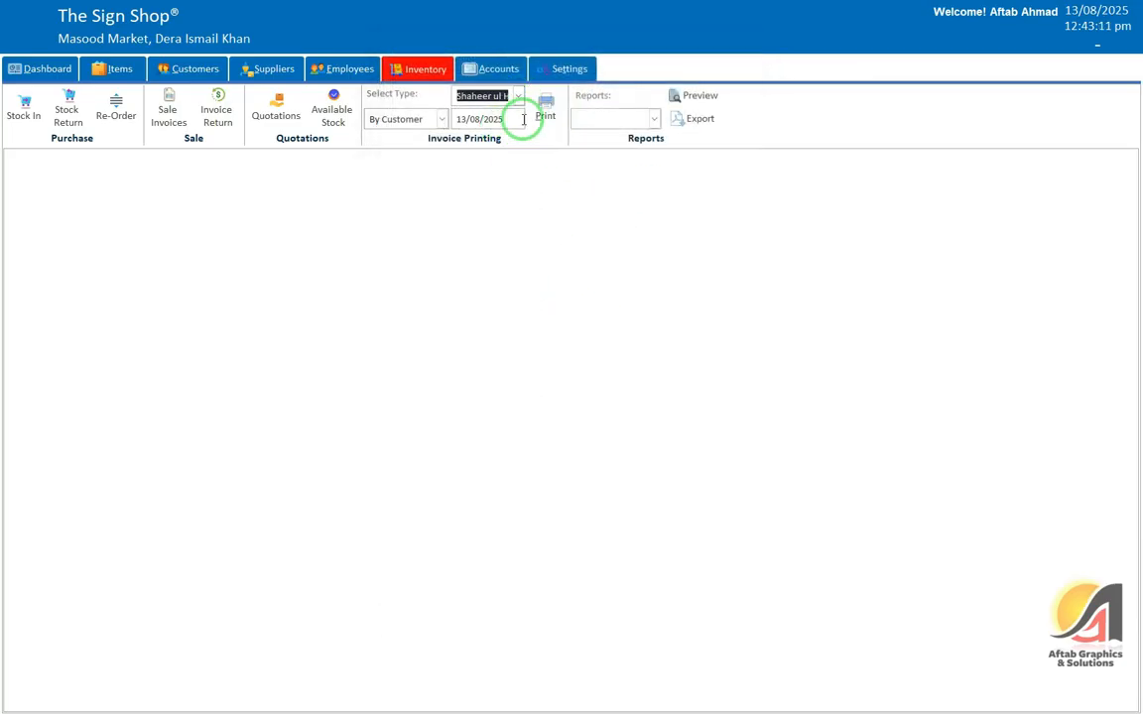
click(546, 107)
click(750, 45)
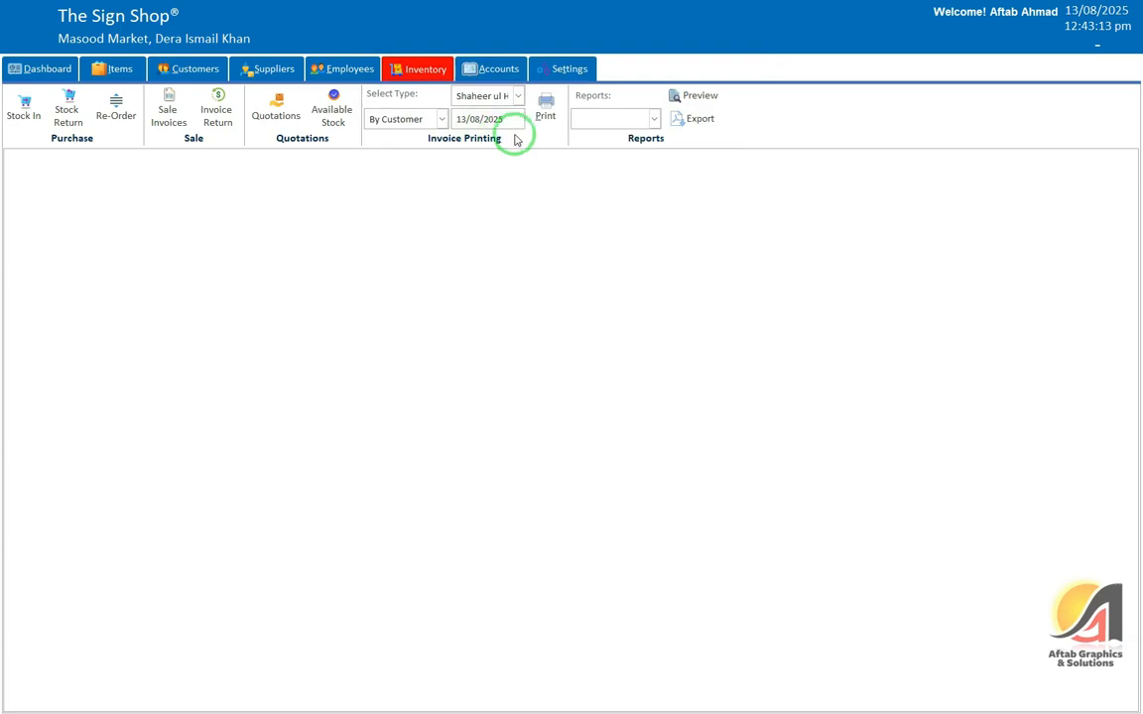
Step: Browse the Inventory and Items report lists without choosing a report
click(615, 117)
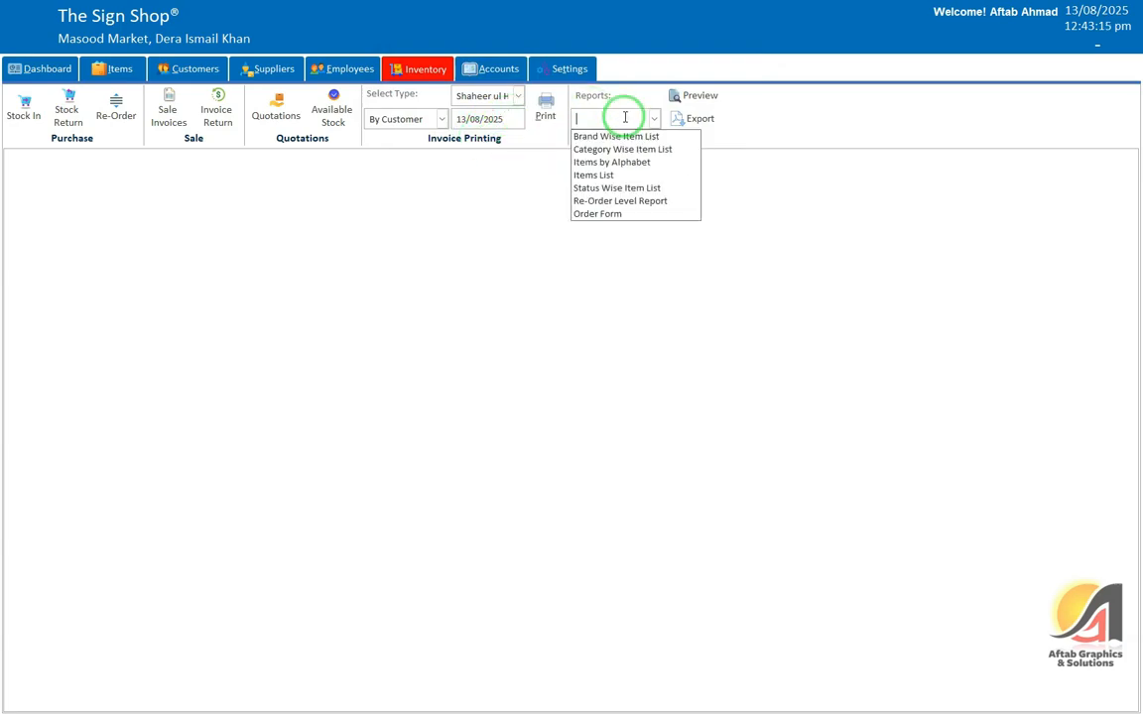
click(441, 177)
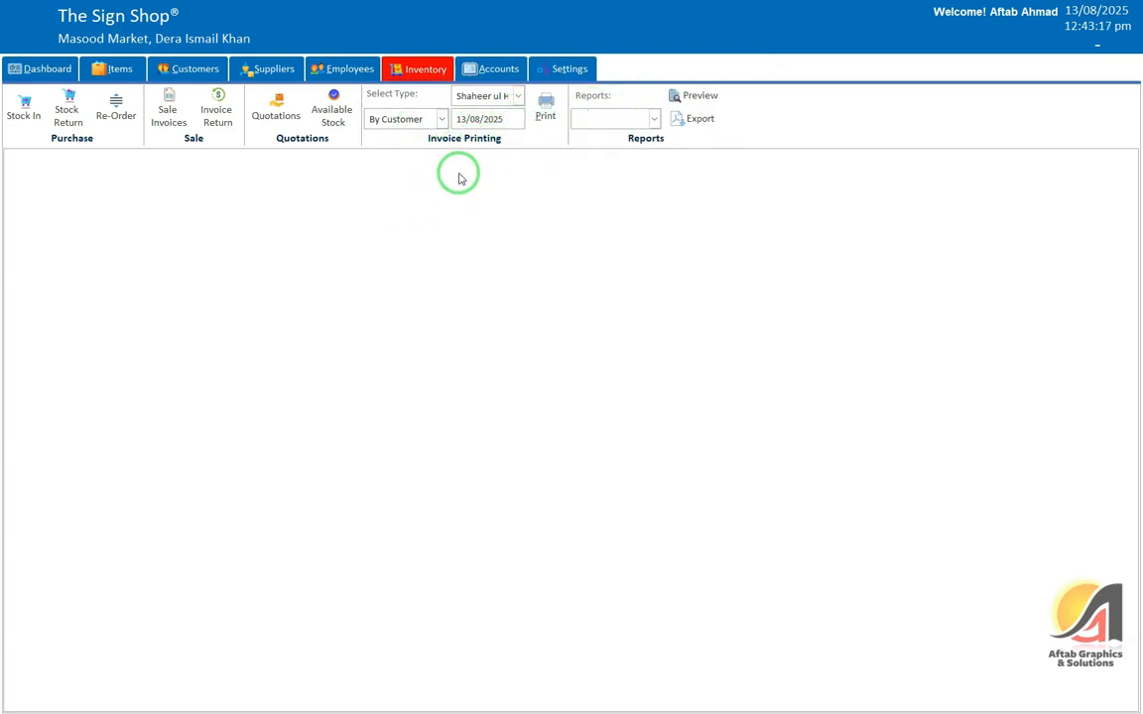
click(655, 118)
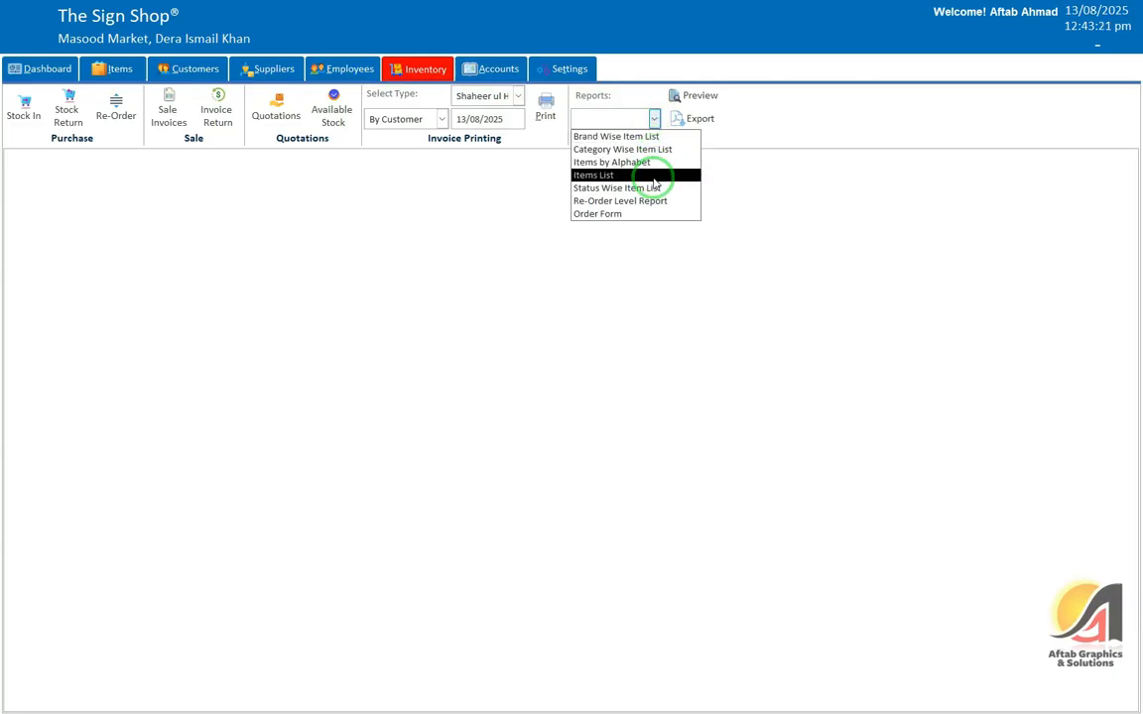
click(403, 217)
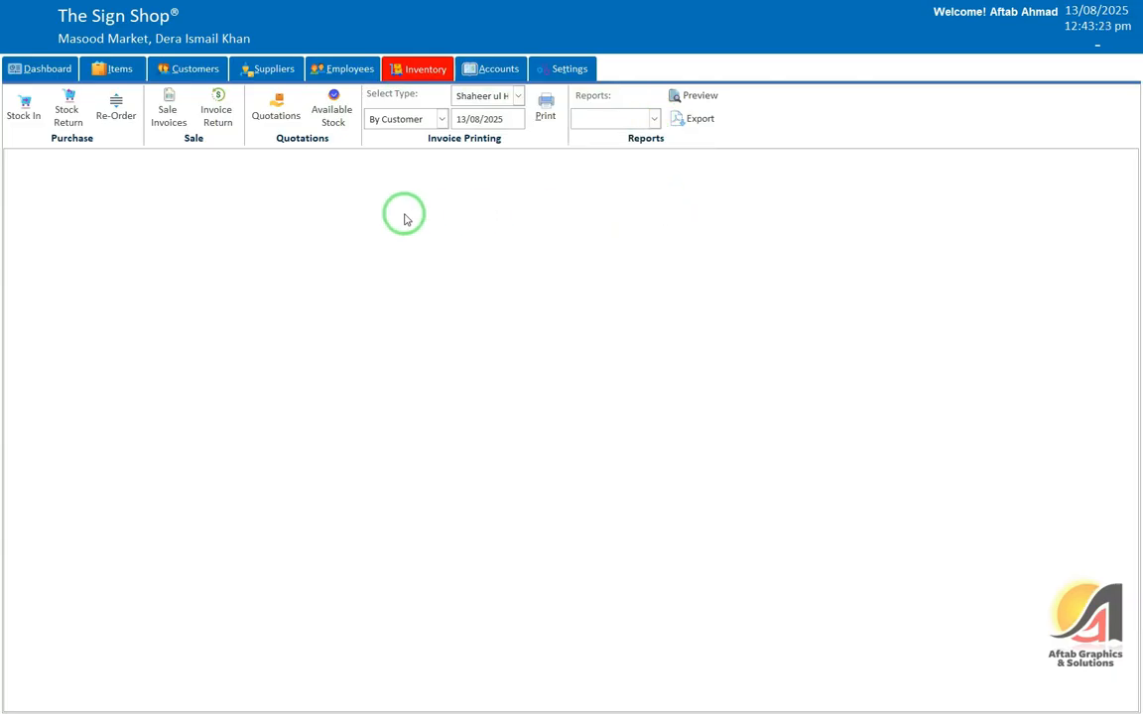
click(117, 69)
click(565, 120)
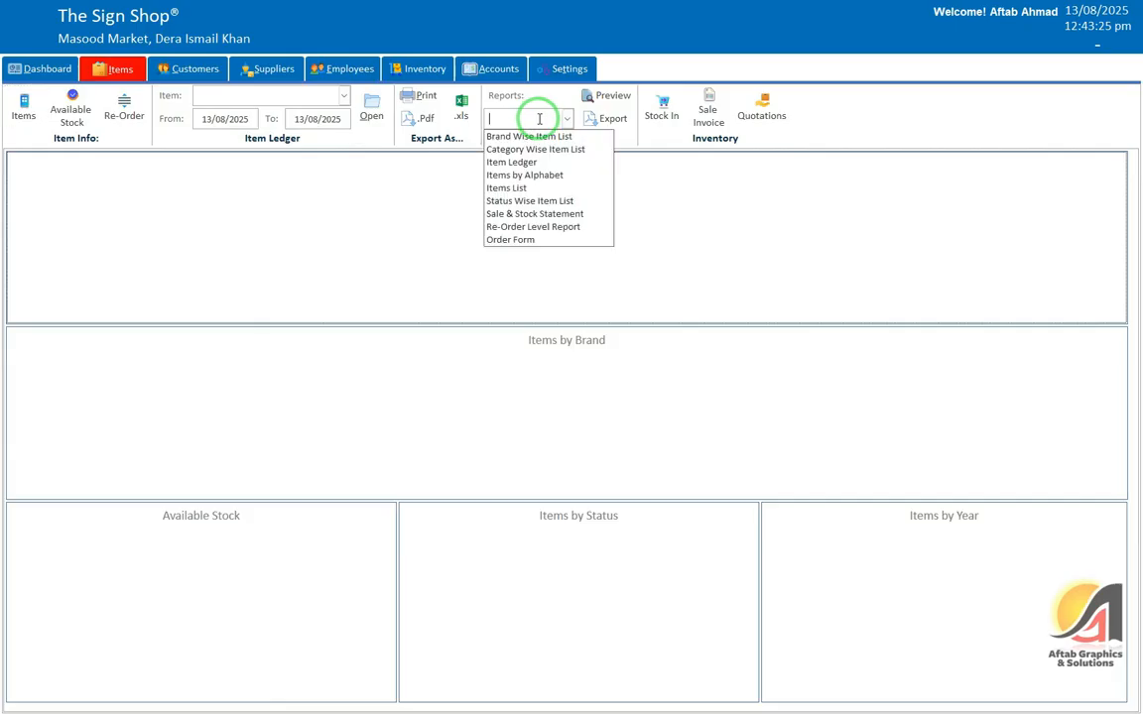
click(417, 69)
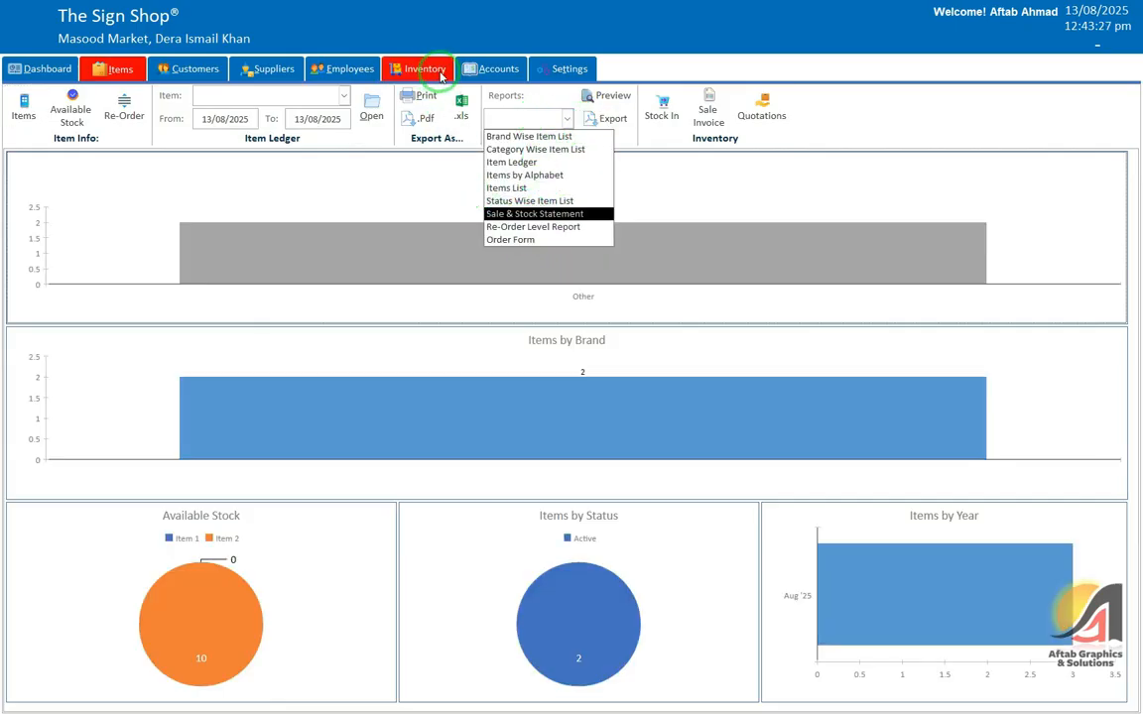
click(626, 119)
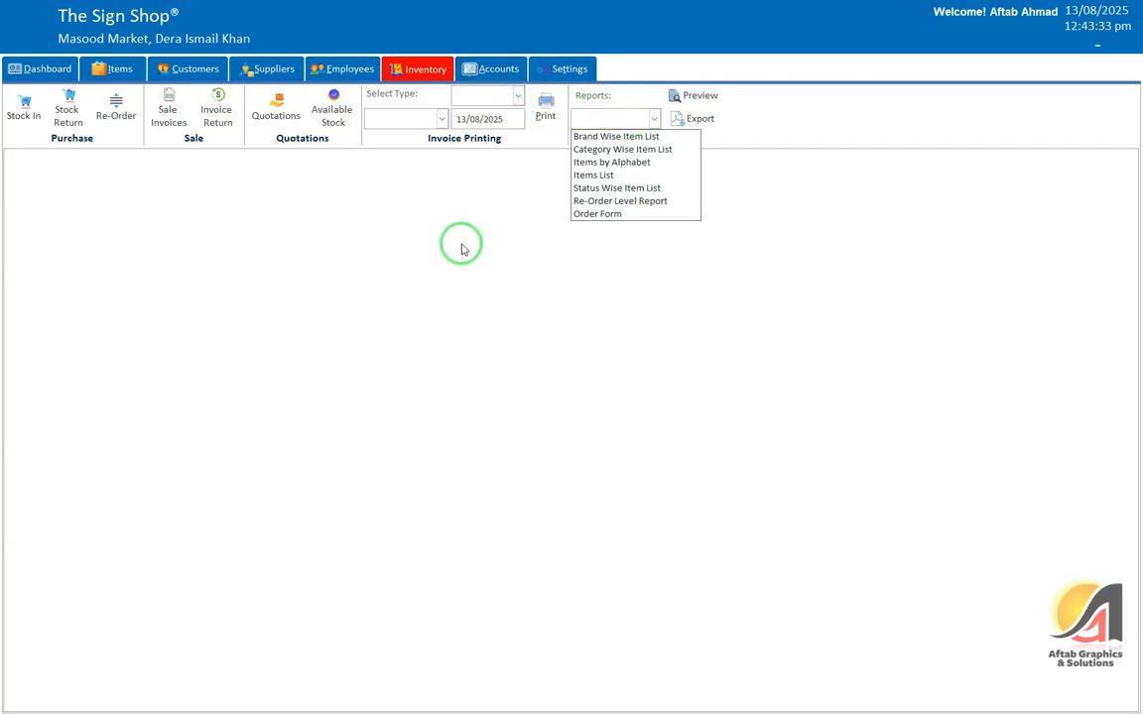
click(414, 218)
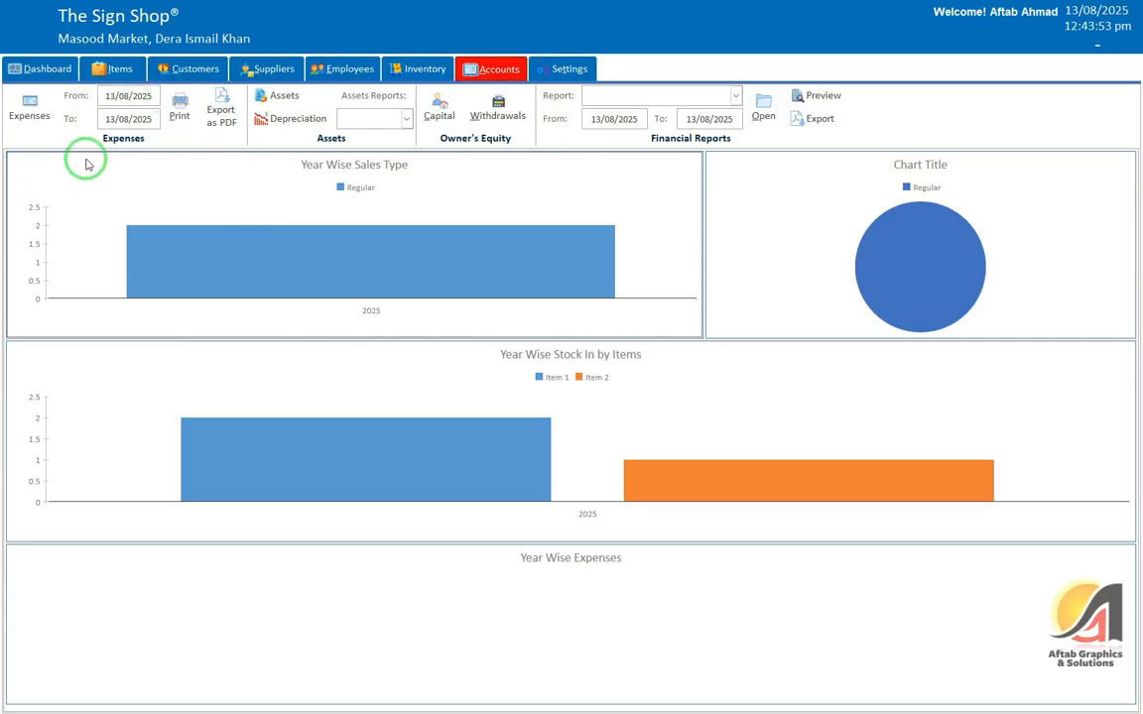
Step: Open the Expenses list from the Accounts ribbon
click(38, 111)
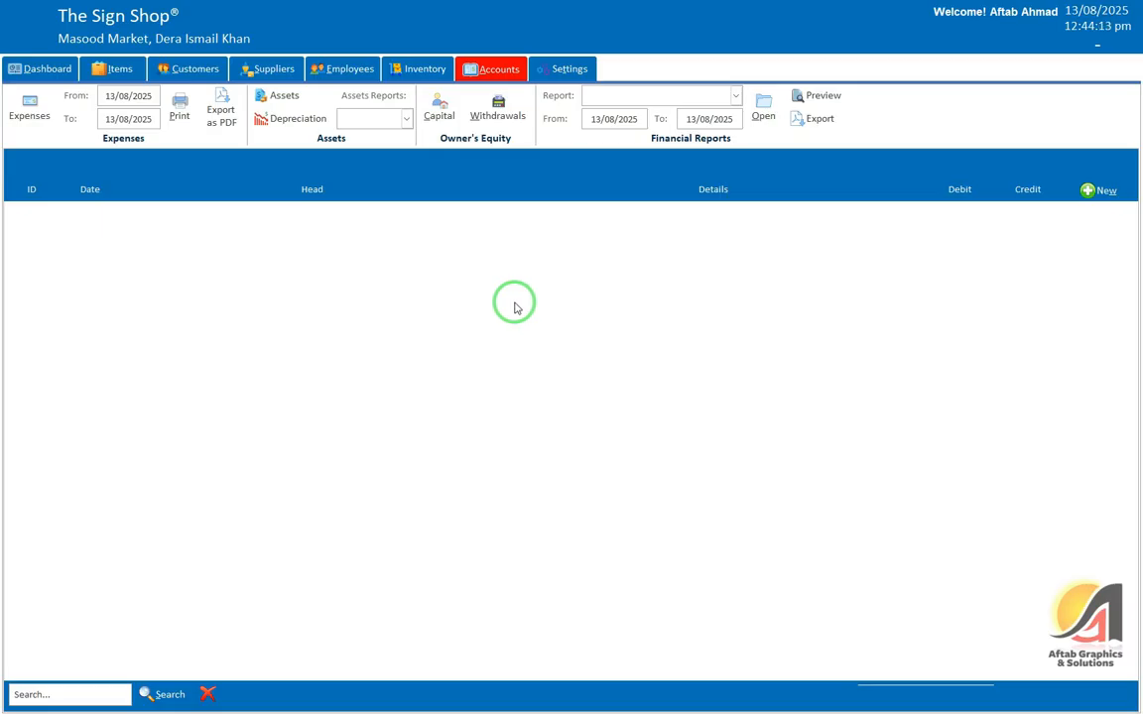
Step: Start a Staff Breakfast debit expense dated today and add Meal to the expense heads
click(1098, 190)
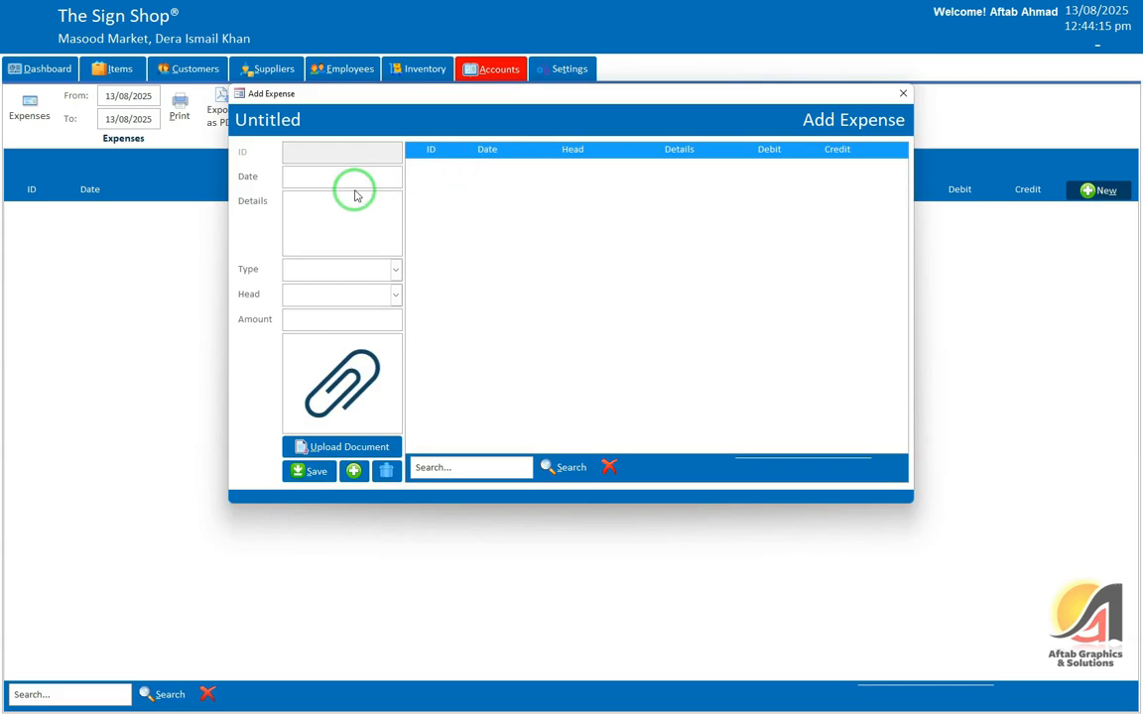
click(306, 176)
text(13/08/2025)
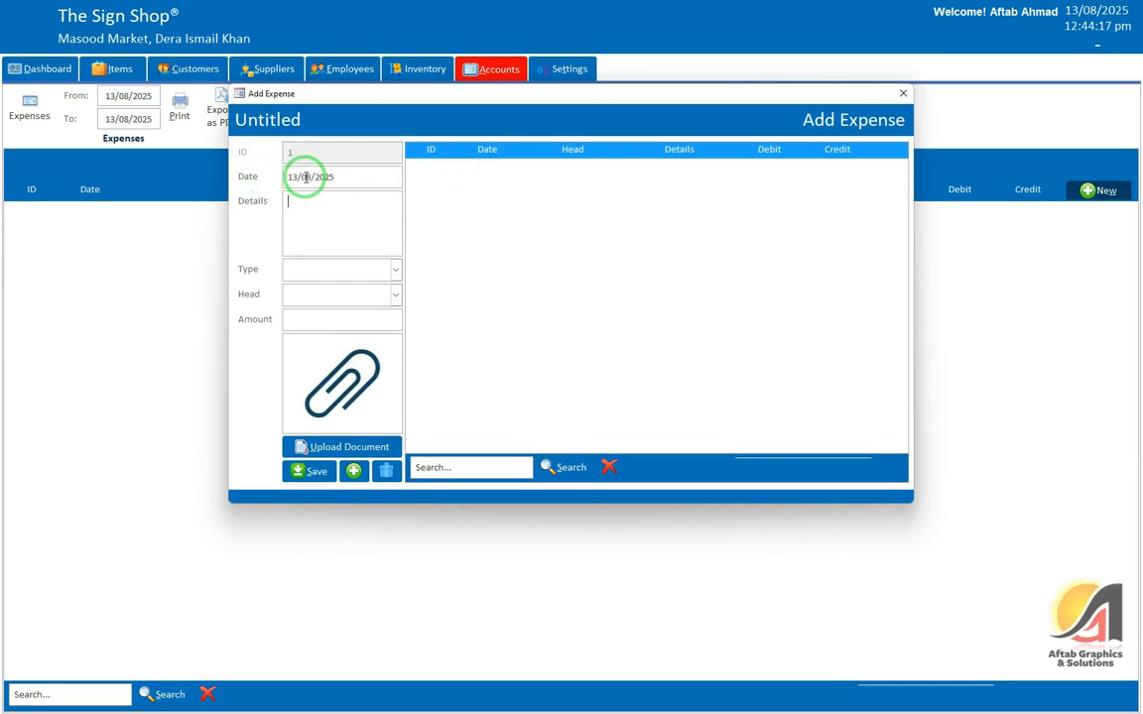
text(Staff Breakfast)
key(Tab)
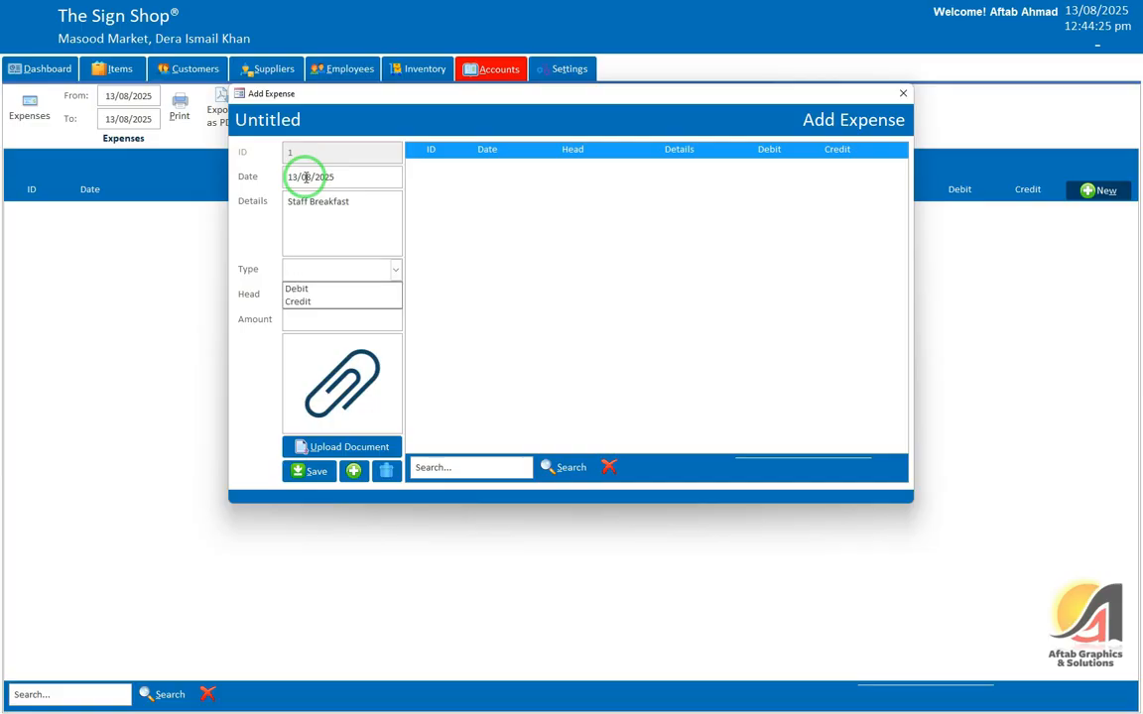
key(Down)
key(Tab)
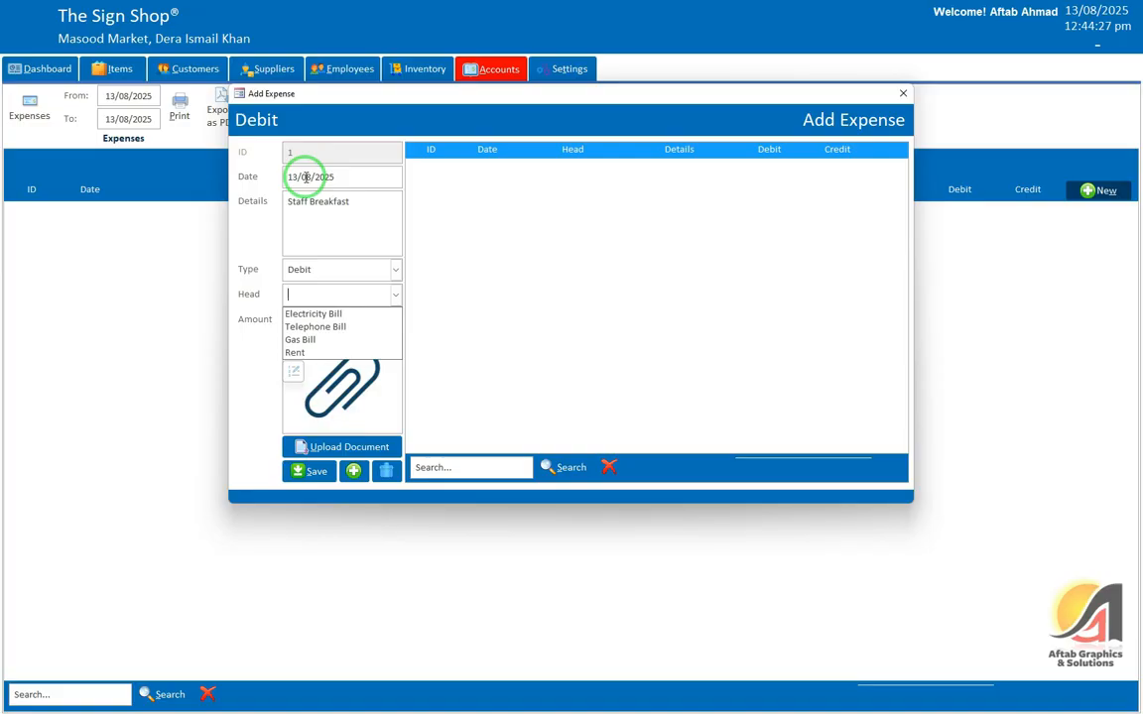
click(296, 370)
key(Return)
text(Meal)
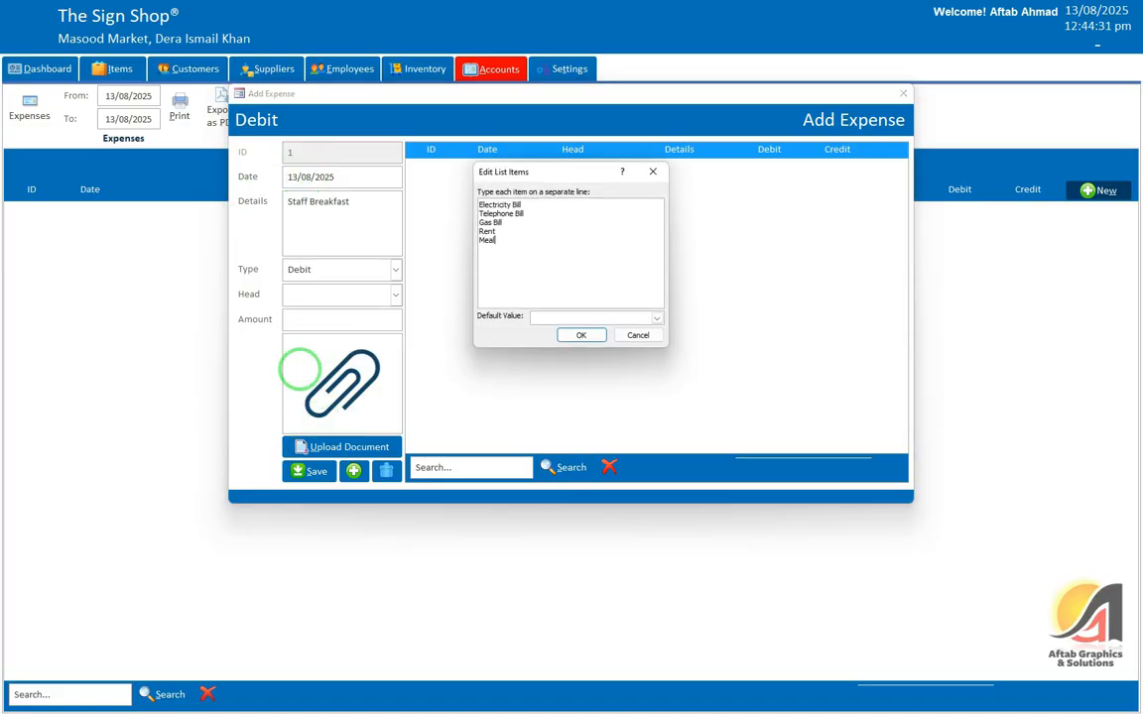
click(578, 344)
Step: Give Staff Breakfast the Meal head and amount 1,000, then save it
click(394, 294)
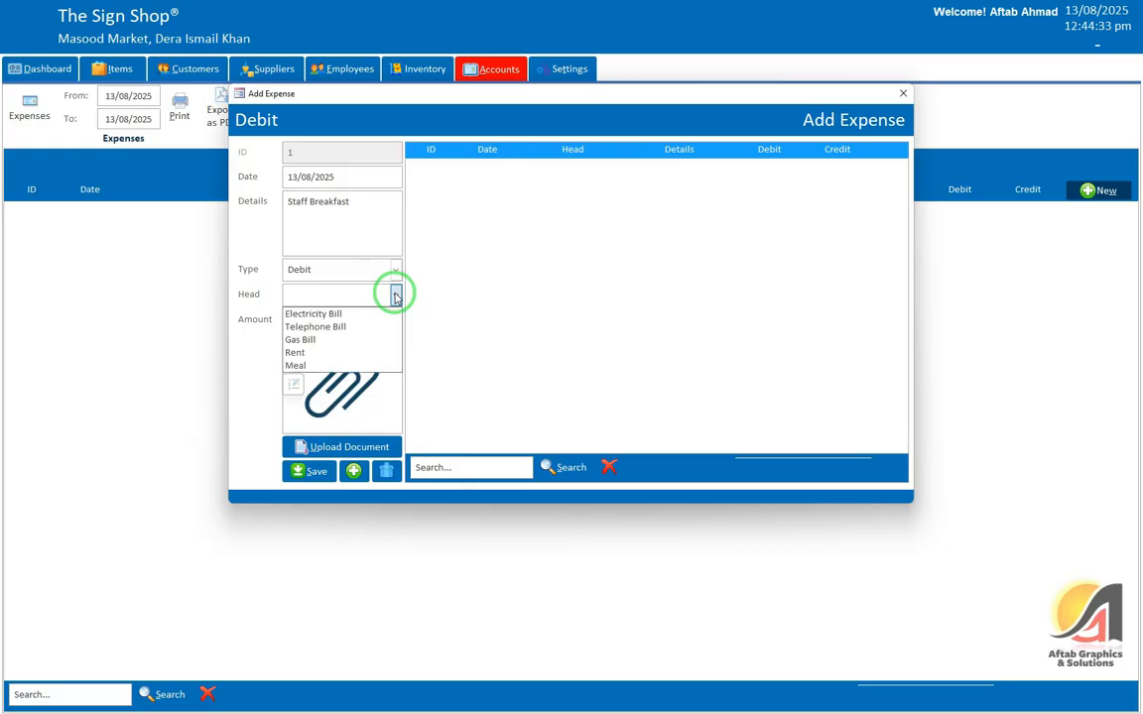
click(314, 365)
click(308, 327)
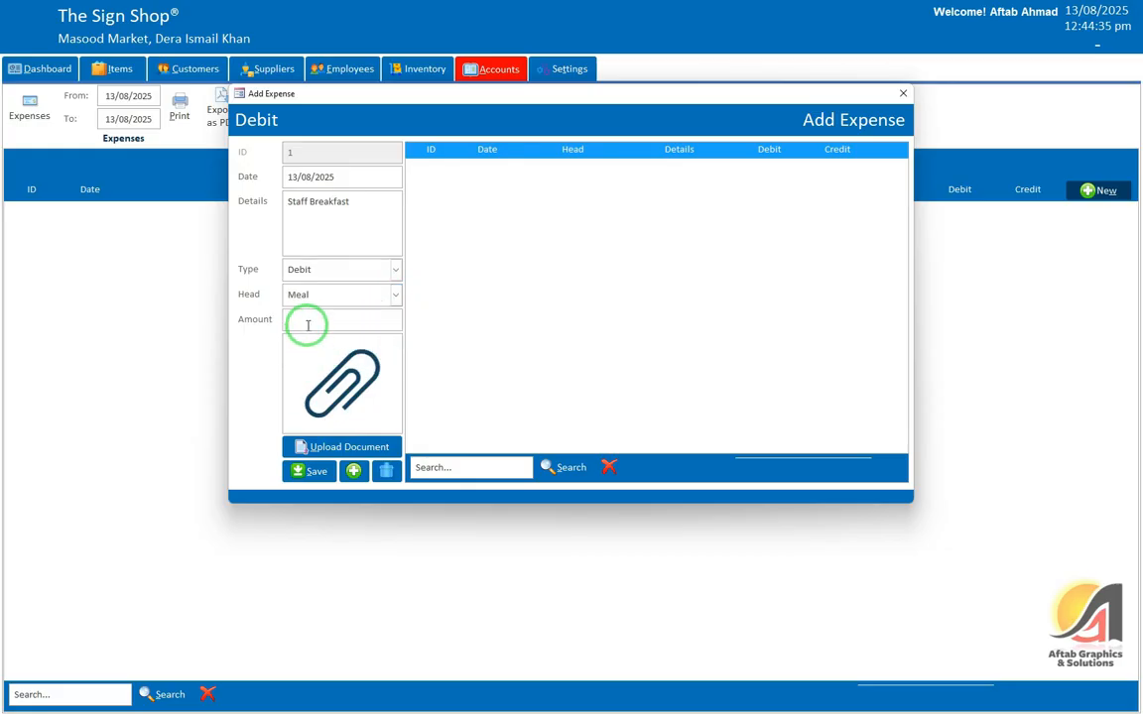
text(1500)
double_click(301, 319)
text(1,00)
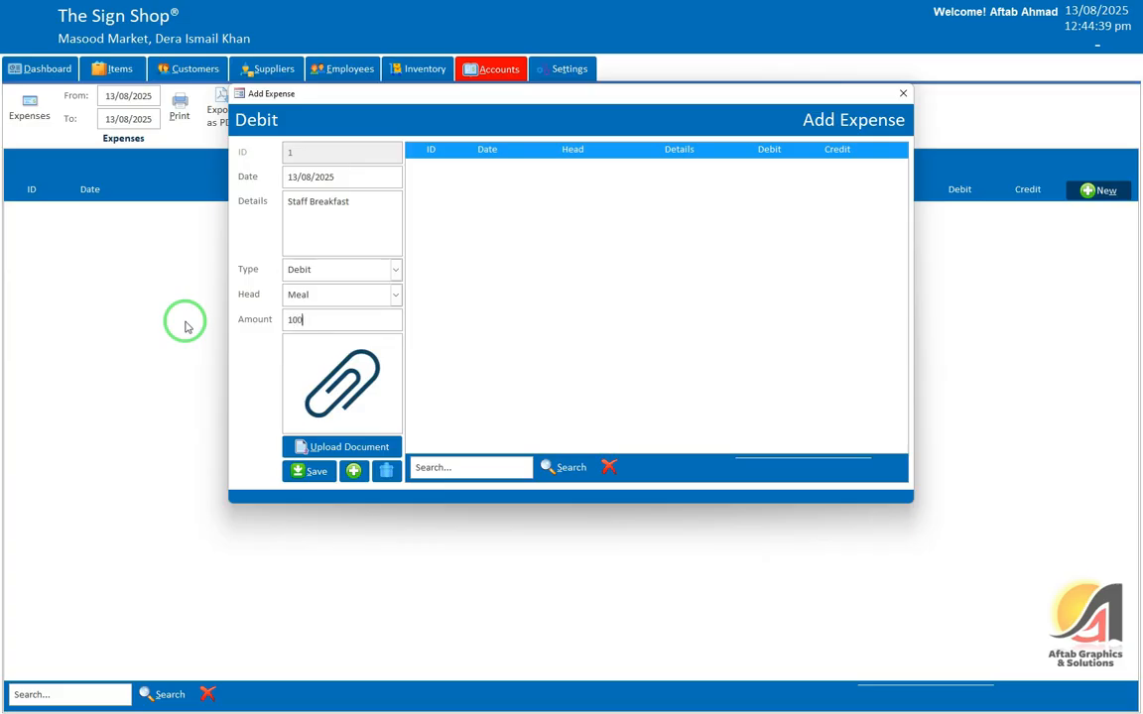
text(0)
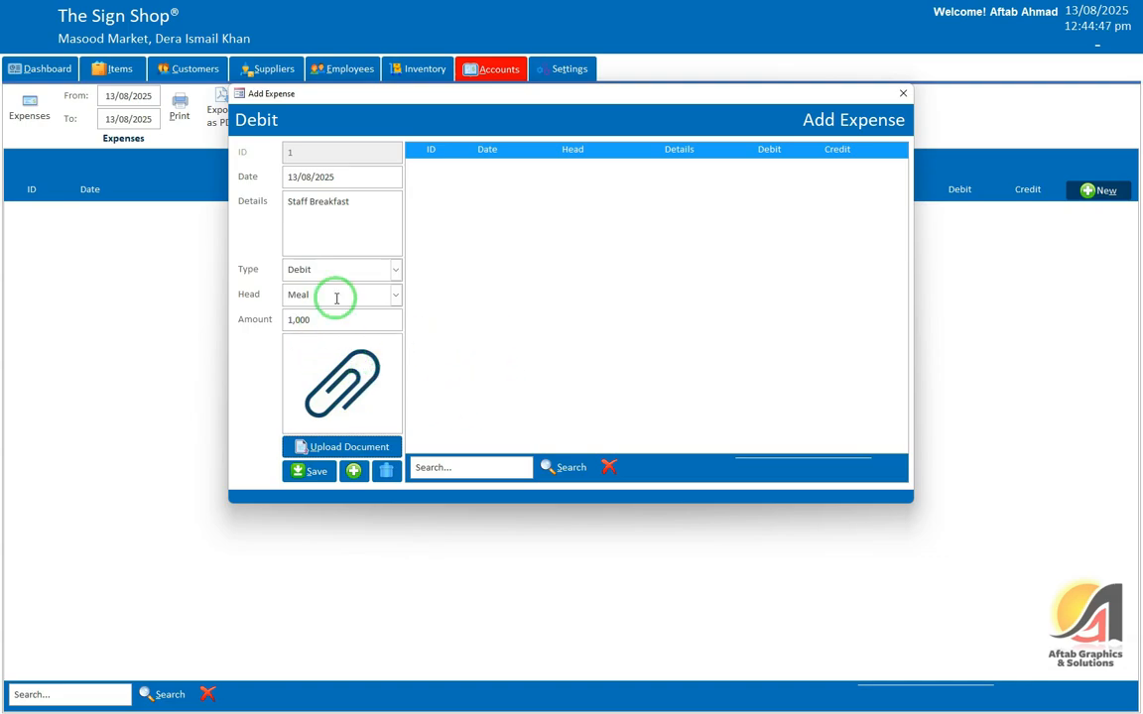
click(313, 473)
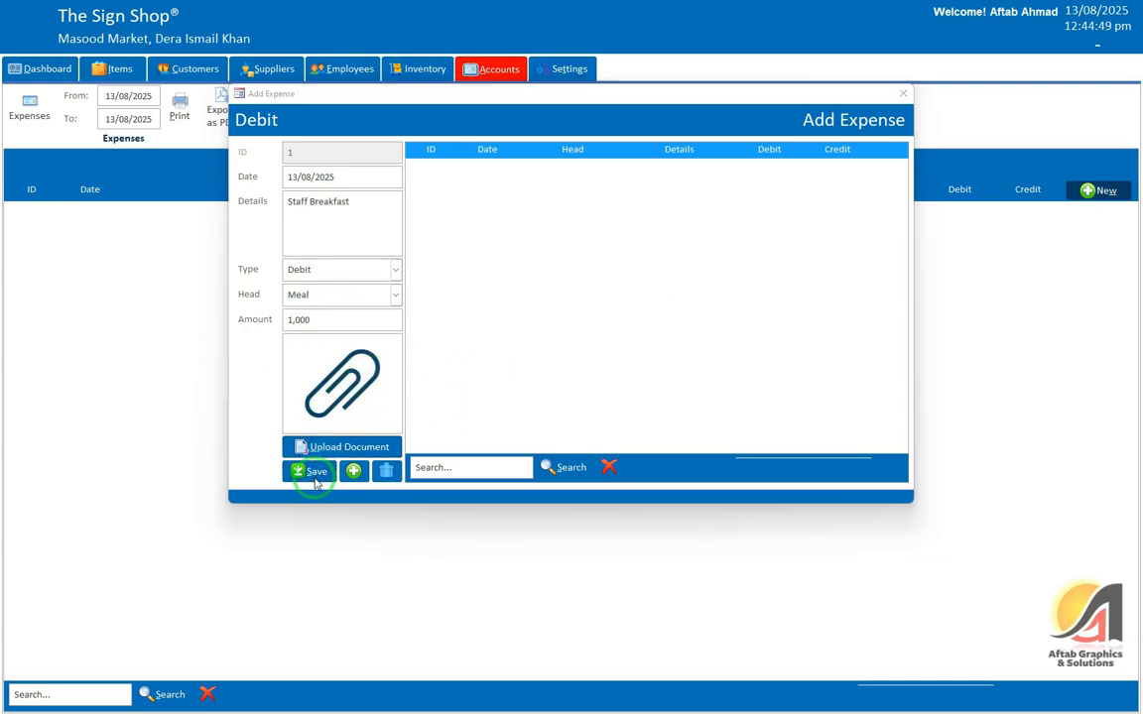
click(619, 402)
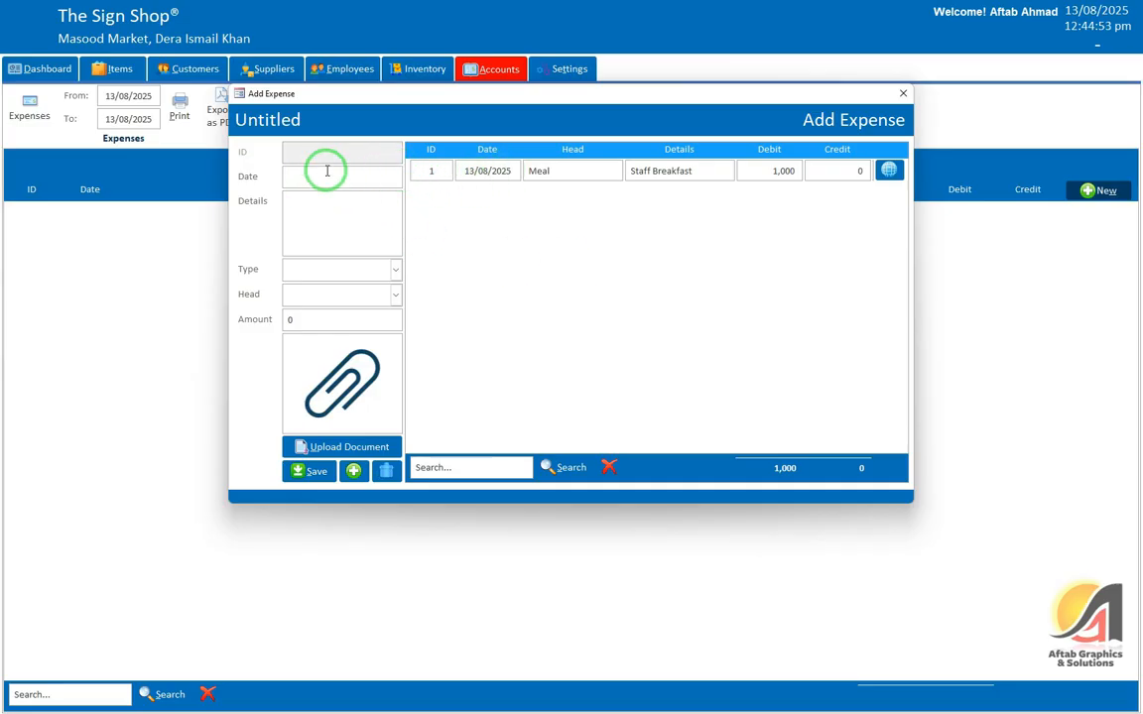
Step: Save a Tea debit expense under Meal for 500 and close the form
text(Tea)
key(Tab)
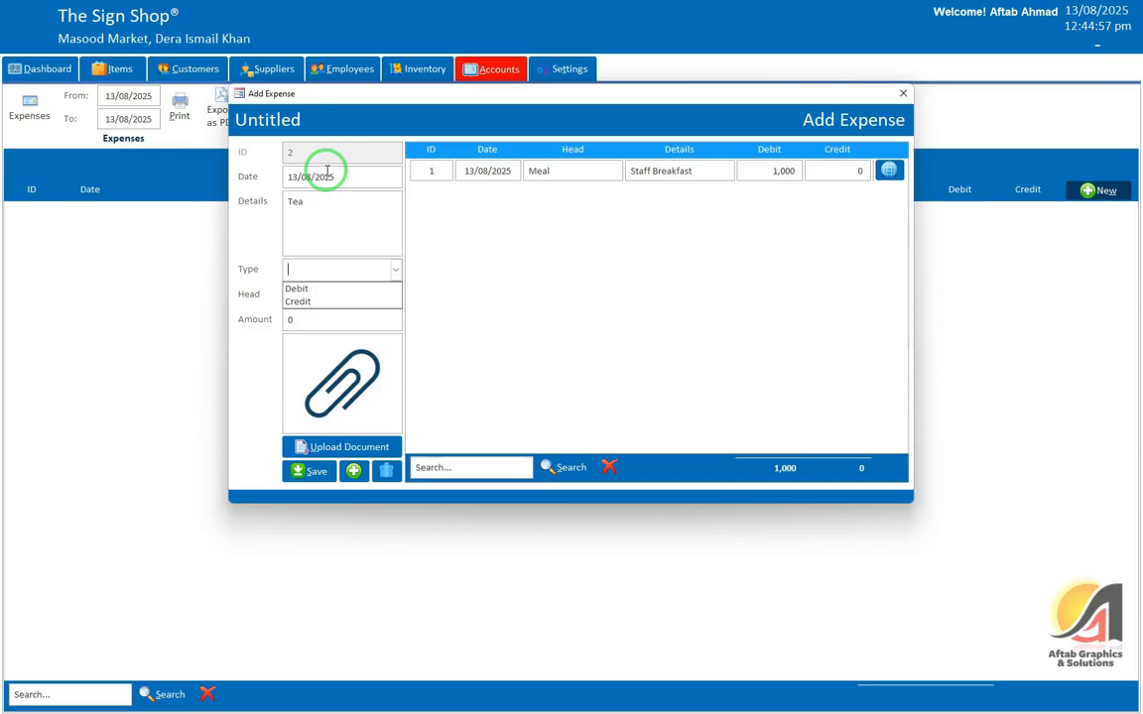
key(Down)
key(Tab)
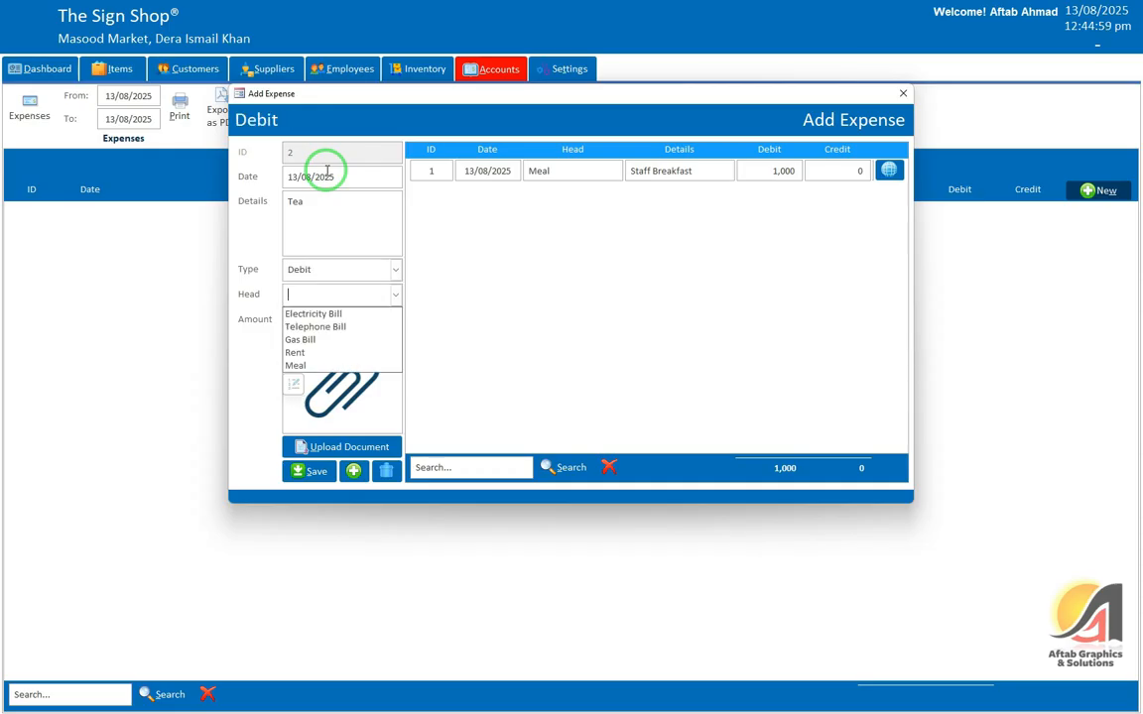
text(Meal)
key(Tab)
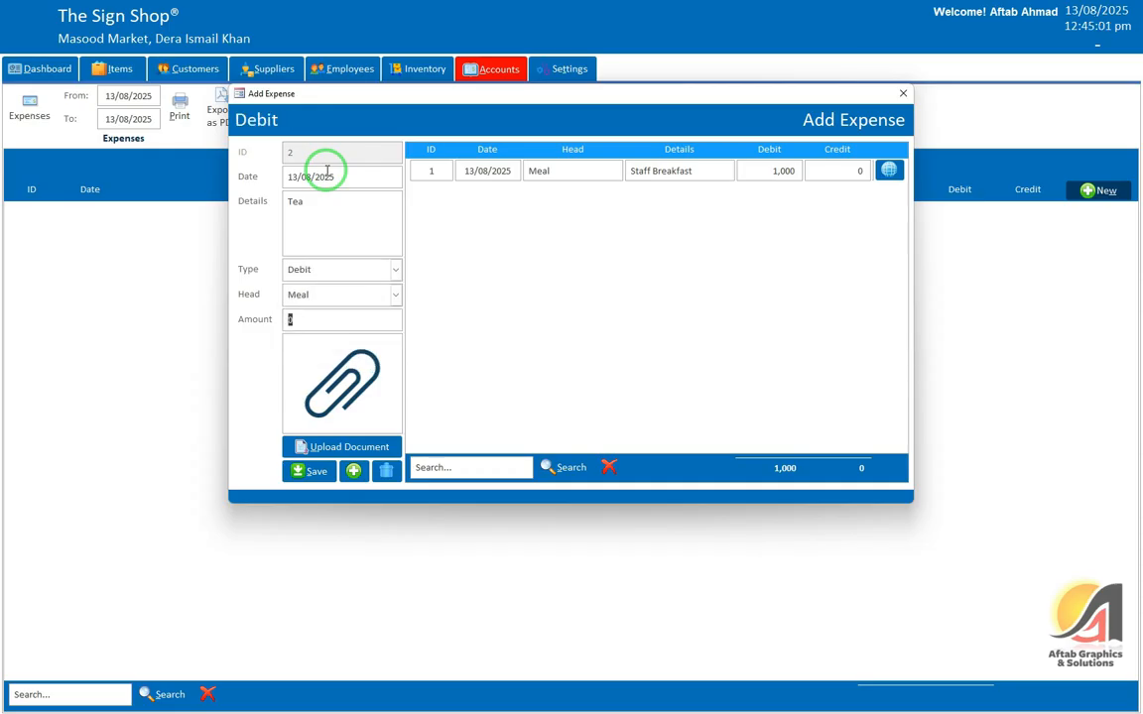
text(500)
key(Return)
key(Return)
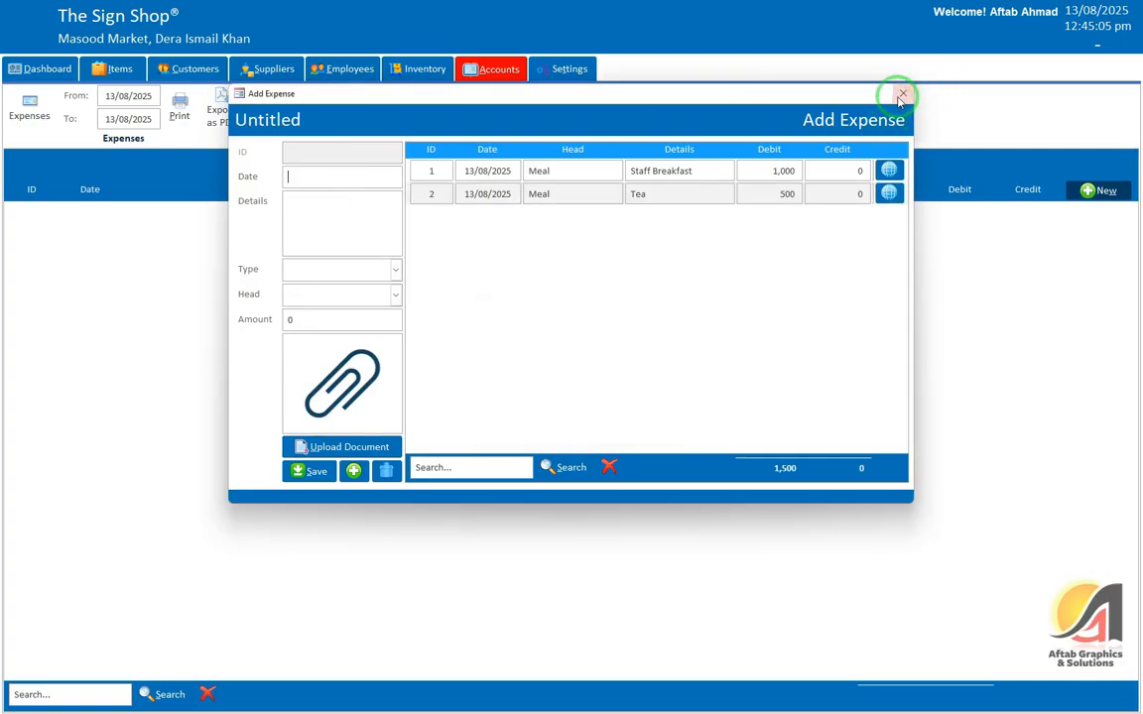
click(901, 96)
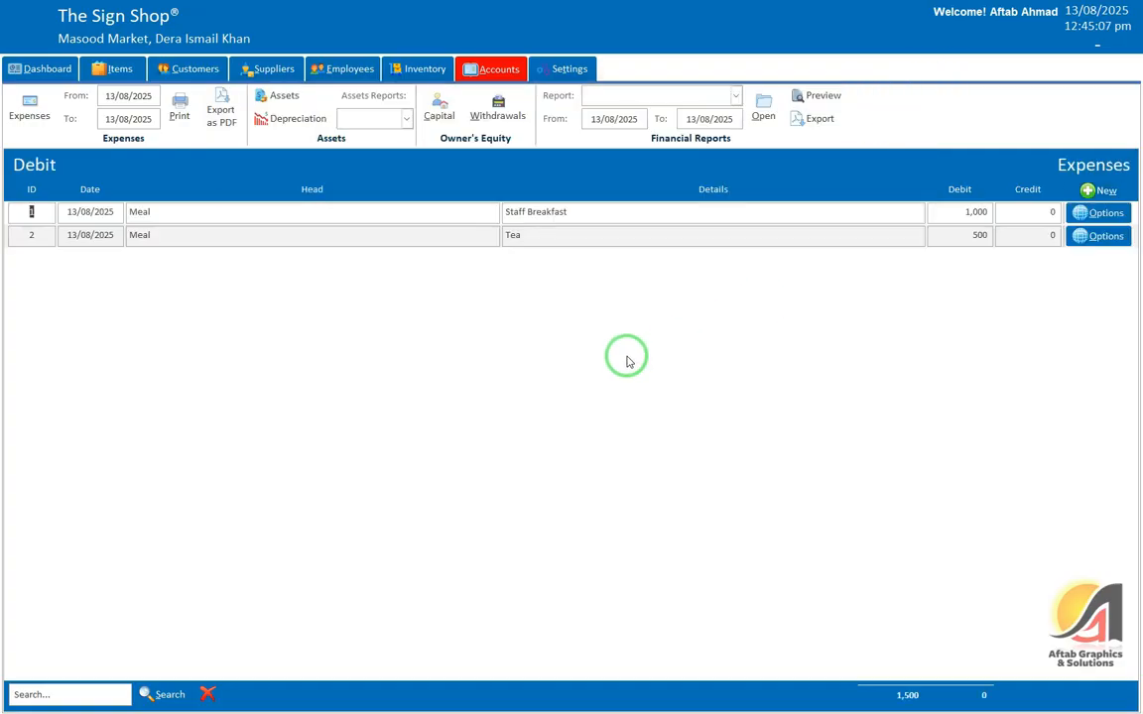
Step: Edit the Staff Breakfast expense to use the Meal head and save the change
click(1096, 213)
click(1083, 242)
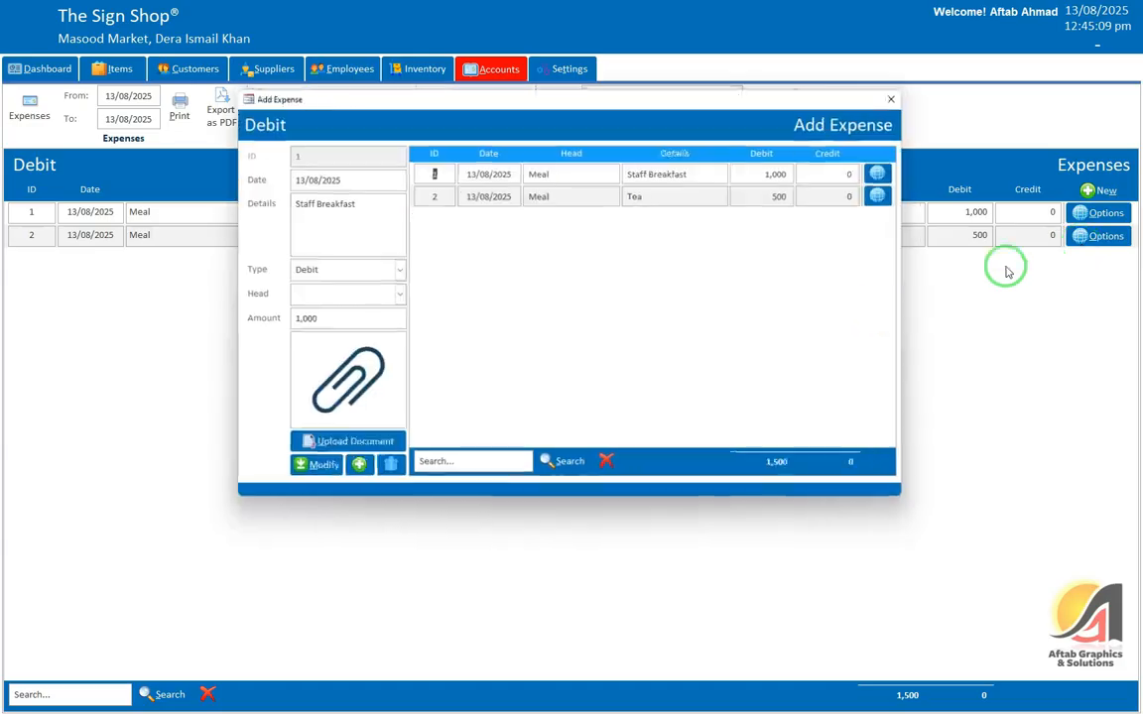
click(316, 471)
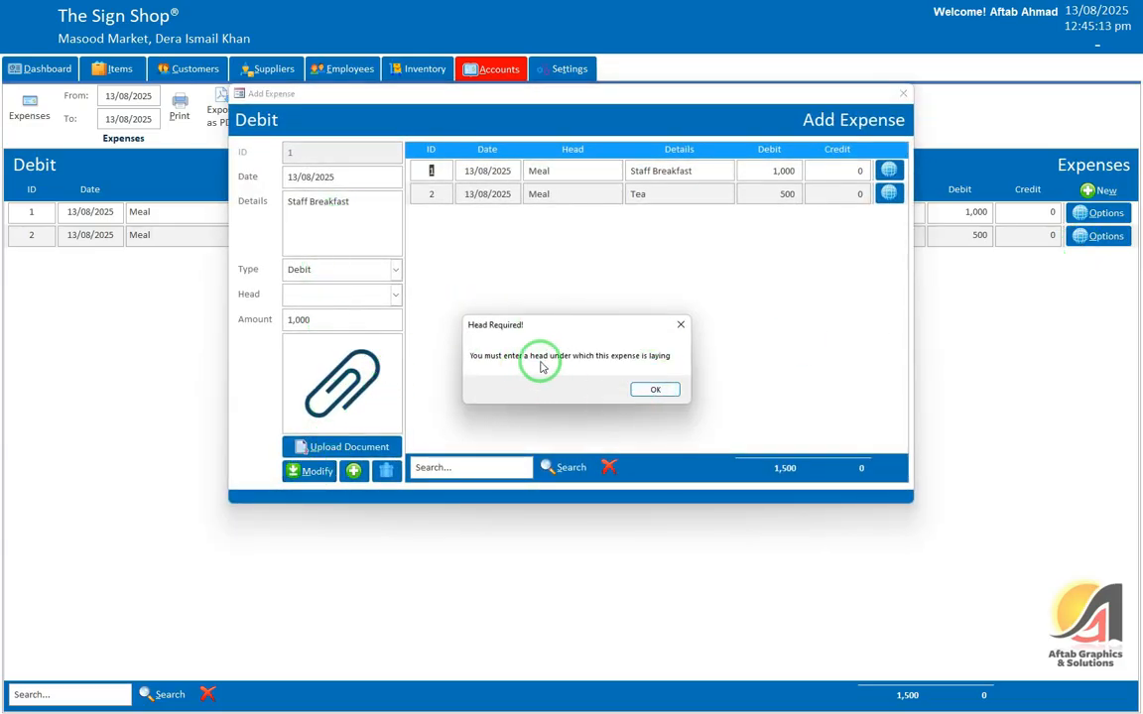
click(653, 389)
click(325, 339)
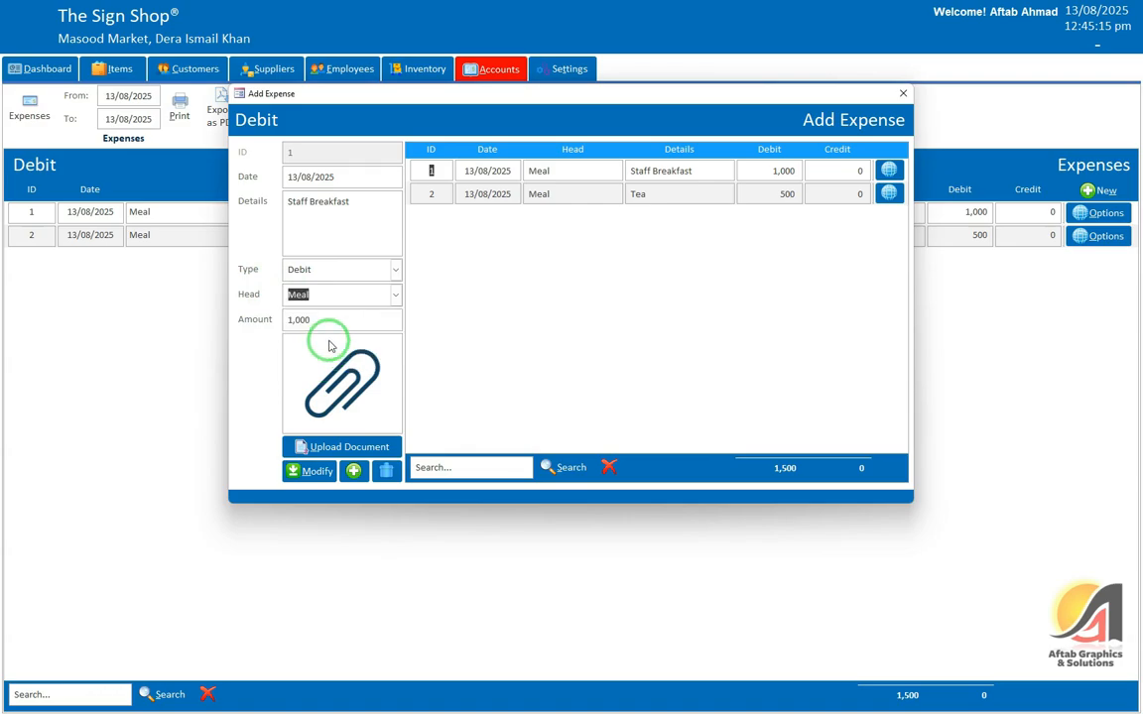
click(314, 471)
click(638, 396)
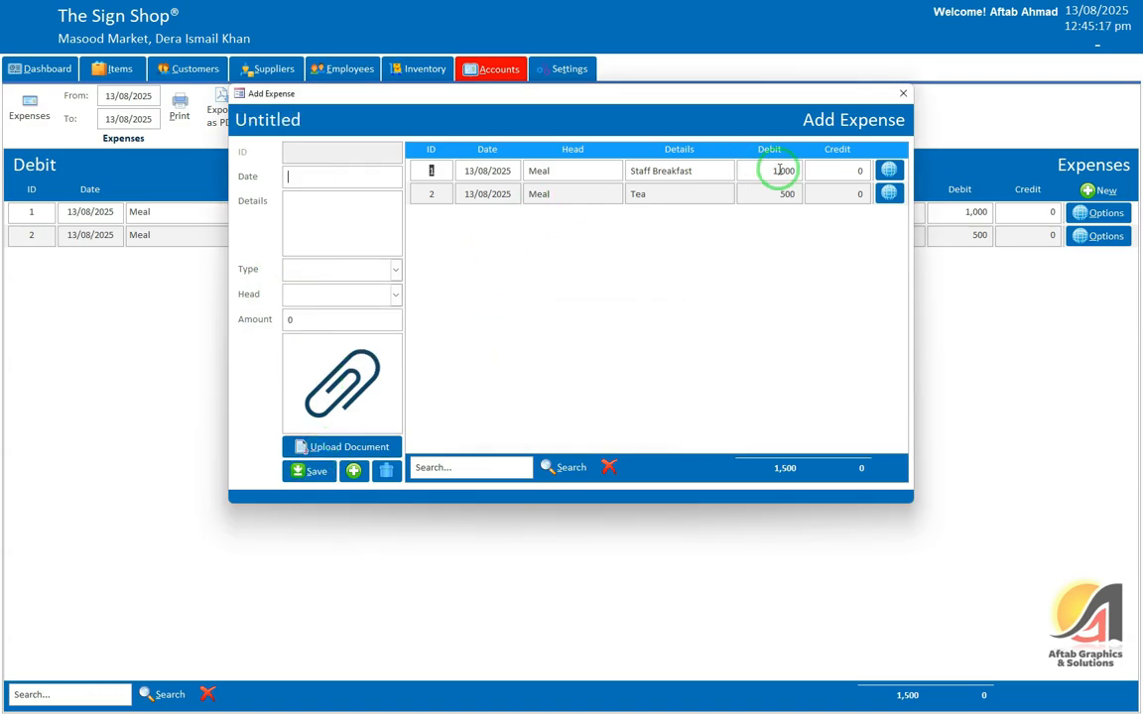
click(901, 94)
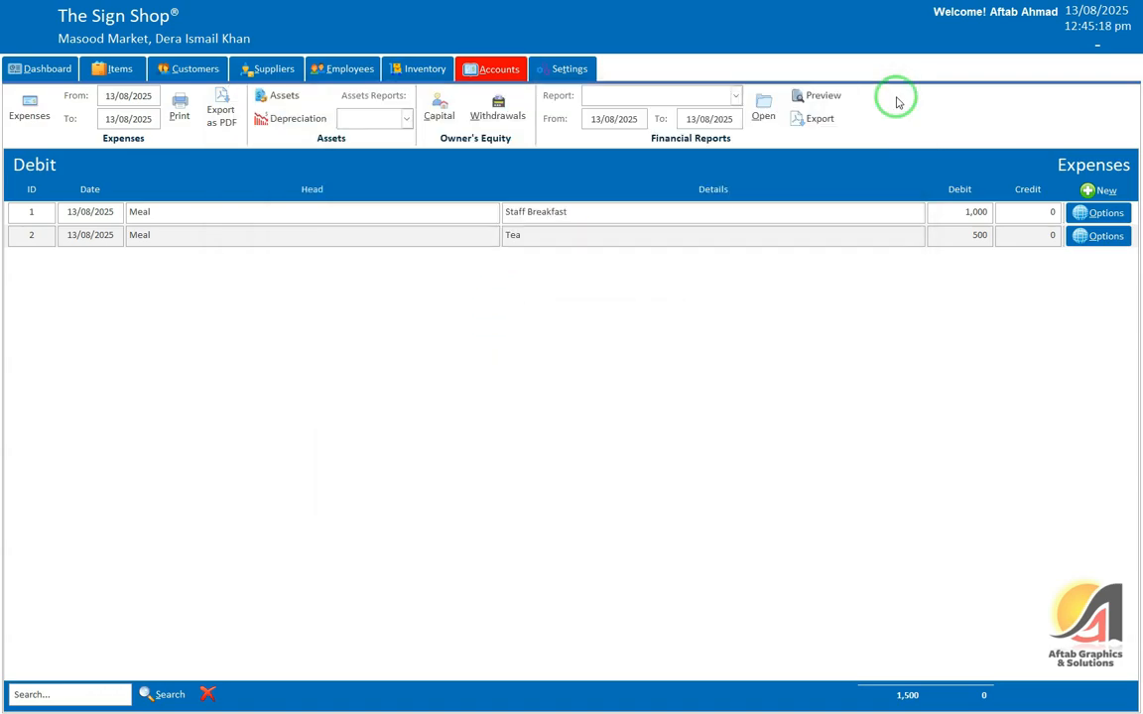
click(1099, 213)
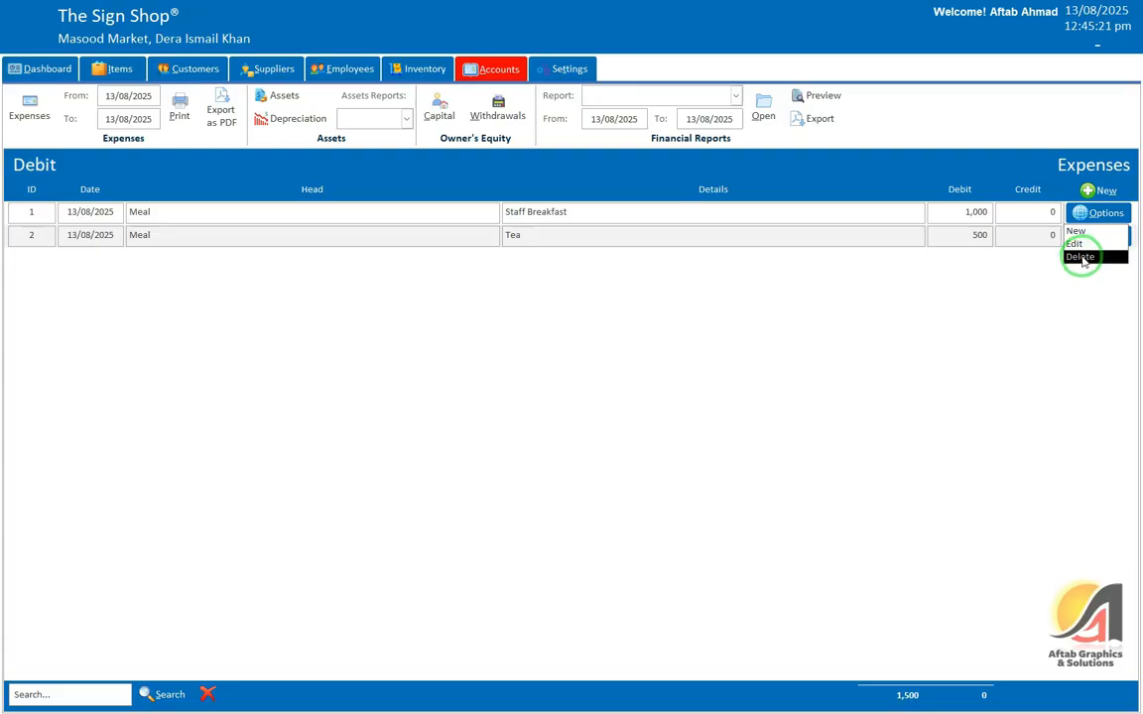
click(1085, 258)
click(1095, 194)
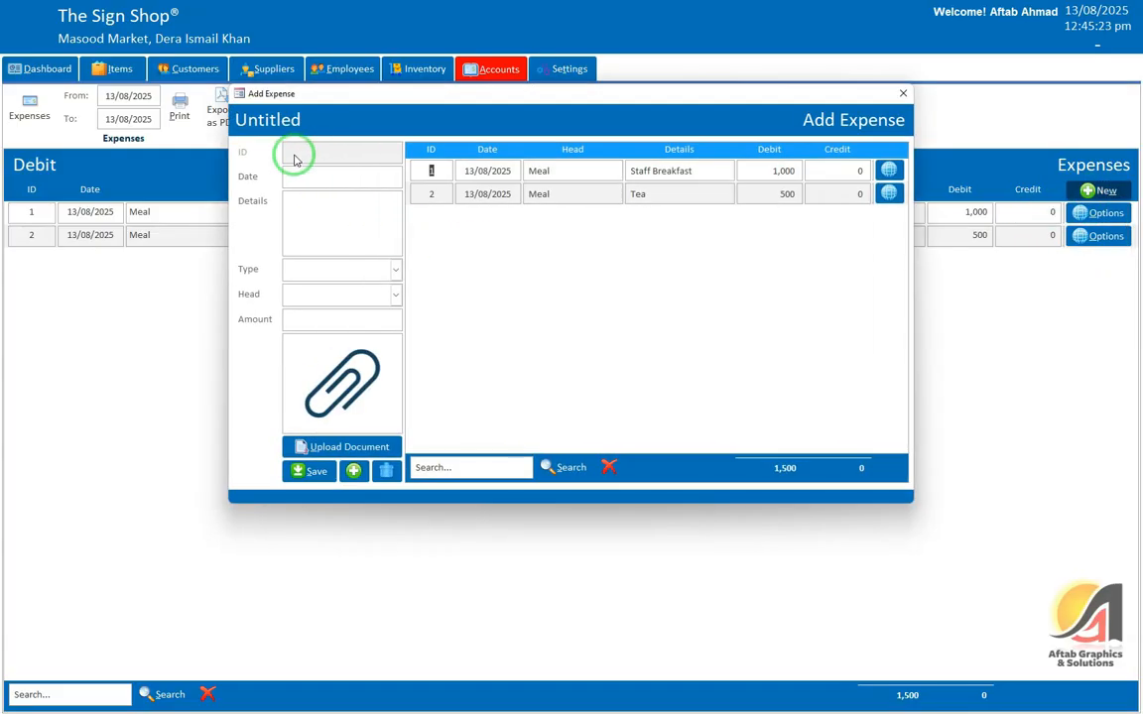
click(903, 93)
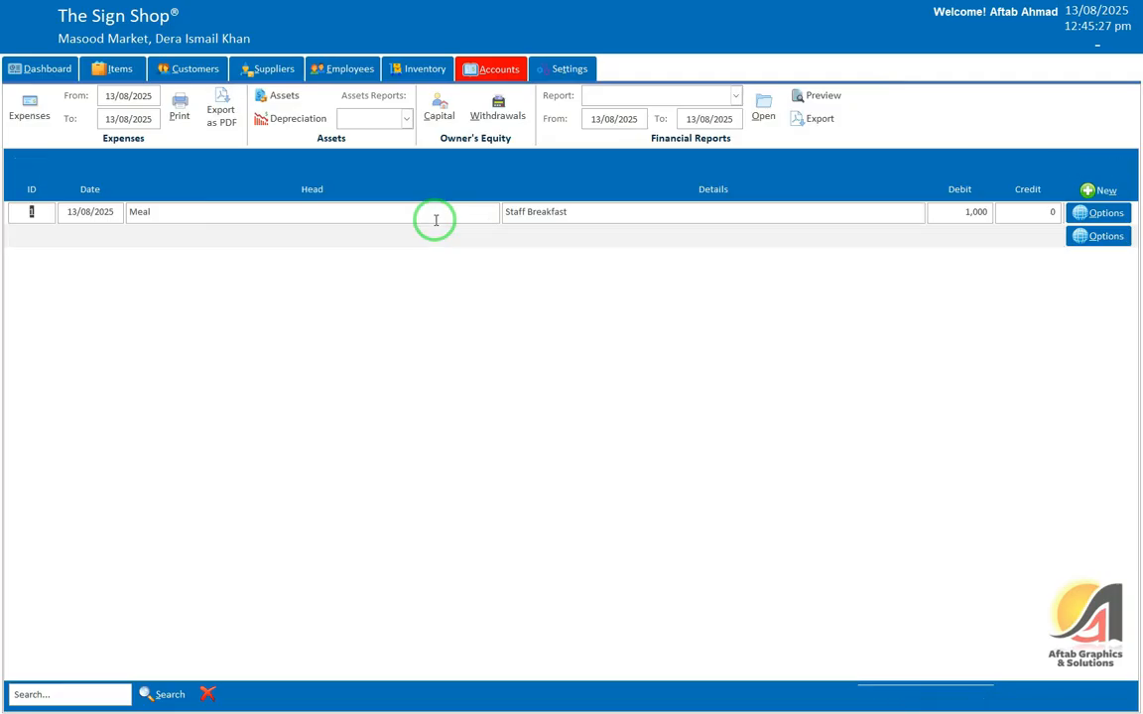
Step: Preview the expense report, export it as PDF, and start a new asset entry
click(178, 107)
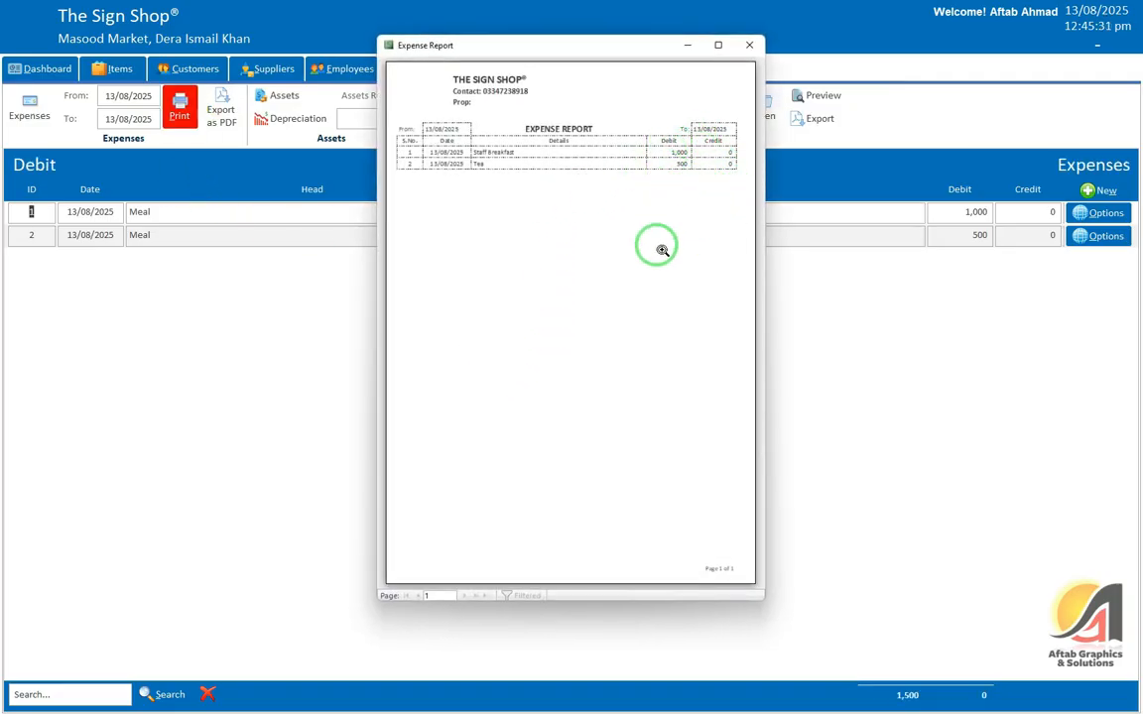
click(751, 46)
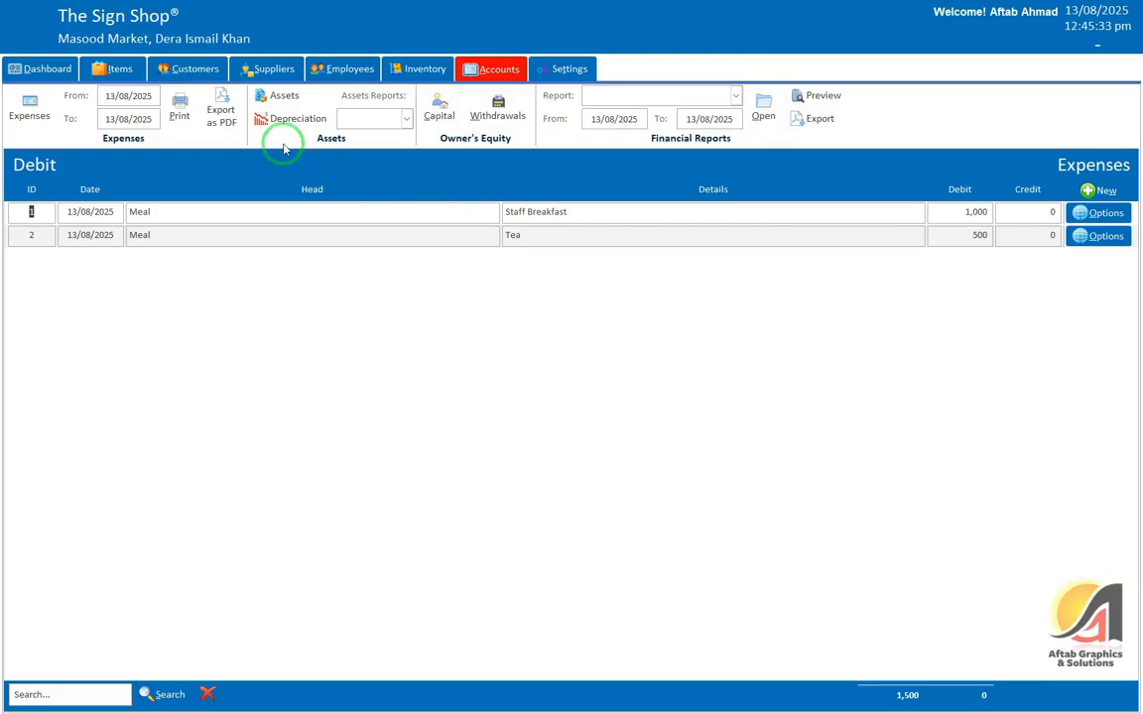
click(226, 117)
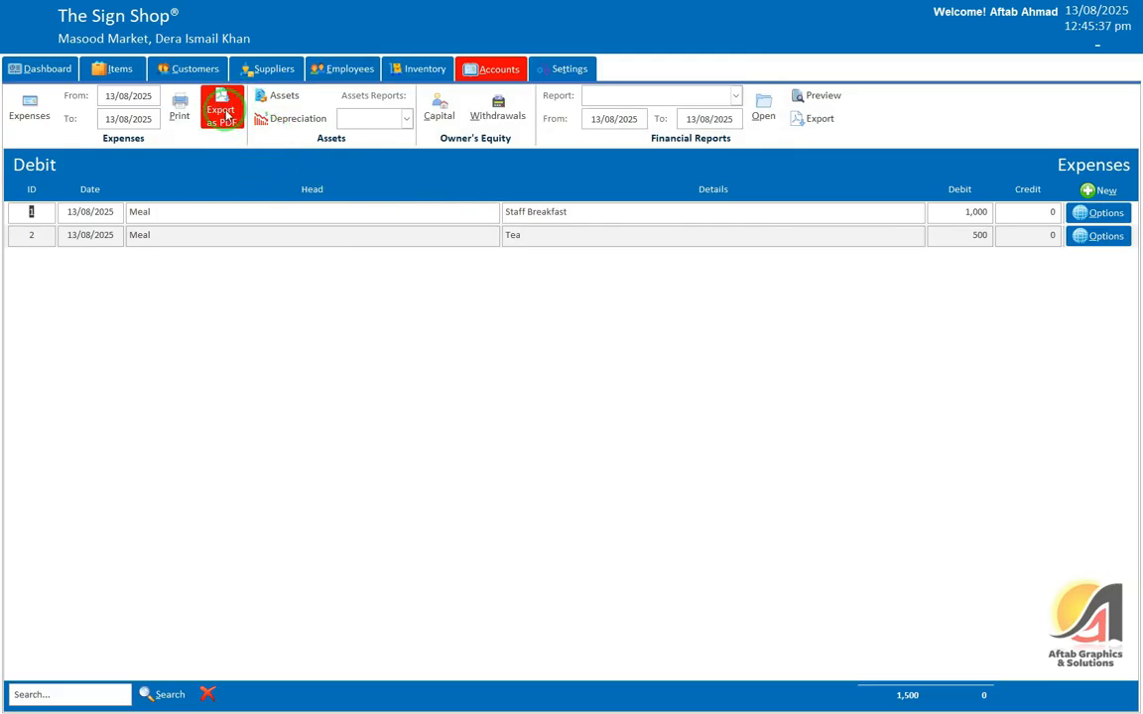
click(283, 99)
click(1101, 189)
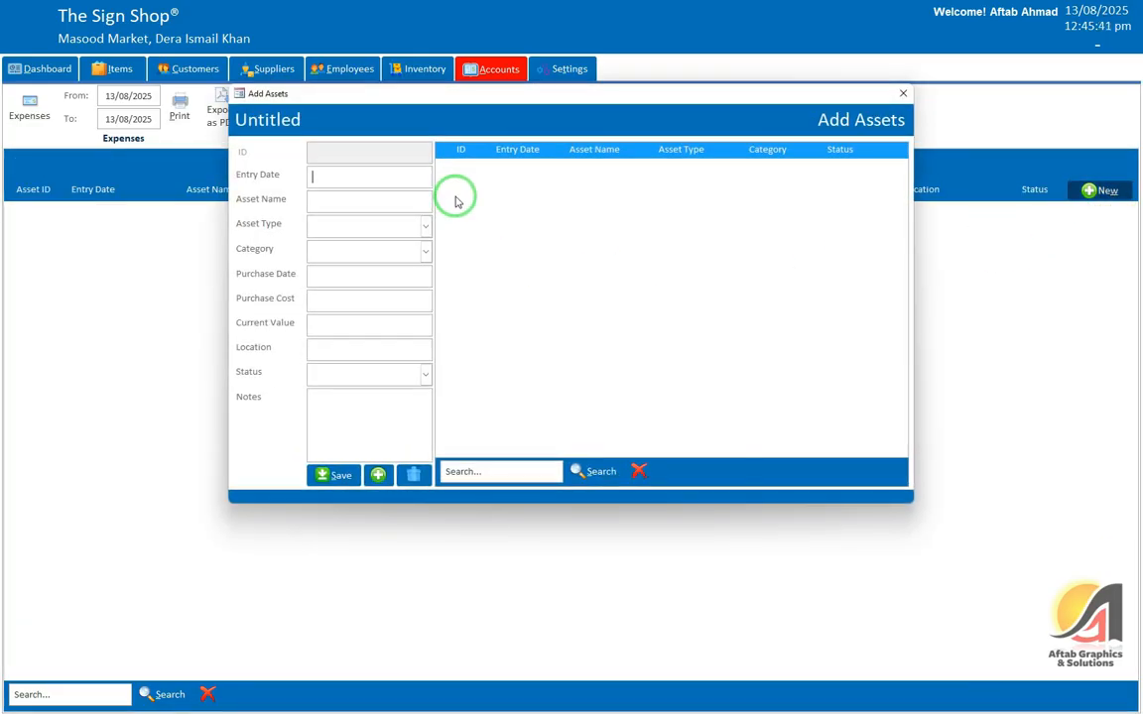
Step: Look over the Add Assets name, type and category fields, then close the form without saving
click(325, 199)
click(335, 228)
click(339, 199)
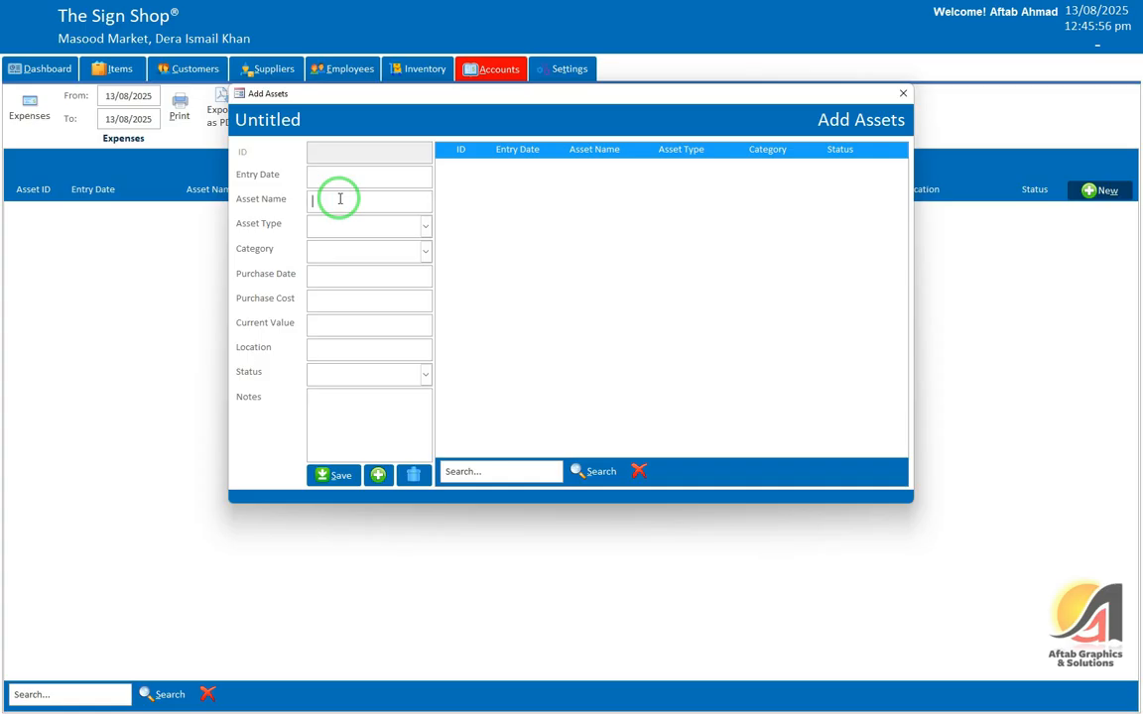
click(357, 250)
click(526, 285)
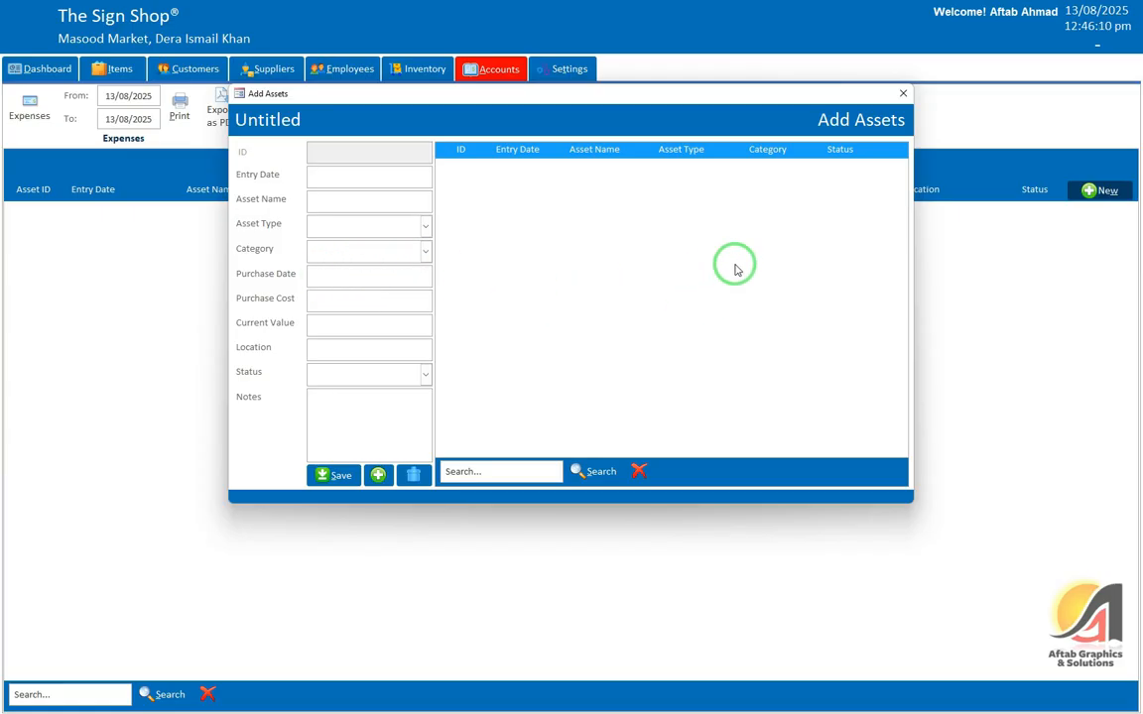
click(901, 95)
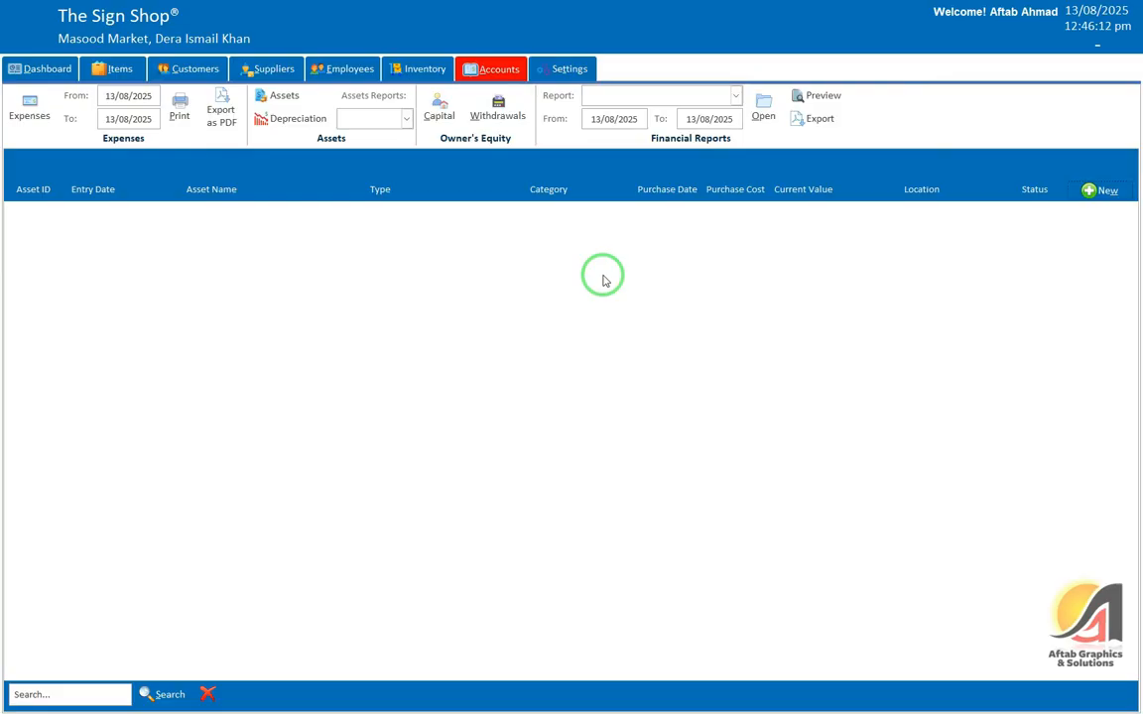
Step: Switch to Depreciation and look over a new depreciation entry form, closing it unsaved
click(296, 127)
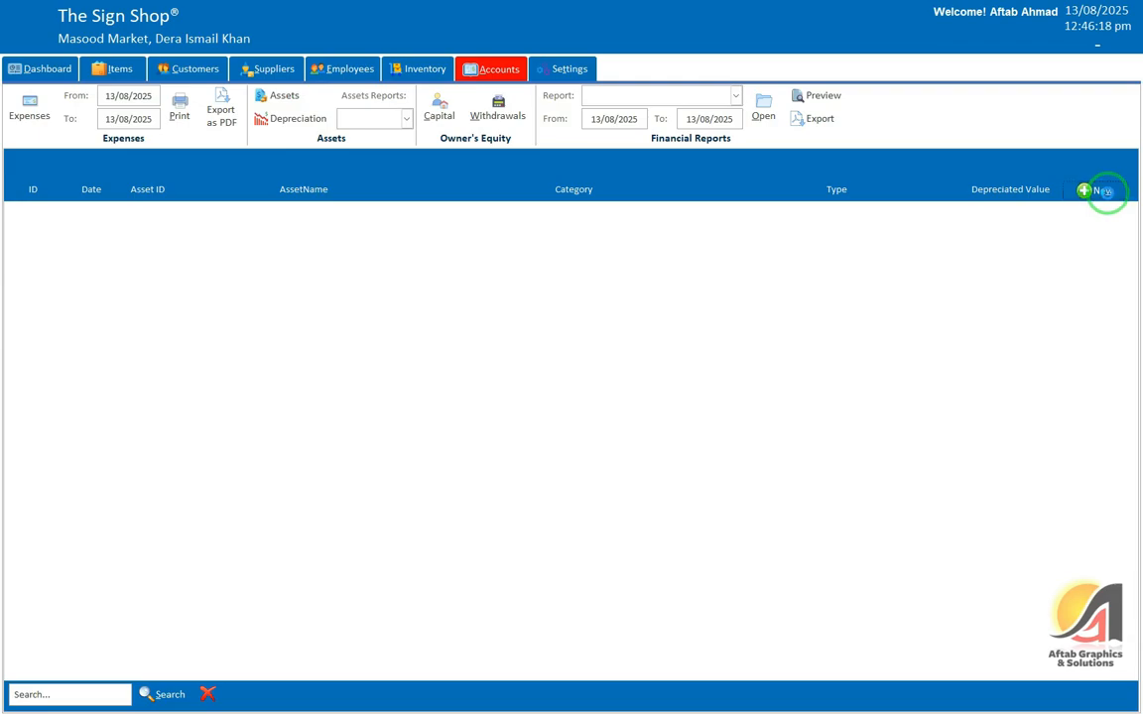
click(1104, 190)
click(452, 198)
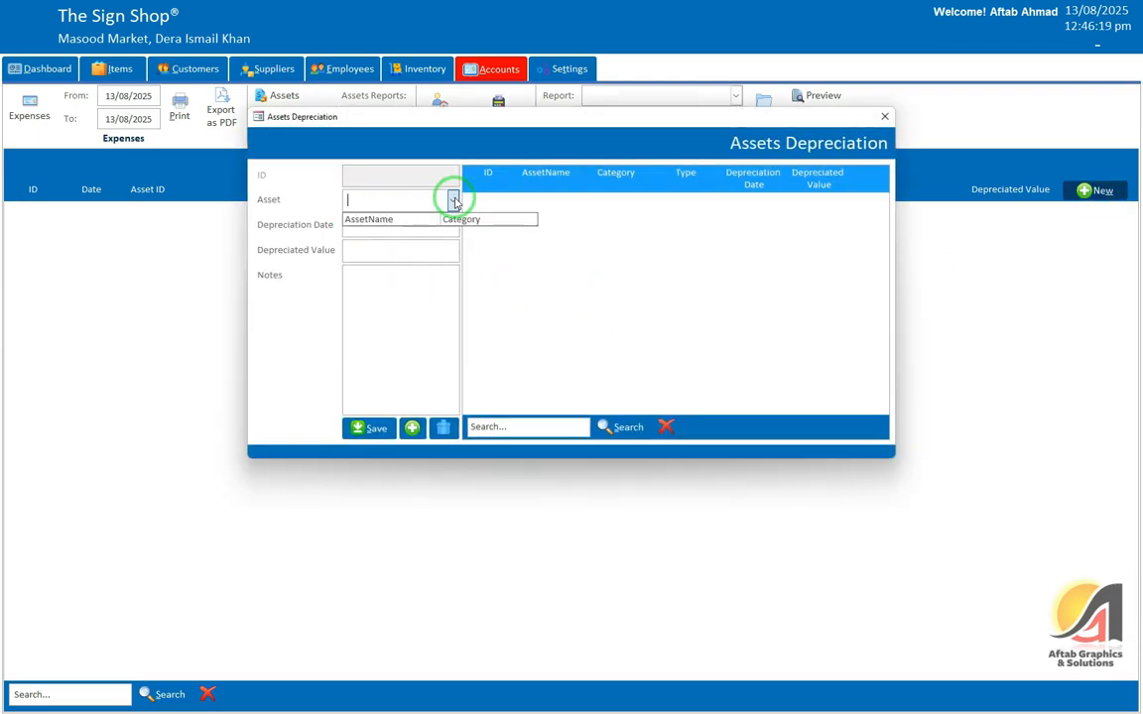
click(363, 324)
click(375, 222)
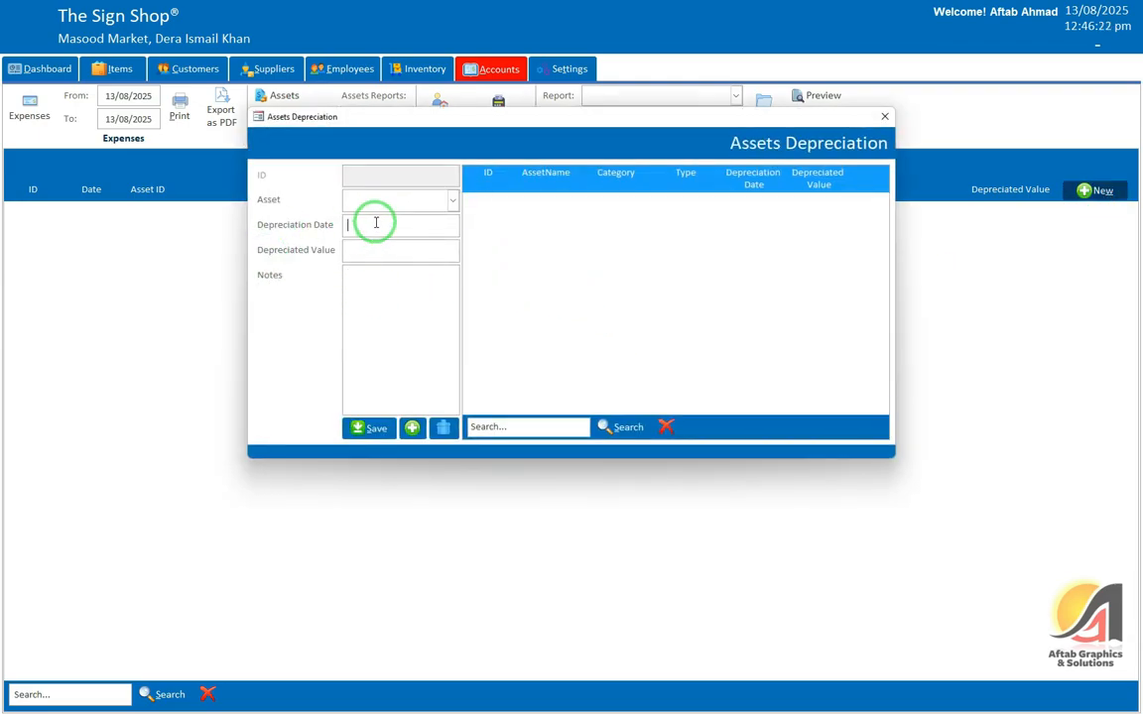
click(365, 286)
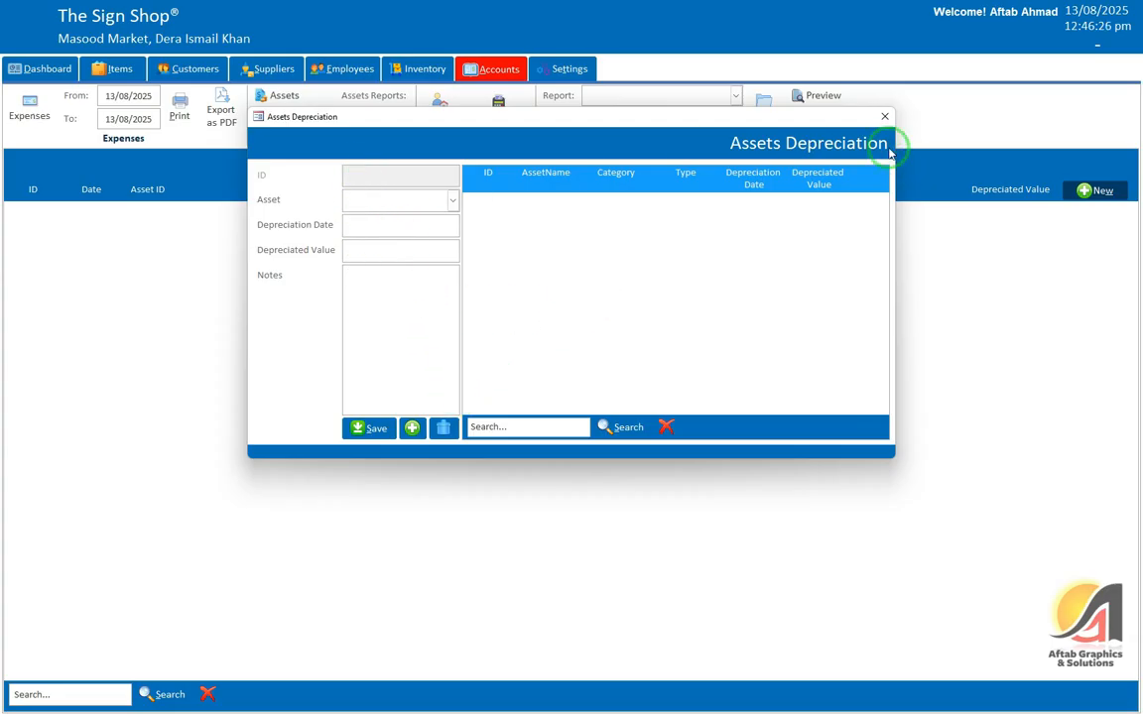
click(883, 117)
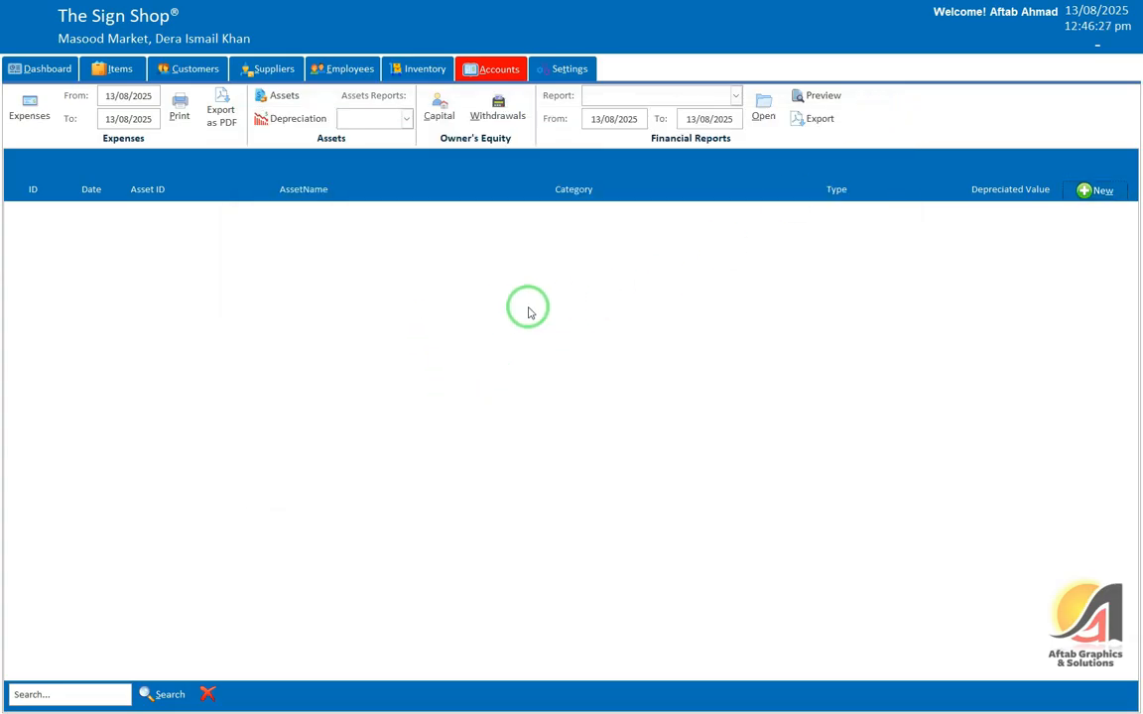
Step: Preview the Assets by Category and Assets by Location reports, closing each
click(404, 120)
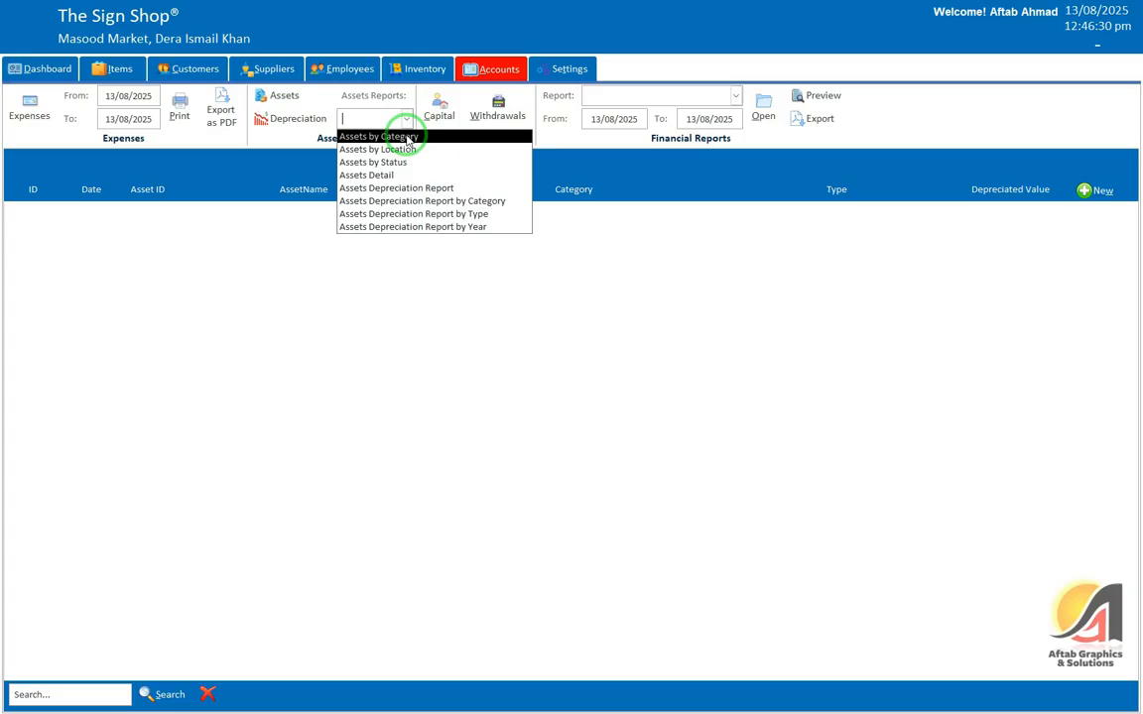
click(407, 139)
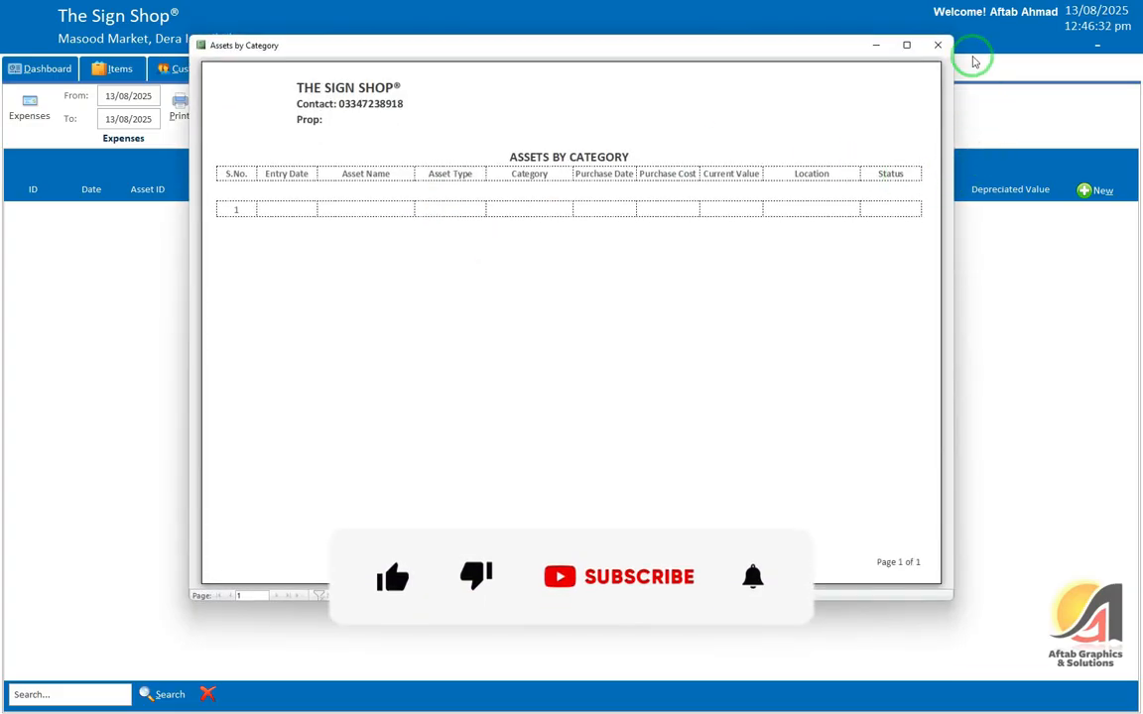
click(928, 47)
click(406, 120)
click(426, 144)
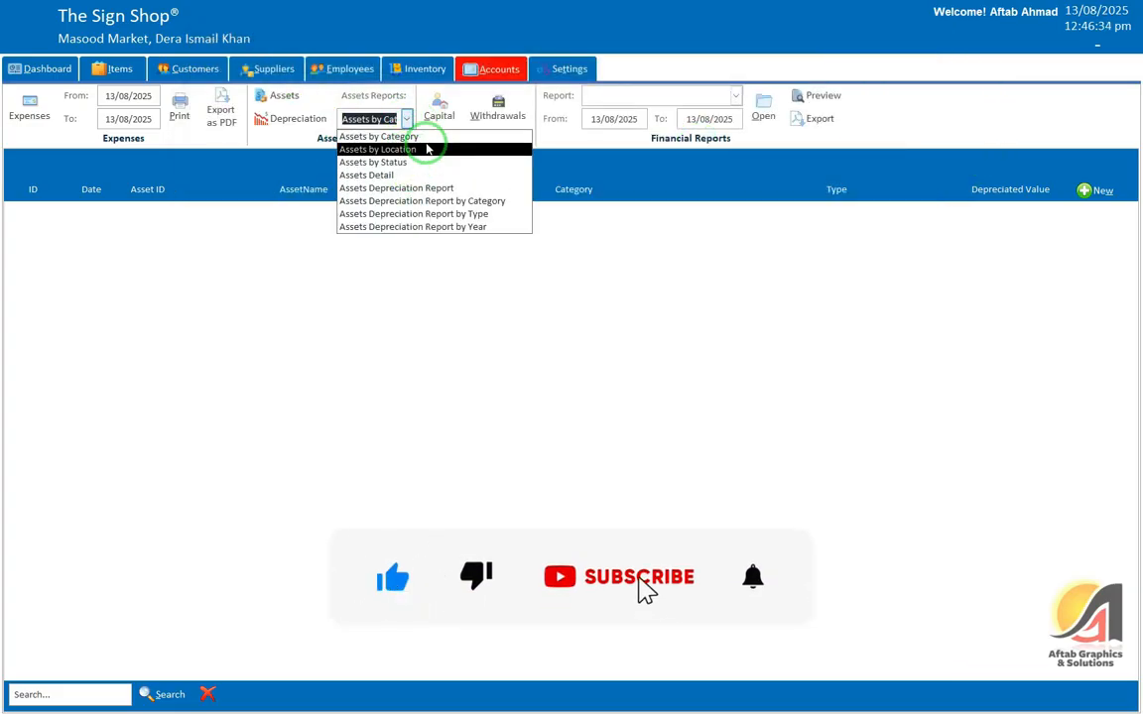
click(921, 48)
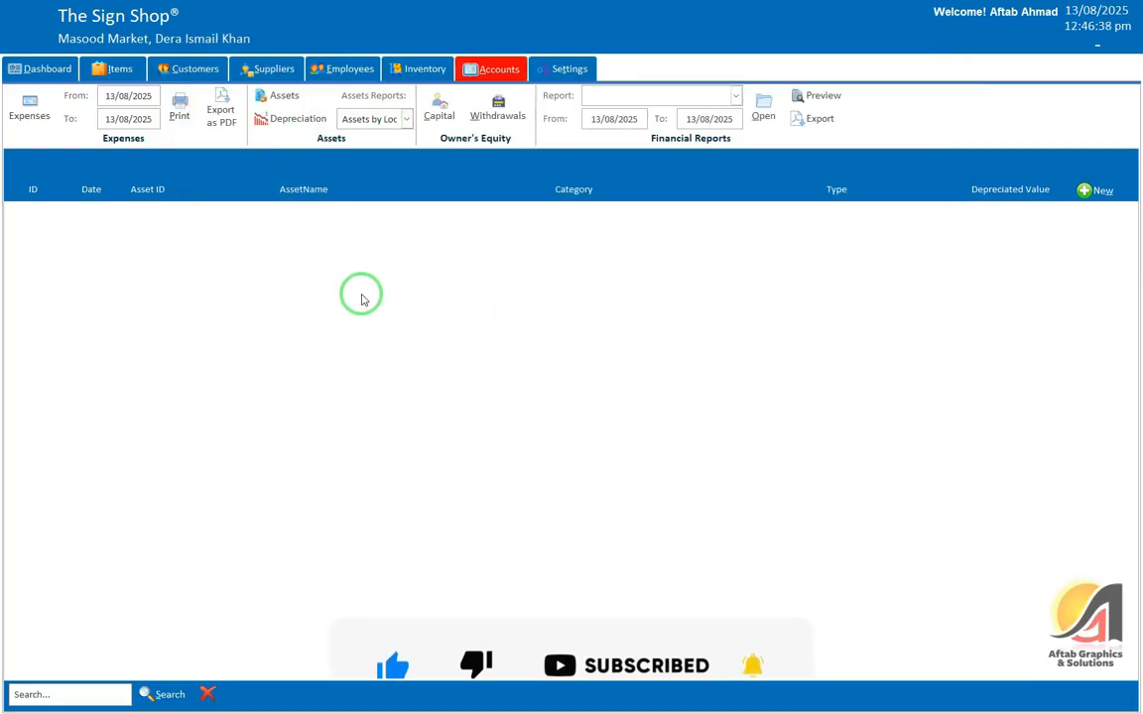
Step: Save an owner's capital entry of 50000 from source ABC dated today (13/08/2025), then show Withdrawals
click(439, 109)
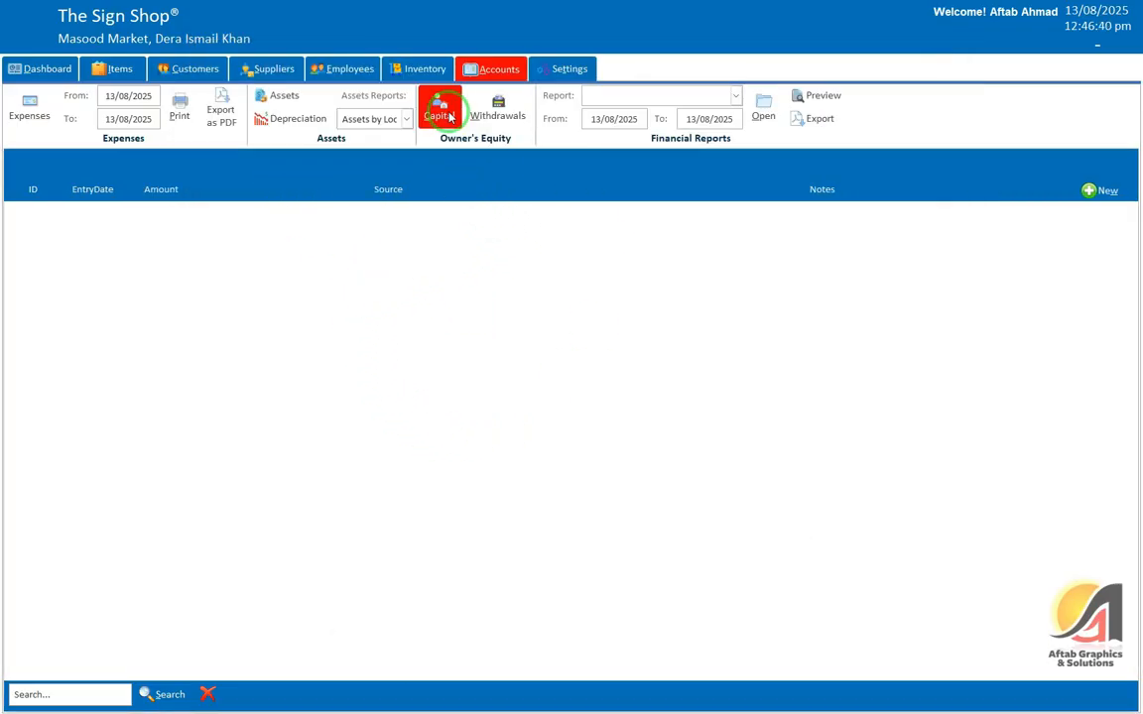
click(1099, 190)
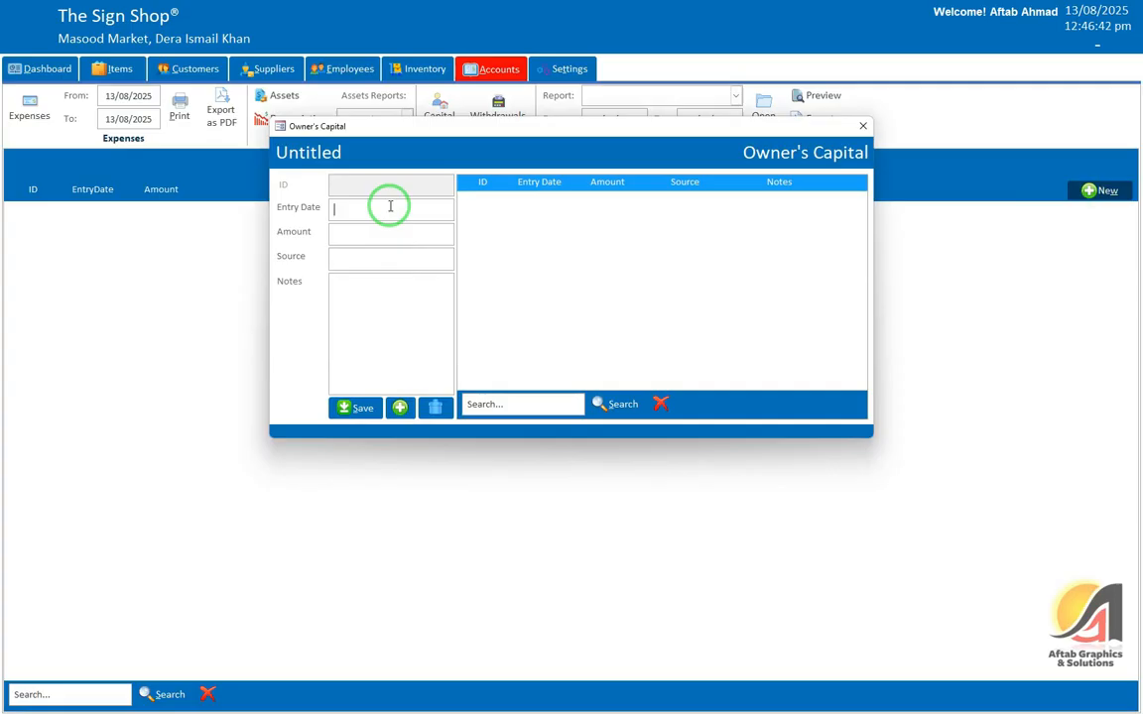
key(ctrl+semicolon)
key(Tab)
text(50000)
key(Tab)
text(ABC)
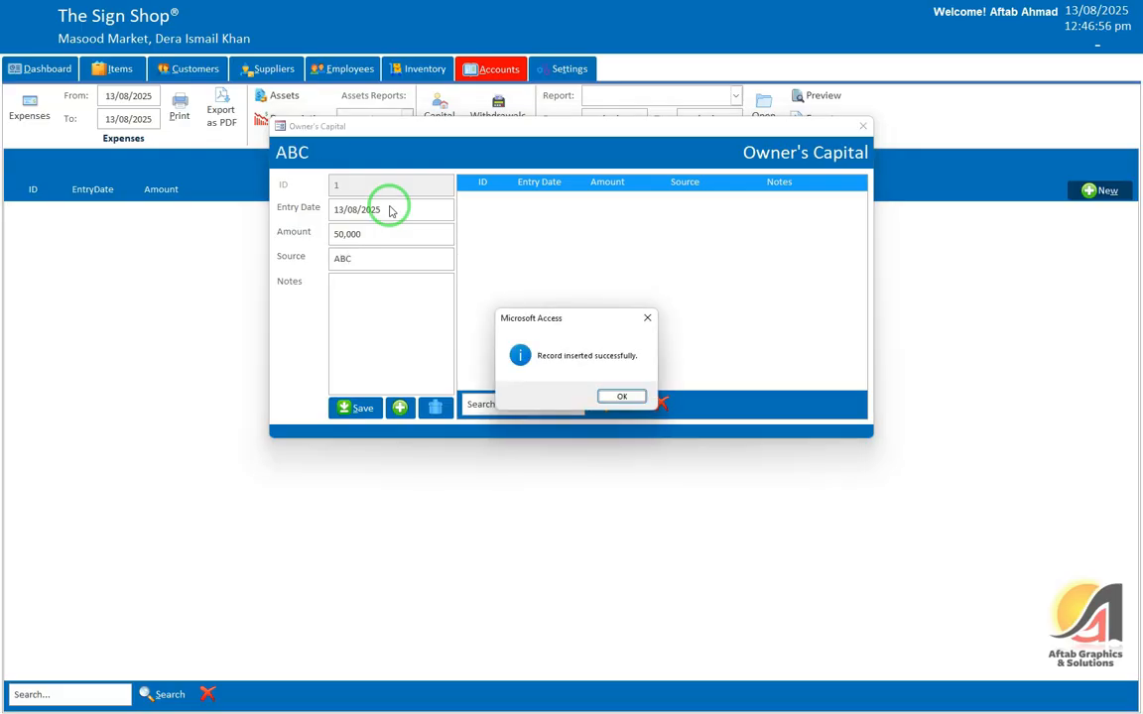
key(Return)
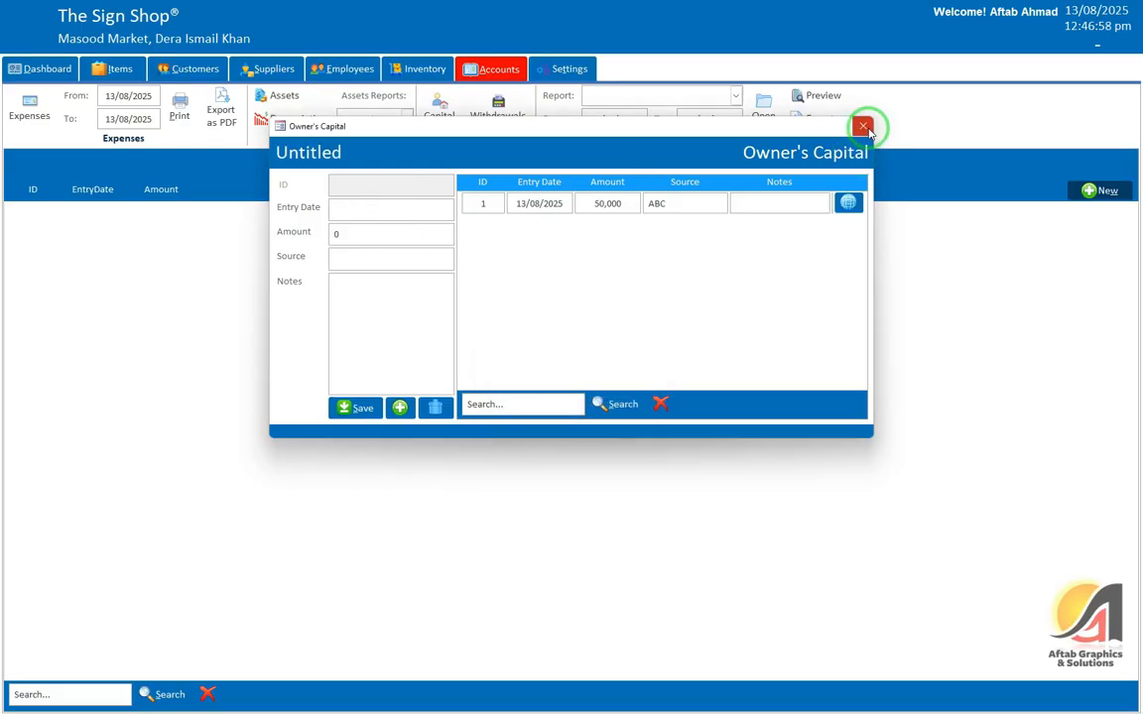
click(862, 126)
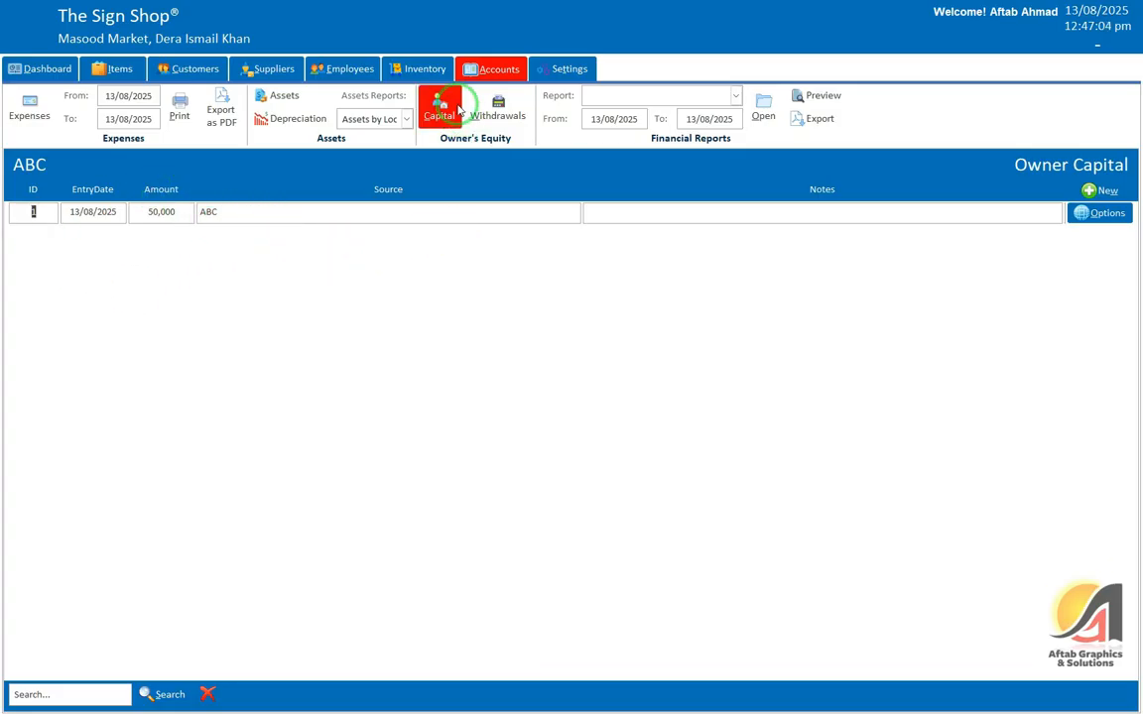
click(498, 109)
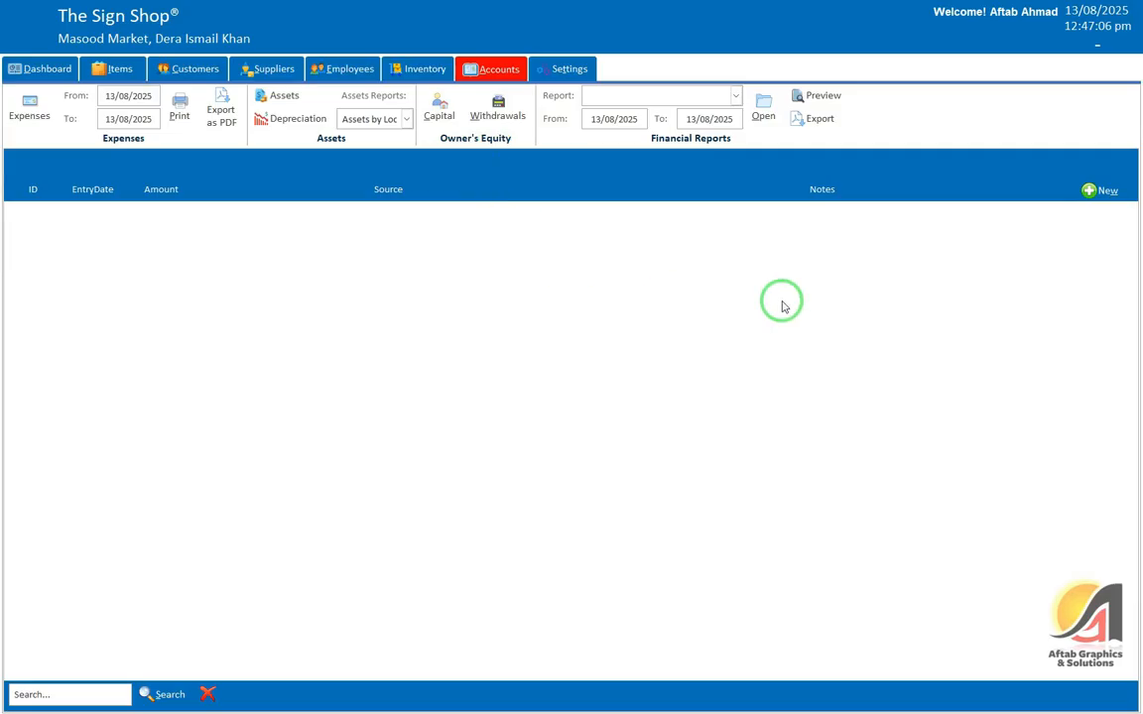
Step: Look over a new Owner's Withdrawal form's Amount, Source and Notes fields, closing it unsaved
click(1074, 202)
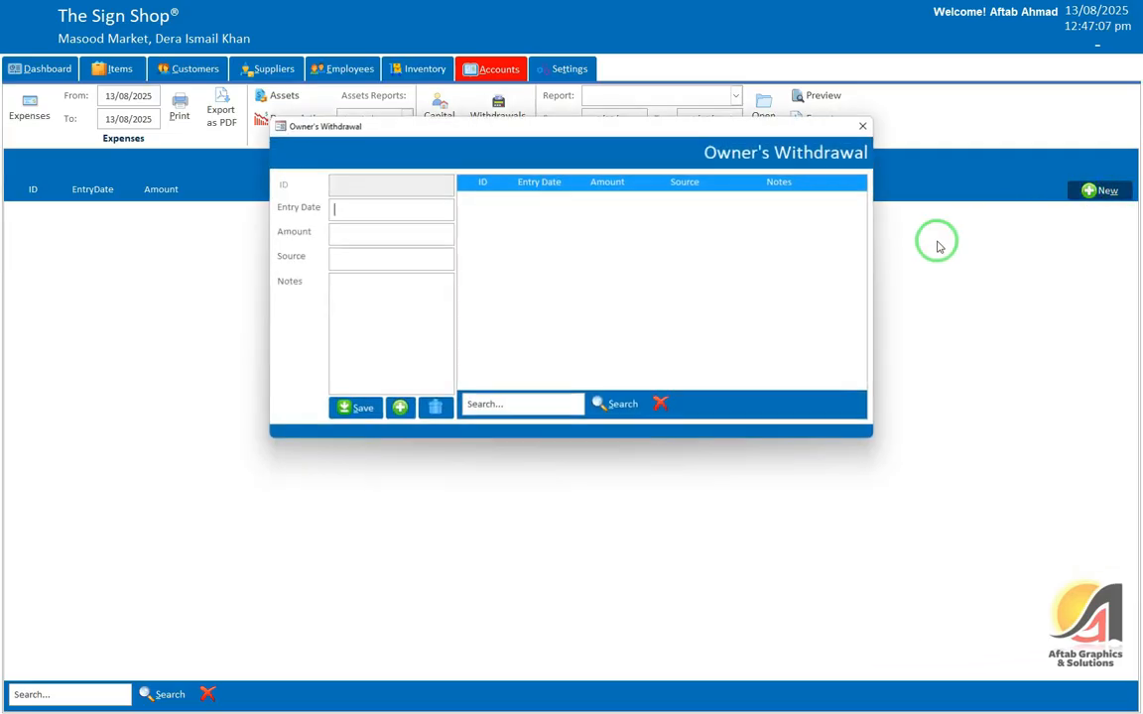
click(359, 232)
click(357, 257)
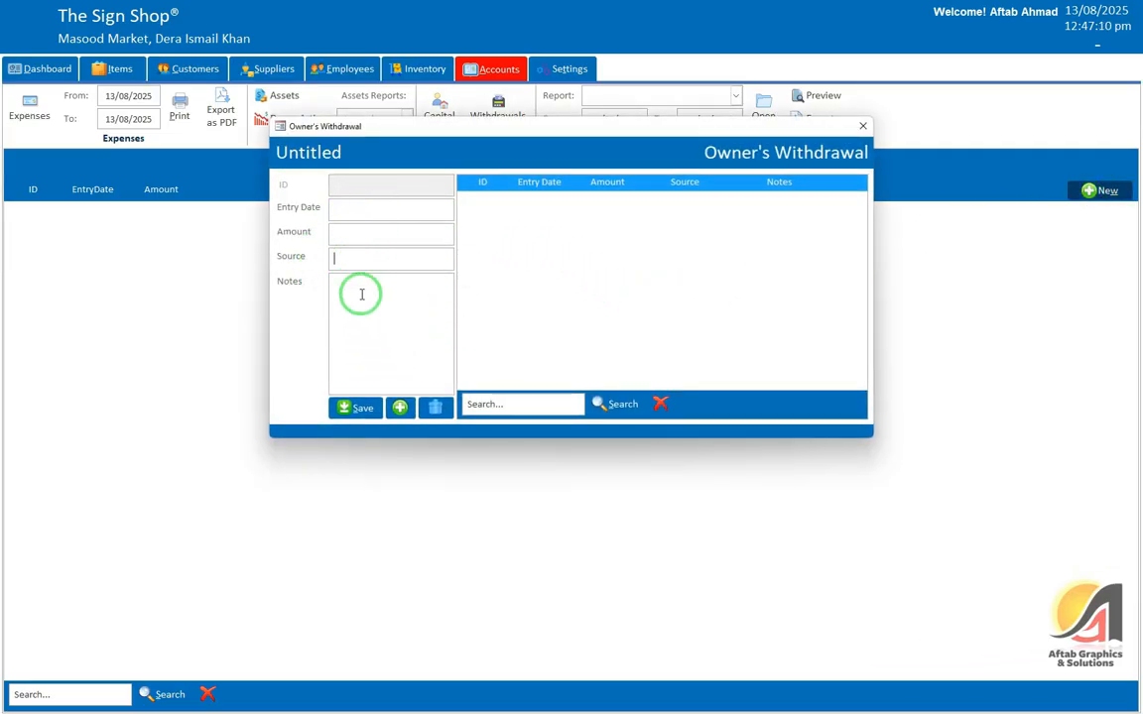
click(359, 289)
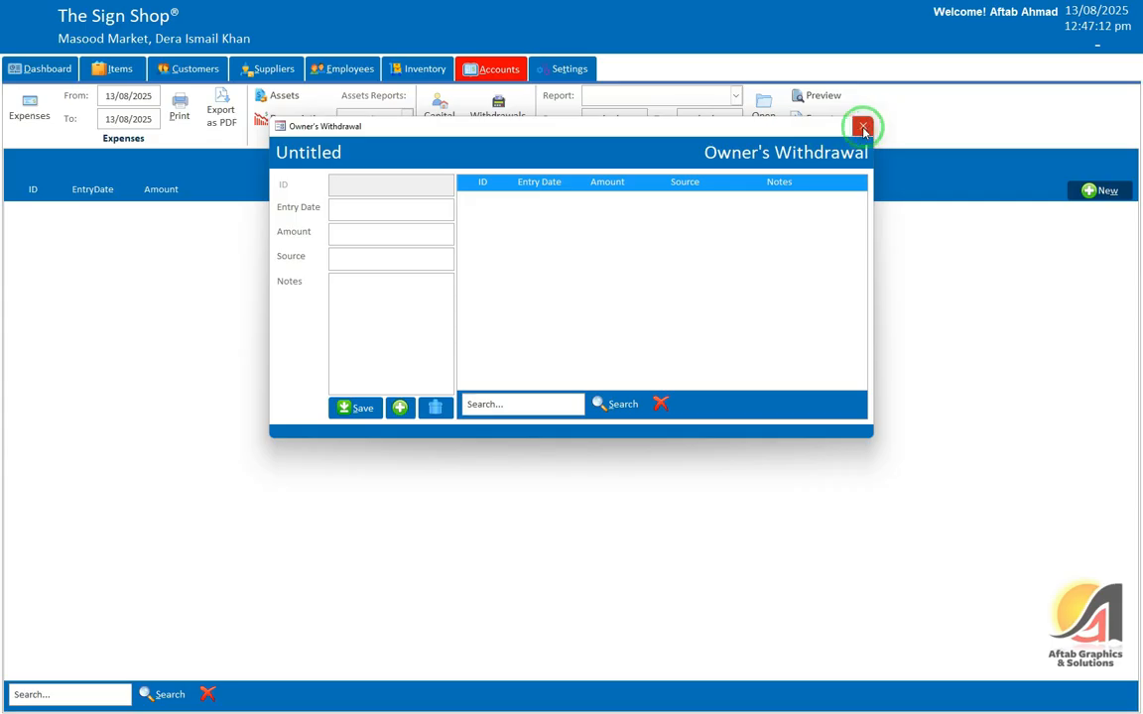
click(862, 126)
Step: Bring up the financial Report dropdown list
click(598, 97)
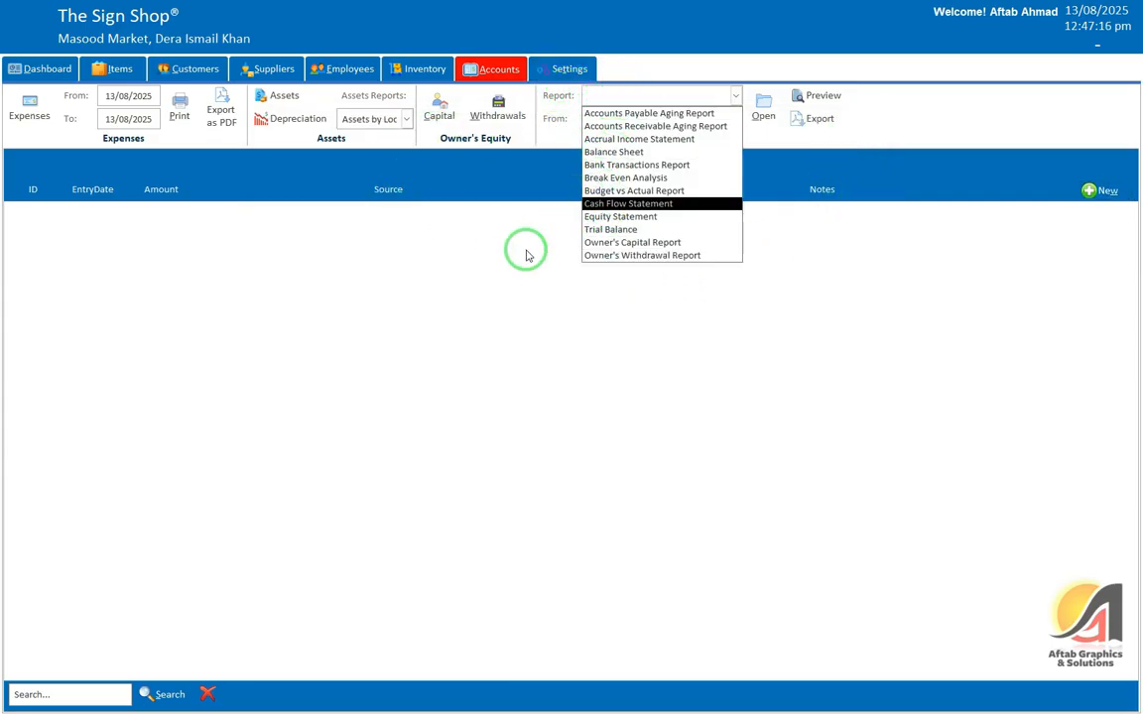
click(428, 241)
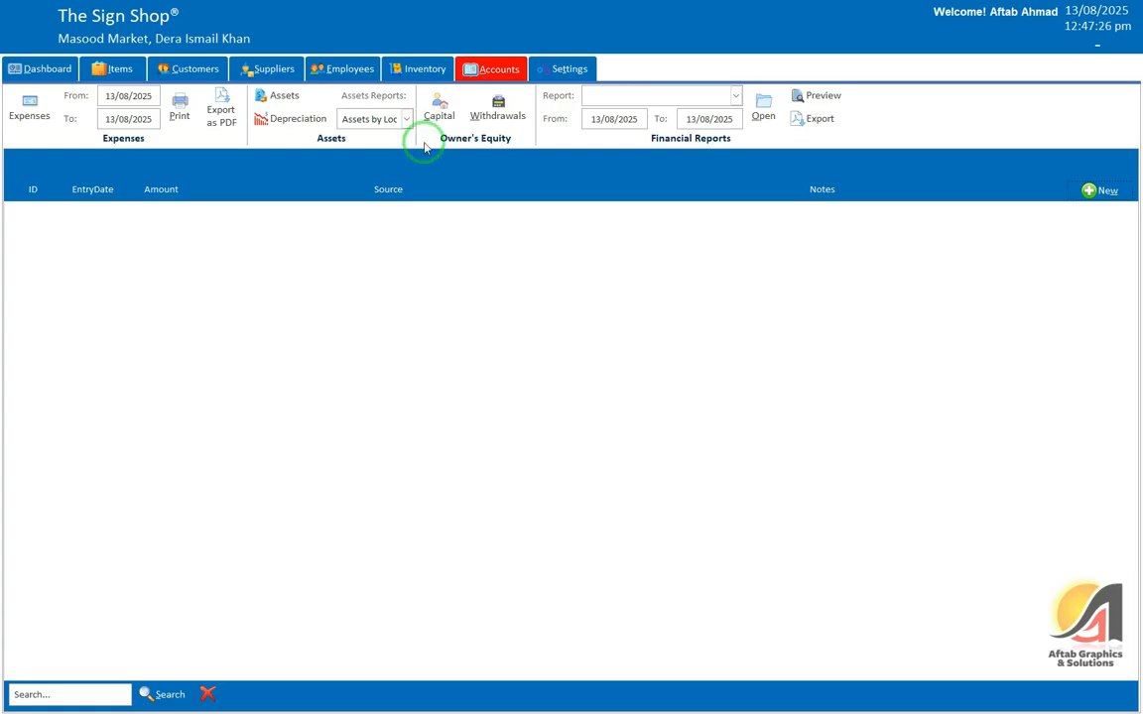
click(643, 91)
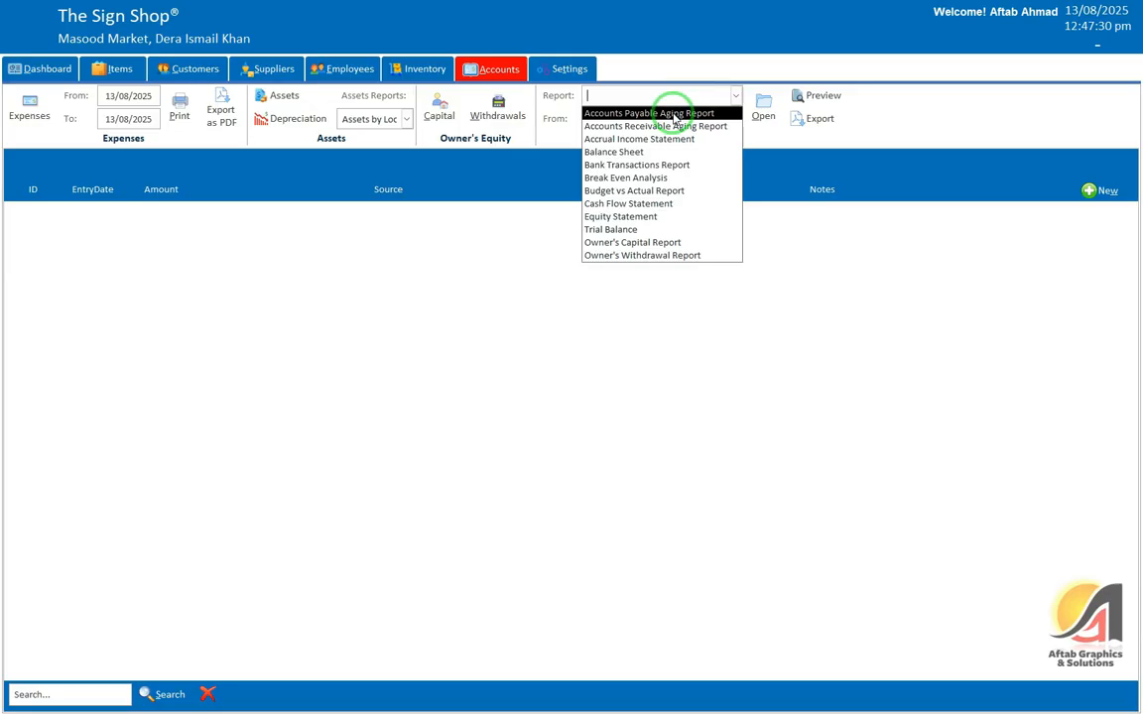
Step: Preview the Accounts Payable Aging Report full screen, showing Supplier 1 at -22,250 outstanding
click(674, 113)
click(760, 107)
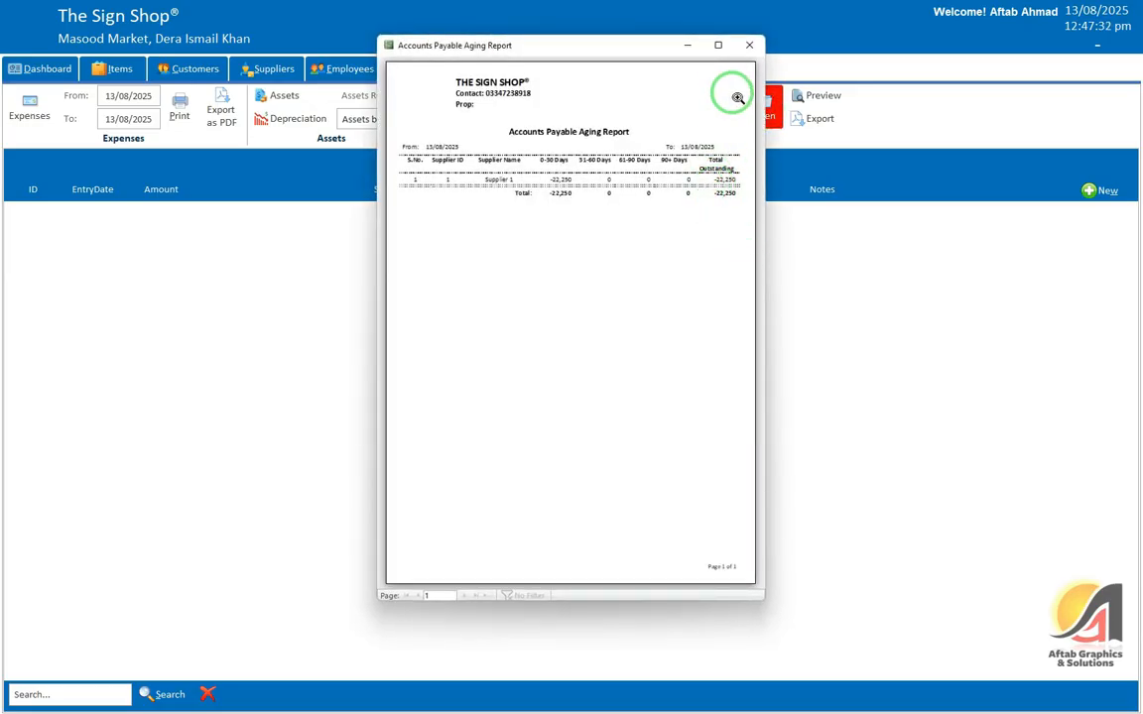
click(717, 45)
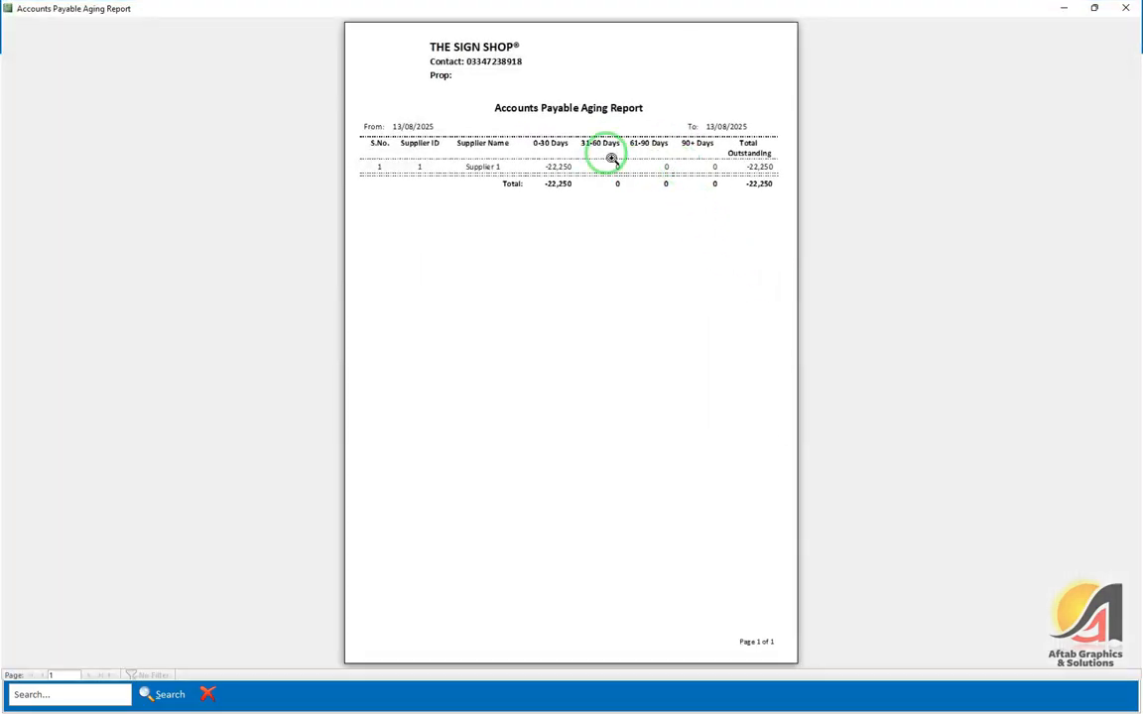
click(604, 157)
scroll(695, 218, up, 1)
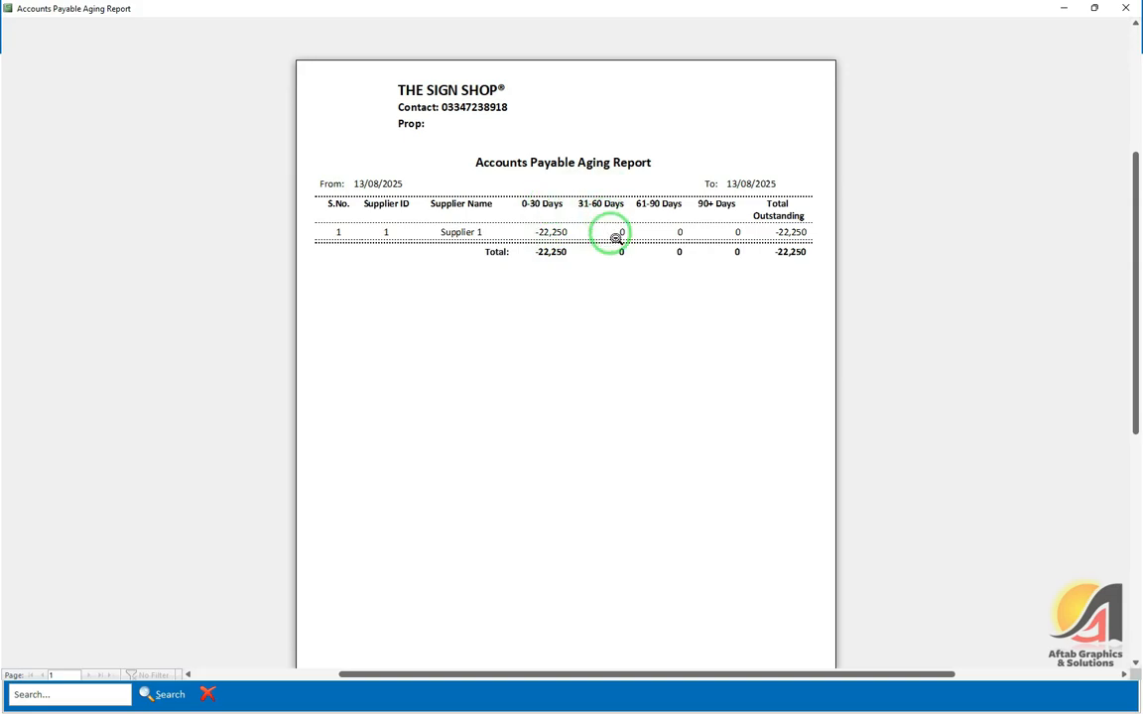
click(502, 139)
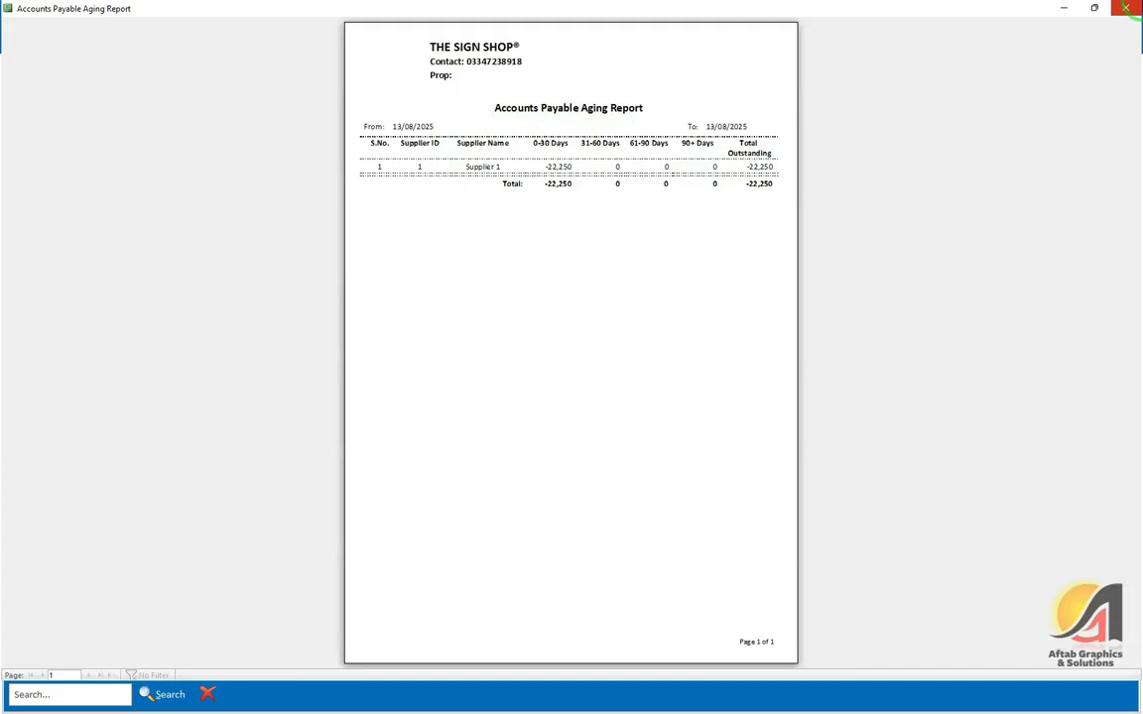
click(1127, 9)
click(737, 96)
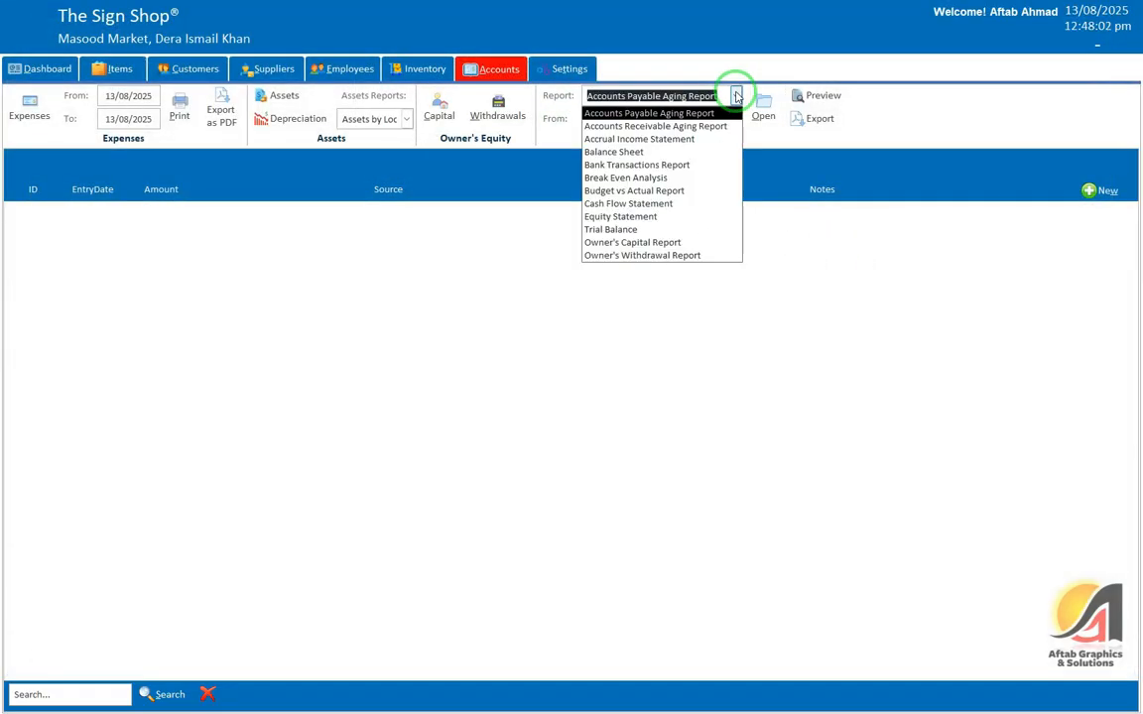
Step: Preview the Accounts Receivable Aging Report full screen, showing one customer at -4,750 in 0-30 days
click(681, 126)
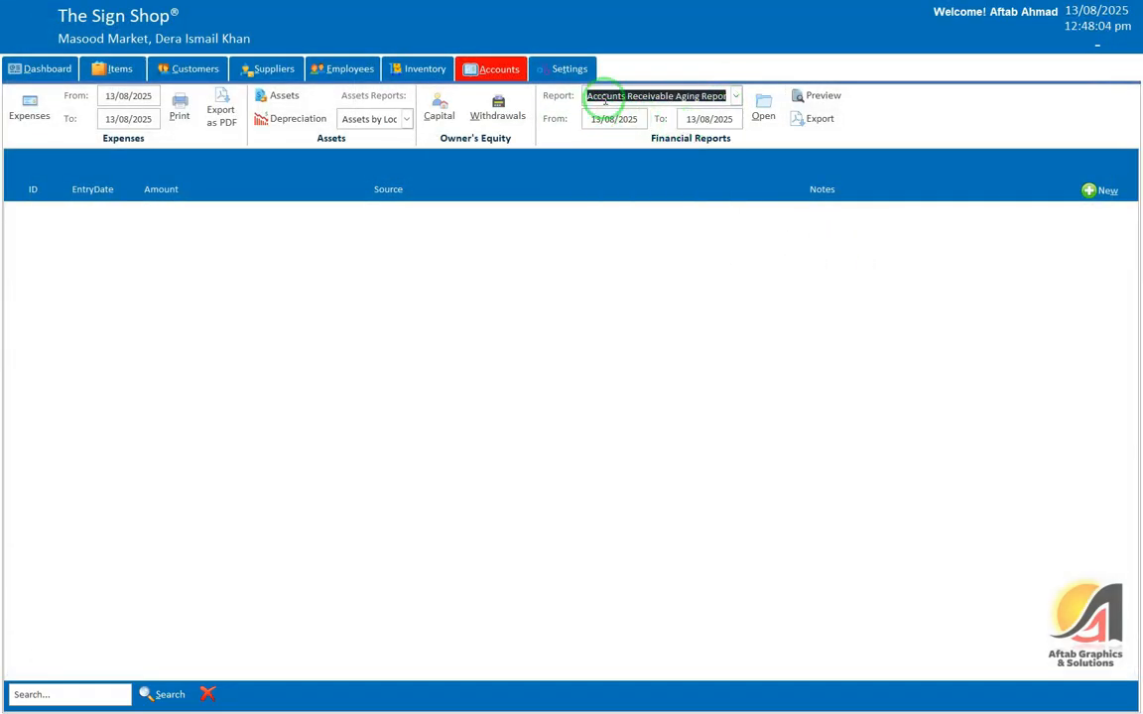
click(762, 107)
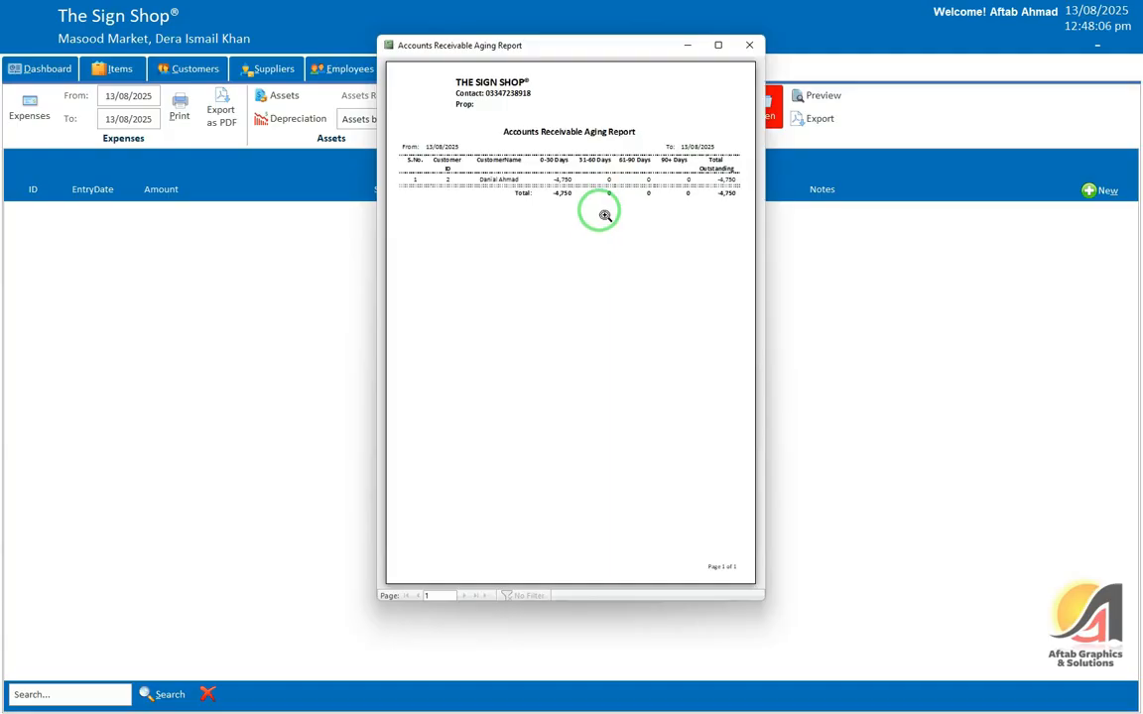
click(719, 45)
click(526, 199)
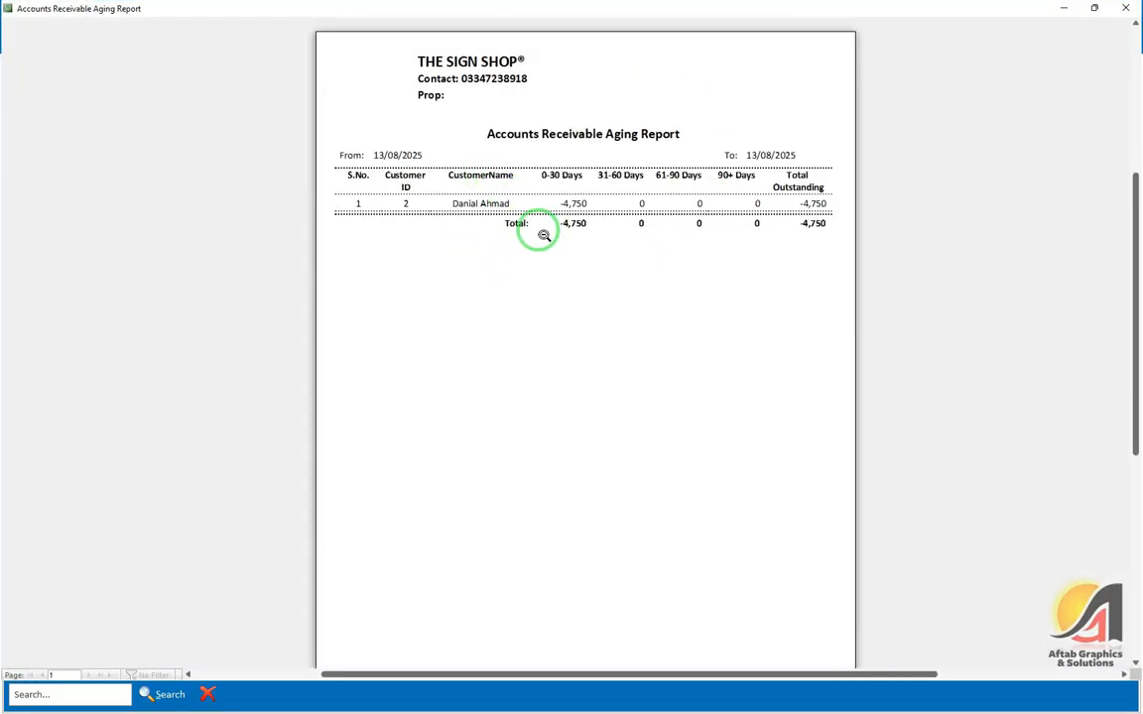
scroll(544, 235, up, 1)
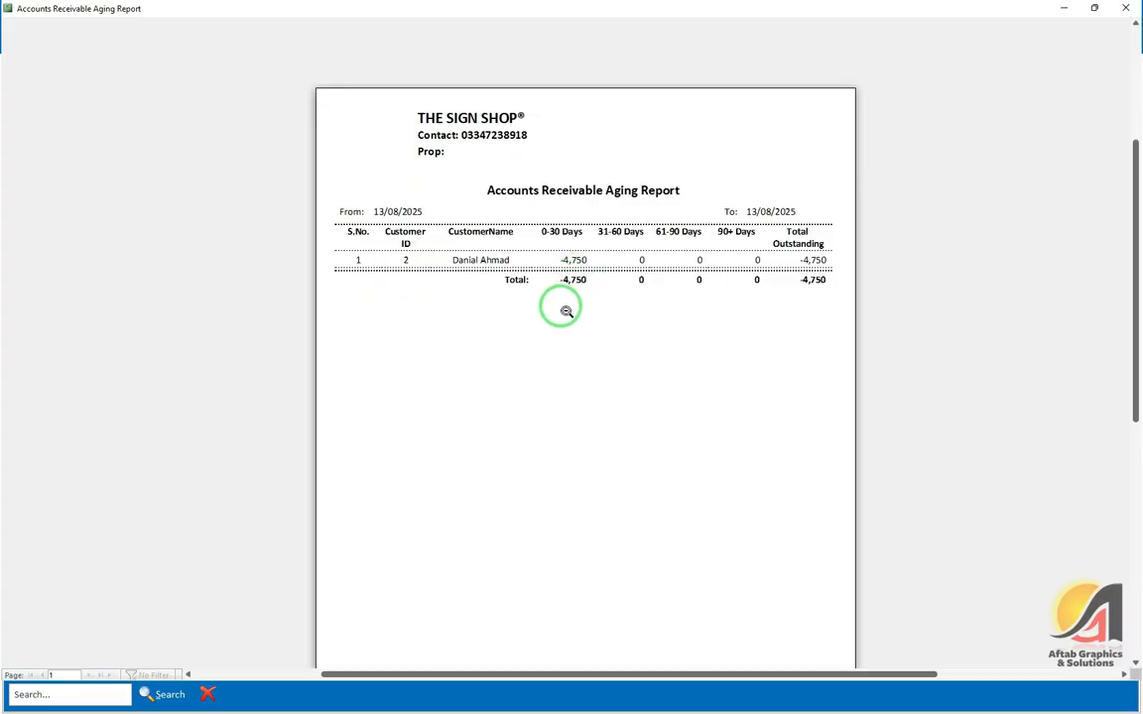
click(1127, 8)
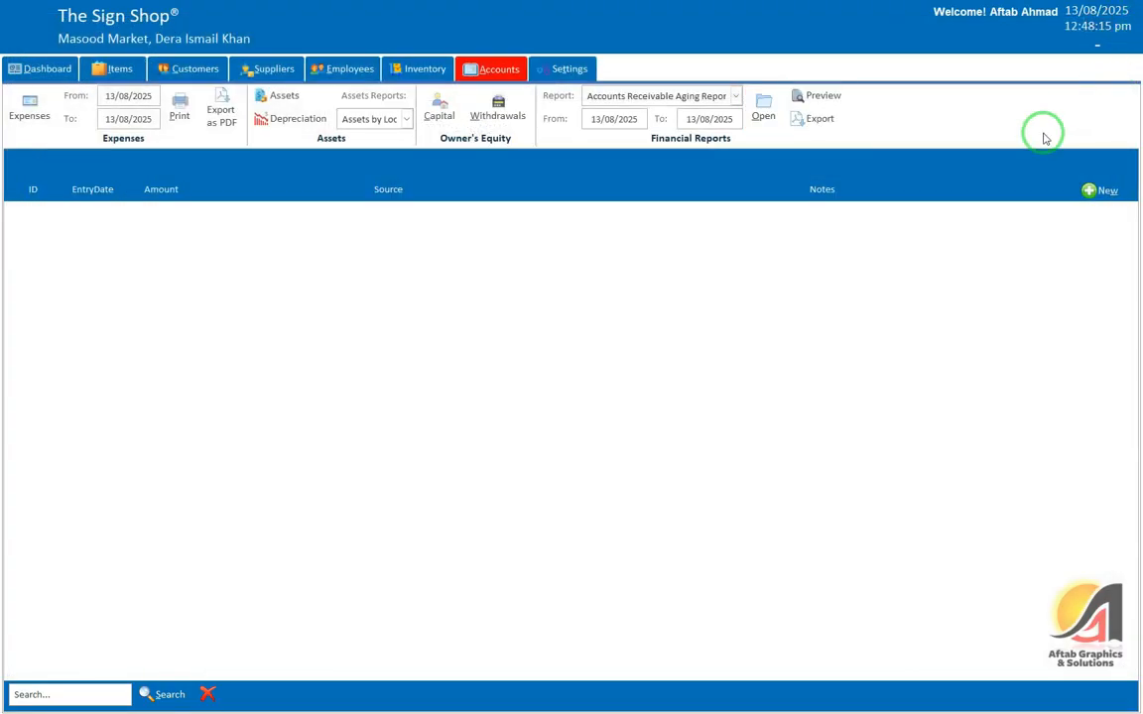
Step: Check the report period's From date and reopen the Report list
click(734, 95)
click(700, 124)
click(633, 119)
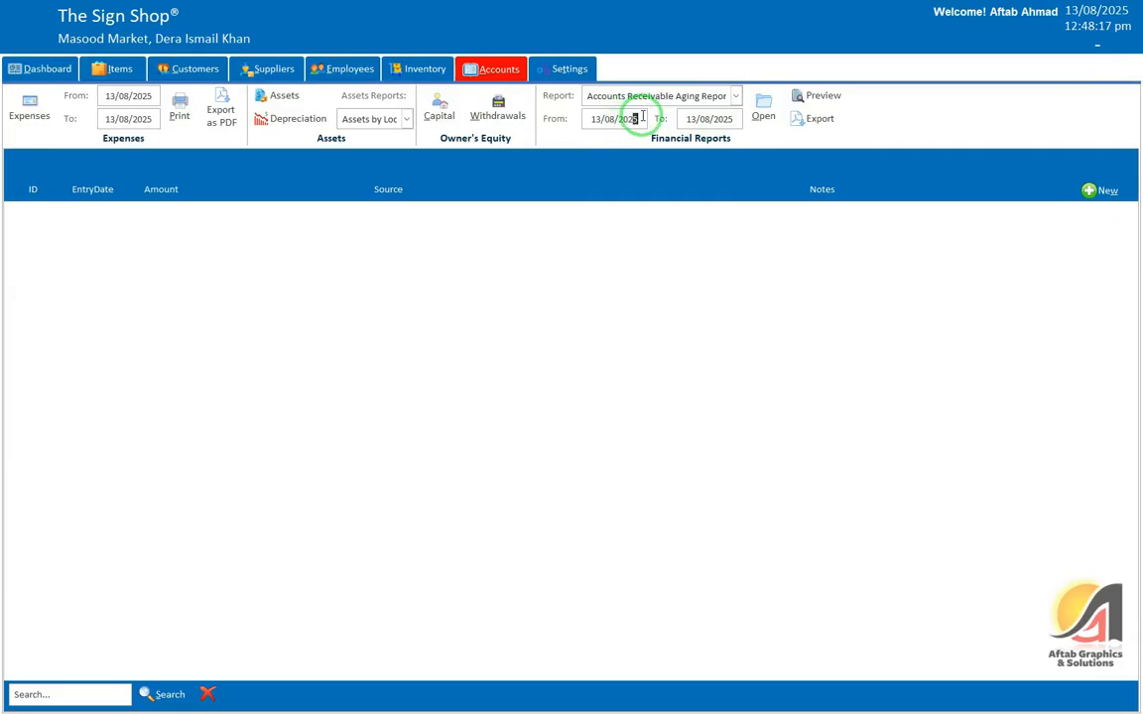
click(737, 96)
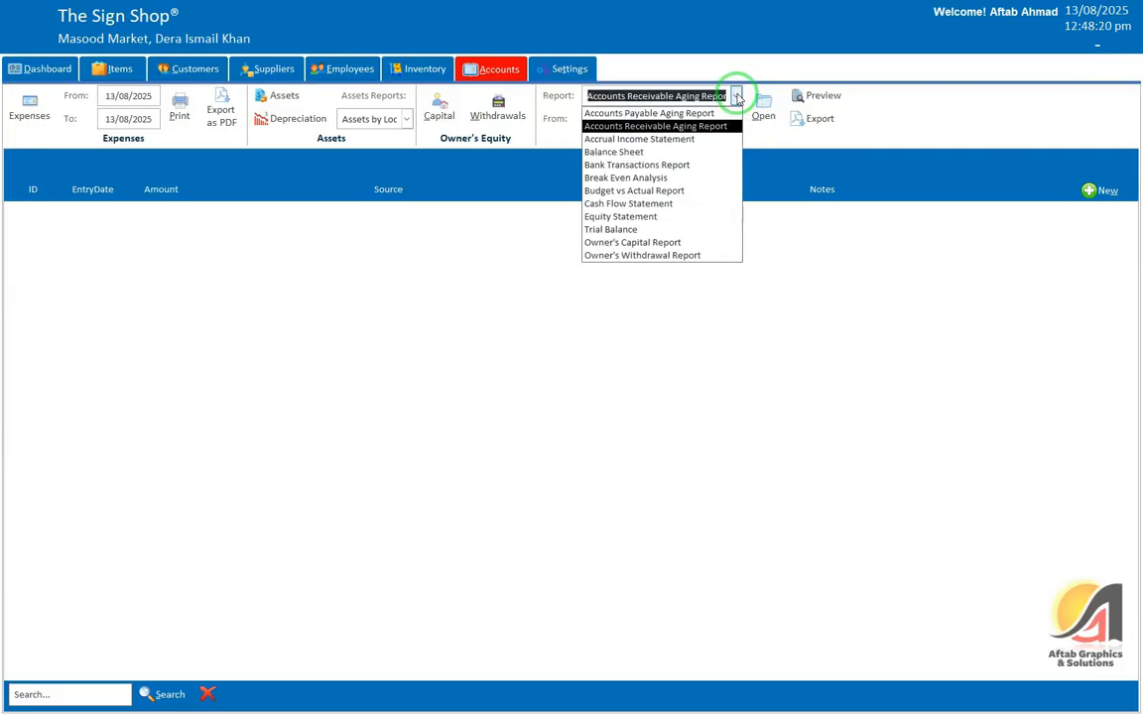
Step: Preview the Accrual Income Statement for 13 August 2025: sales 55,250, net profit -16,500
click(692, 140)
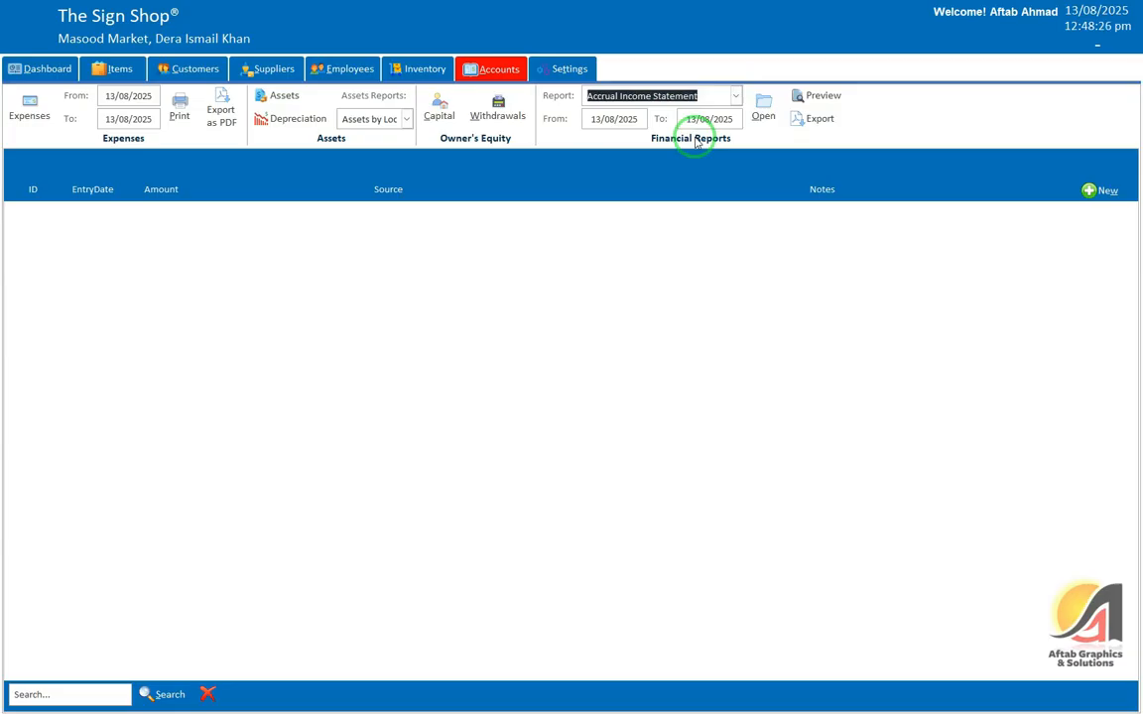
click(759, 111)
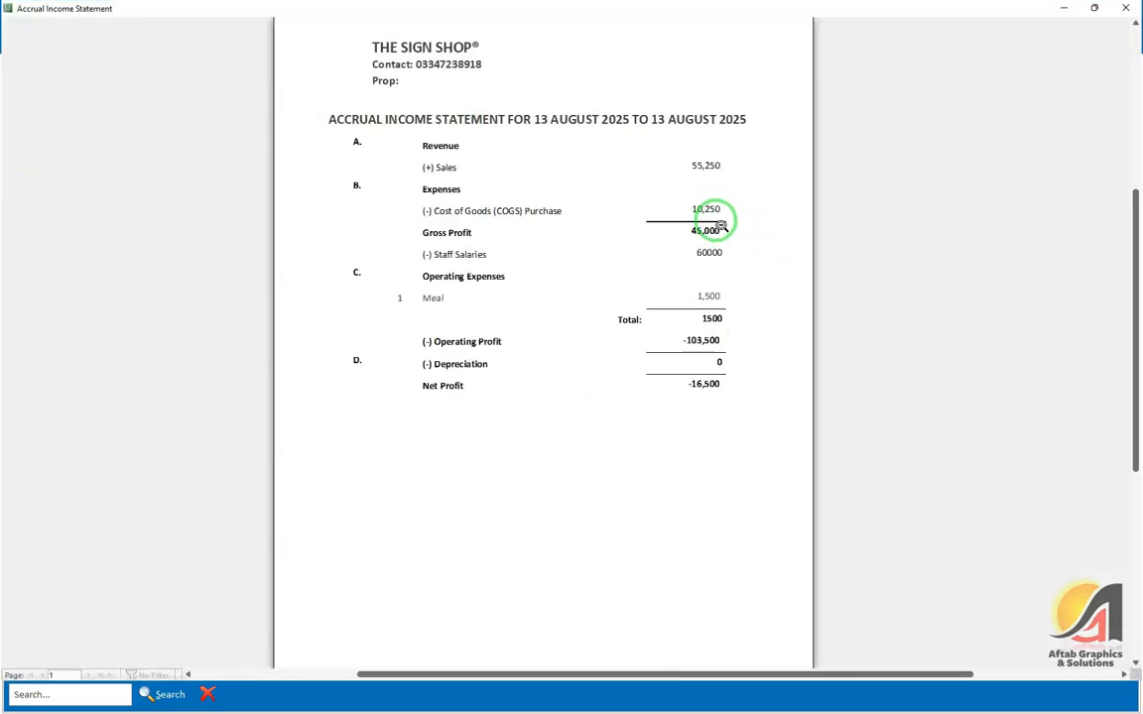
scroll(722, 227, up, 1)
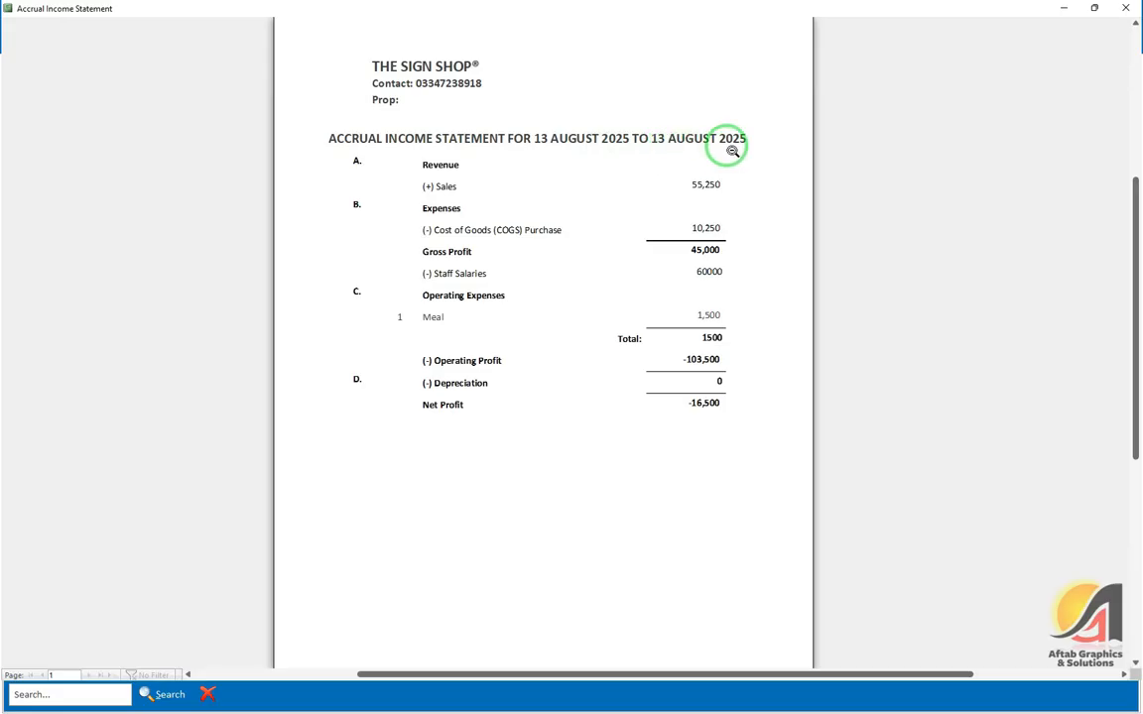
click(512, 143)
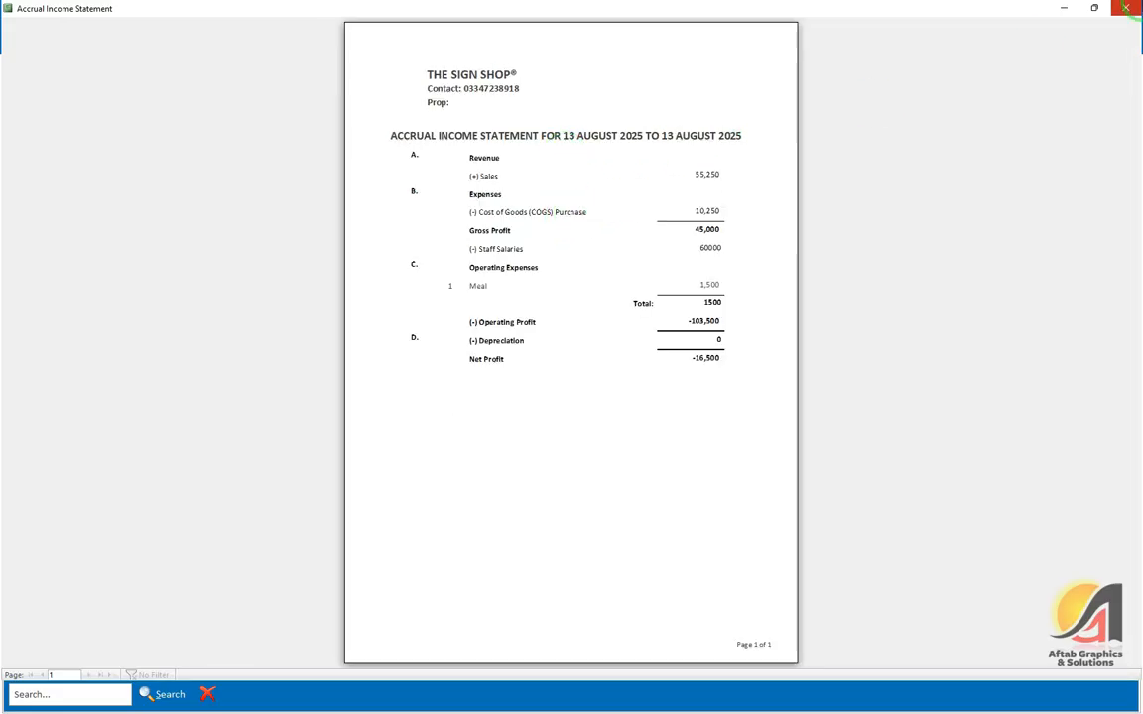
click(1126, 8)
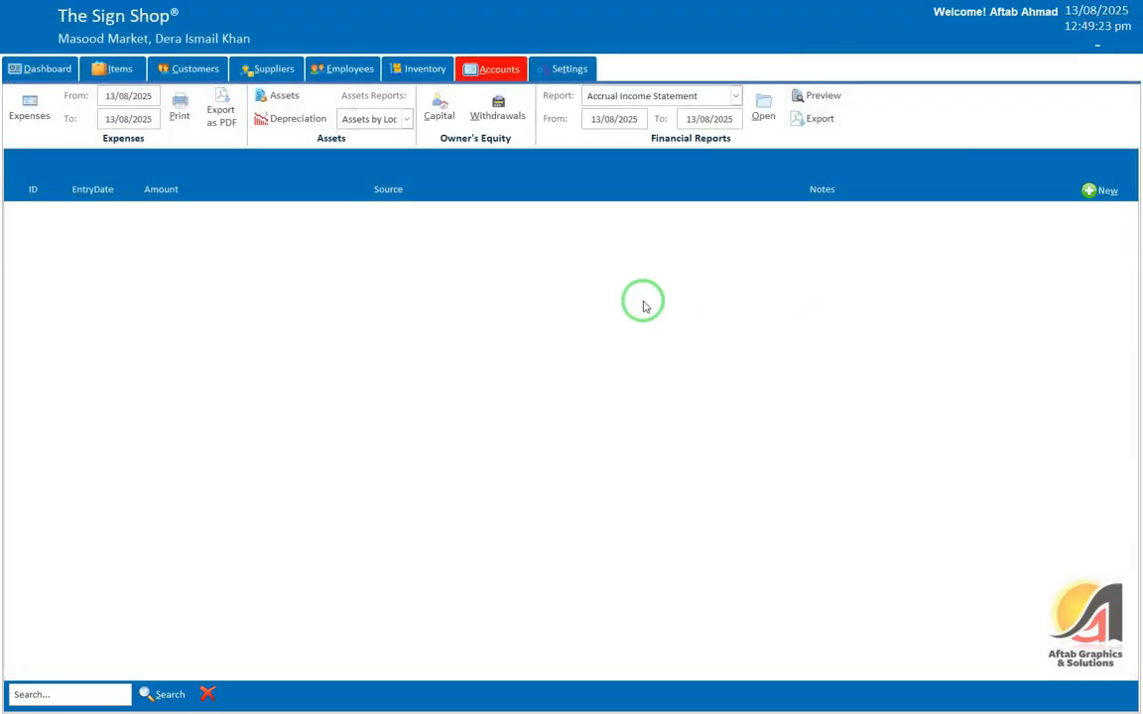
click(736, 95)
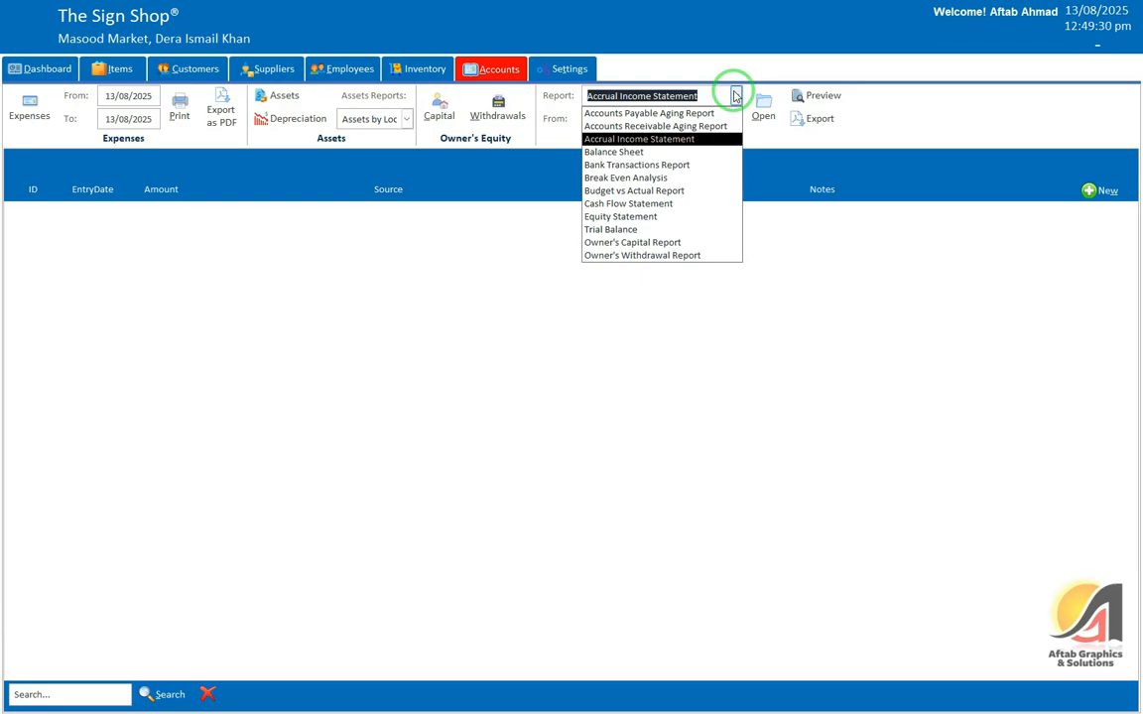
Step: Preview the Balance Sheet as of 13-Aug-2025, total assets -43,500 and retained earnings -16,500
click(645, 152)
click(754, 107)
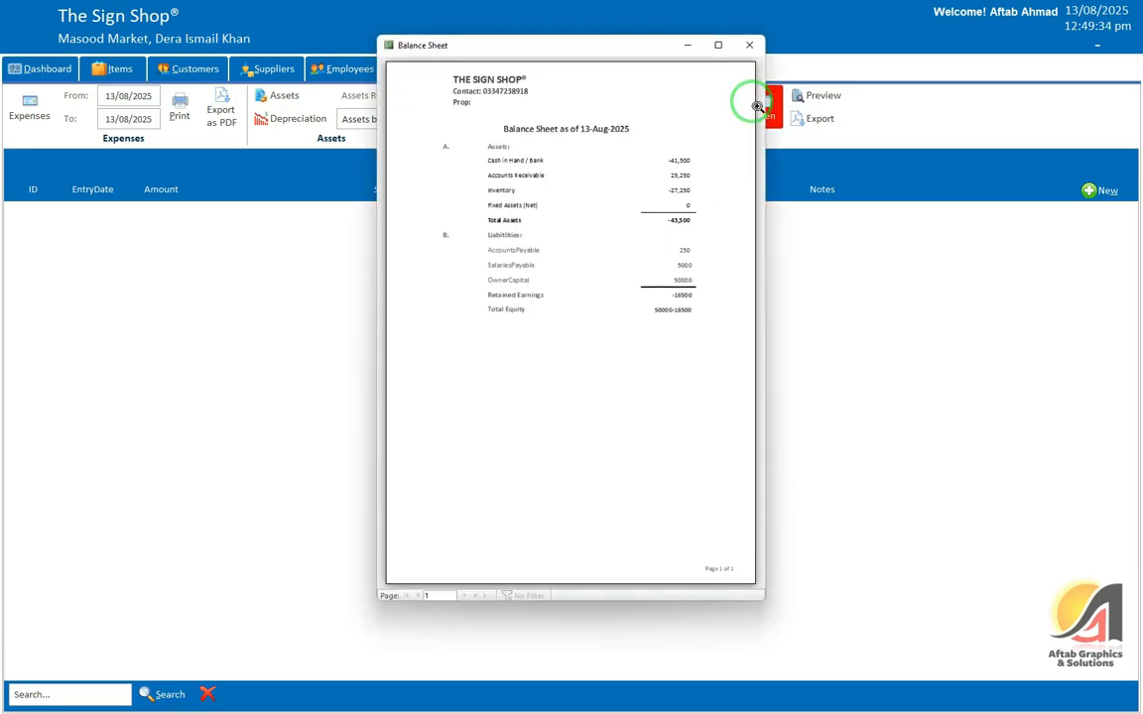
click(722, 44)
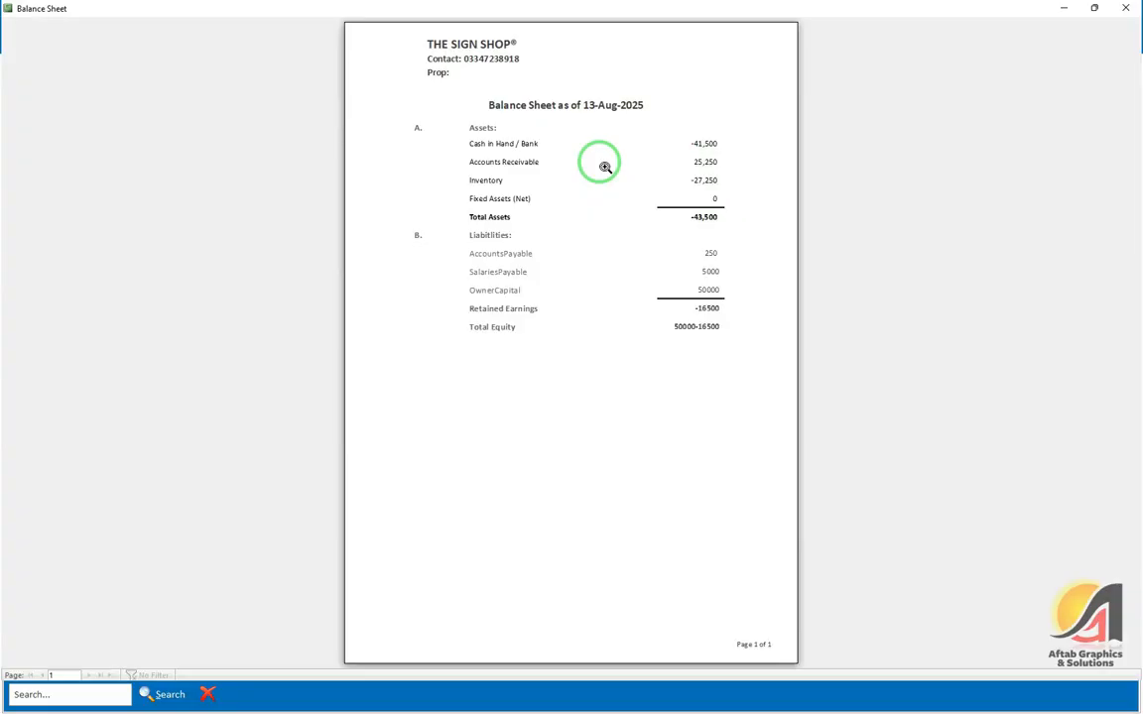
click(779, 190)
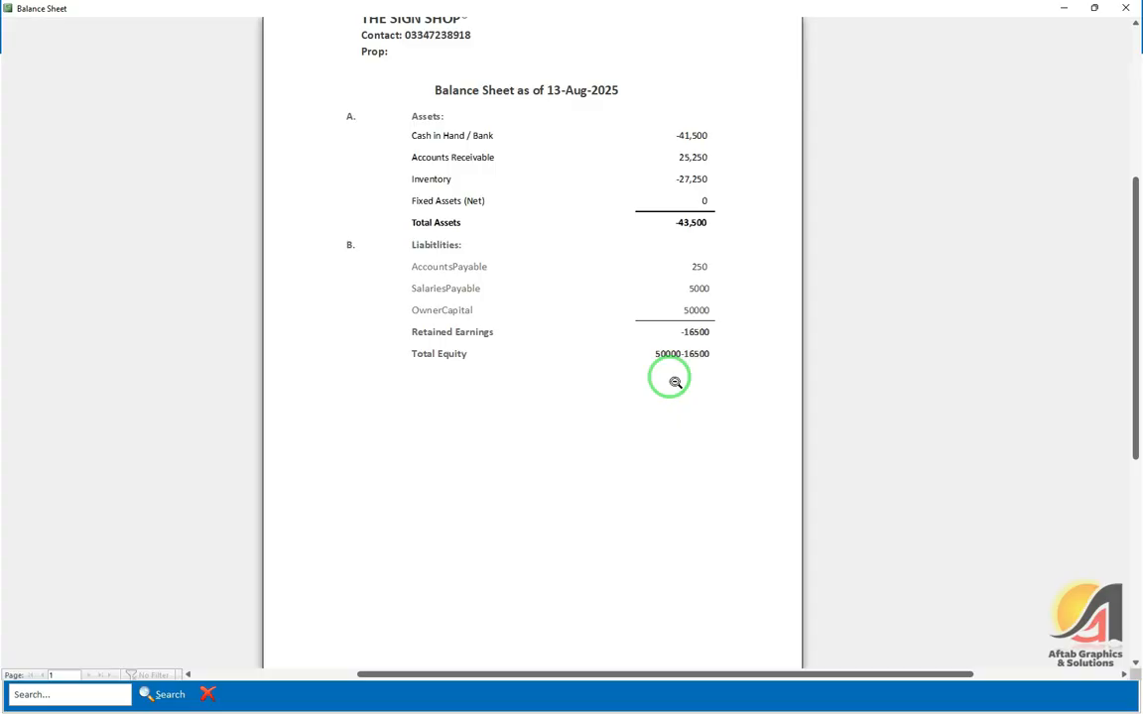
click(541, 361)
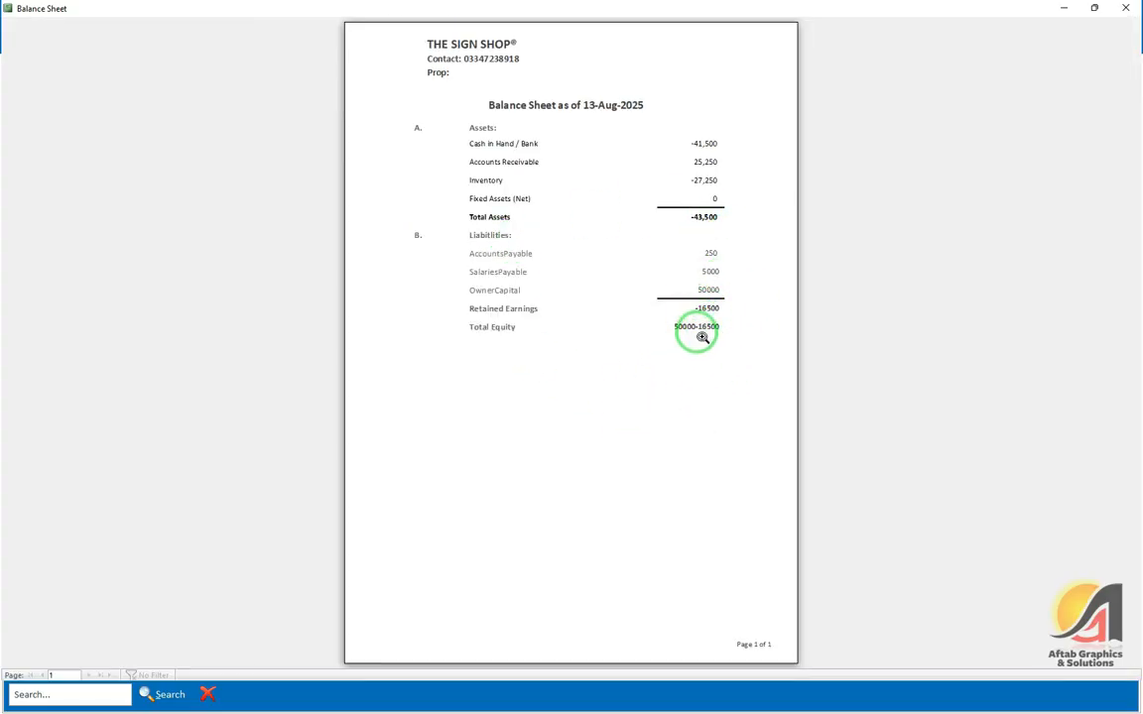
key(Escape)
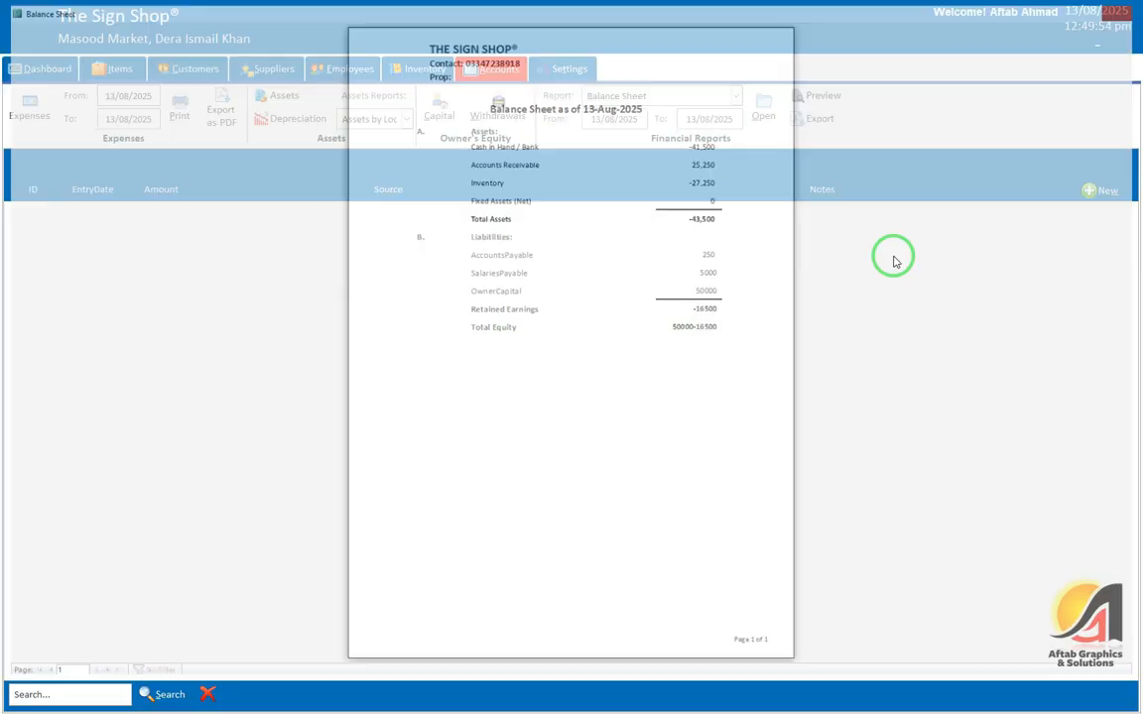
click(736, 95)
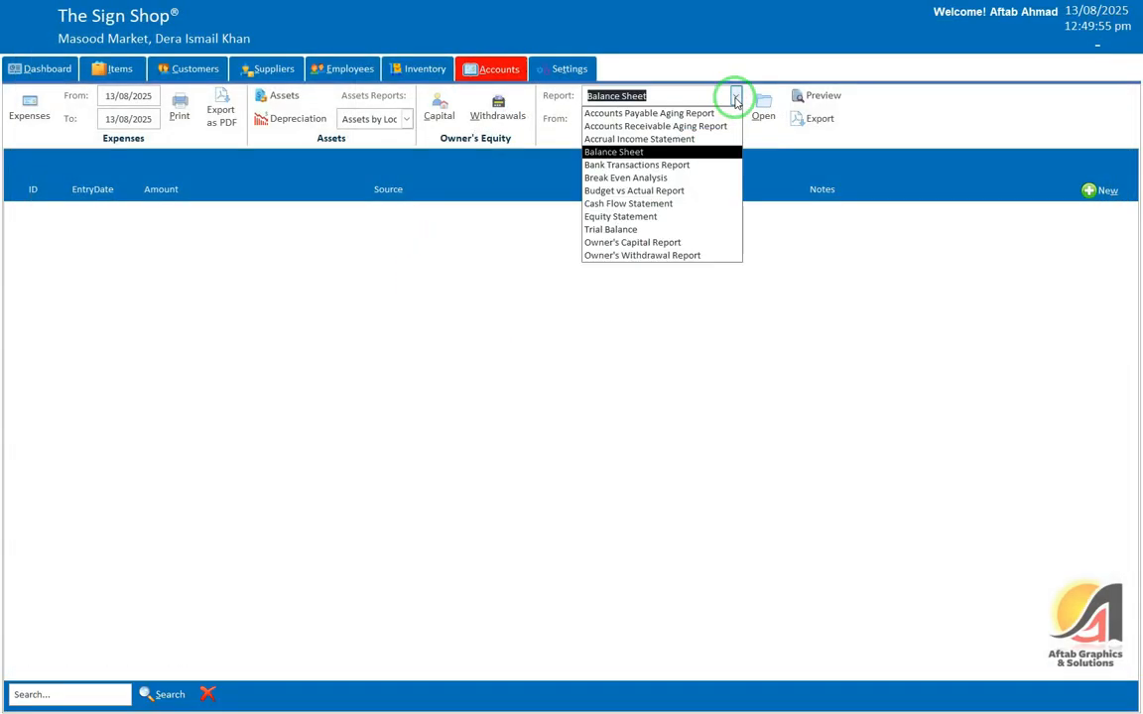
Step: Browse the Settings, Inventory, Employees and Suppliers pages, returning to Accounts each time
click(658, 165)
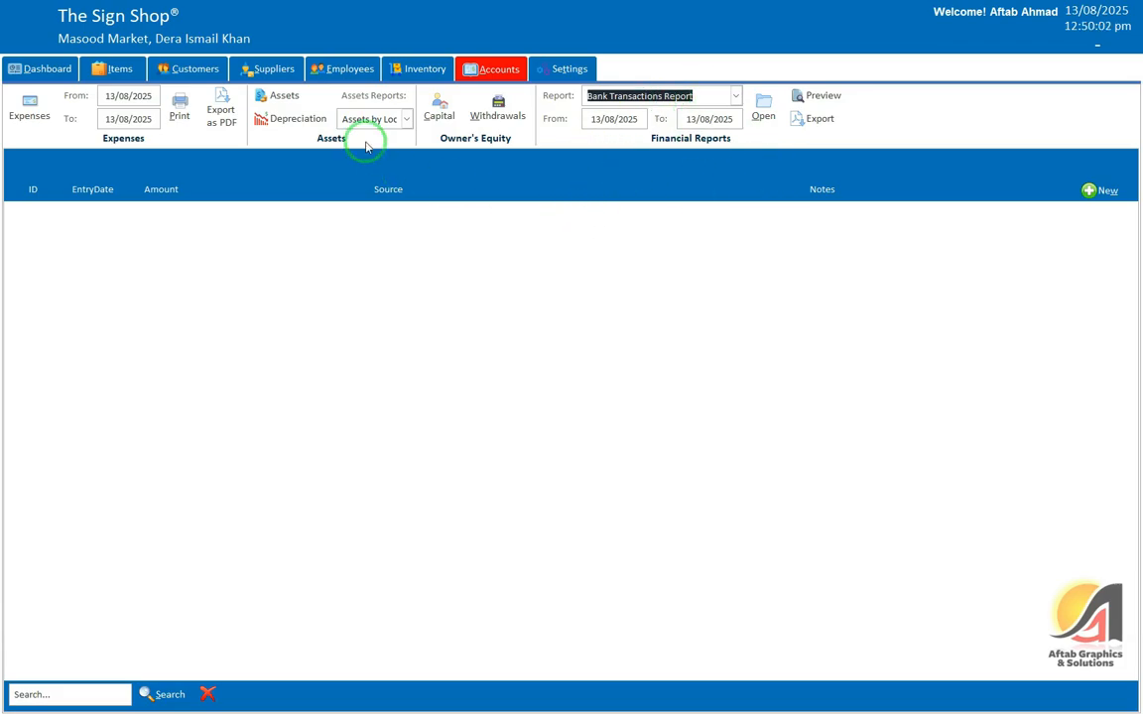
click(551, 71)
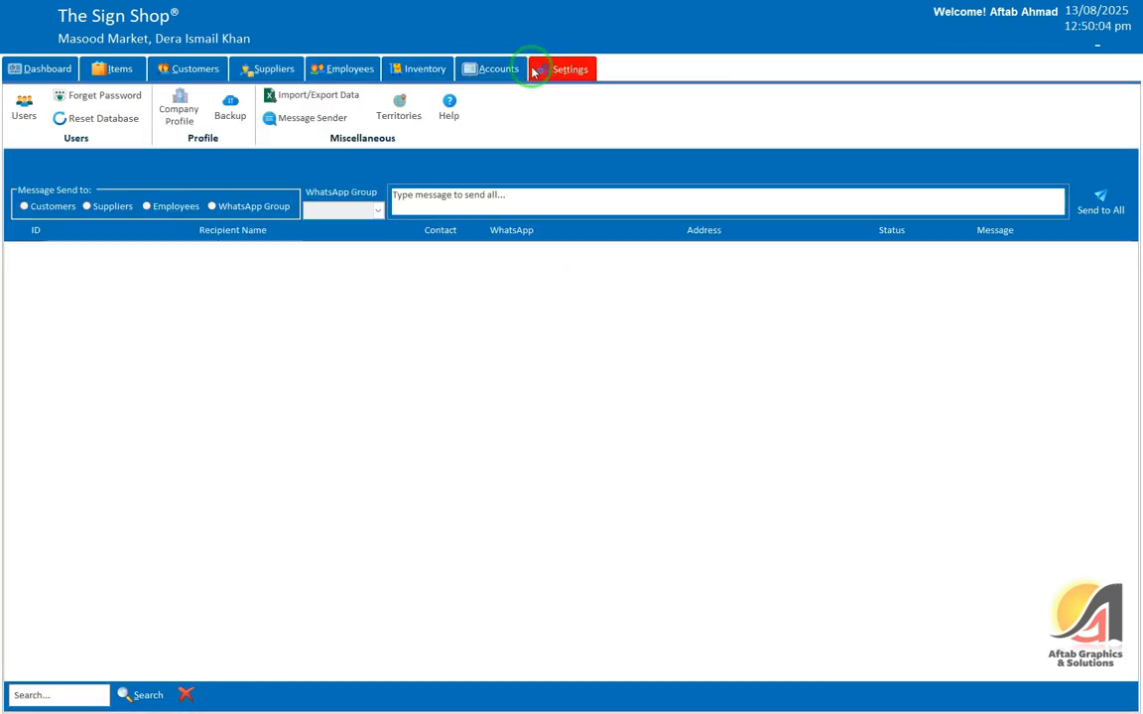
click(462, 77)
click(417, 70)
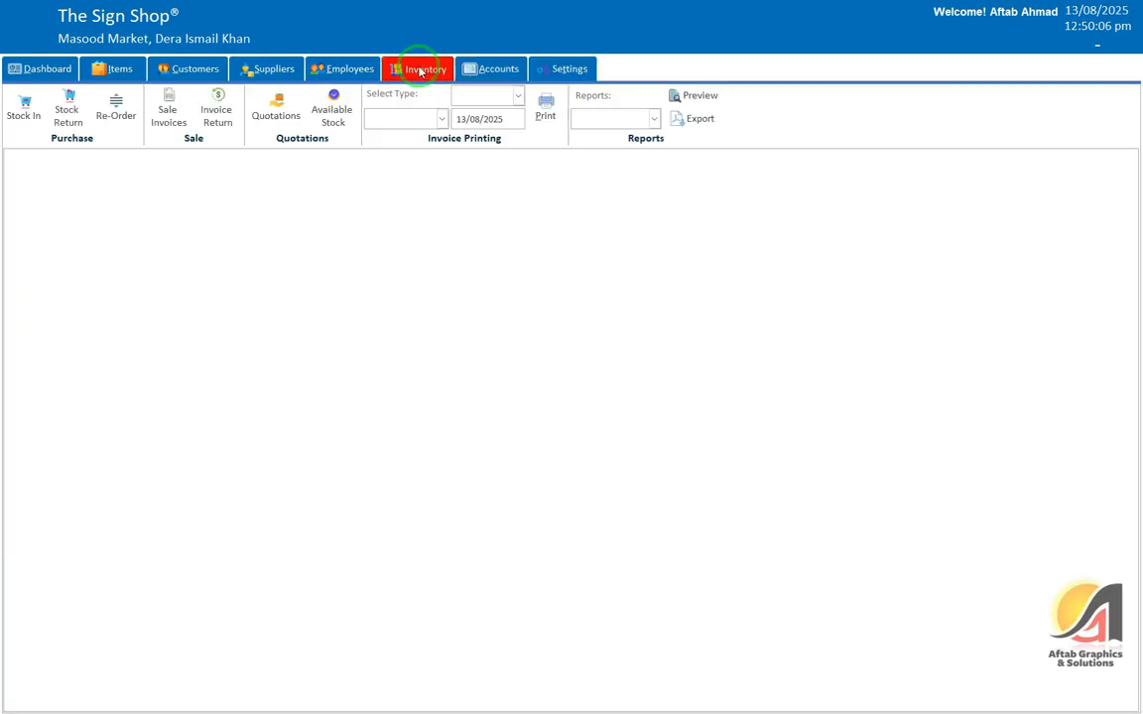
click(466, 70)
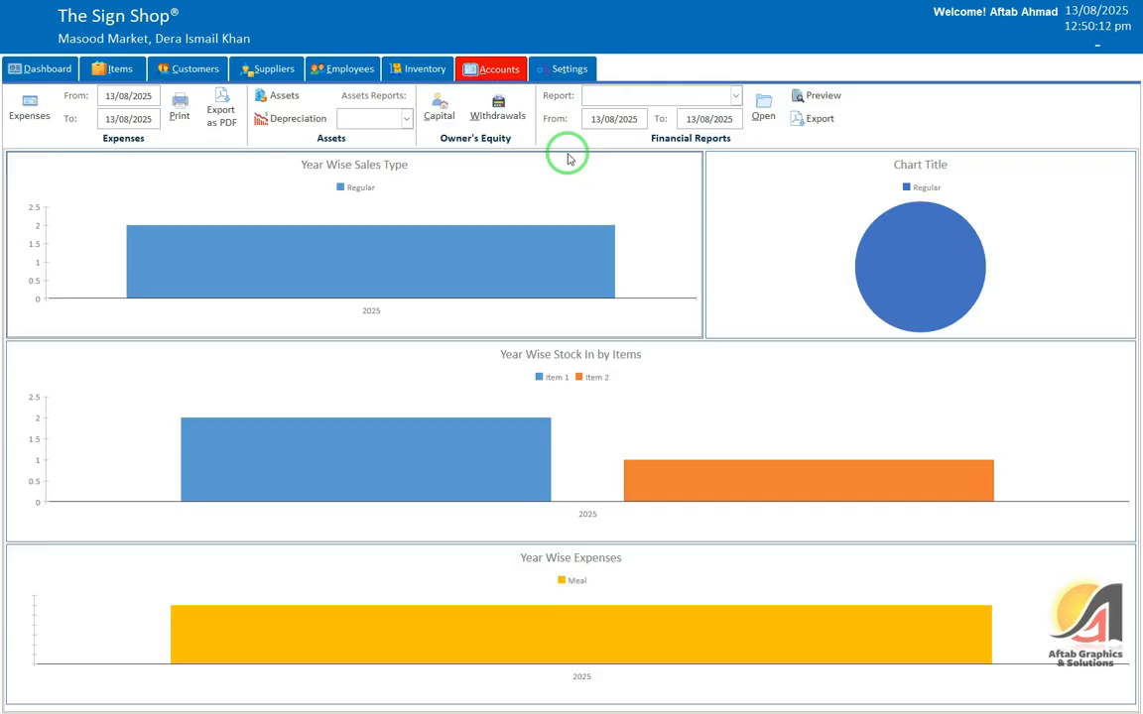
click(574, 70)
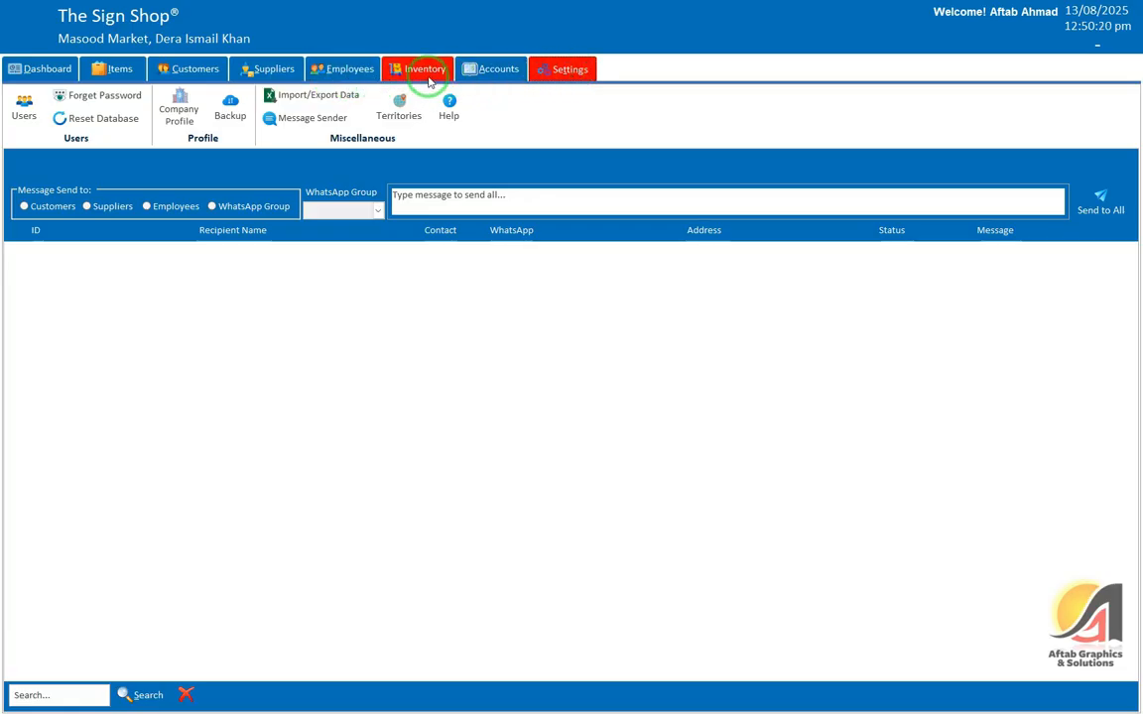
click(491, 68)
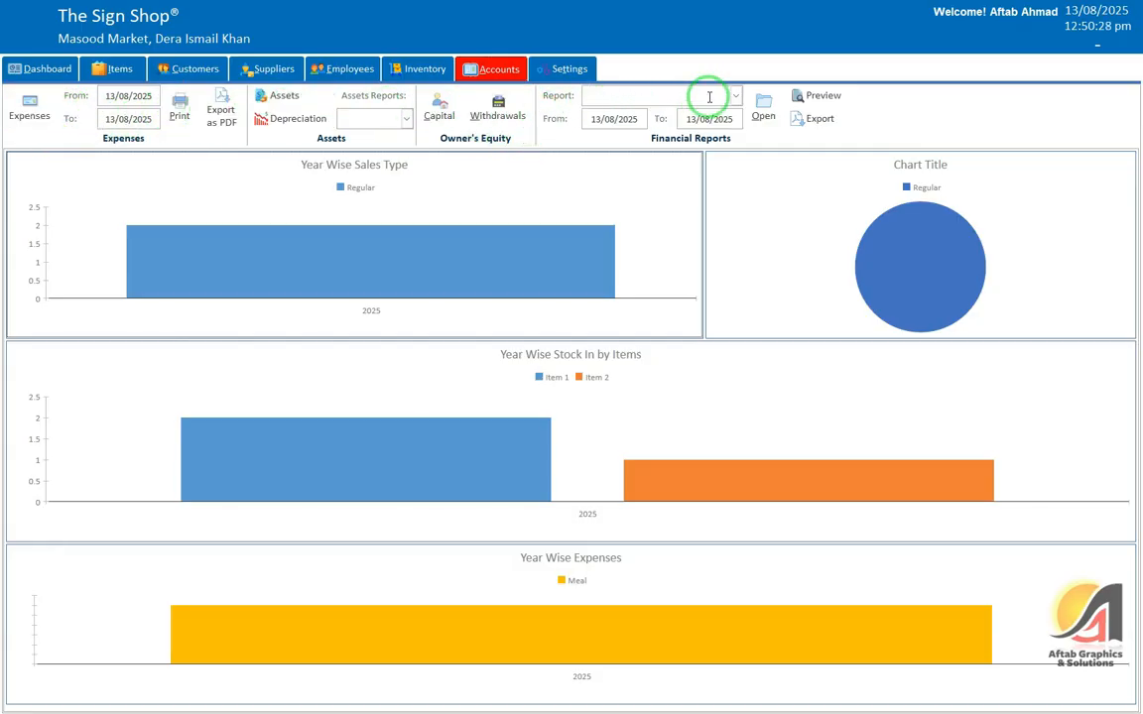
click(412, 69)
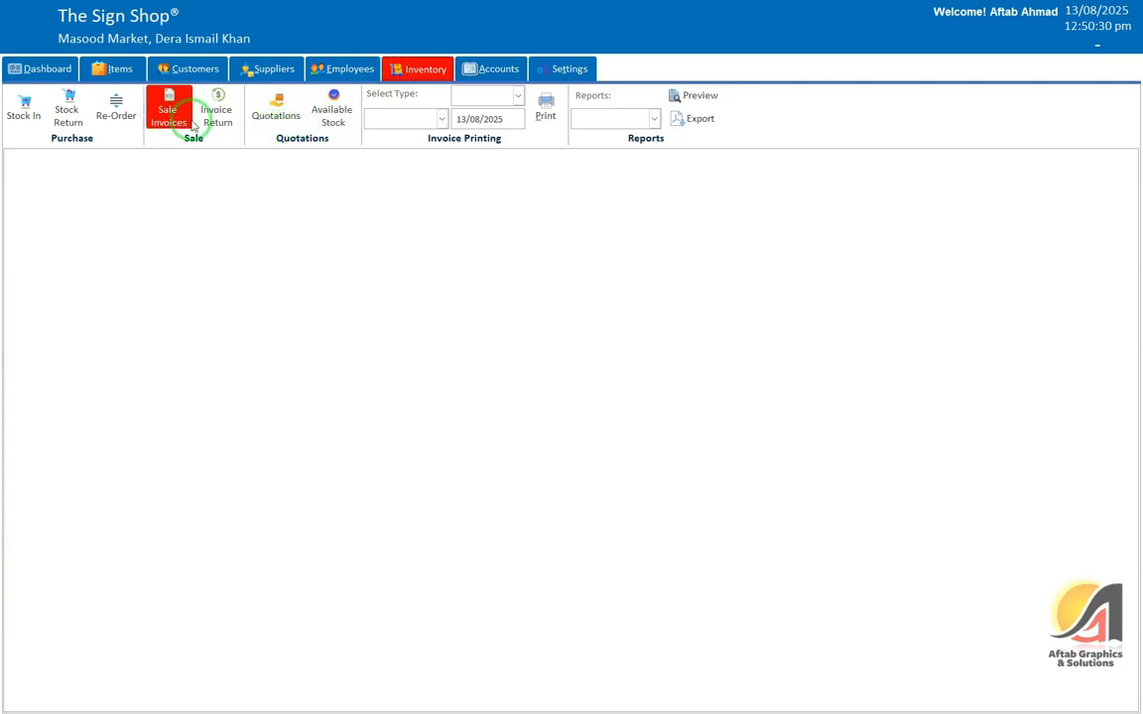
click(347, 68)
click(258, 73)
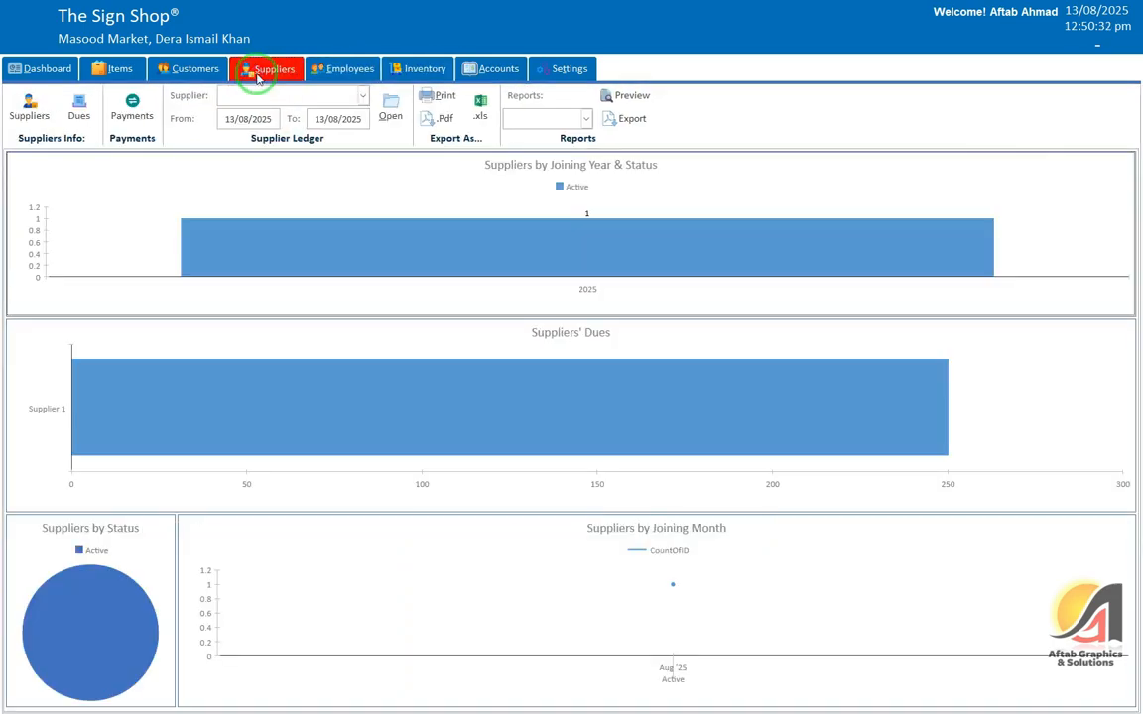
click(492, 69)
Step: Select the Bank Transactions Report for 13/08/2025 and open its preview
click(660, 96)
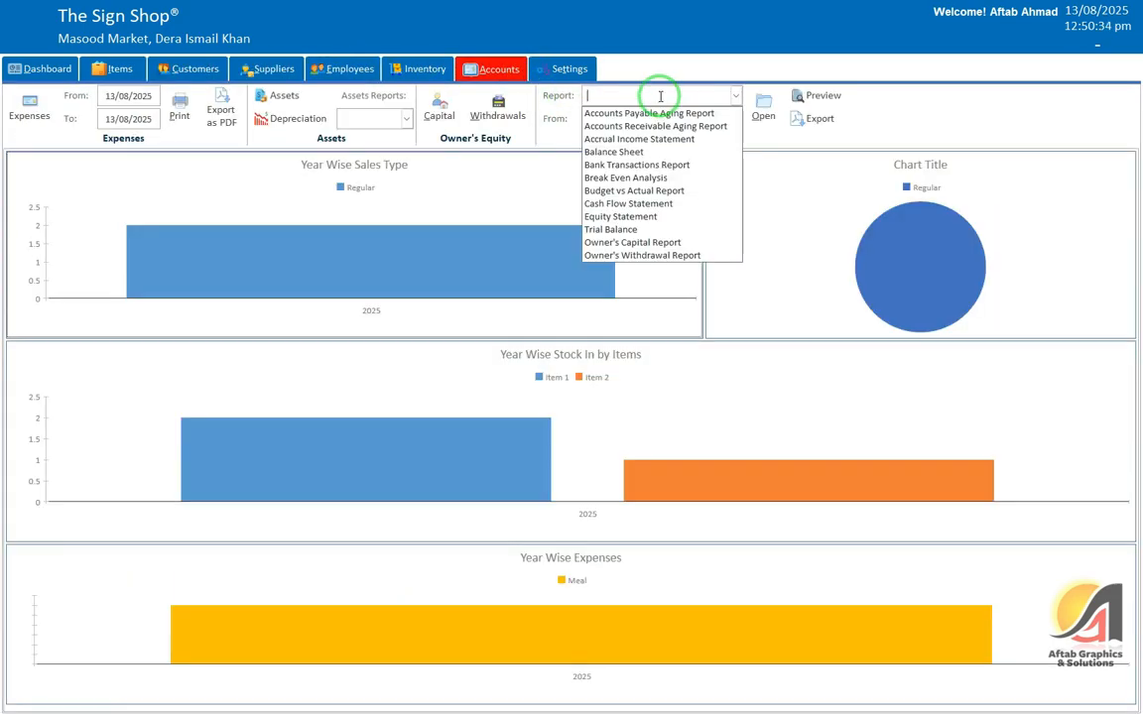
click(658, 166)
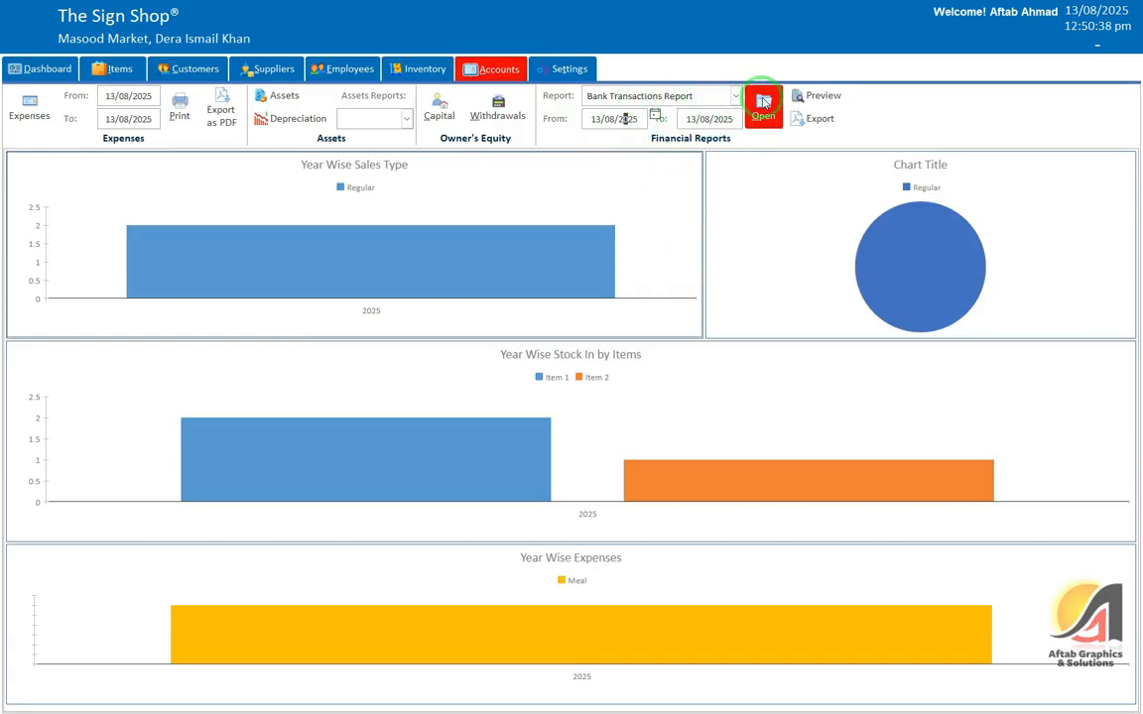
click(764, 102)
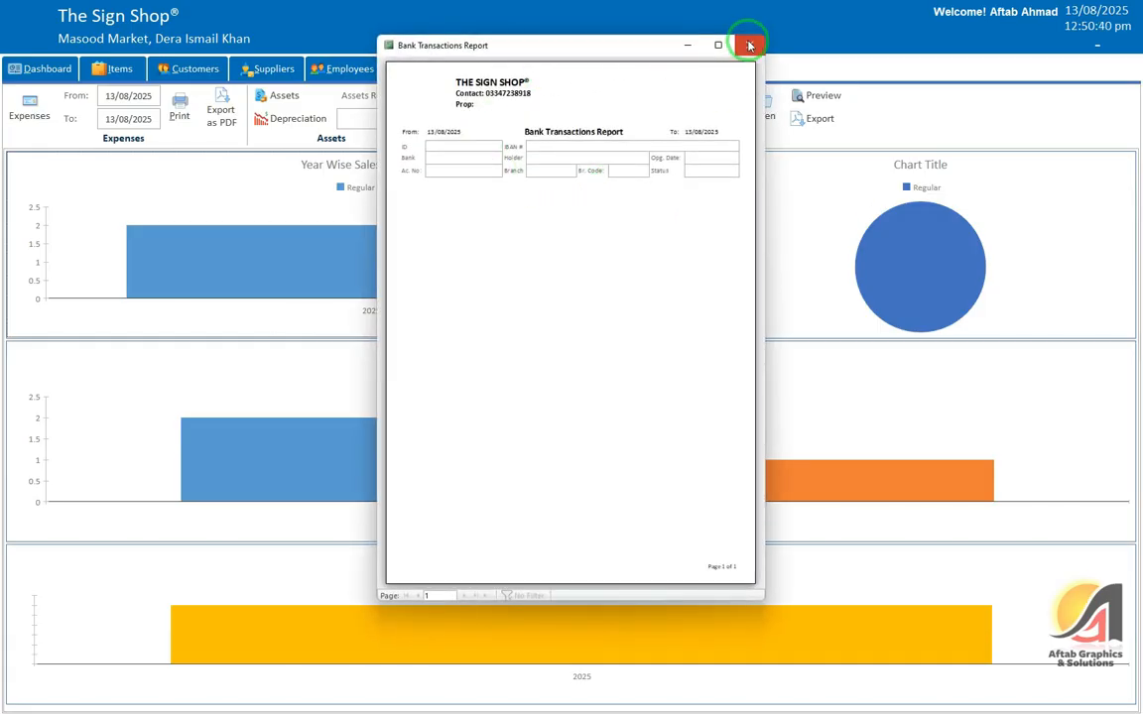
Step: Close the bank report and preview the Break Even Analysis report
click(751, 45)
click(716, 96)
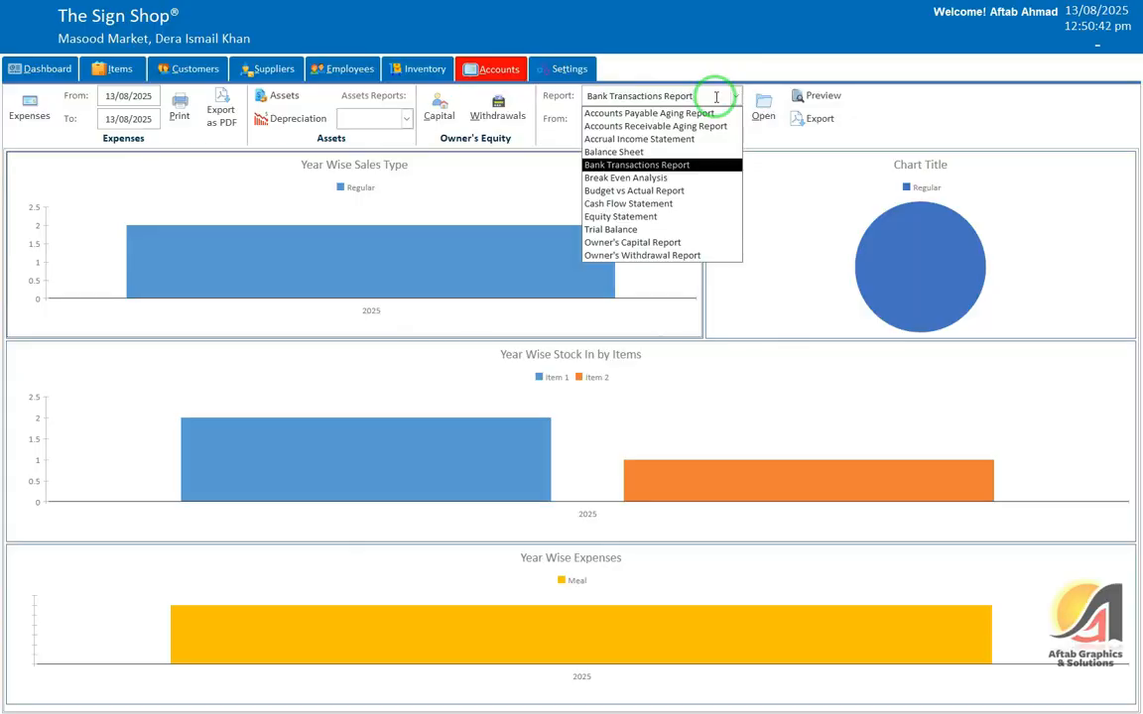
click(630, 179)
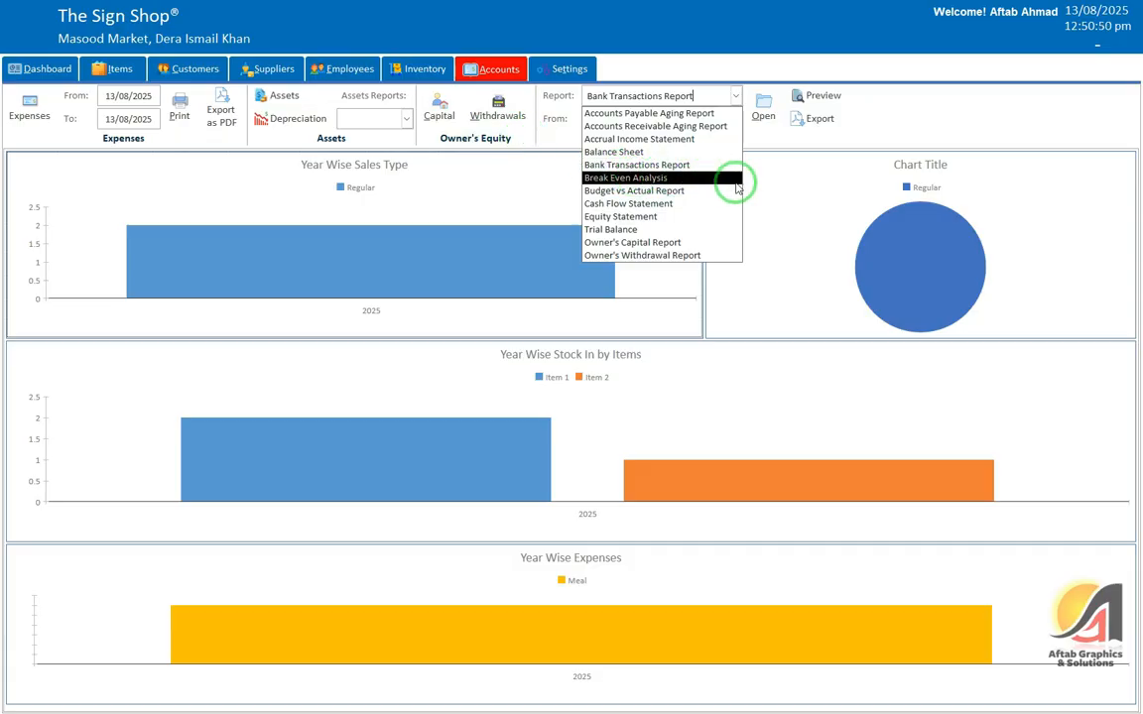
click(694, 178)
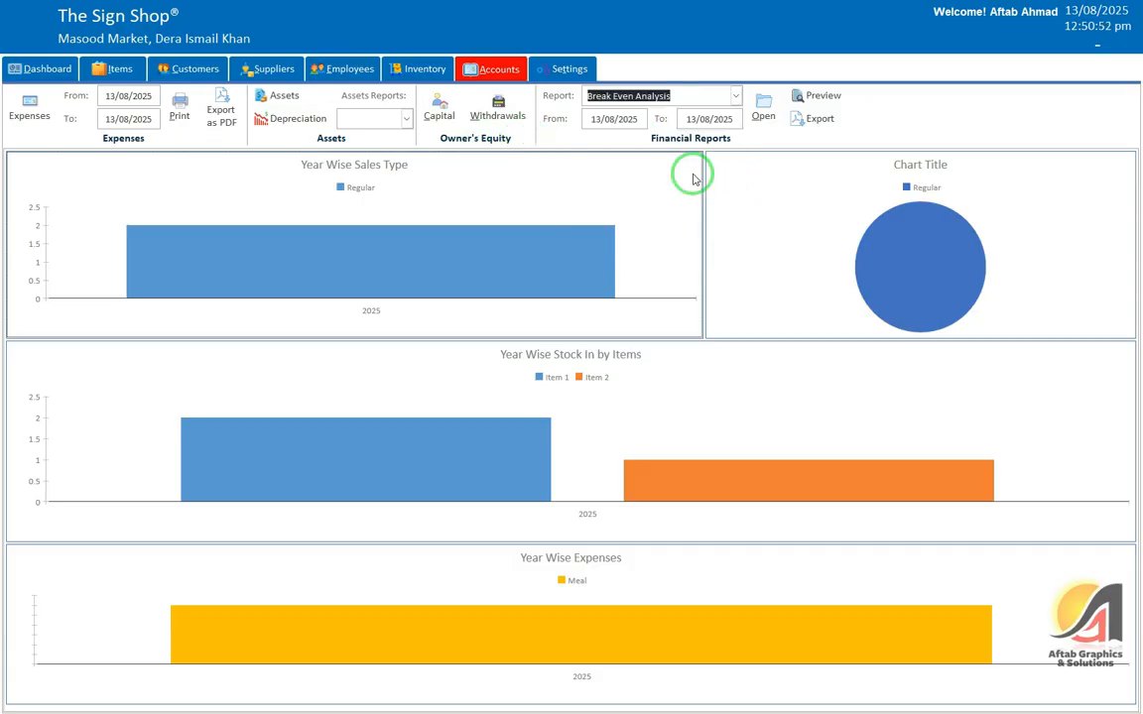
click(762, 109)
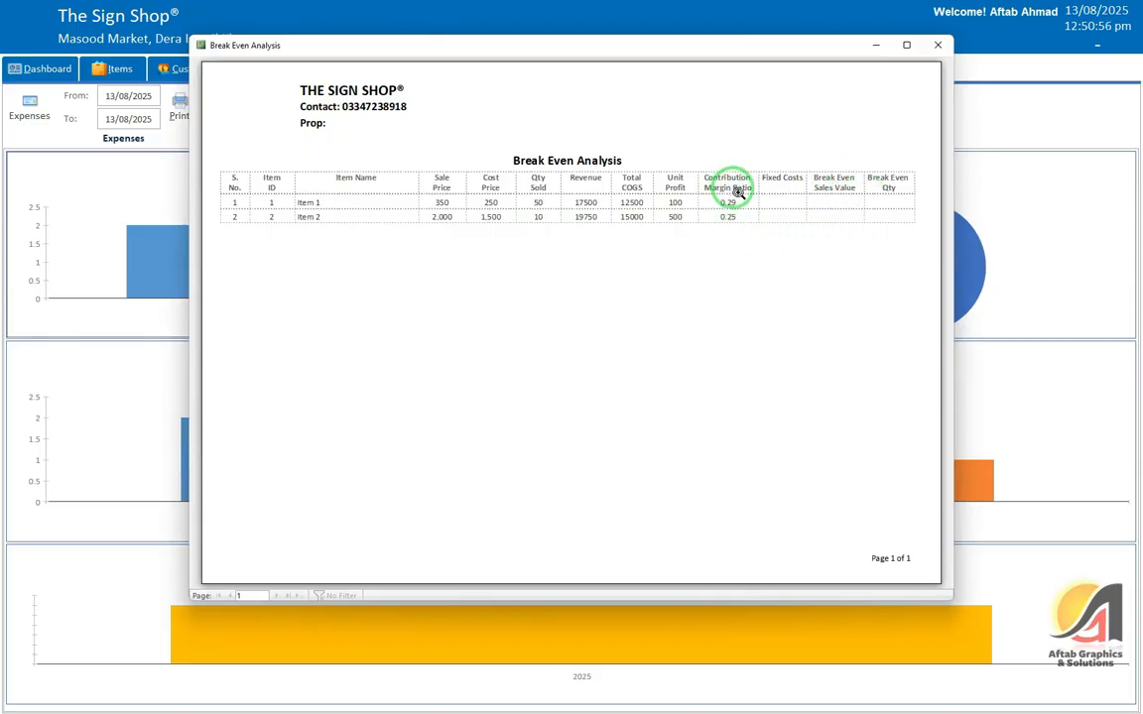
click(937, 45)
Step: Preview the Budget vs Actual Report full screen (actual 116,750), then select Cash Flow Statement
click(735, 96)
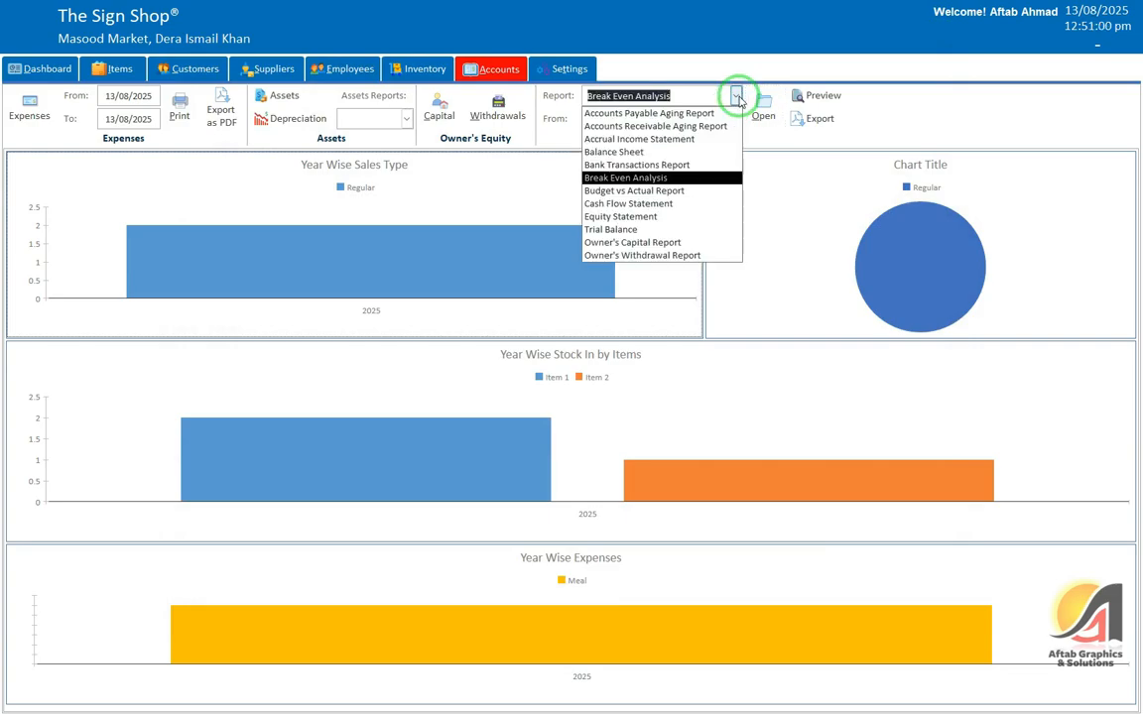
click(696, 191)
click(766, 103)
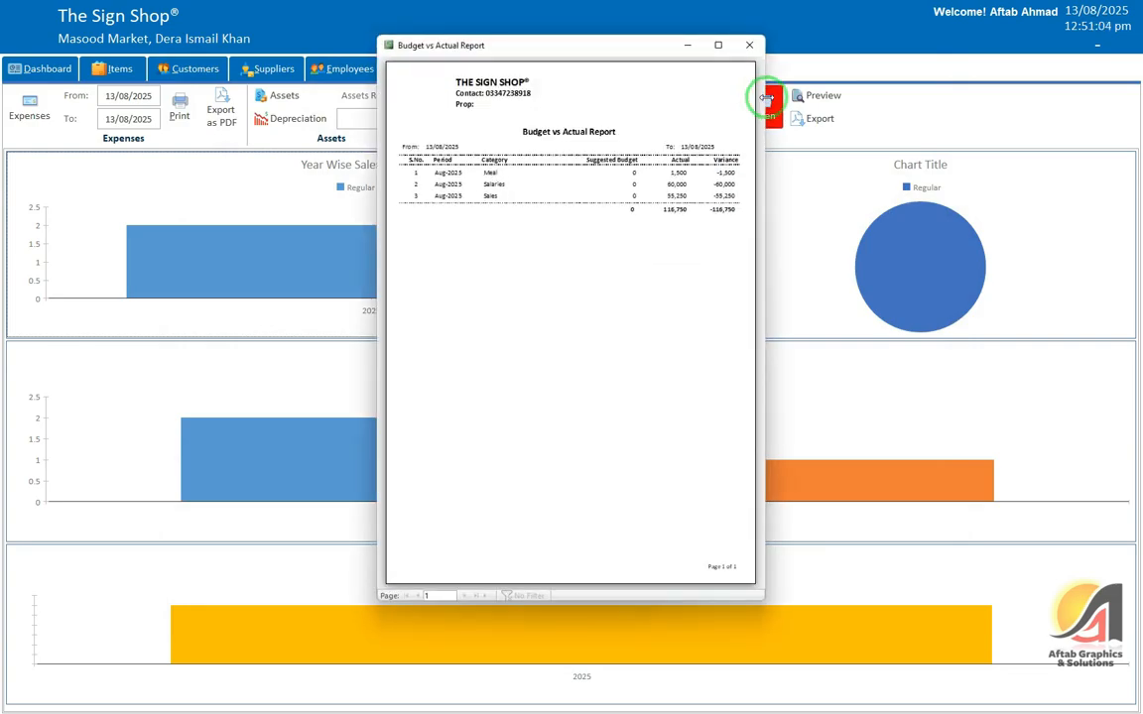
click(719, 44)
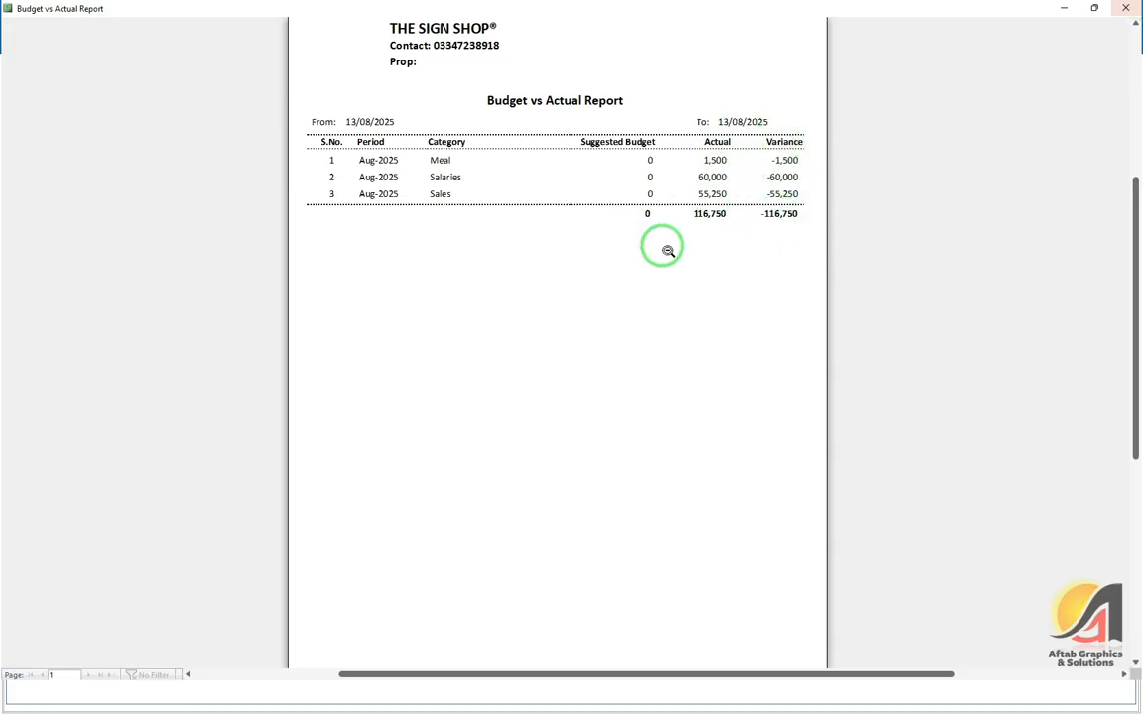
key(Escape)
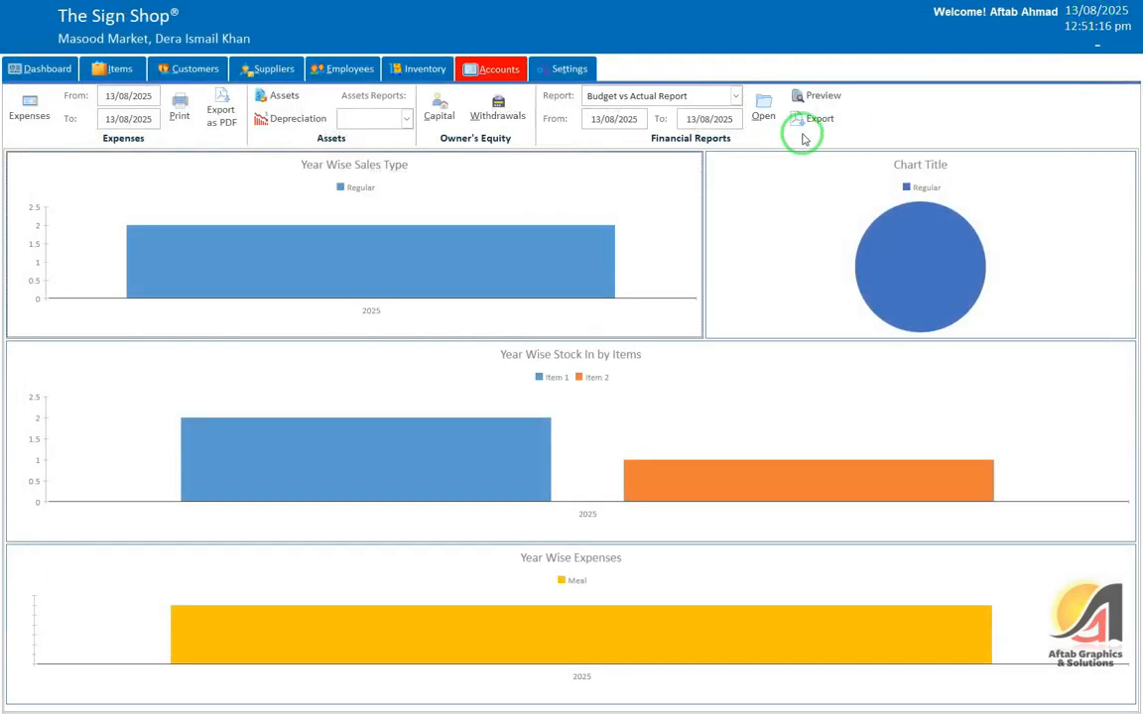
click(735, 96)
click(635, 204)
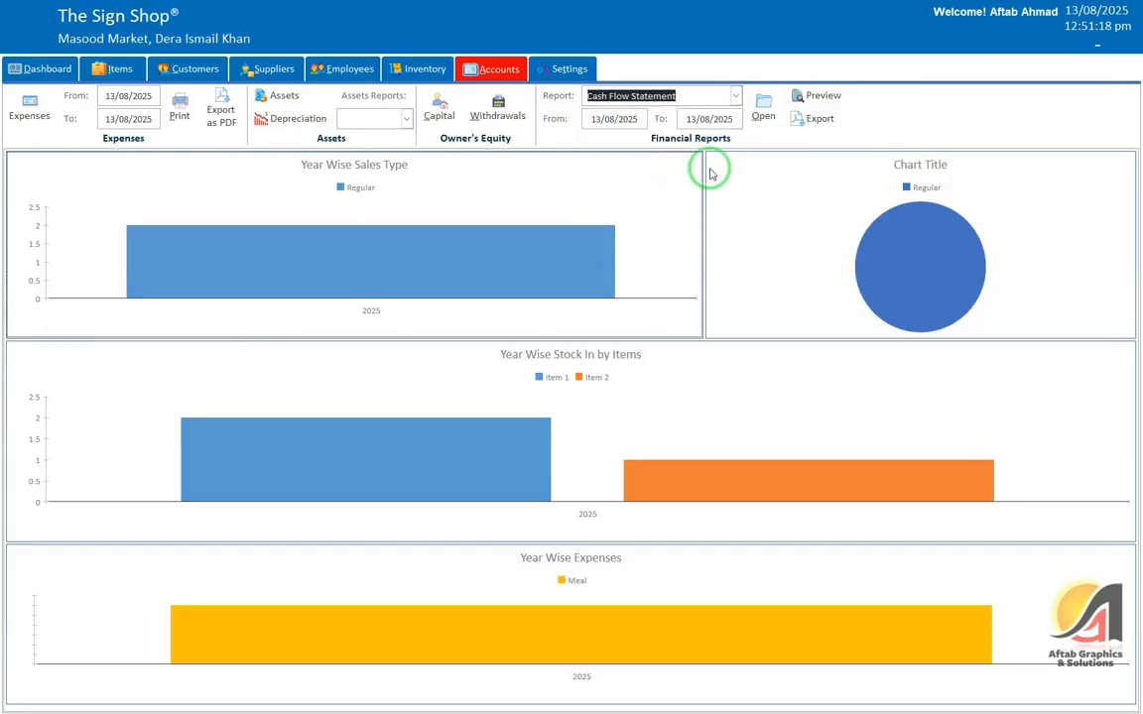
Step: Preview the Cash Flow Statement enlarged and zoomed in, then close it
click(763, 105)
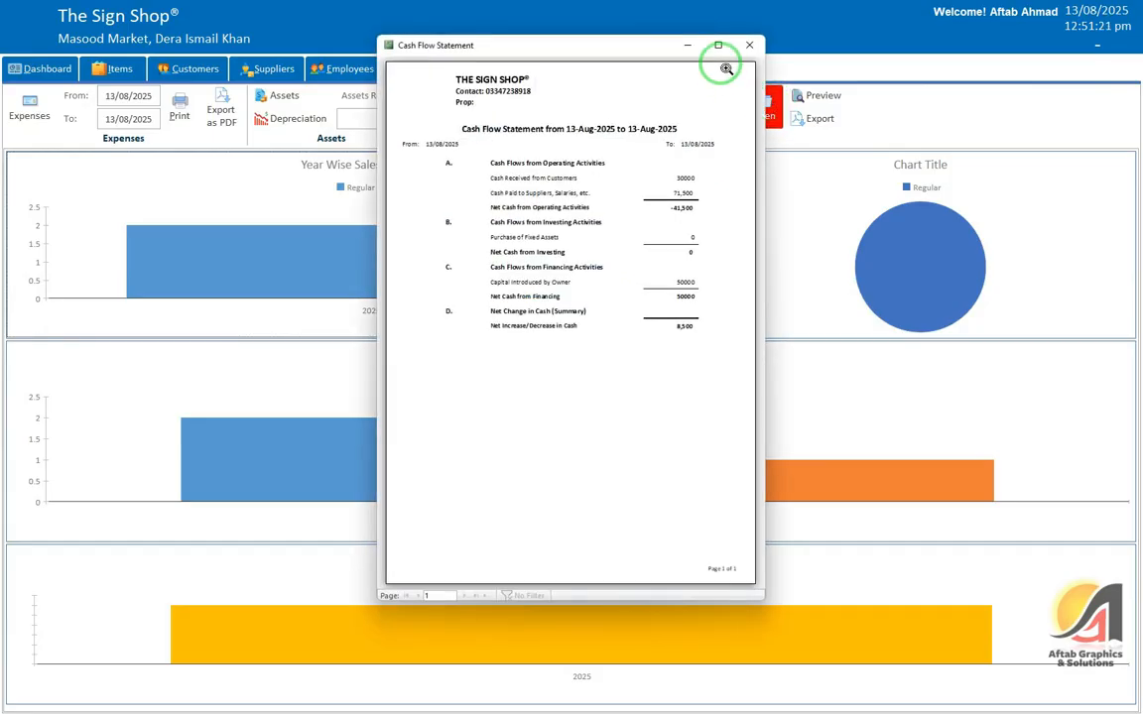
click(719, 44)
click(602, 174)
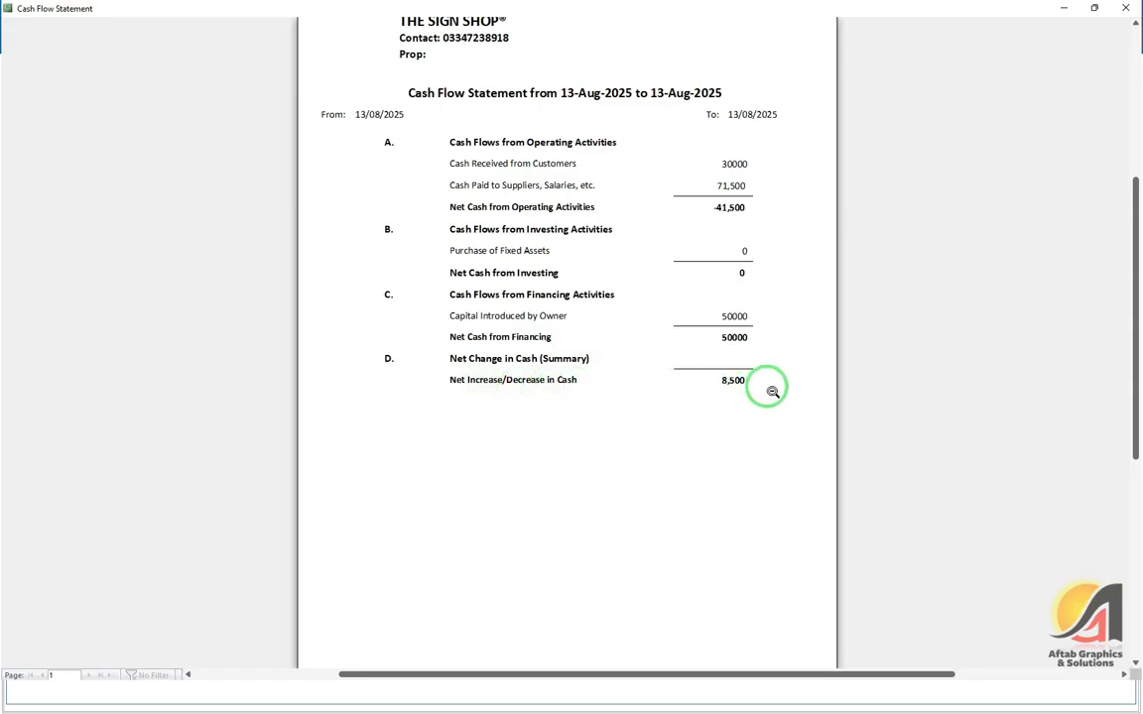
click(1127, 9)
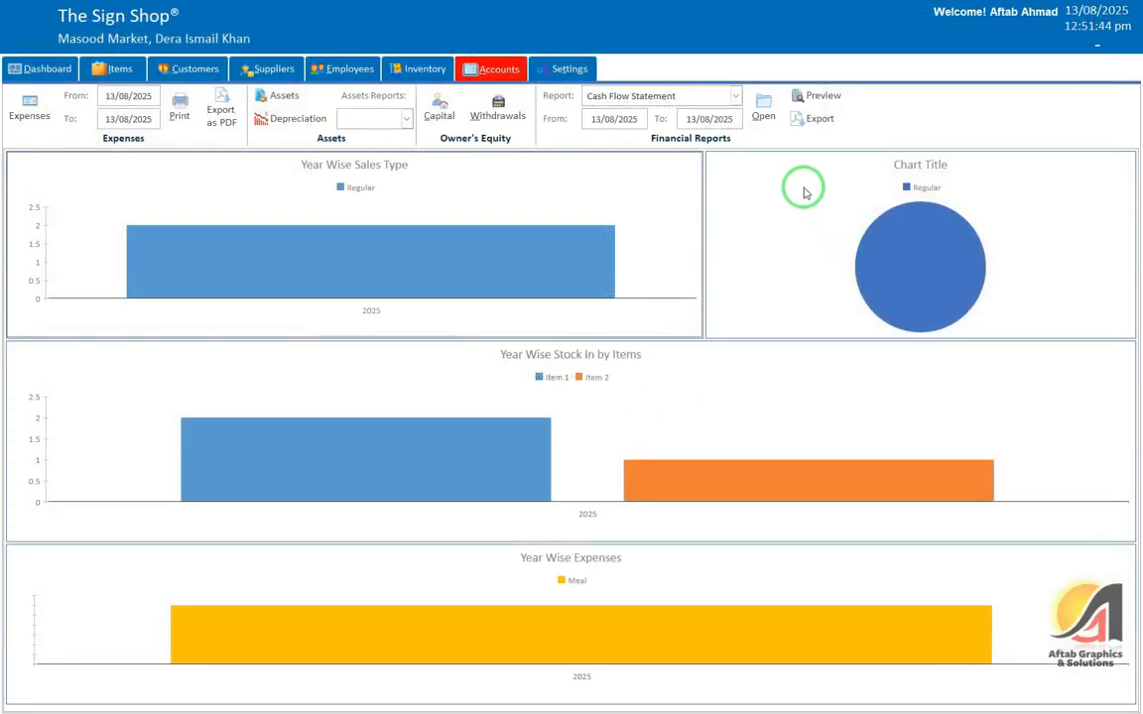
Step: Preview the Equity Statement (capital 50,000, net profit -16,500, equity 33,500), then close it and reopen the report list
click(735, 95)
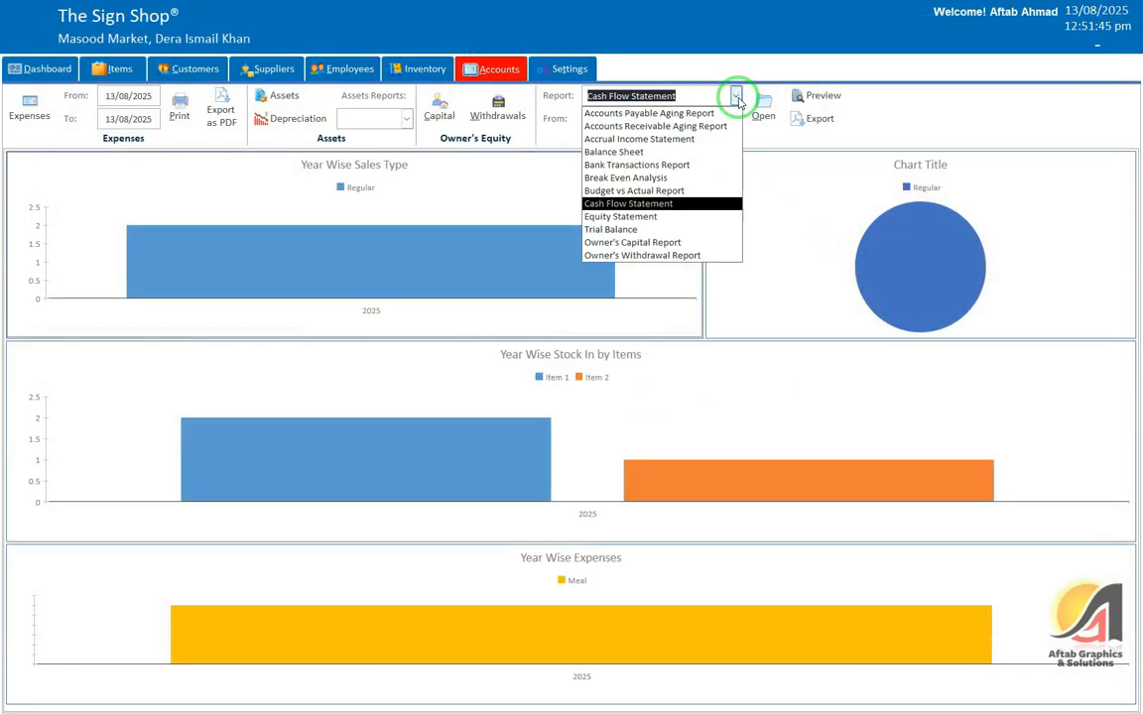
click(699, 216)
click(764, 99)
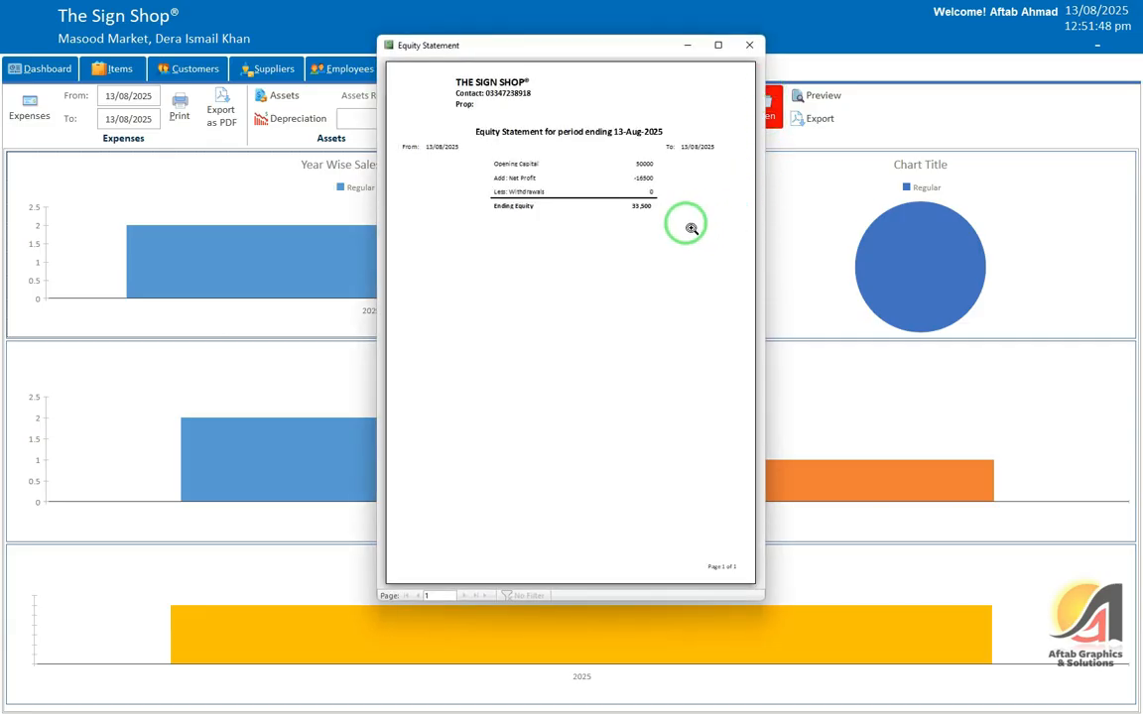
click(718, 45)
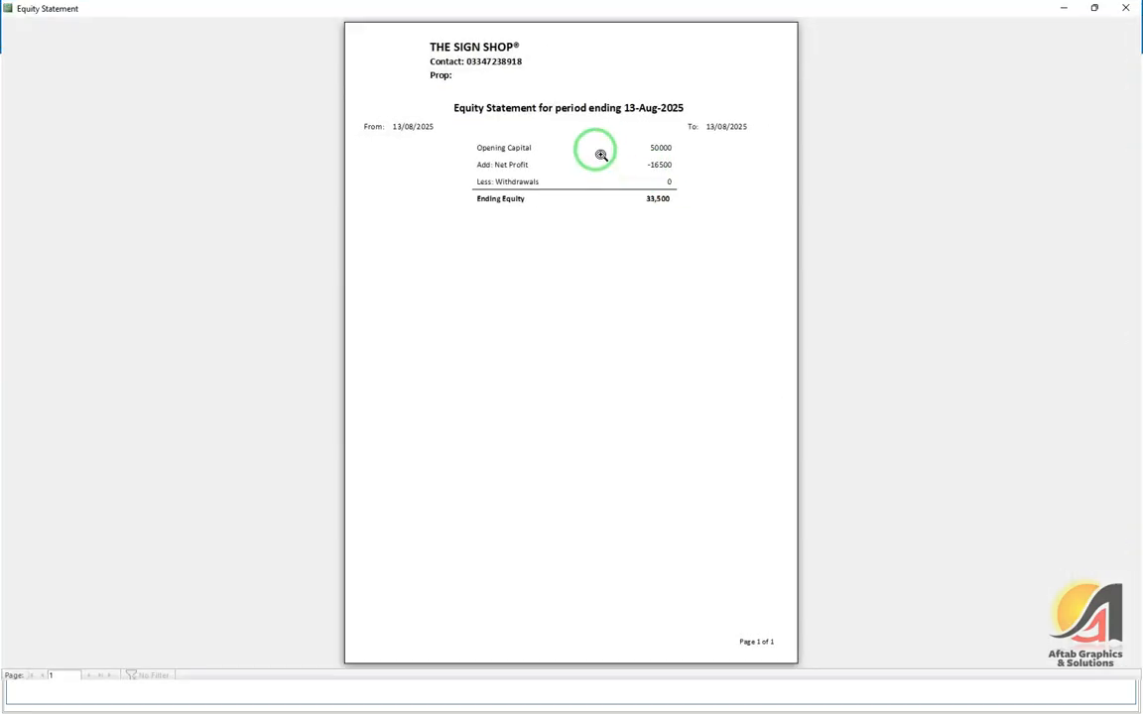
click(600, 153)
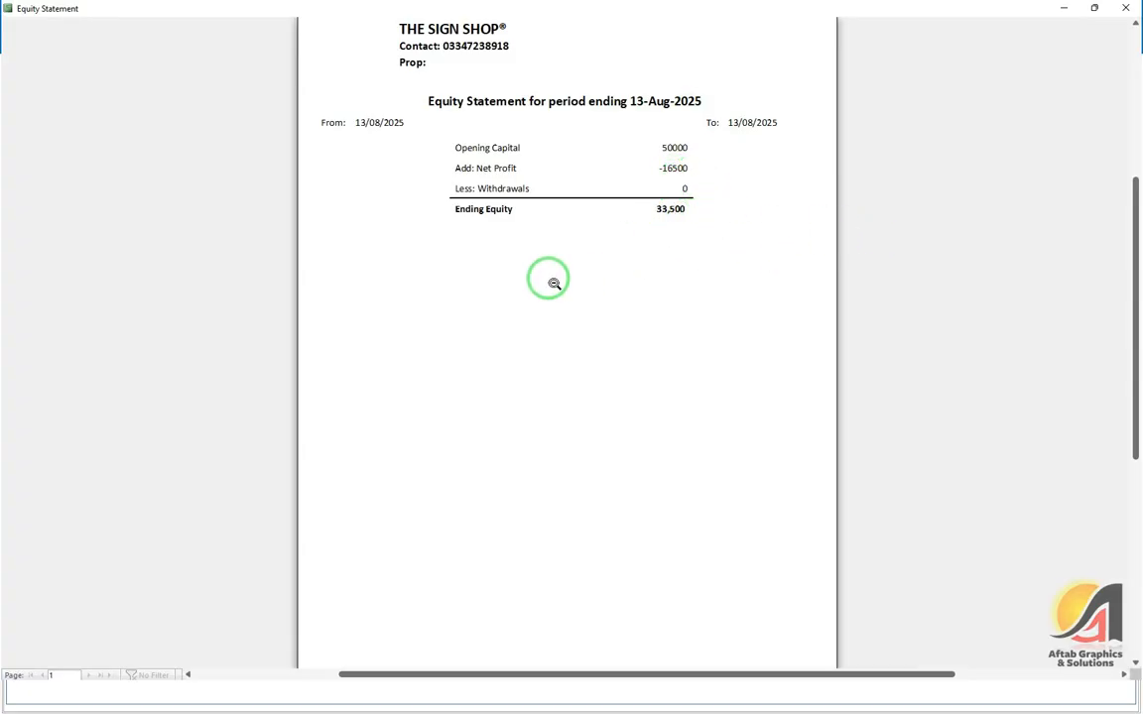
click(1127, 8)
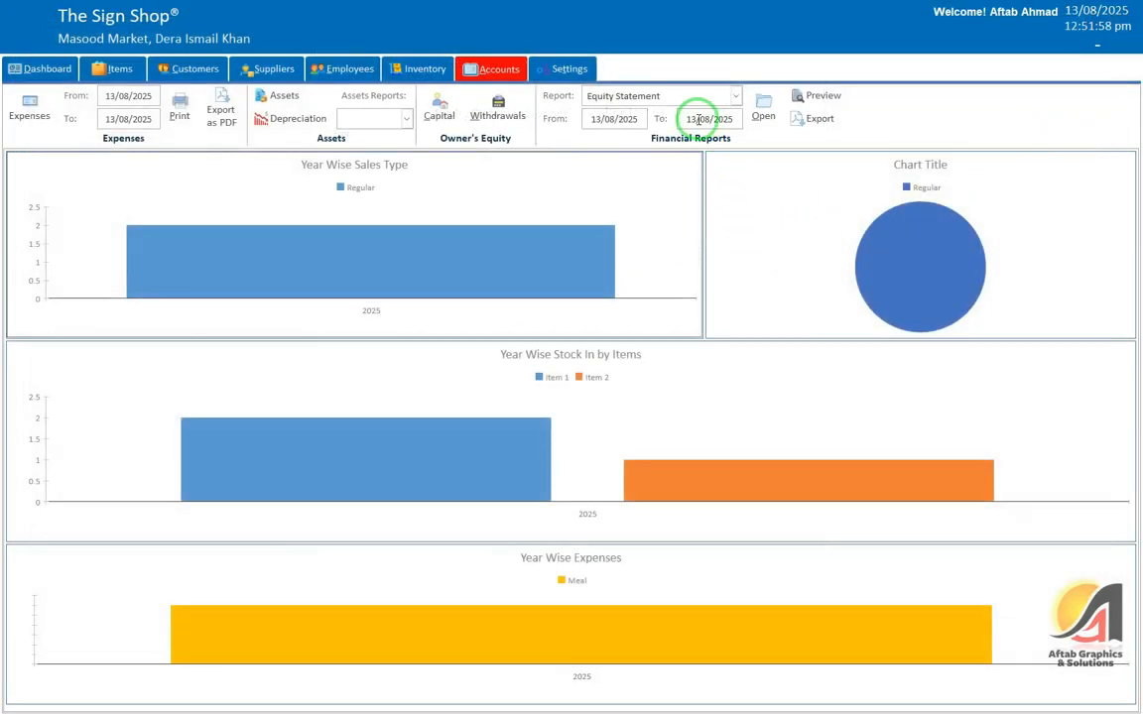
click(660, 95)
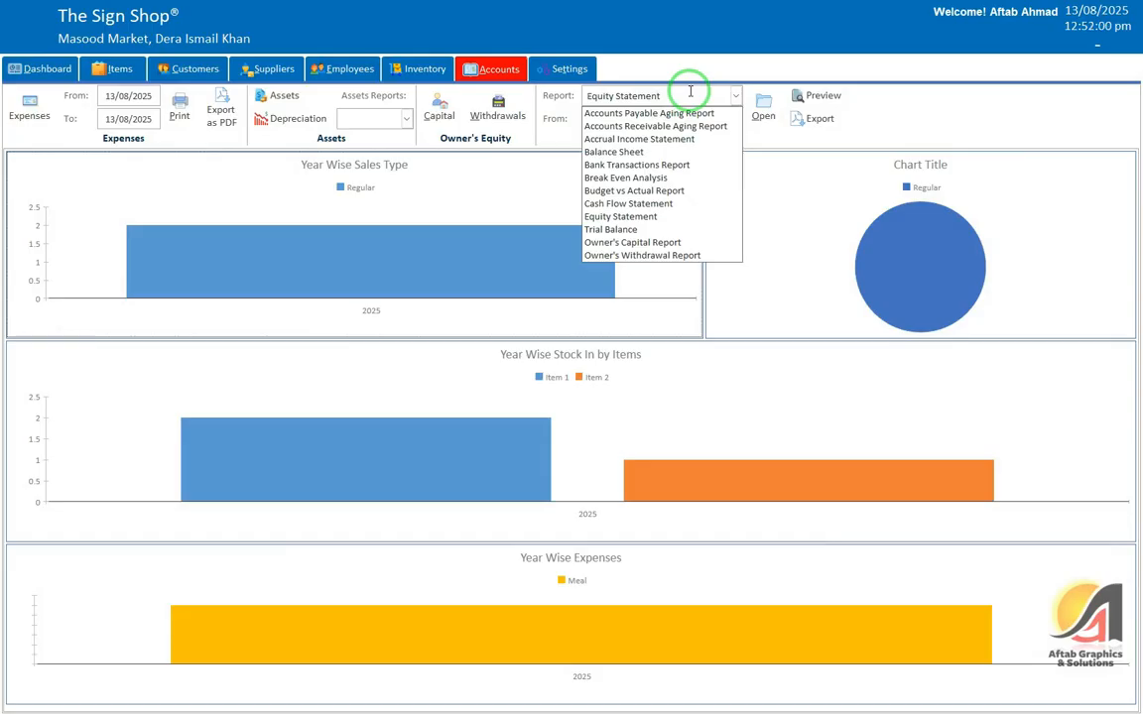
Step: Preview the Trial Balance report, accepting all four parameter prompts, then close it
click(651, 232)
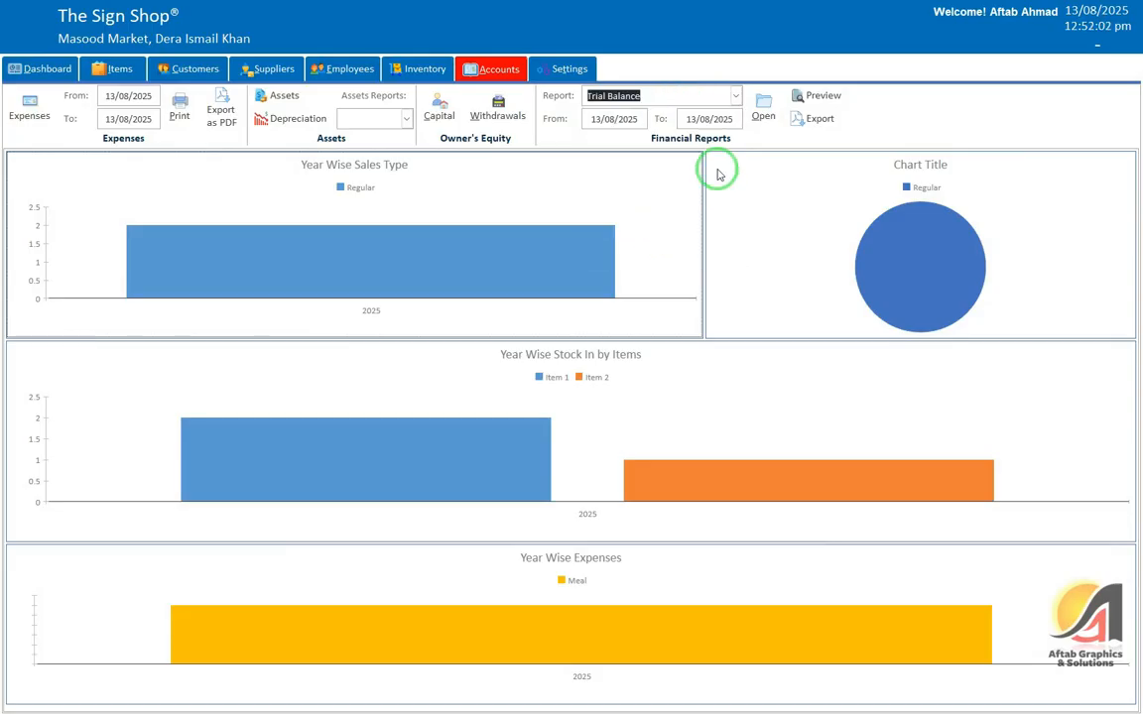
click(762, 107)
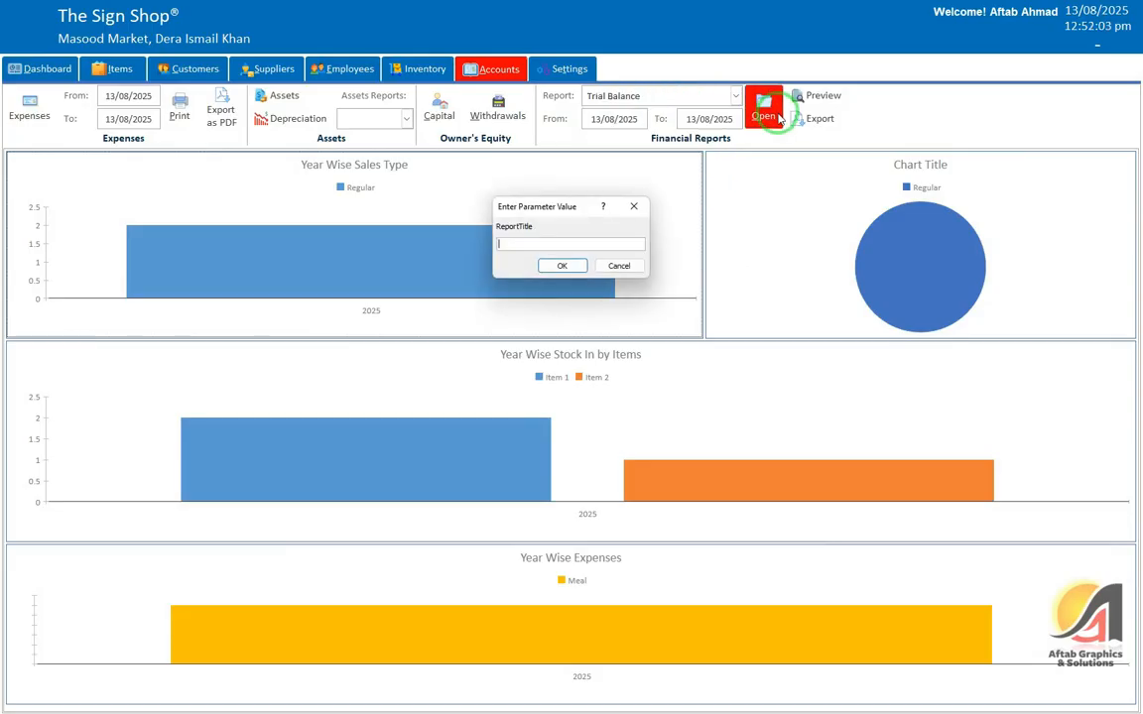
click(562, 266)
click(561, 266)
click(561, 266)
click(561, 266)
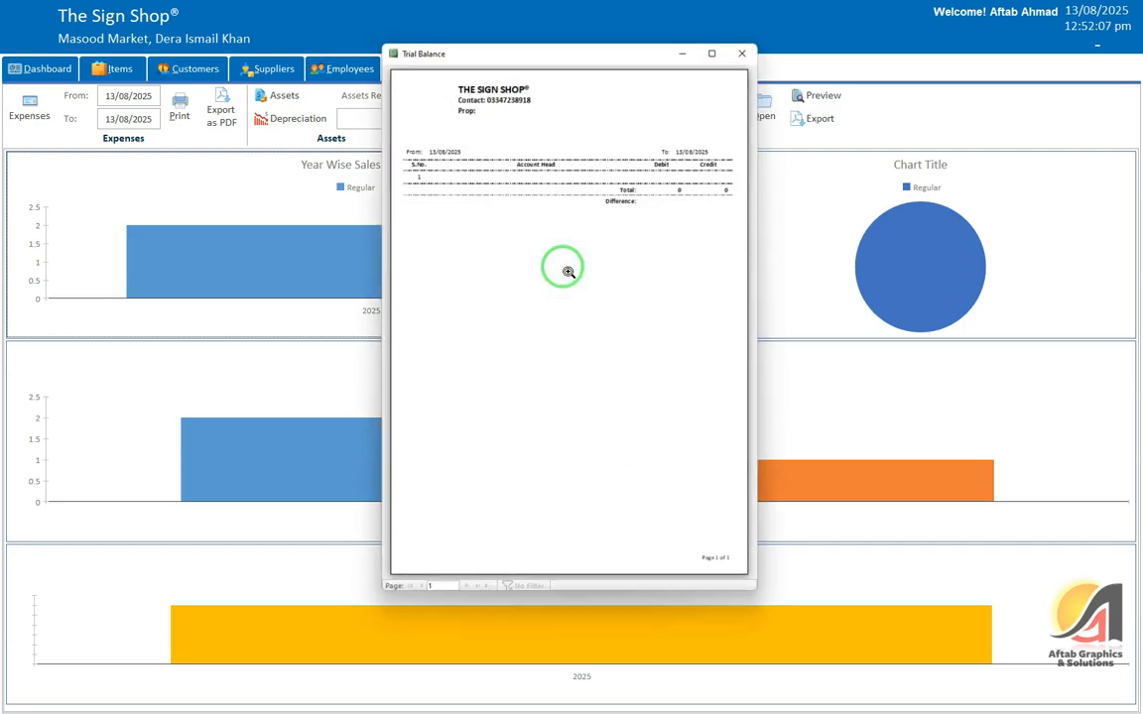
click(742, 47)
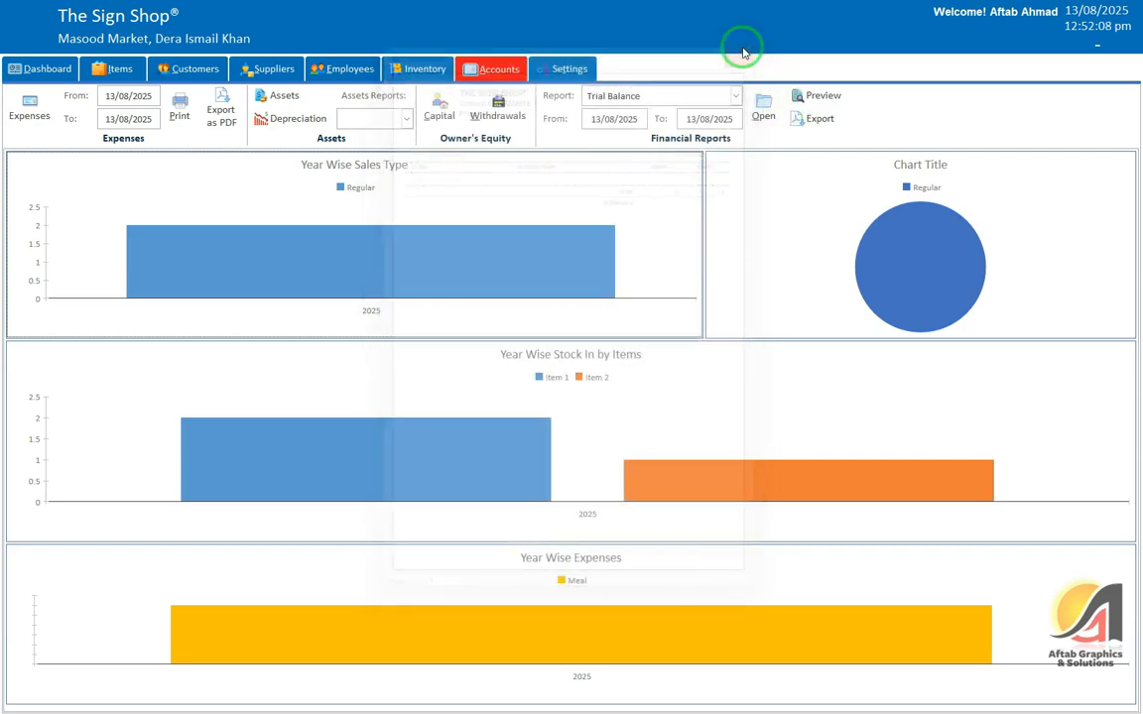
Step: Leave Trial Balance selected in the report list and switch to the Settings area
click(735, 95)
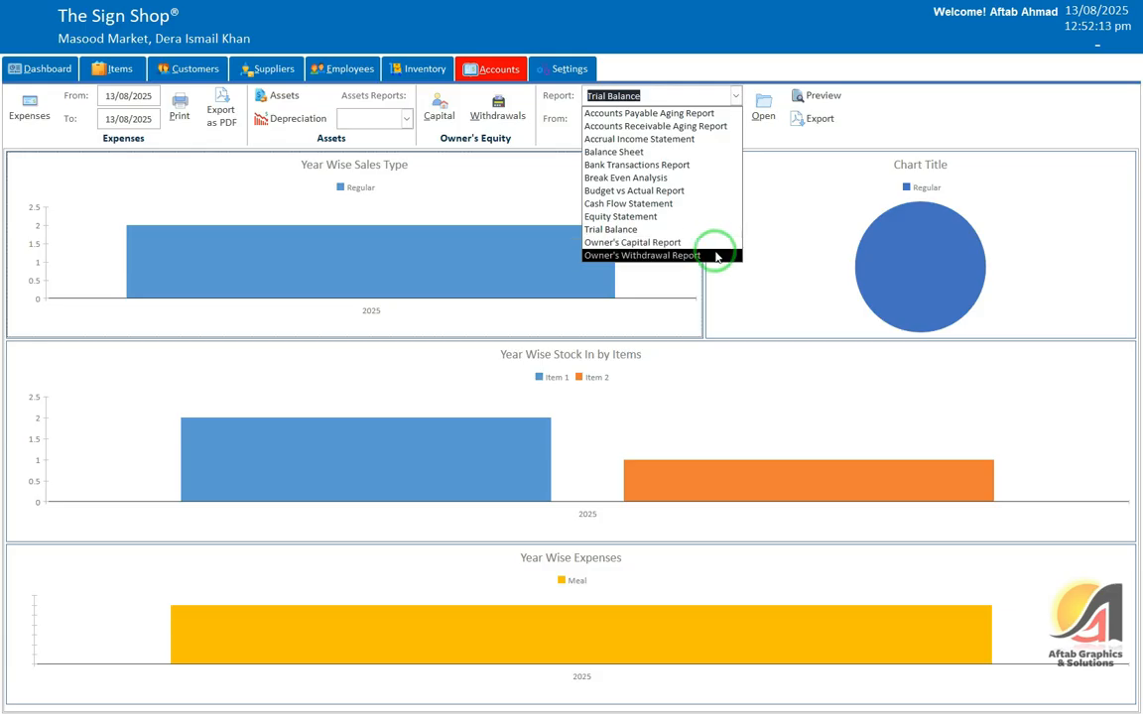
click(762, 50)
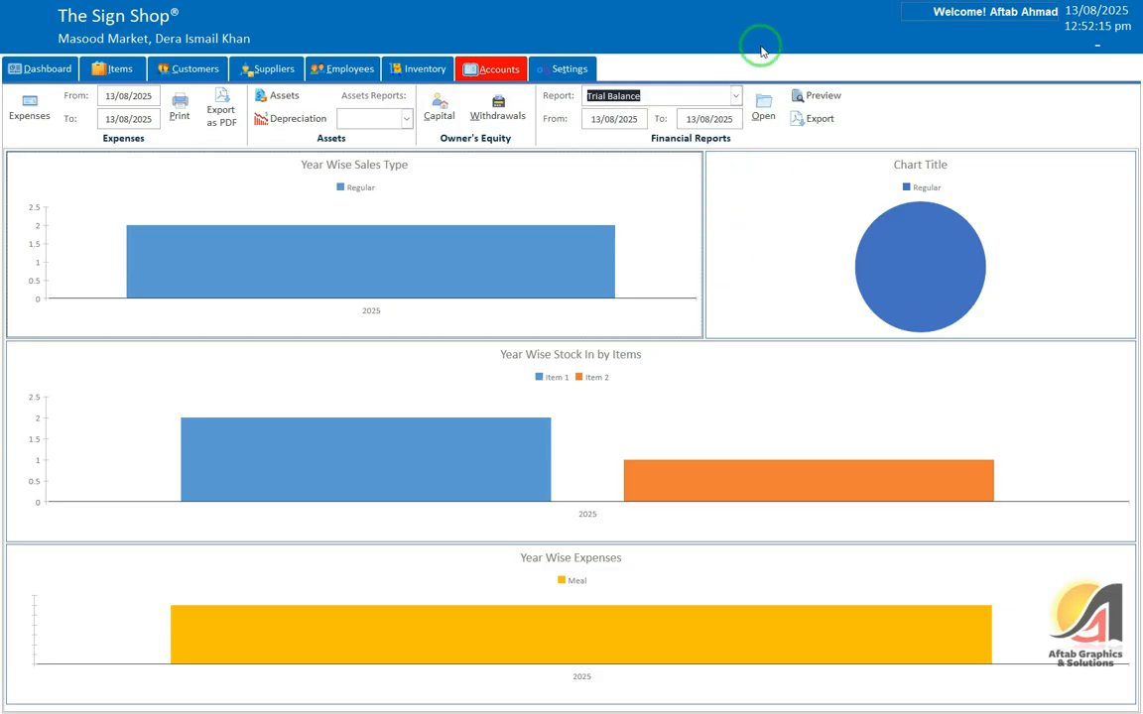
click(634, 148)
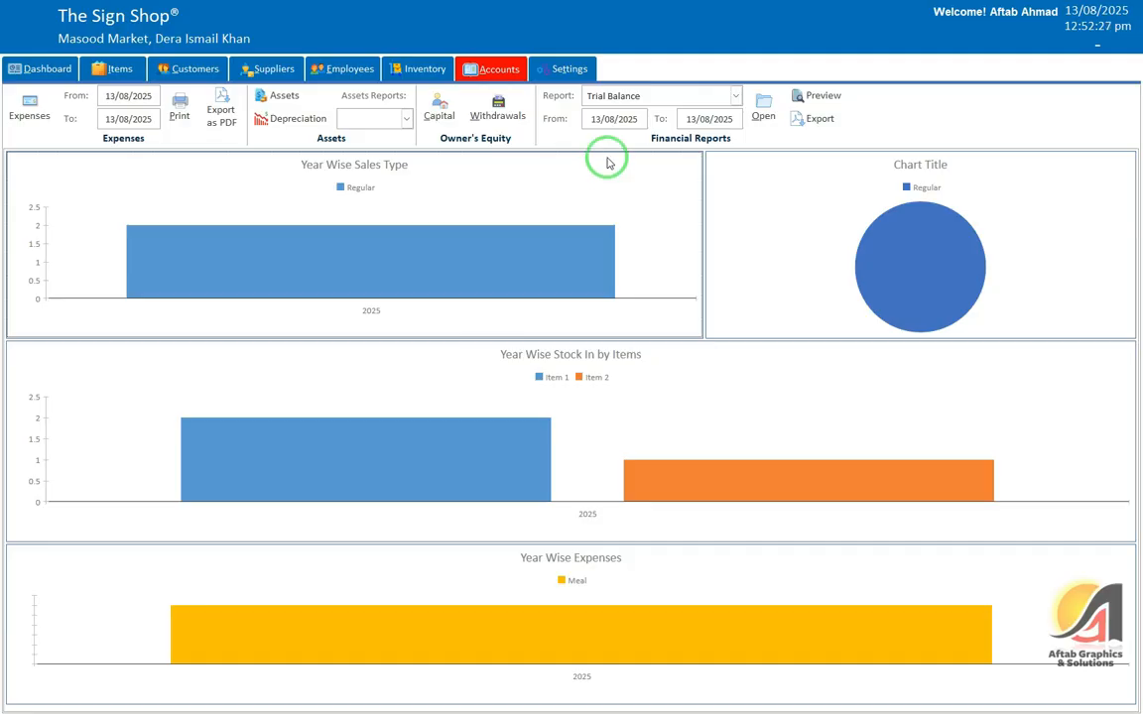
click(567, 69)
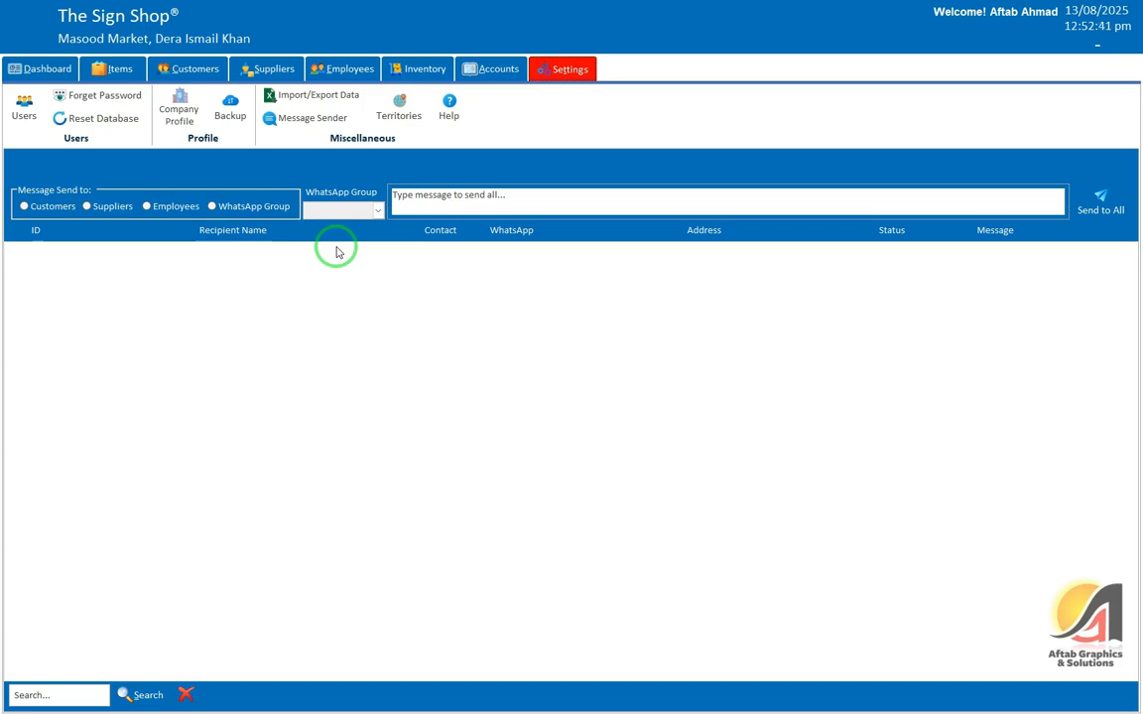
Step: Show the Users list with its single admin record and decline the database backup
click(23, 105)
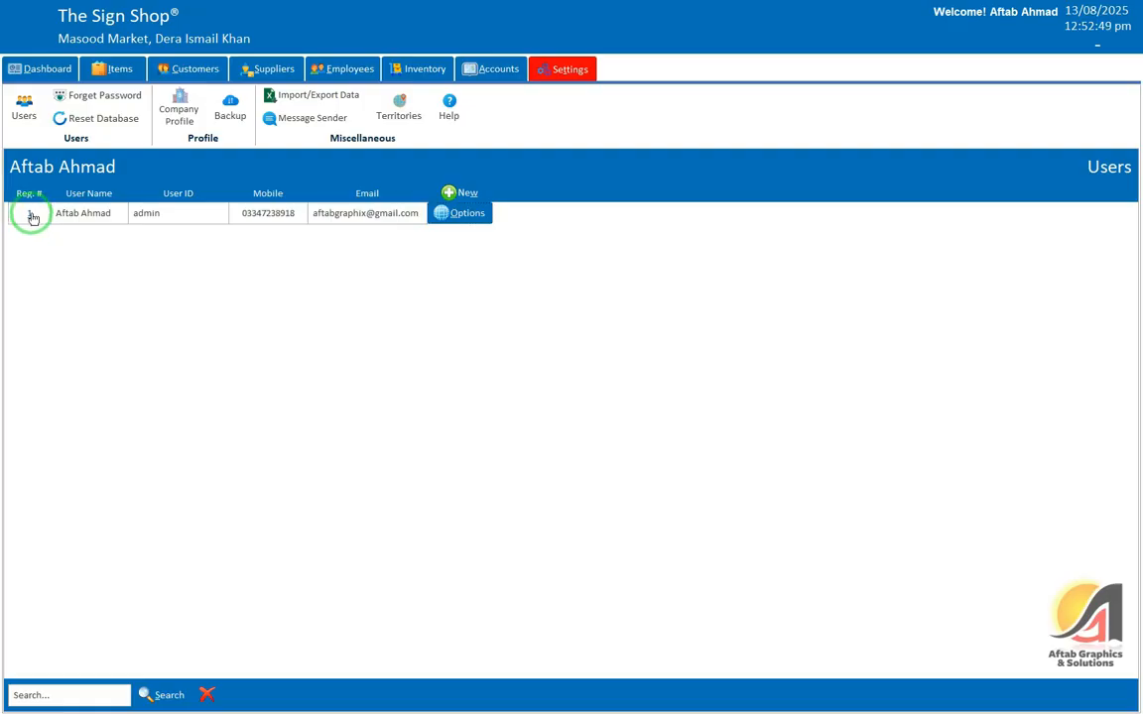
click(83, 213)
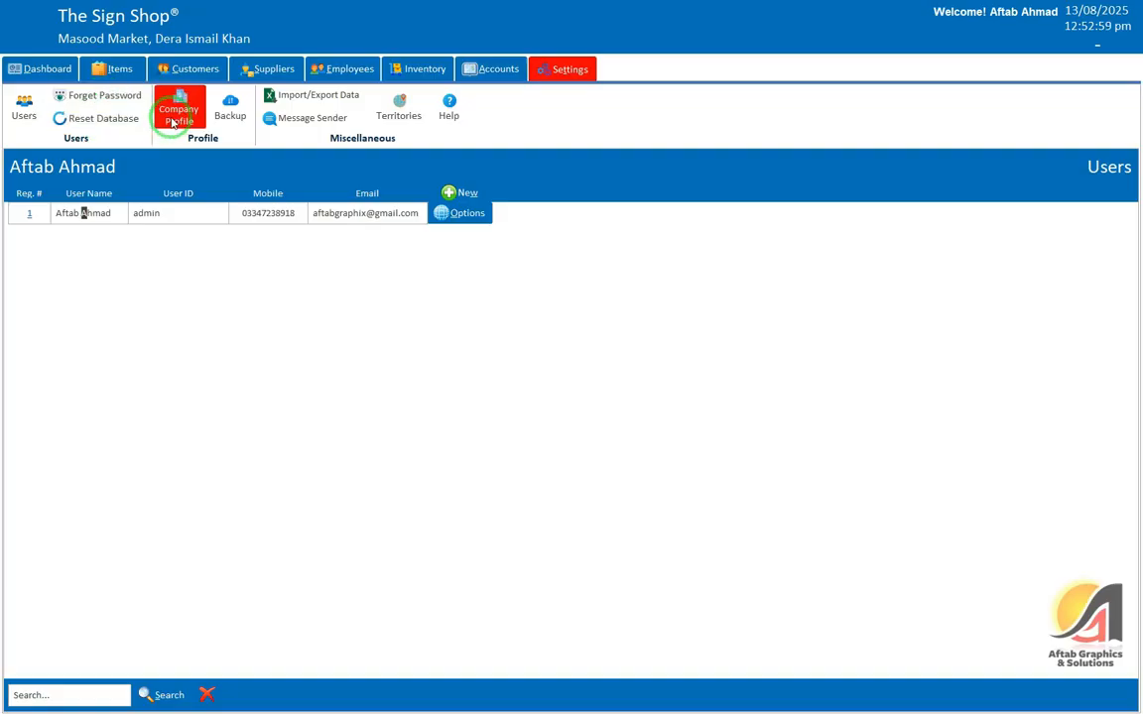
click(231, 109)
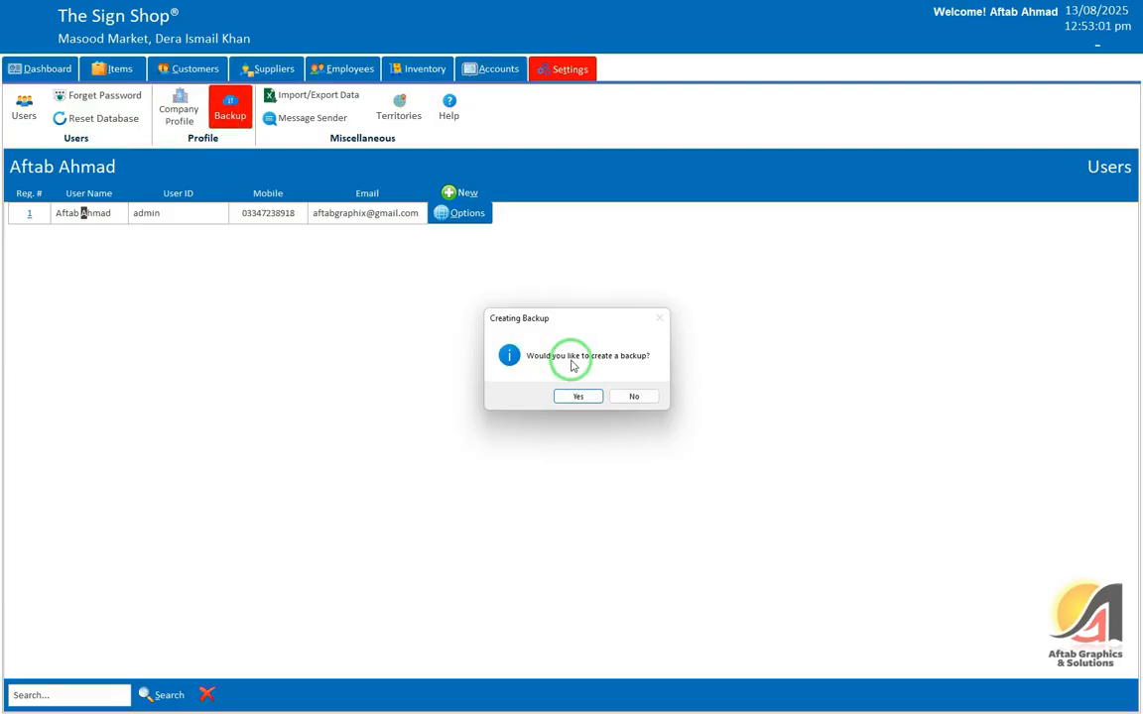
click(651, 406)
click(322, 107)
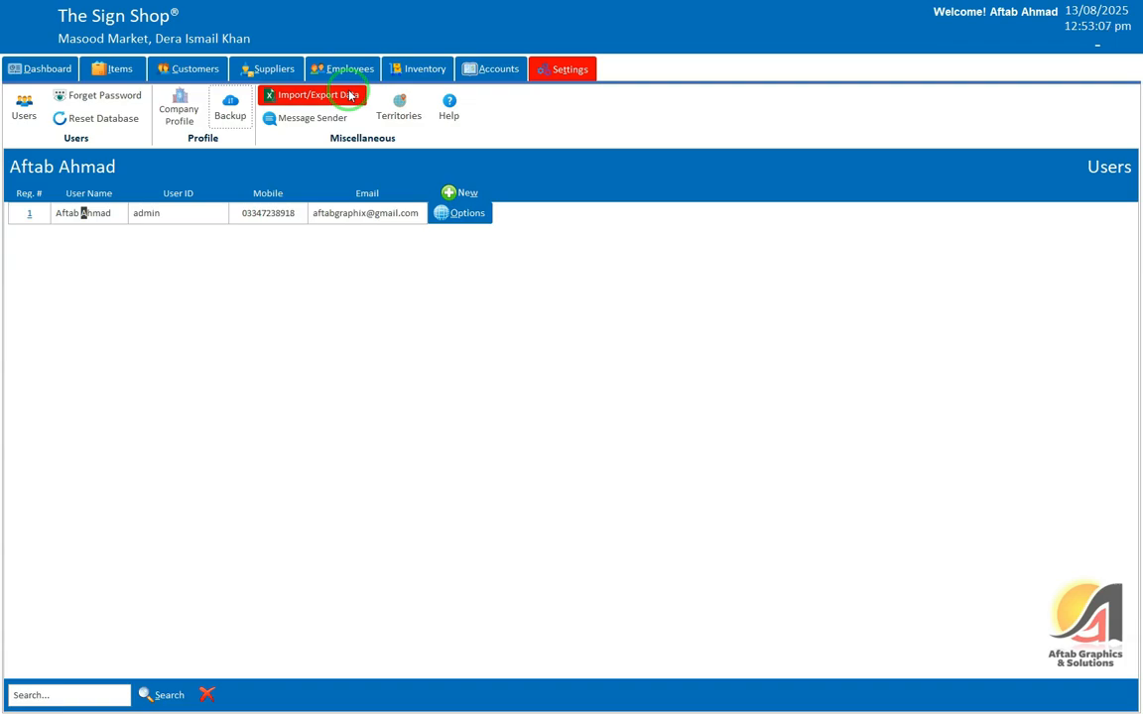
Step: On the Import/Export Data page, select Items as the table to transfer
click(350, 95)
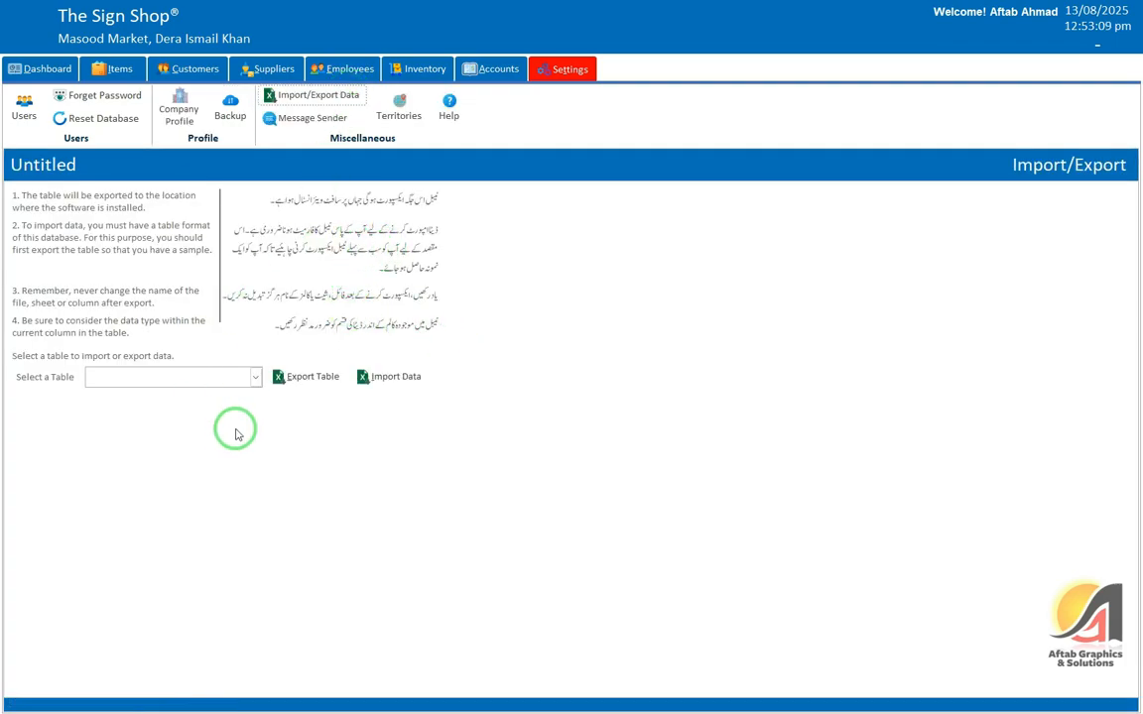
click(255, 377)
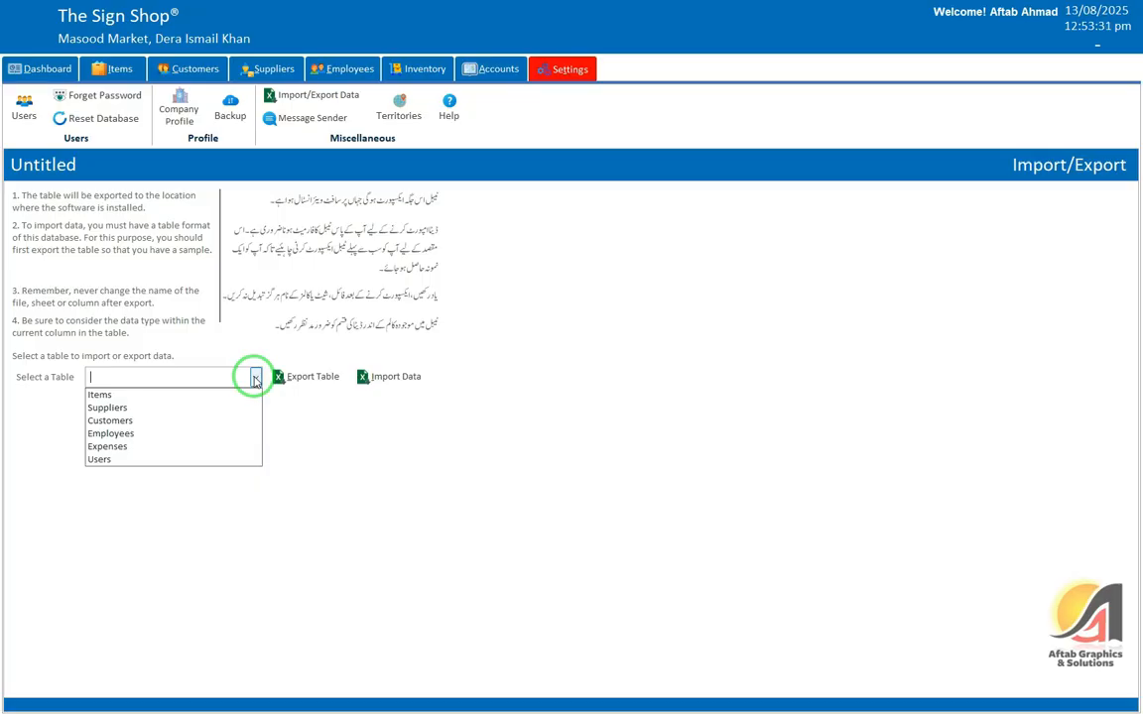
key(super)
key(super)
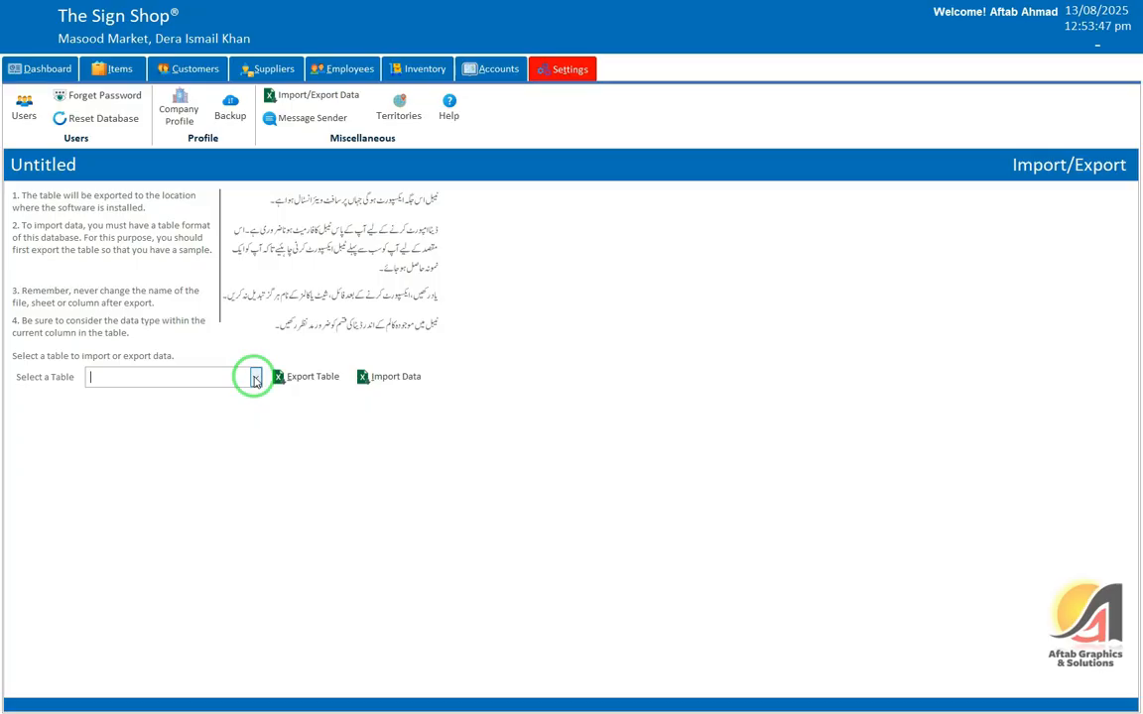
click(255, 378)
click(174, 394)
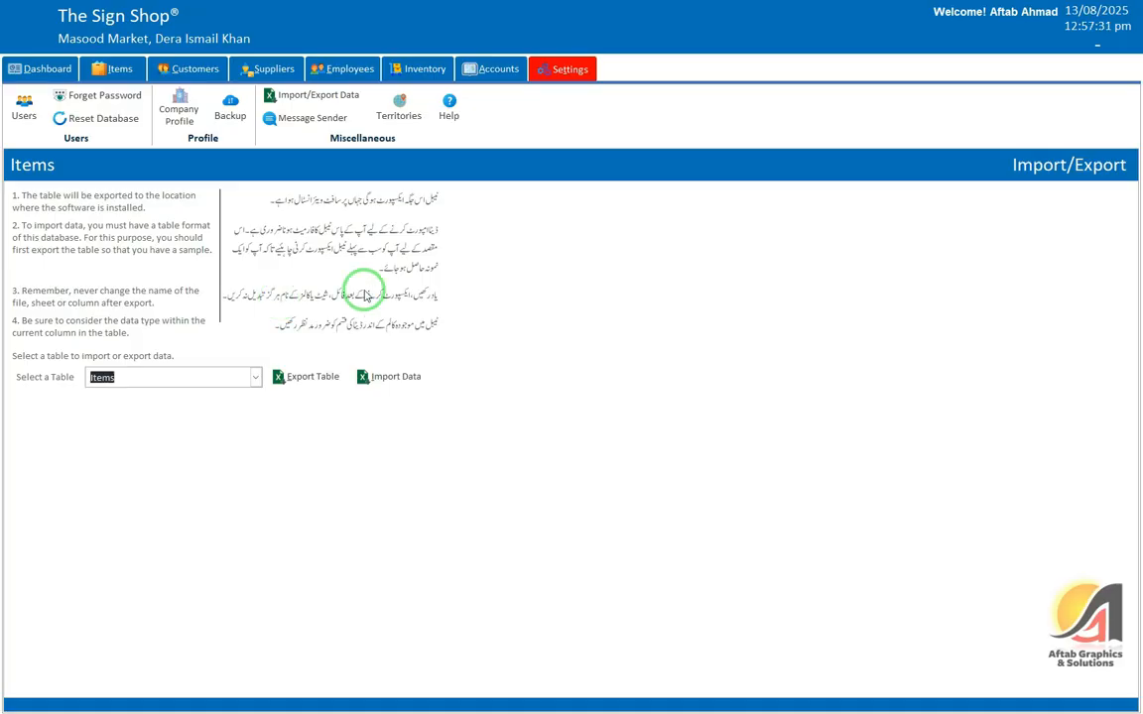
Step: Export the Items table to Excel, widen column B to show dates, and select the item rows
click(298, 375)
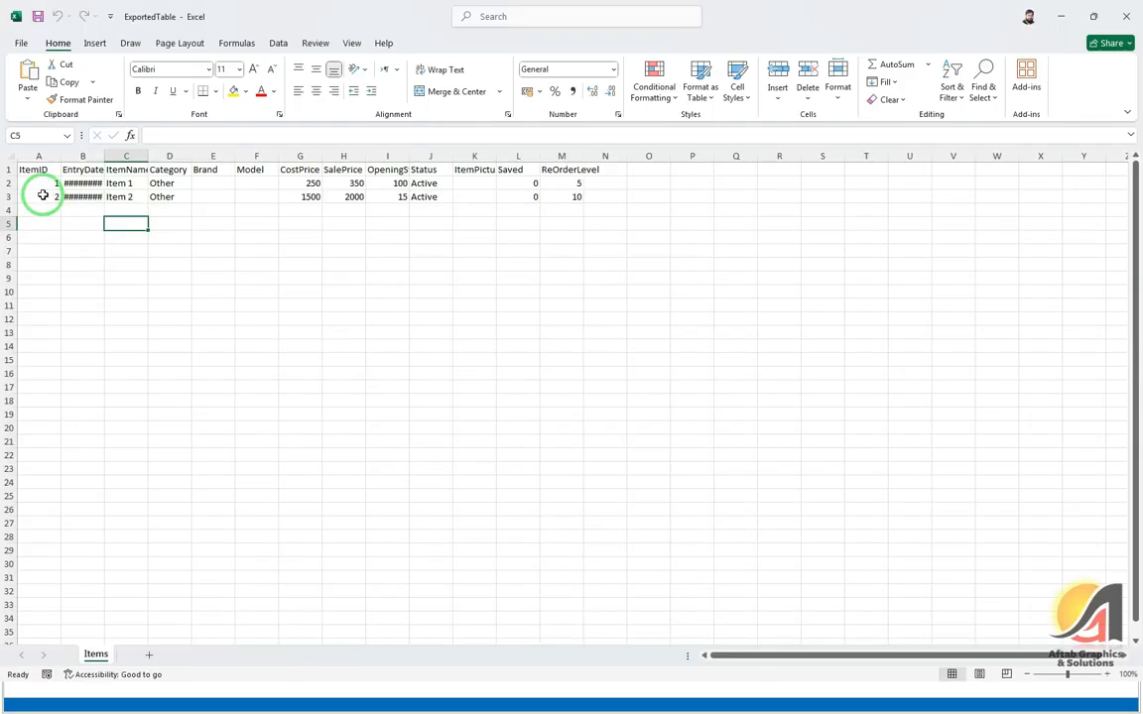
double_click(105, 156)
click(83, 184)
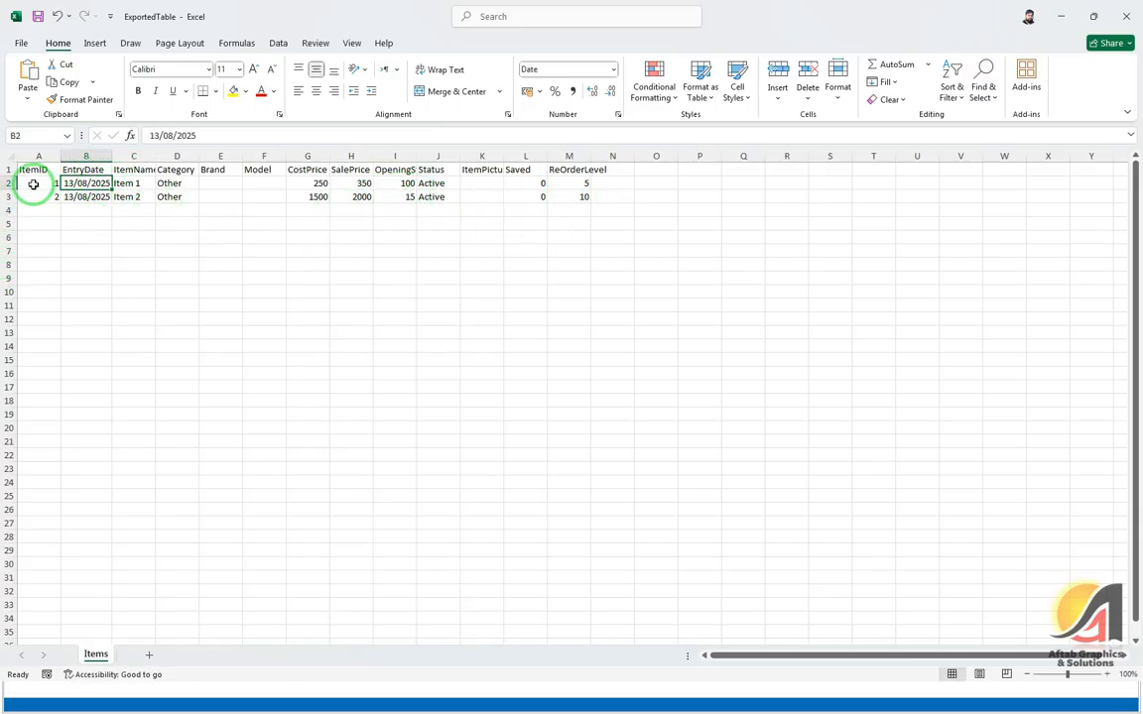
drag(33, 184, 580, 199)
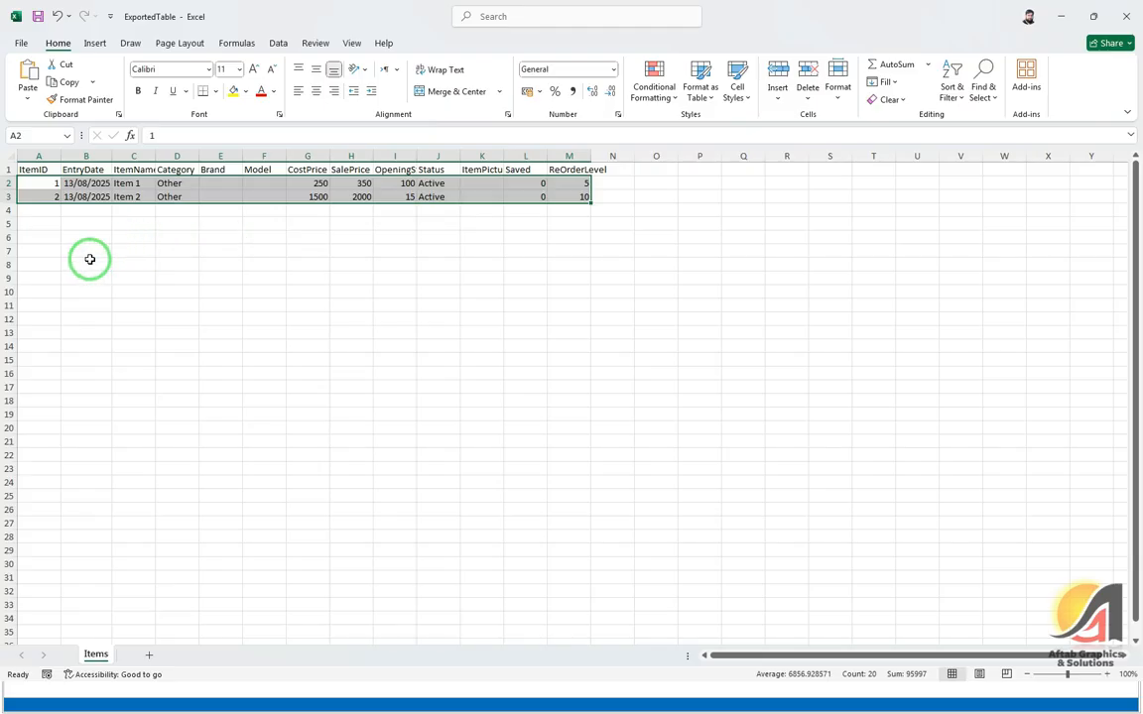
Step: Add Item 3 in row 4: ID 3, today's date, Sports, cost 300, sale 350, stock 5, Active
click(44, 210)
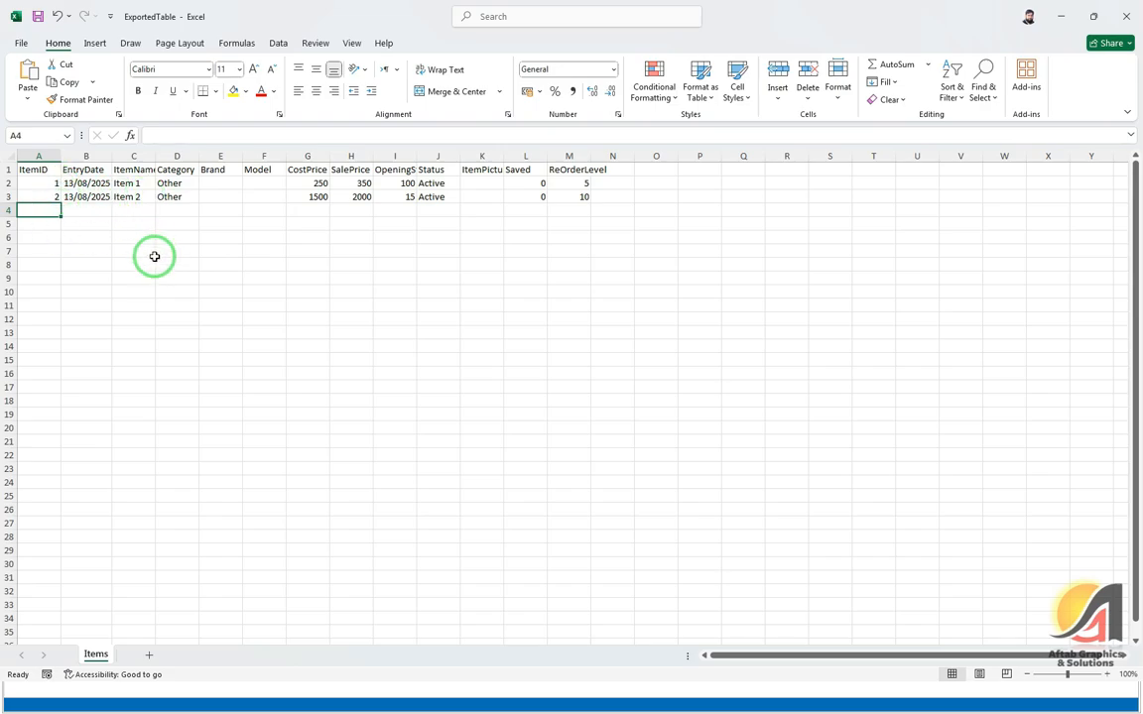
text(3)
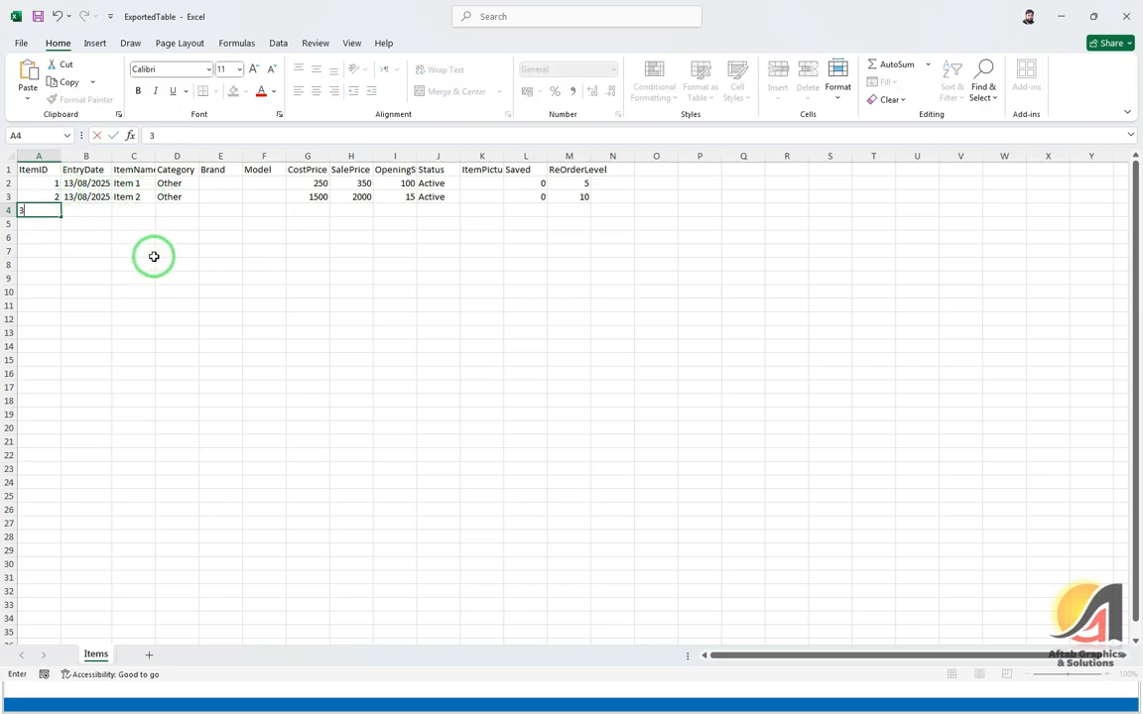
key(Tab)
key(ctrl+semicolon)
key(Tab)
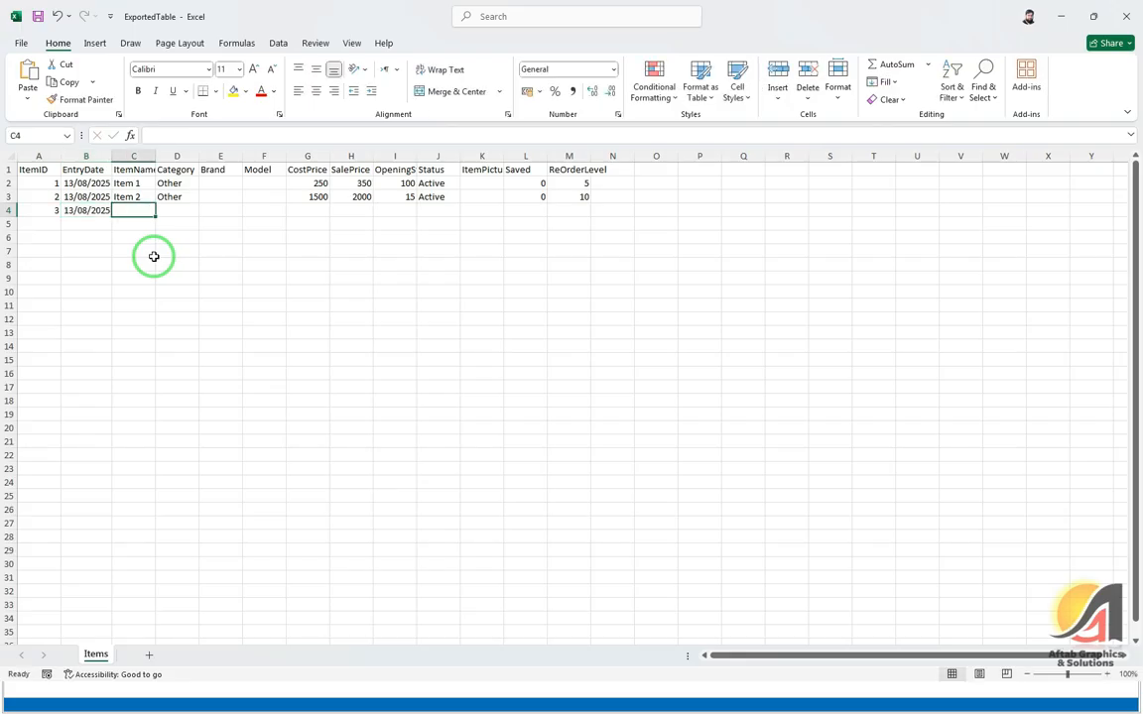
text(Item 3)
key(Tab)
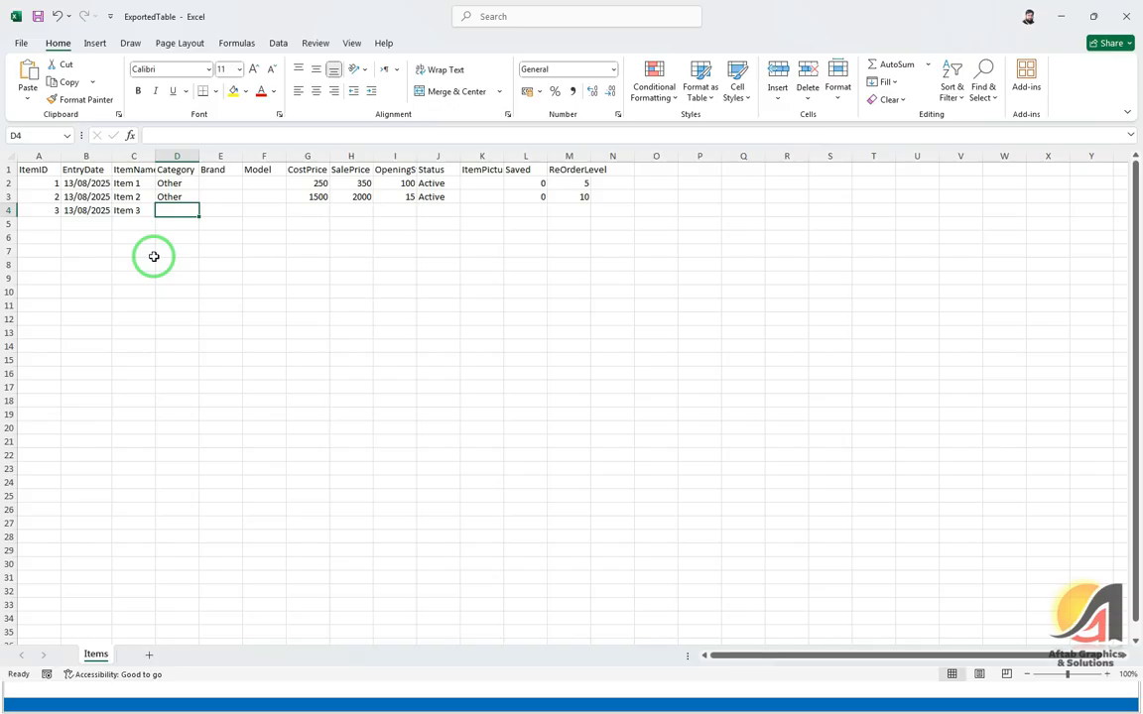
text(Sports)
key(Tab)
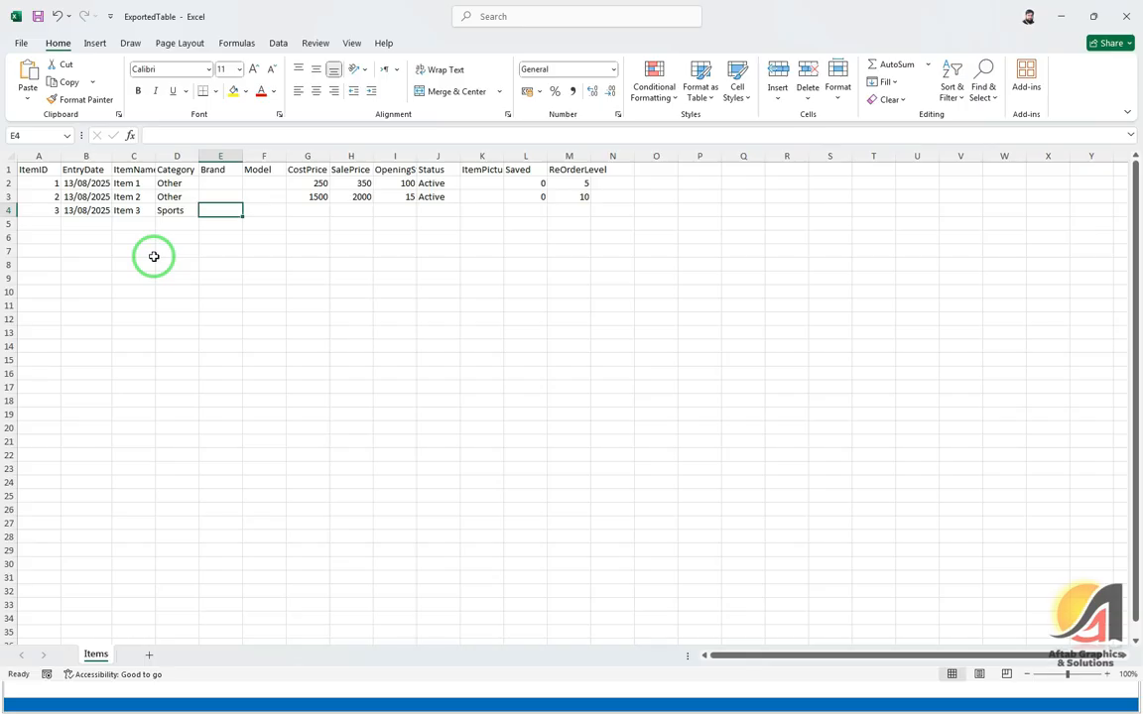
key(Tab)
key(Tab)
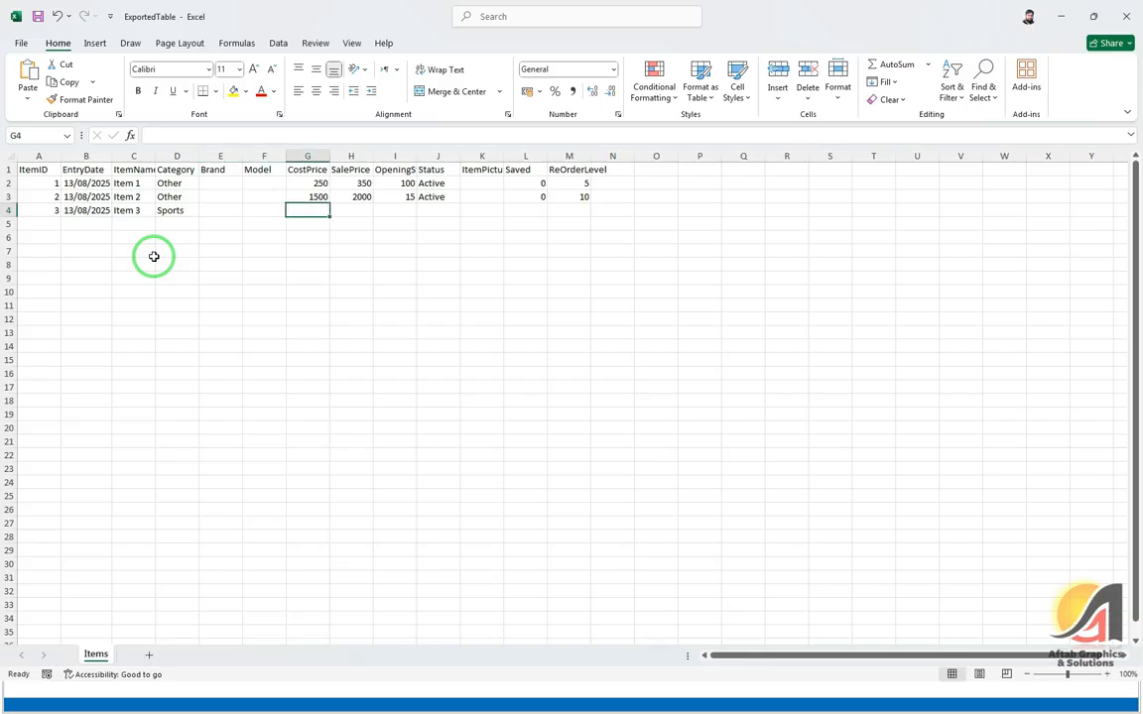
text(300)
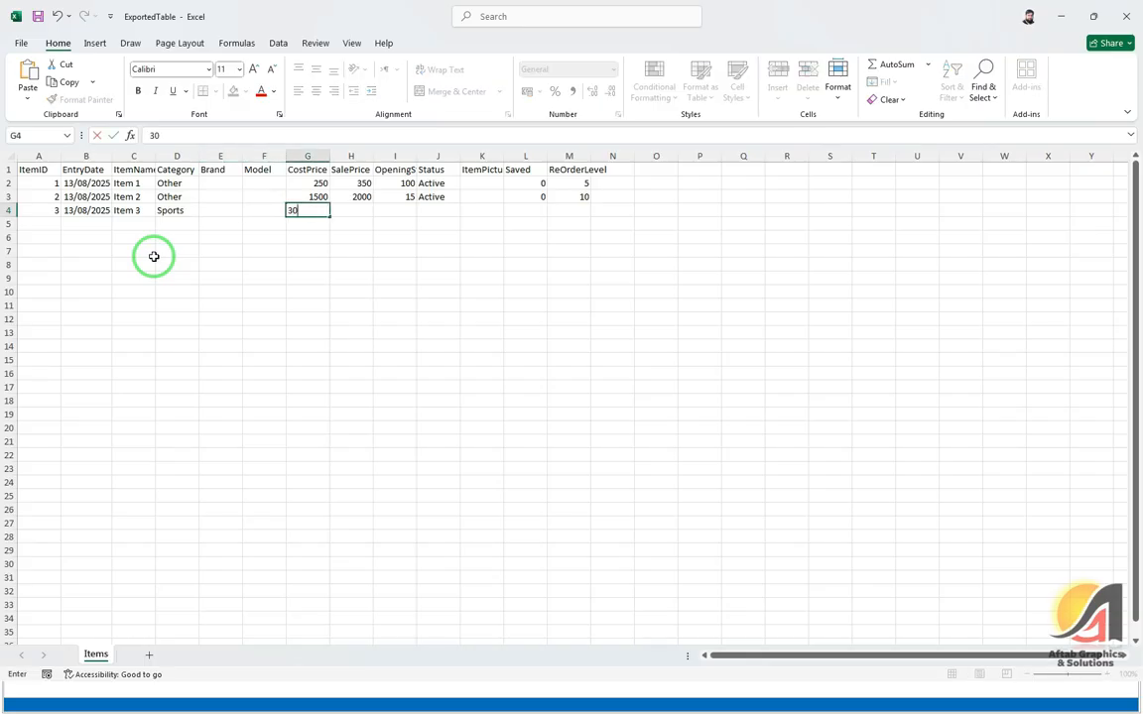
key(Tab)
text(350)
key(Tab)
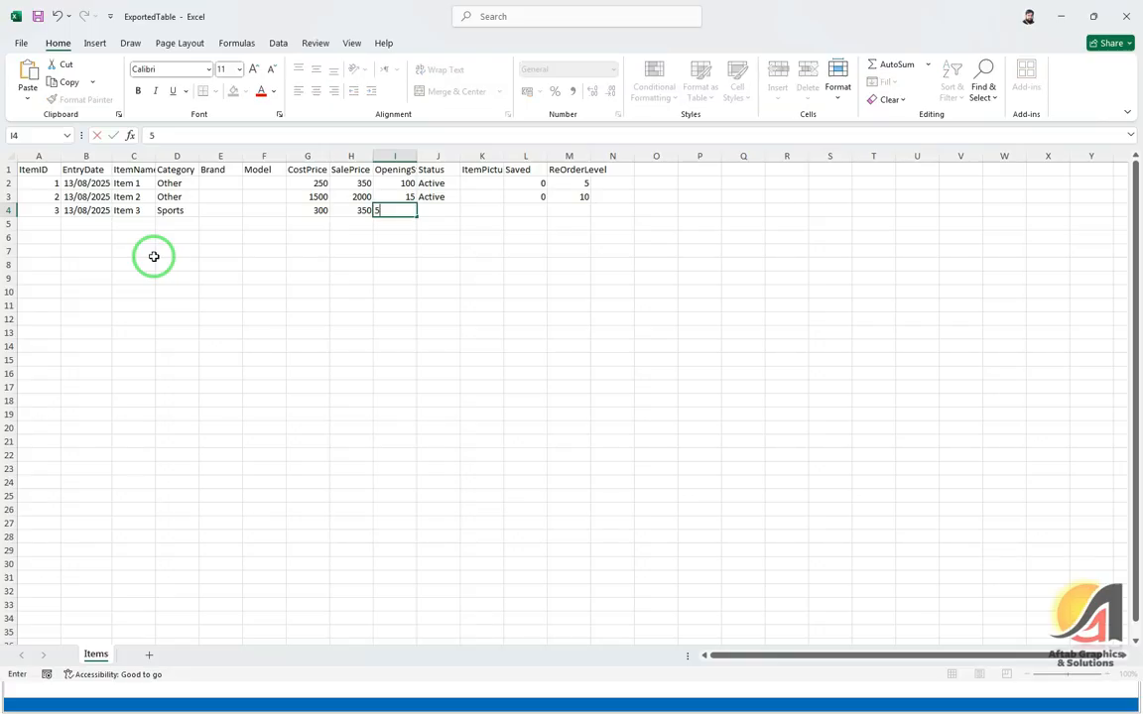
text(5)
key(Tab)
text(Active)
key(Tab)
key(Tab)
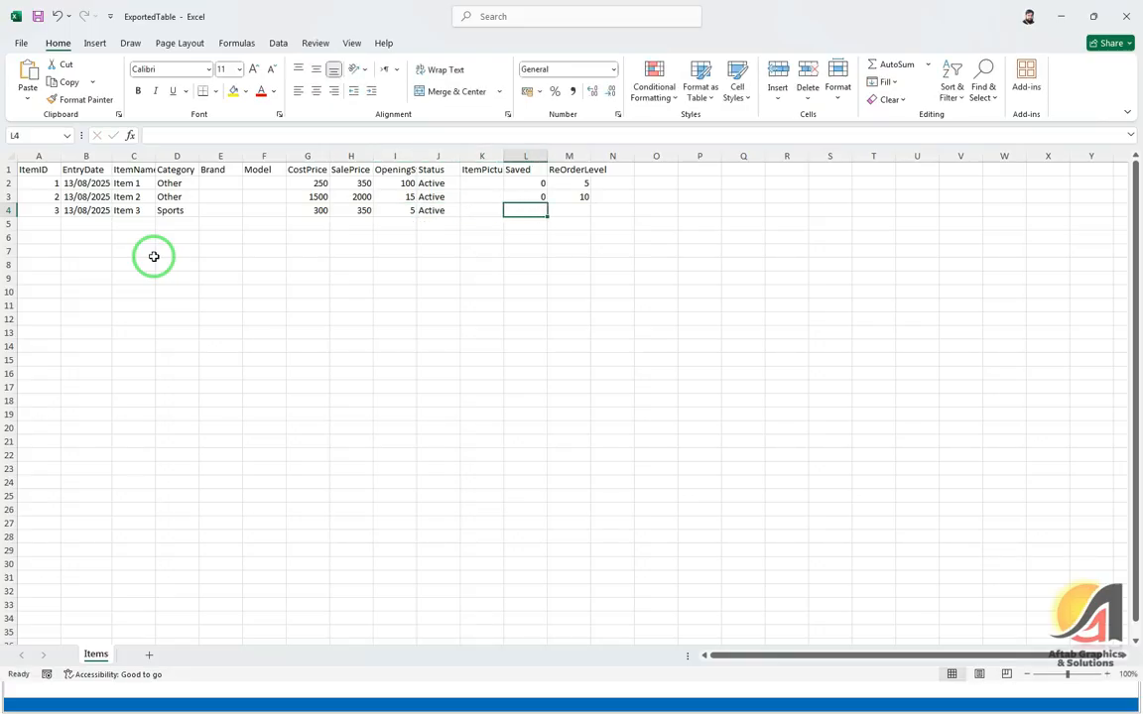
Step: Complete Item 3's row with Saved 0 in L4 and ReOrderLevel 10 in M4
key(Up)
key(Up)
key(shift+Down)
key(shift+Down)
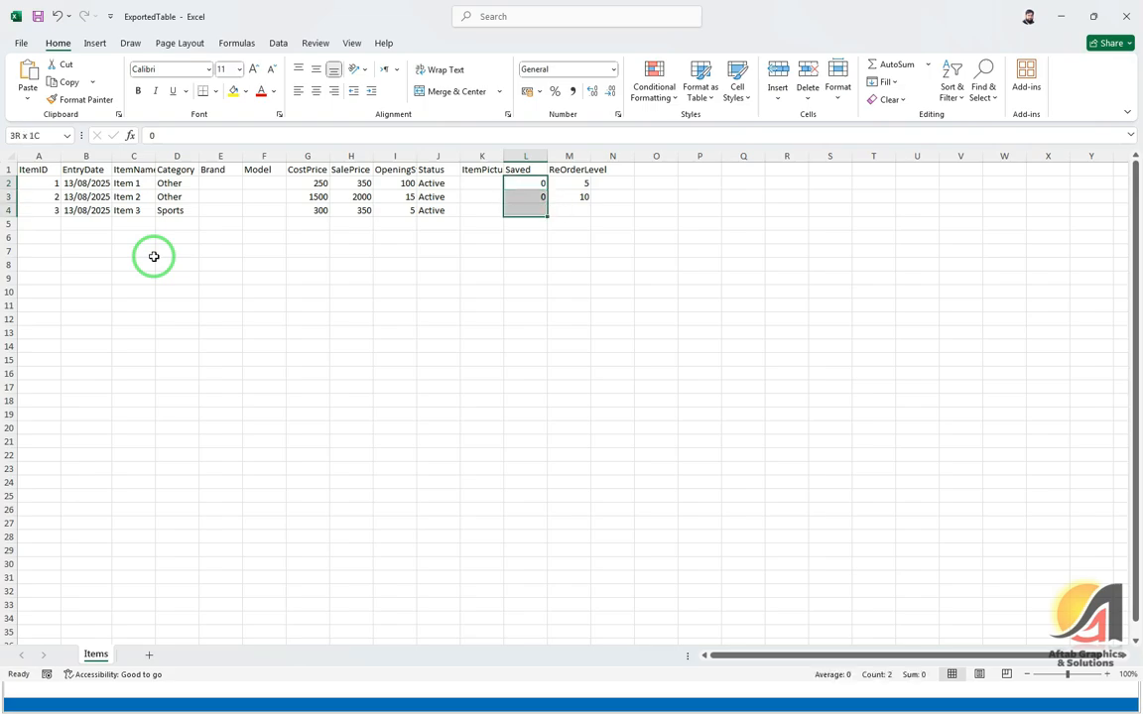
key(shift+Right)
key(Left)
key(Down)
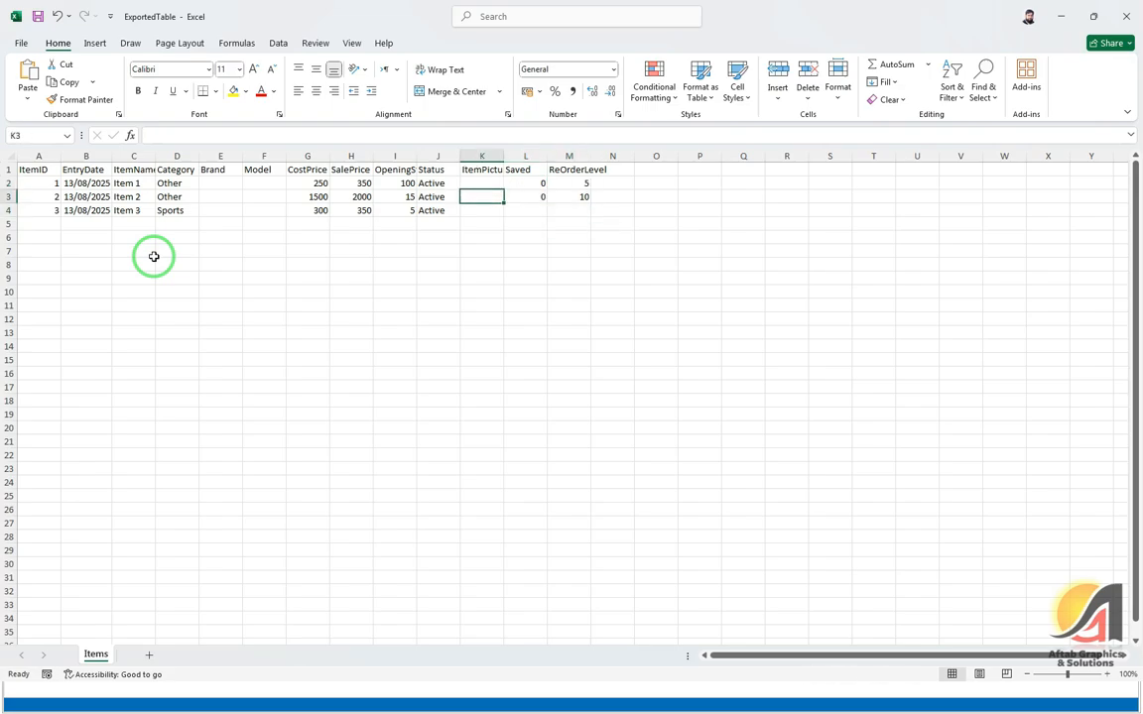
key(Down)
key(Right)
text(0)
key(Tab)
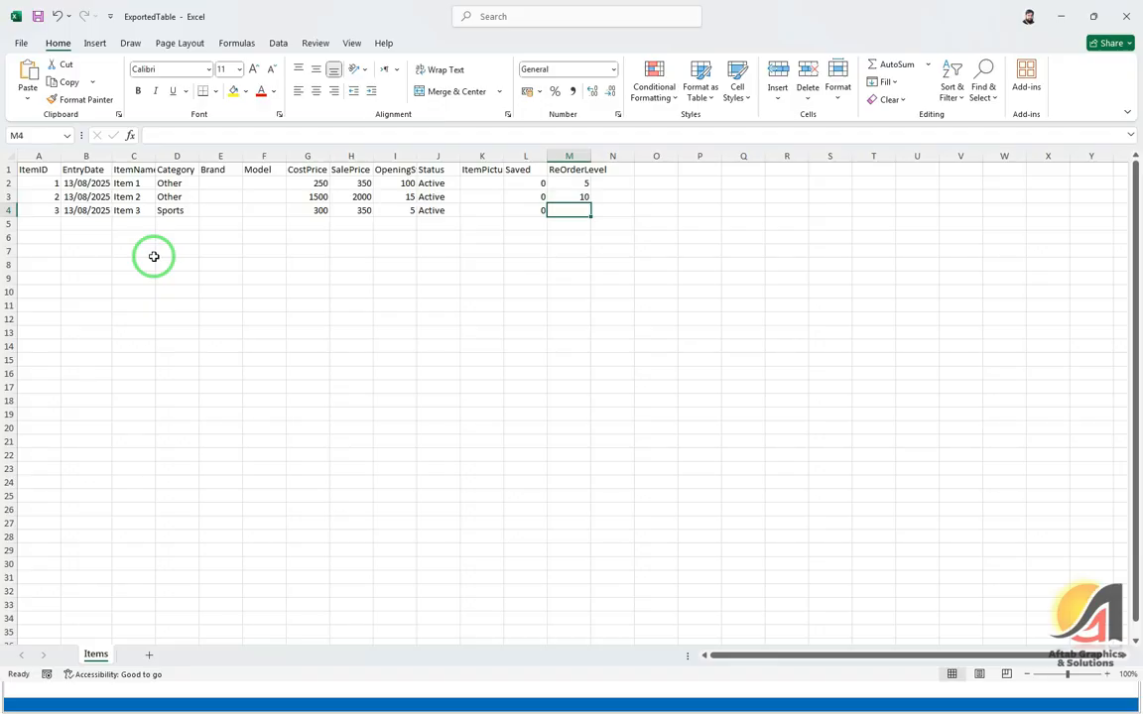
text(10)
key(Return)
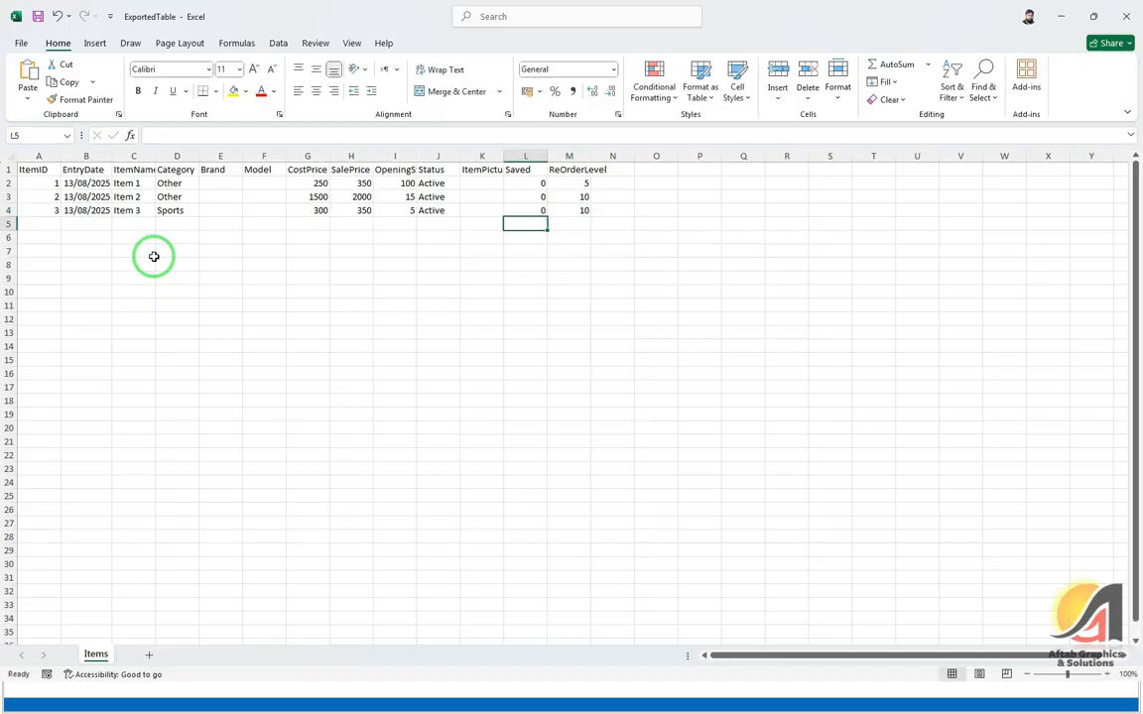
Step: Add Item 4 in row 5: today's date, Sports, cost 350, sale 450, stock 10, Active, Saved 0, ReOrderLevel 10
key(Home)
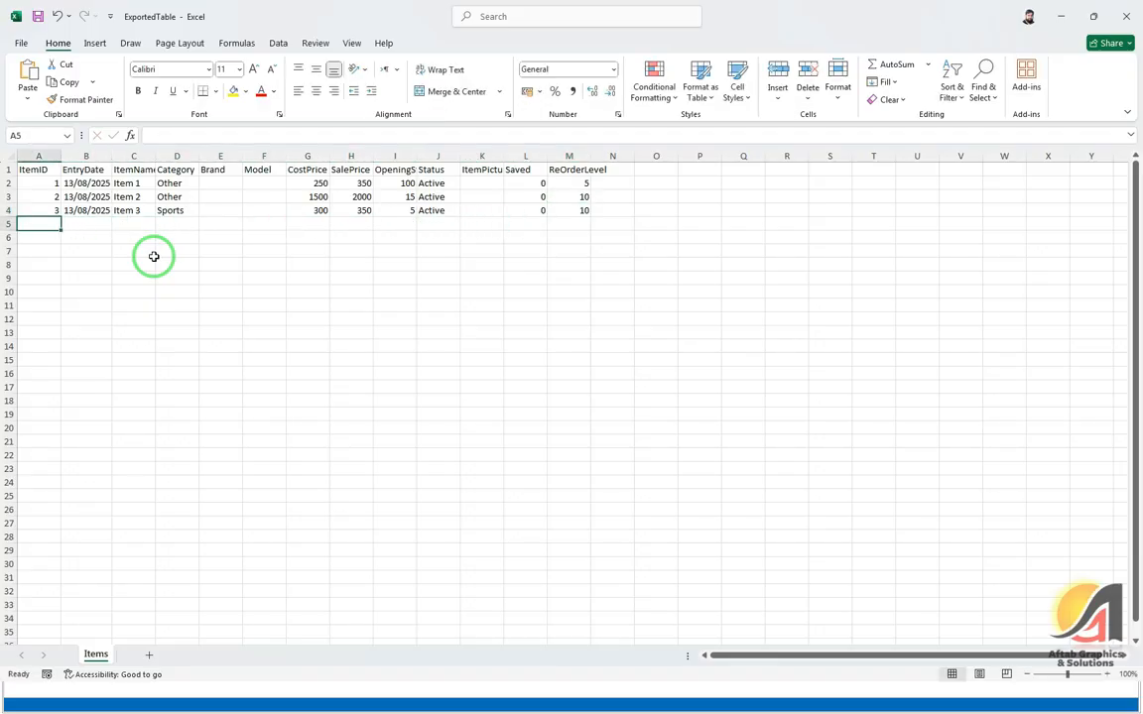
text(4)
key(Tab)
key(ctrl+semicolon)
key(Tab)
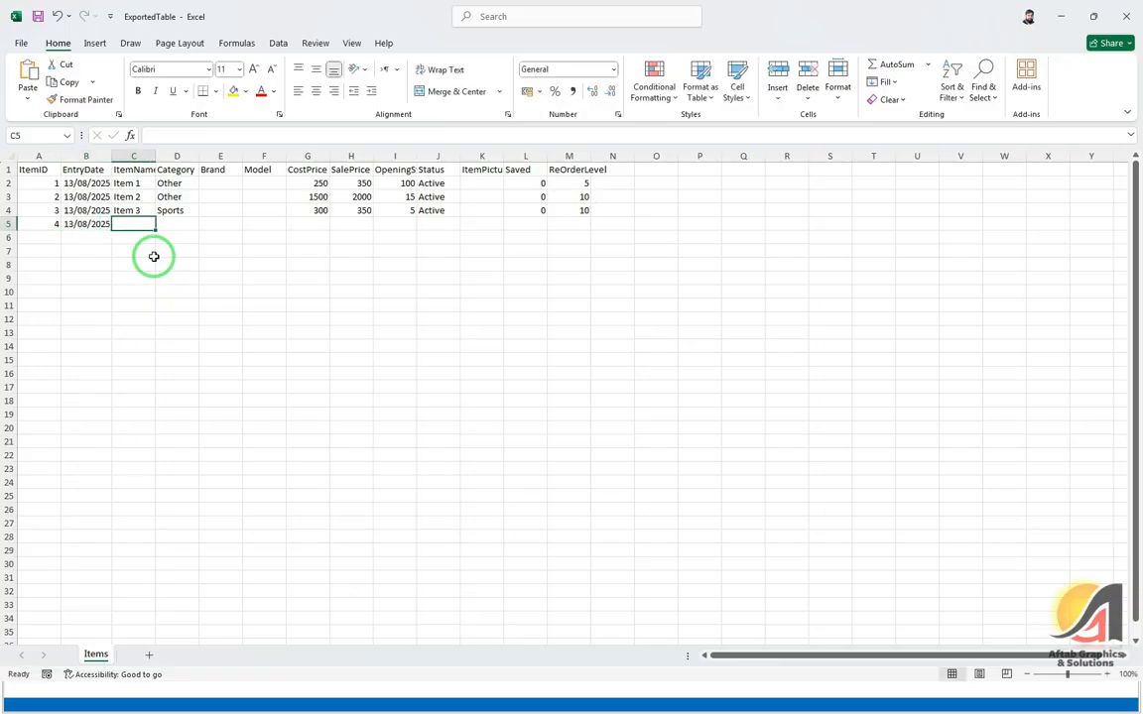
text(Item 4)
key(Tab)
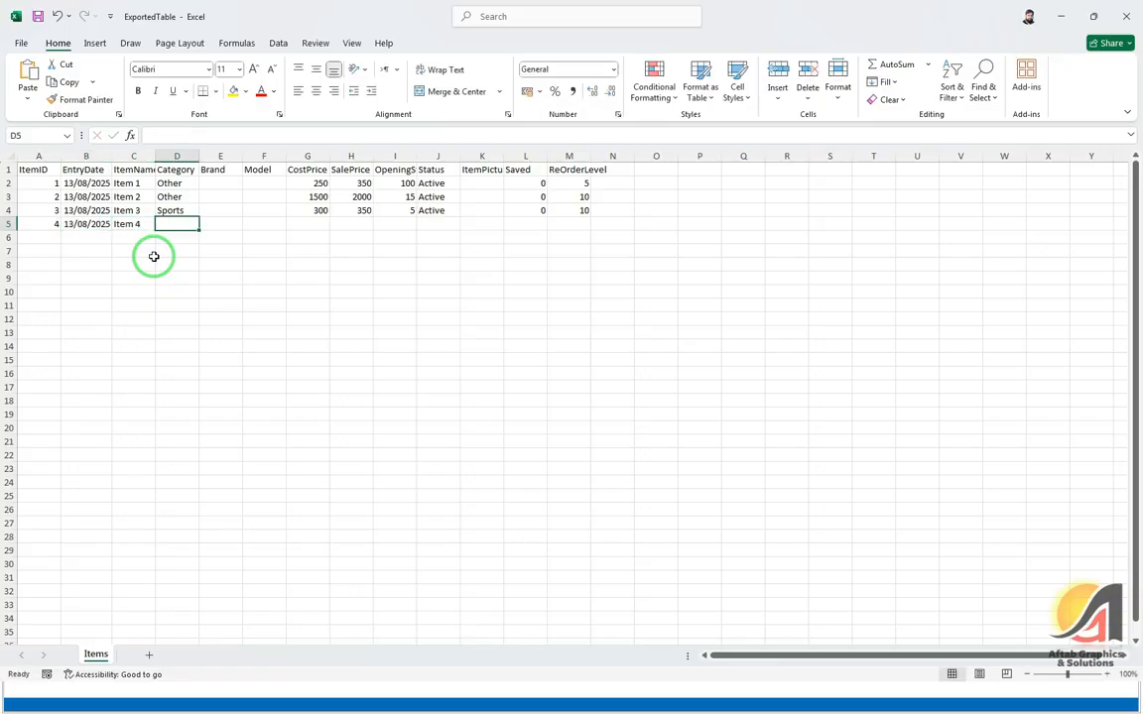
text(Sports)
key(Tab)
key(Tab)
key(Tab)
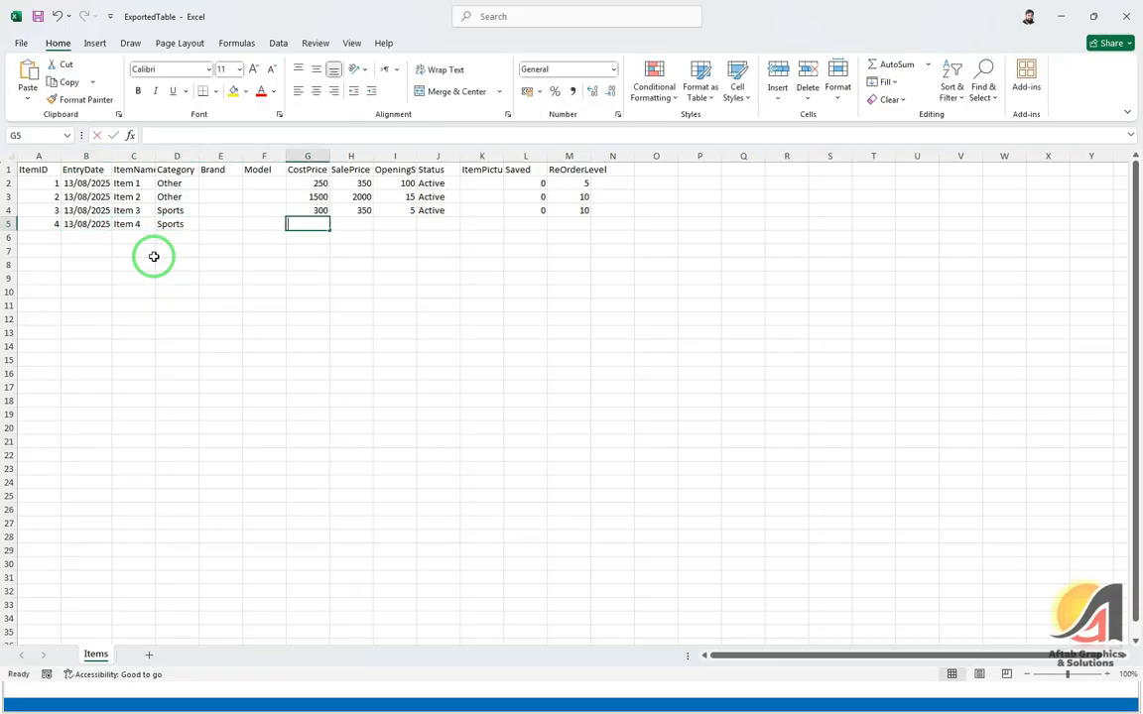
text(350)
key(Tab)
text(450)
key(Tab)
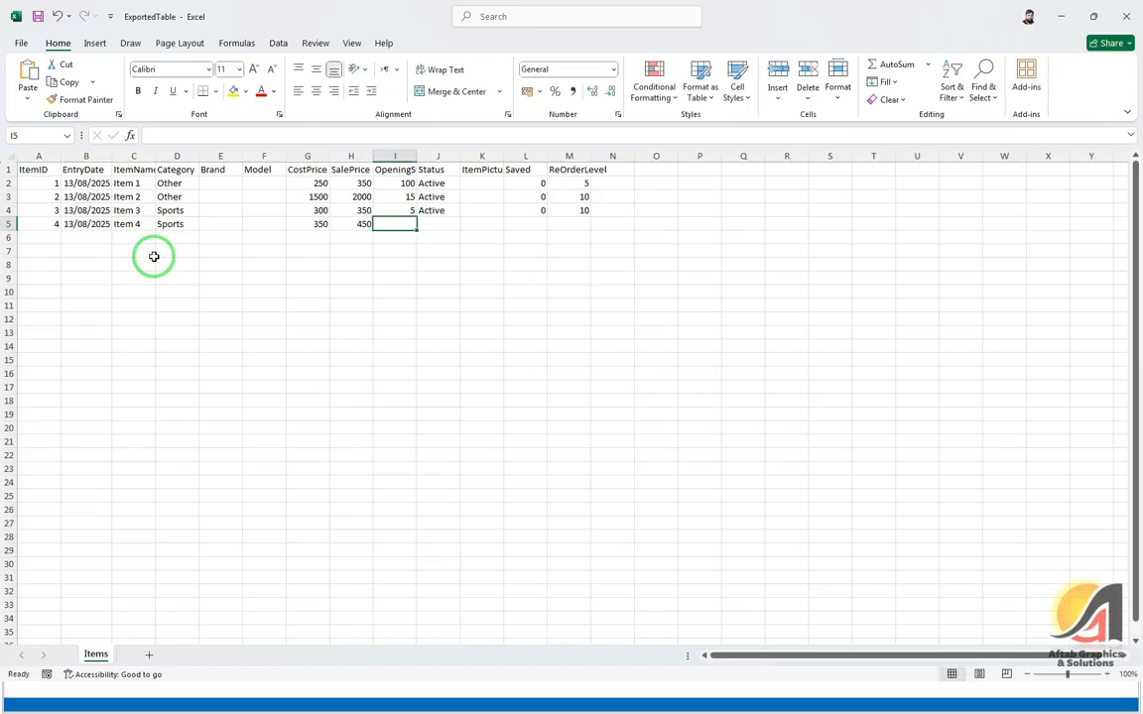
text(10)
key(Tab)
text(Active)
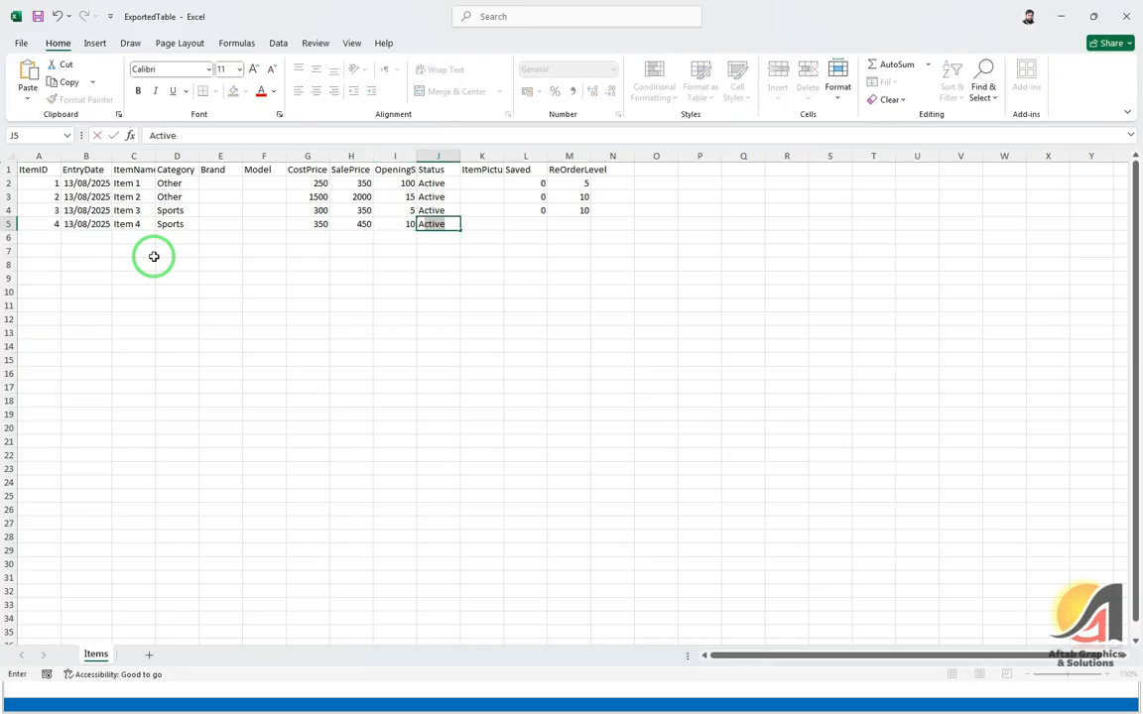
key(Tab)
key(Tab)
key(Tab)
key(shift+Tab)
text(0)
key(Tab)
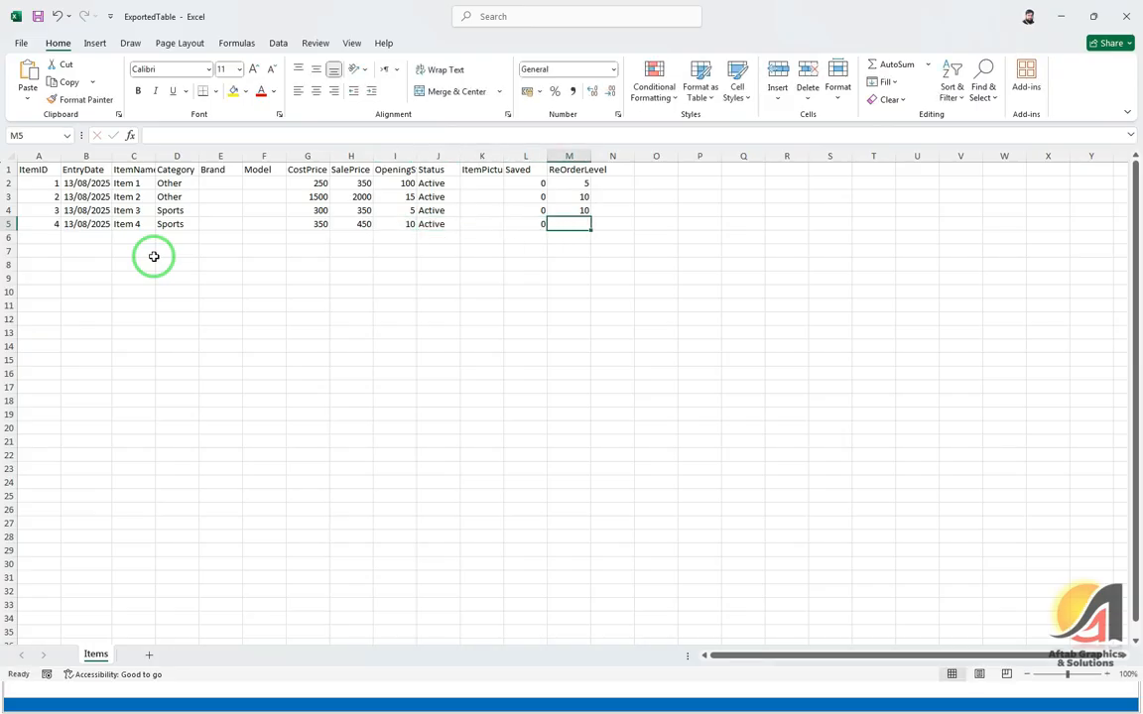
text(10)
key(Tab)
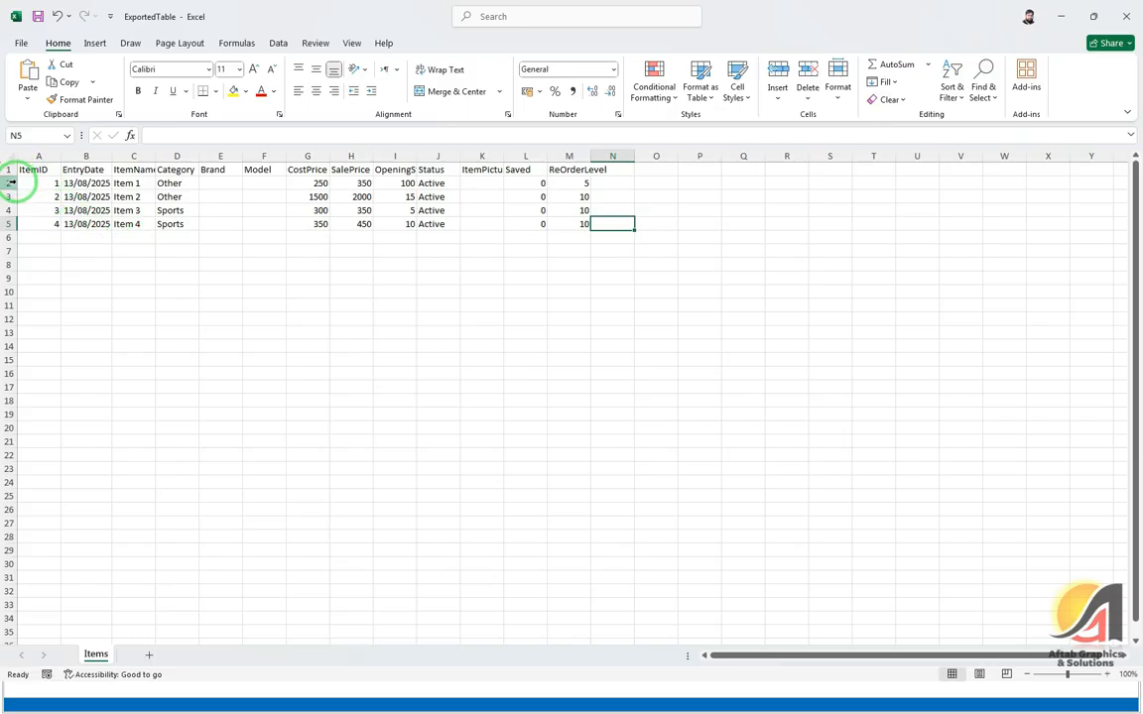
Step: Delete the Item 1 and Item 2 rows and close the workbook
drag(9, 183, 12, 198)
right_click(11, 193)
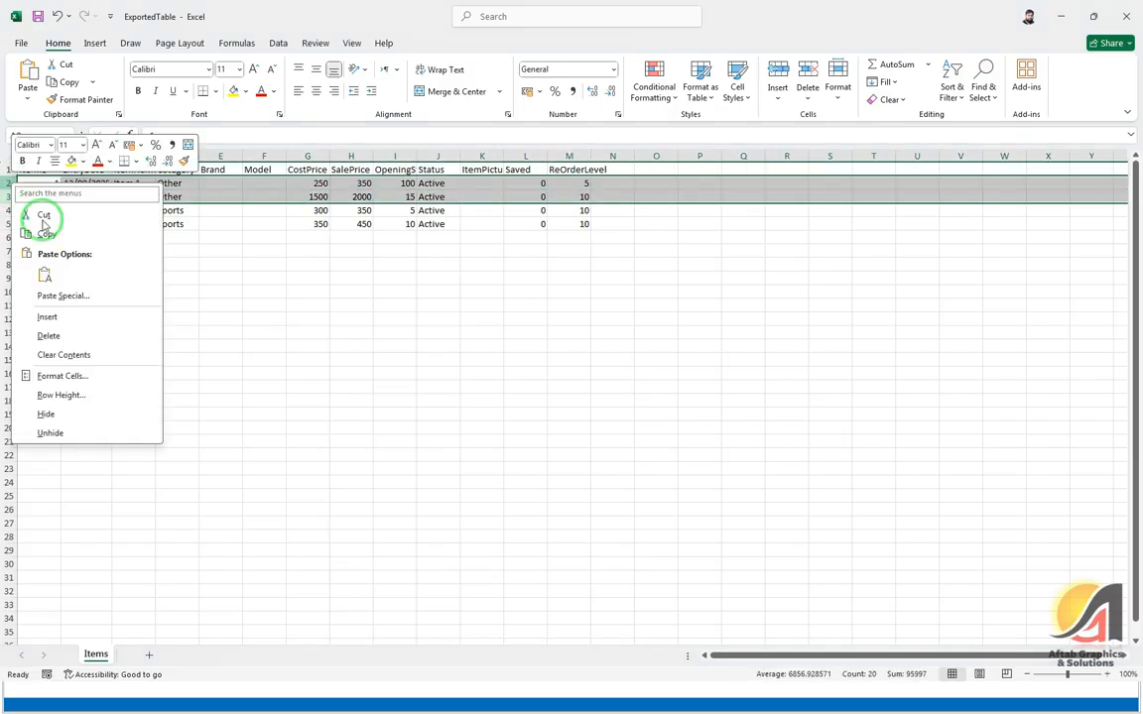
click(58, 335)
click(325, 197)
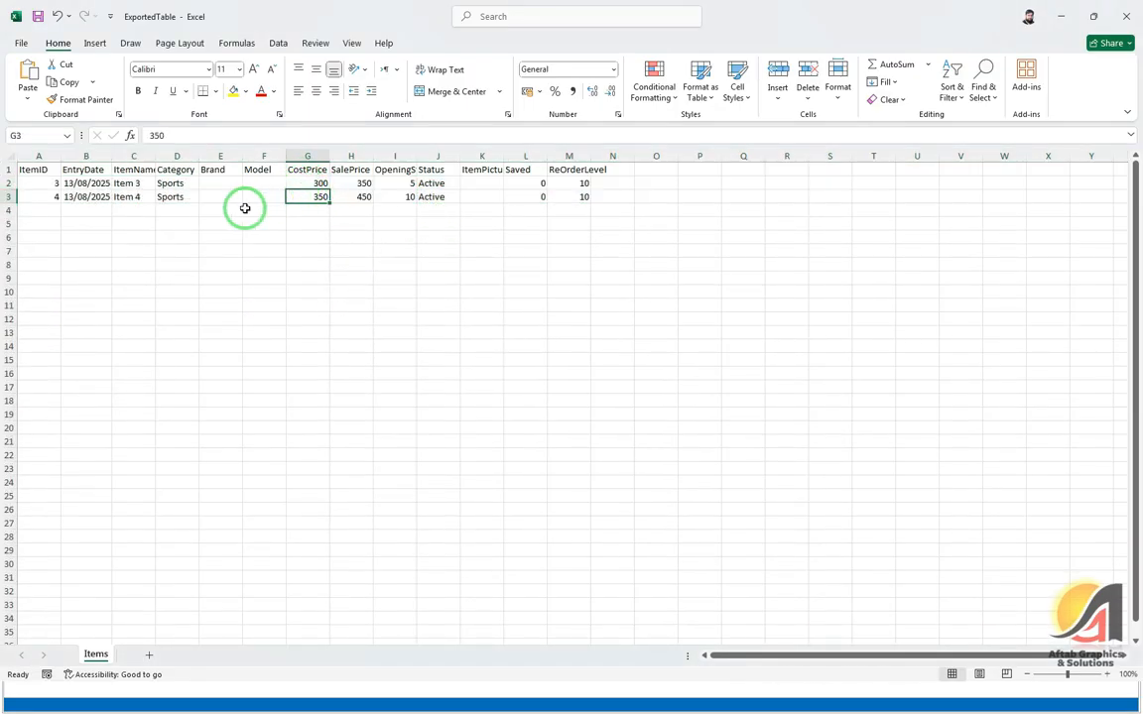
key(Up)
key(Left)
key(Left)
key(Left)
click(351, 183)
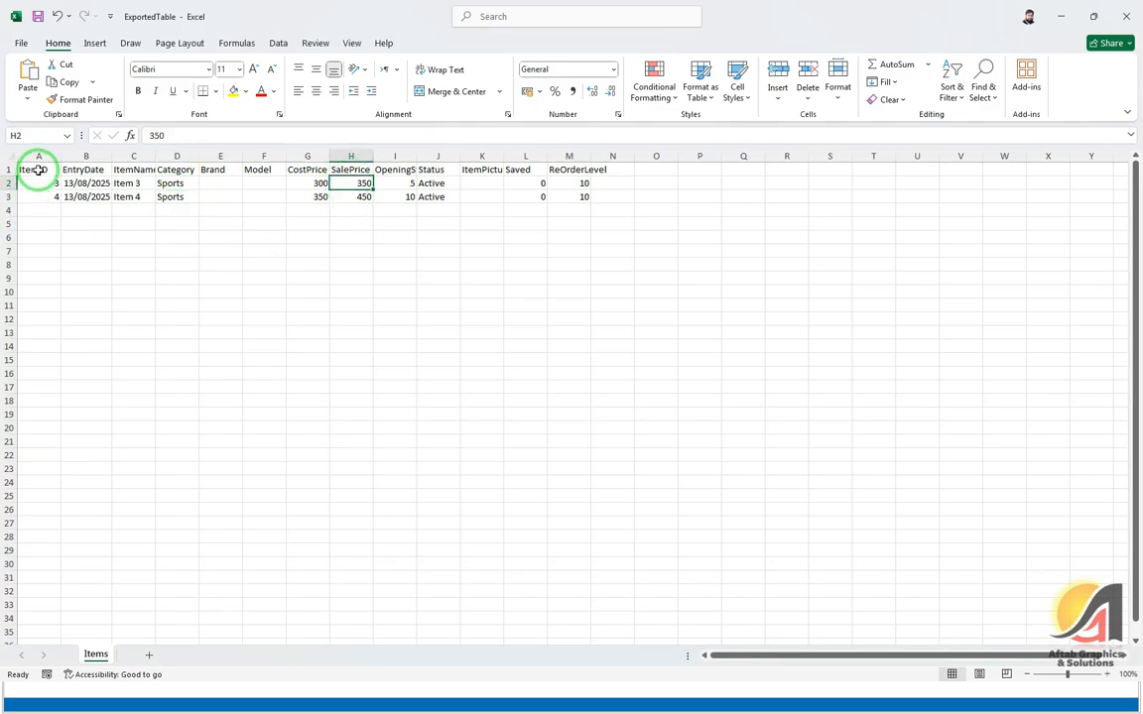
click(1127, 16)
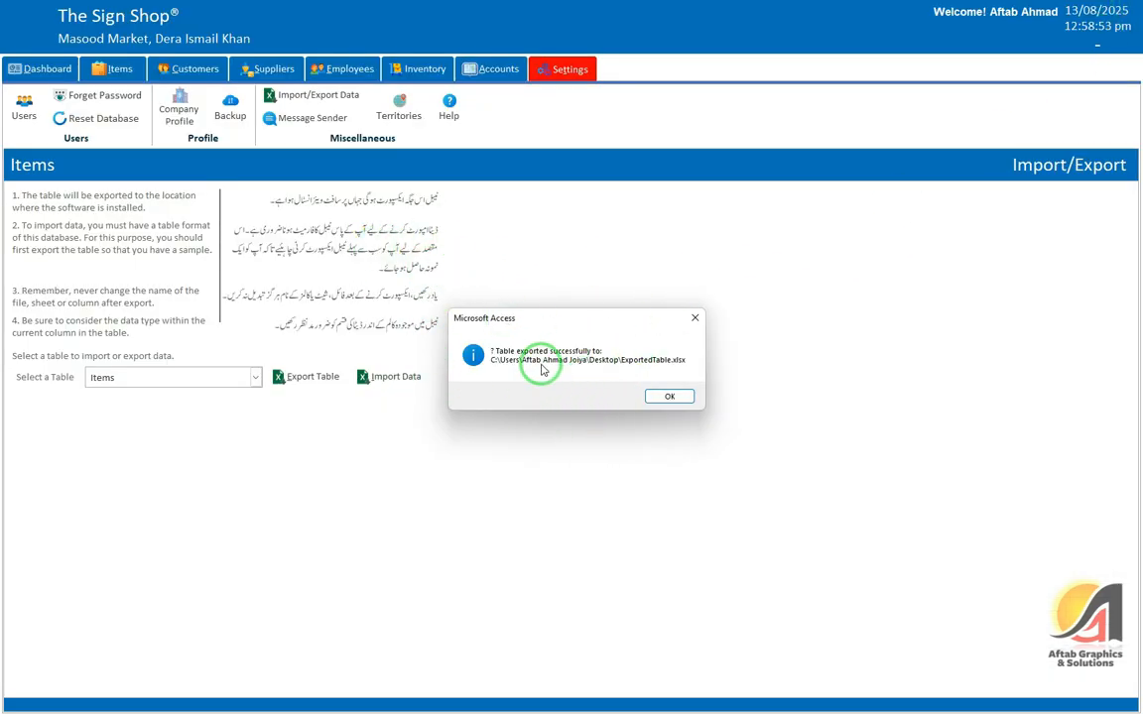
Step: Import the edited spreadsheet back into the Items table via Settings > Import/Export Data
click(666, 397)
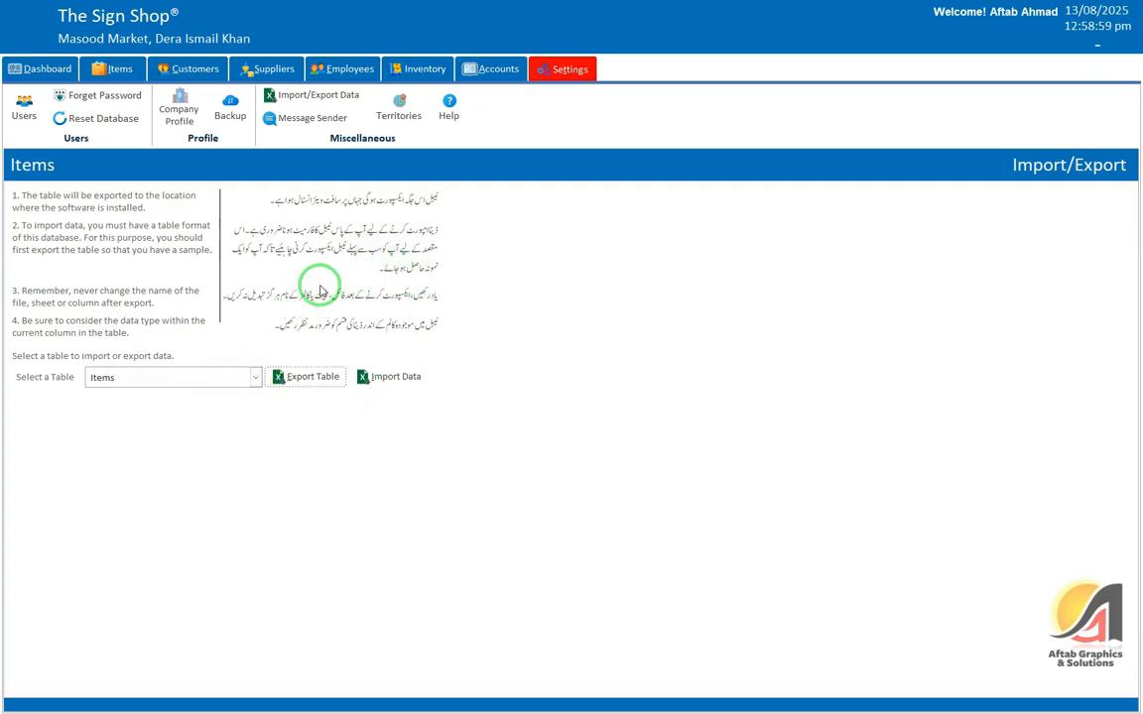
click(44, 69)
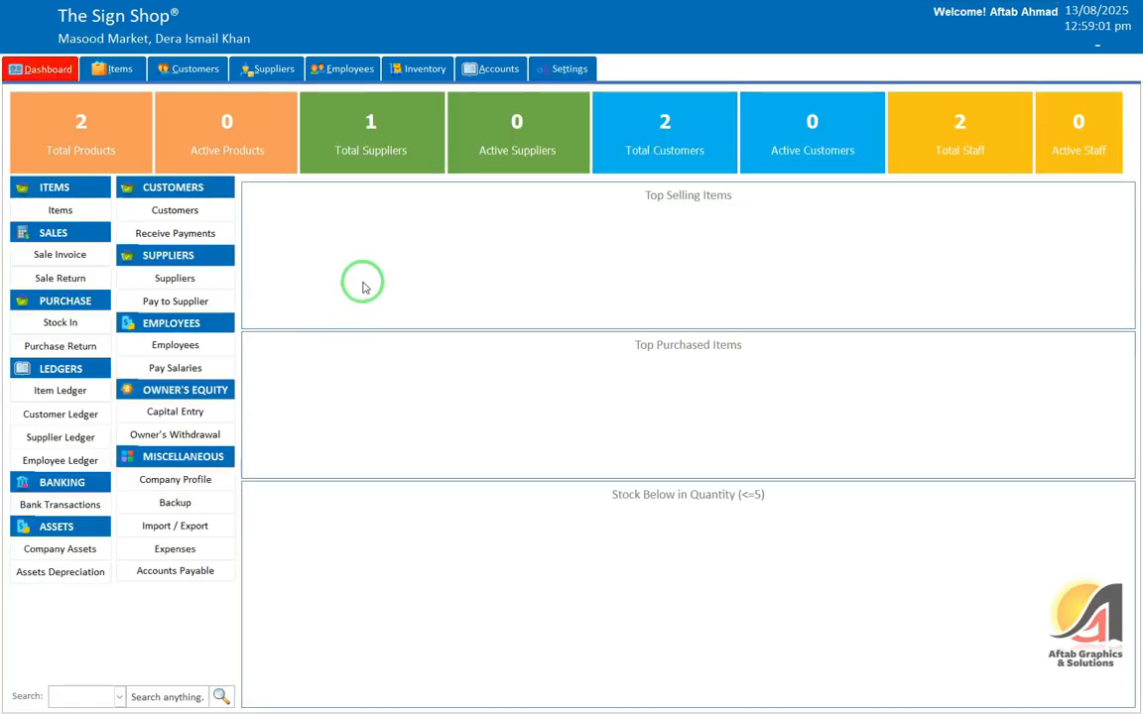
click(577, 75)
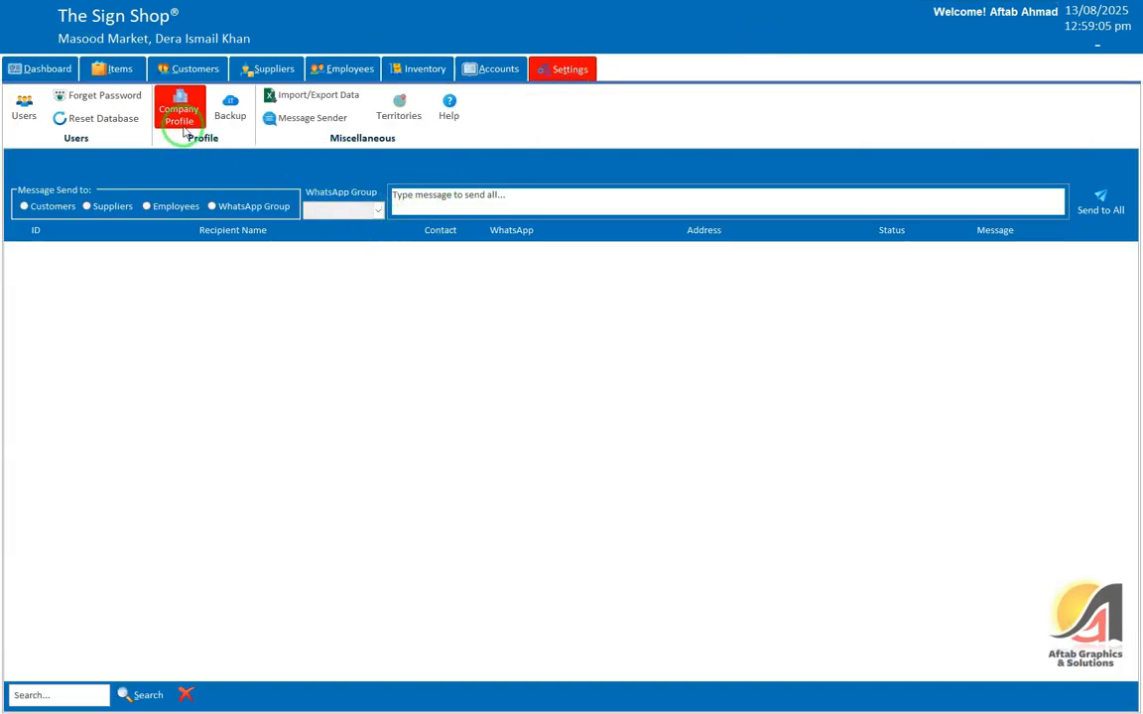
click(303, 96)
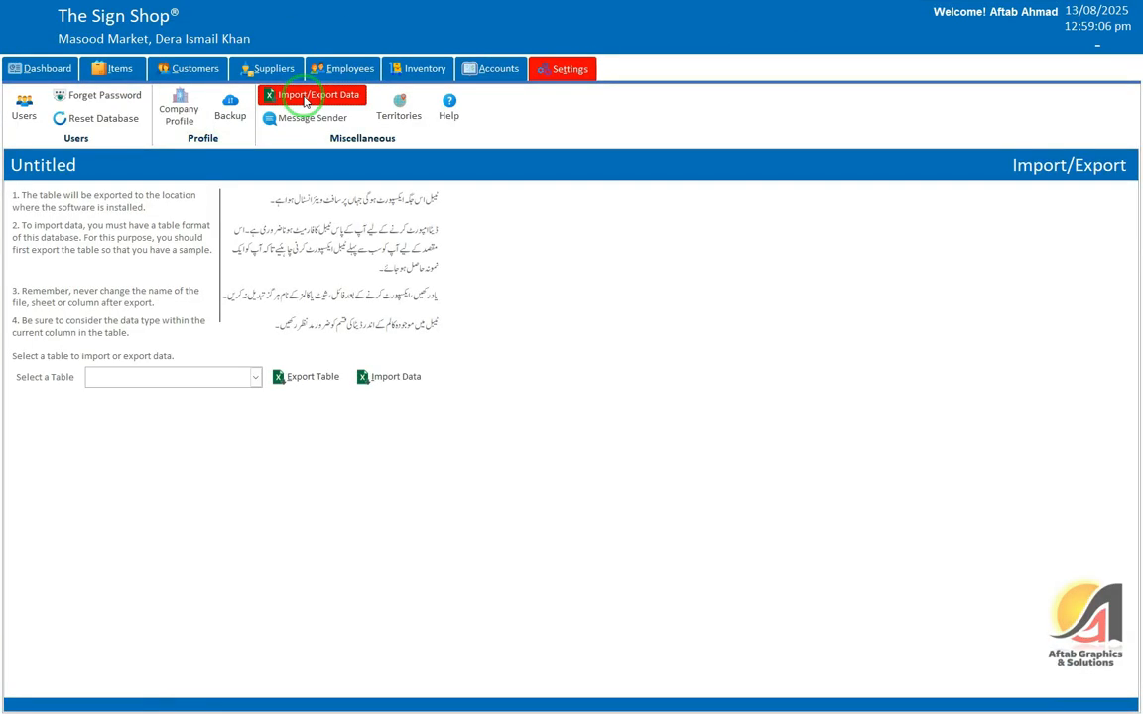
click(255, 377)
click(153, 394)
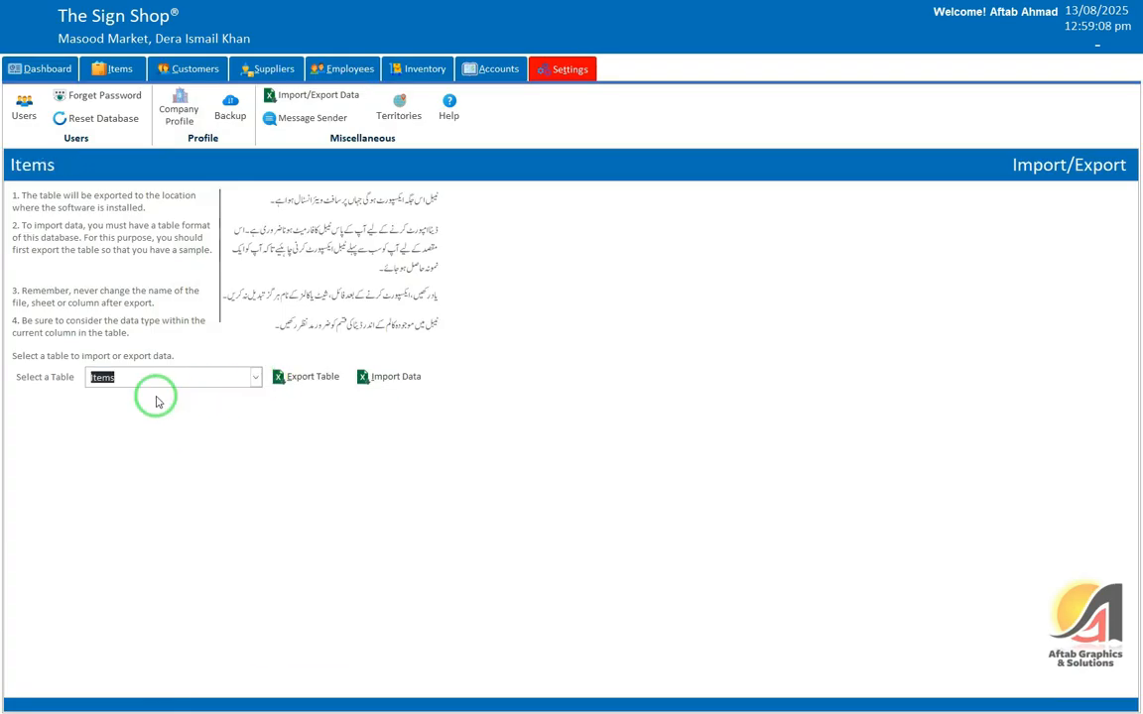
click(374, 380)
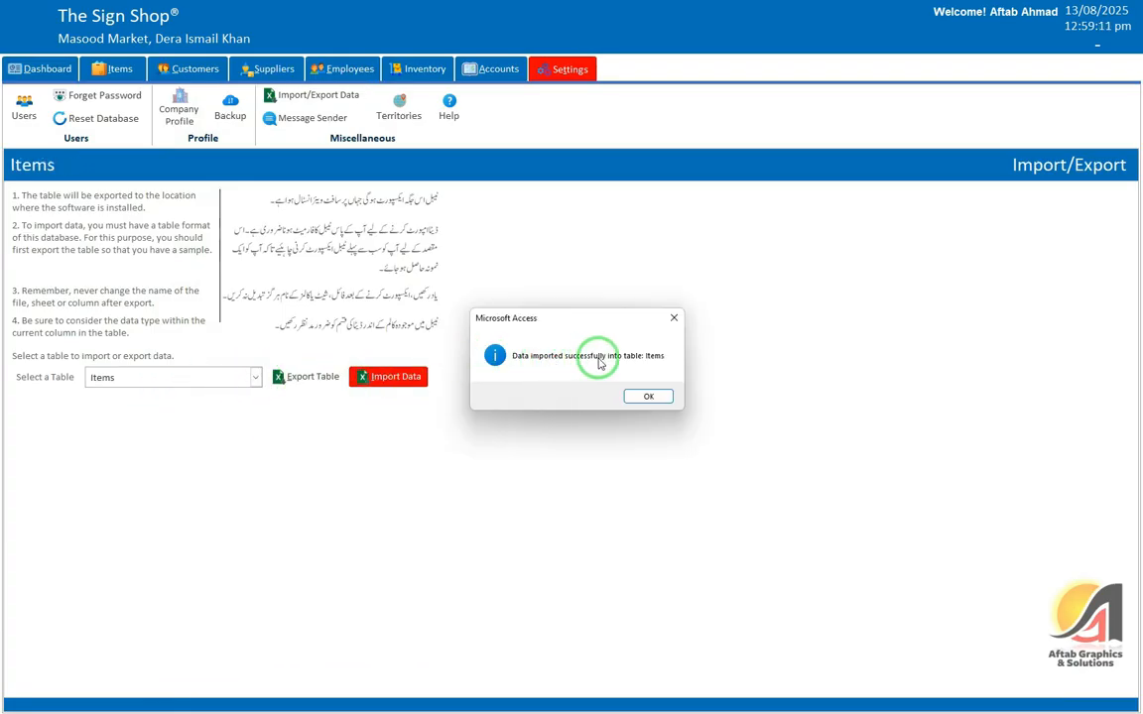
click(650, 397)
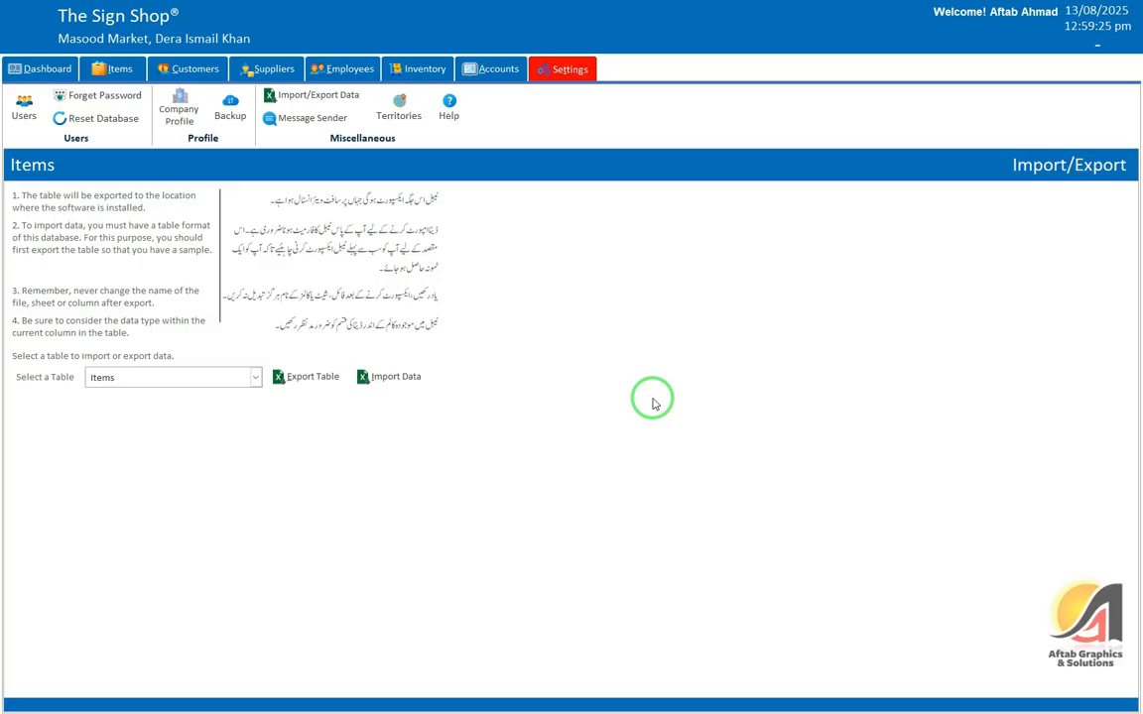
Step: Review the Items list showing Item 3 (300/350, stock 5) and Item 4 (350/450, stock 10), then open the Start menu
click(121, 68)
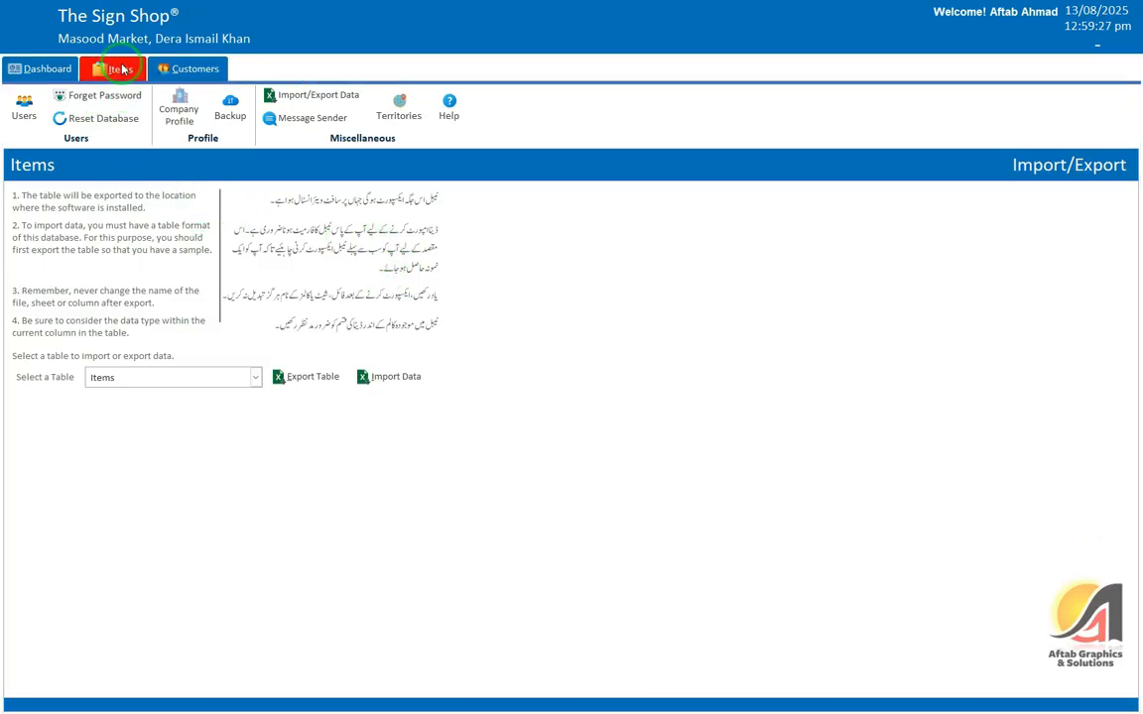
click(72, 109)
click(229, 231)
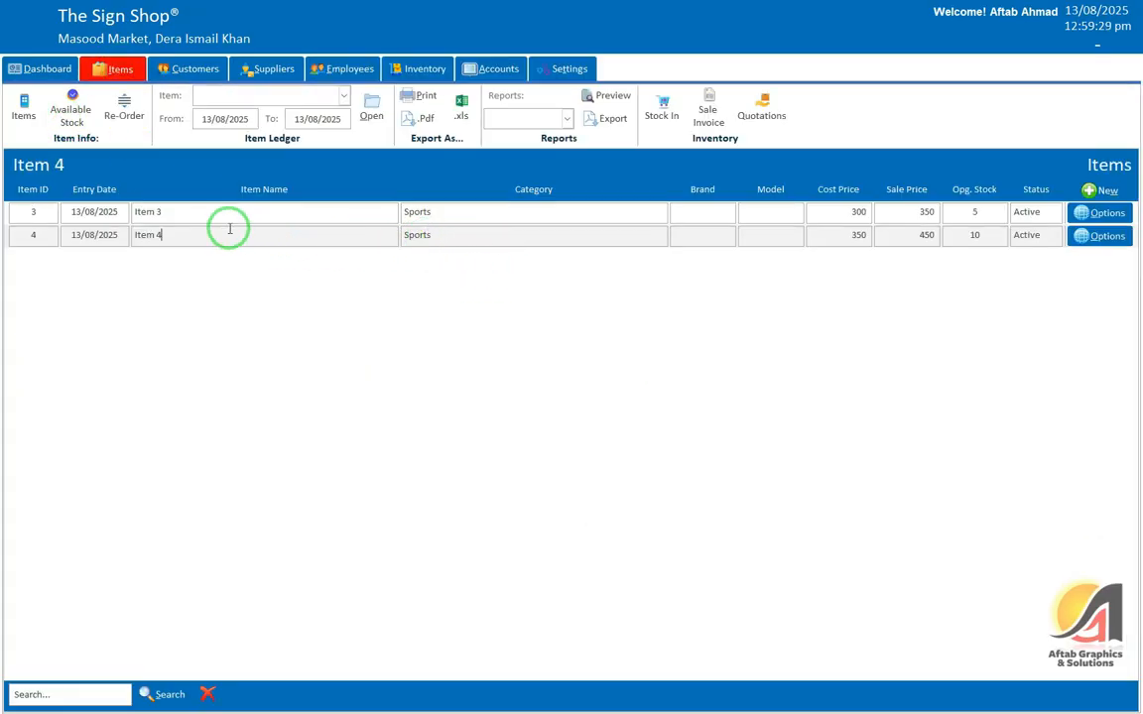
click(237, 216)
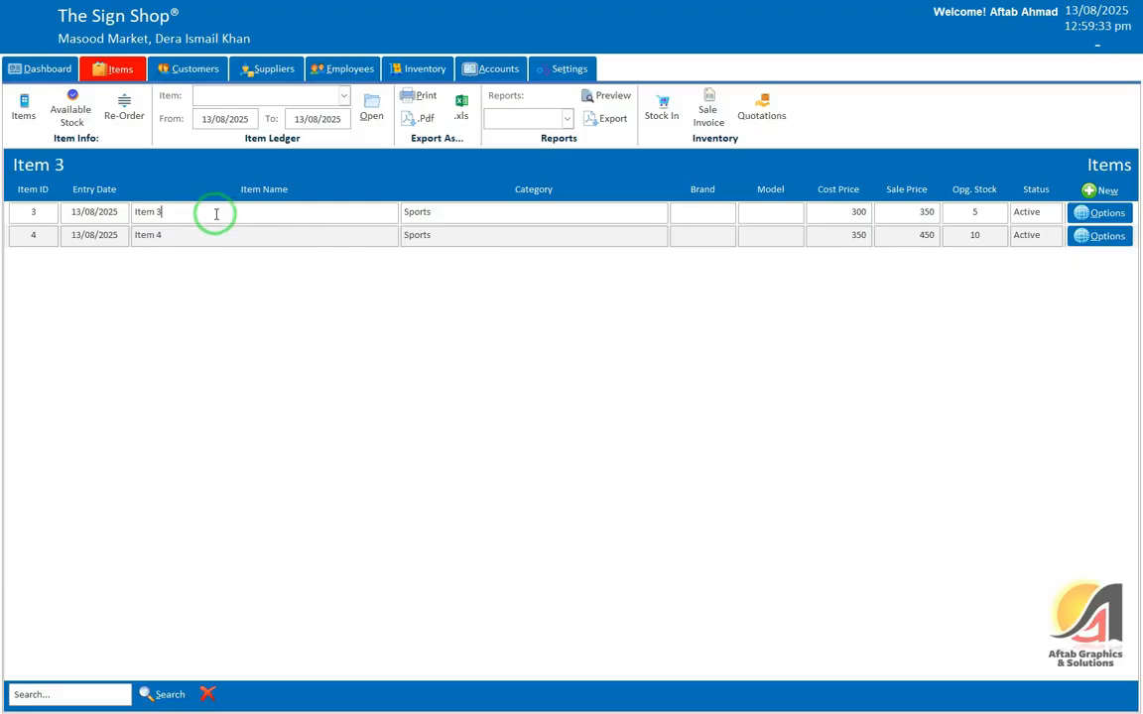
click(198, 241)
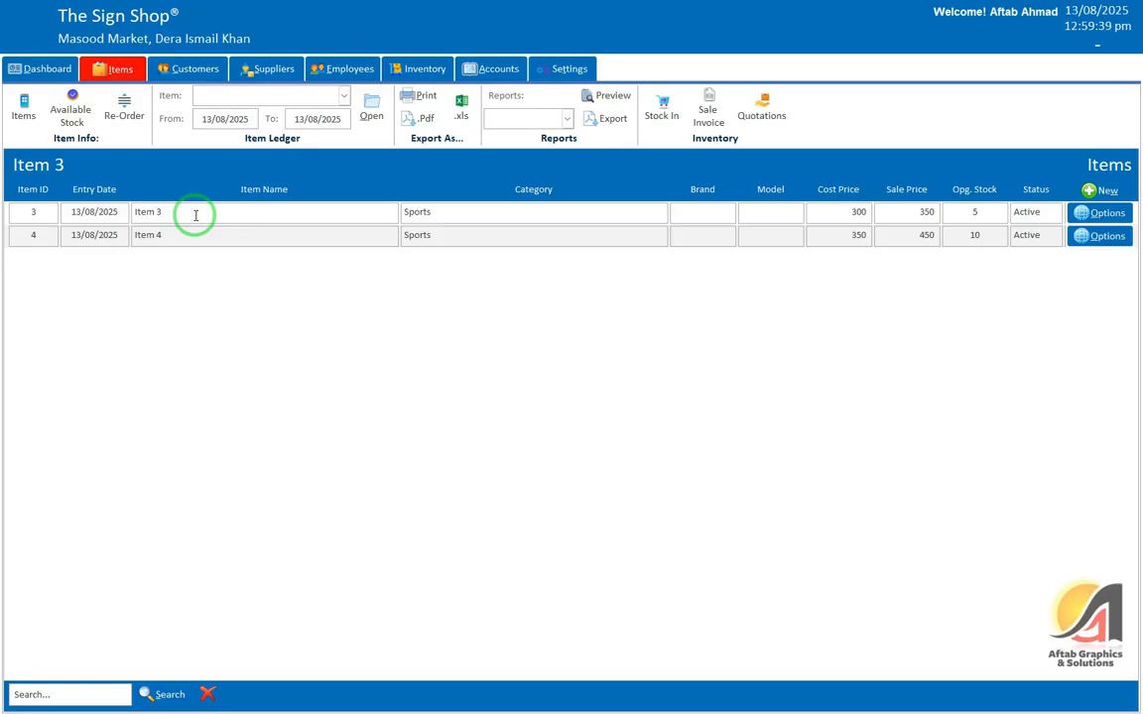
click(183, 237)
click(182, 212)
click(183, 236)
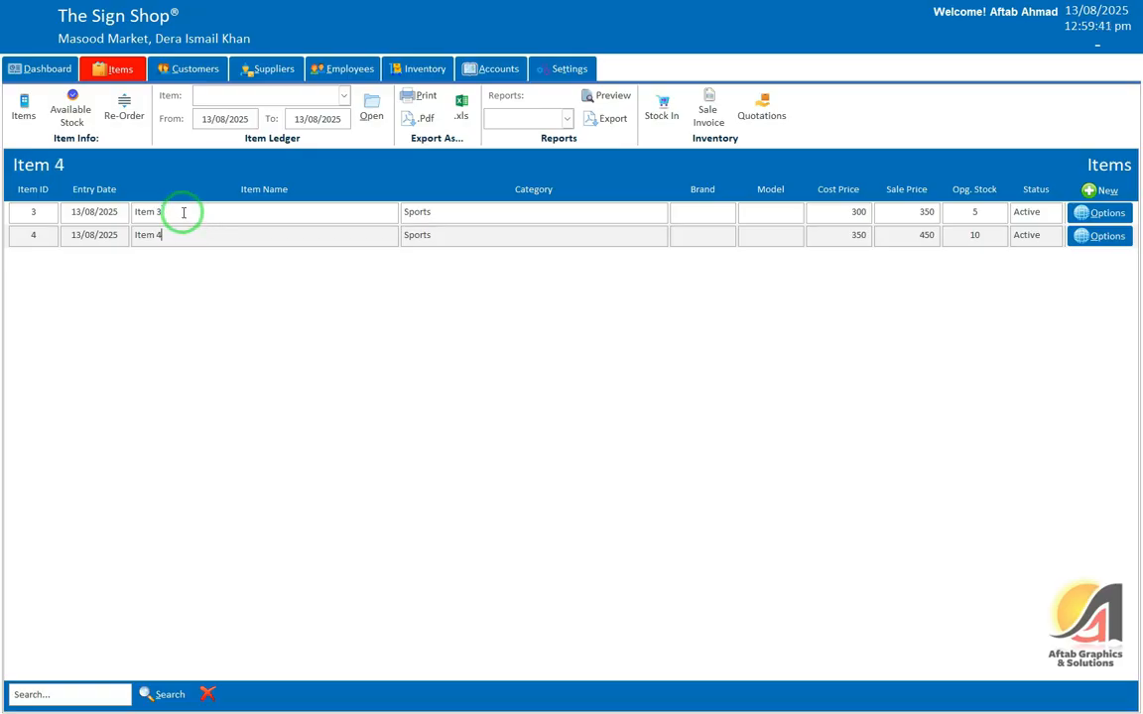
click(184, 212)
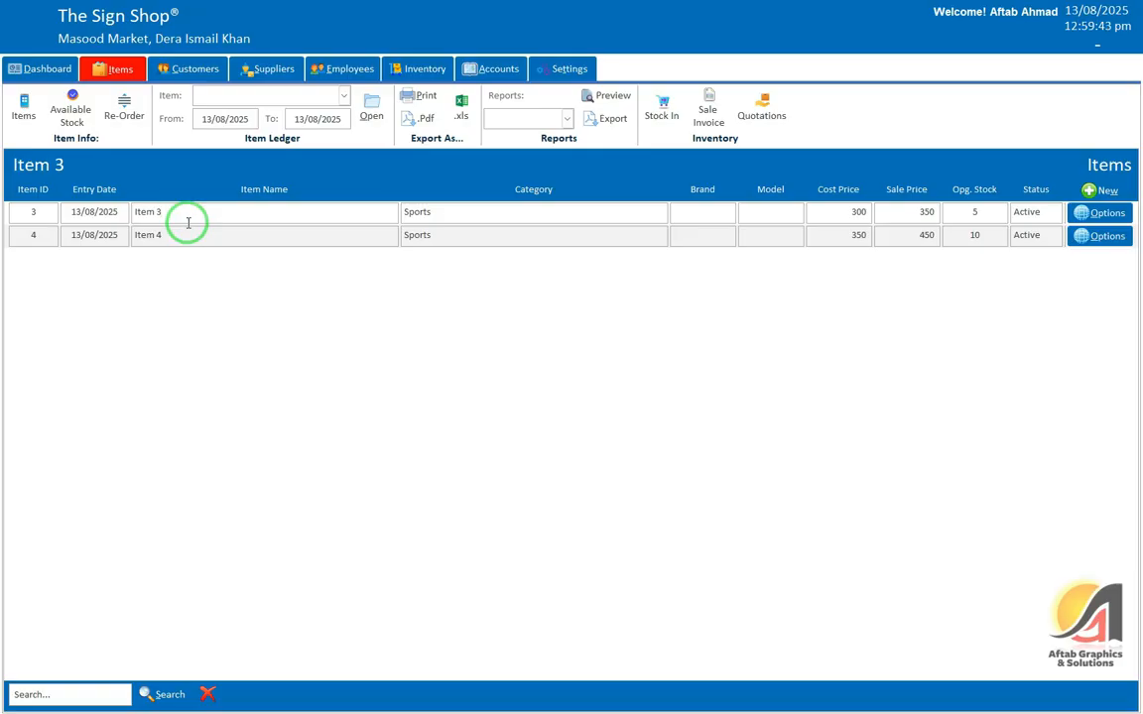
key(super)
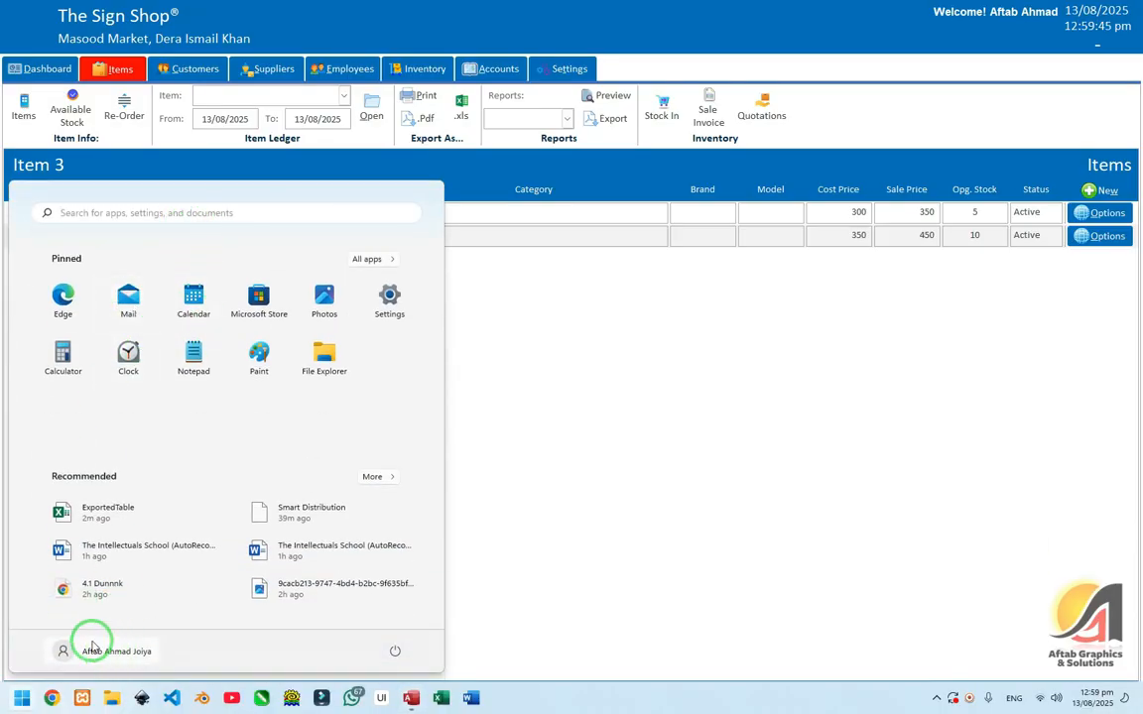
Step: Reopen the ExportedTable workbook, insert two blank rows above the data, and enter ItemIDs 1 and 2
click(102, 511)
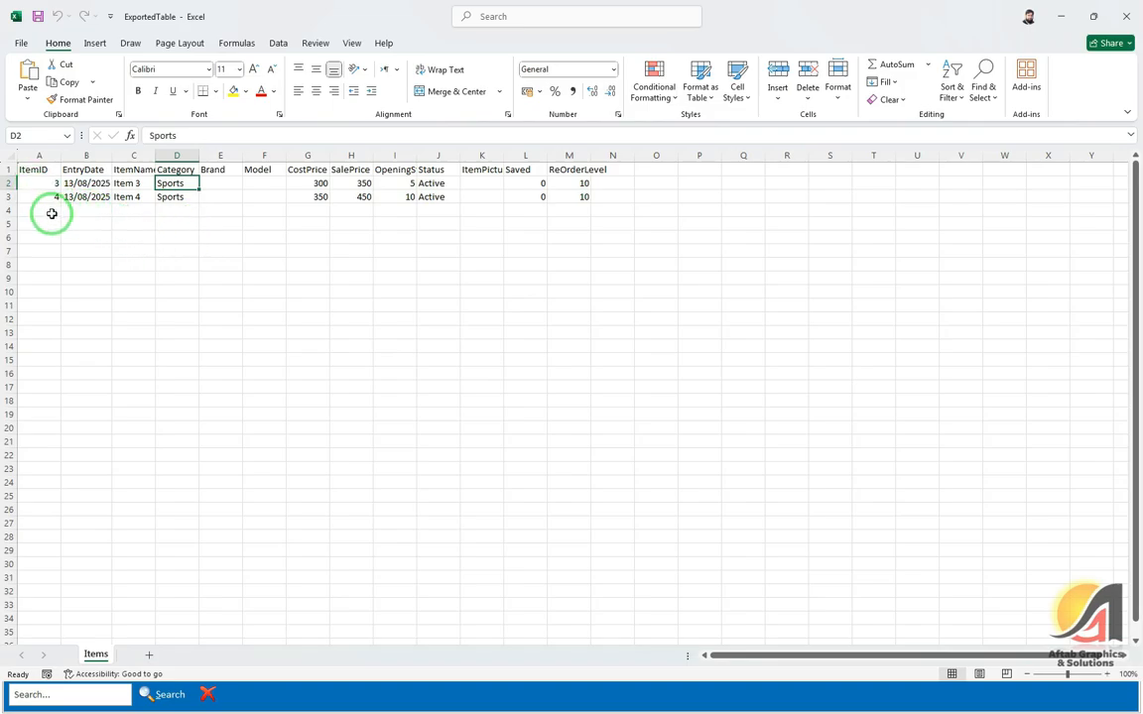
right_click(10, 186)
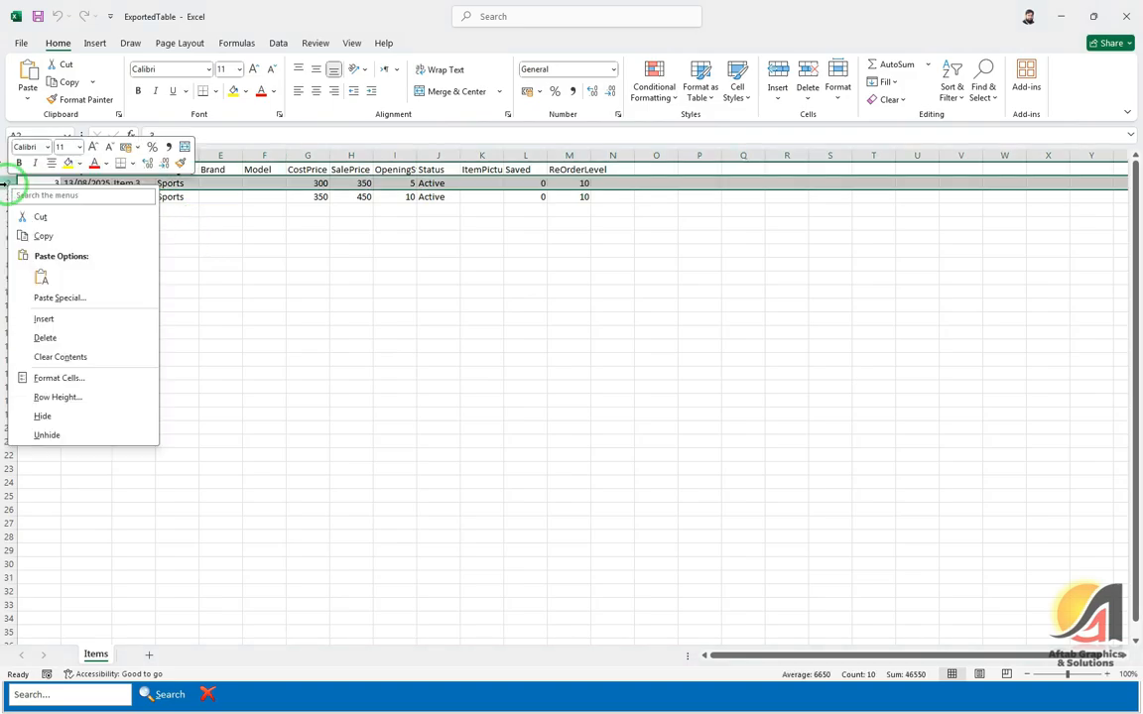
click(43, 319)
click(140, 195)
click(52, 211)
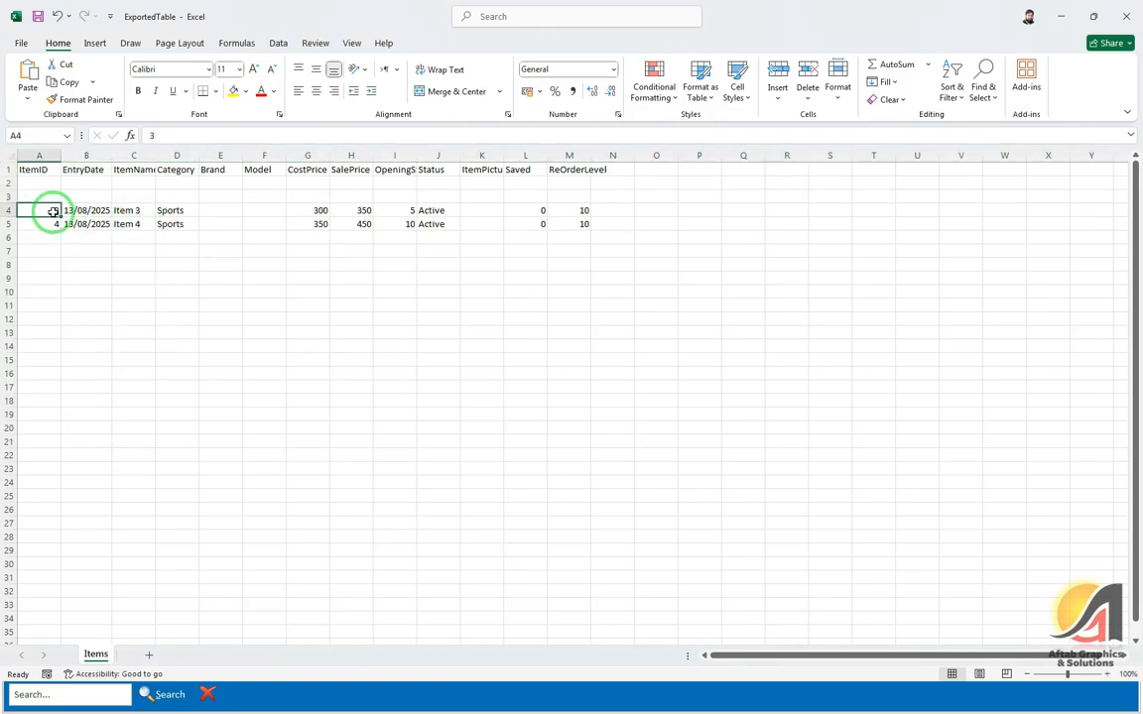
click(55, 185)
text(1)
key(Return)
text(2)
key(Return)
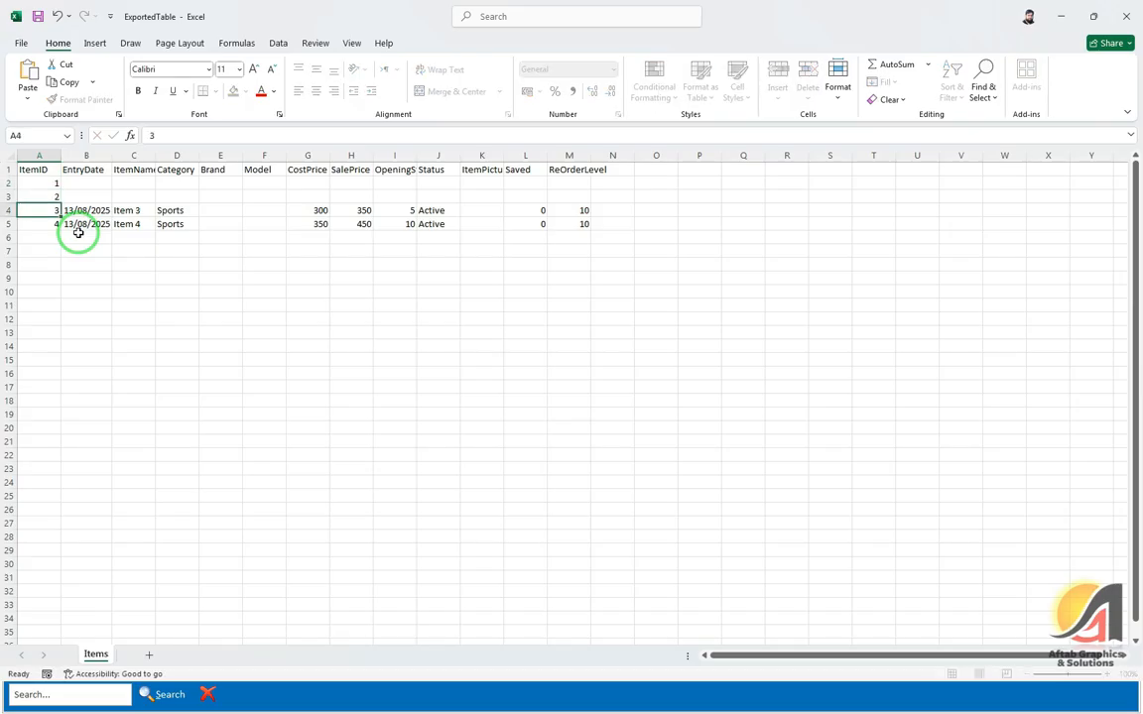
Step: Copy the Item 3 and Item 4 data from B4:M5 into B2:M3
key(Right)
key(shift+Down)
key(shift+Right)
key(shift+Right)
key(shift+Right)
key(shift+Right)
key(shift+Right)
key(shift+Right)
key(shift+Right)
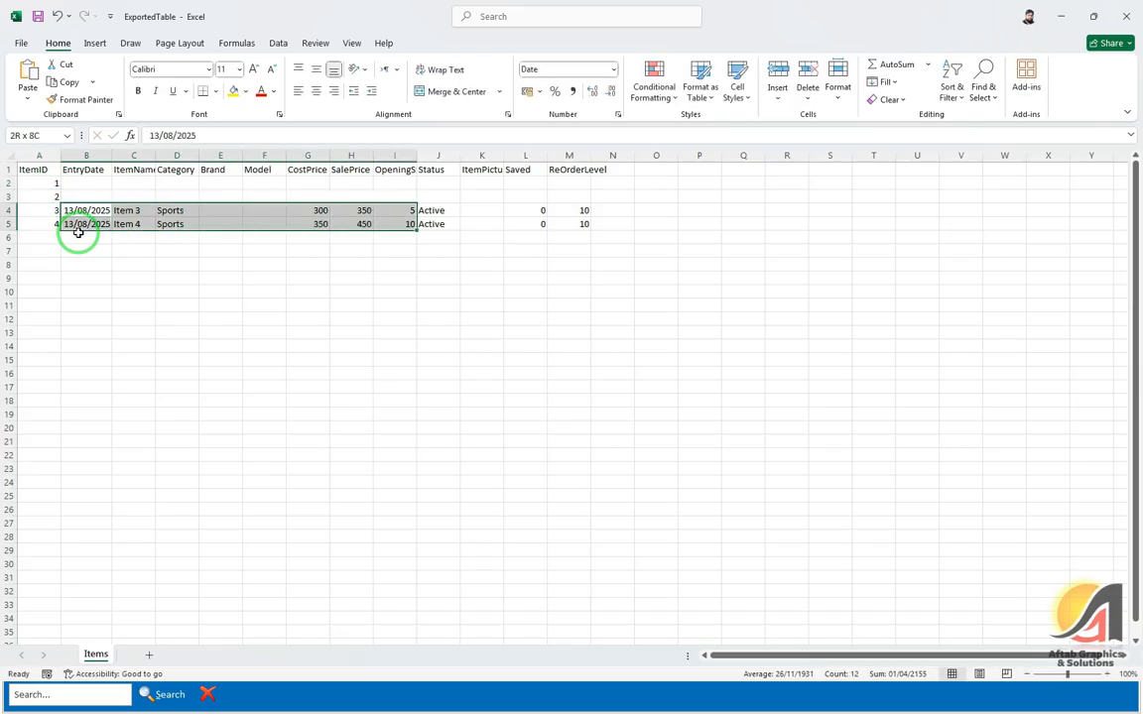
key(shift+Right)
key(shift+Right)
key(shift+Right)
key(shift+Right)
key(ctrl+q)
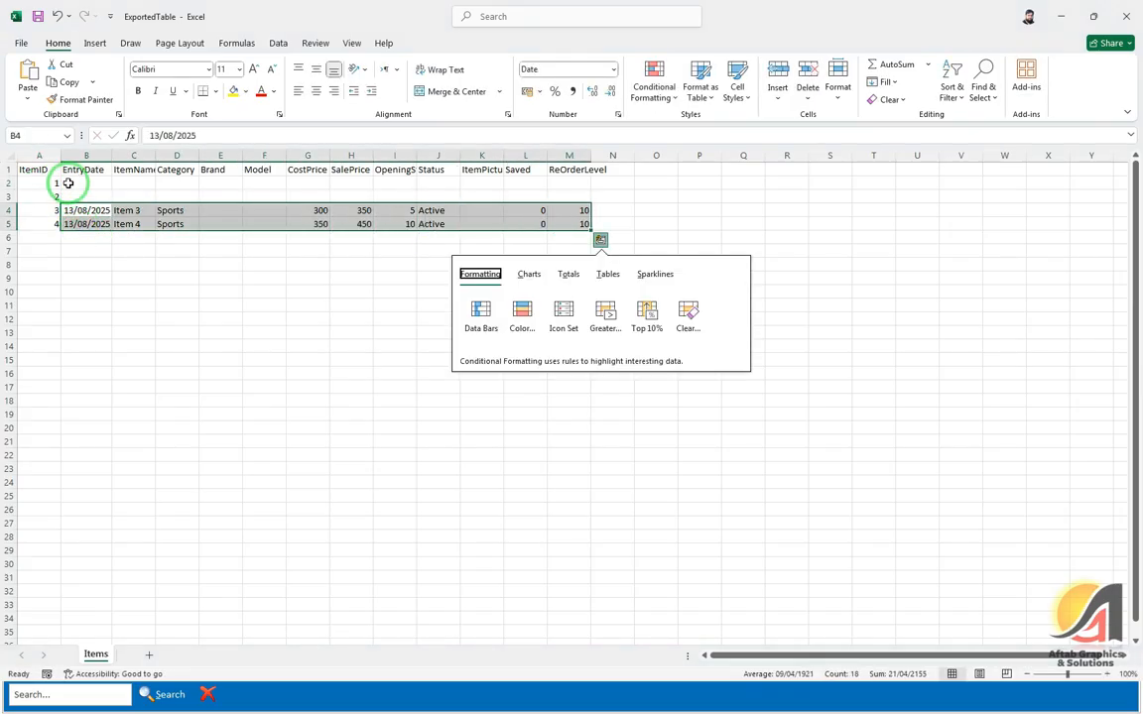
click(67, 184)
drag(75, 210, 585, 225)
key(ctrl+c)
click(103, 187)
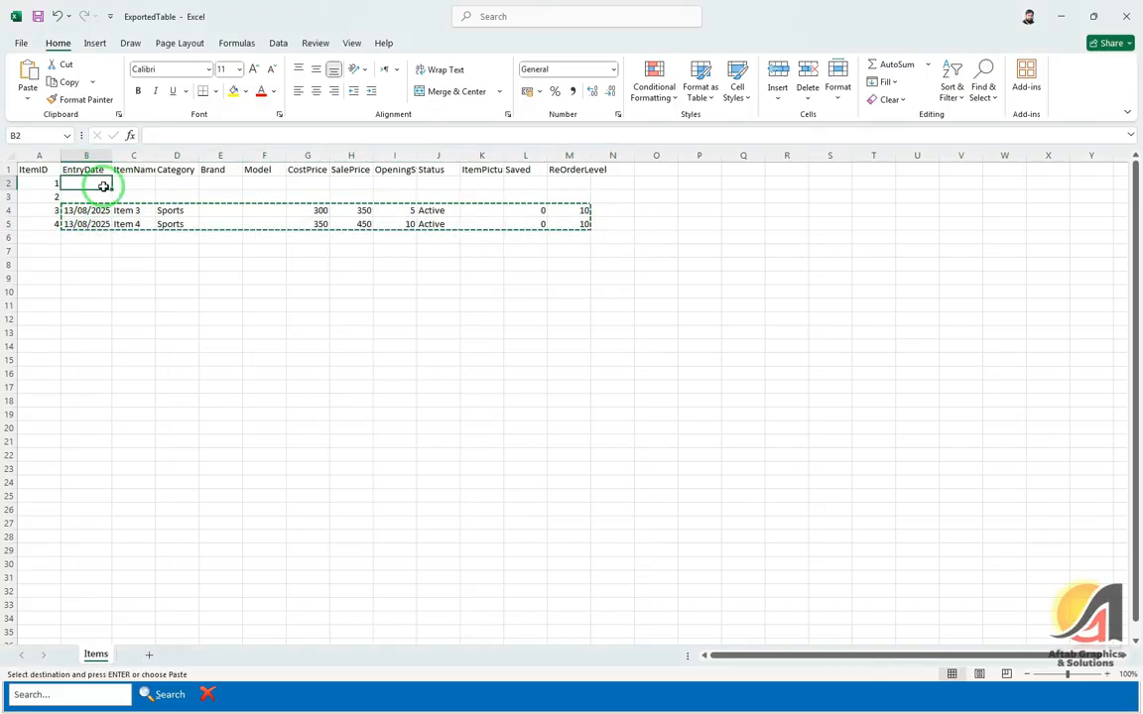
key(ctrl+v)
key(Escape)
Step: Rename the copied items in rows 2 and 3 to Item 1 and Item 2
click(143, 185)
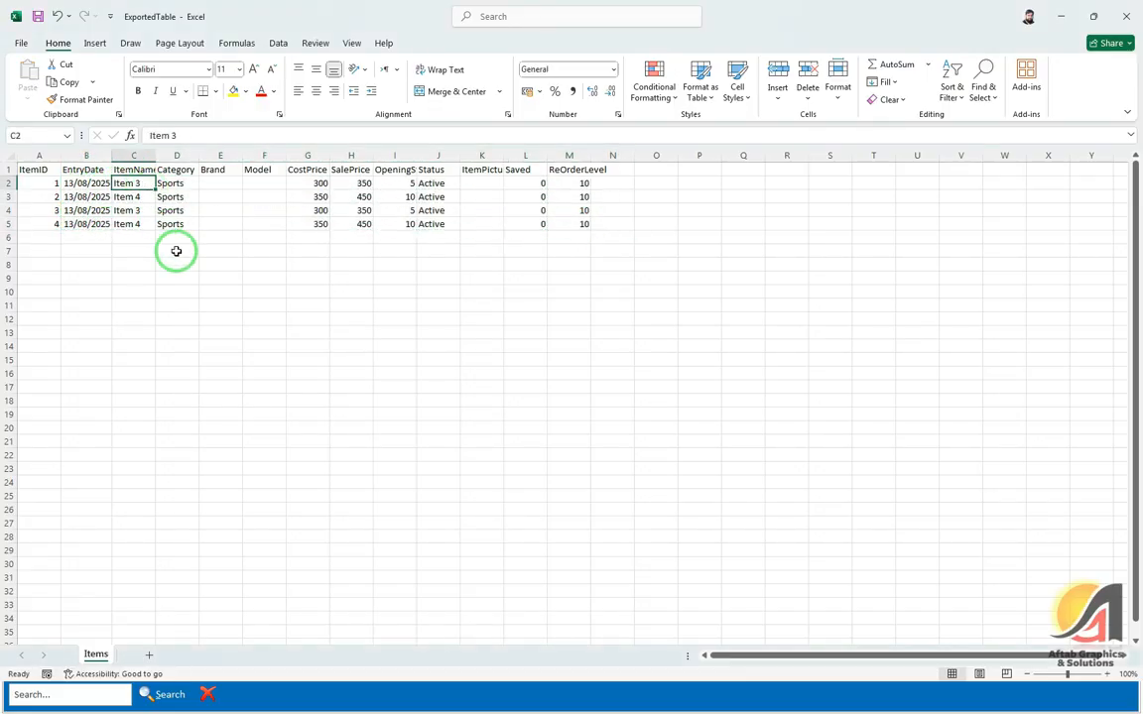
key(F1)
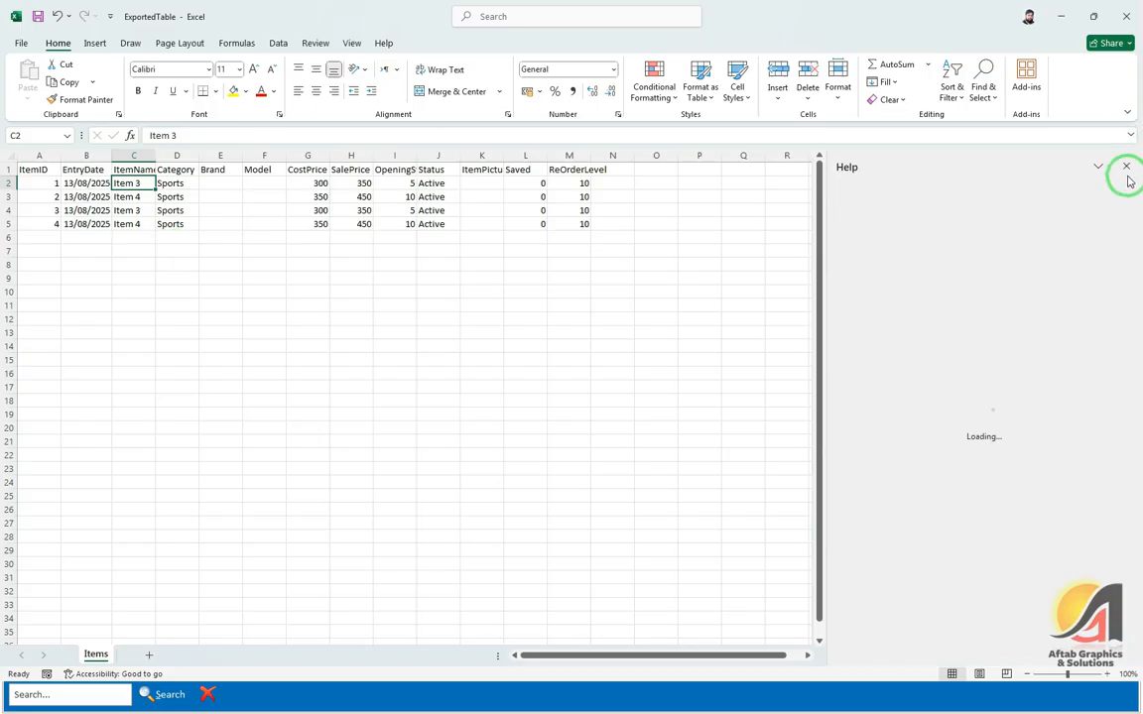
click(1126, 166)
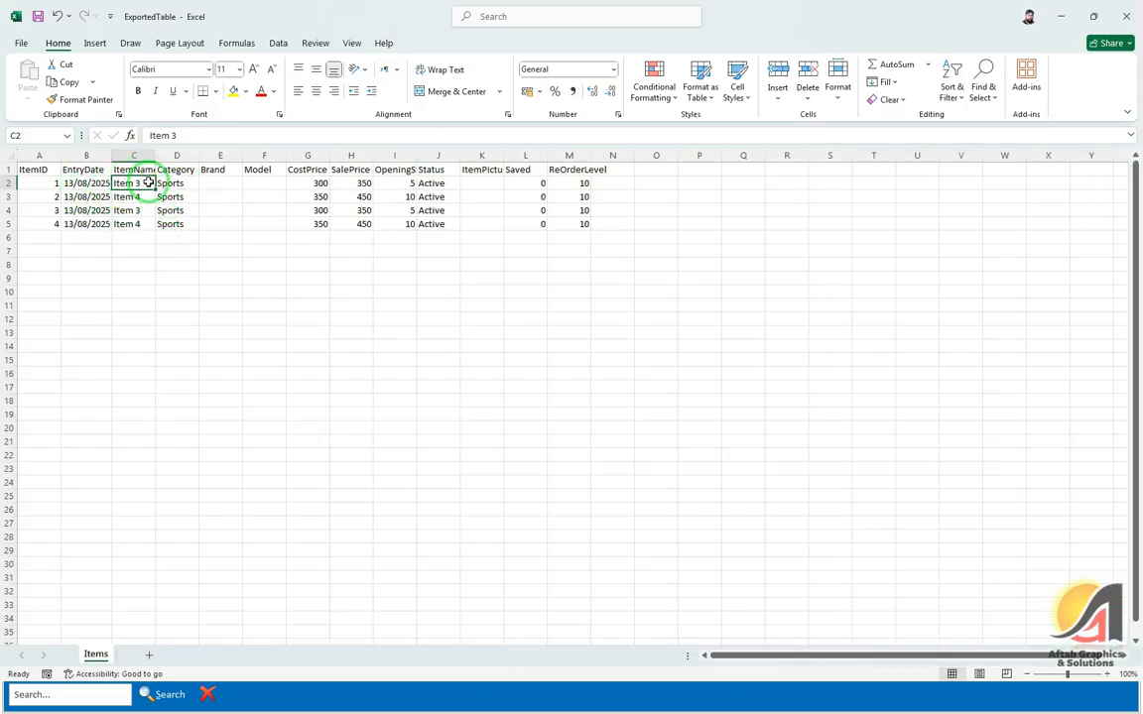
key(alt+Tab)
key(super)
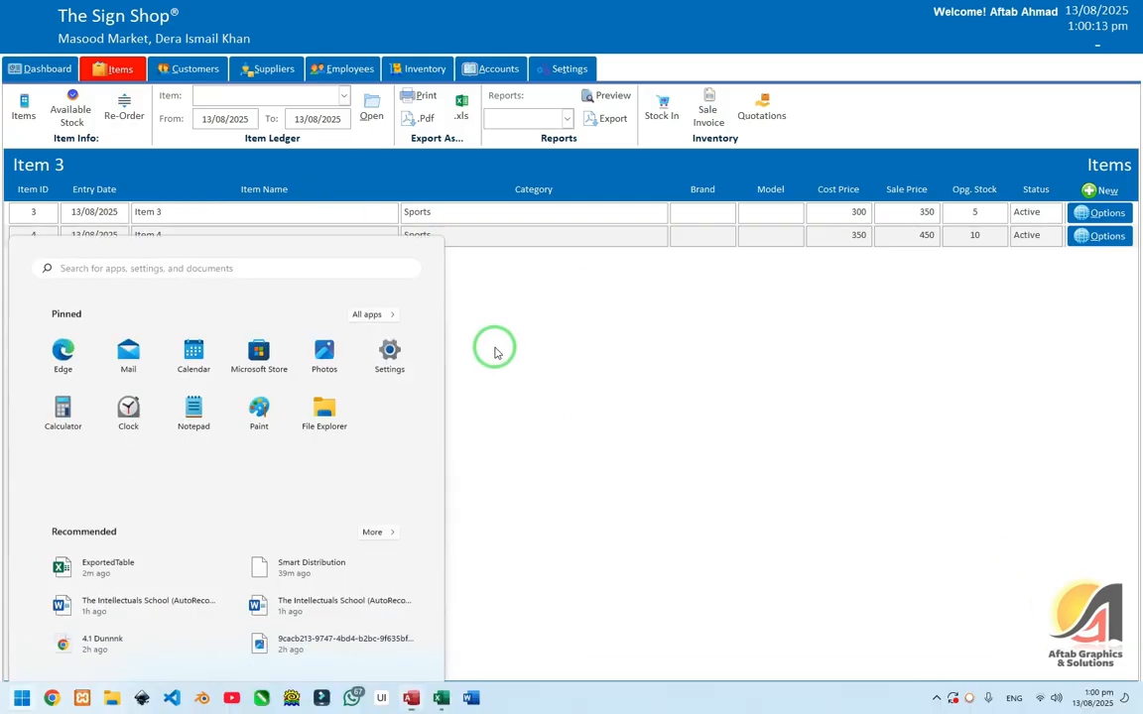
key(Escape)
key(alt+Tab)
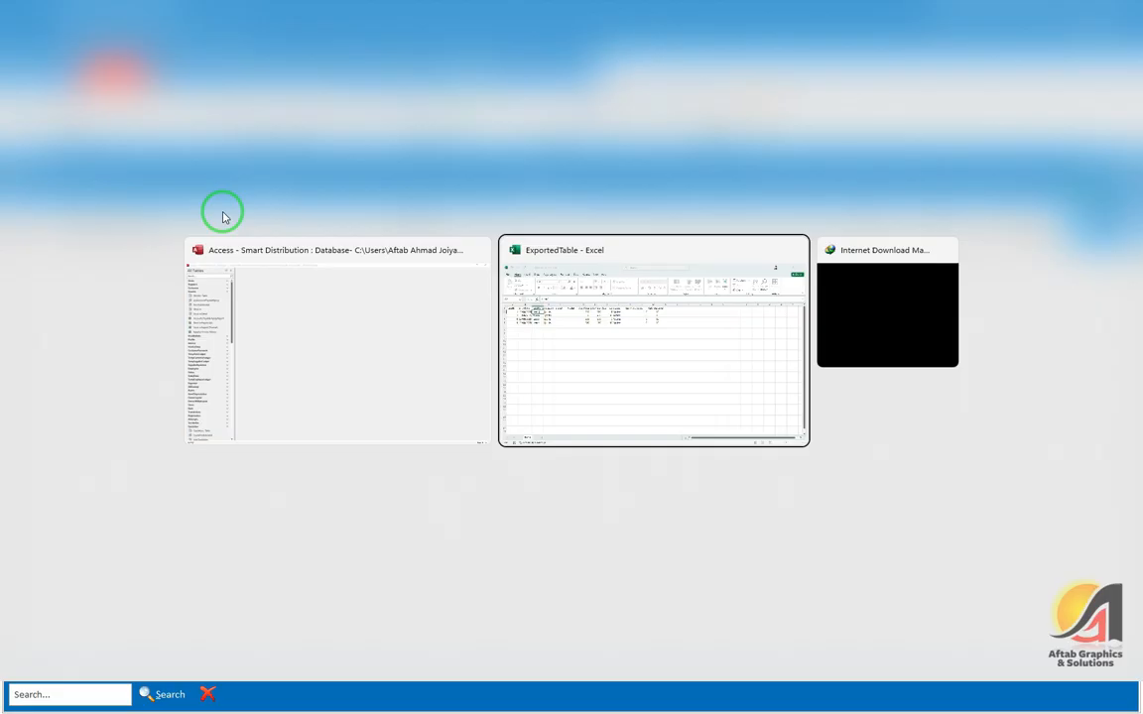
click(142, 190)
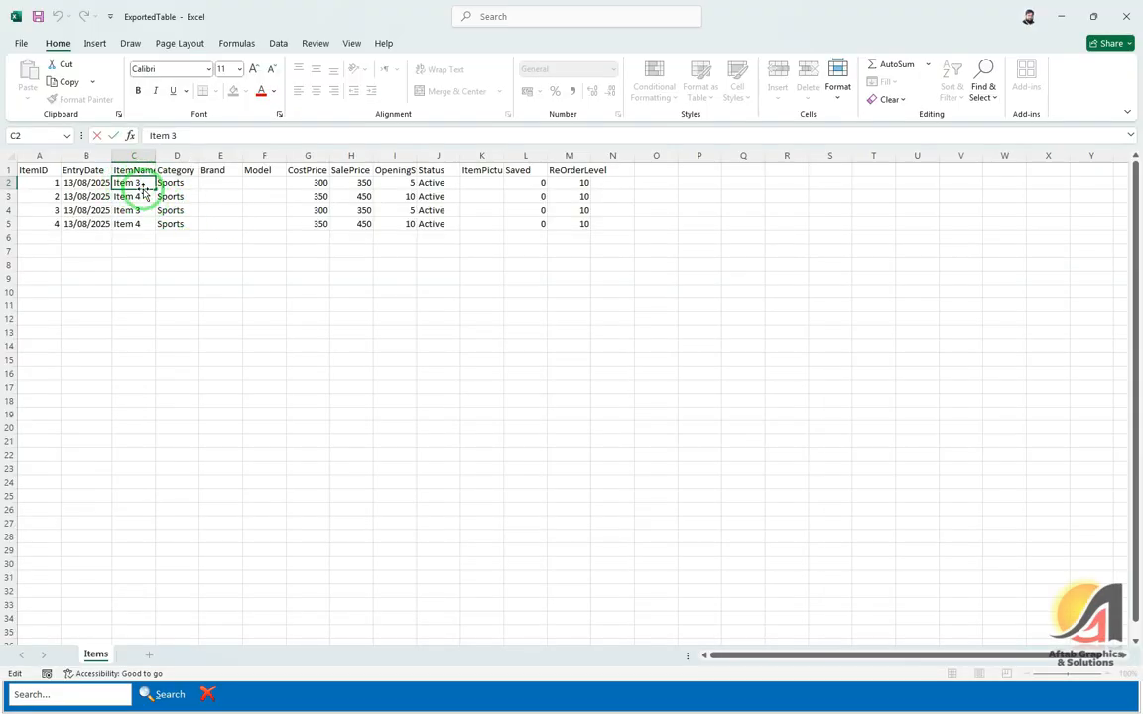
click(142, 192)
double_click(141, 191)
key(BackSpace)
text(2)
key(Tab)
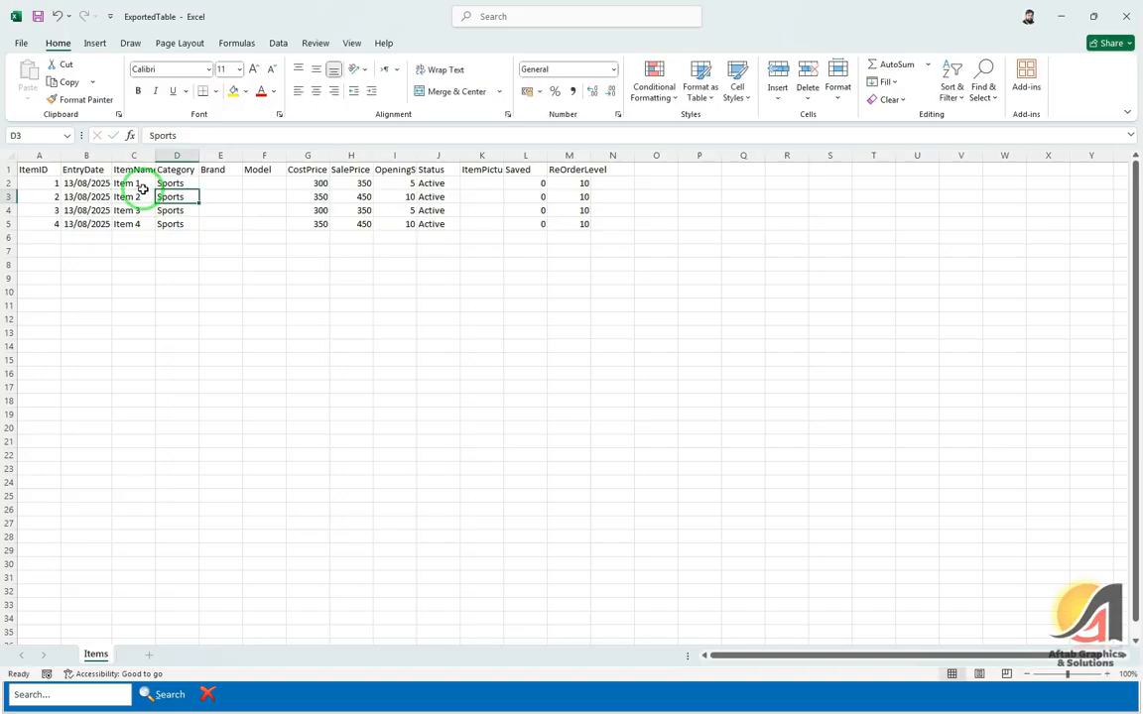
key(Up)
Step: Set both new items' category to Other and Item 1's cost price to 250, then close Excel
text(Other)
key(Return)
text(Other)
key(Tab)
key(Up)
key(Tab)
key(Tab)
key(Tab)
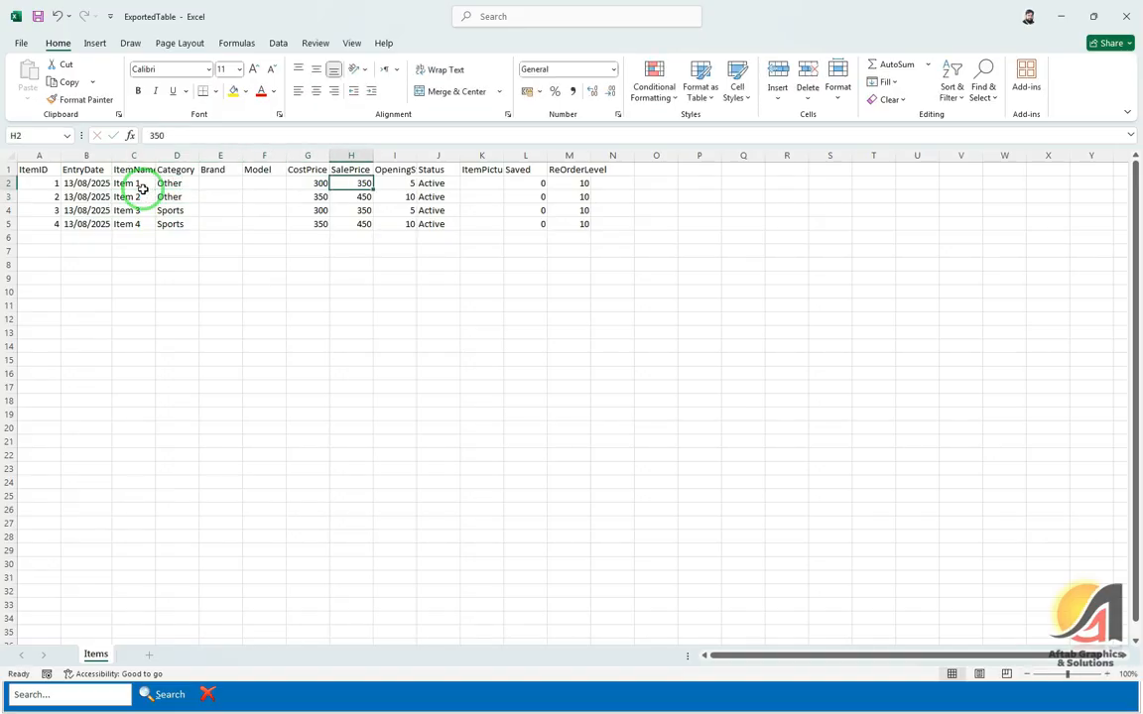
key(shift+Tab)
text(250)
key(Tab)
key(Return)
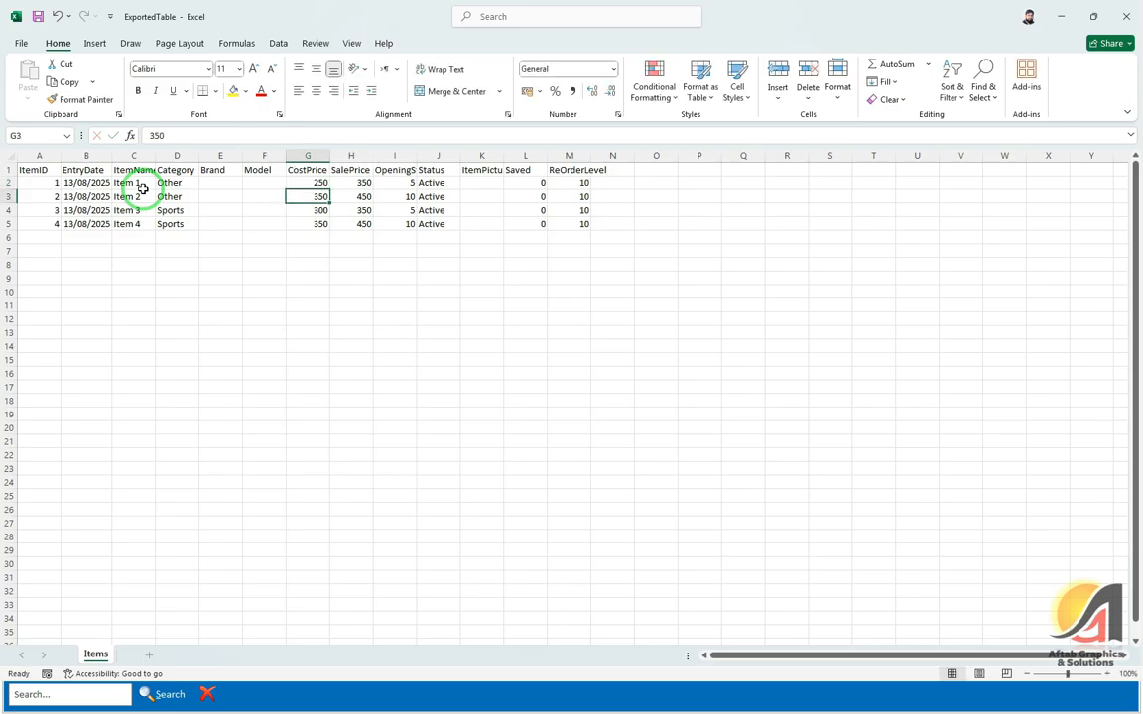
key(Tab)
key(Tab)
key(Tab)
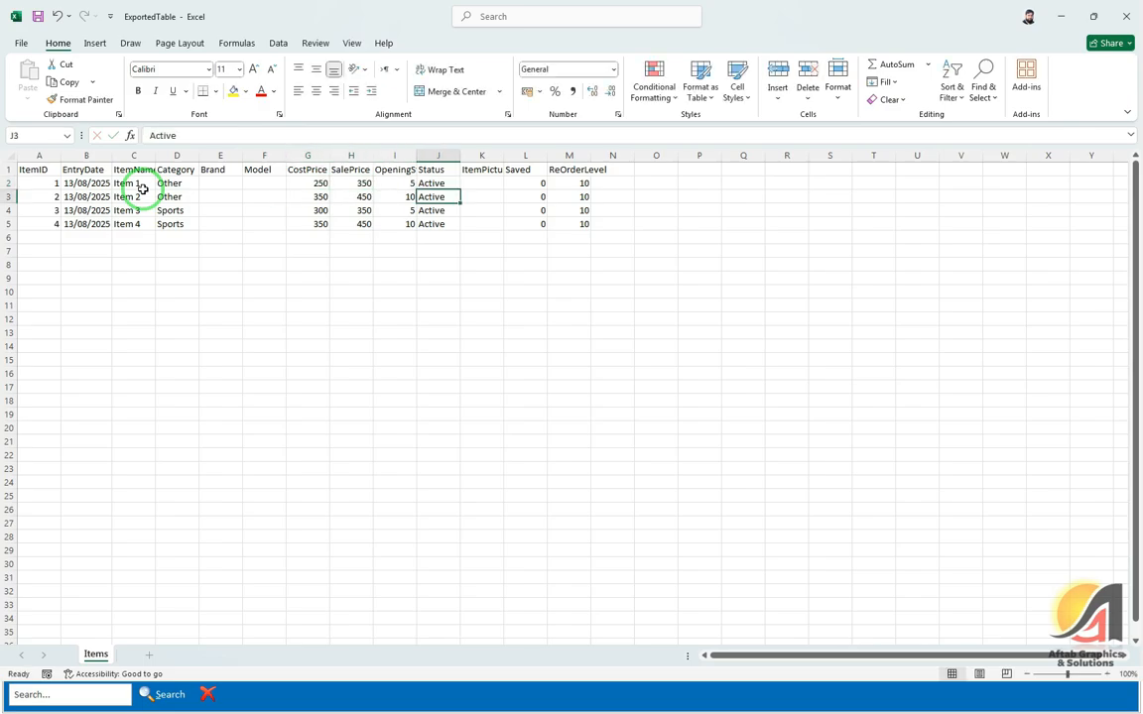
key(Tab)
key(Tab)
key(Tab)
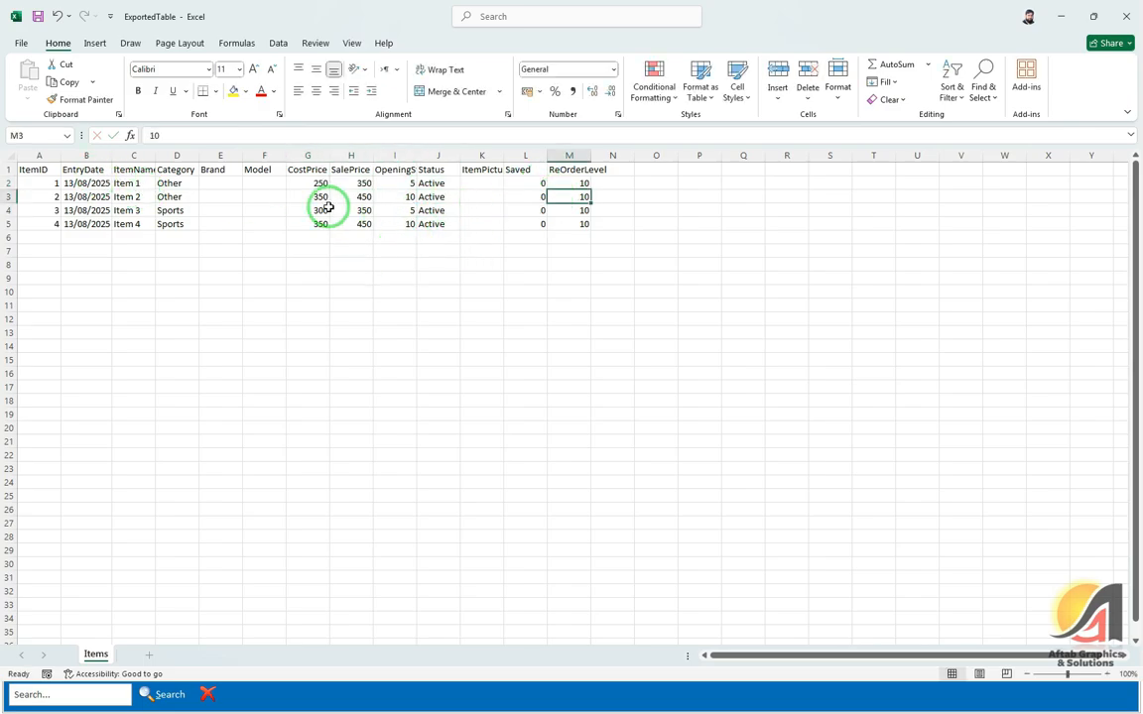
key(alt+F4)
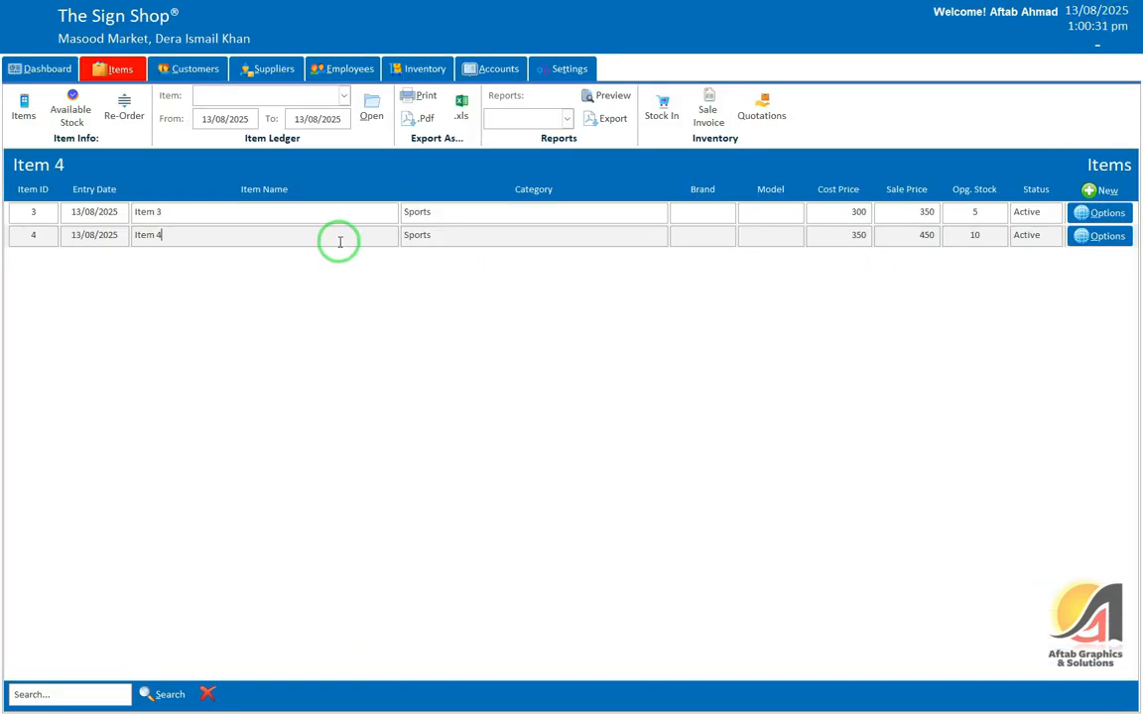
Step: Import the Items table from the edited sheet via Settings > Import/Export Data
click(559, 72)
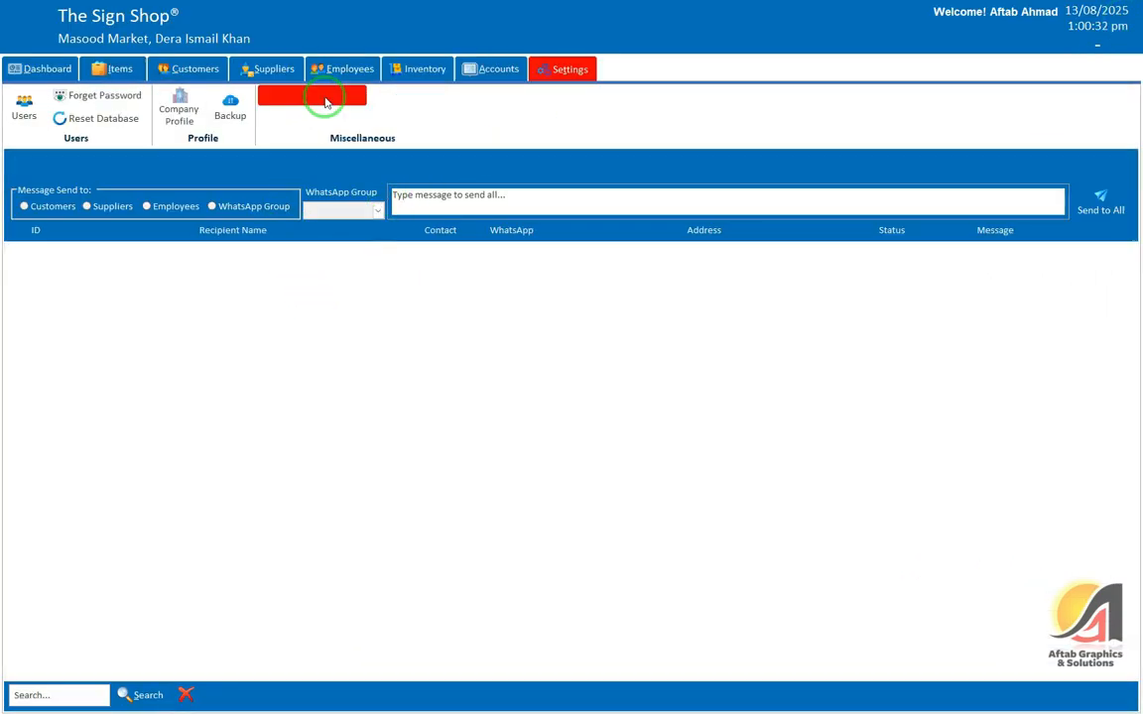
click(321, 95)
click(256, 376)
click(169, 396)
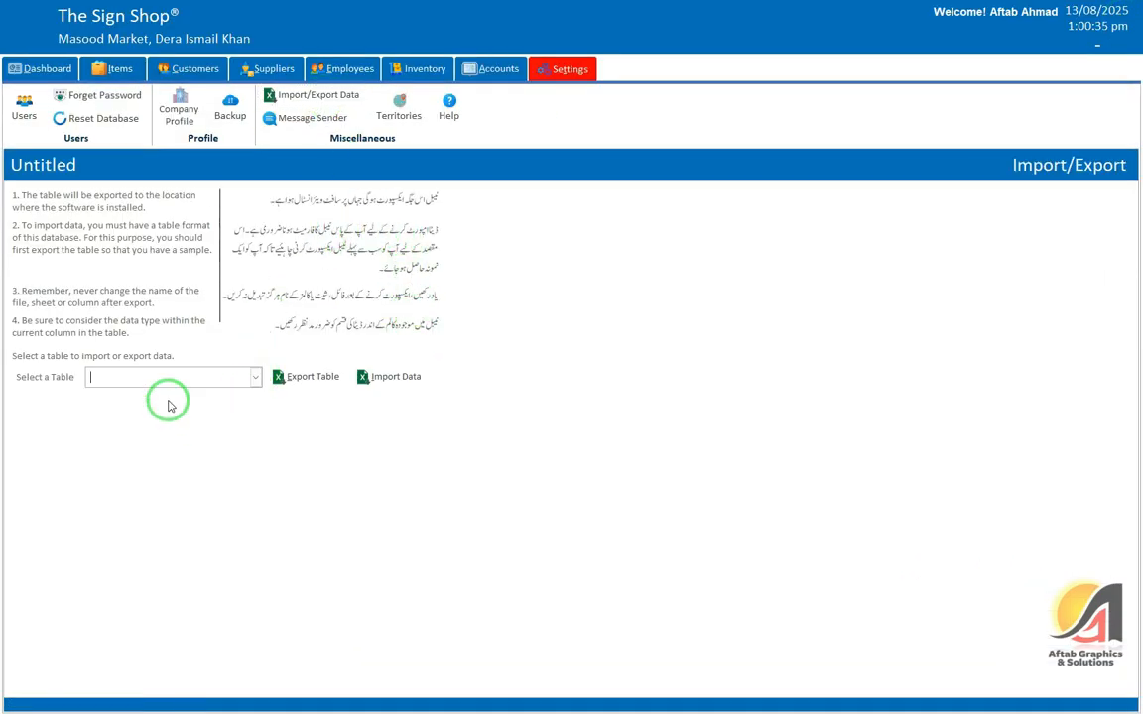
click(383, 378)
click(648, 396)
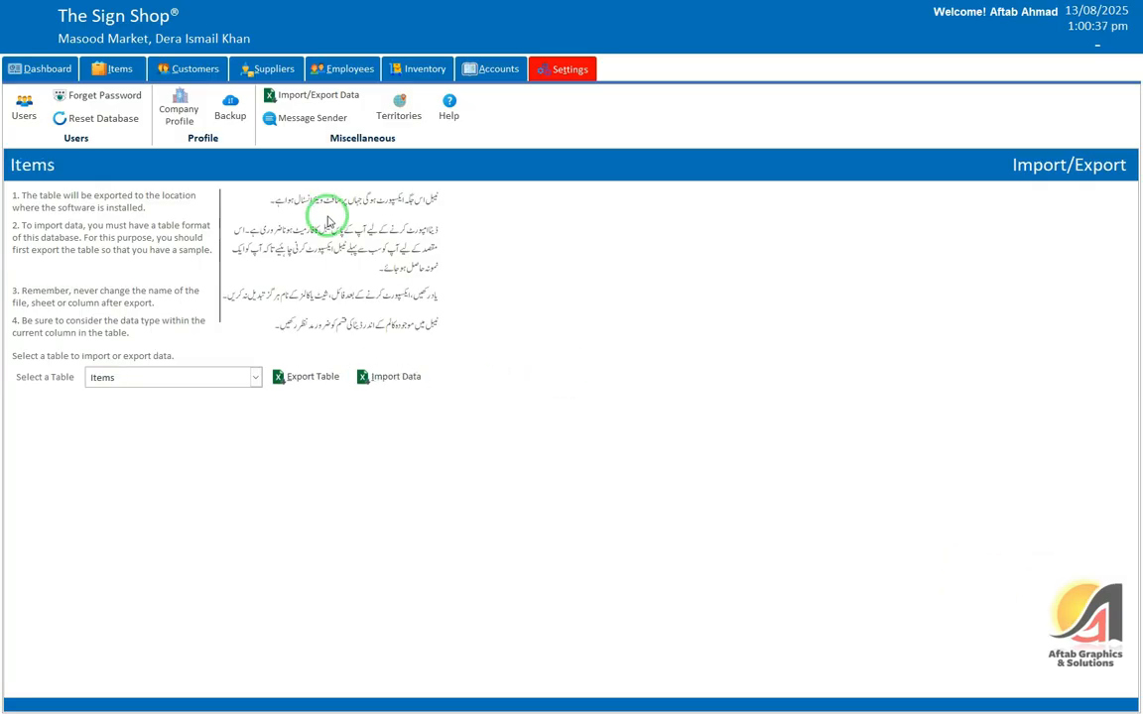
Step: Check that the Items list now shows Items 1–4, then return to Settings
click(112, 70)
click(24, 107)
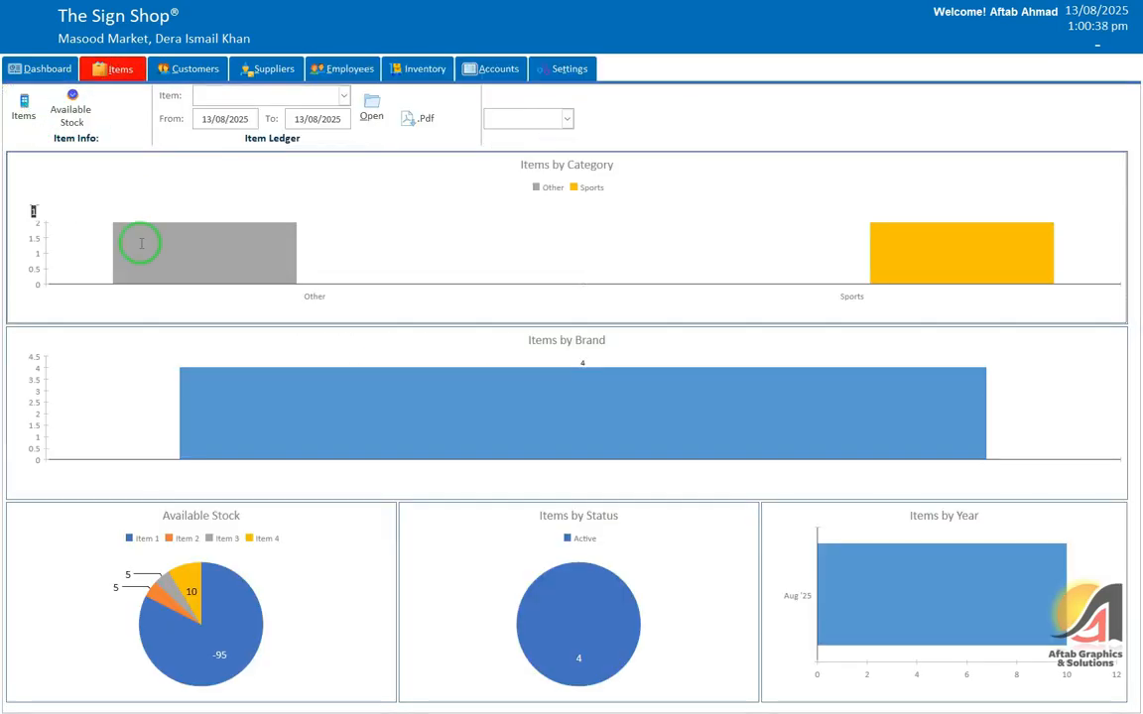
click(202, 259)
click(217, 237)
click(210, 260)
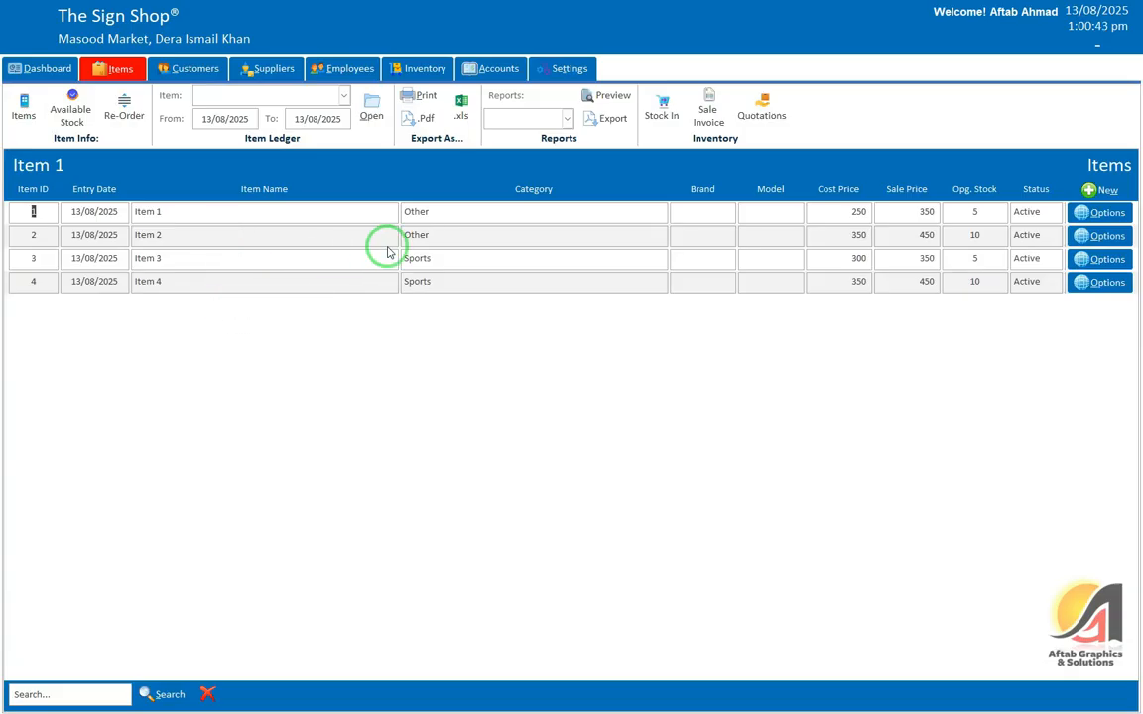
click(575, 76)
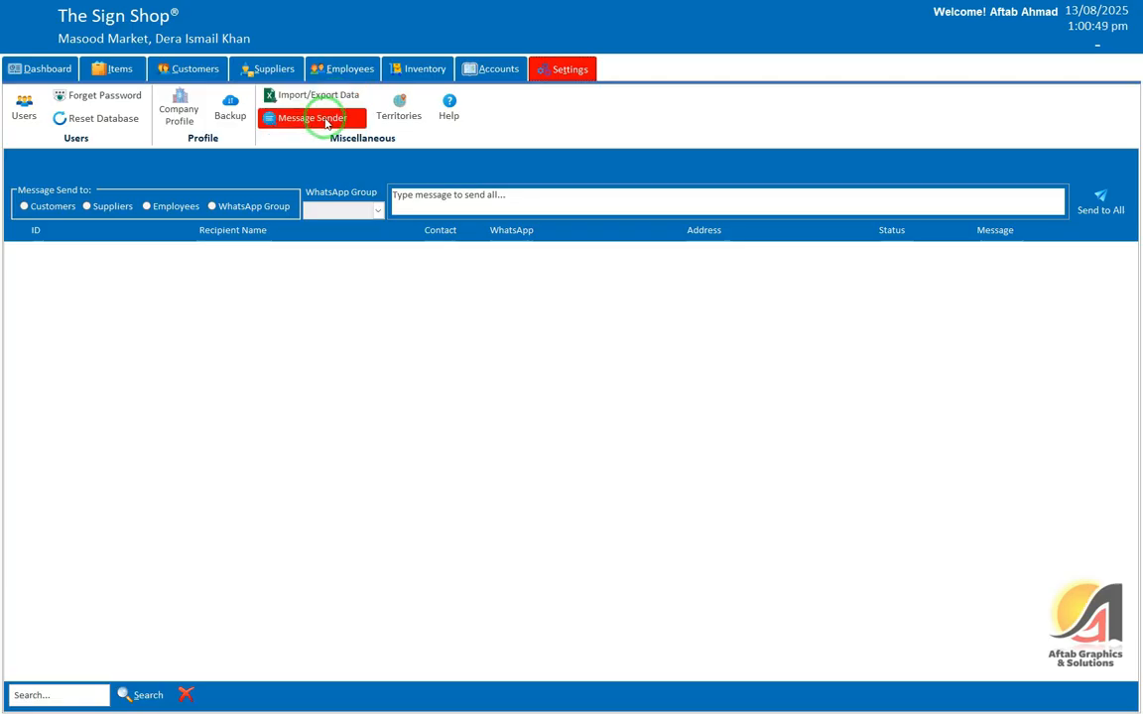
Step: In Message Sender, try the Customers, Suppliers and Employees recipients, then choose WhatsApp Group
click(315, 117)
click(46, 215)
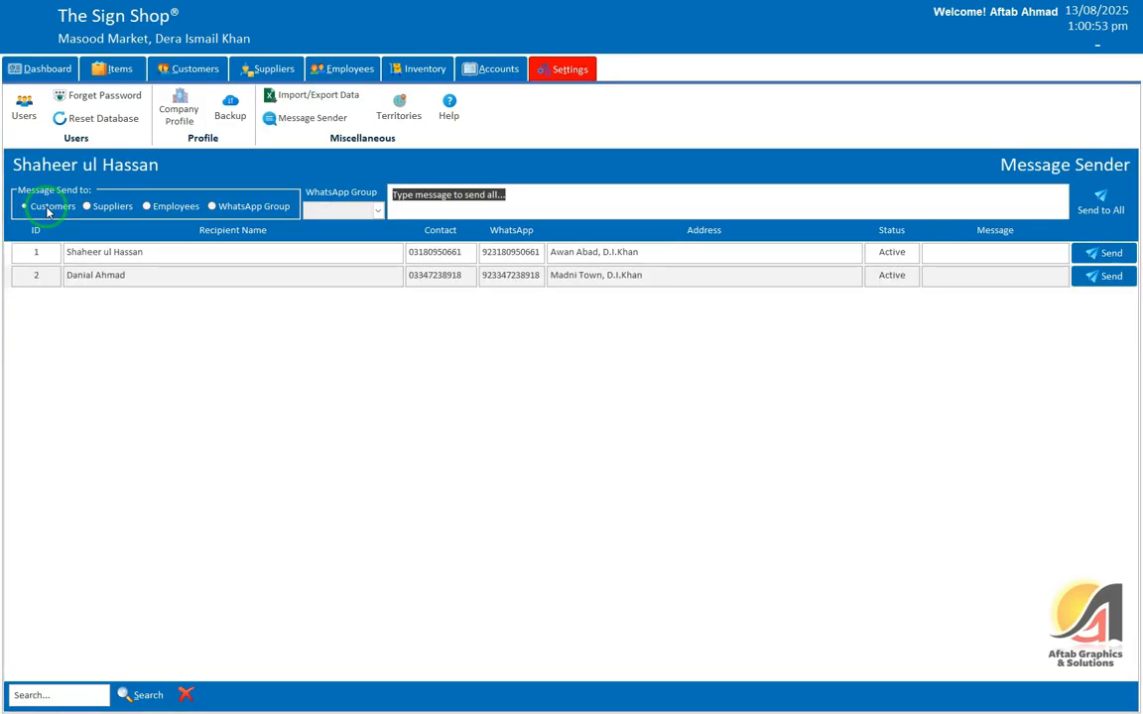
click(113, 208)
click(154, 210)
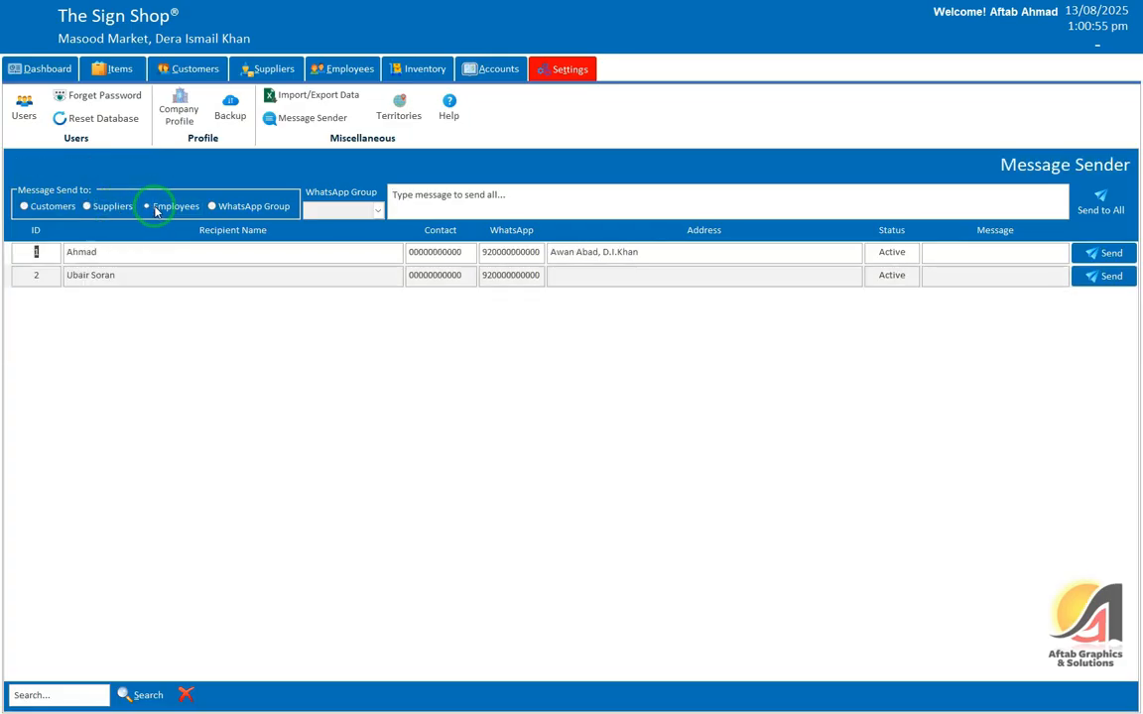
click(238, 209)
click(367, 210)
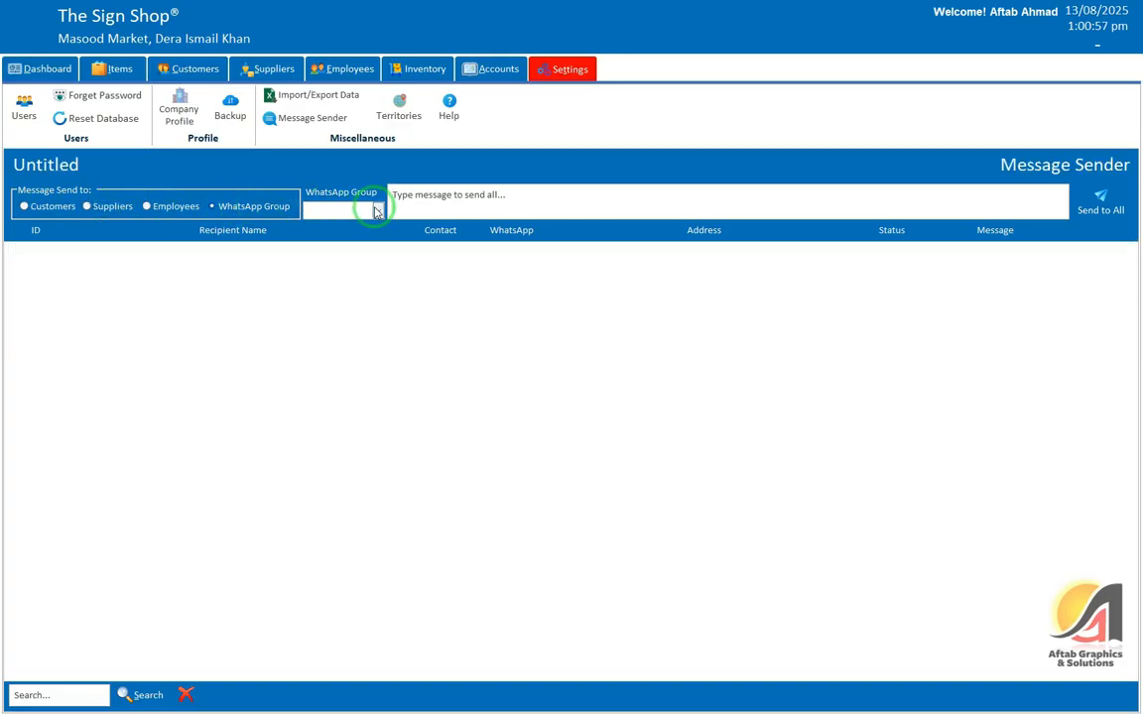
click(376, 212)
Step: Review the WhatsApp group list items Friends, Family and Worker in the list editor
click(308, 266)
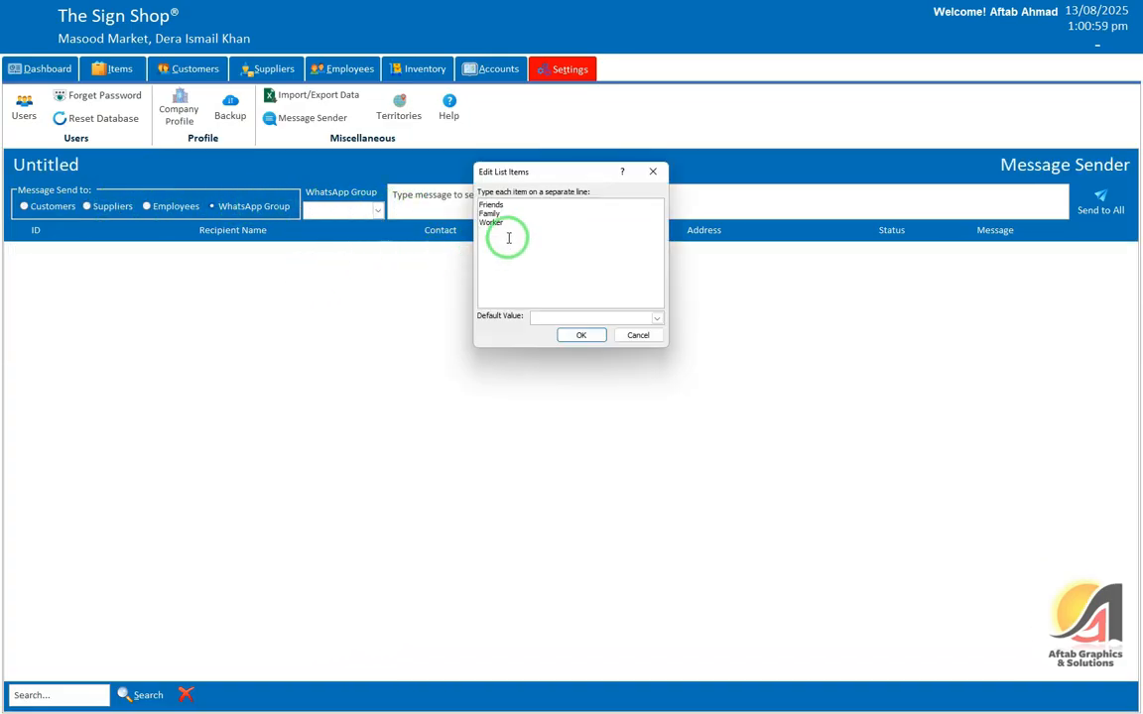
drag(474, 237, 493, 199)
click(496, 278)
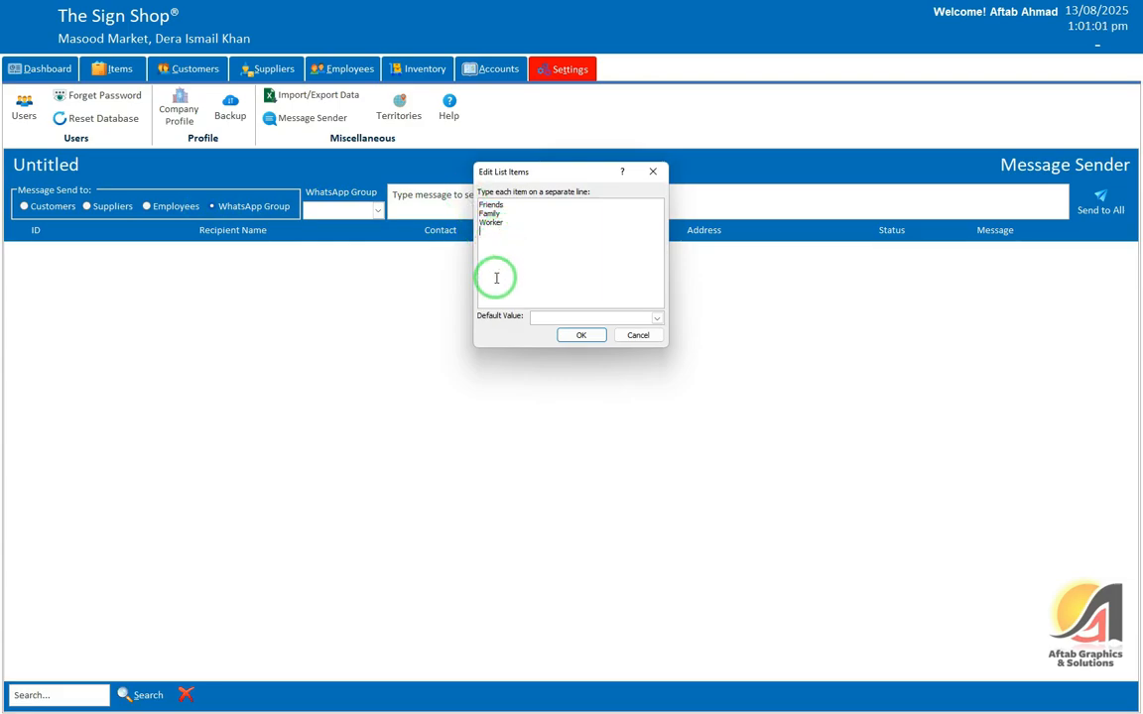
click(503, 224)
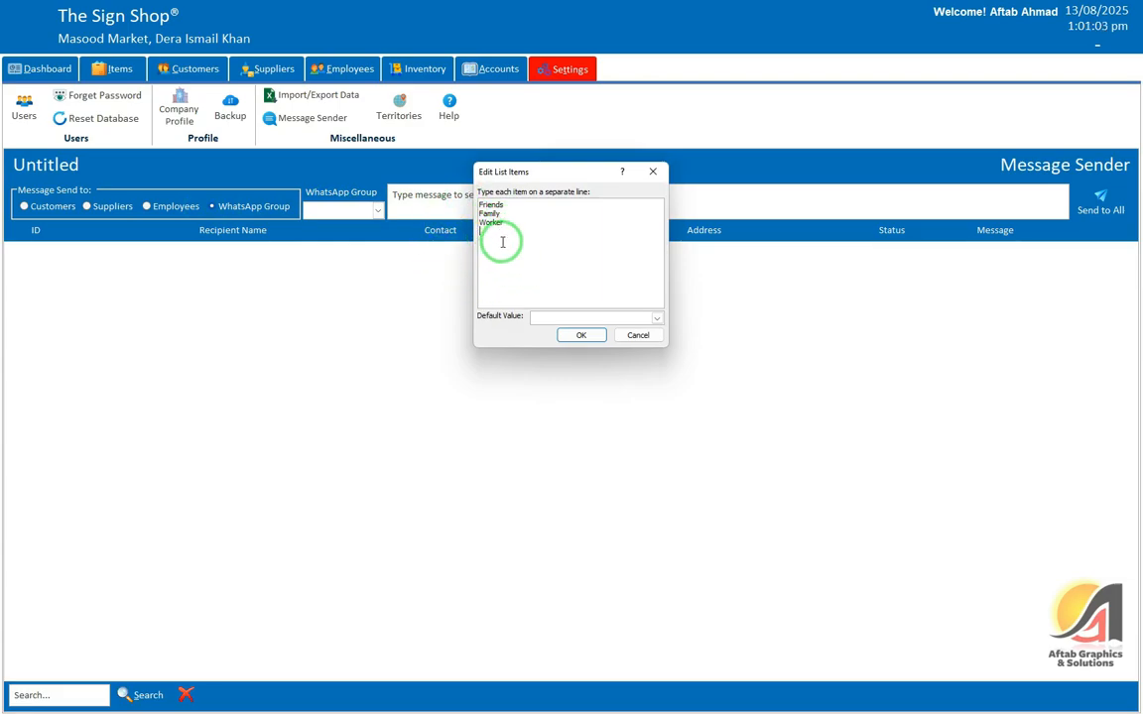
click(636, 334)
click(377, 210)
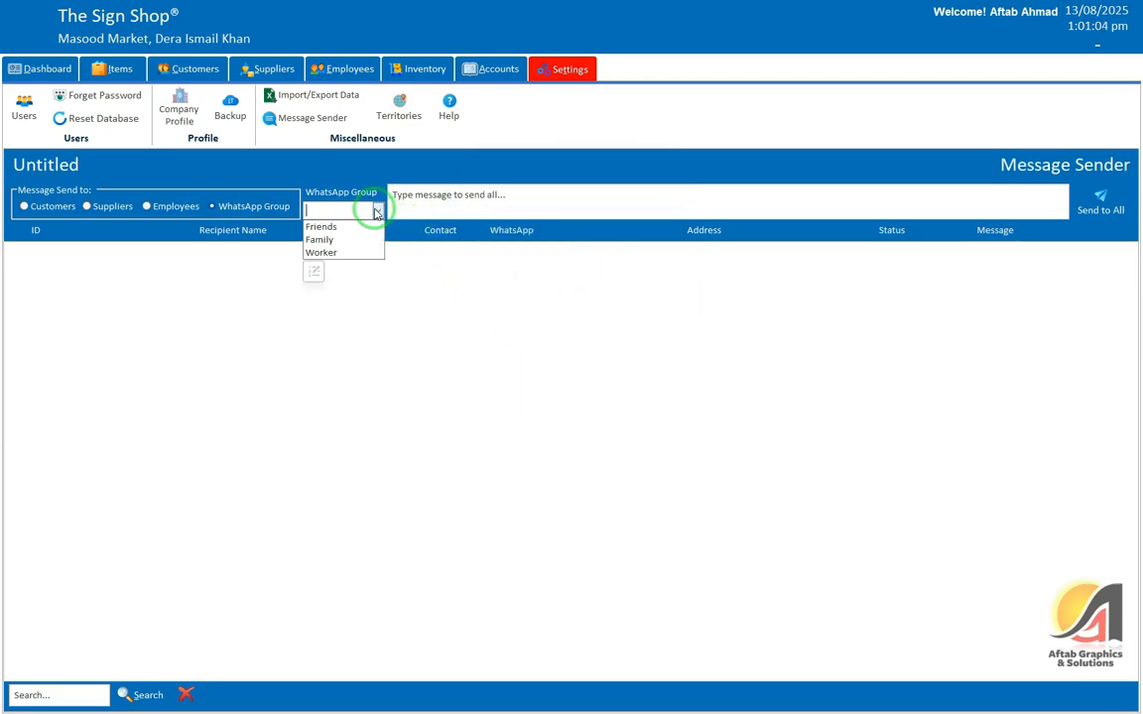
click(319, 271)
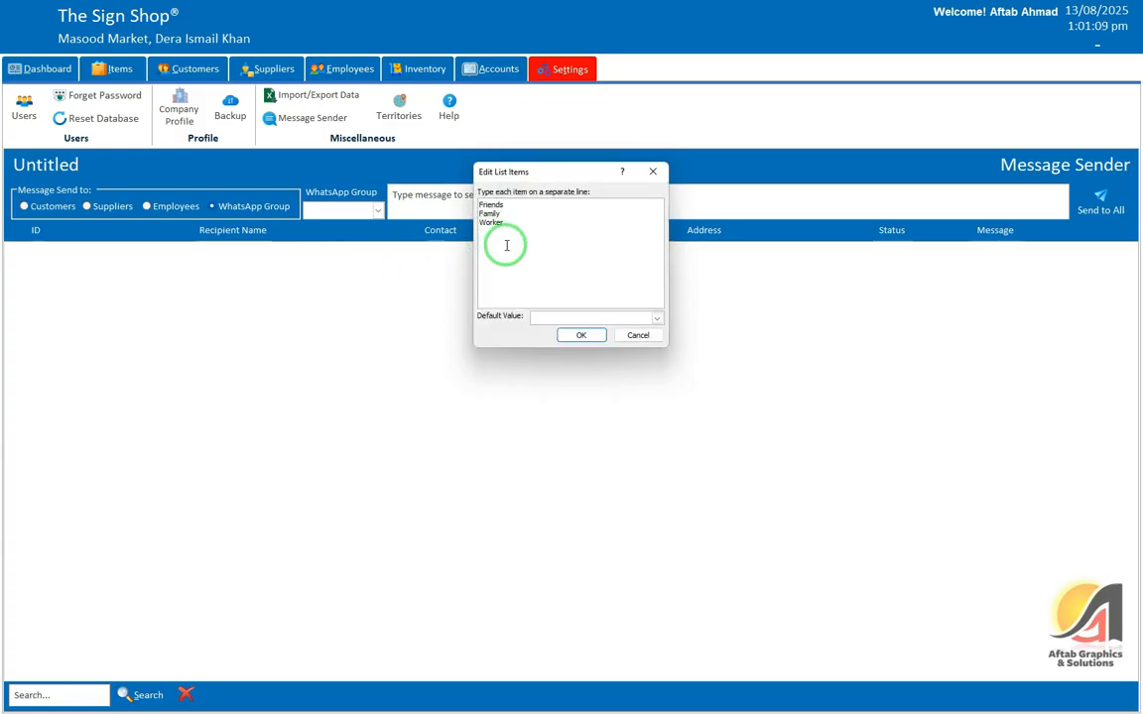
click(582, 336)
Step: Choose Friends as the WhatsApp group and place the cursor in the message box
click(377, 211)
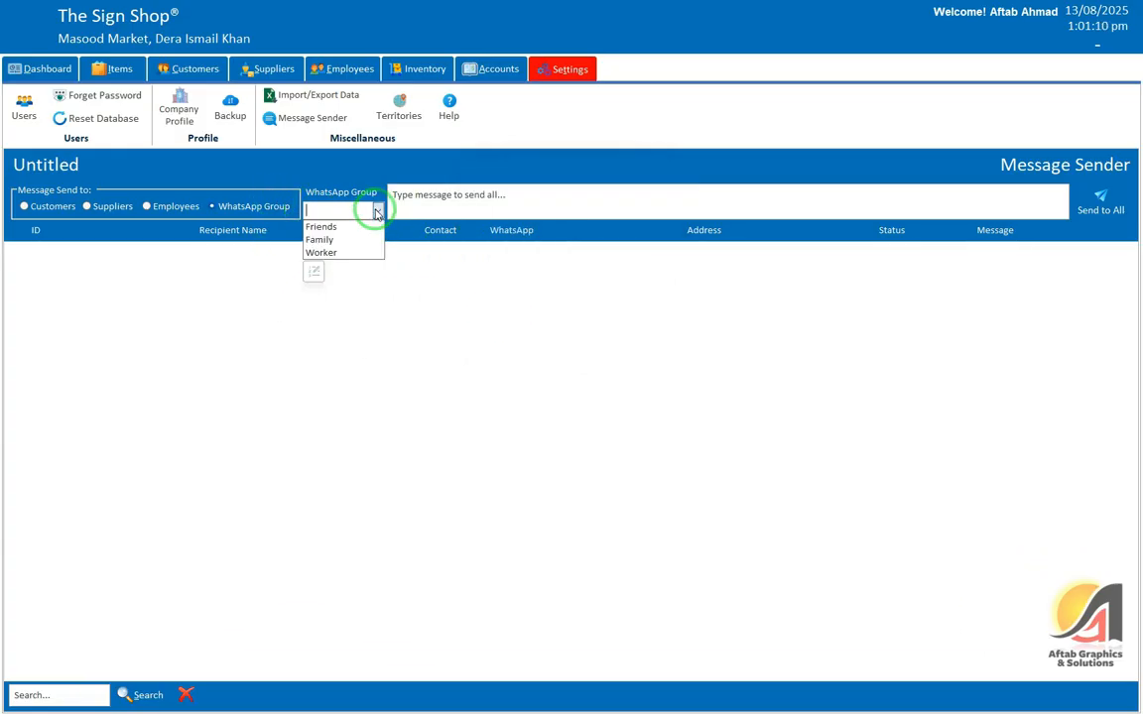
click(323, 226)
click(508, 198)
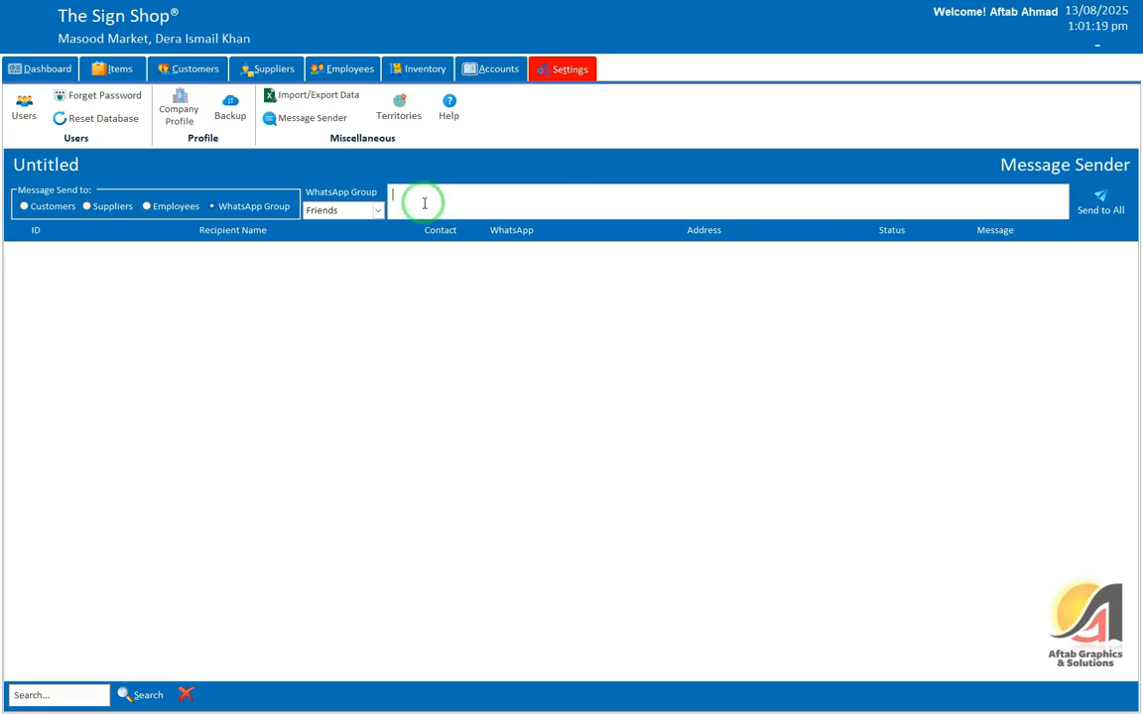
Step: Add Moharraaaan to the WhatsApp group list items and confirm the edited list
click(377, 212)
click(376, 225)
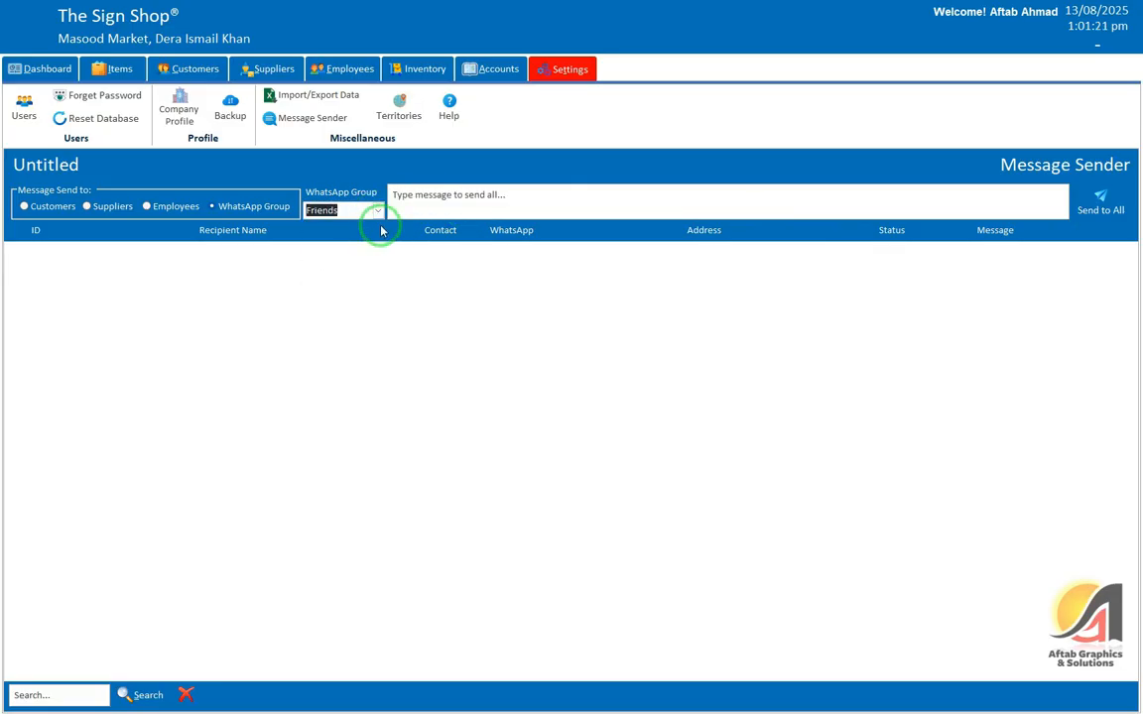
click(421, 195)
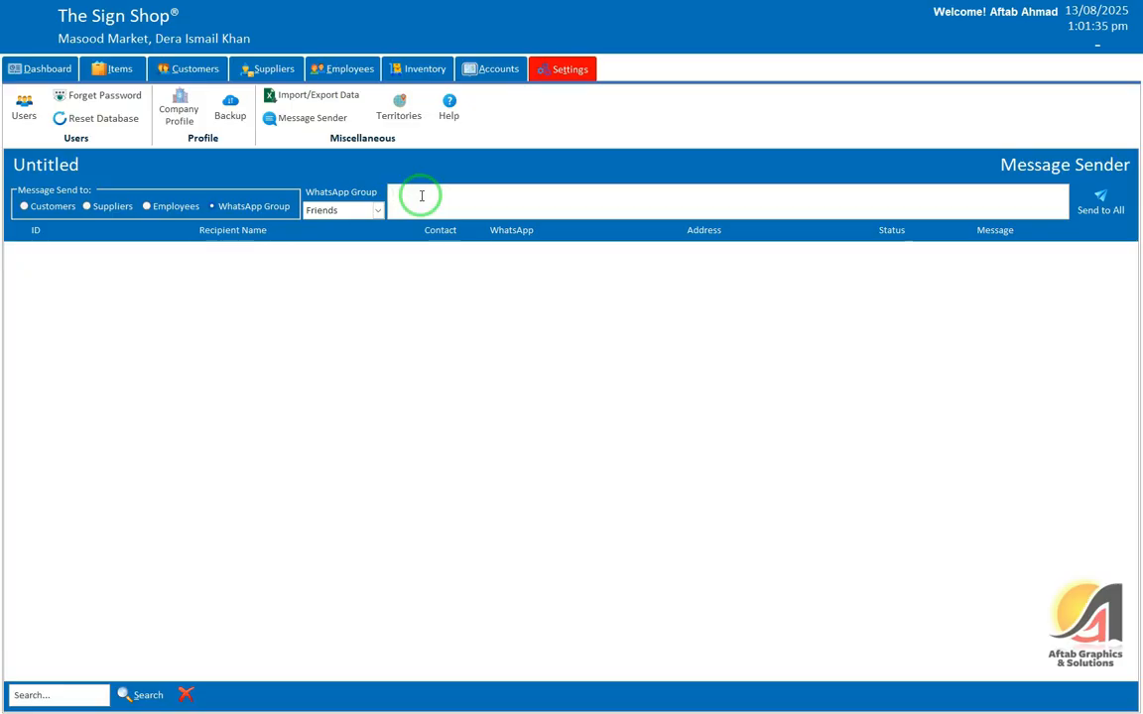
click(378, 210)
click(315, 272)
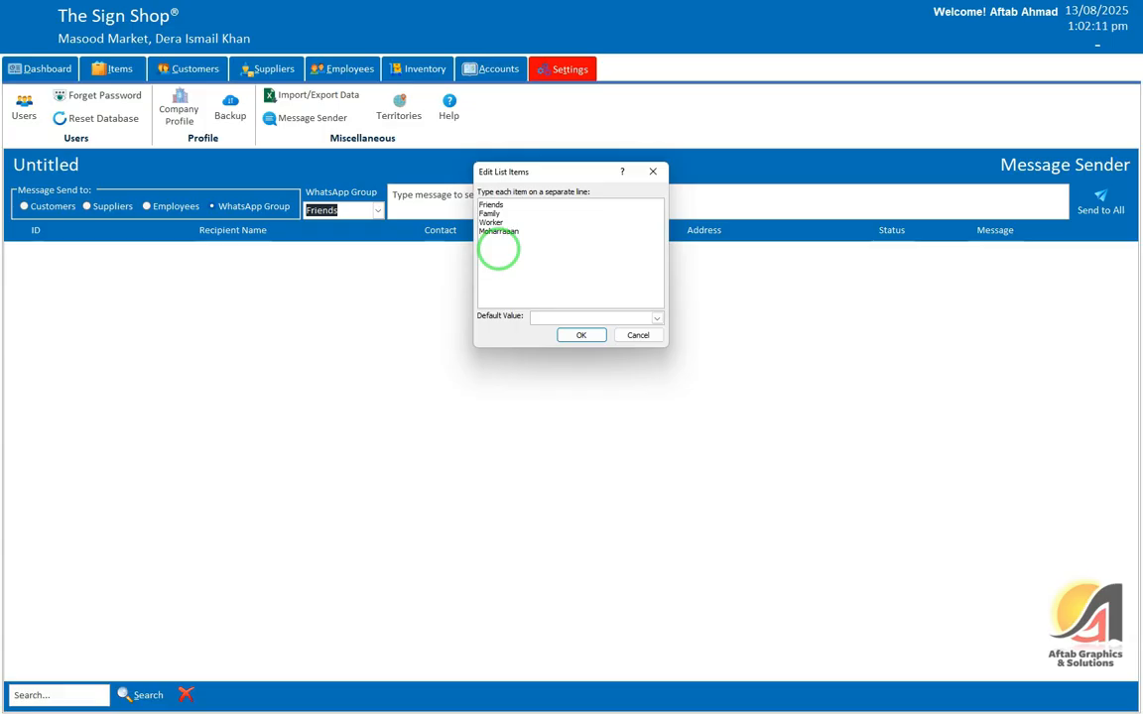
text(n)
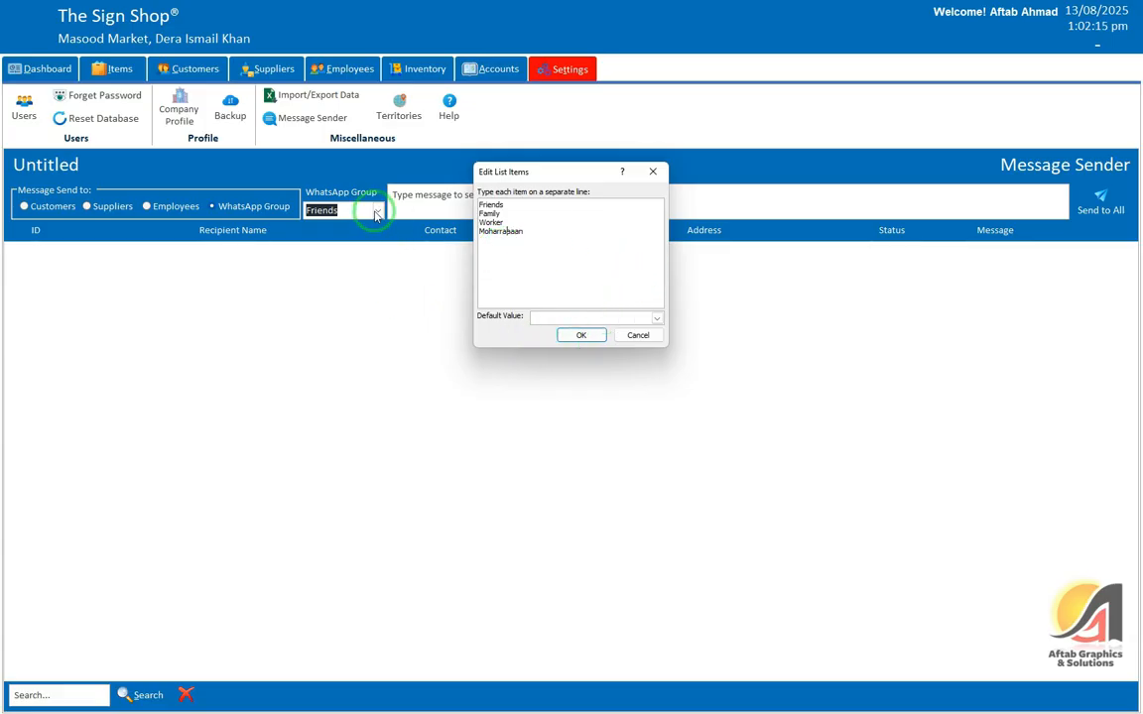
click(571, 332)
Step: Select Moharraaaan as the WhatsApp group and type 'Assalamo Alaikum.' as the message
click(377, 210)
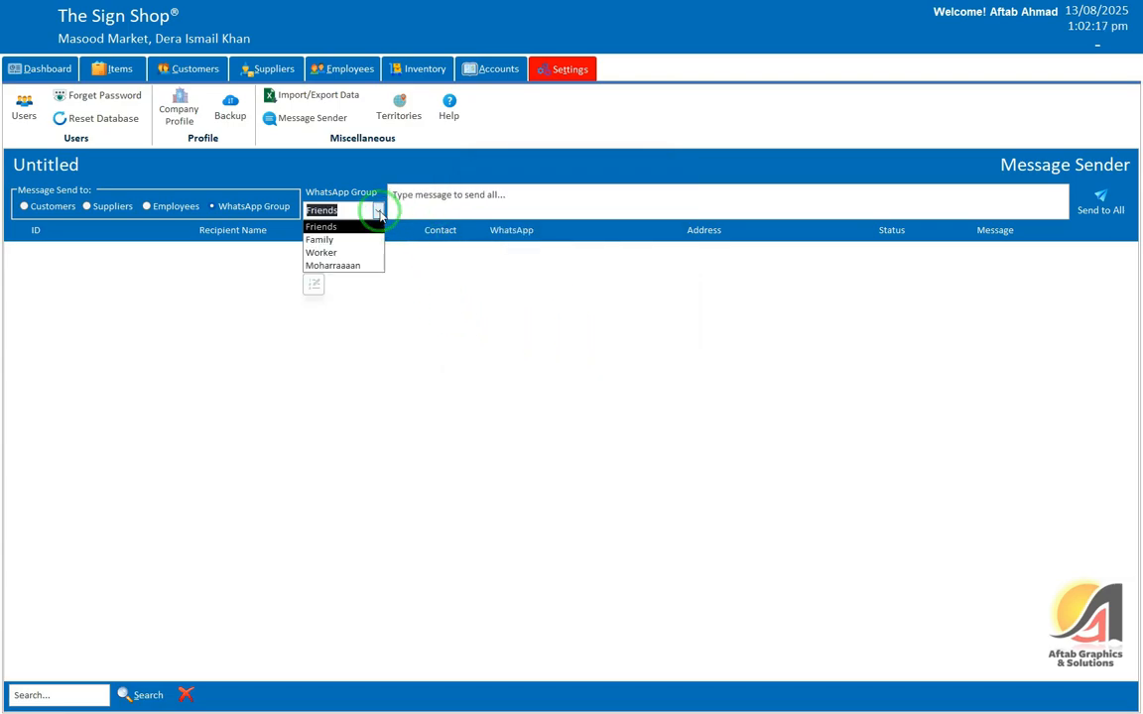
click(338, 265)
click(434, 204)
text(A)
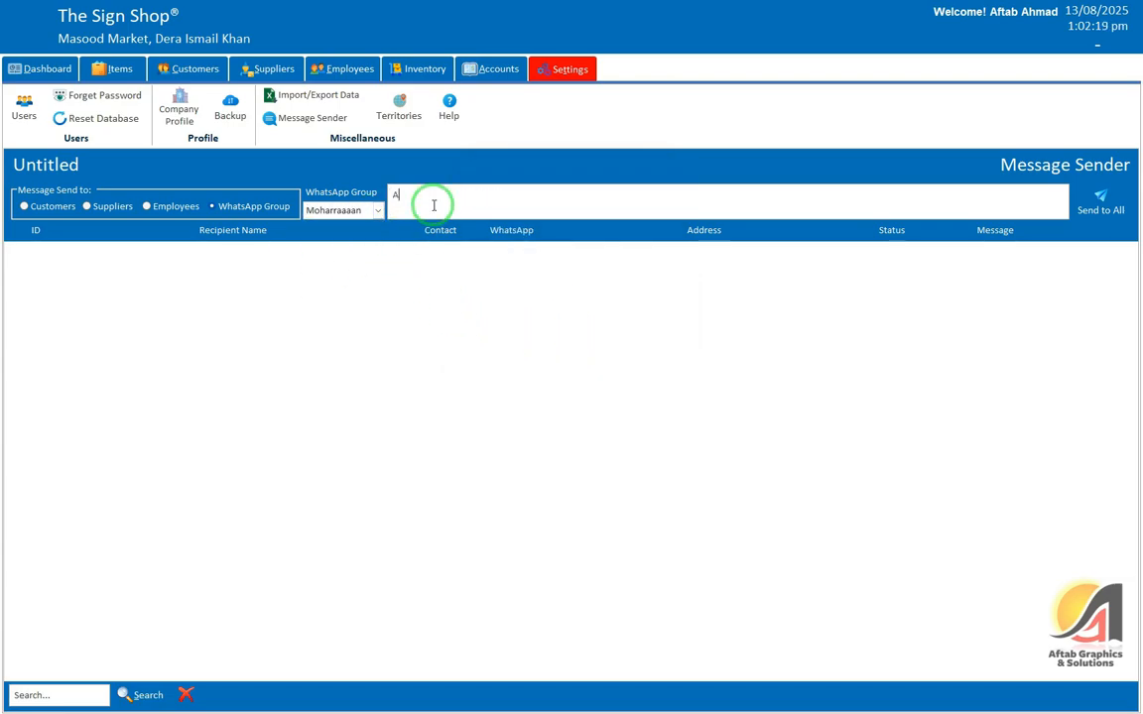
text(ssalamo Alaikum.)
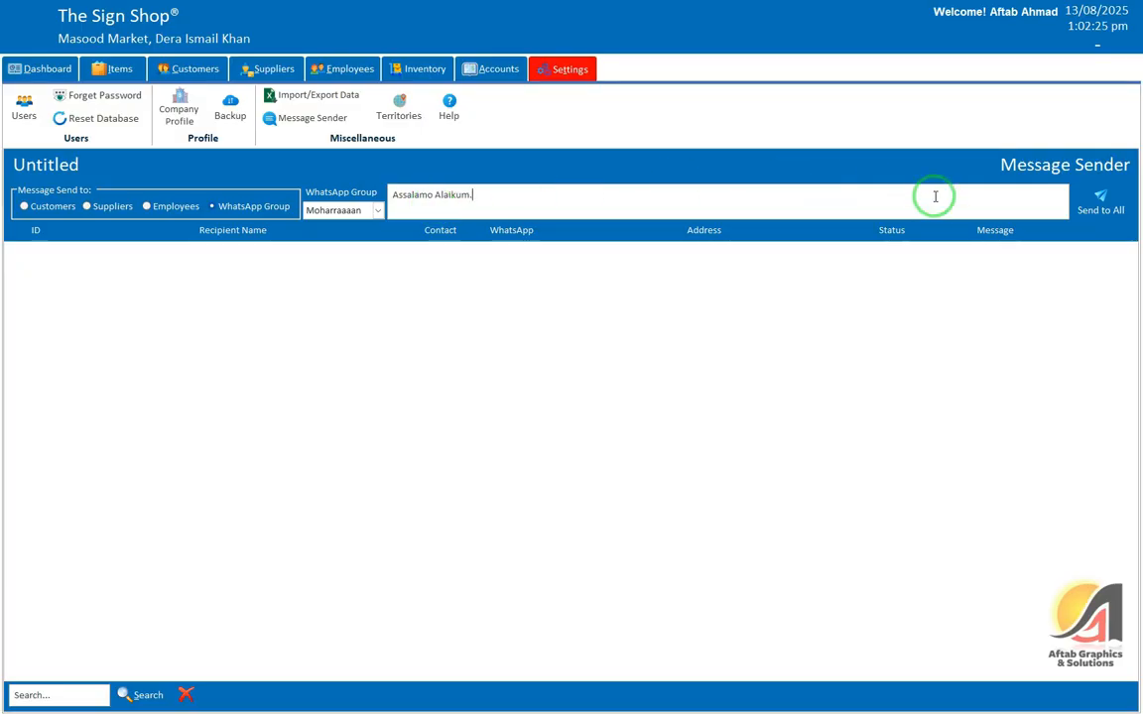
Step: Keep 'Assalamo Alaikum.' with the Moharraaaan group, then switch recipients to Customers
click(1113, 198)
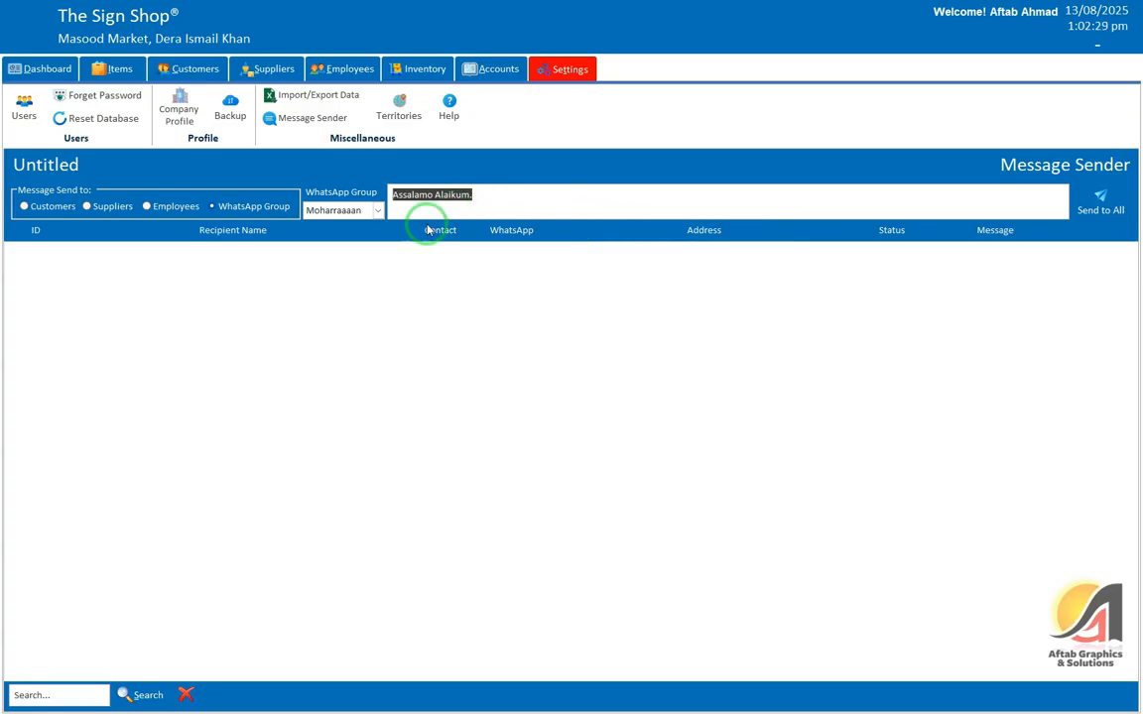
click(448, 197)
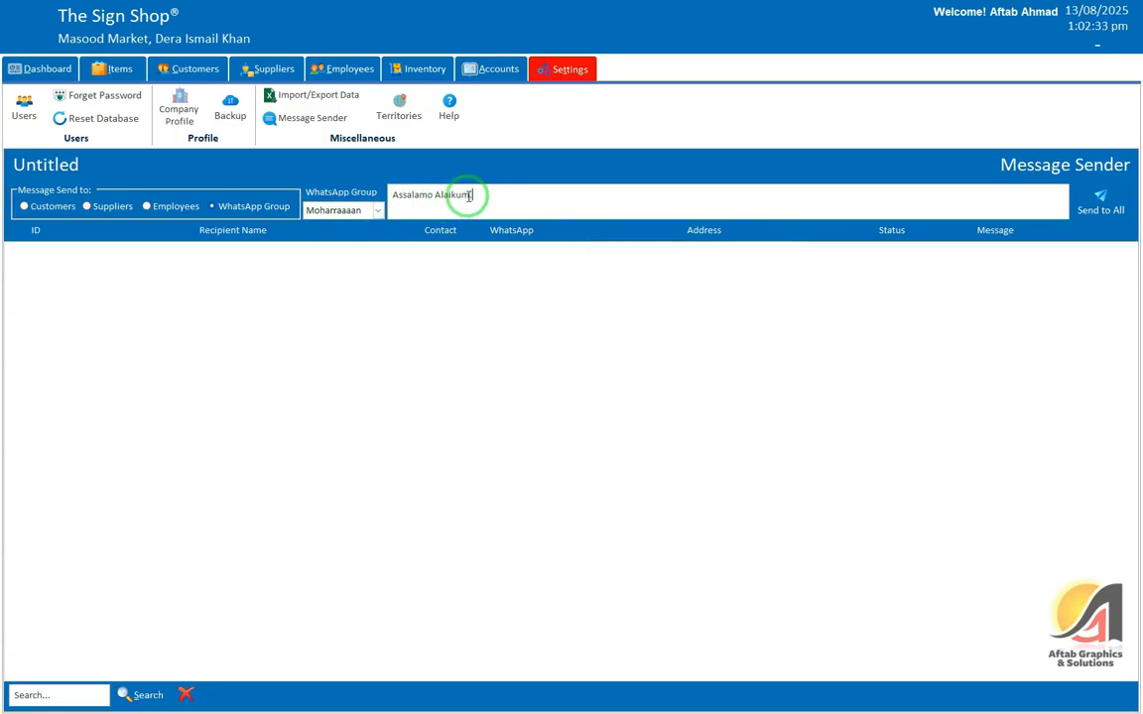
key(super)
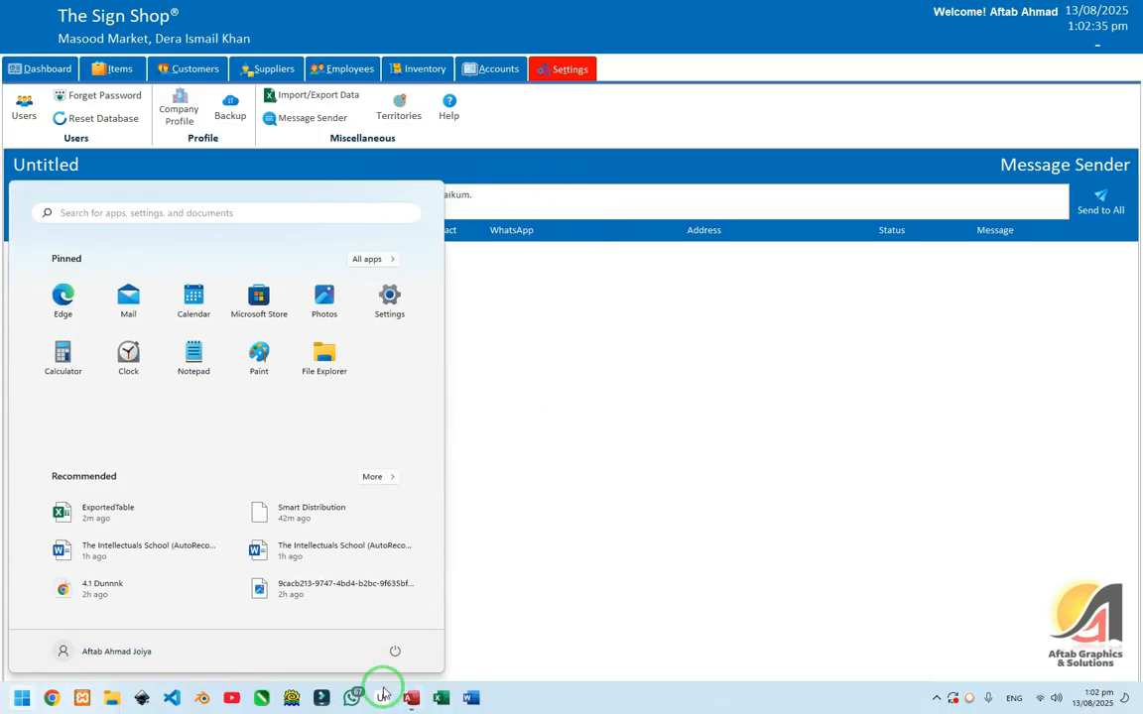
click(571, 203)
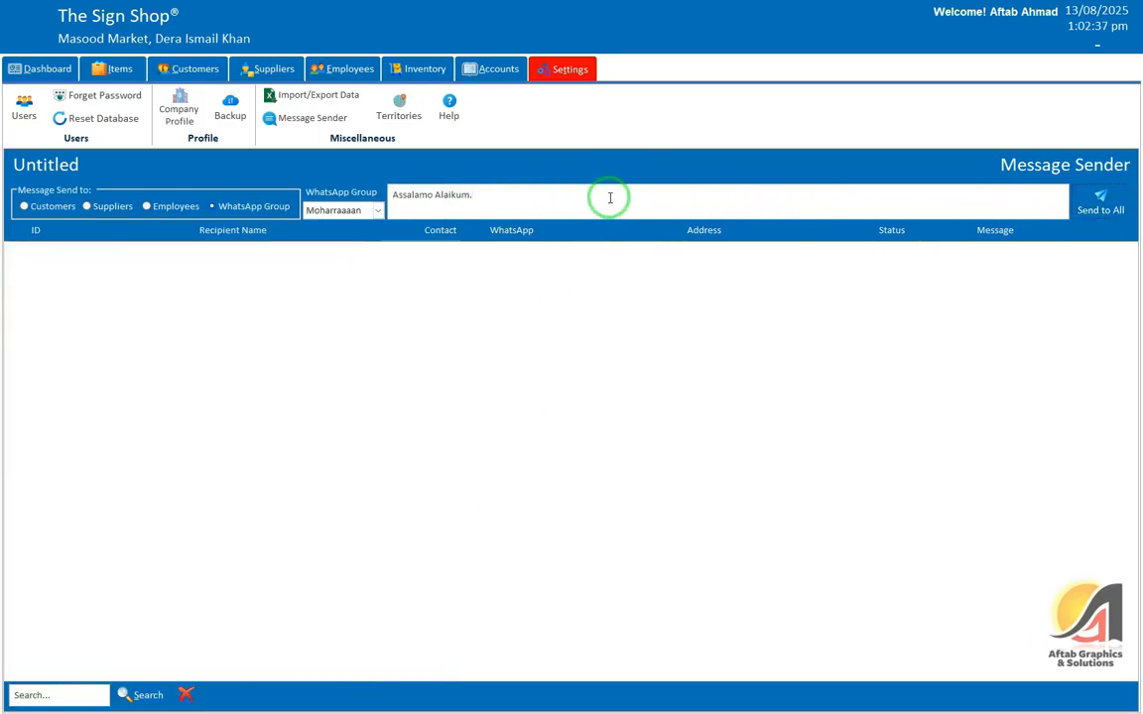
drag(475, 195, 369, 208)
click(370, 209)
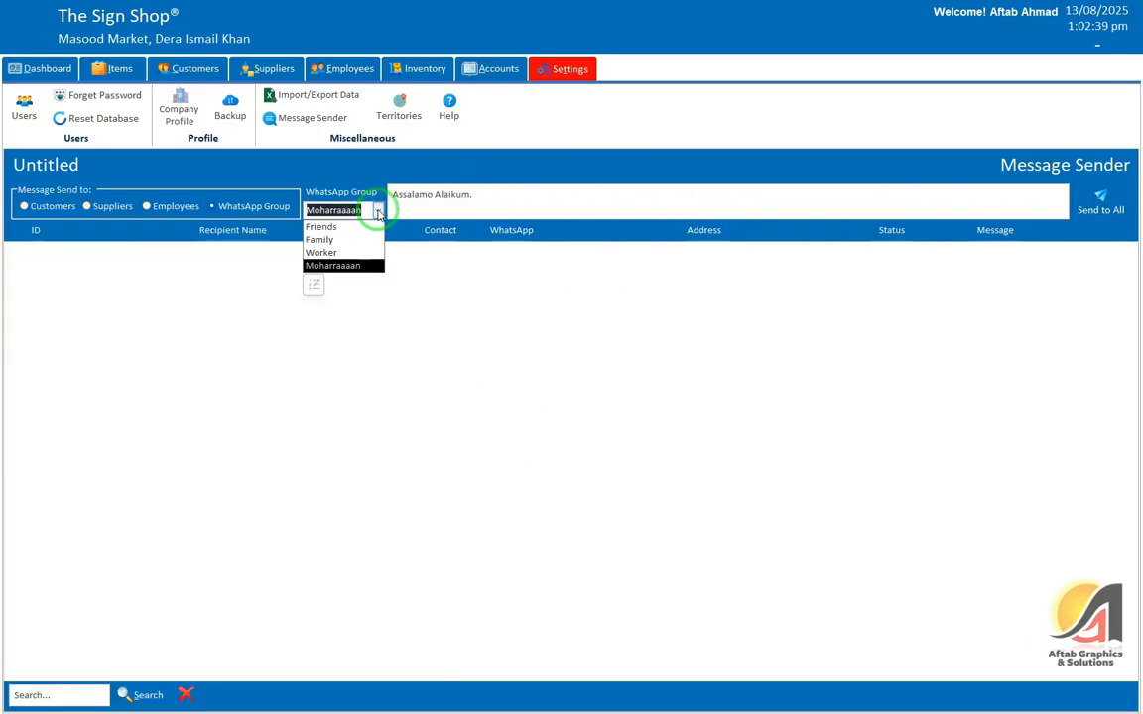
click(462, 195)
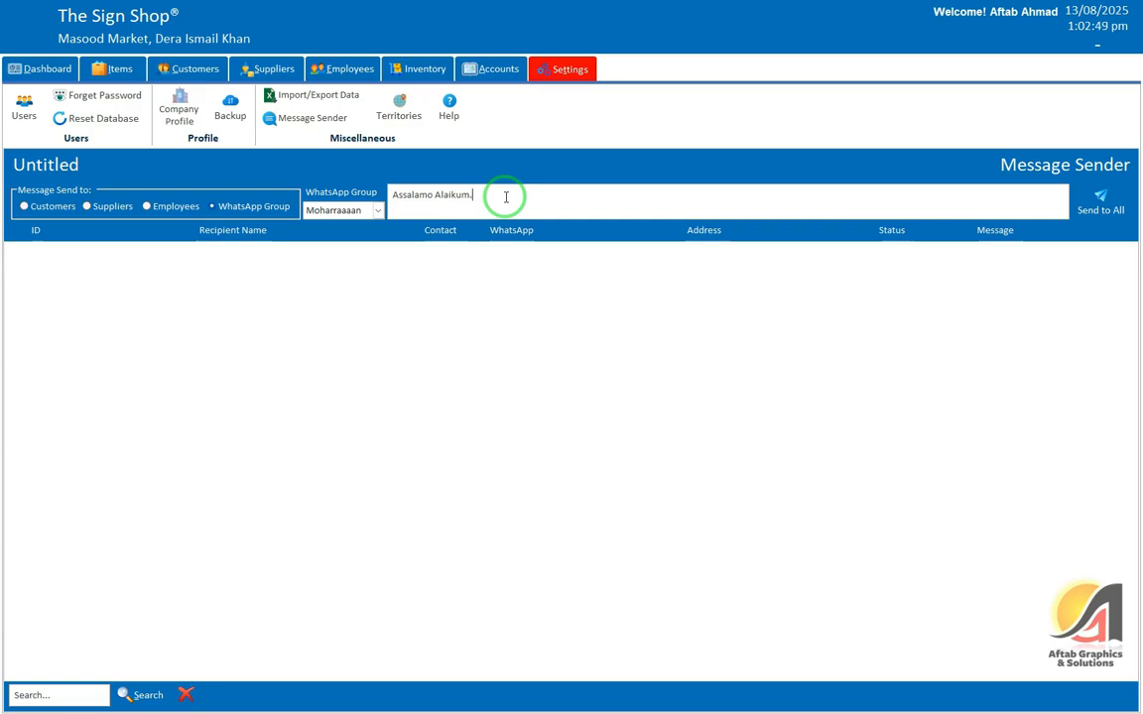
click(26, 205)
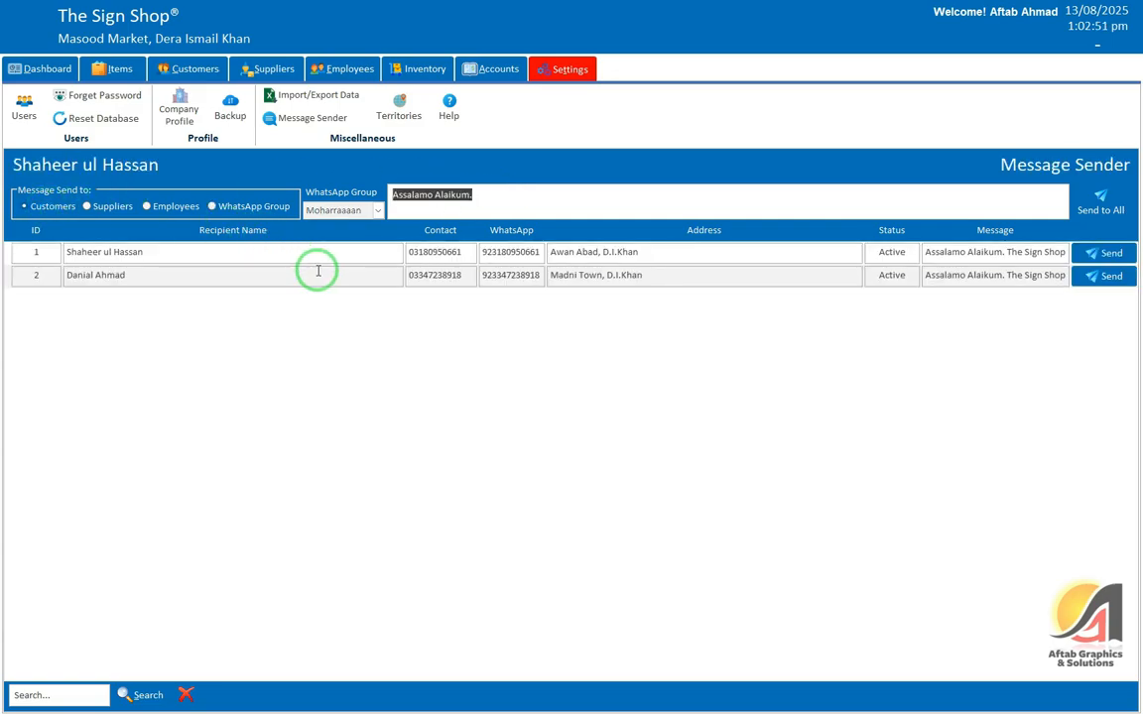
click(541, 204)
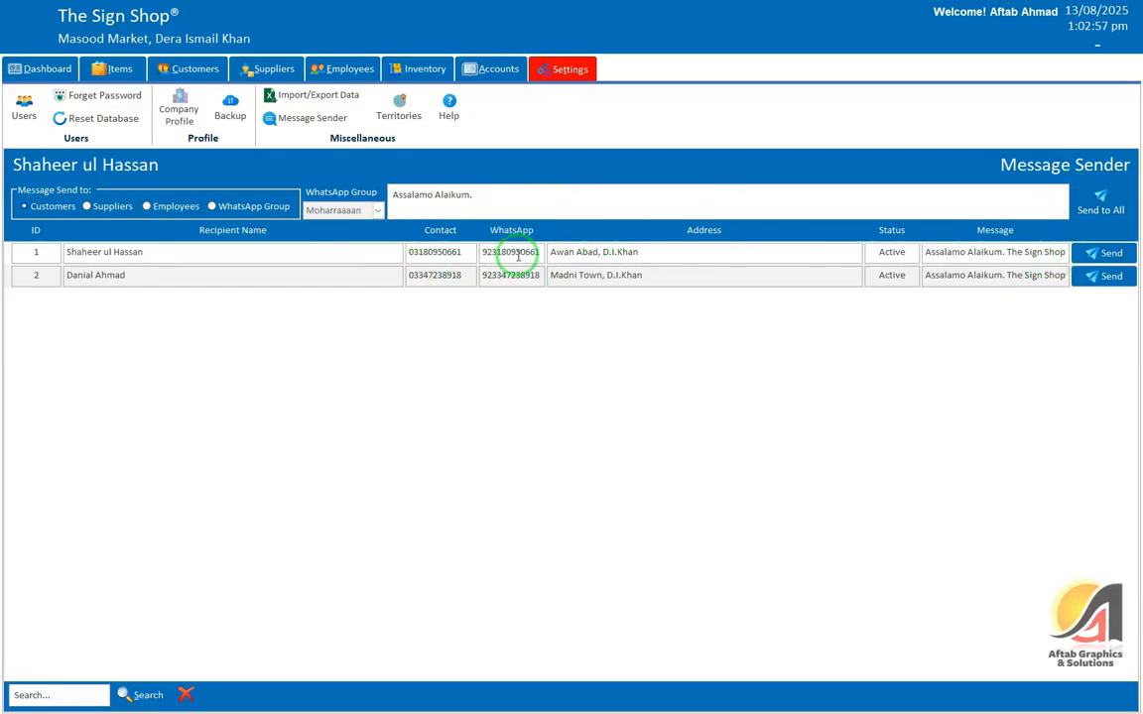
drag(541, 254, 477, 250)
click(1100, 202)
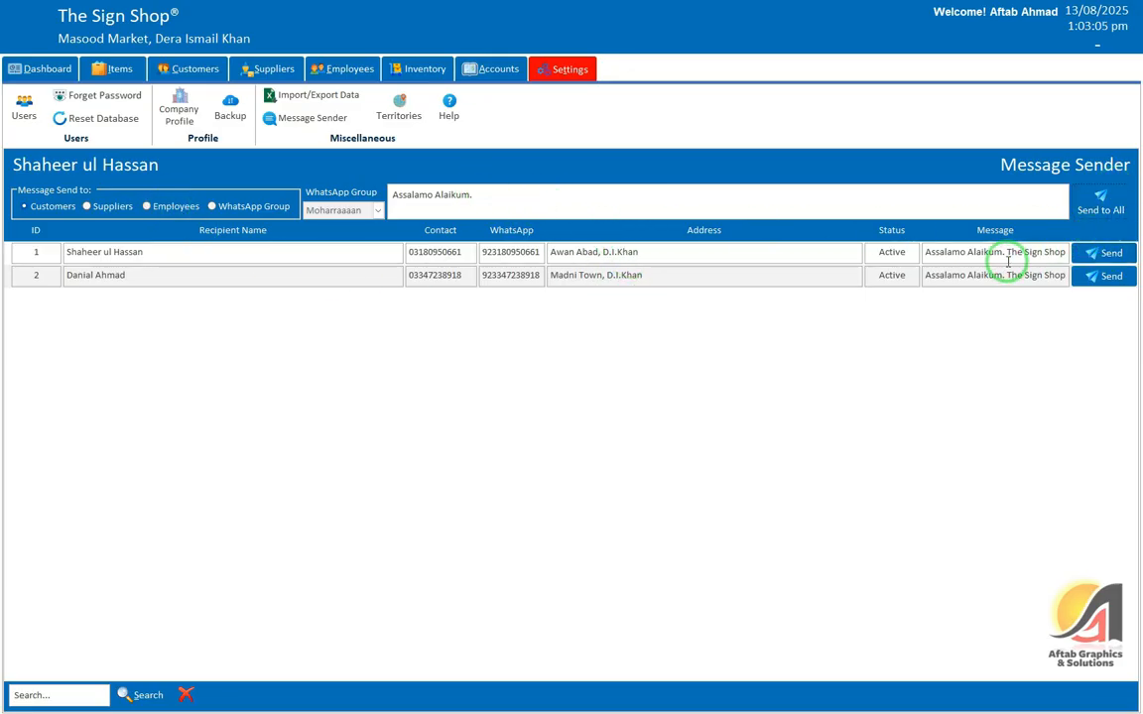
drag(1006, 256, 1077, 251)
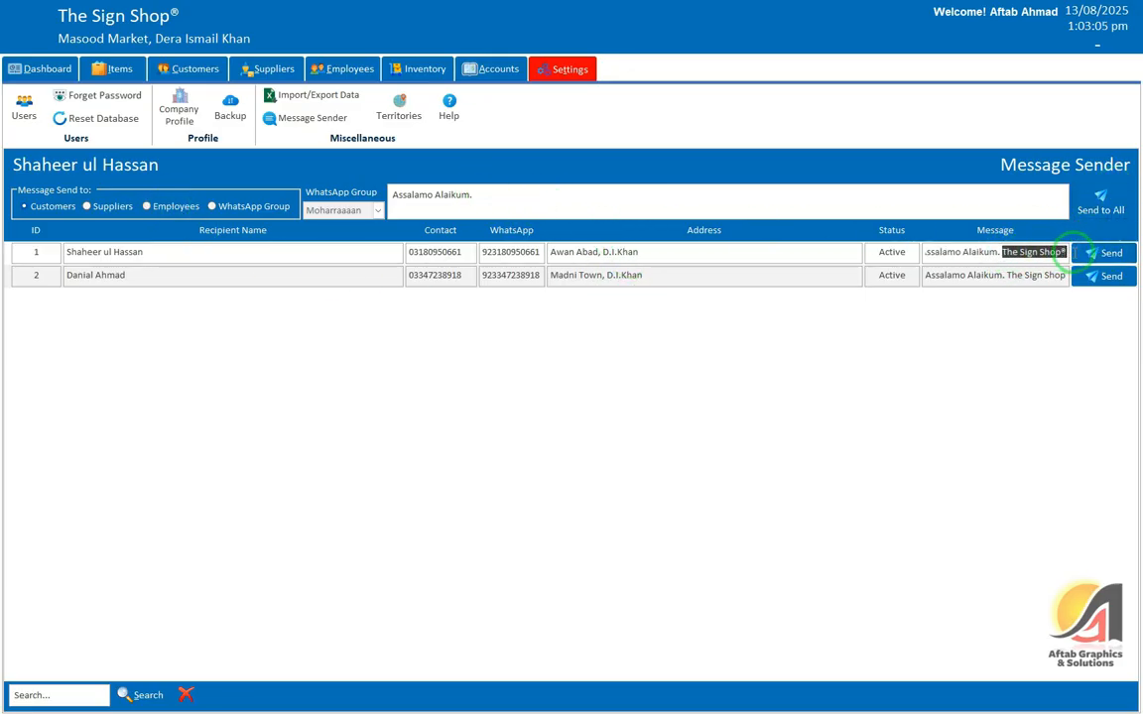
drag(992, 275, 1077, 275)
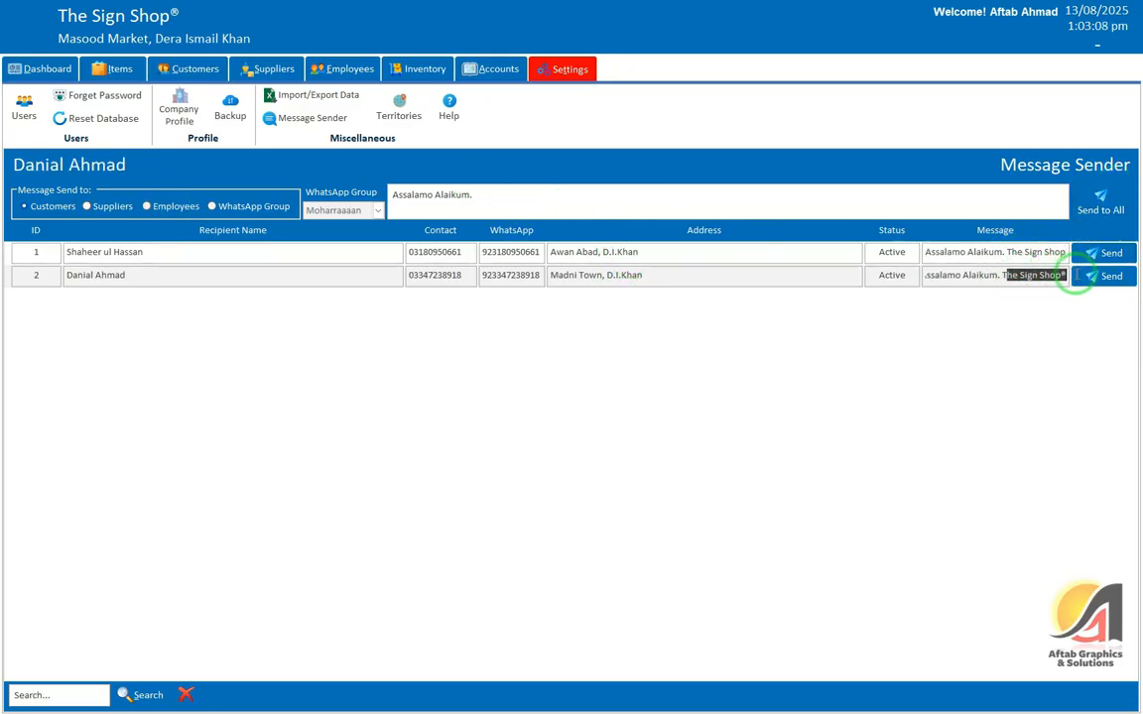
click(1004, 252)
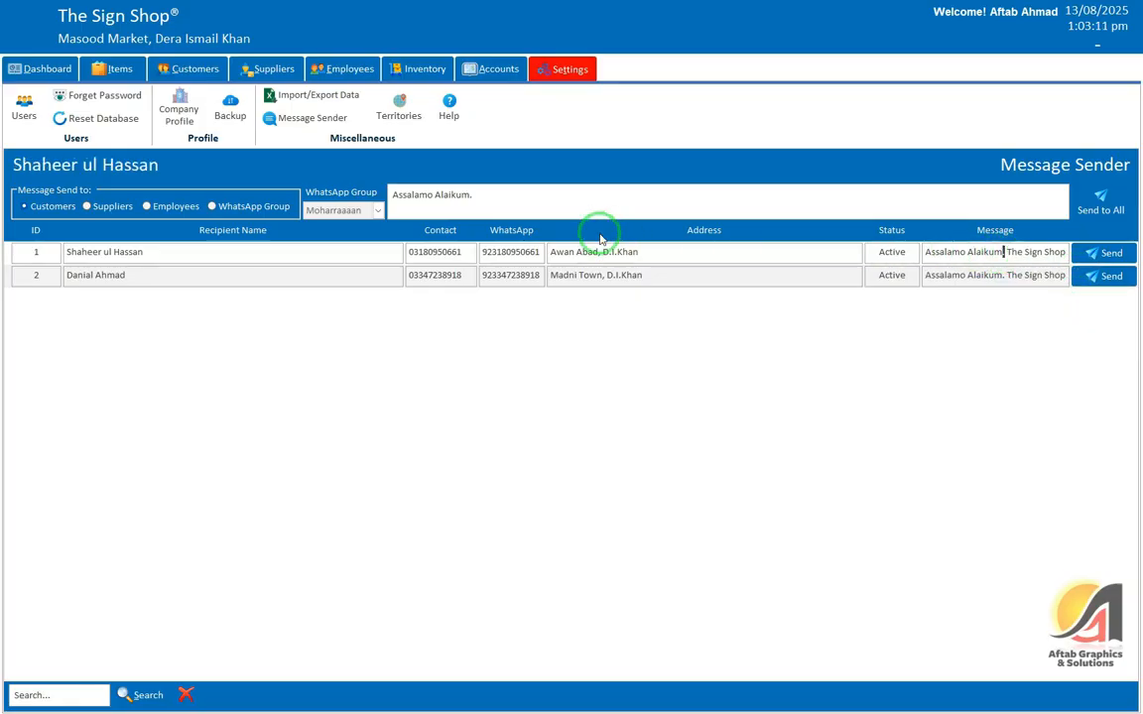
Step: Log out of The Sign Shop from the user name menu and confirm Yes
click(453, 111)
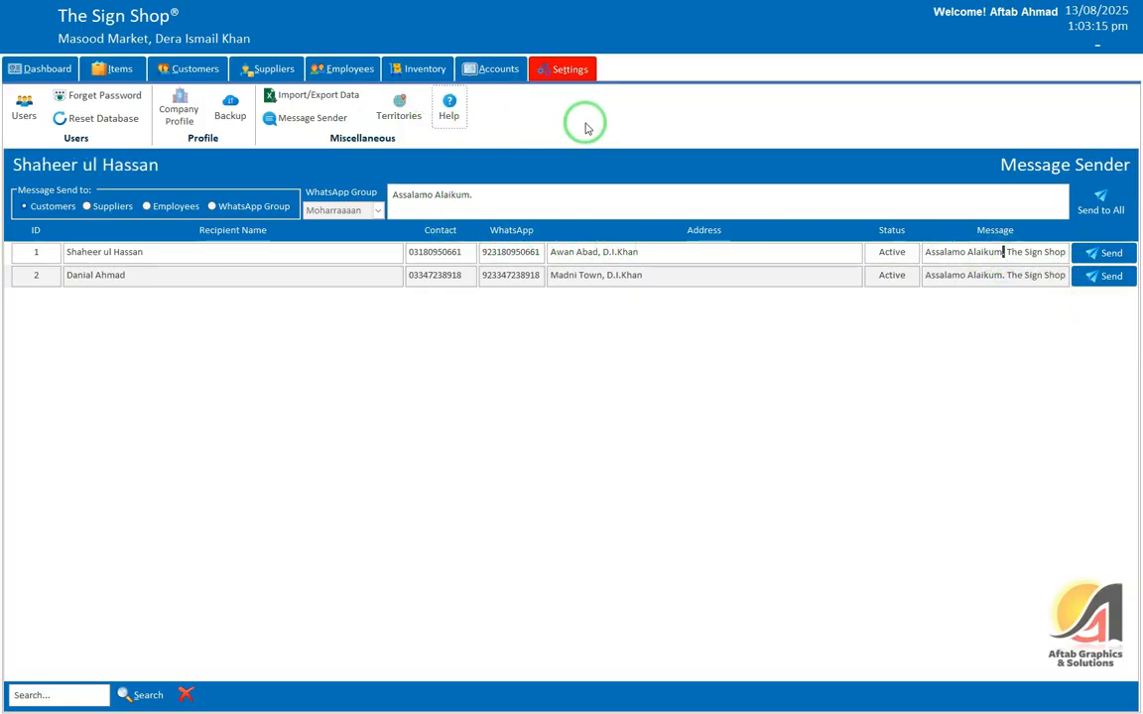
click(1097, 51)
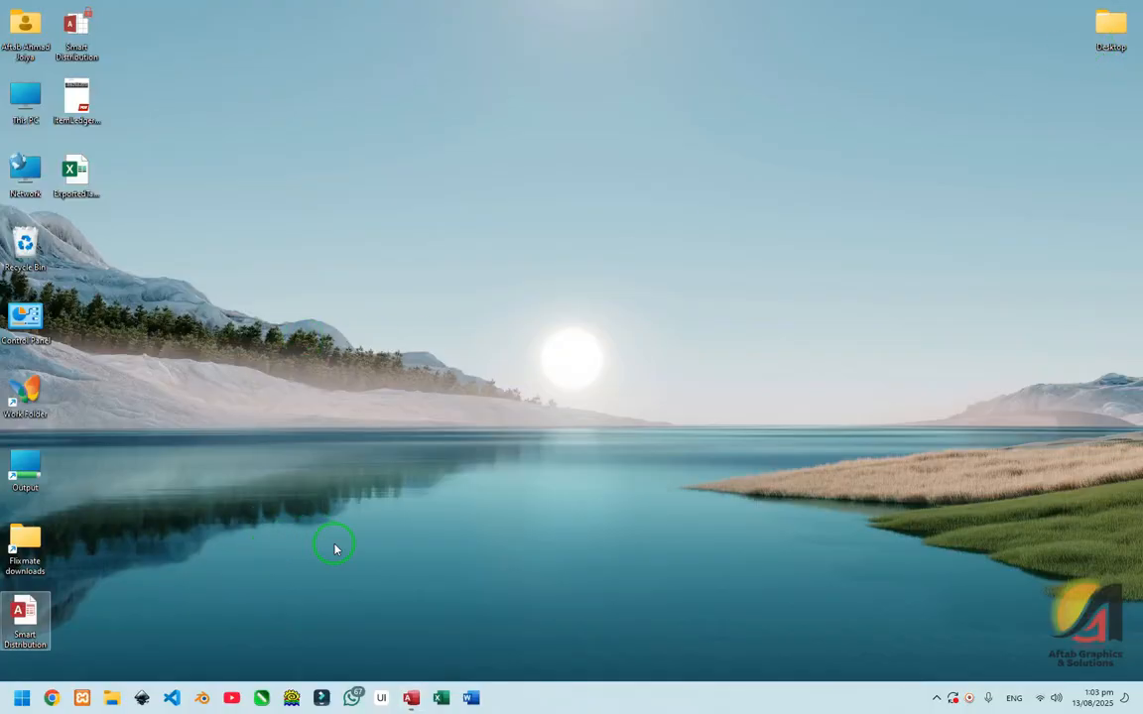
click(411, 699)
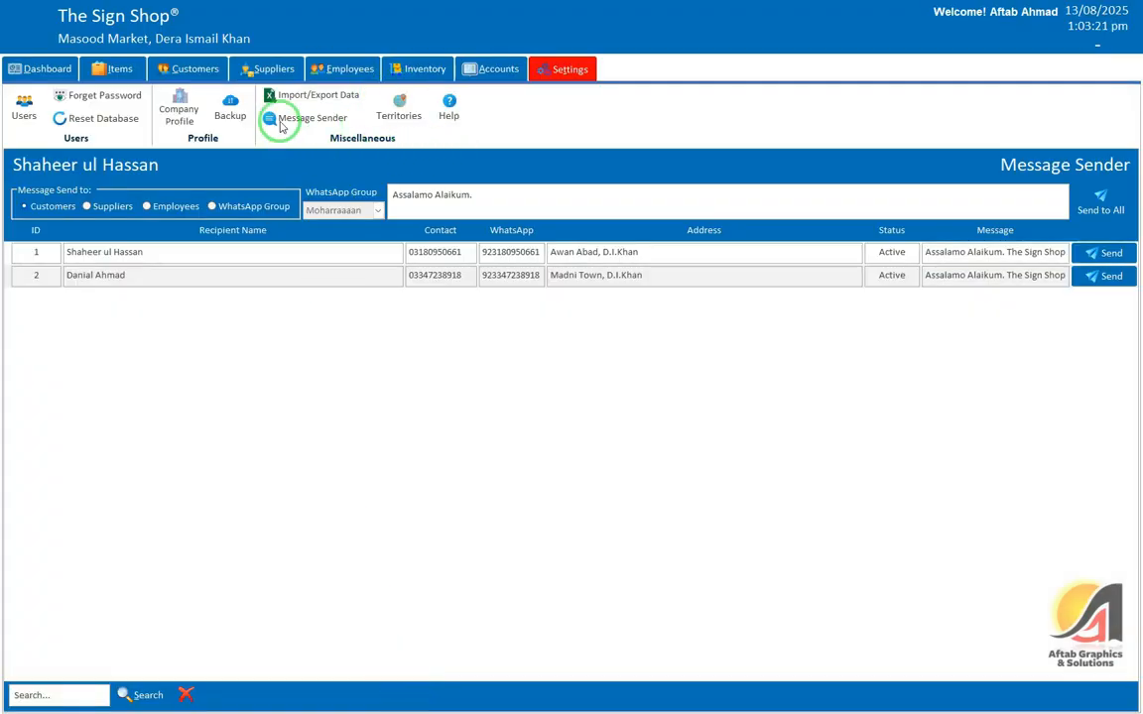
click(1023, 12)
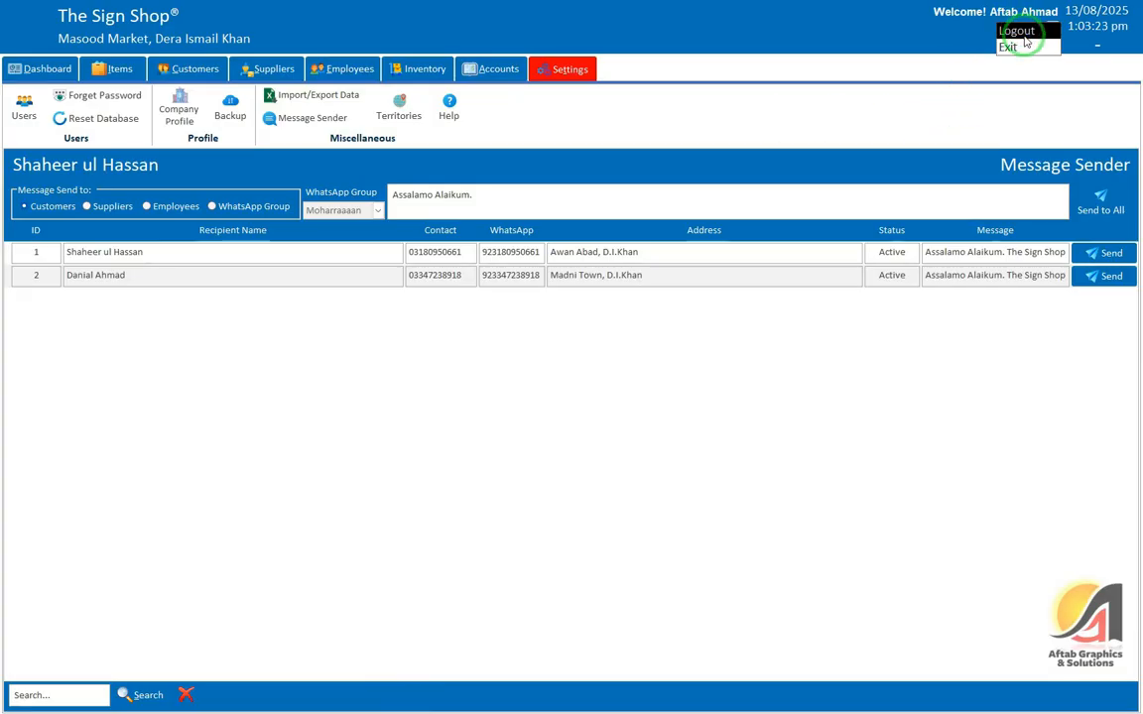
click(1016, 30)
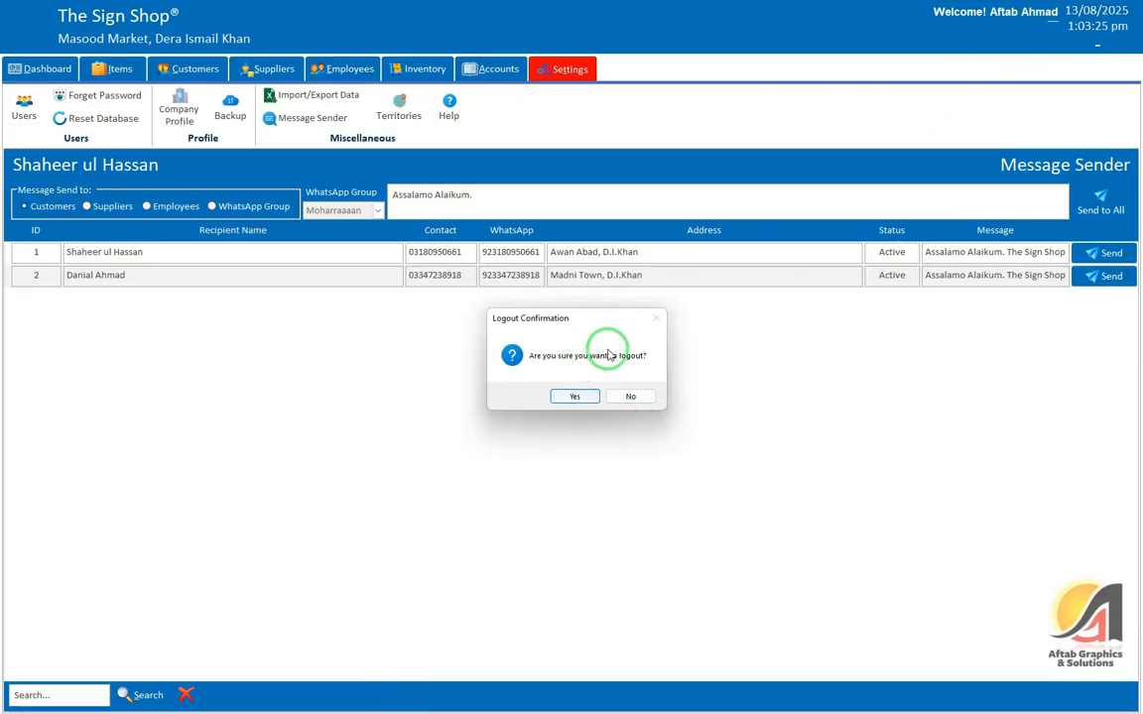
click(574, 396)
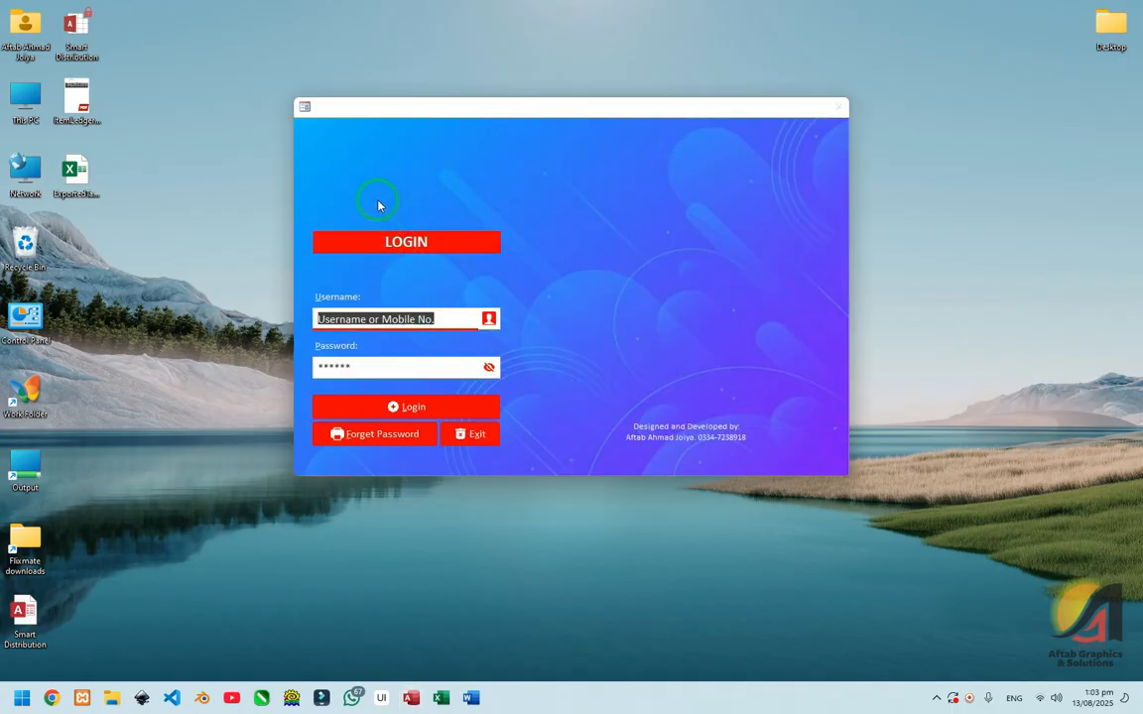